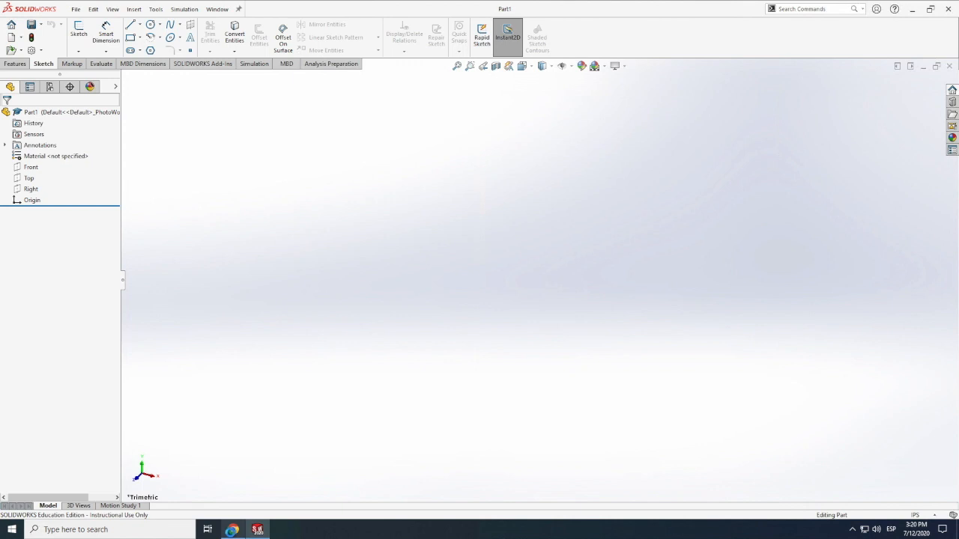
# Step: Switch to Chrome and review the Soyuz rocket photos and diagrams in the open image-search results
pyautogui.click(231, 530)
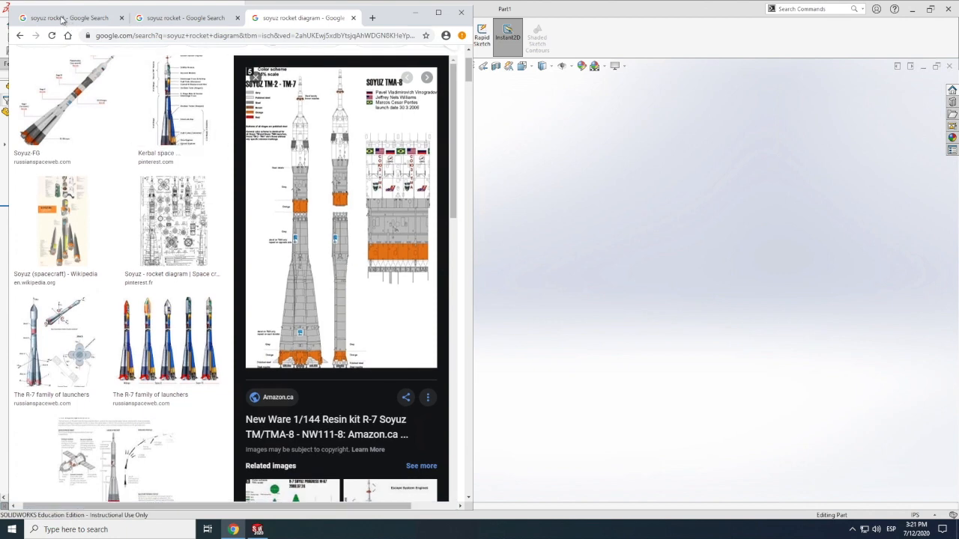
pyautogui.click(89, 21)
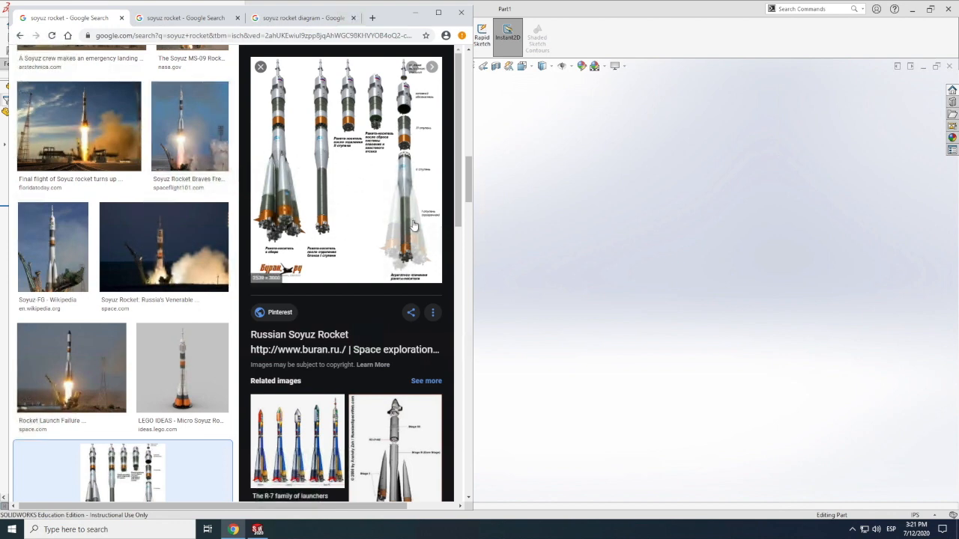
pyautogui.scroll(1, 411, 225)
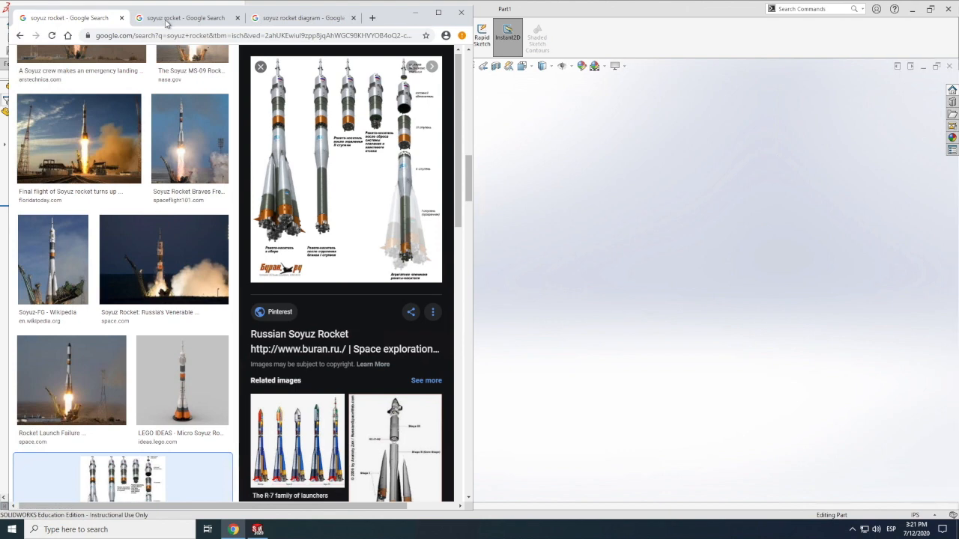
pyautogui.click(169, 23)
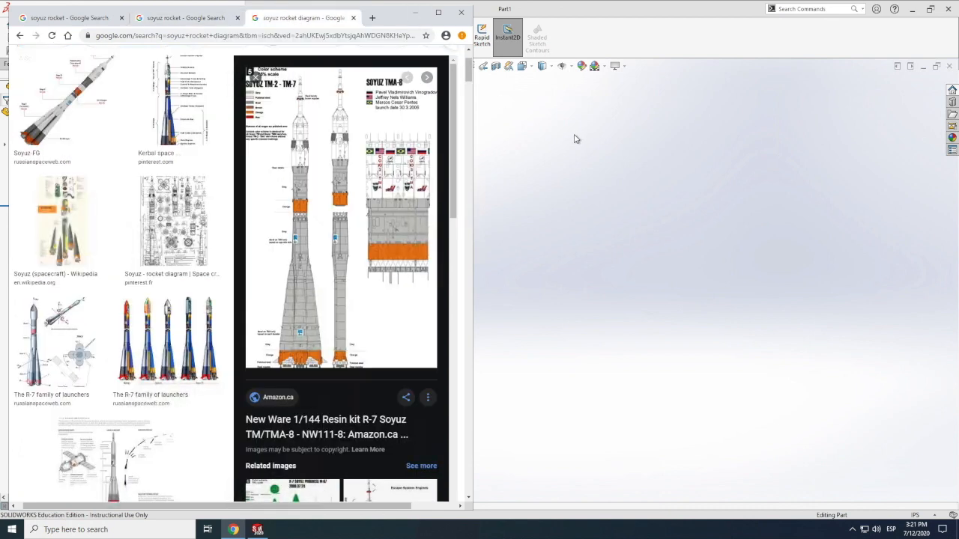
# Step: Switch back to SOLIDWORKS and start a new sketch on the Top plane
pyautogui.click(575, 136)
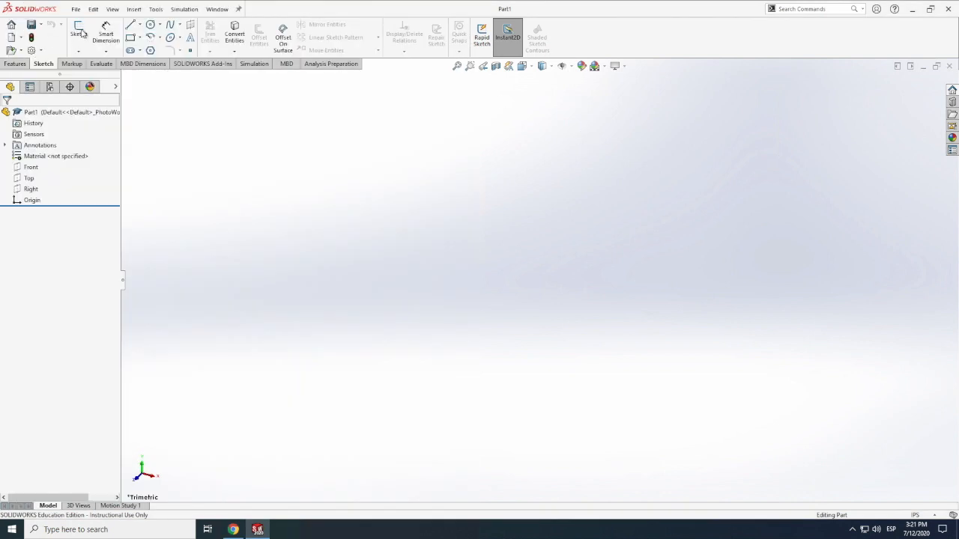
pyautogui.click(79, 34)
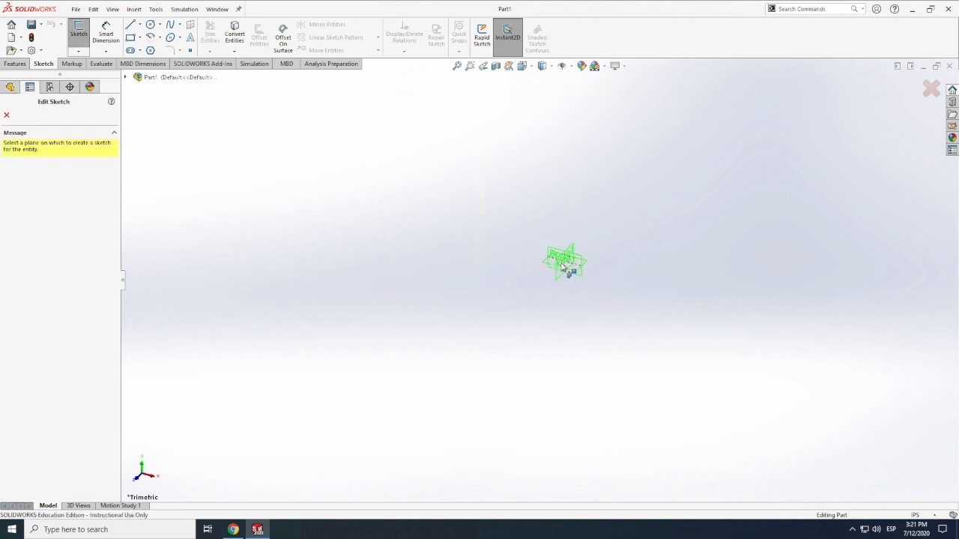
pyautogui.click(477, 270)
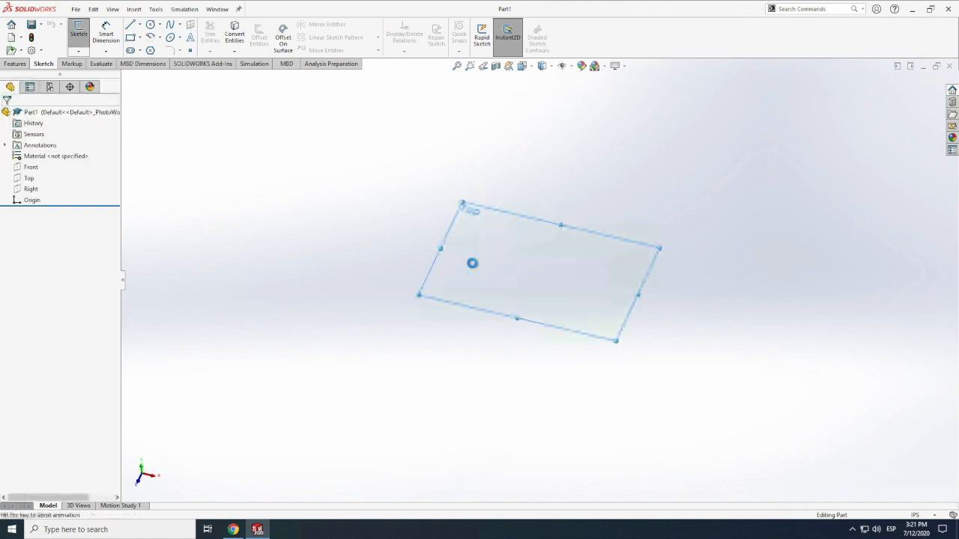
# Step: Insert the Soyuz diagram 71SNcJx7CAL._AC_SY679_.jpg from the Desktop into the sketch as a sketch picture
pyautogui.click(157, 10)
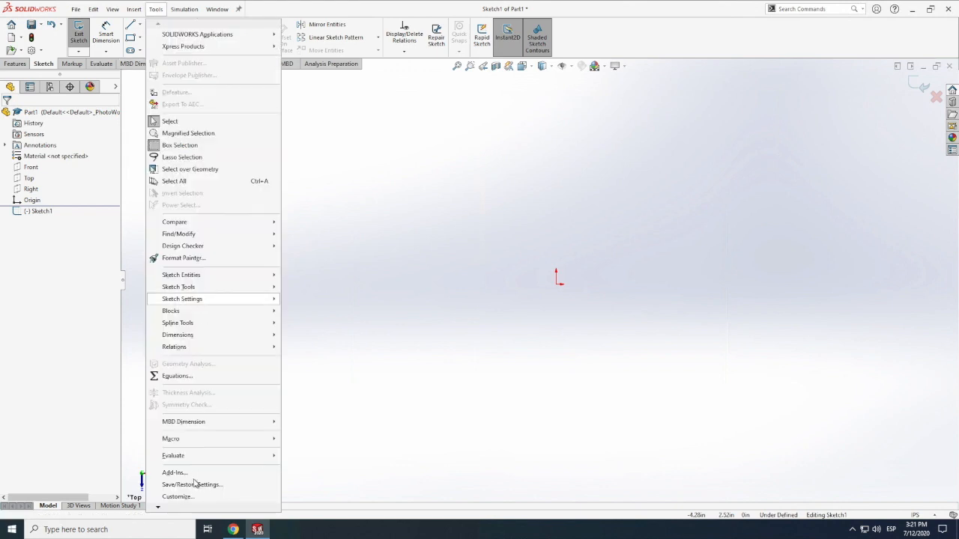
pyautogui.moveTo(192, 290)
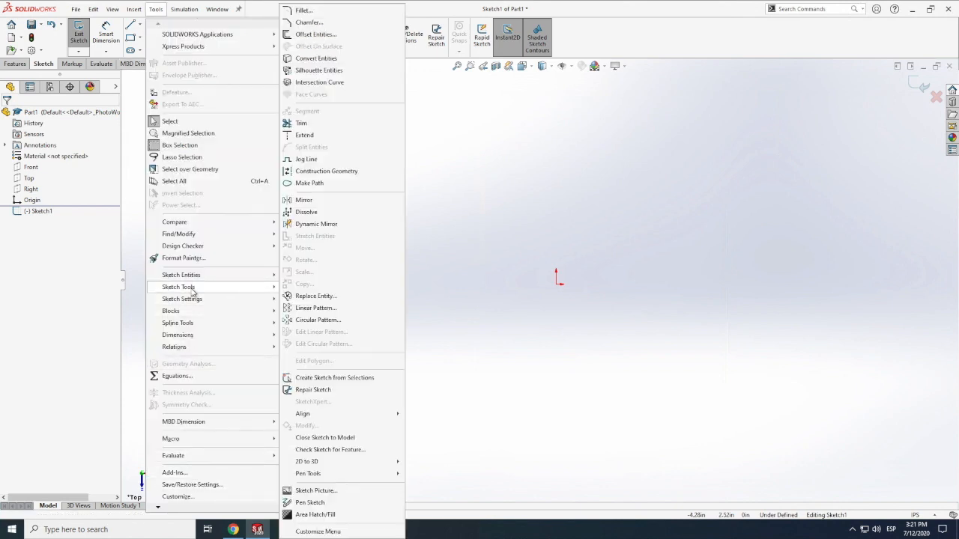
pyautogui.click(332, 492)
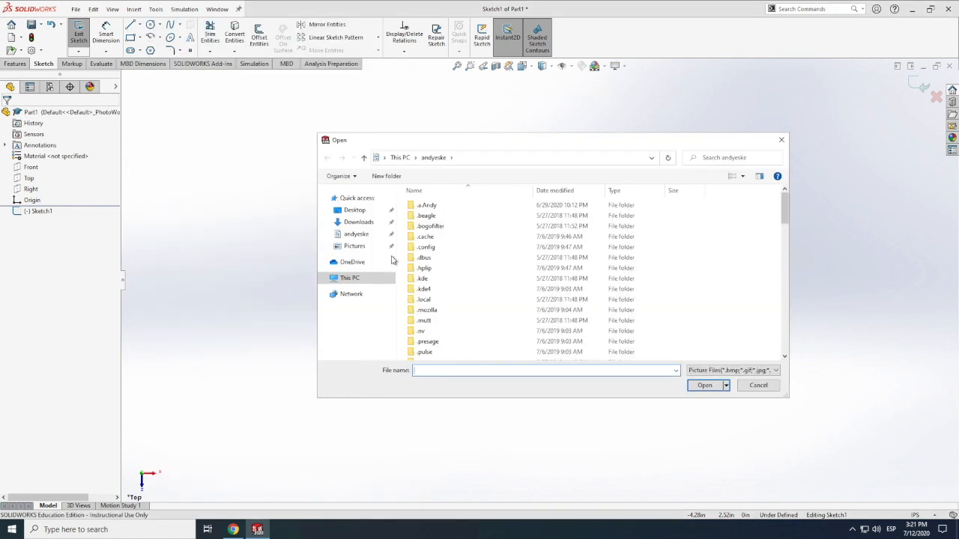
pyautogui.click(360, 212)
pyautogui.click(422, 214)
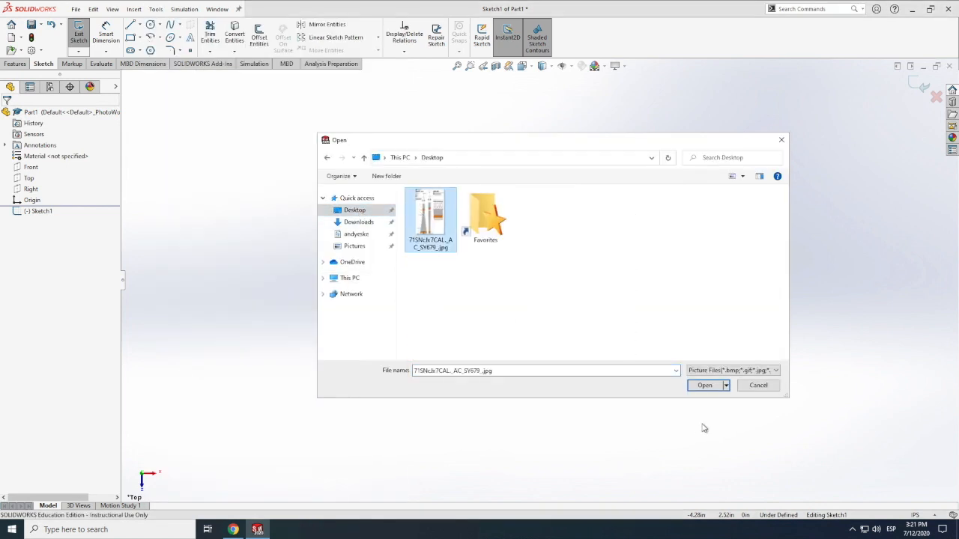
pyautogui.click(702, 385)
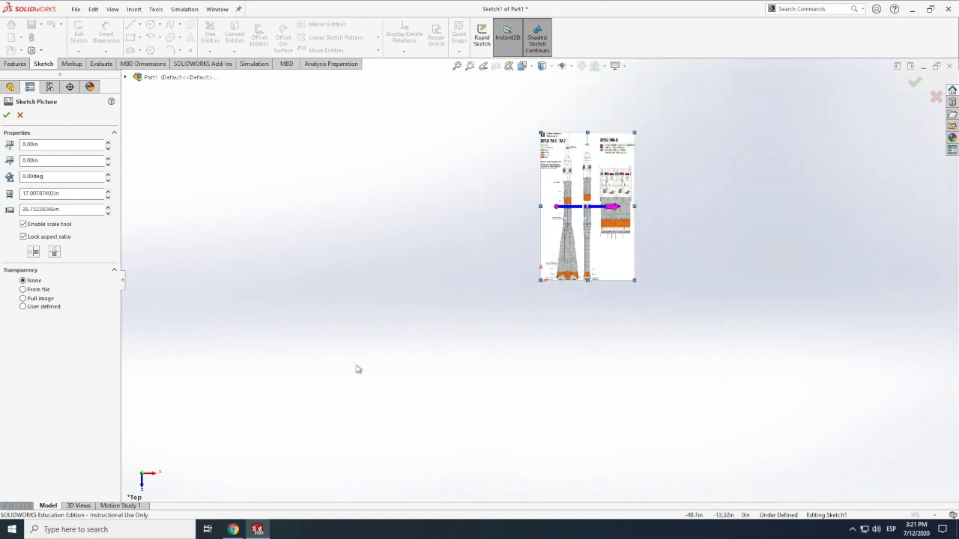
# Step: Inspect the rocket drawings down to the engine base and accept the sketch picture at its default size and position
pyautogui.scroll(-1, 590, 201)
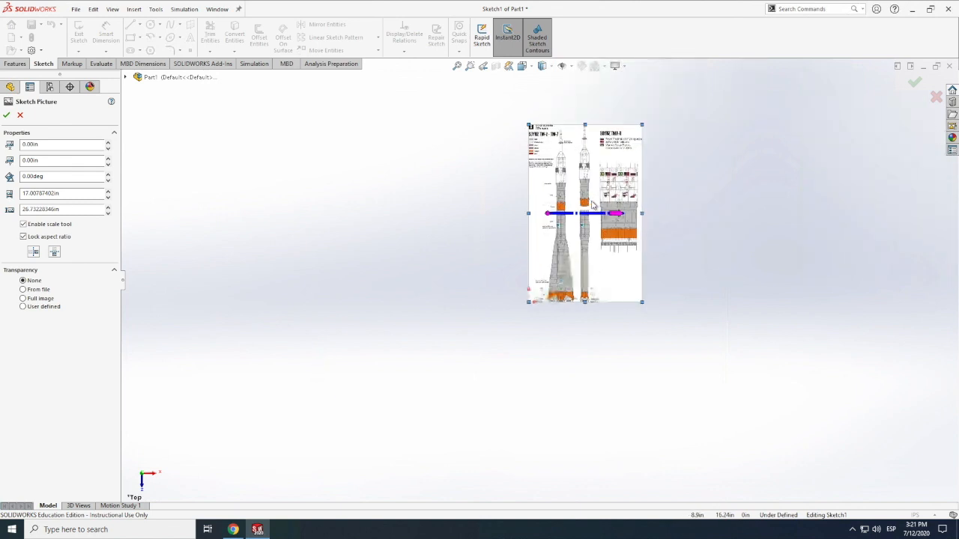
pyautogui.scroll(-2, 592, 210)
pyautogui.scroll(4, 577, 262)
pyautogui.scroll(-1, 554, 277)
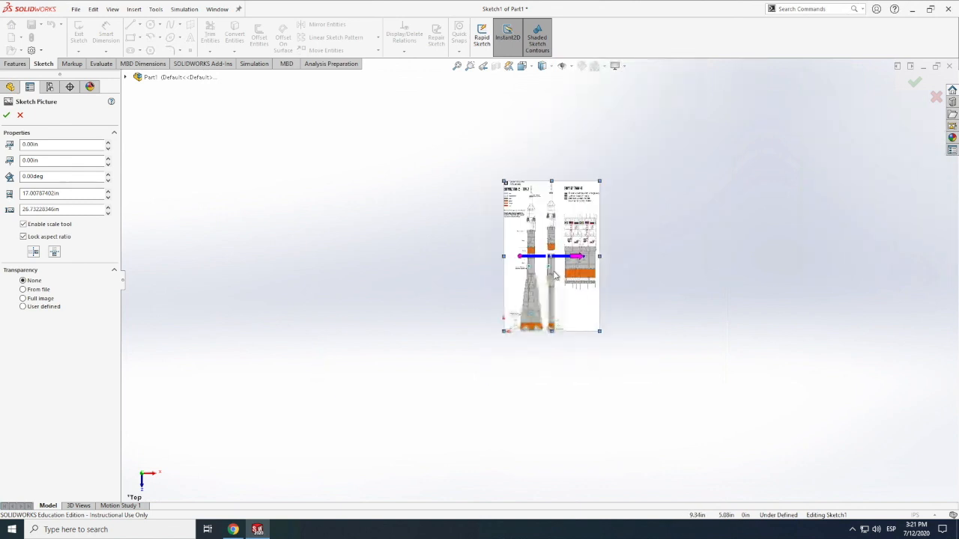
pyautogui.scroll(-5, 550, 273)
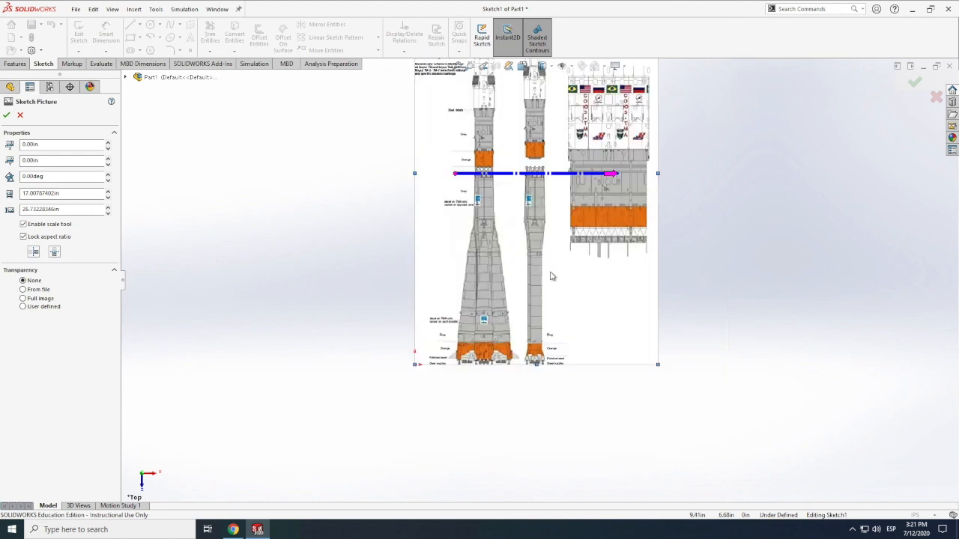
pyautogui.scroll(1, 538, 327)
pyautogui.scroll(2, 537, 350)
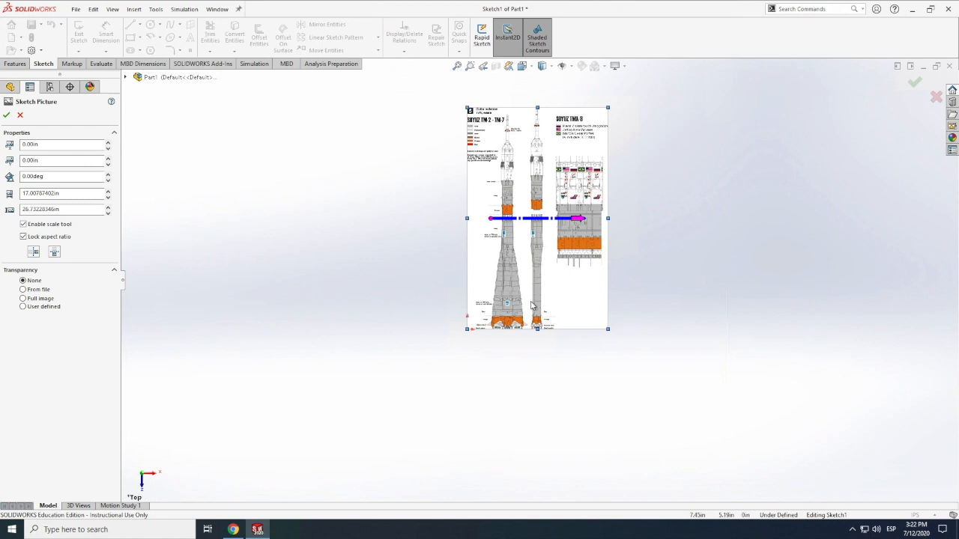
pyautogui.scroll(-1, 549, 303)
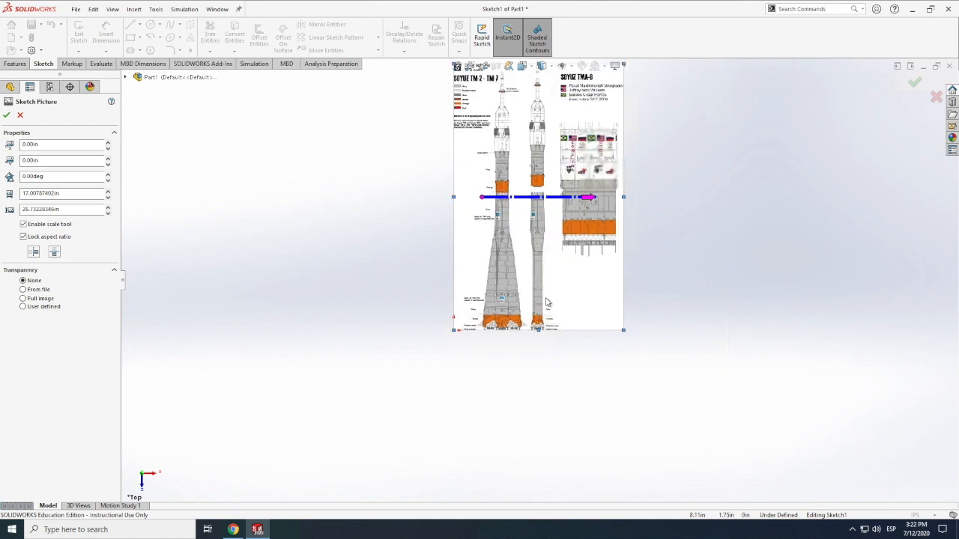
pyautogui.scroll(-3, 547, 300)
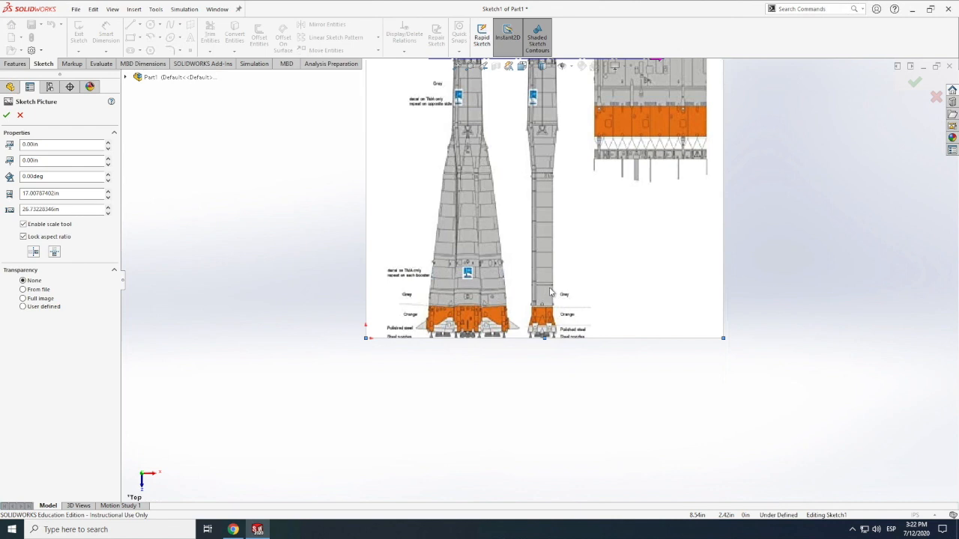
pyautogui.scroll(-4, 547, 290)
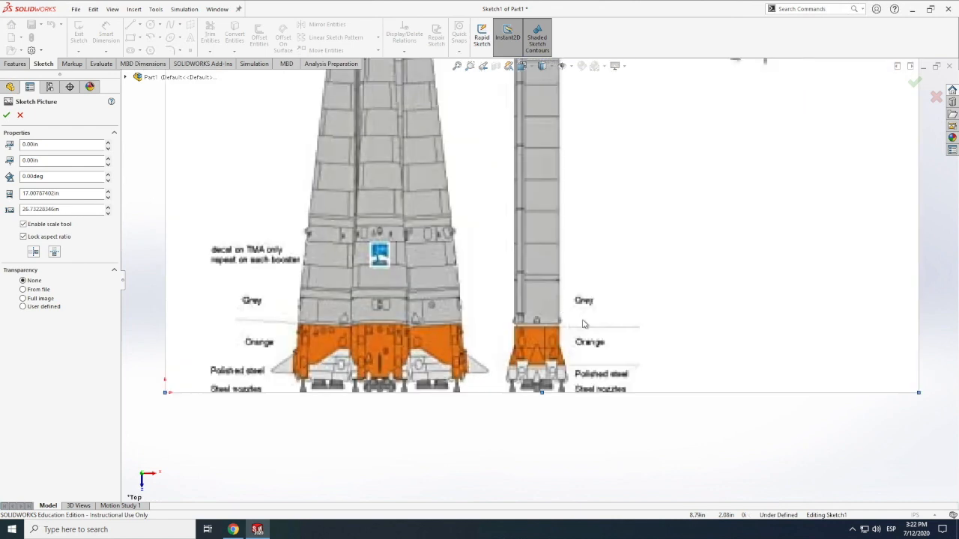
pyautogui.click(7, 115)
# Step: Draw a vertical centerline about 26.3 in long through the middle of the slim right-hand rocket drawing, from its engine base to its nose tip
pyautogui.click(140, 25)
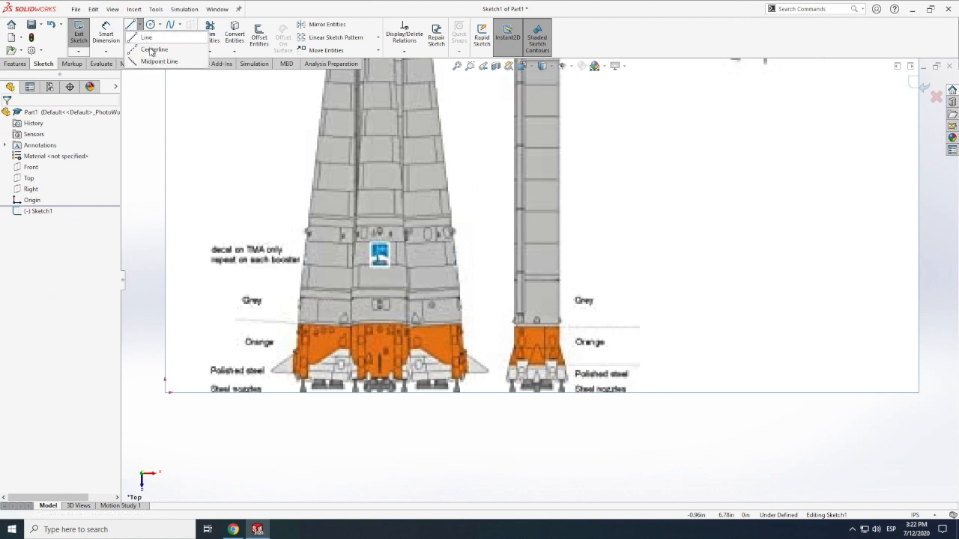
pyautogui.click(152, 49)
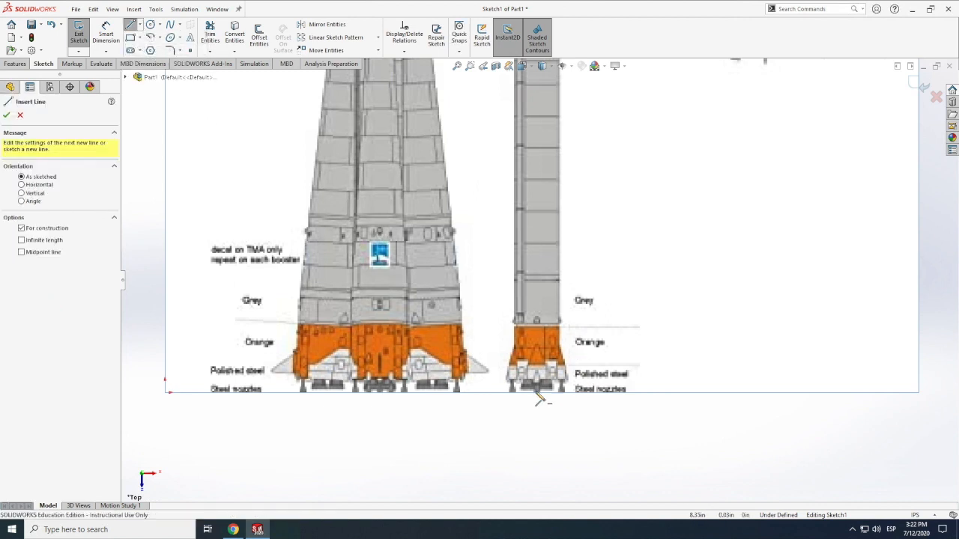
pyautogui.scroll(-8, 545, 350)
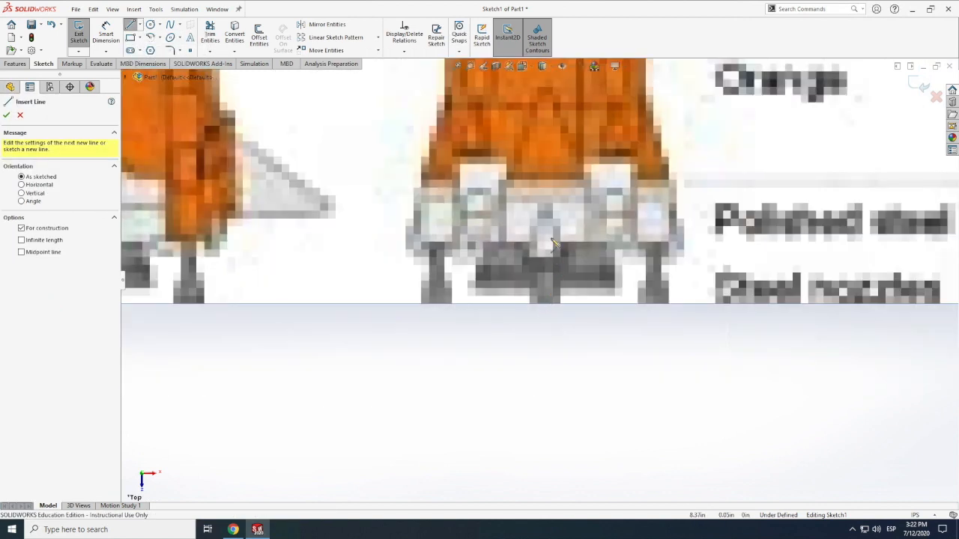
pyautogui.scroll(2, 547, 312)
pyautogui.click(546, 313)
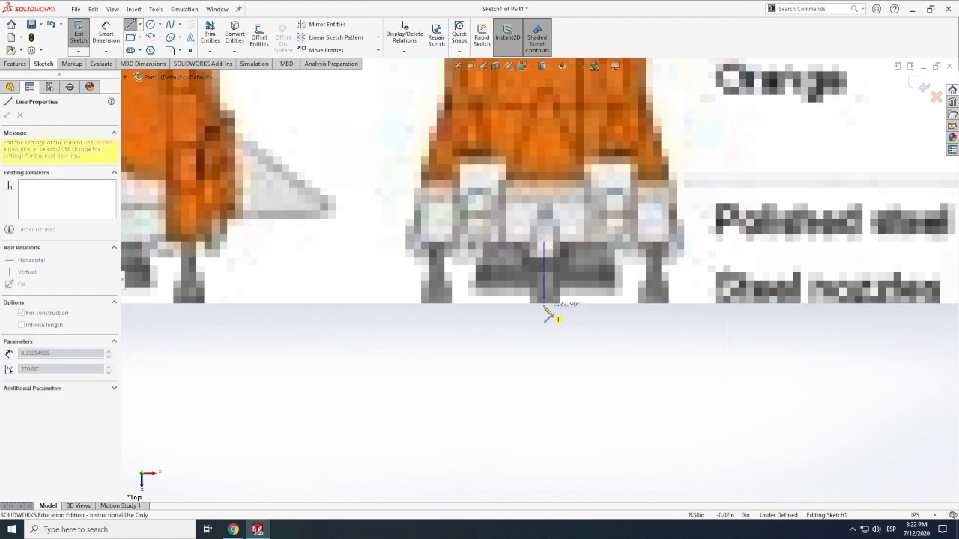
pyautogui.scroll(4, 547, 315)
pyautogui.scroll(6, 547, 315)
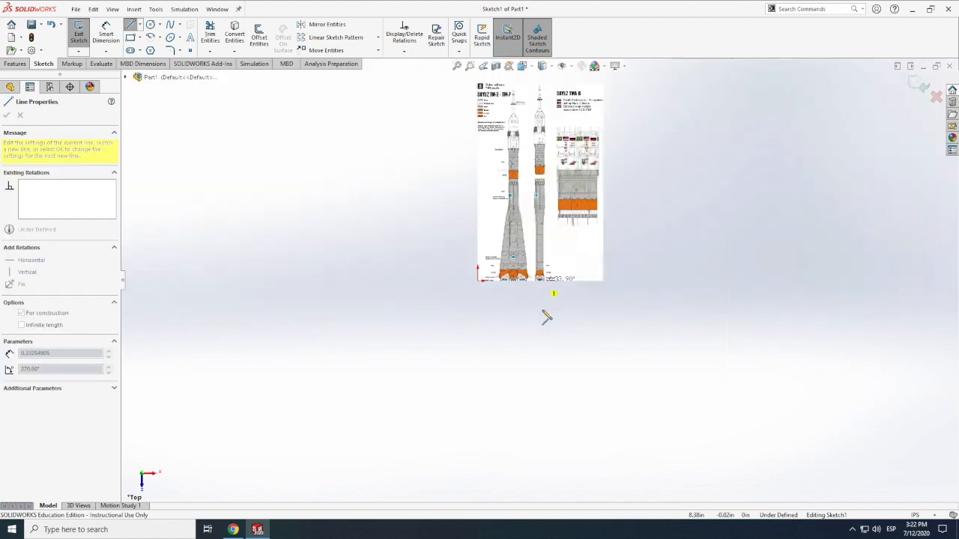
pyautogui.scroll(-3, 539, 199)
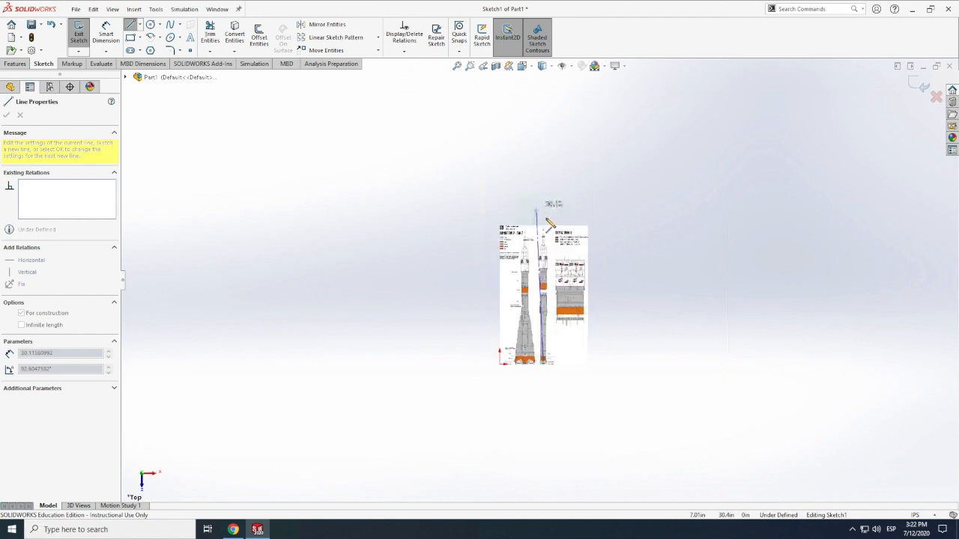
pyautogui.scroll(-2, 543, 247)
pyautogui.scroll(1, 545, 300)
pyautogui.scroll(-4, 544, 299)
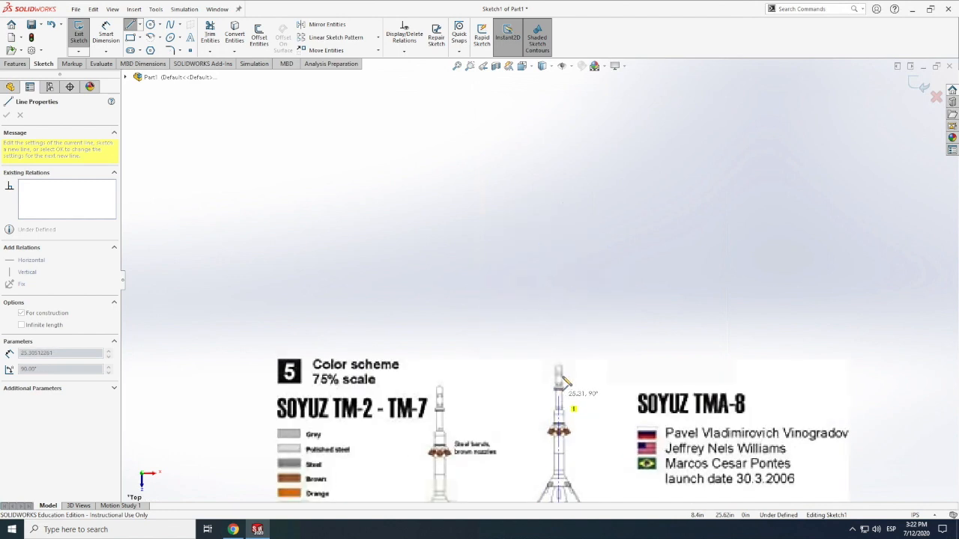
pyautogui.scroll(-2, 568, 415)
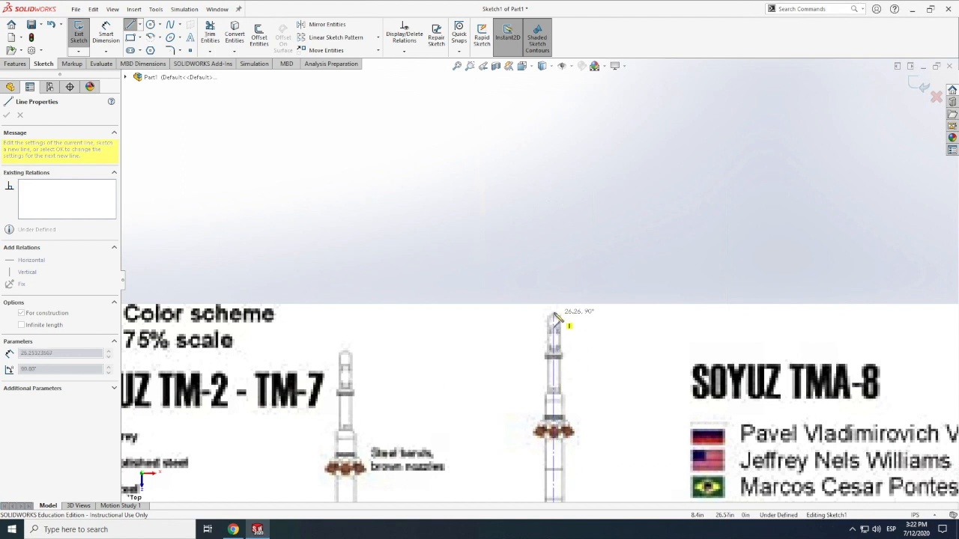
pyautogui.click(553, 313)
pyautogui.press('Escape')
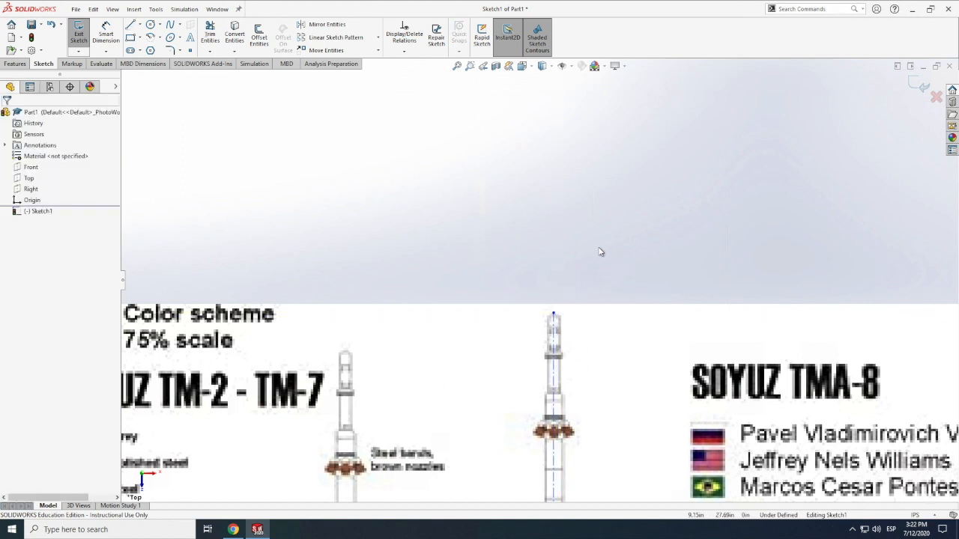
# Step: Examine how the centerline aligns with the slim rocket drawing along its full length
pyautogui.scroll(5, 600, 251)
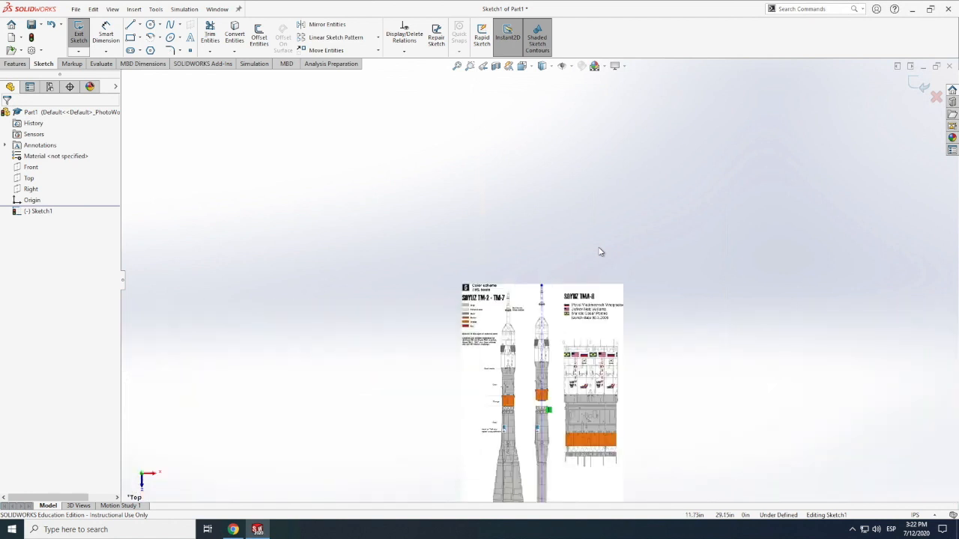
pyautogui.scroll(3, 600, 252)
pyautogui.scroll(-2, 538, 309)
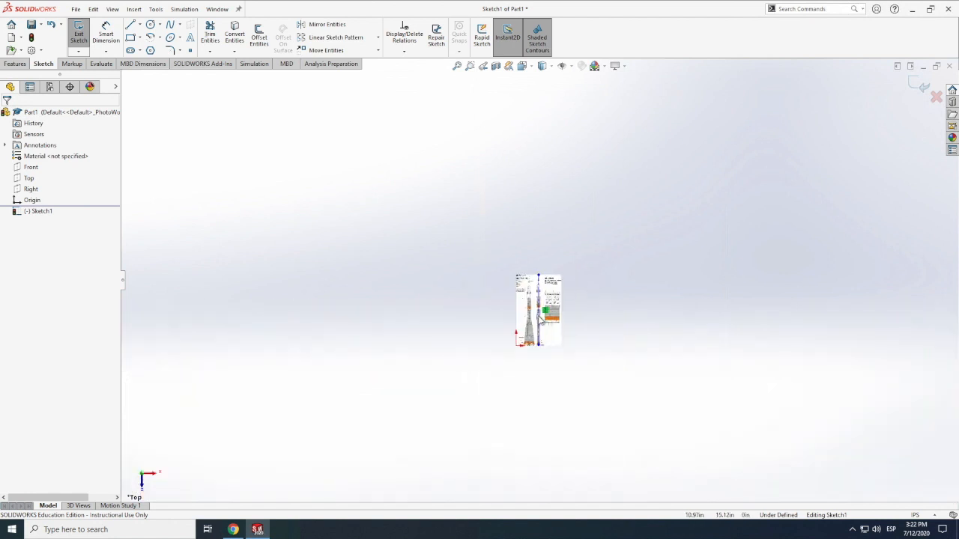
pyautogui.scroll(-3, 537, 307)
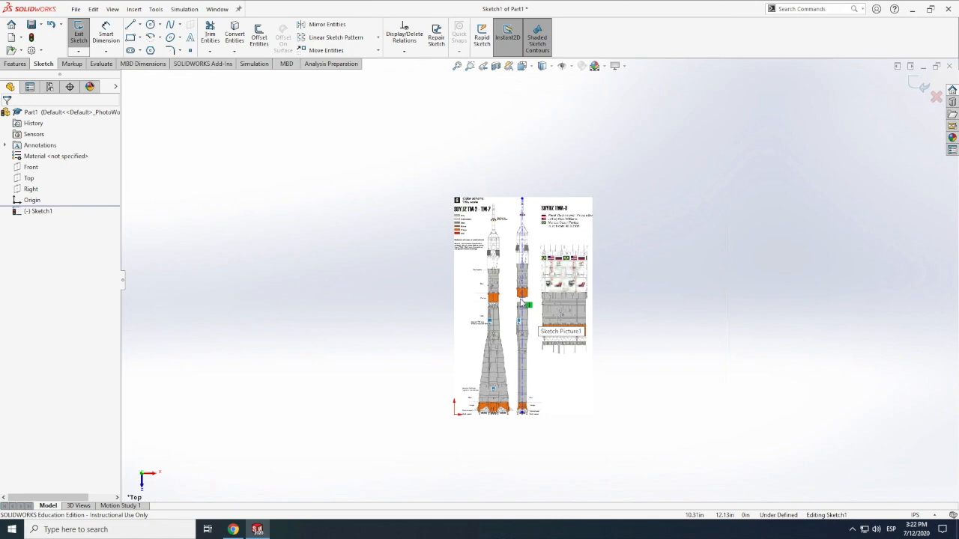
pyautogui.scroll(-3, 523, 303)
pyautogui.scroll(-5, 516, 283)
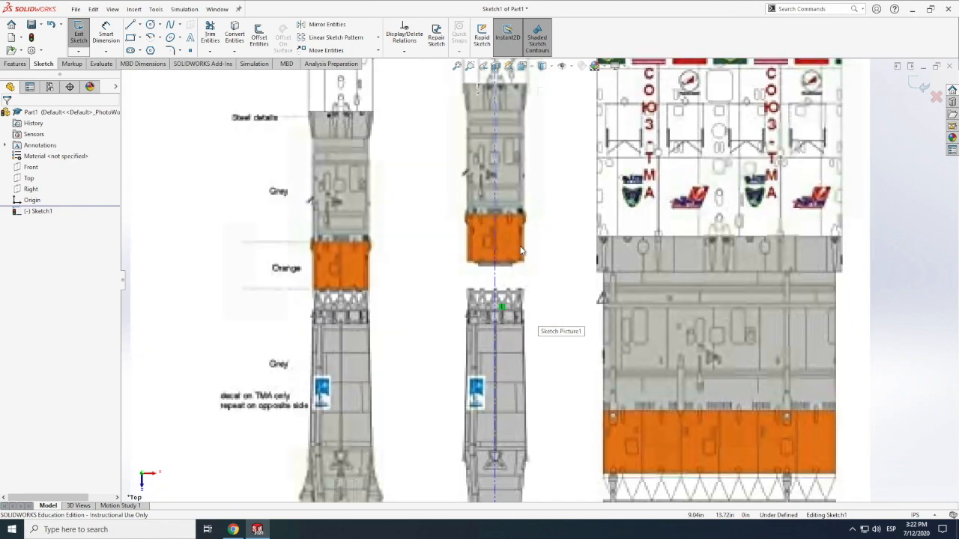
pyautogui.scroll(1, 566, 273)
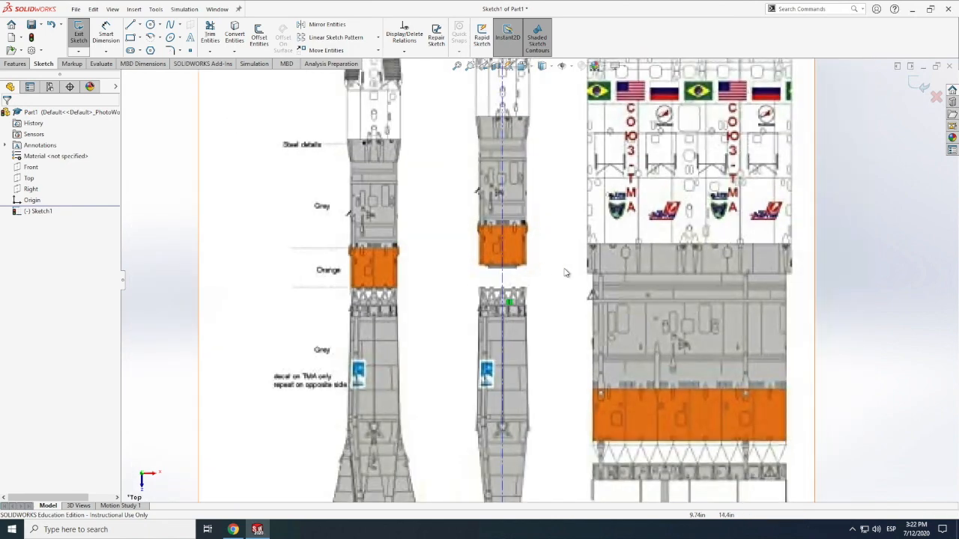
pyautogui.scroll(5, 566, 272)
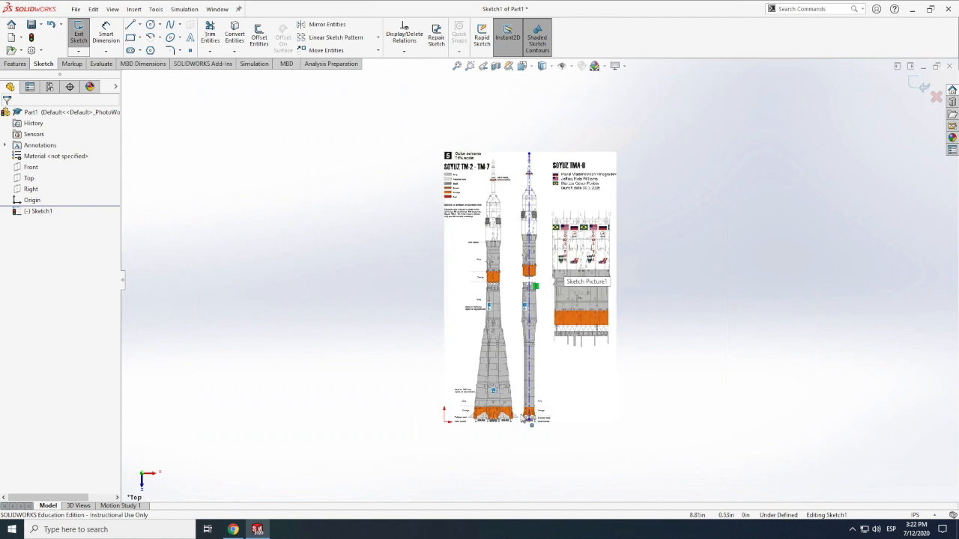
pyautogui.scroll(-1, 534, 416)
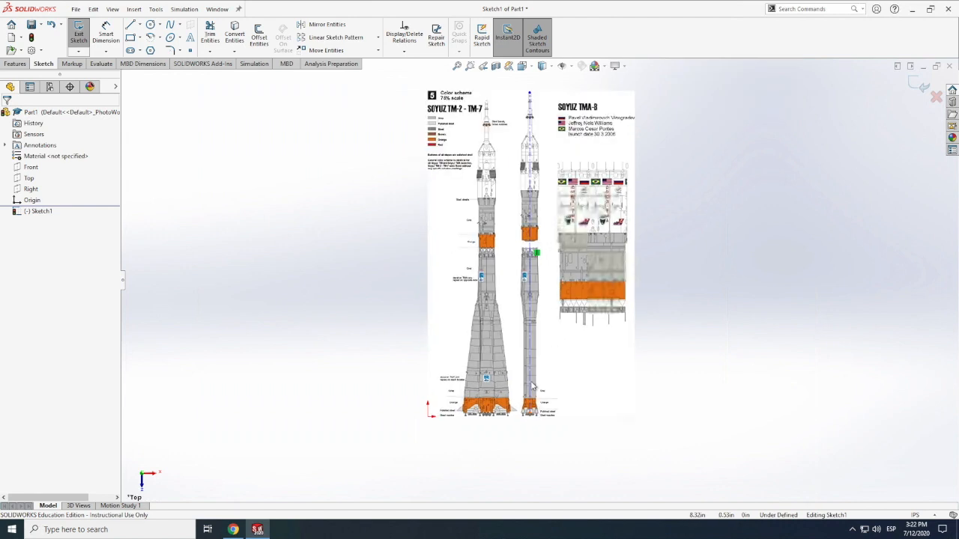
# Step: Trace the slim rocket's base with a horizontal line from the centerline's lower end to the left edge, plus a slanted line up the flared skirt
pyautogui.scroll(-3, 532, 386)
pyautogui.scroll(-3, 534, 365)
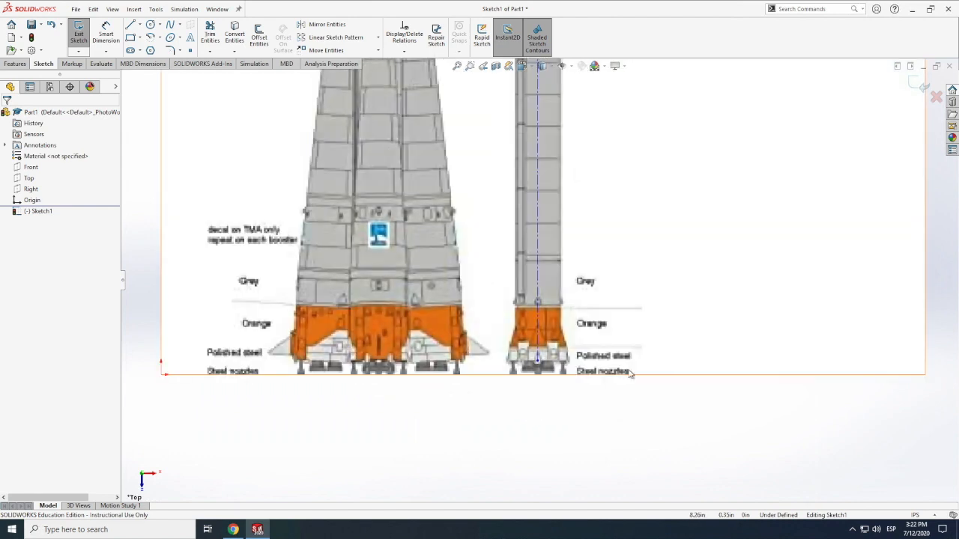
pyautogui.scroll(-1, 448, 358)
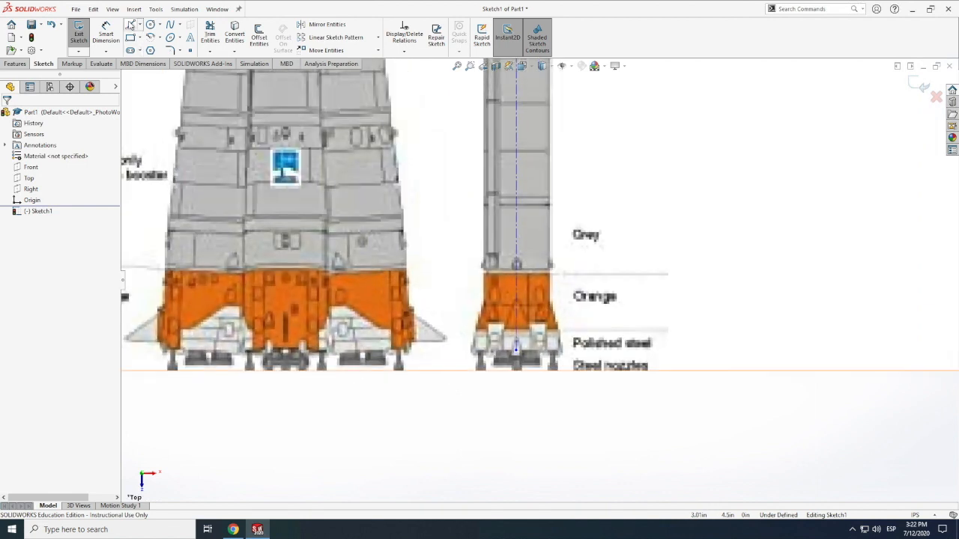
pyautogui.click(155, 66)
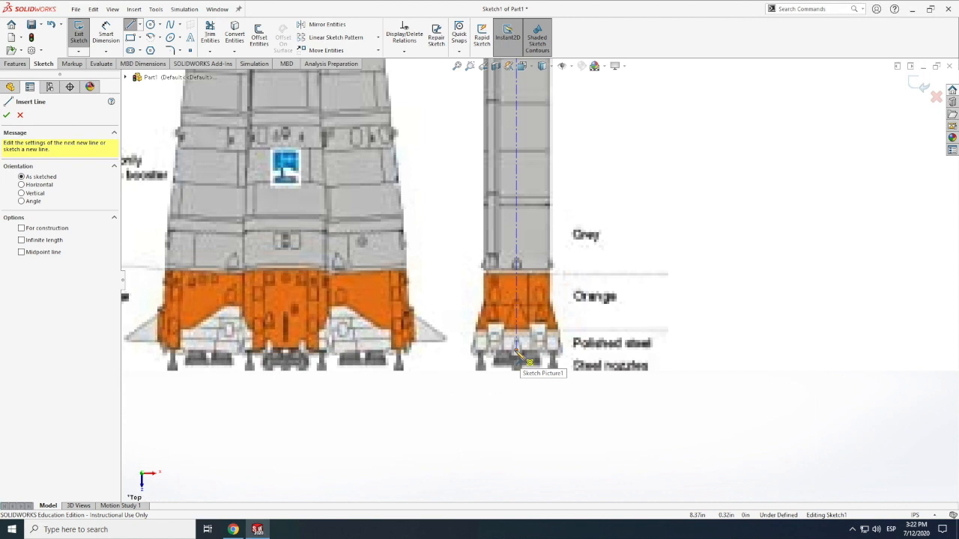
pyautogui.click(515, 350)
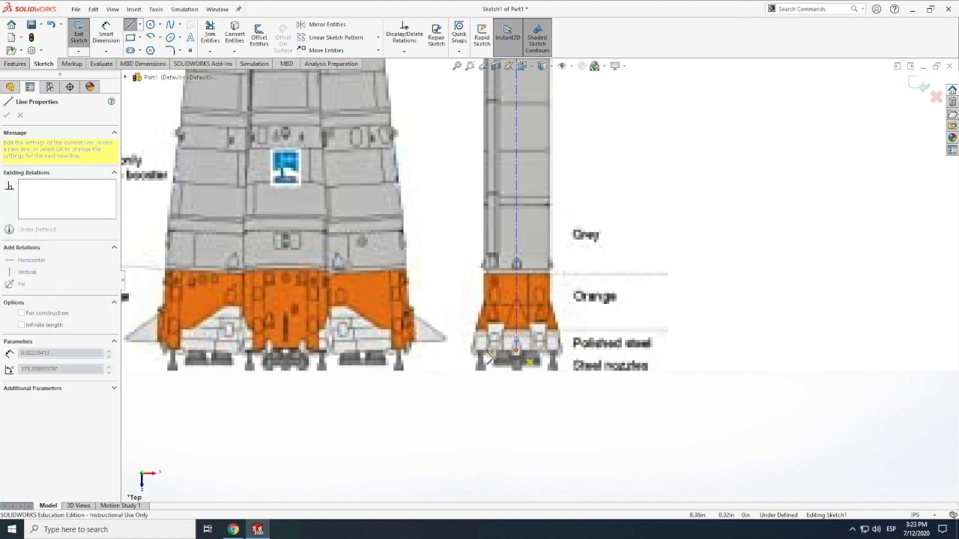
pyautogui.click(470, 350)
pyautogui.scroll(1, 487, 334)
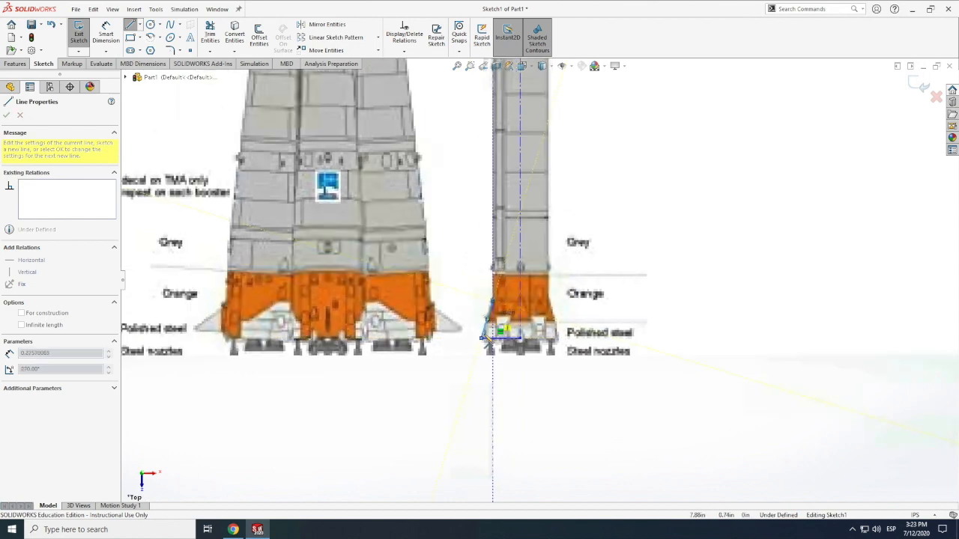
pyautogui.scroll(4, 511, 295)
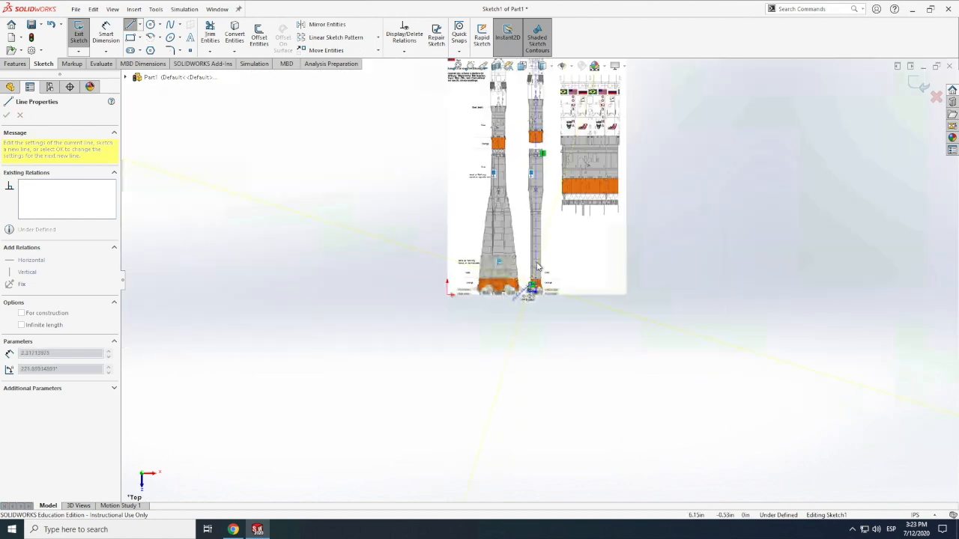
pyautogui.press('Escape')
# Step: Draw a vertical line about 7 in long up the slim rocket's left side, from the flared skirt to where the body widens
pyautogui.scroll(-5, 547, 266)
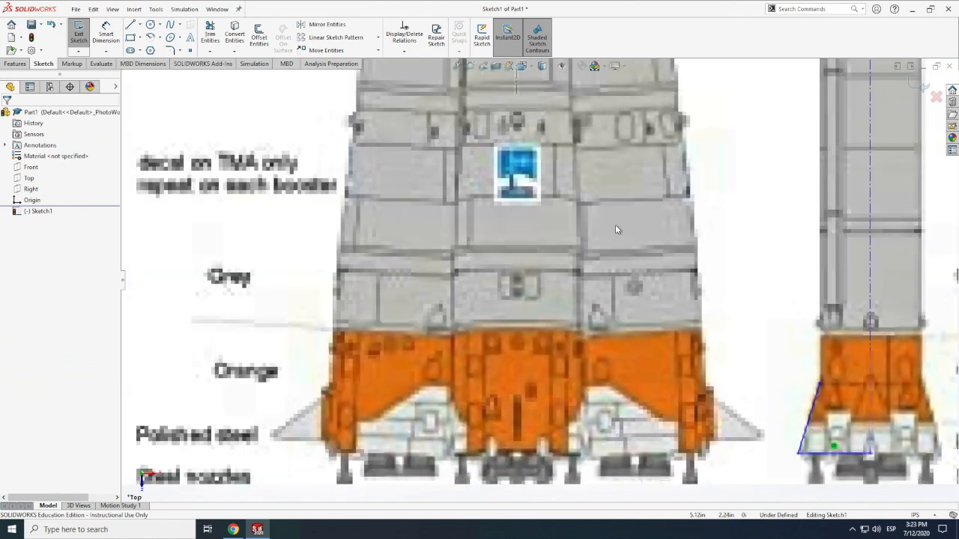
pyautogui.scroll(-2, 559, 247)
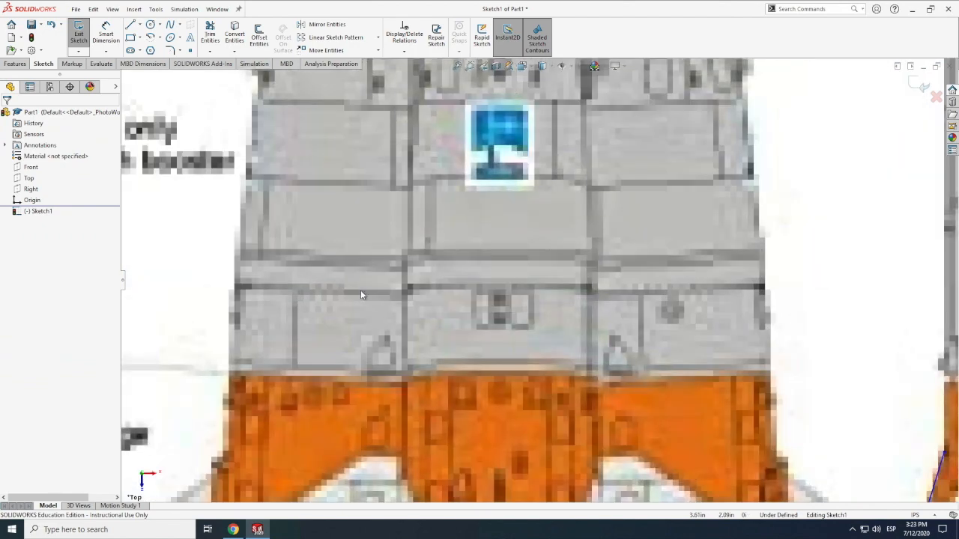
pyautogui.scroll(3, 358, 292)
pyautogui.scroll(3, 355, 288)
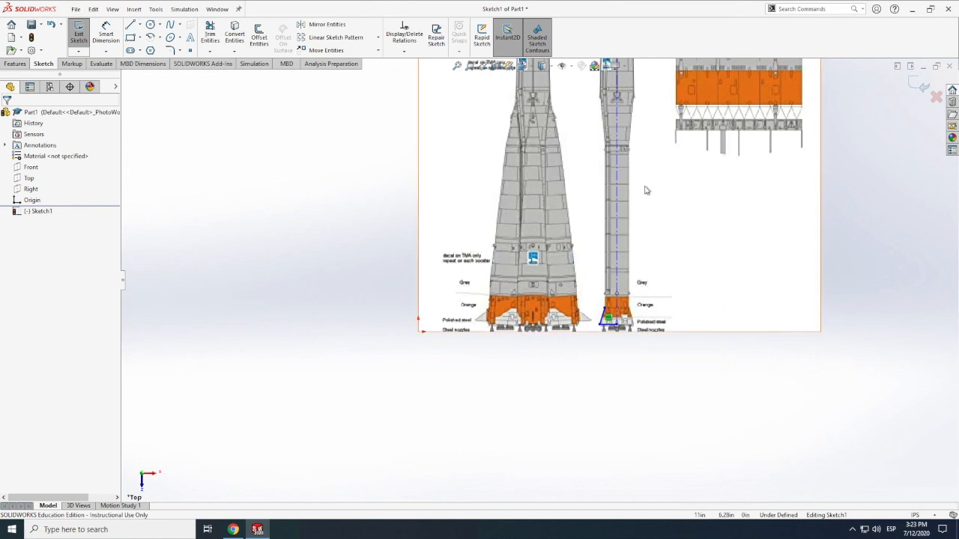
pyautogui.click(130, 24)
pyautogui.click(608, 319)
pyautogui.click(608, 142)
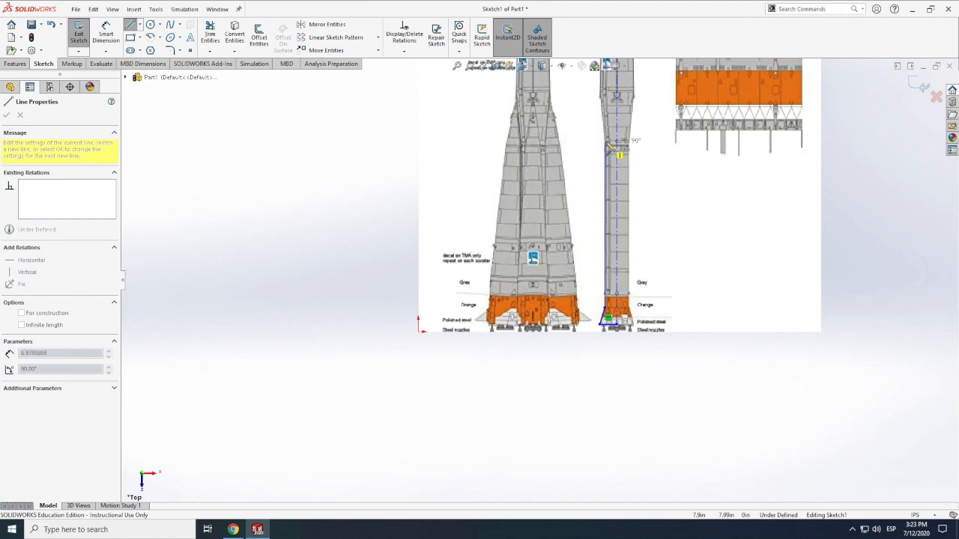
pyautogui.press('Escape')
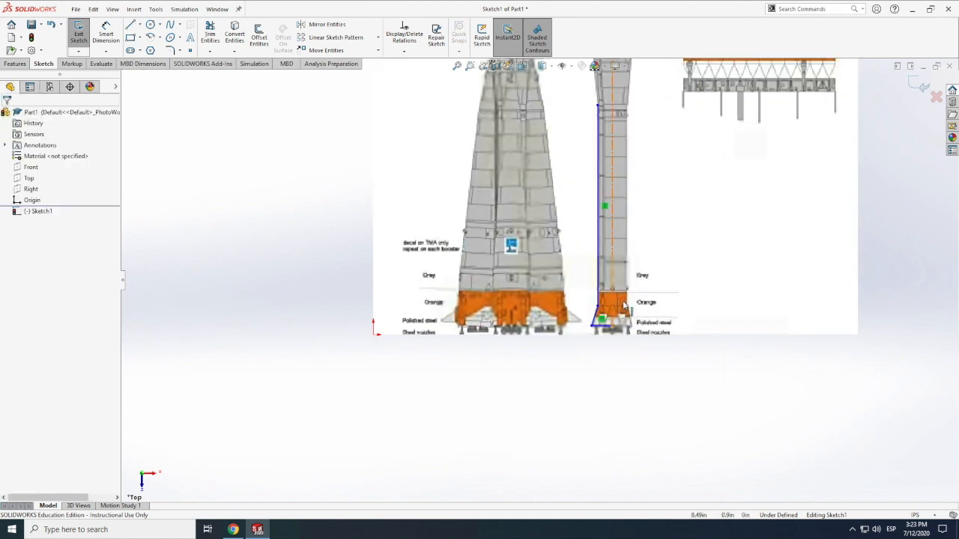
# Step: Dimension the length of the slim rocket's centerline, keeping its drawn value
pyautogui.scroll(-5, 629, 314)
pyautogui.click(106, 34)
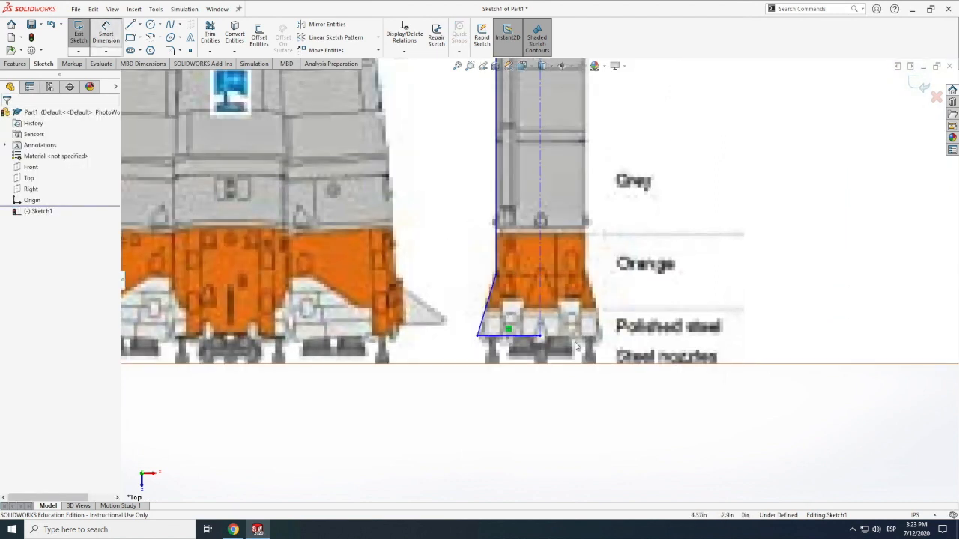
pyautogui.click(582, 299)
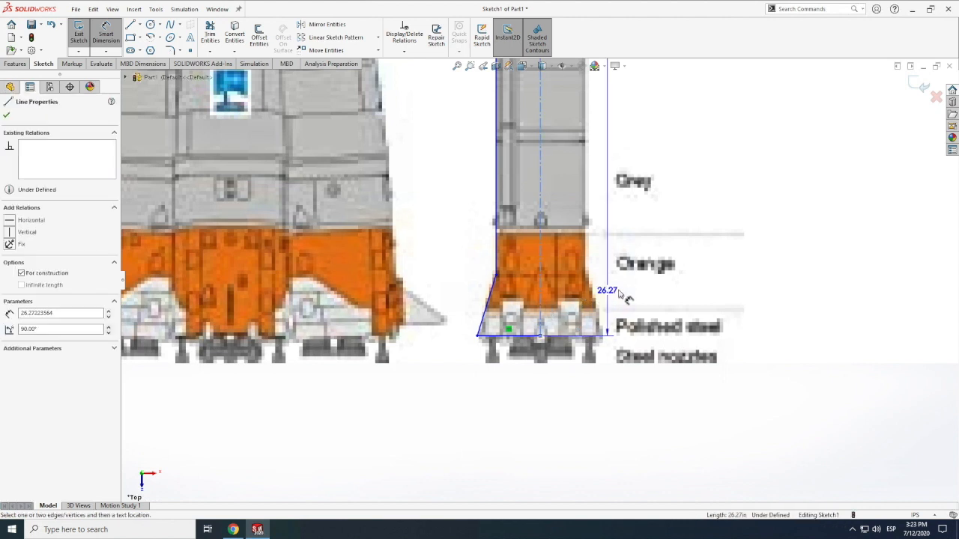
pyautogui.click(618, 292)
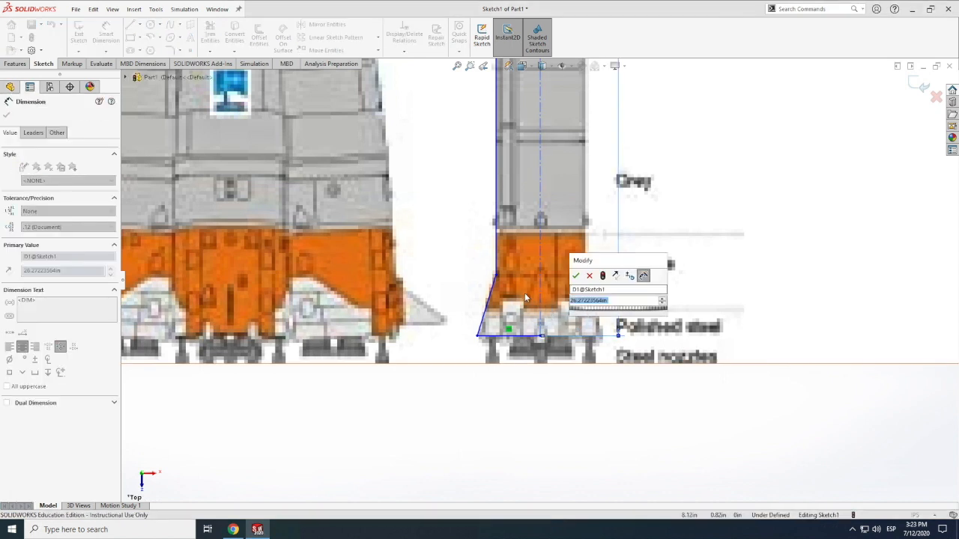
pyautogui.click(576, 277)
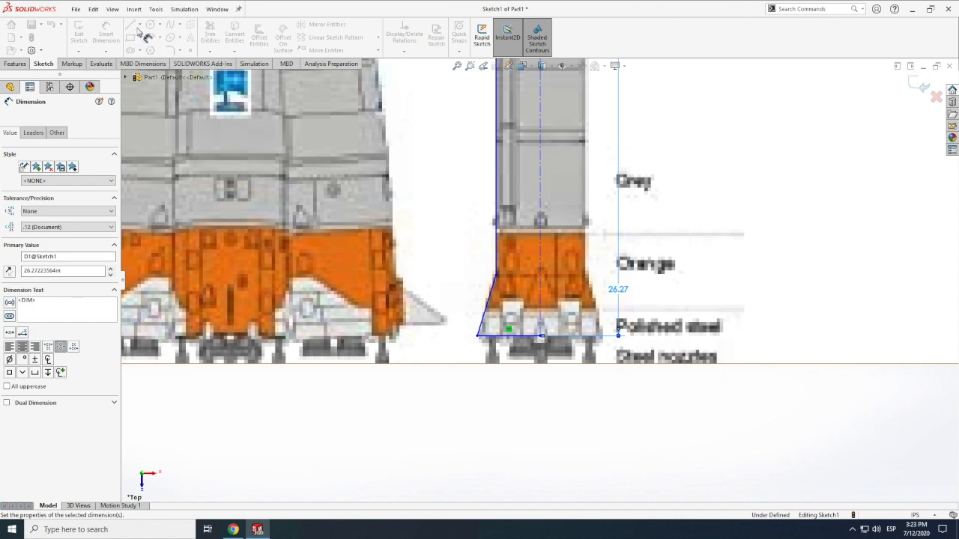
pyautogui.click(140, 25)
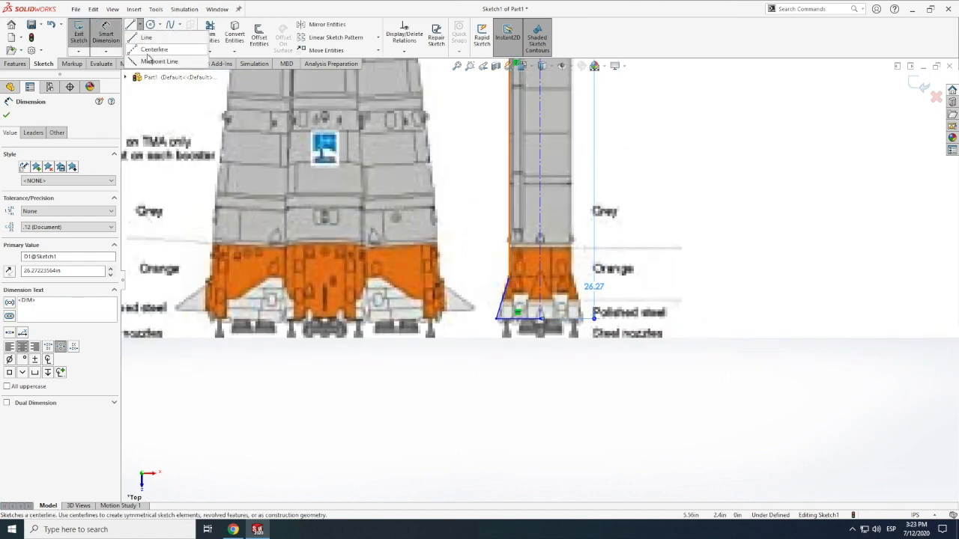
pyautogui.click(154, 49)
pyautogui.click(540, 319)
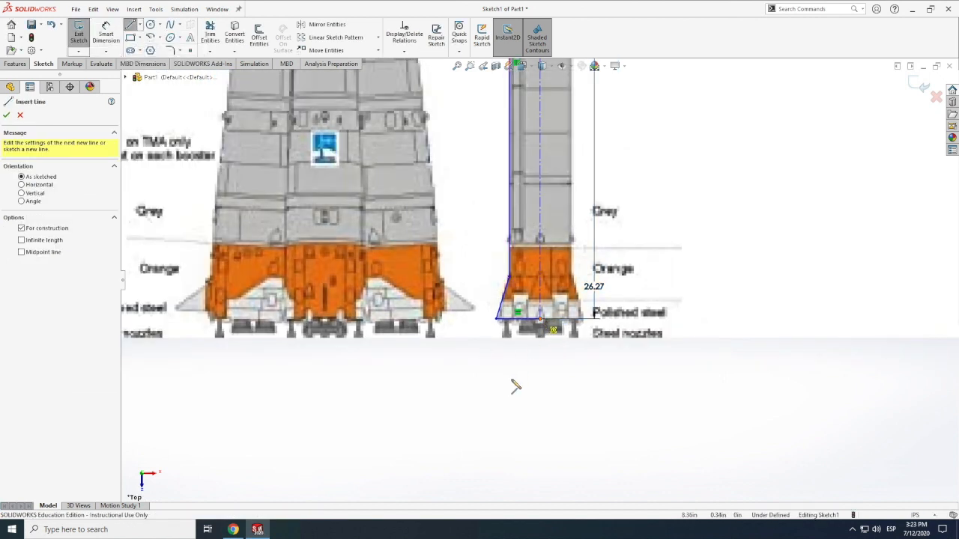
pyautogui.scroll(5, 517, 384)
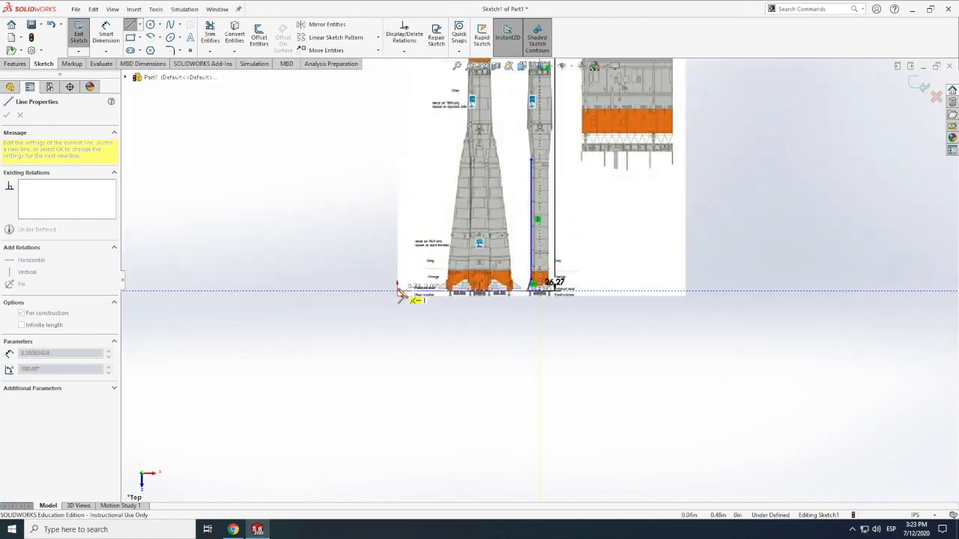
pyautogui.scroll(-2, 405, 296)
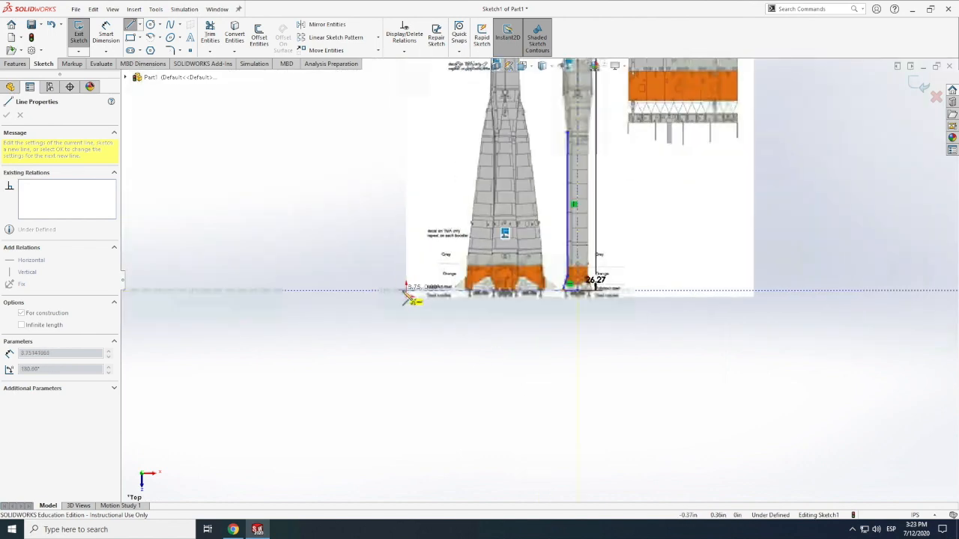
pyautogui.press('Escape')
pyautogui.press('Escape')
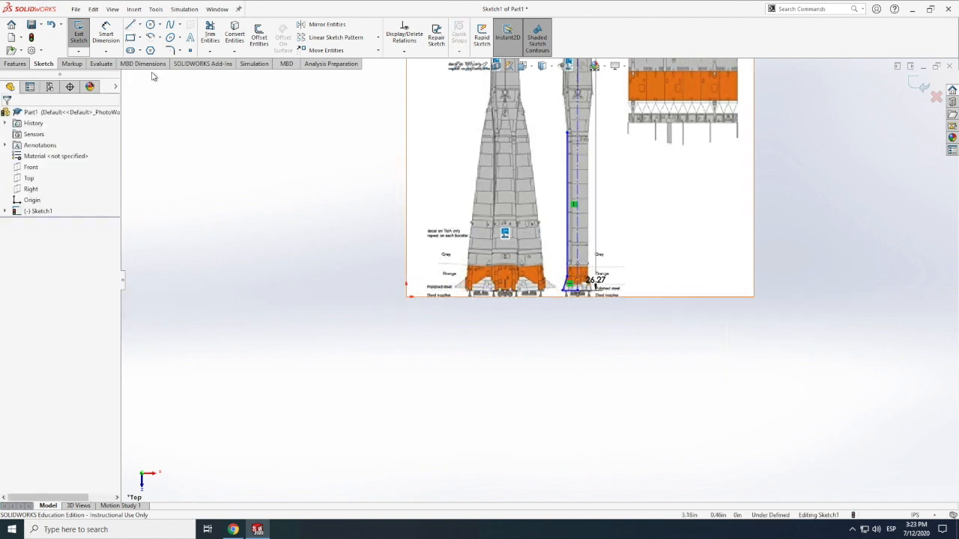
# Step: Draw construction lines from the origin about 8.38 in horizontally and about 0.32 in vertically to the lower end of the rocket's centerline
pyautogui.click(139, 24)
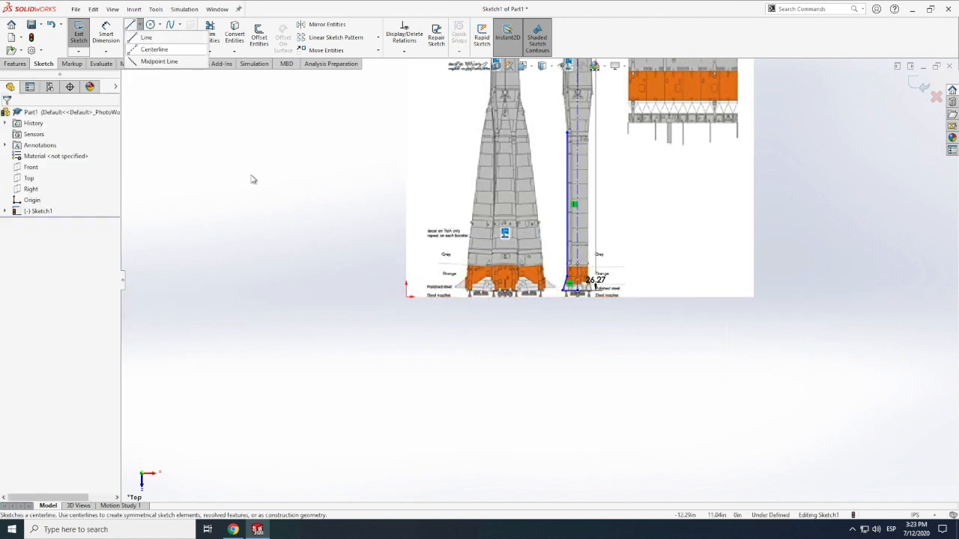
pyautogui.click(153, 48)
pyautogui.click(409, 297)
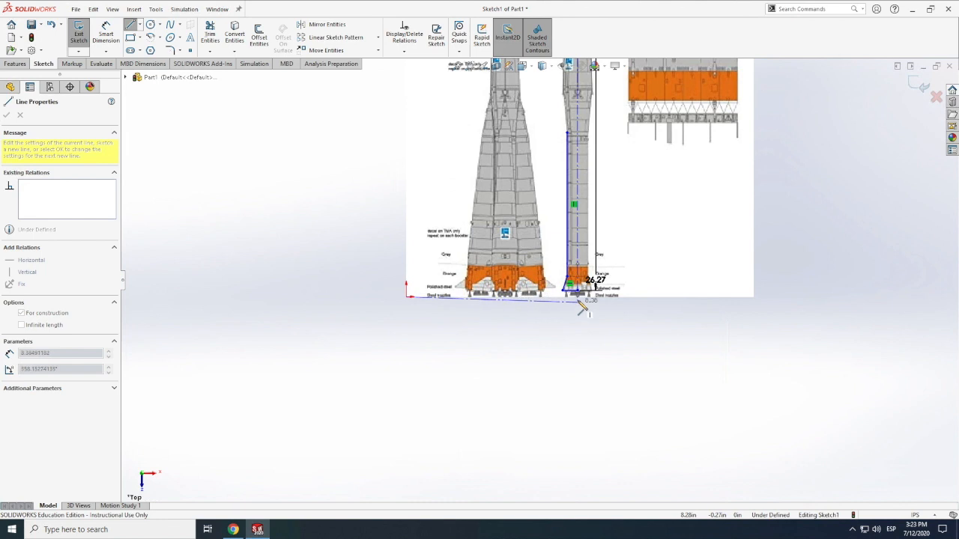
pyautogui.click(578, 301)
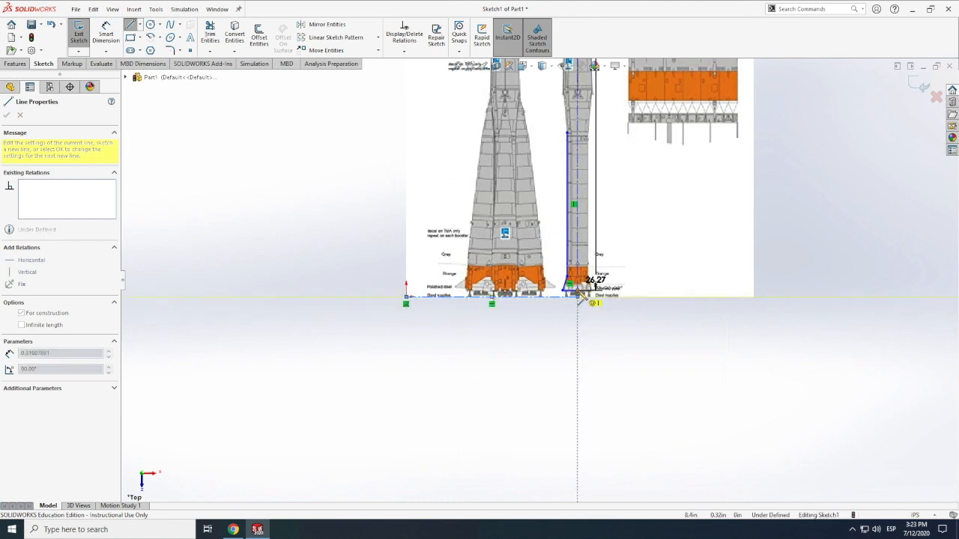
pyautogui.press('Escape')
# Step: Dimension the length of the horizontal construction line from the origin, keeping its drawn value
pyautogui.click(106, 35)
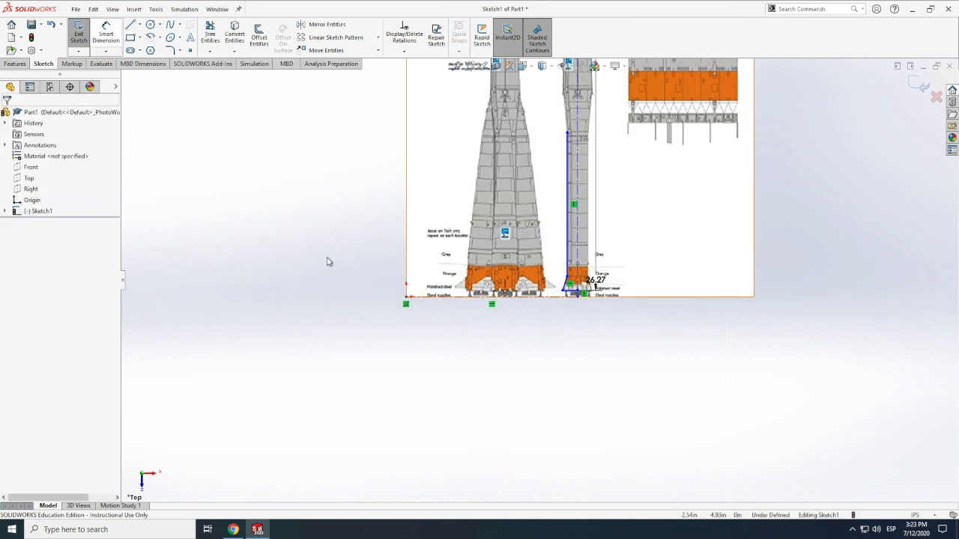
pyautogui.click(470, 297)
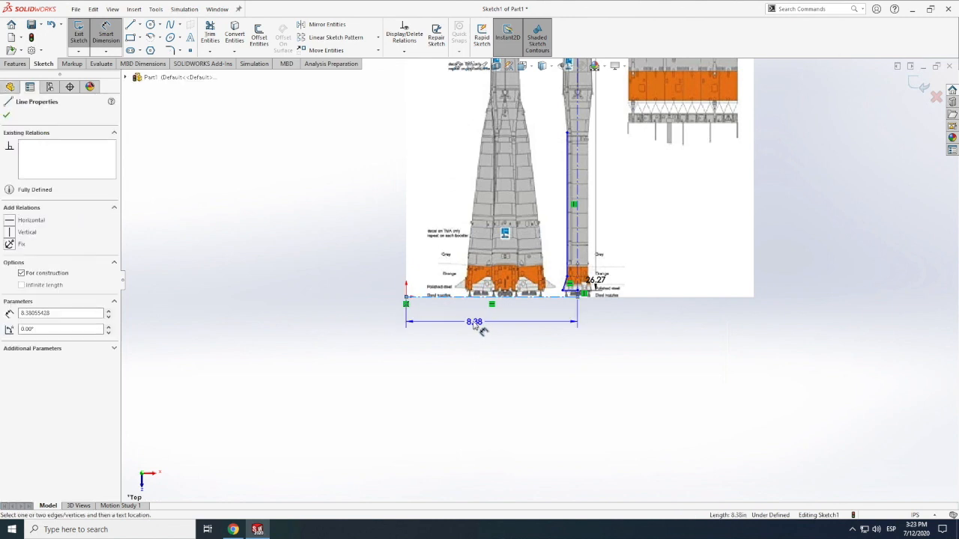
pyautogui.click(488, 331)
pyautogui.click(431, 309)
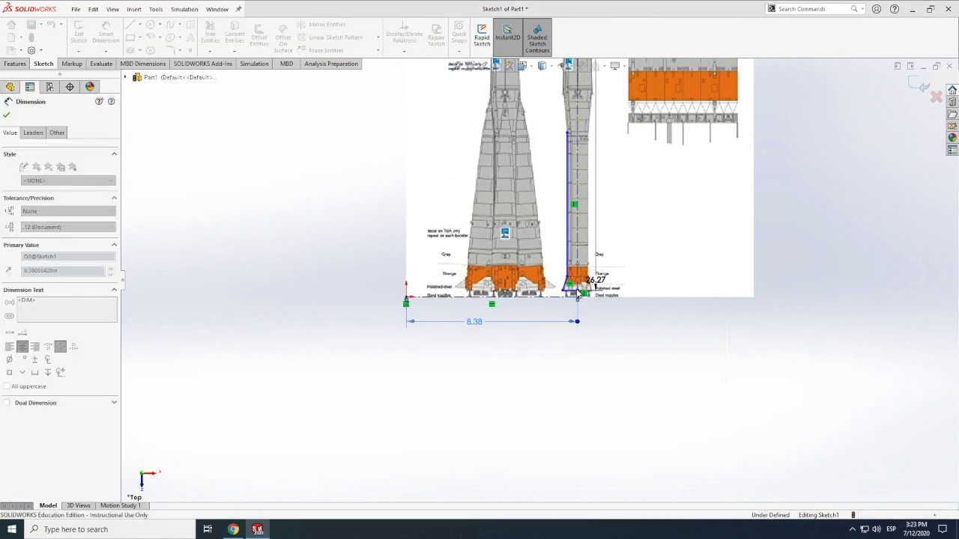
# Step: Dimension the short vertical construction line below the rocket's centerline, keeping its drawn value
pyautogui.scroll(-5, 583, 300)
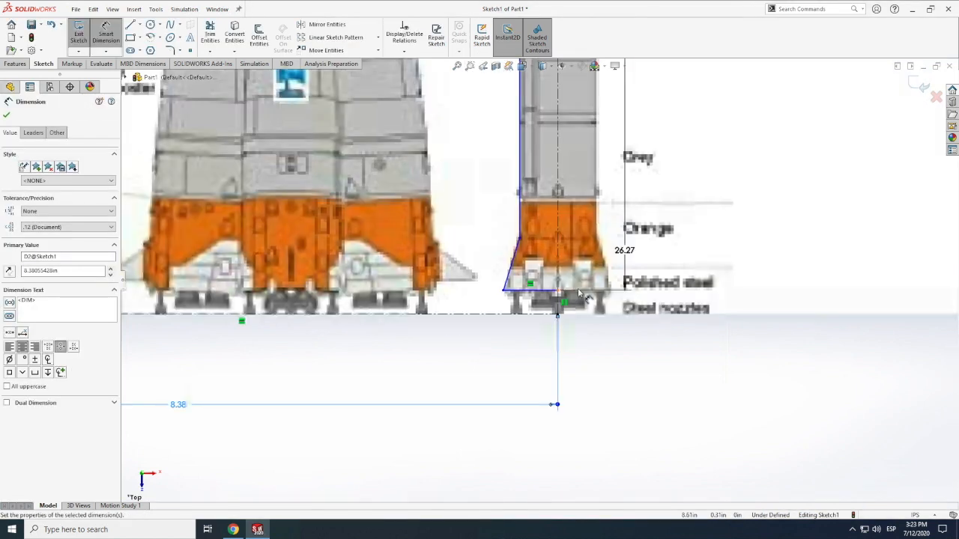
pyautogui.click(558, 304)
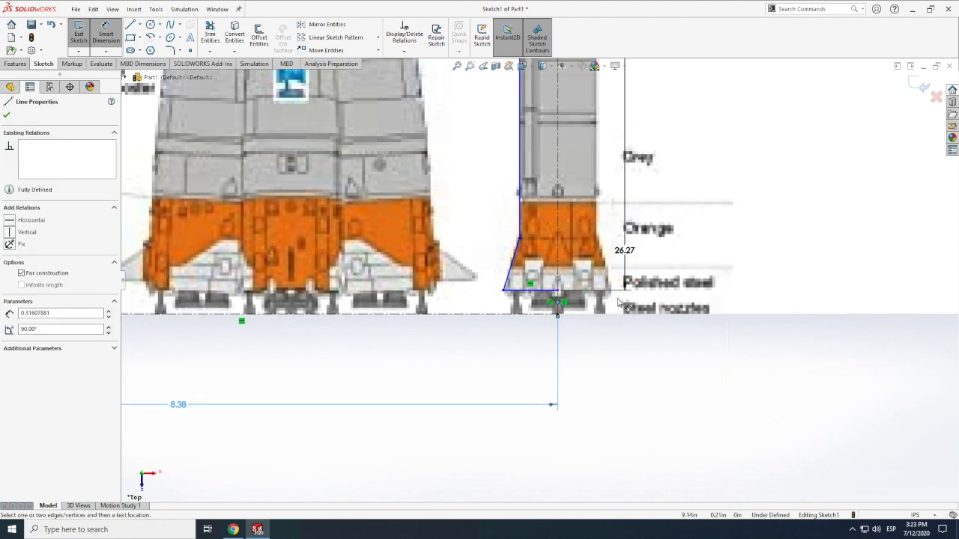
pyautogui.press('Escape')
pyautogui.click(565, 310)
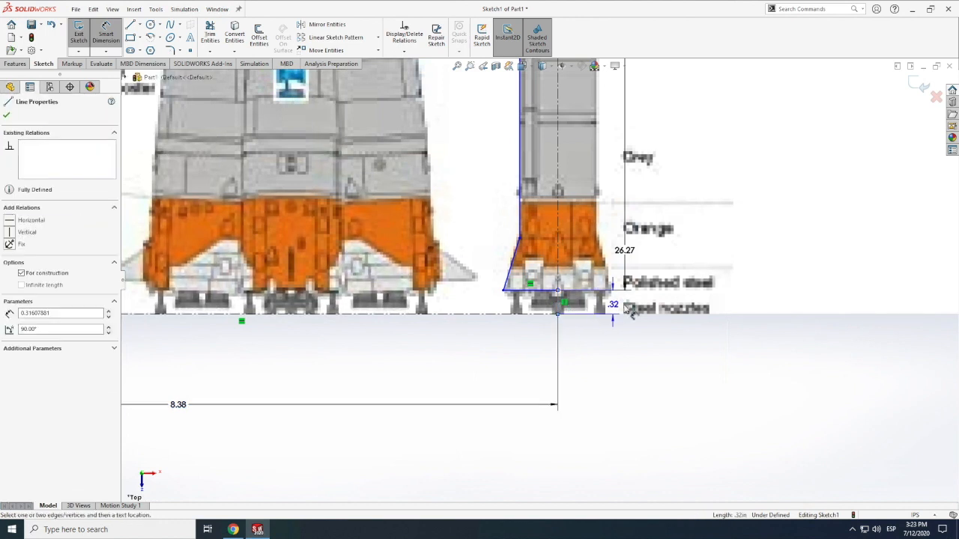
pyautogui.click(563, 307)
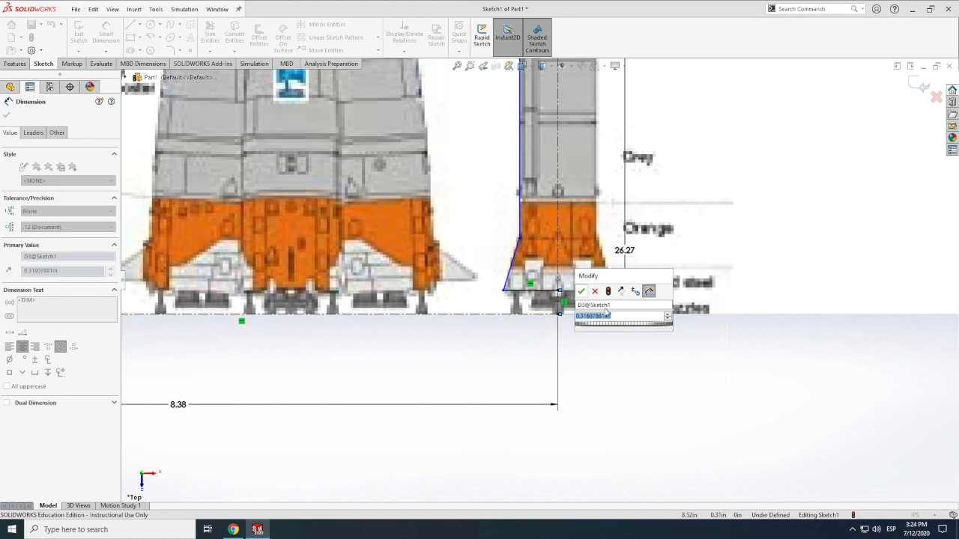
pyautogui.press('Return')
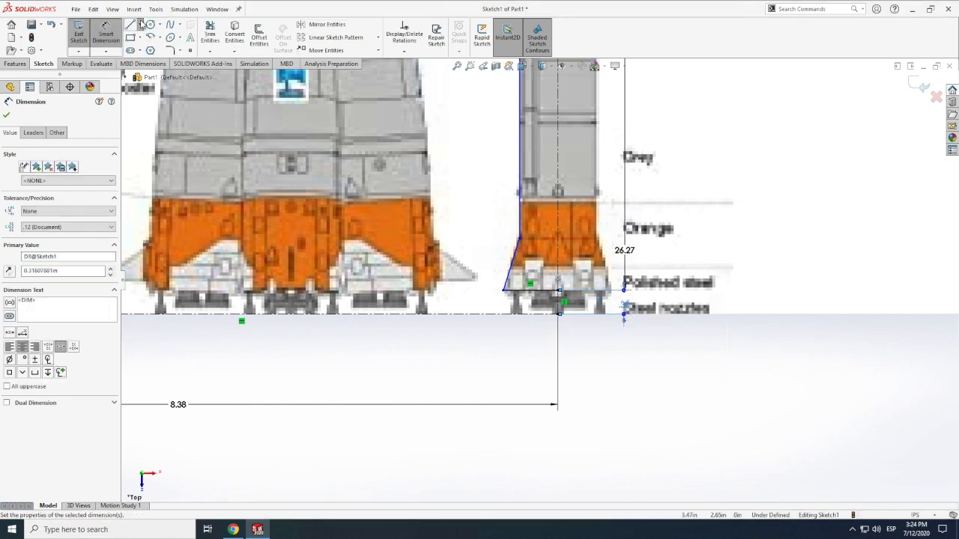
# Step: Draw a horizontal construction line about 0.5 in long from the flared skirt's upper corner to the rocket's centerline
pyautogui.click(141, 25)
pyautogui.click(151, 39)
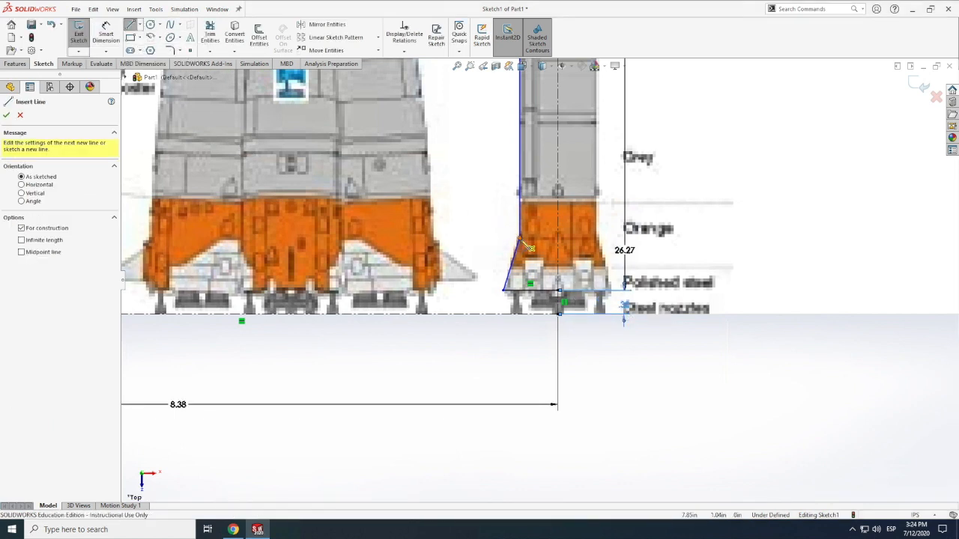
pyautogui.click(520, 239)
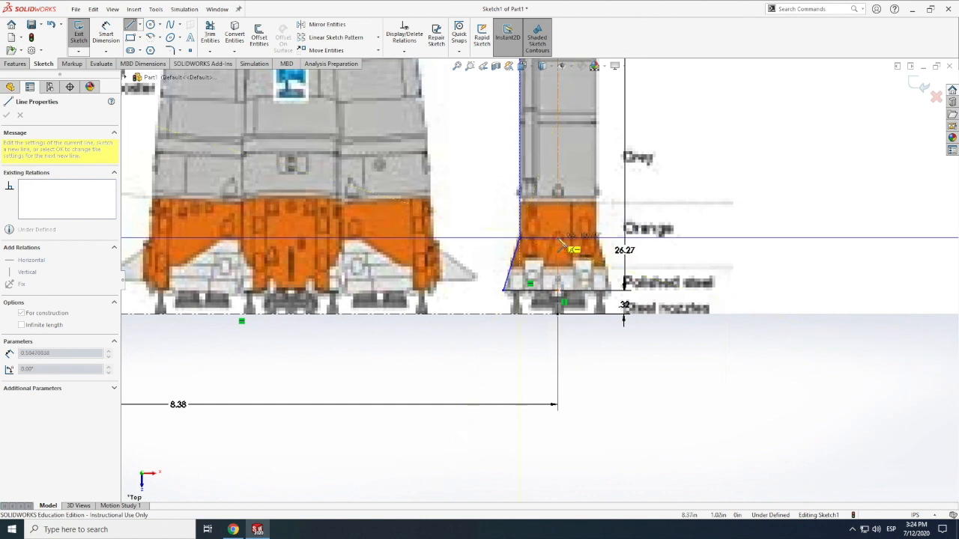
pyautogui.press('Escape')
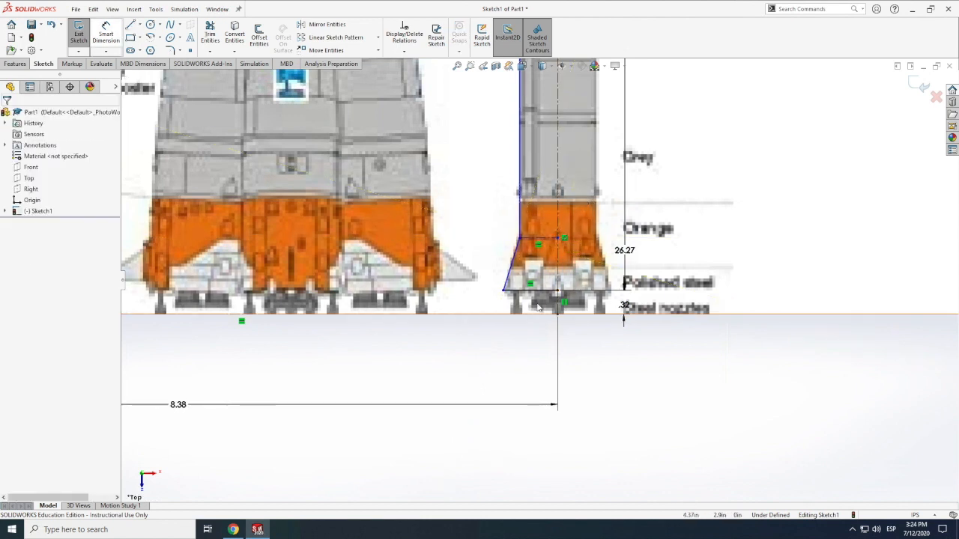
# Step: Dimension the vertical distance between the flared skirt's base and its upper construction line, keeping the drawn value
pyautogui.click(558, 291)
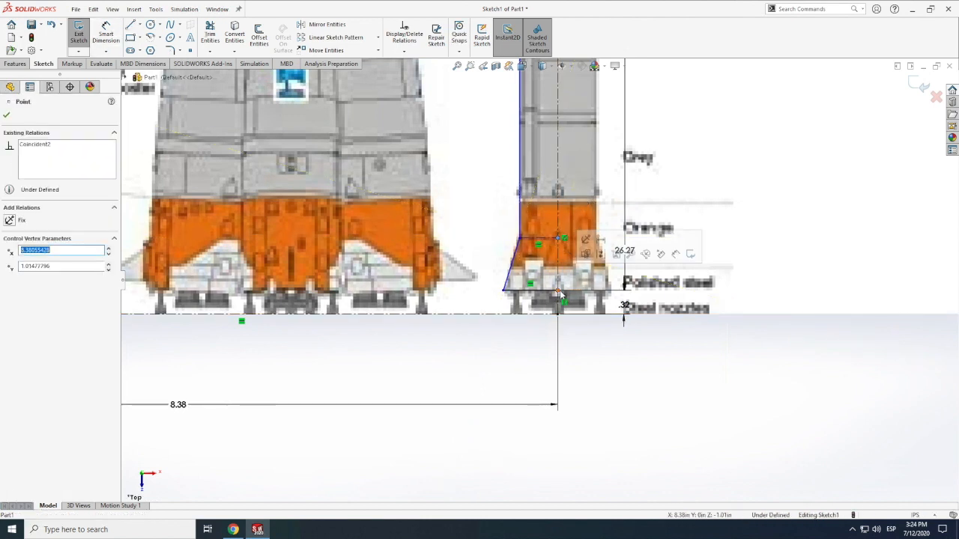
pyautogui.click(559, 296)
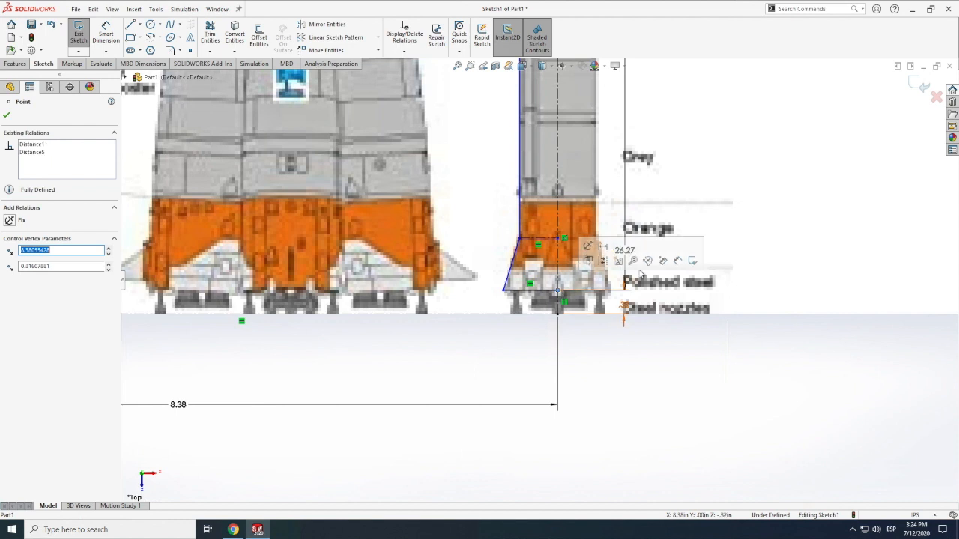
pyautogui.click(105, 34)
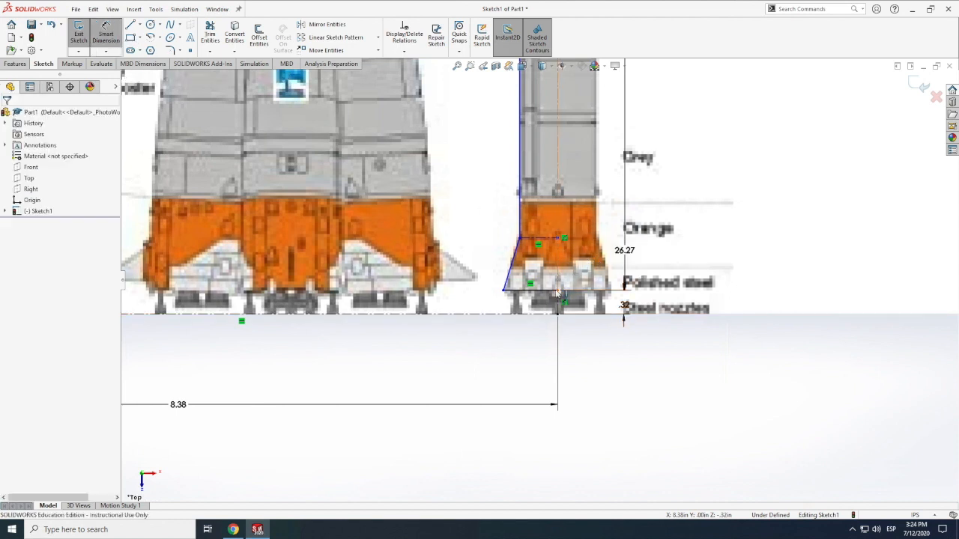
pyautogui.click(562, 239)
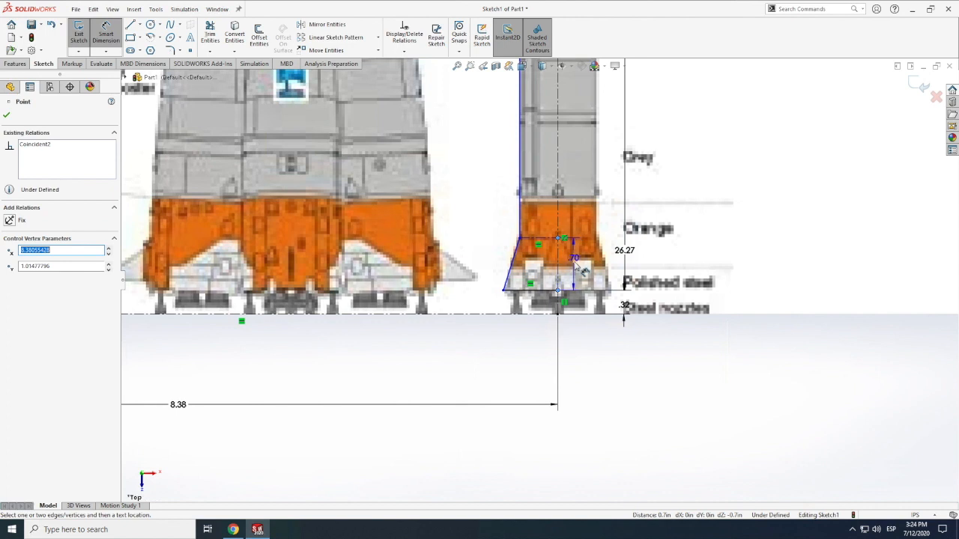
pyautogui.click(575, 262)
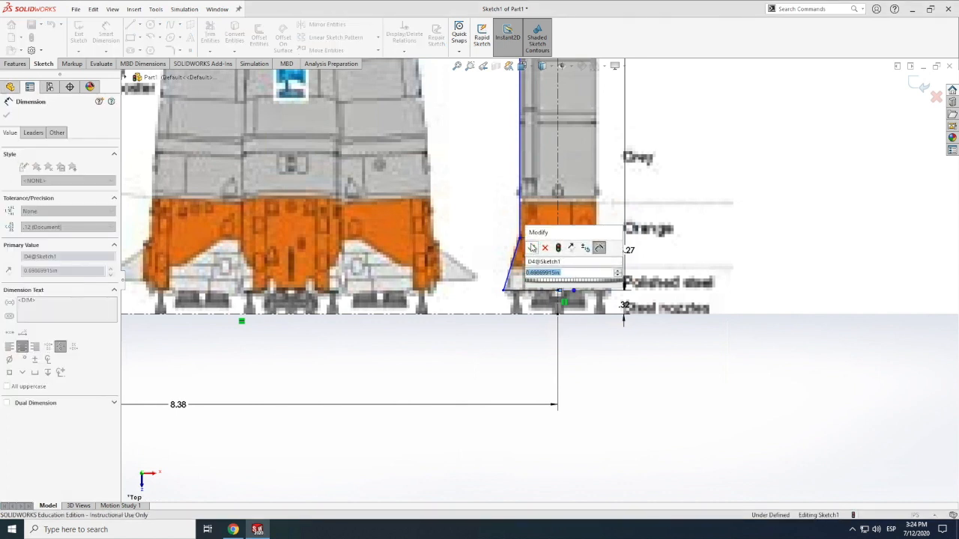
pyautogui.click(532, 248)
# Step: Dimension the half-widths of the flared skirt along its upper construction line and its base line, keeping the drawn values
pyautogui.click(533, 255)
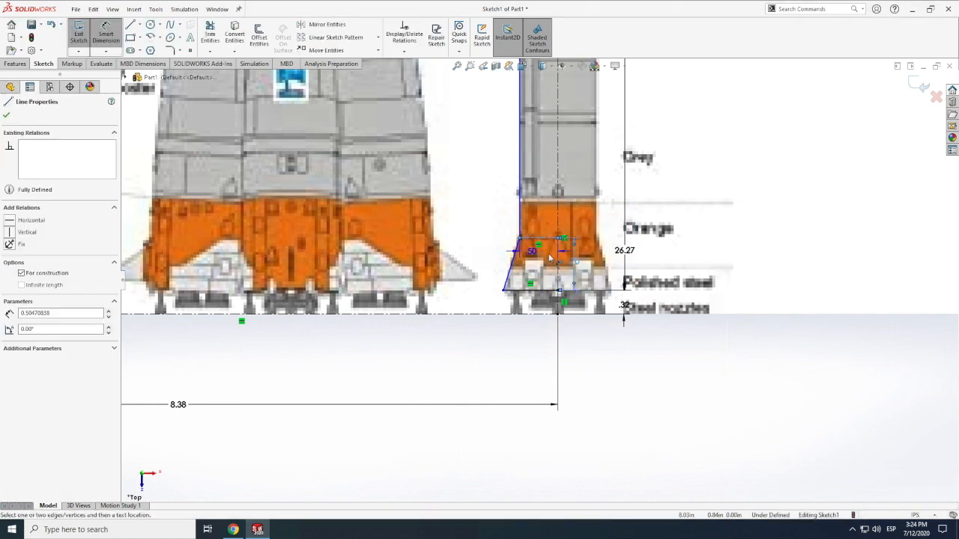
pyautogui.click(549, 258)
pyautogui.press('Return')
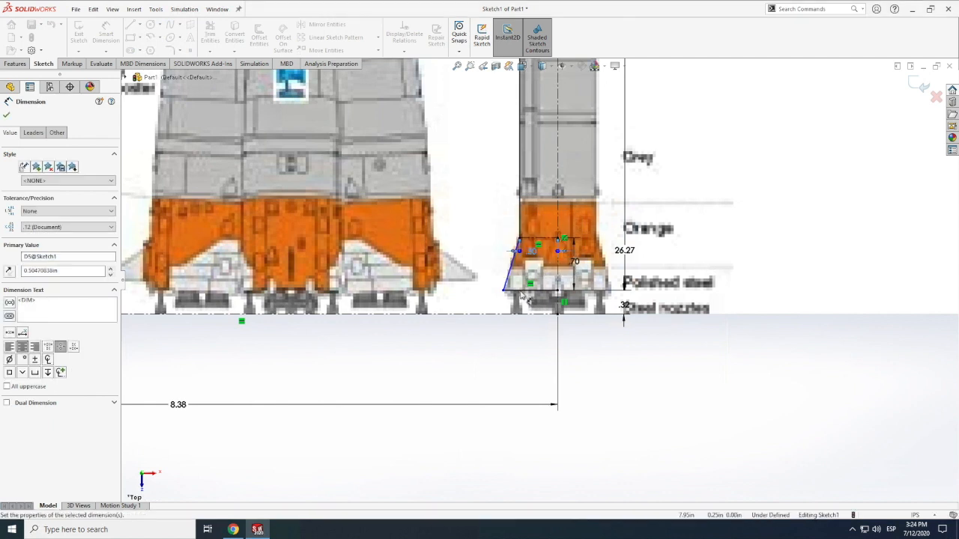
pyautogui.click(523, 291)
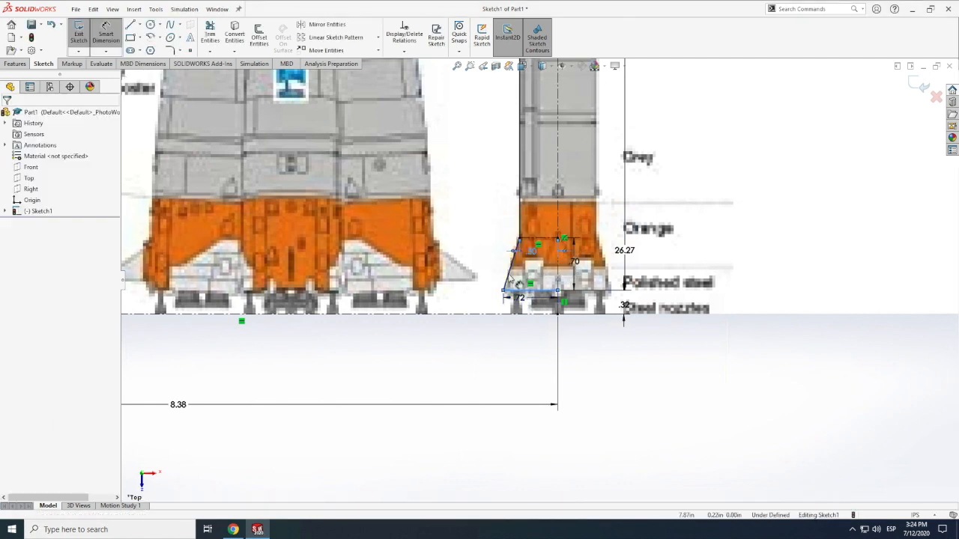
pyautogui.click(494, 278)
pyautogui.press('Return')
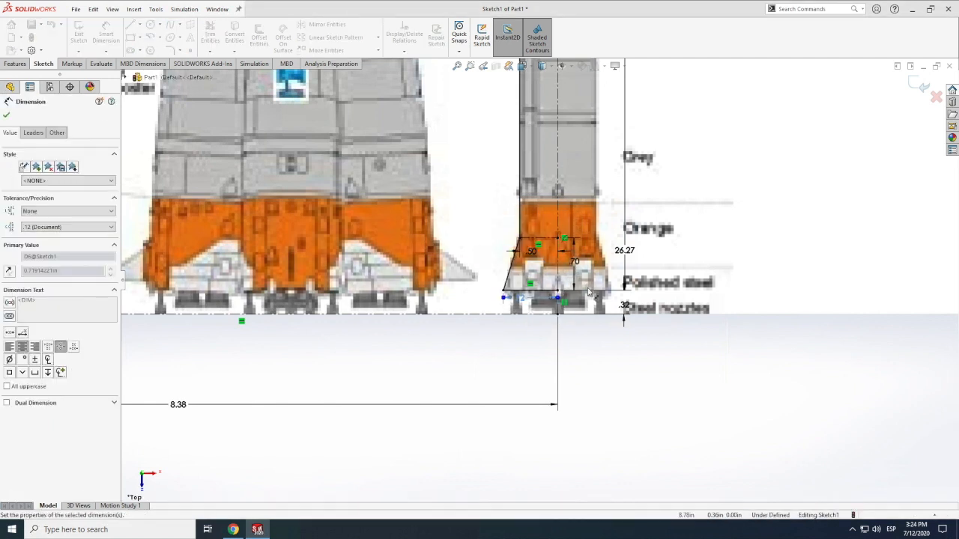
# Step: Dimension the length of the vertical body line above the flared skirt, keeping its drawn value
pyautogui.scroll(5, 540, 280)
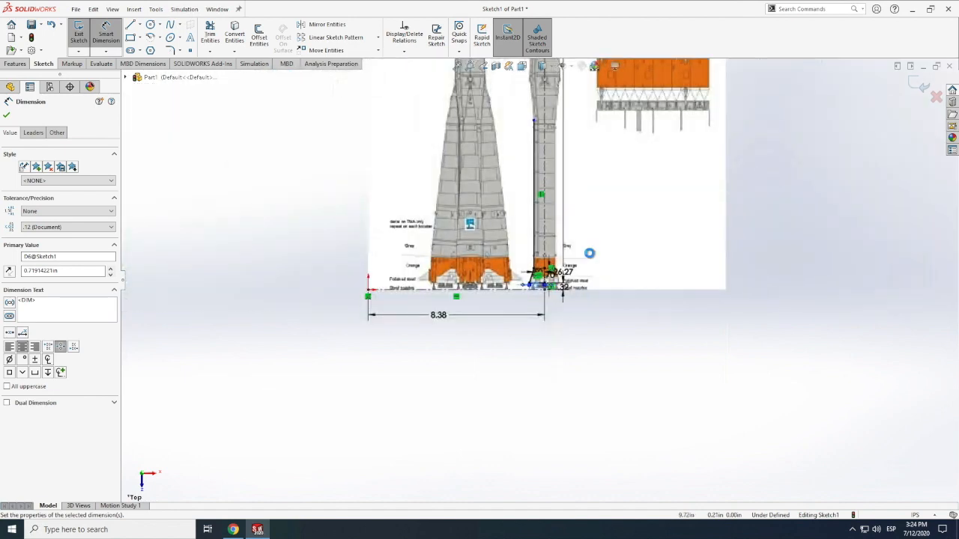
pyautogui.scroll(-5, 534, 137)
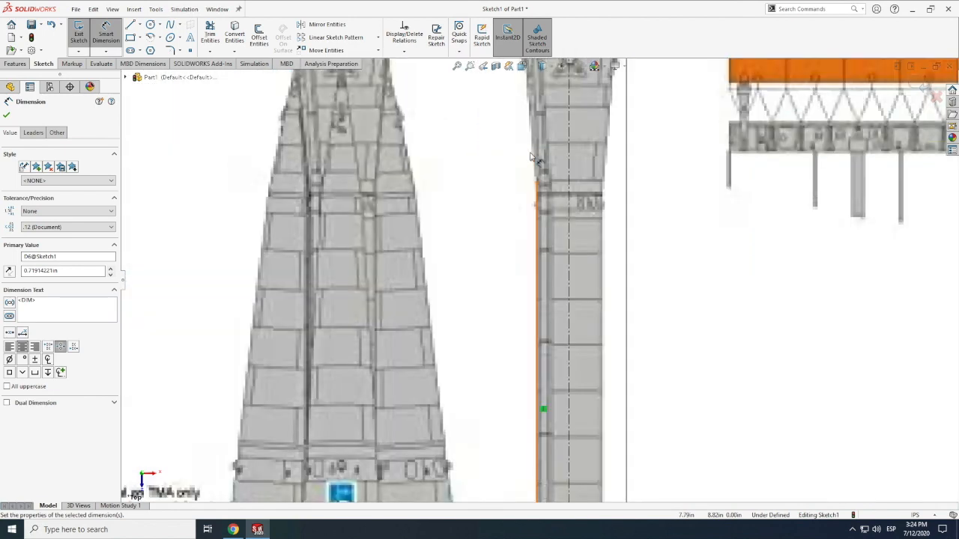
pyautogui.click(538, 247)
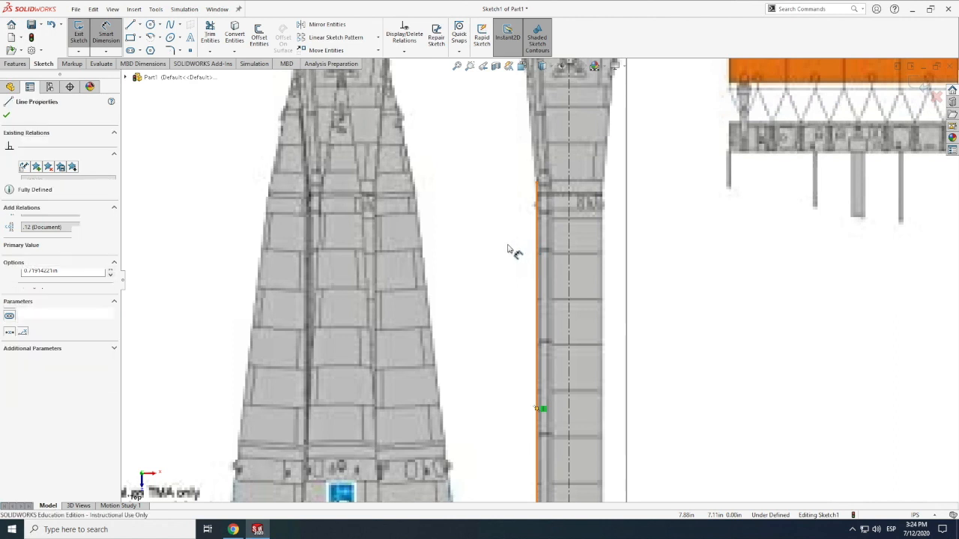
pyautogui.click(504, 271)
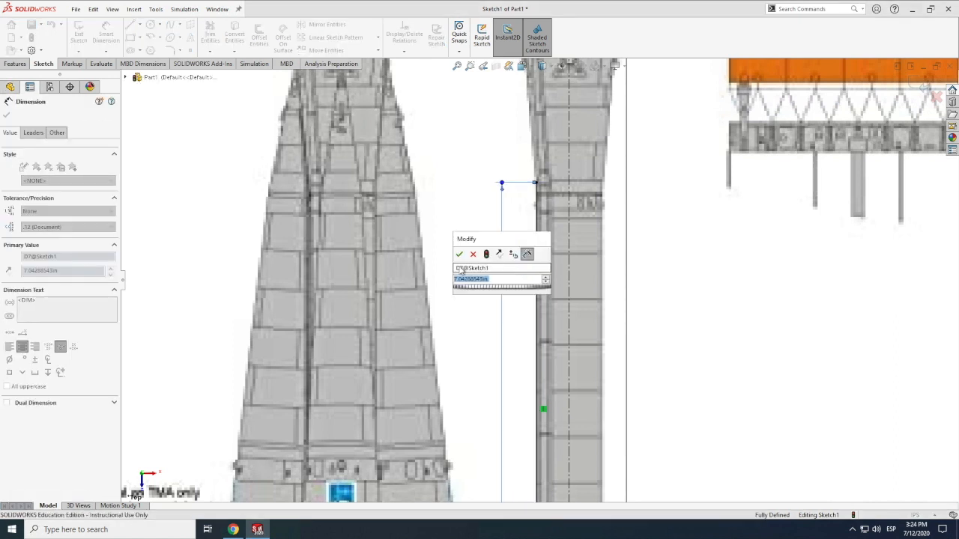
pyautogui.click(459, 255)
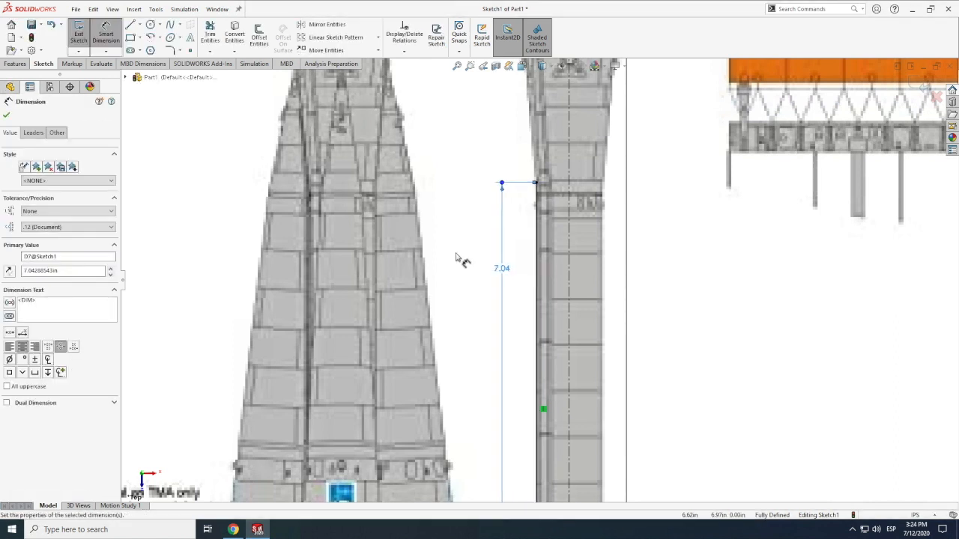
pyautogui.scroll(5, 459, 258)
pyautogui.scroll(-3, 450, 300)
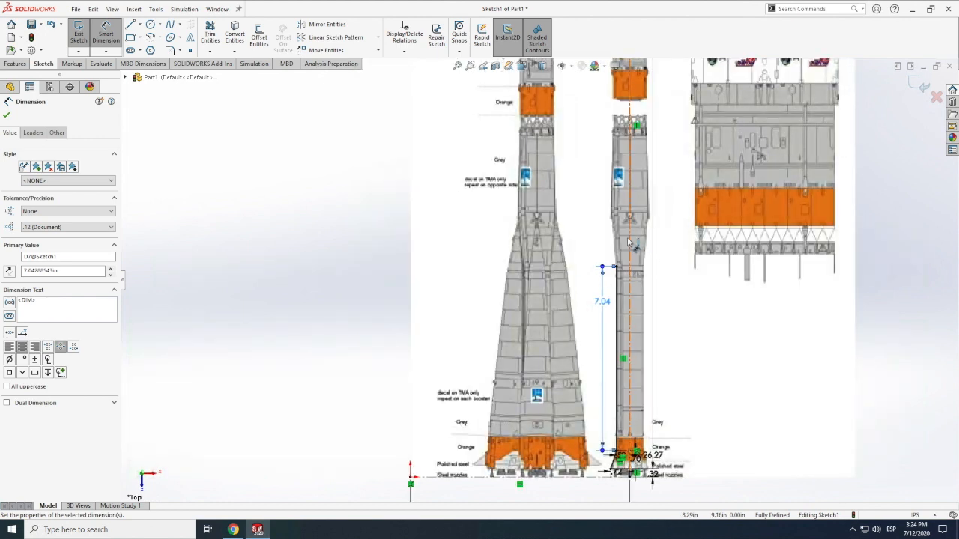
pyautogui.scroll(-4, 663, 218)
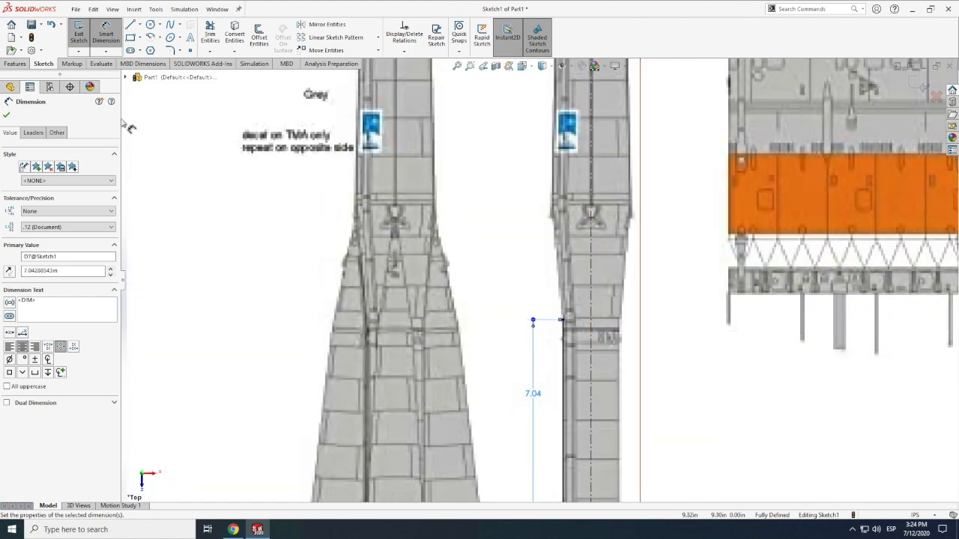
pyautogui.click(130, 25)
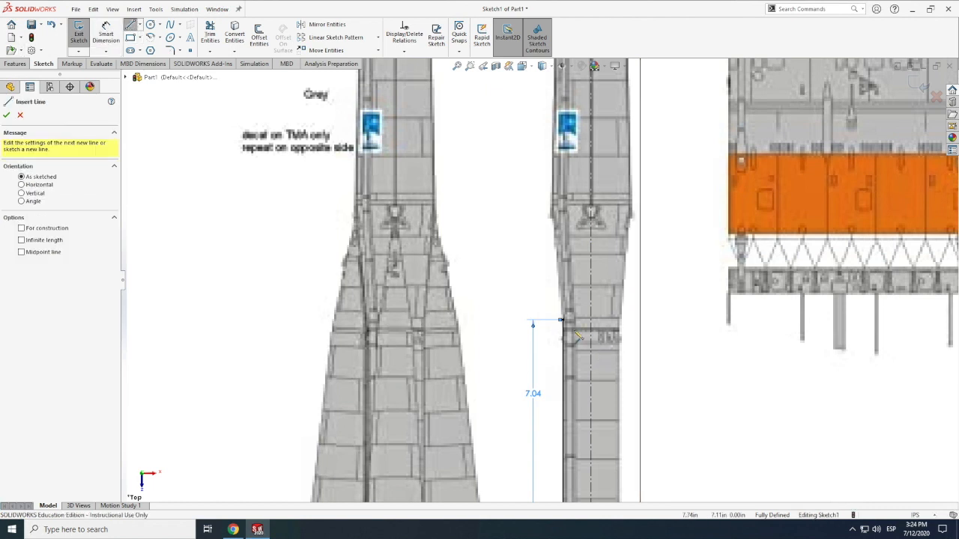
pyautogui.click(562, 322)
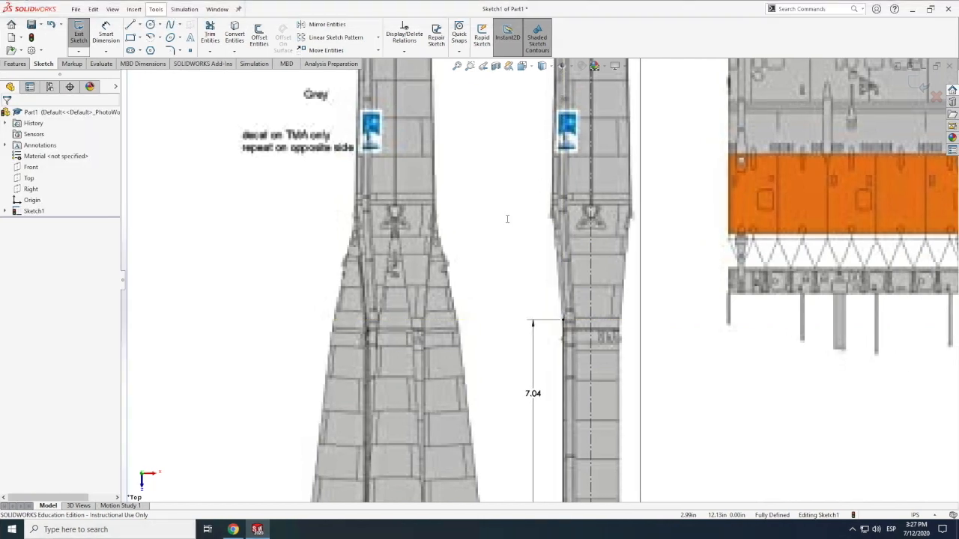
# Step: Draw a slanted line from the upper end of the vertical body line outward to the widest point of the grey stage's shoulder
pyautogui.scroll(1, 248, 134)
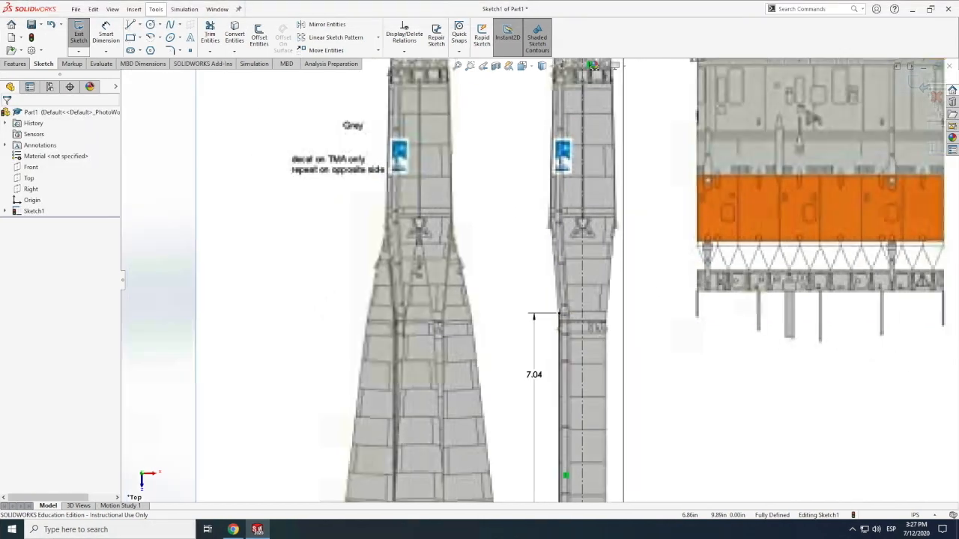
pyautogui.click(130, 24)
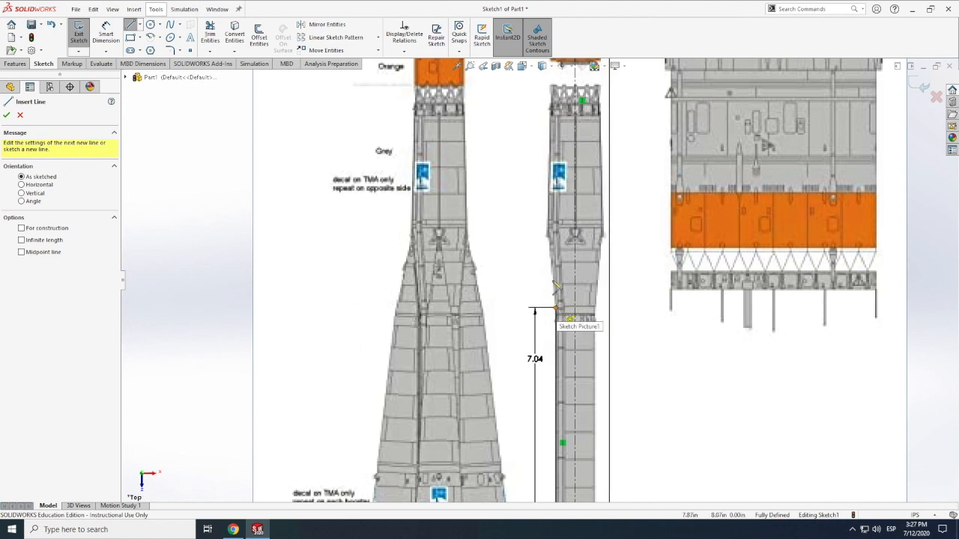
pyautogui.click(555, 307)
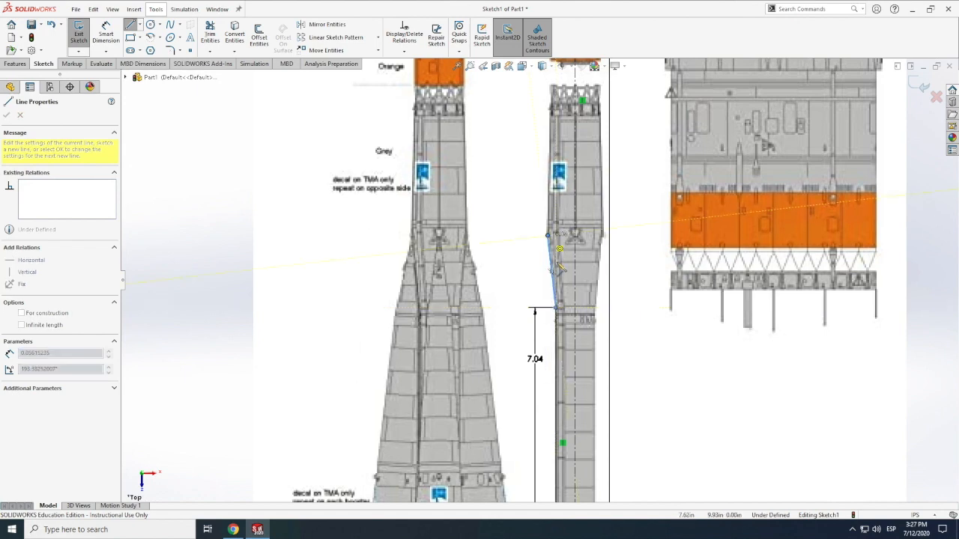
# Step: Continue the profile with a vertical line about 8 in long and a slanted line about 0.61 in outward along the grey upper collar
pyautogui.scroll(1, 562, 271)
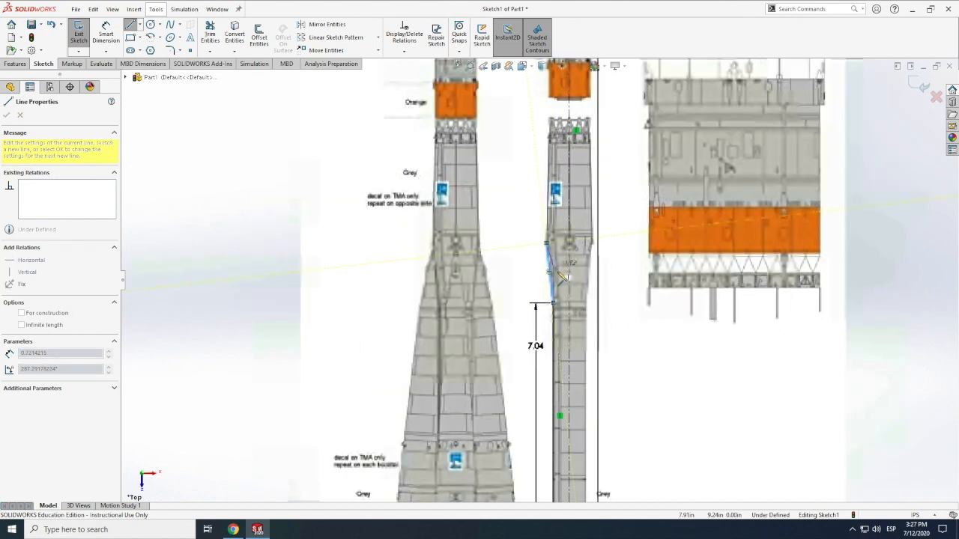
pyautogui.scroll(2, 562, 276)
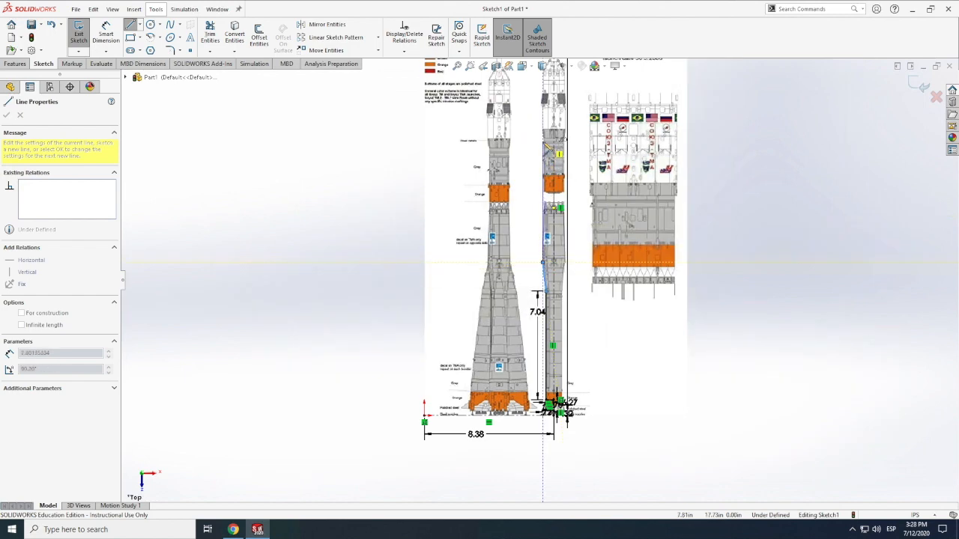
pyautogui.scroll(-1, 555, 146)
pyautogui.scroll(-3, 545, 144)
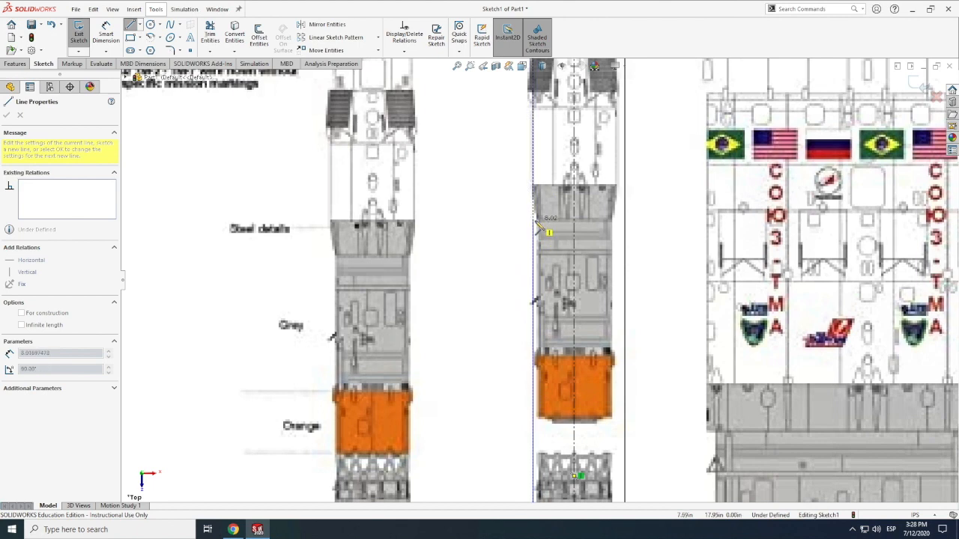
pyautogui.click(534, 220)
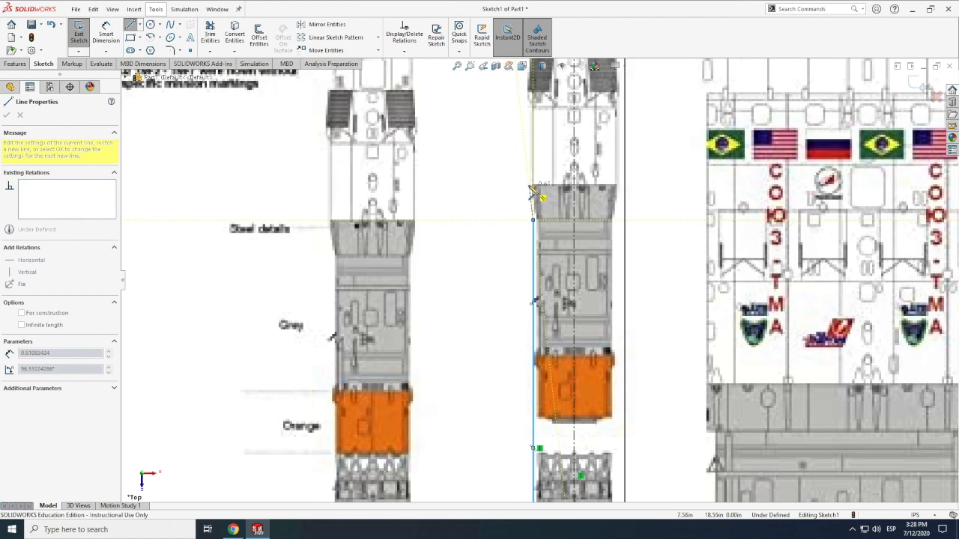
pyautogui.click(530, 185)
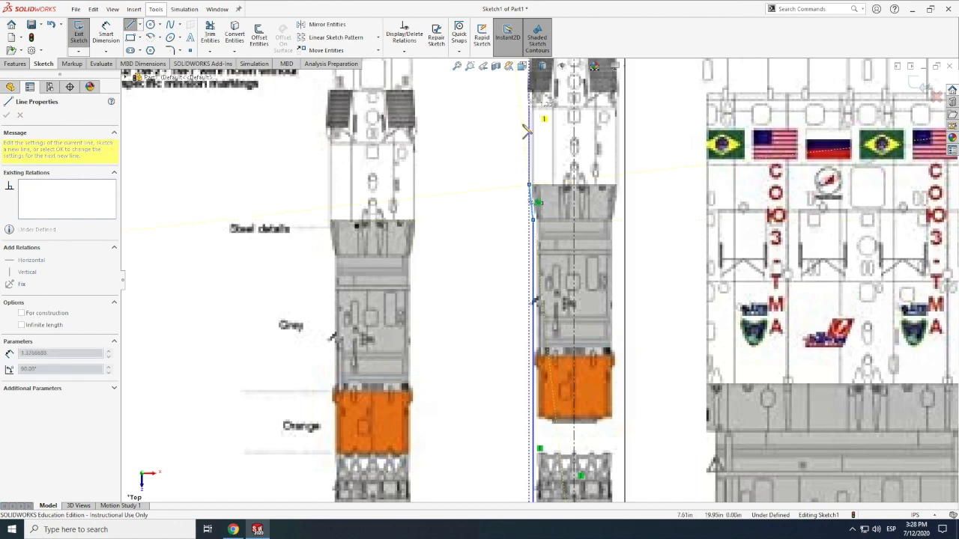
# Step: Draw a vertical profile line about 1.9 in long from the grey collar's upper corner along the white section to the dark grille panels
pyautogui.scroll(2, 527, 129)
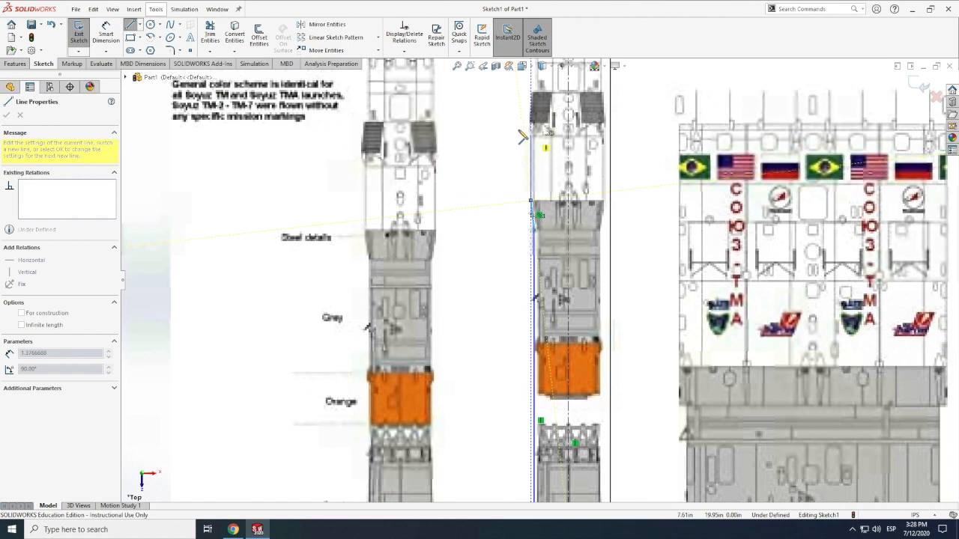
pyautogui.scroll(4, 522, 137)
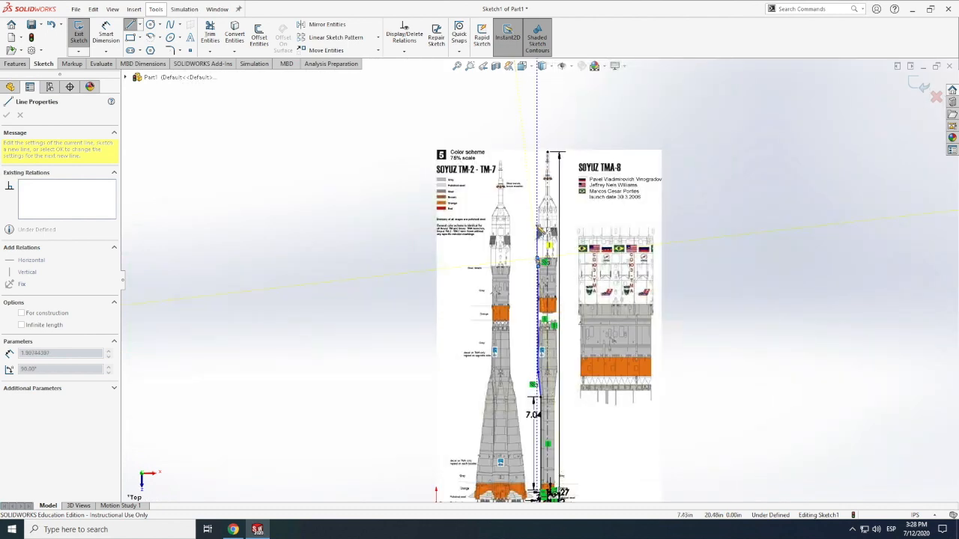
pyautogui.scroll(-1, 548, 248)
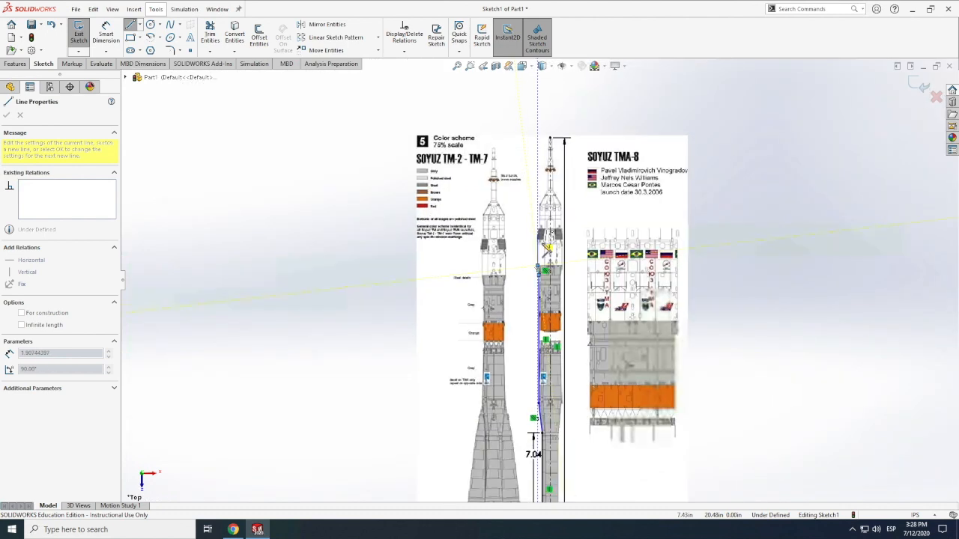
pyautogui.scroll(-3, 548, 248)
pyautogui.scroll(1, 547, 251)
pyautogui.scroll(2, 547, 256)
pyautogui.scroll(-1, 548, 253)
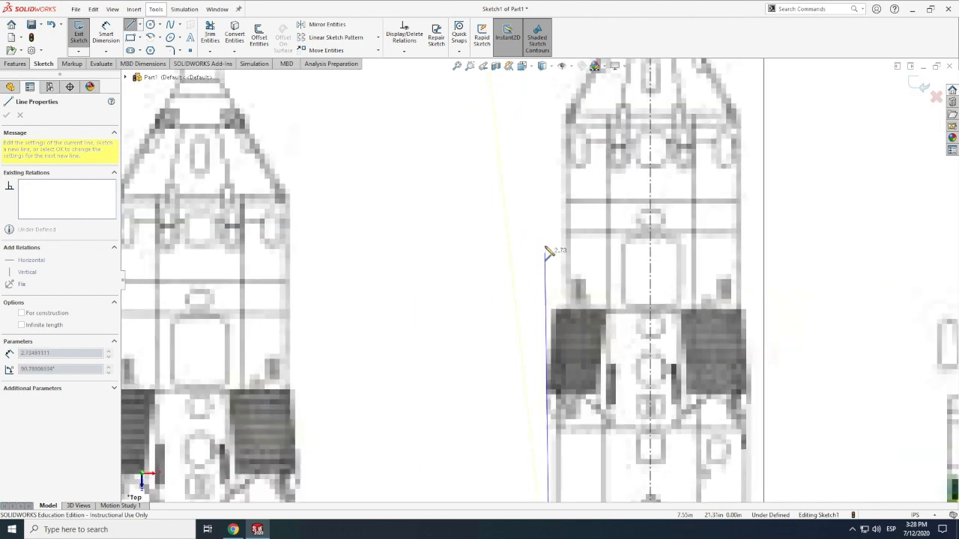
pyautogui.scroll(2, 548, 253)
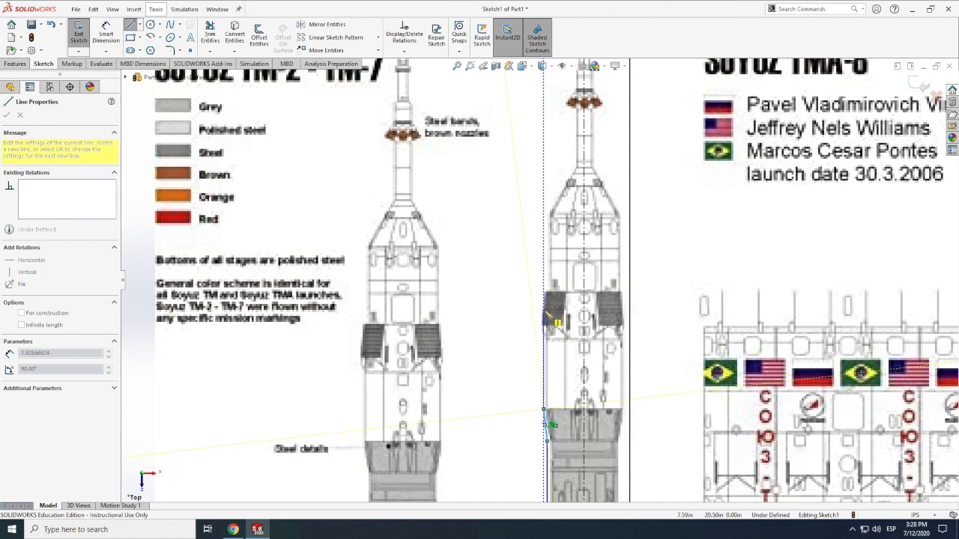
pyautogui.click(551, 305)
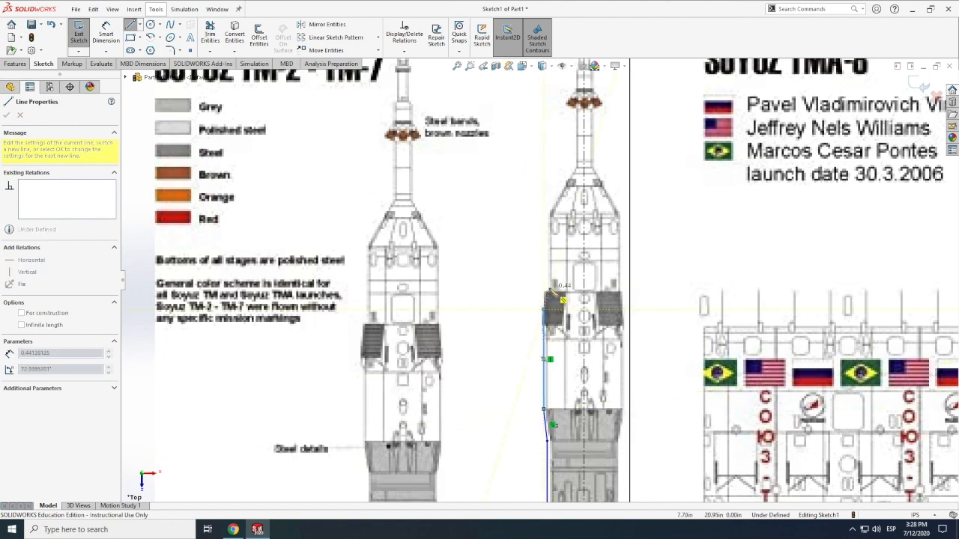
# Step: Trace the capsule outline with a slanted line about 0.44 in, a vertical line about 1.37 in, and a slanted line to the nose tower's base
pyautogui.click(550, 290)
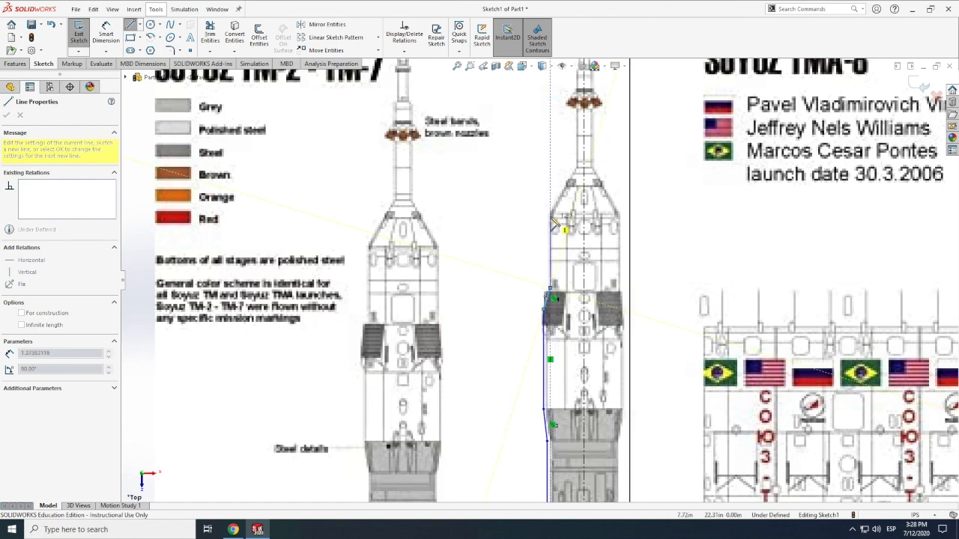
pyautogui.click(550, 216)
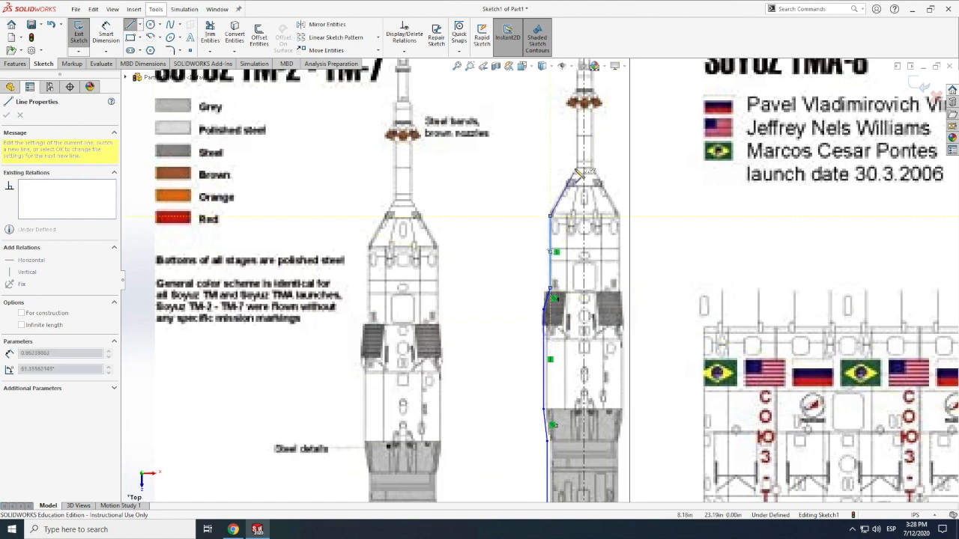
pyautogui.click(577, 170)
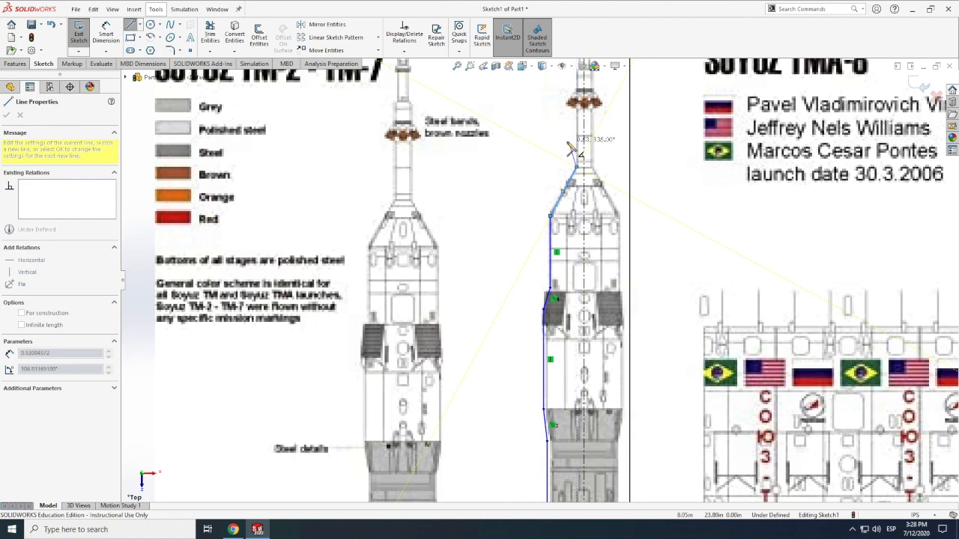
# Step: Draw a vertical line from the nose tower's base up past the brown nozzles to where the tower narrows
pyautogui.scroll(2, 570, 147)
pyautogui.scroll(3, 572, 160)
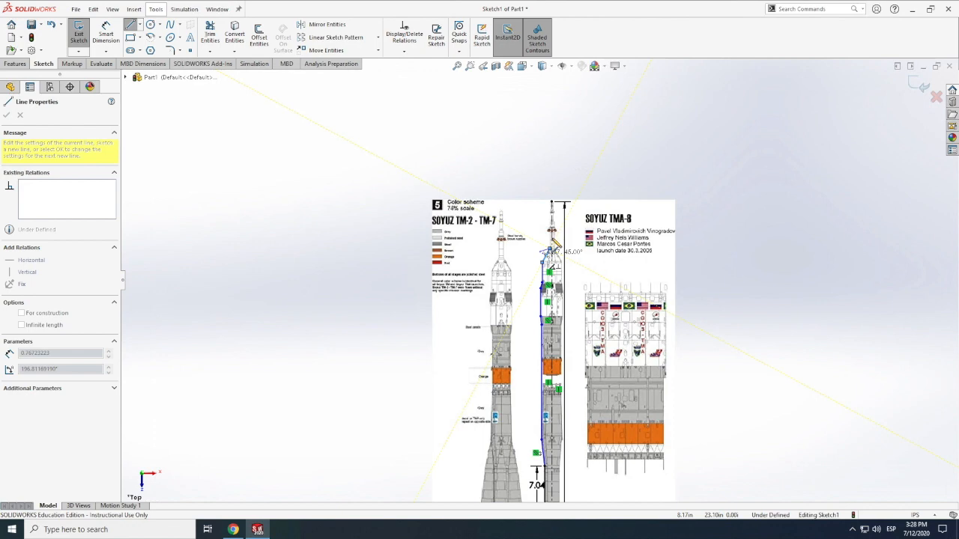
pyautogui.scroll(-2, 556, 239)
pyautogui.scroll(-3, 555, 246)
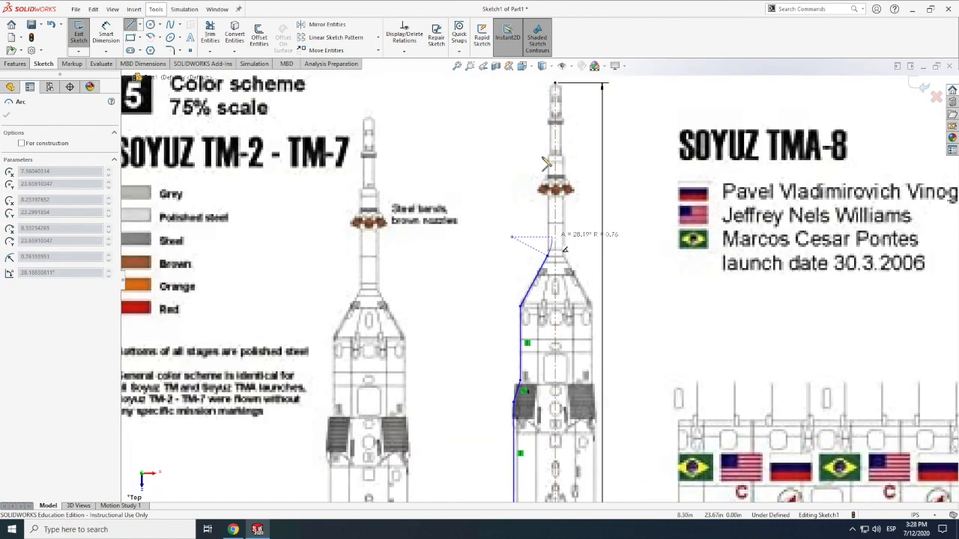
pyautogui.scroll(-3, 553, 224)
pyautogui.scroll(4, 551, 176)
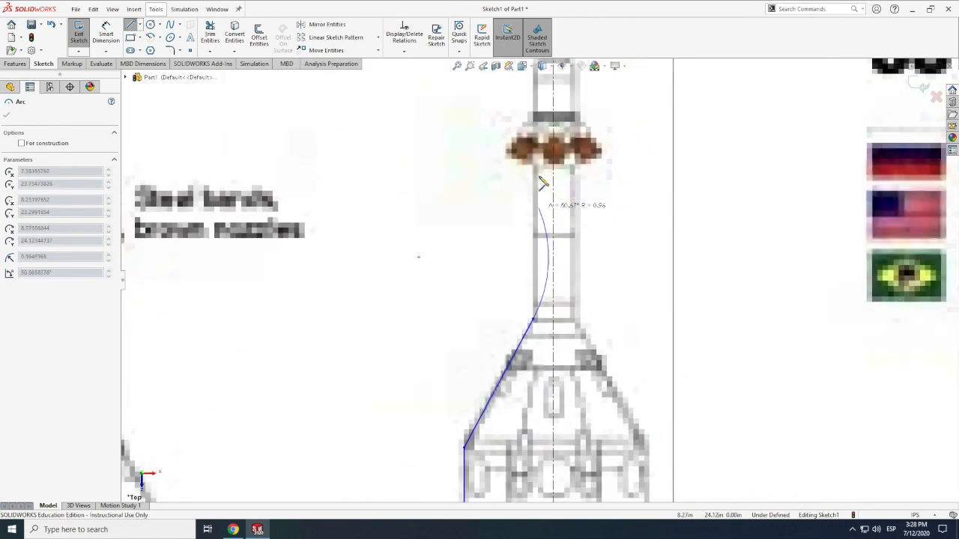
pyautogui.press('Escape')
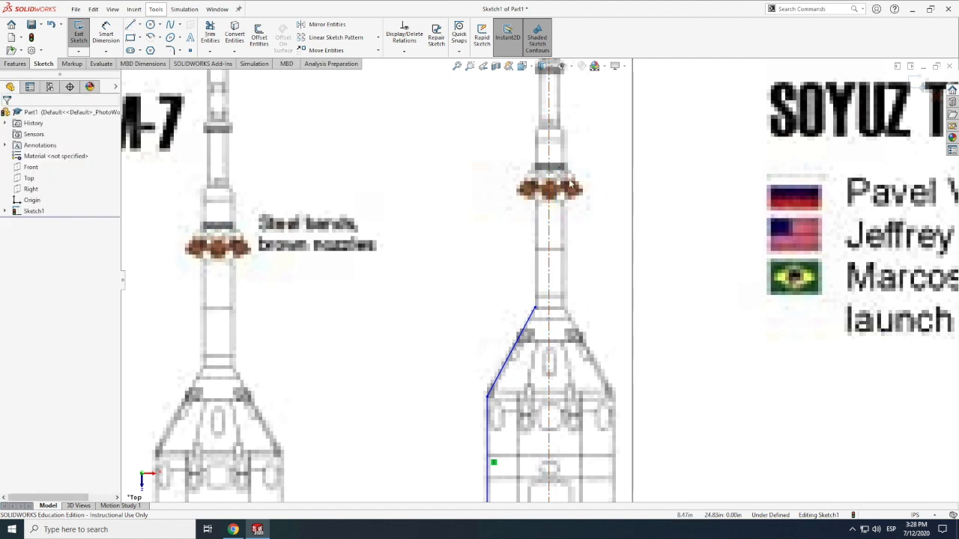
pyautogui.click(130, 25)
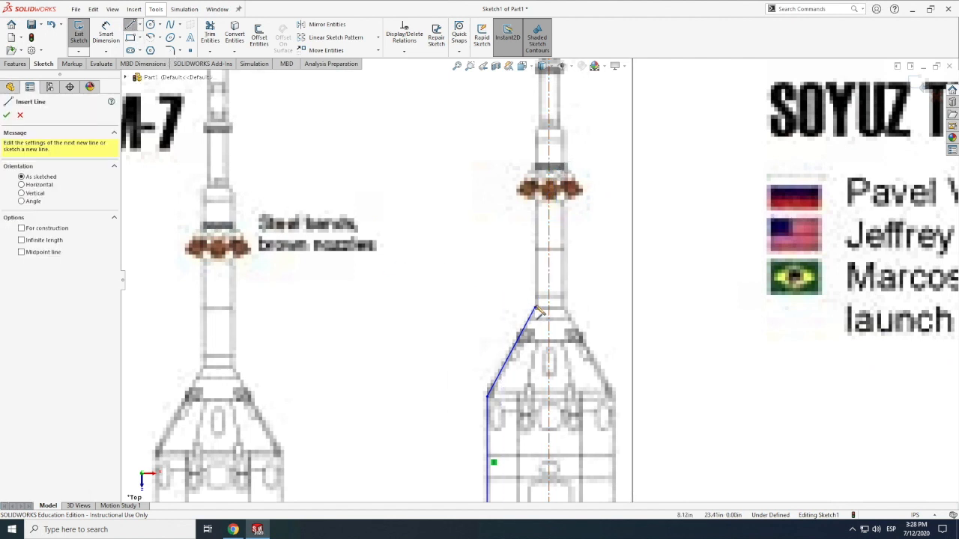
pyautogui.click(535, 307)
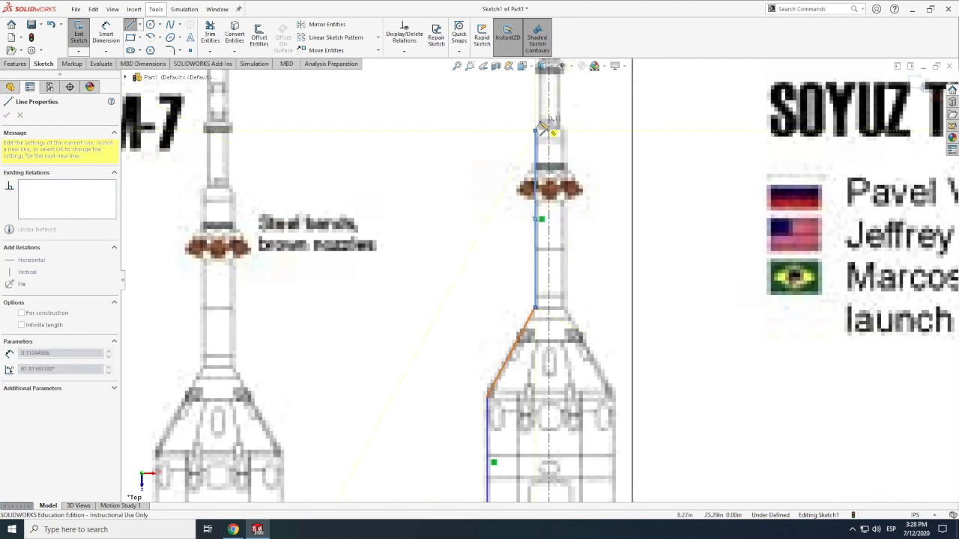
pyautogui.click(536, 131)
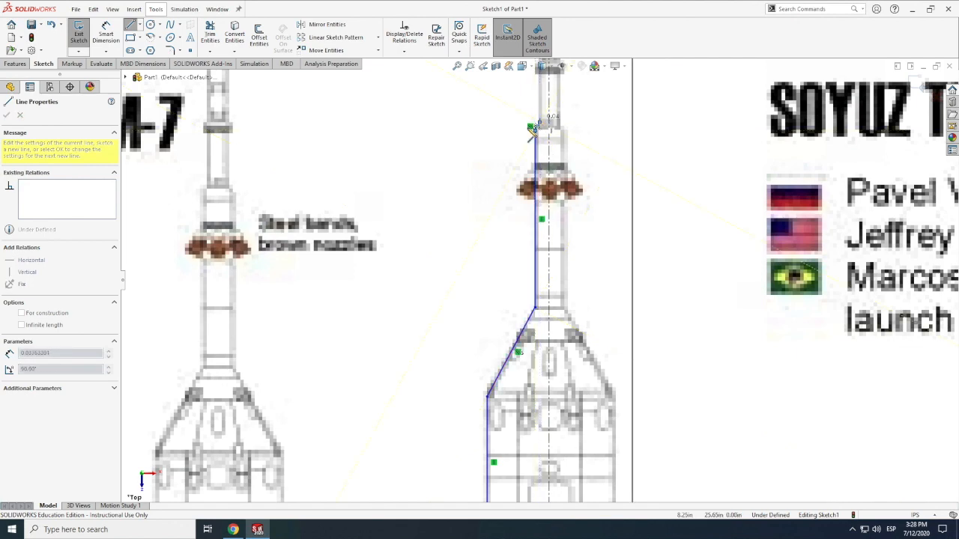
# Step: Continue the tower profile with a short inward slant and a vertical line about 0.5 in long to the dark band
pyautogui.scroll(1, 532, 129)
pyautogui.scroll(3, 531, 131)
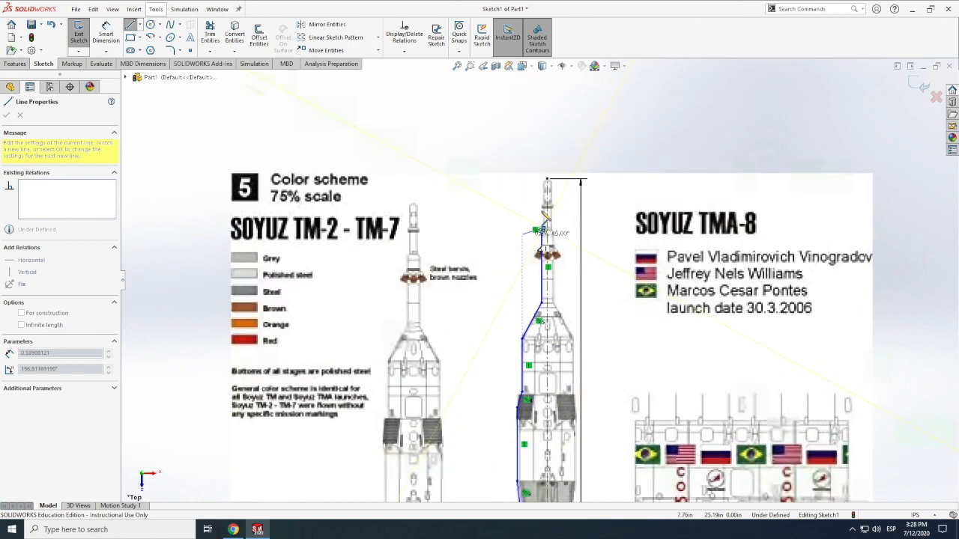
pyautogui.scroll(-6, 538, 229)
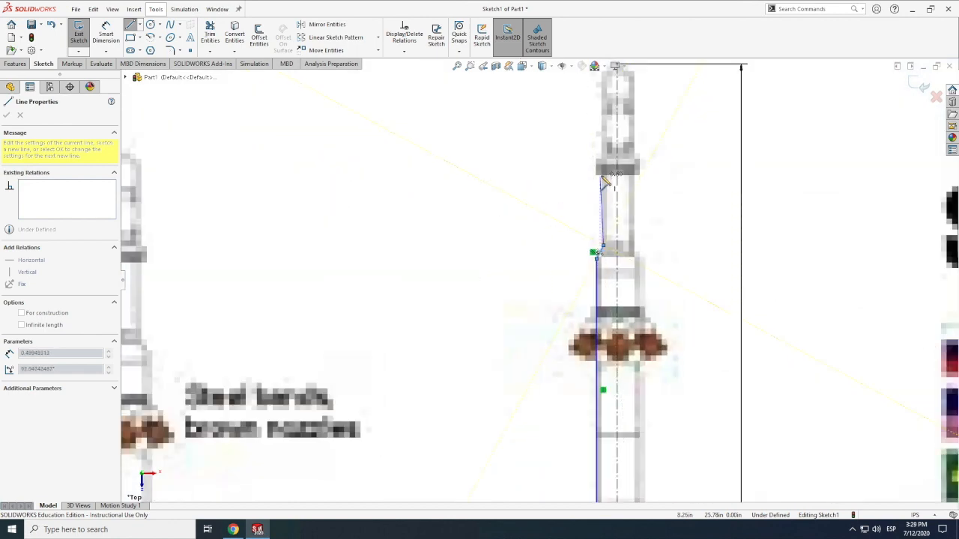
pyautogui.click(604, 177)
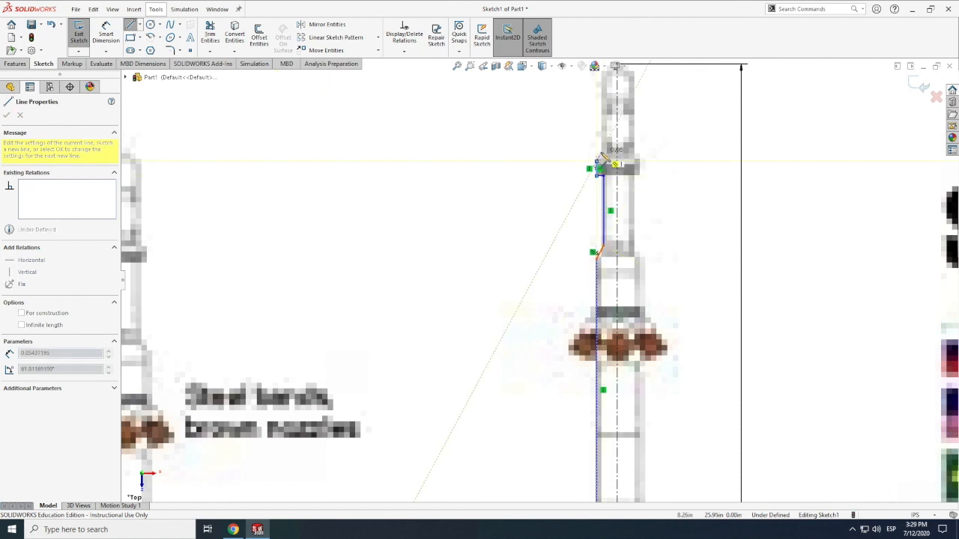
# Step: Trace the dark band's outward step and inward slant, then continue with a vertical line to the base of the rounded tip
pyautogui.click(599, 164)
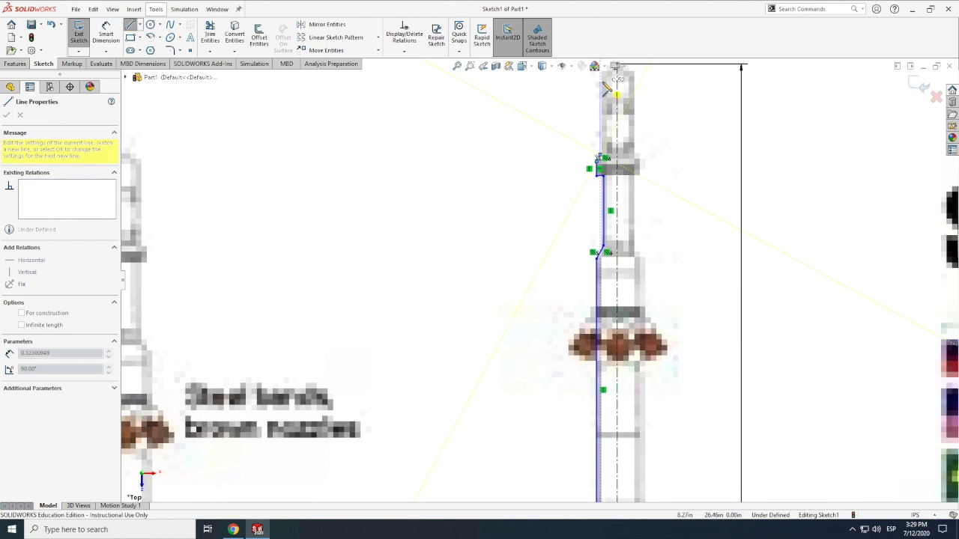
pyautogui.scroll(-5, 604, 149)
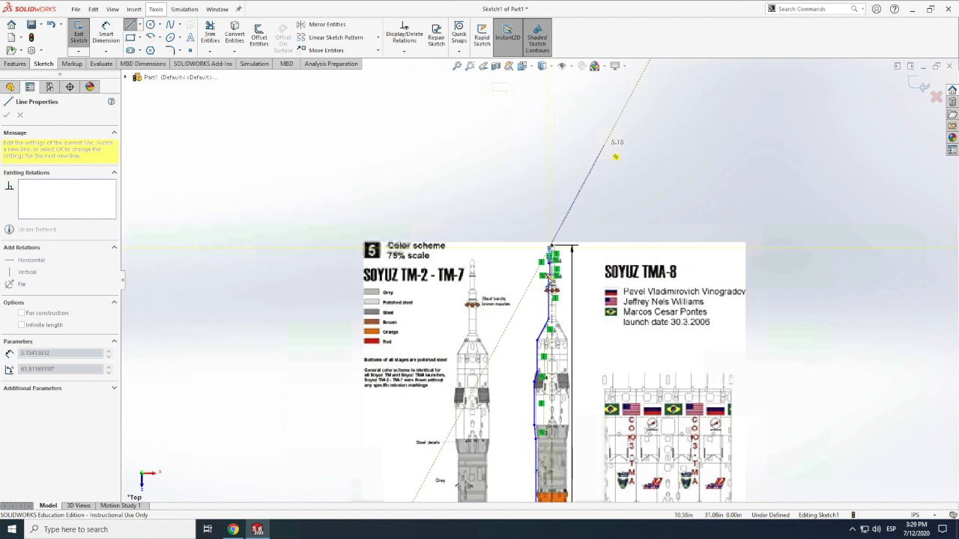
pyautogui.scroll(4, 614, 147)
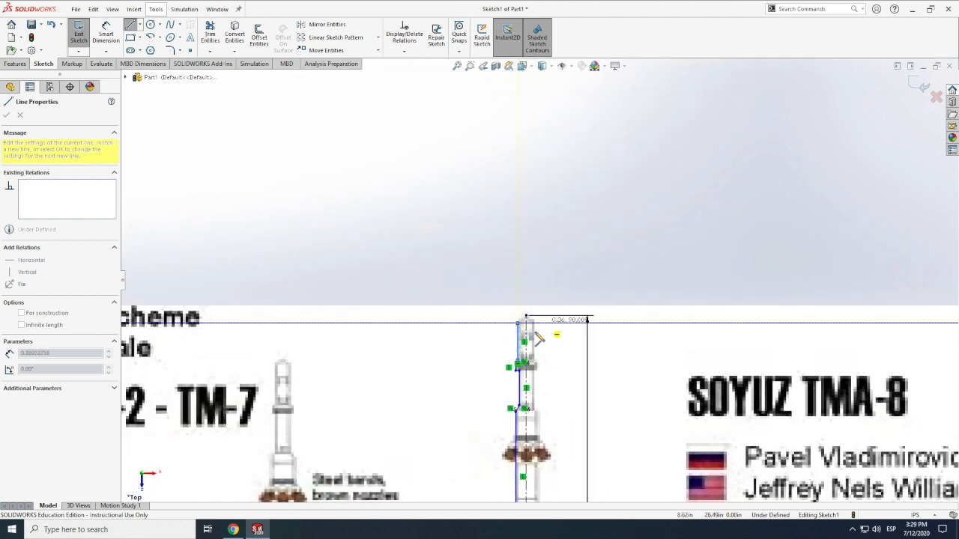
pyautogui.scroll(4, 546, 337)
pyautogui.press('Escape')
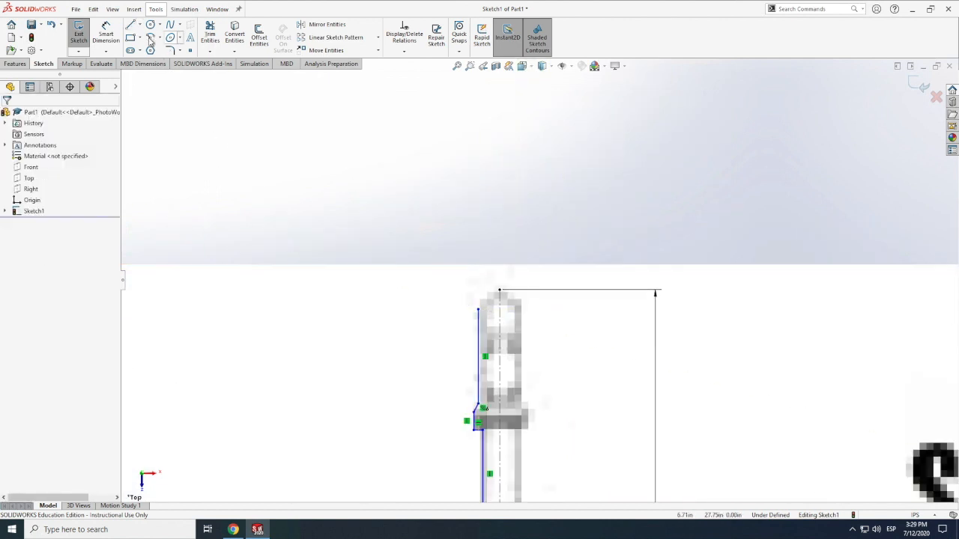
# Step: Close the nose tip with a 3-point arc of about 0.12 in radius from the vertical line's upper end to the axis
pyautogui.click(161, 39)
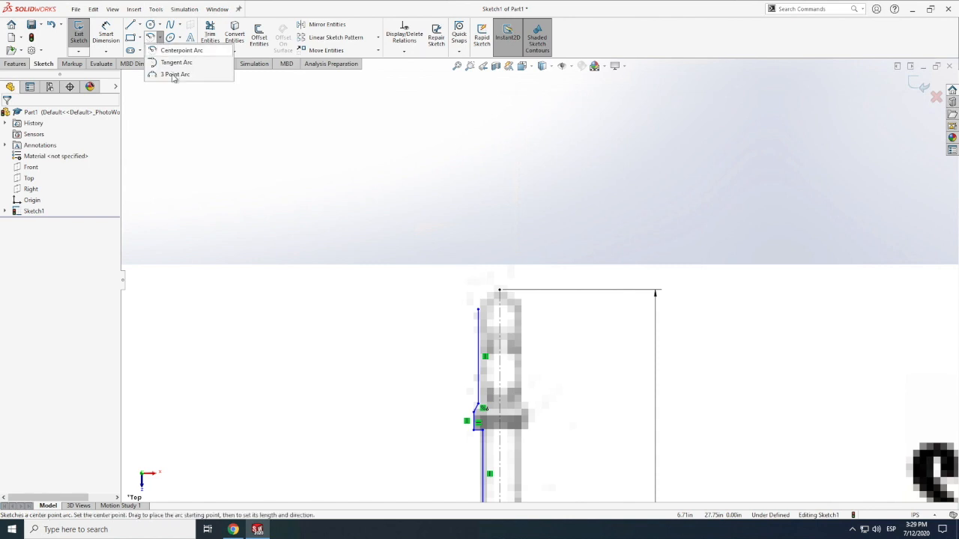
pyautogui.click(174, 75)
pyautogui.click(479, 309)
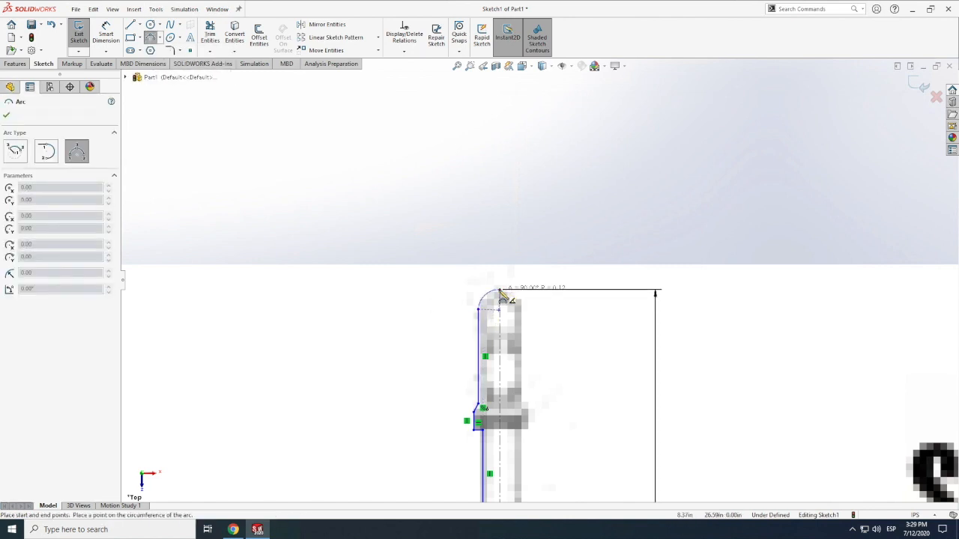
pyautogui.click(503, 296)
pyautogui.press('Escape')
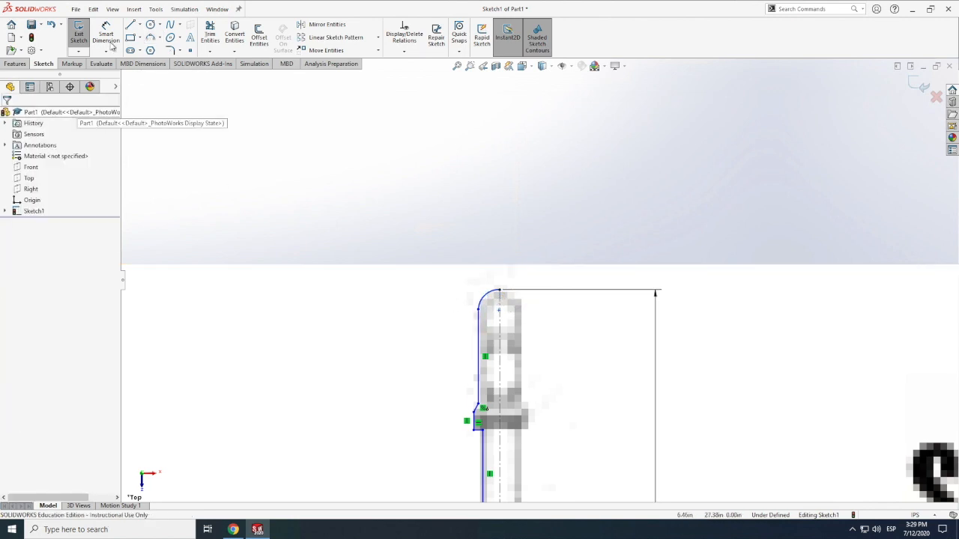
pyautogui.click(110, 41)
pyautogui.scroll(2, 444, 272)
pyautogui.scroll(2, 442, 268)
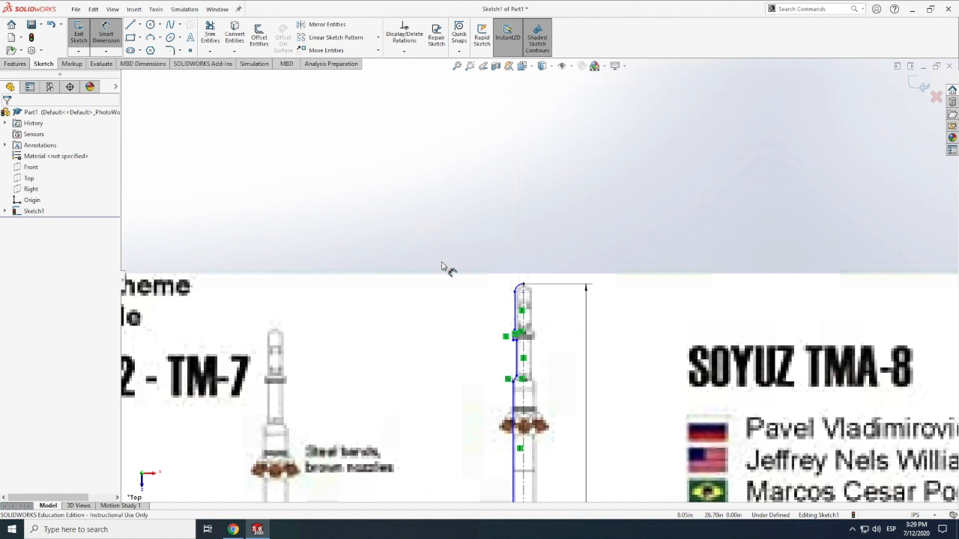
pyautogui.scroll(2, 443, 268)
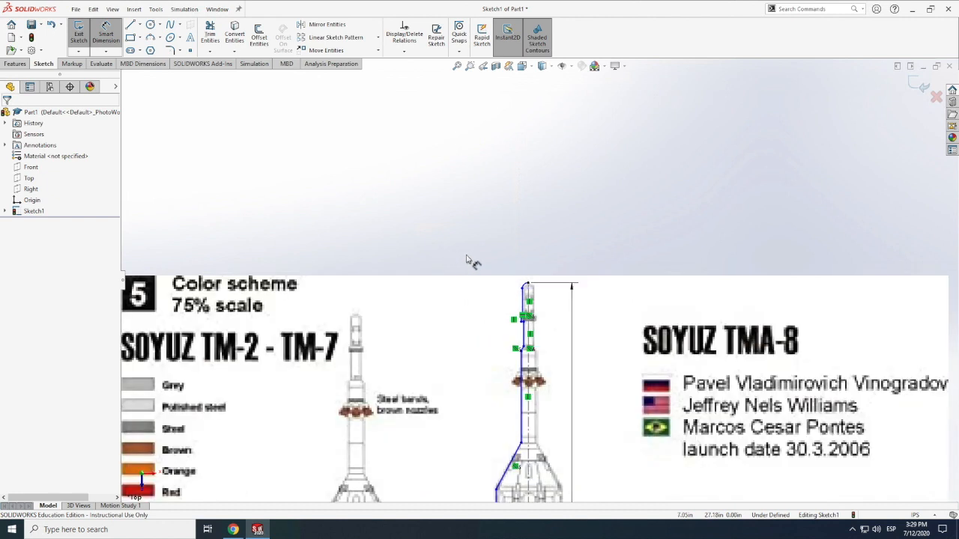
pyautogui.scroll(1, 466, 260)
pyautogui.scroll(3, 469, 260)
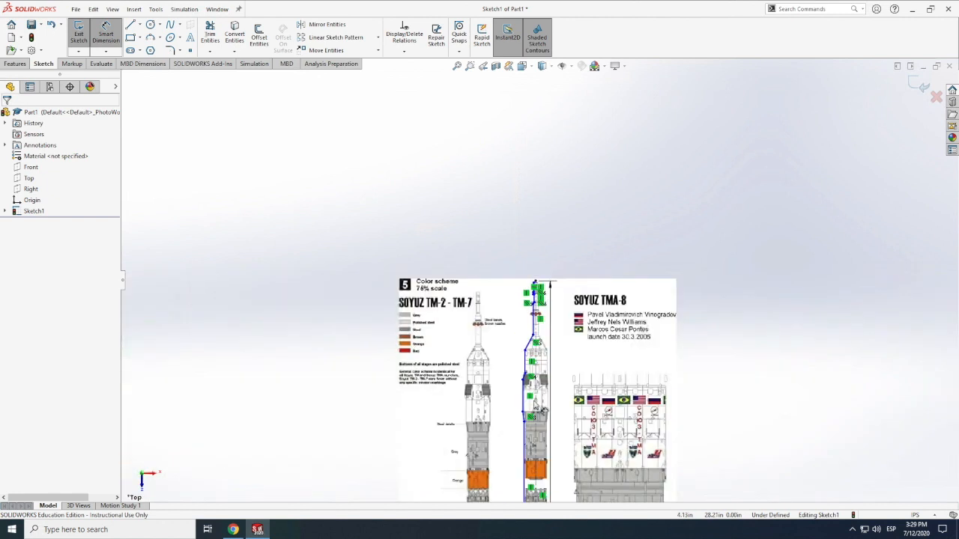
pyautogui.scroll(3, 547, 369)
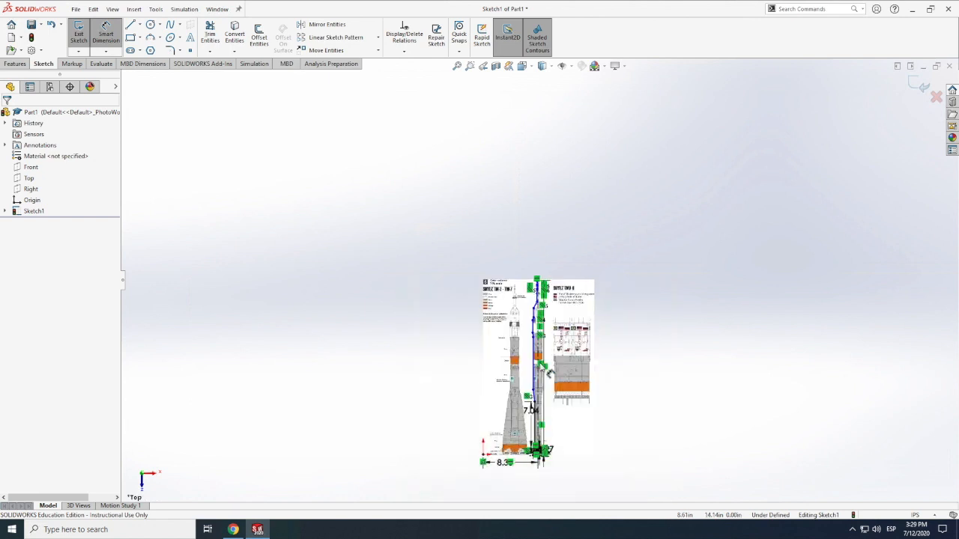
pyautogui.scroll(-1, 541, 370)
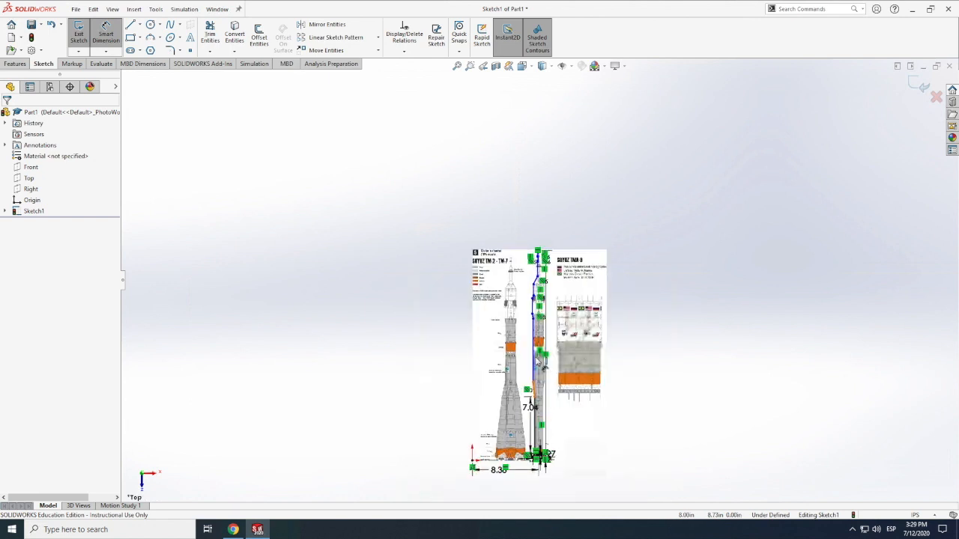
pyautogui.scroll(-3, 538, 366)
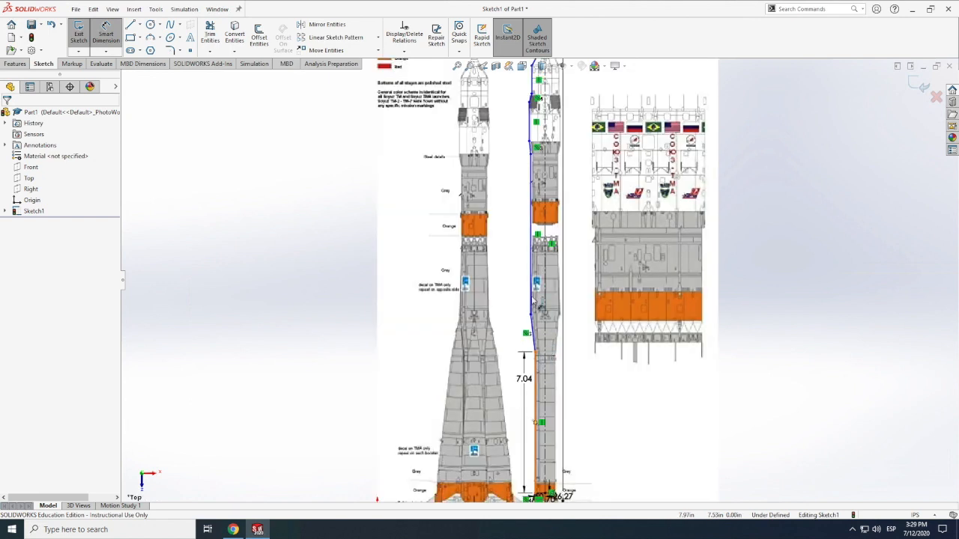
pyautogui.scroll(1, 534, 302)
pyautogui.scroll(-3, 535, 346)
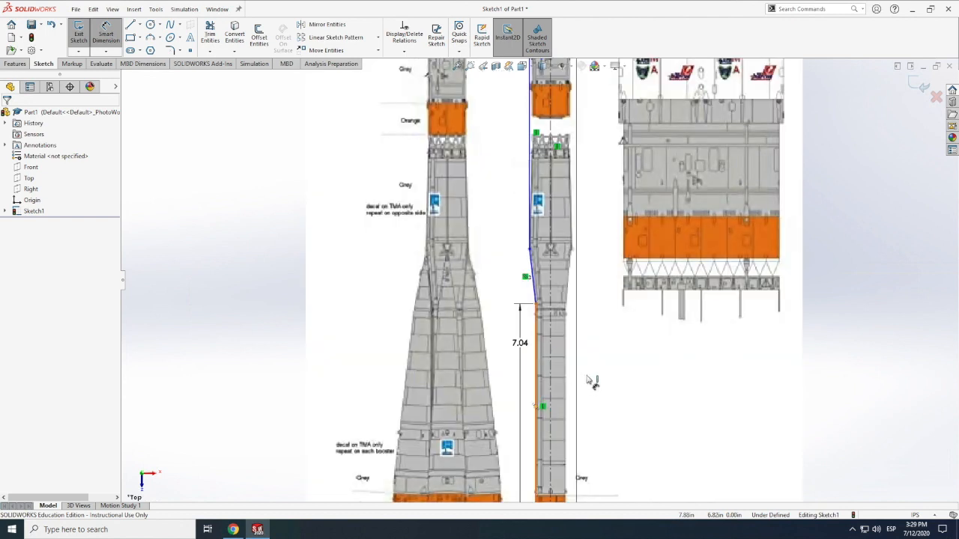
pyautogui.click(529, 250)
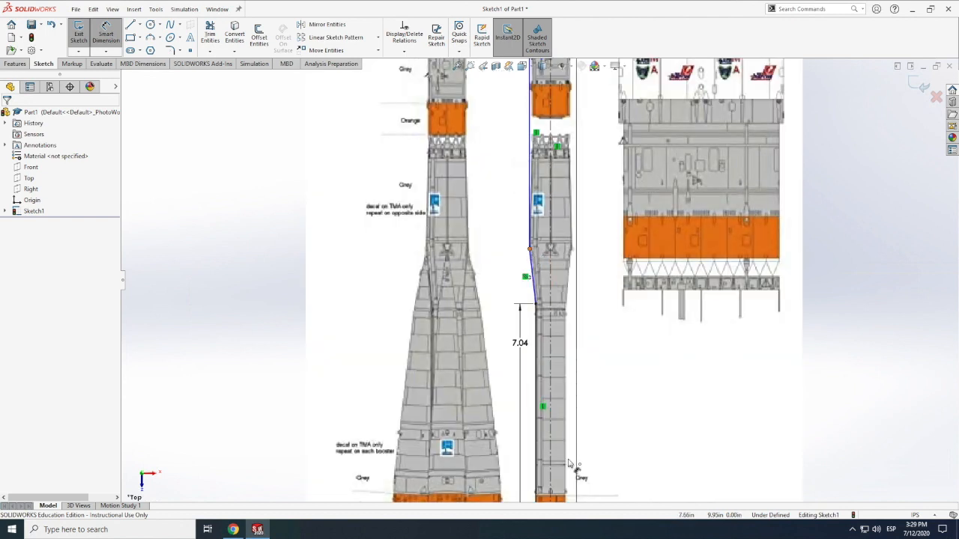
pyautogui.scroll(5, 571, 387)
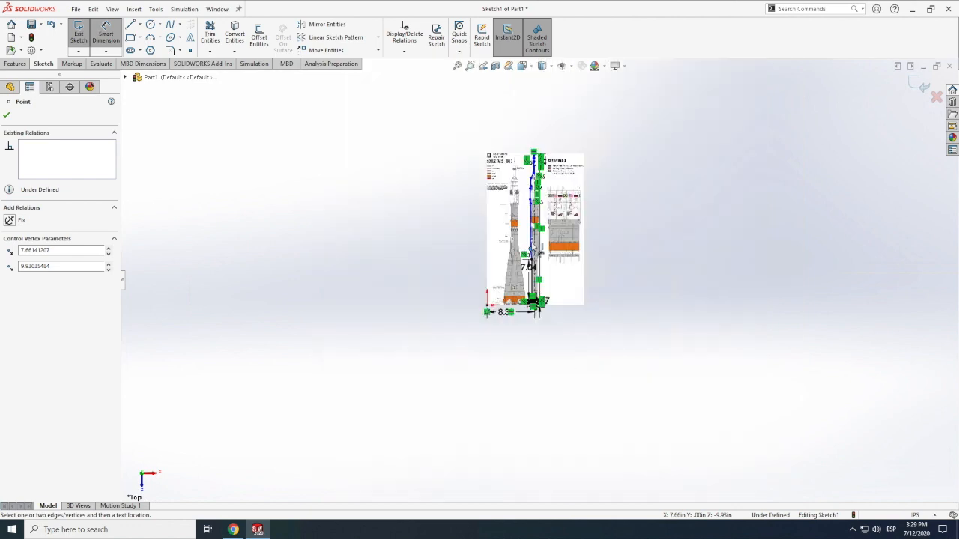
pyautogui.scroll(-1, 538, 253)
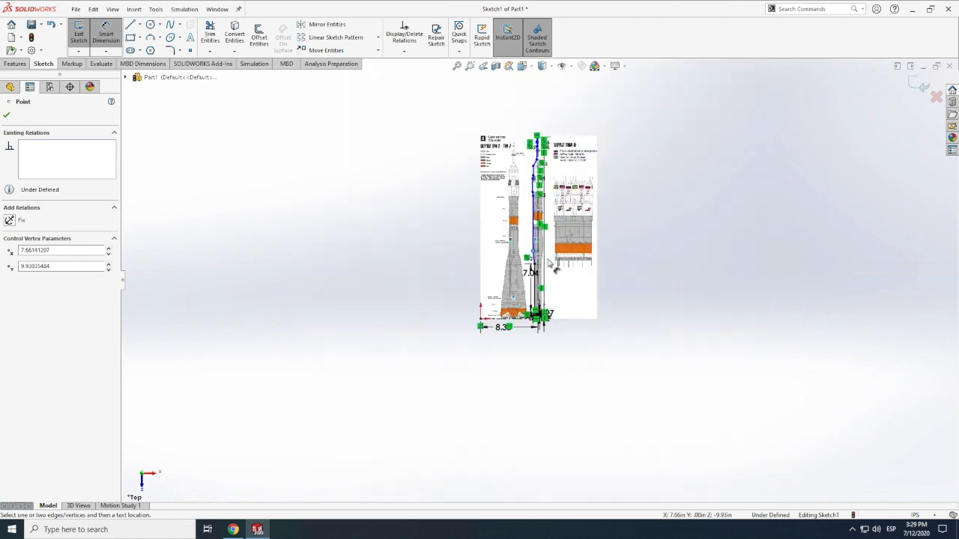
pyautogui.scroll(-5, 551, 263)
pyautogui.click(302, 170)
# Step: Draw a horizontal centerline about 0.5 in long from the upper end of the 7.04 in body line to the rocket's axis
pyautogui.click(140, 26)
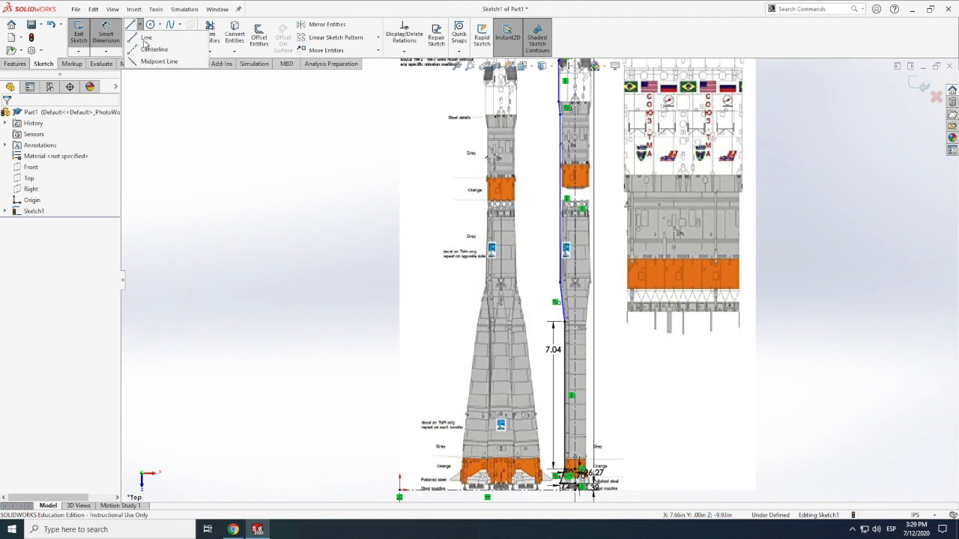
pyautogui.click(150, 42)
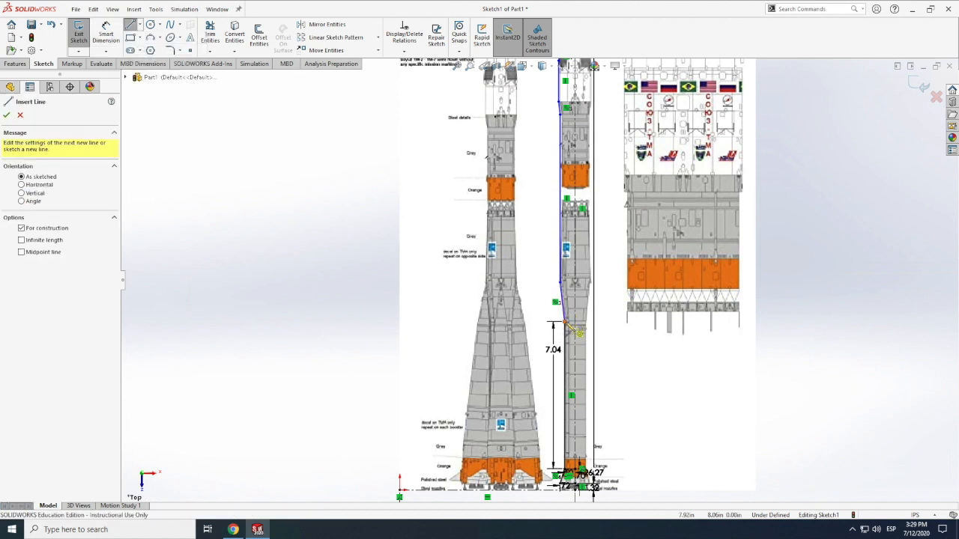
pyautogui.click(565, 322)
pyautogui.click(575, 323)
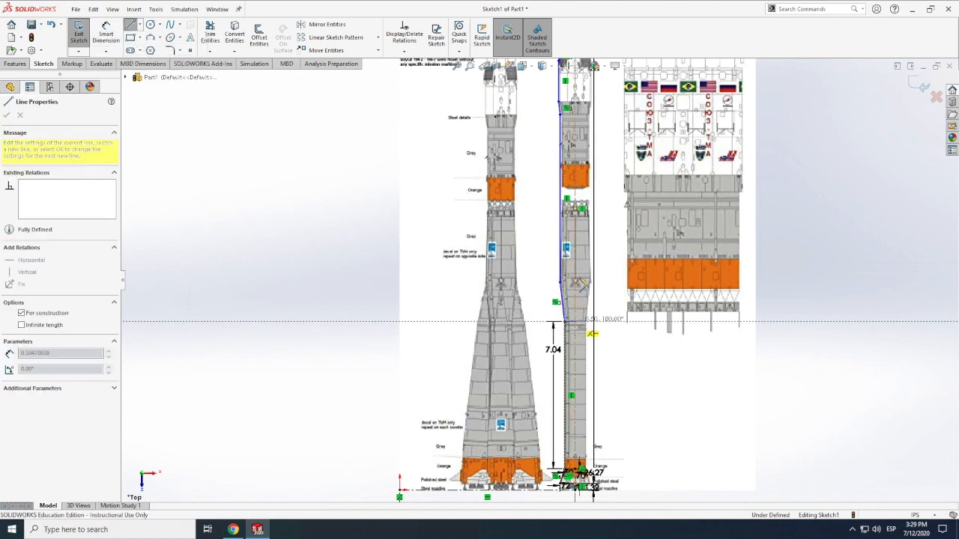
pyautogui.press('Escape')
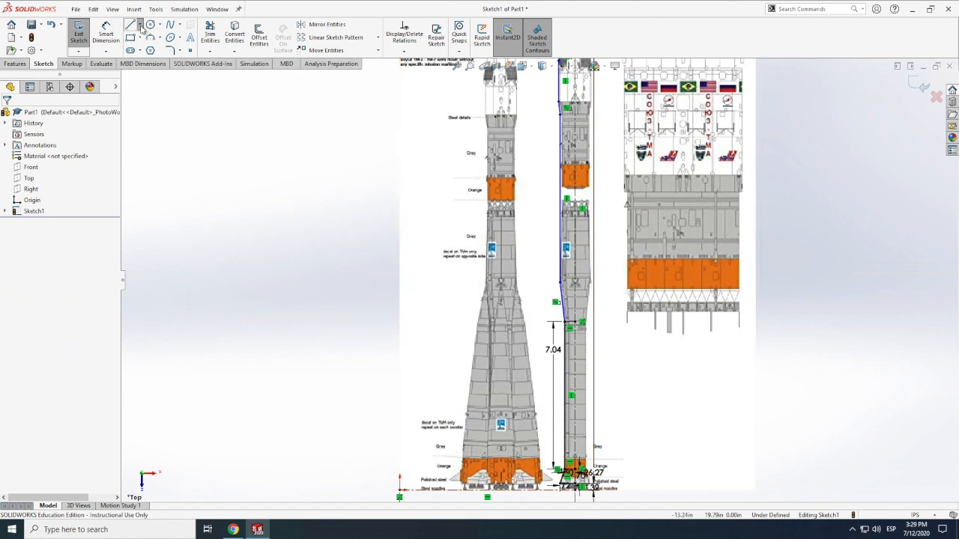
# Step: Draw a horizontal centerline about 0.72 in long from the widest point of the grey stage's shoulder to the rocket's axis
pyautogui.click(140, 27)
pyautogui.click(150, 43)
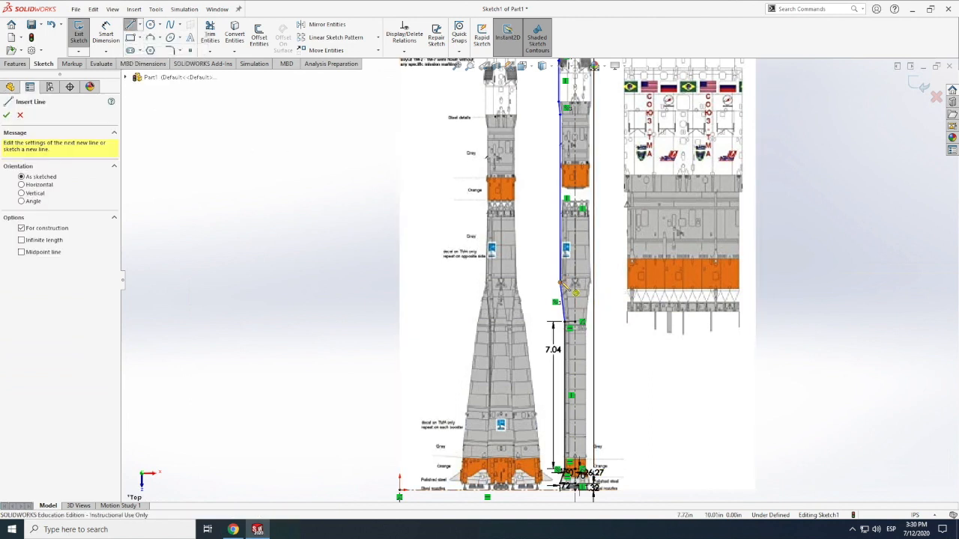
pyautogui.click(575, 292)
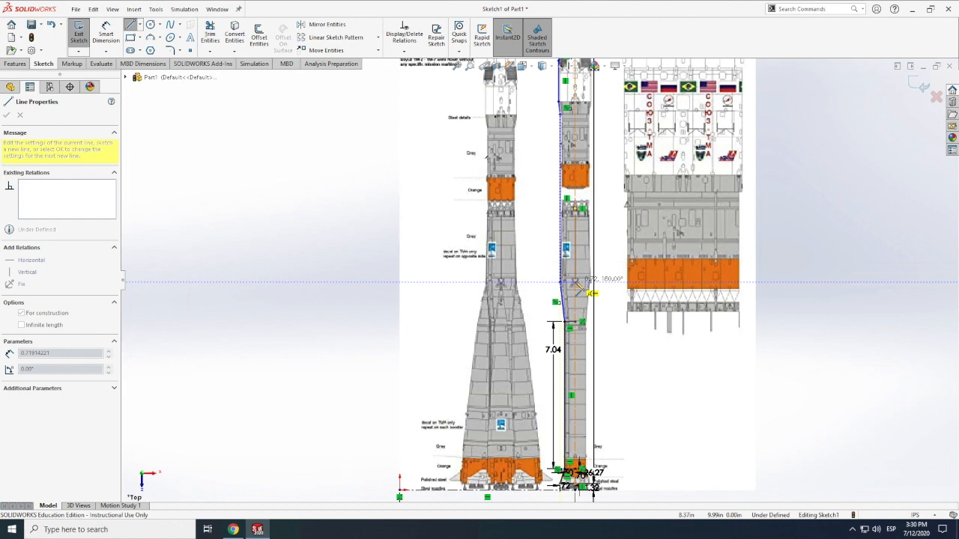
pyautogui.press('Escape')
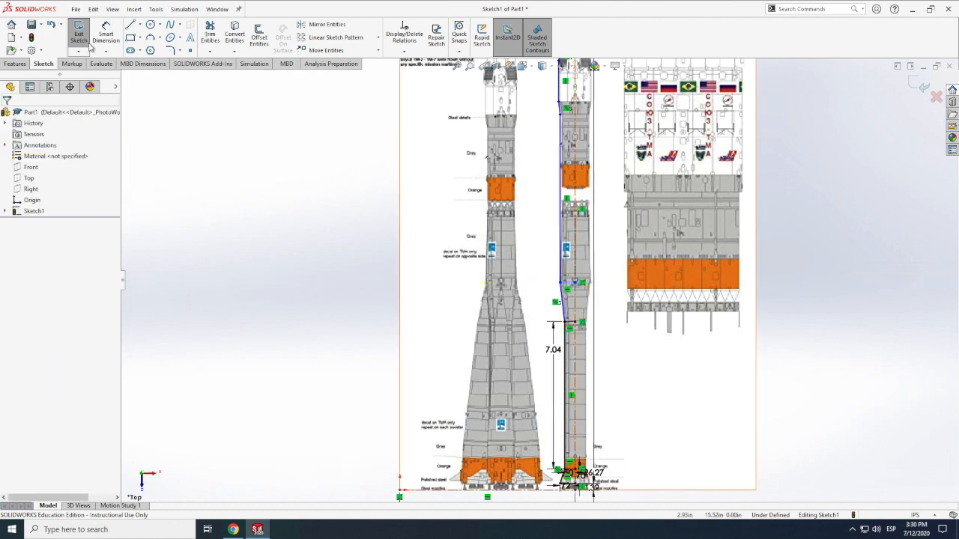
pyautogui.click(140, 24)
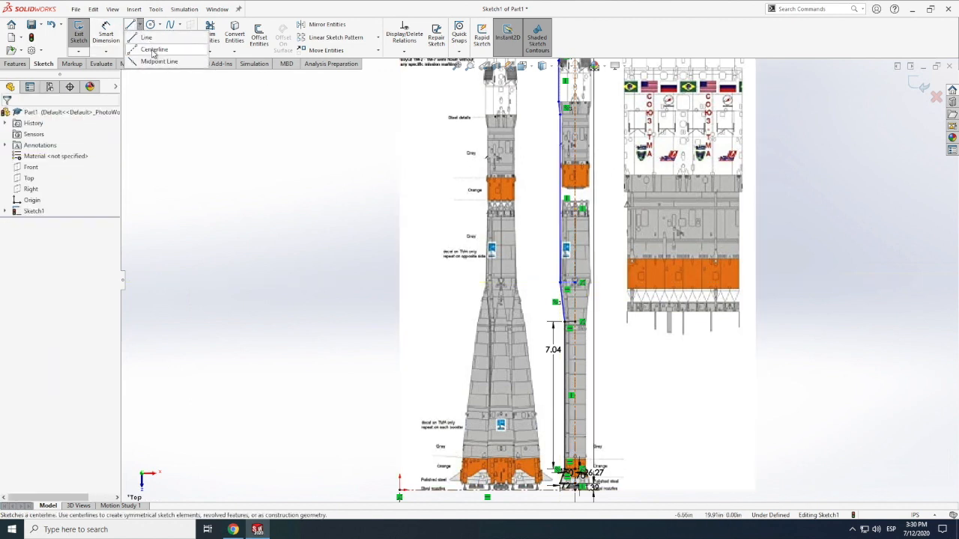
pyautogui.click(153, 50)
pyautogui.click(561, 114)
pyautogui.press('Escape')
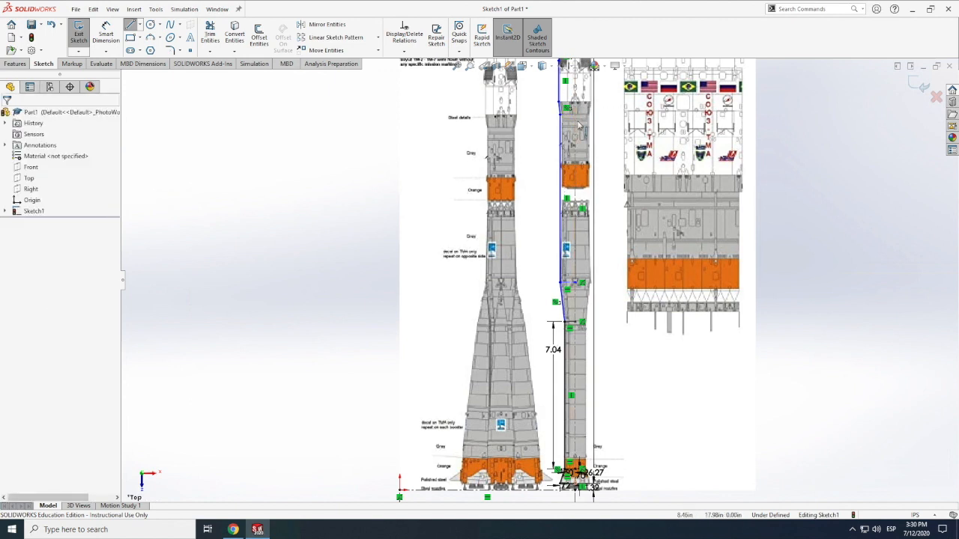
# Step: Draw horizontal centerlines from both ends of the slanted line on the upper grey stage's top band to the rocket's axis
pyautogui.click(139, 24)
pyautogui.click(154, 50)
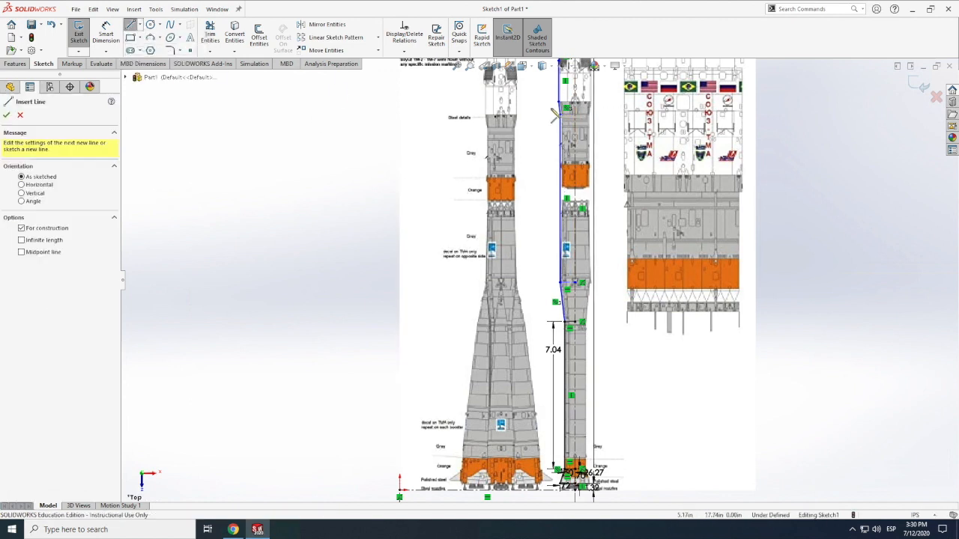
pyautogui.click(572, 109)
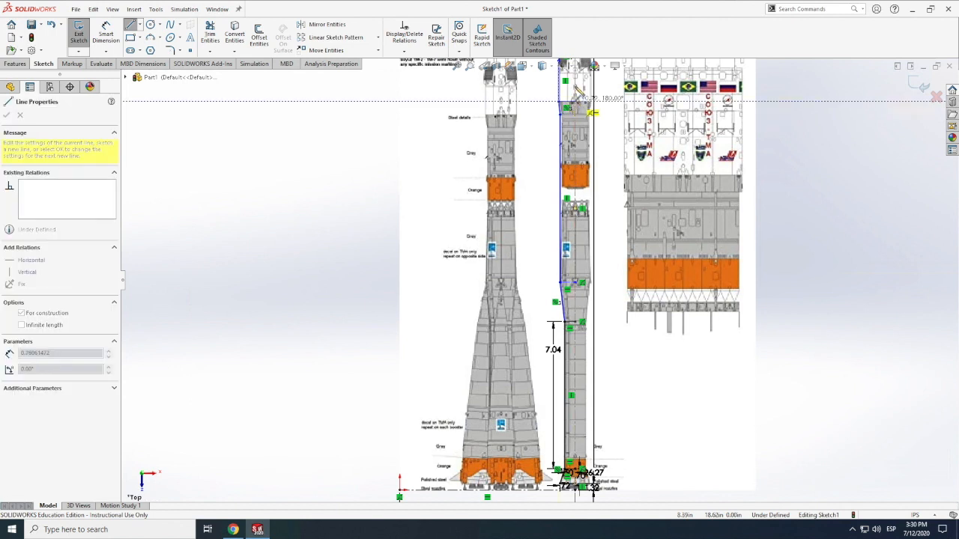
pyautogui.press('Escape')
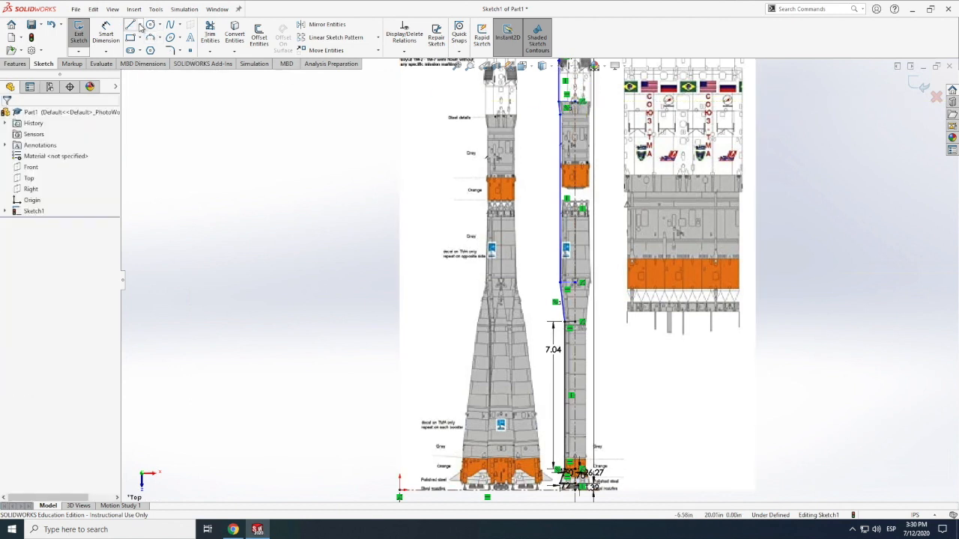
pyautogui.click(141, 28)
pyautogui.click(152, 49)
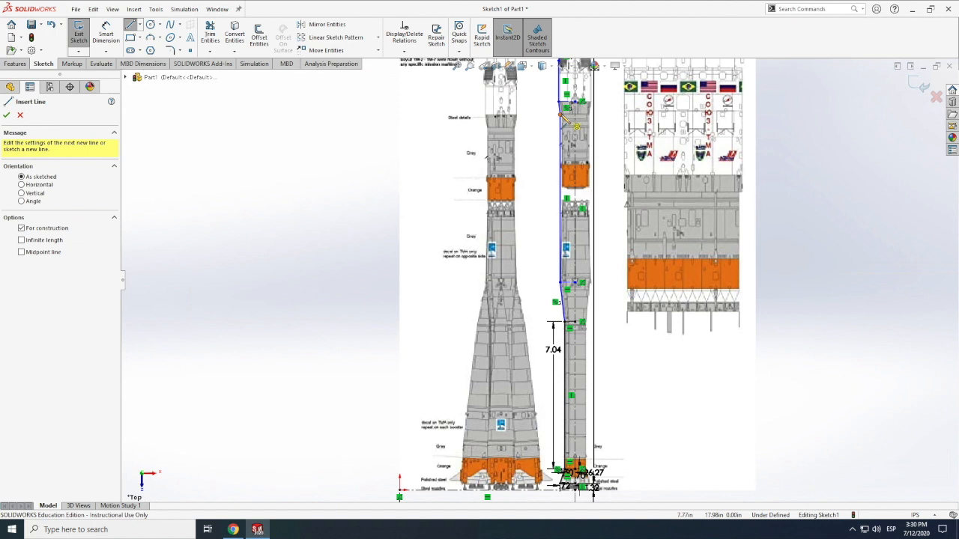
pyautogui.click(576, 124)
pyautogui.press('Escape')
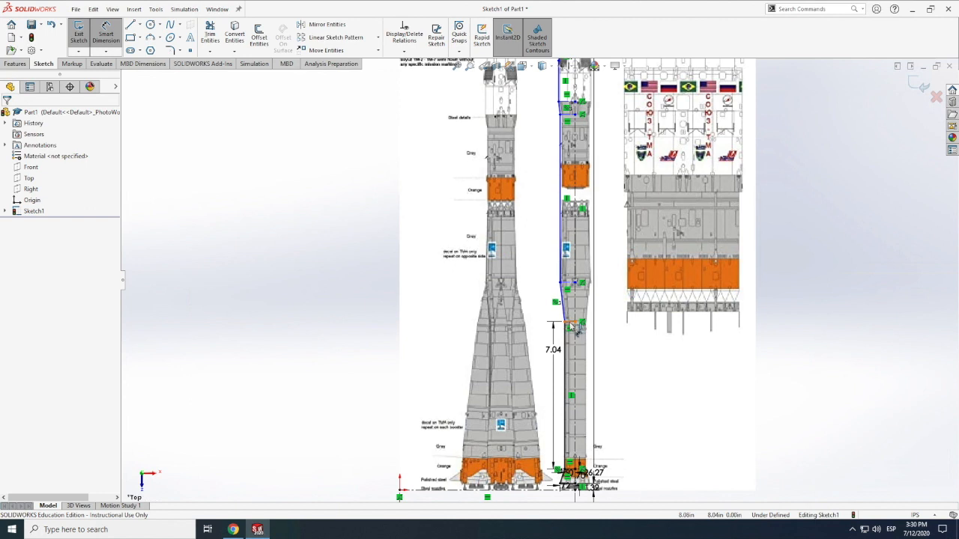
# Step: Dimension the vertical distance between the axis ends of the two centerlines bounding the tapered shoulder above the 7.04 in line
pyautogui.click(581, 284)
pyautogui.click(581, 323)
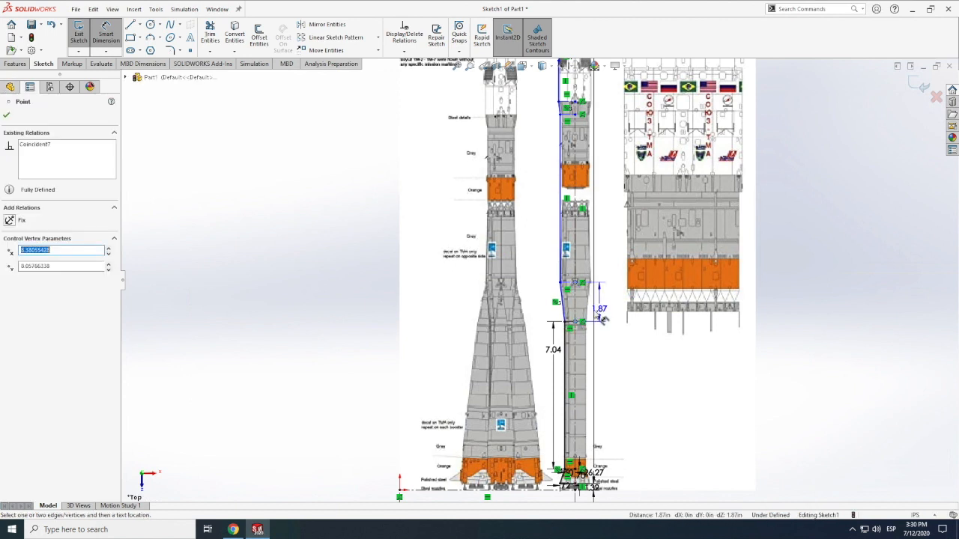
pyautogui.click(562, 286)
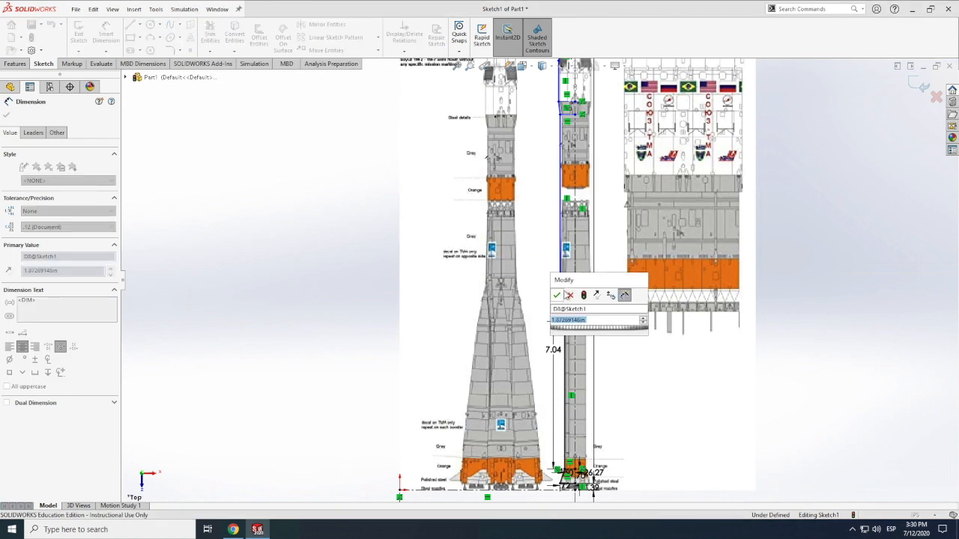
pyautogui.click(568, 296)
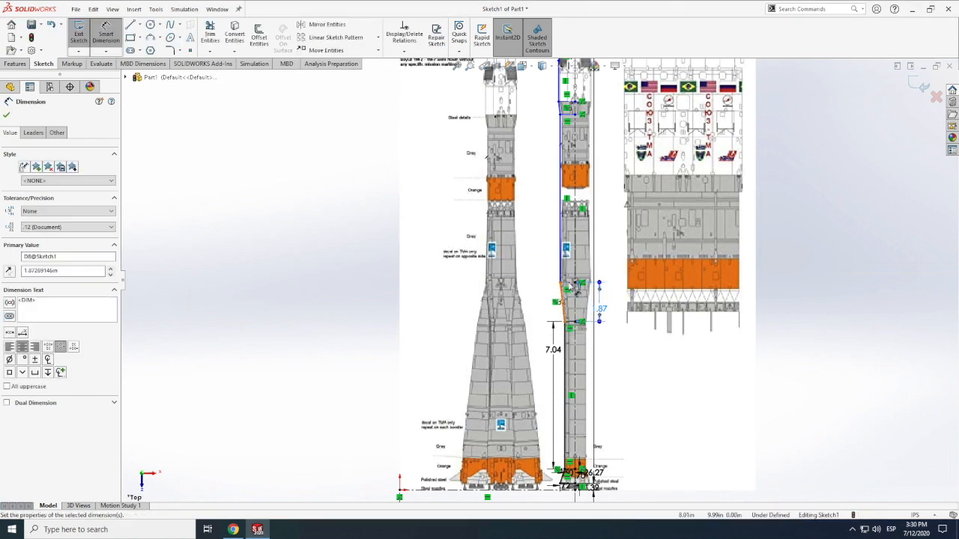
# Step: Dimension the shoulder centerline's length and the length of the long vertical body line above it
pyautogui.click(569, 274)
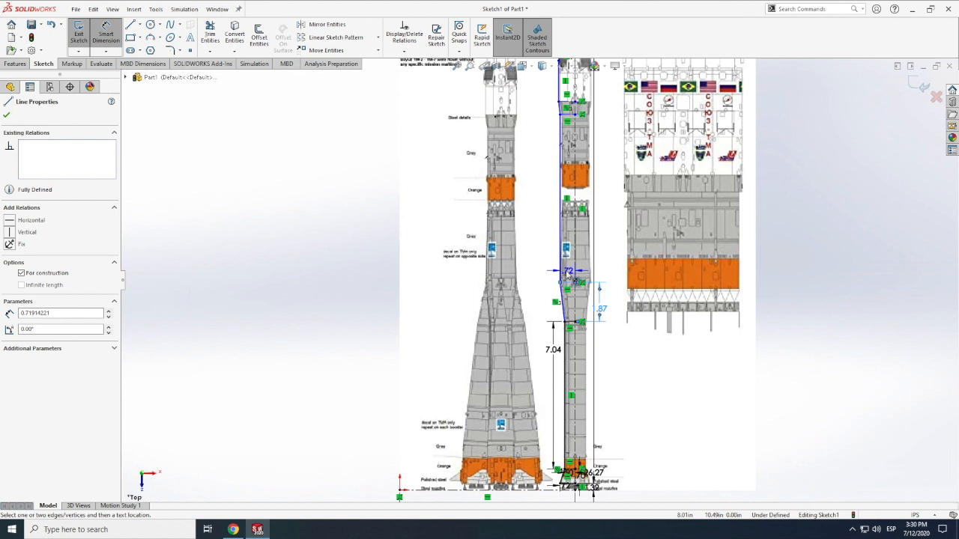
pyautogui.click(569, 277)
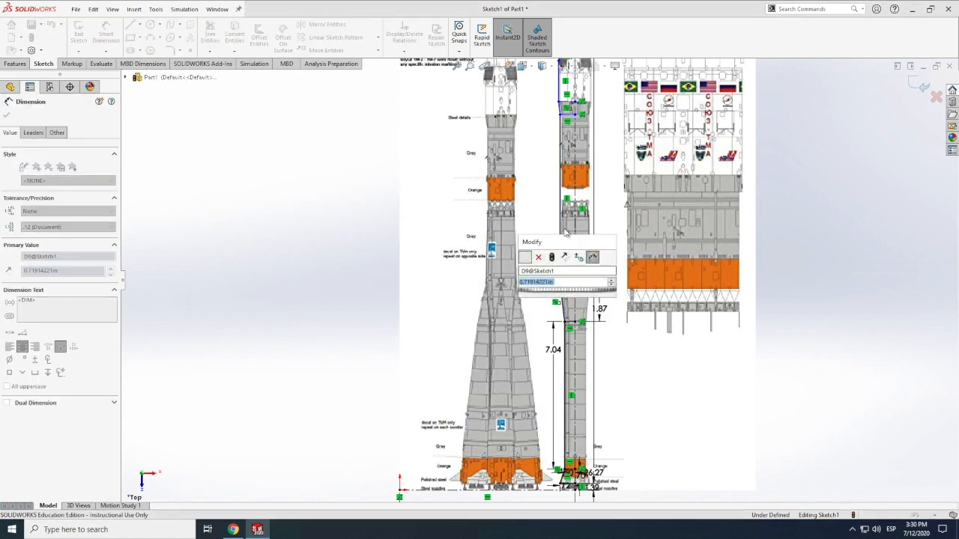
pyautogui.press('Return')
pyautogui.click(560, 237)
pyautogui.click(552, 238)
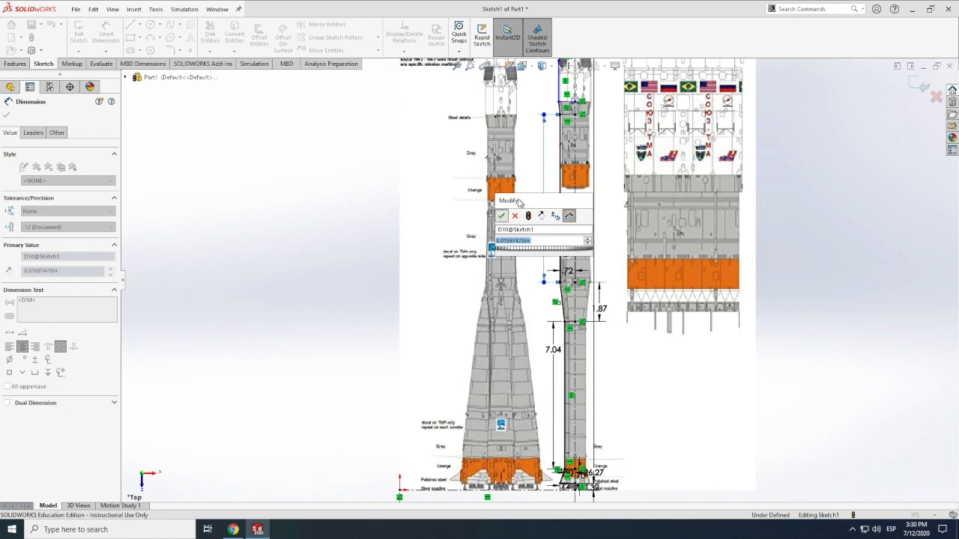
pyautogui.click(506, 215)
# Step: Try to dimension the vertical distance along the axis between the centerlines at the ends of the long upper body line
pyautogui.click(575, 115)
pyautogui.click(575, 282)
pyautogui.click(604, 257)
pyautogui.click(554, 252)
# Step: Dimension the height of the tapered grey band at the stage's top and the length of the vertical line above it
pyautogui.scroll(-5, 583, 419)
pyautogui.click(583, 421)
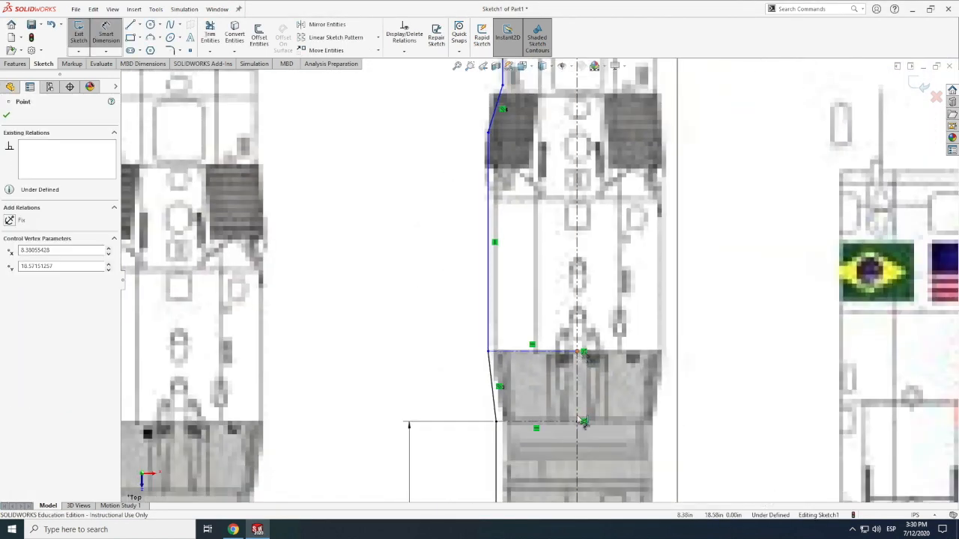
pyautogui.click(583, 352)
pyautogui.click(600, 392)
pyautogui.click(554, 252)
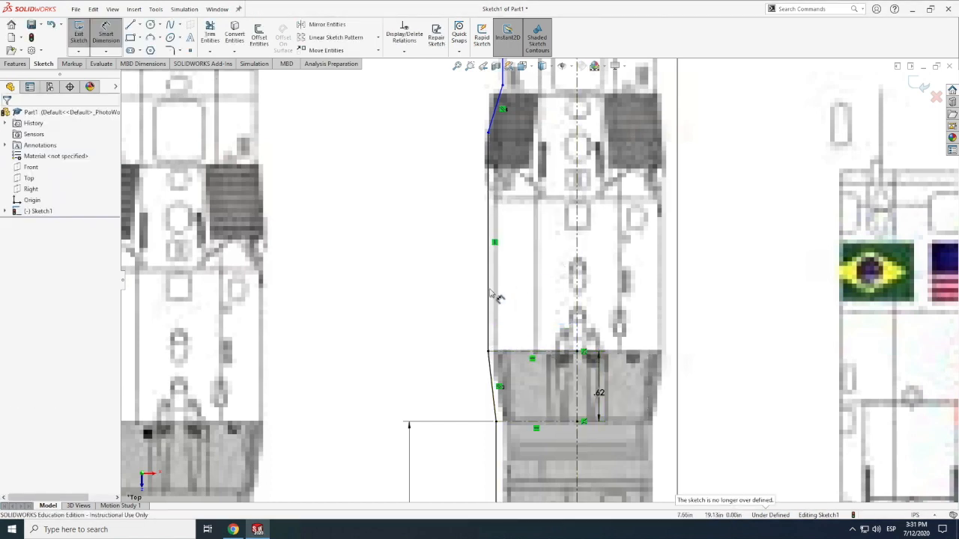
pyautogui.click(492, 290)
pyautogui.click(459, 287)
# Step: Draw a horizontal centerline from the upper end of the slanted line beside the dark panels to the rocket's axis
pyautogui.scroll(3, 541, 274)
pyautogui.scroll(-2, 541, 154)
pyautogui.click(140, 25)
pyautogui.click(155, 49)
pyautogui.click(512, 201)
pyautogui.click(565, 200)
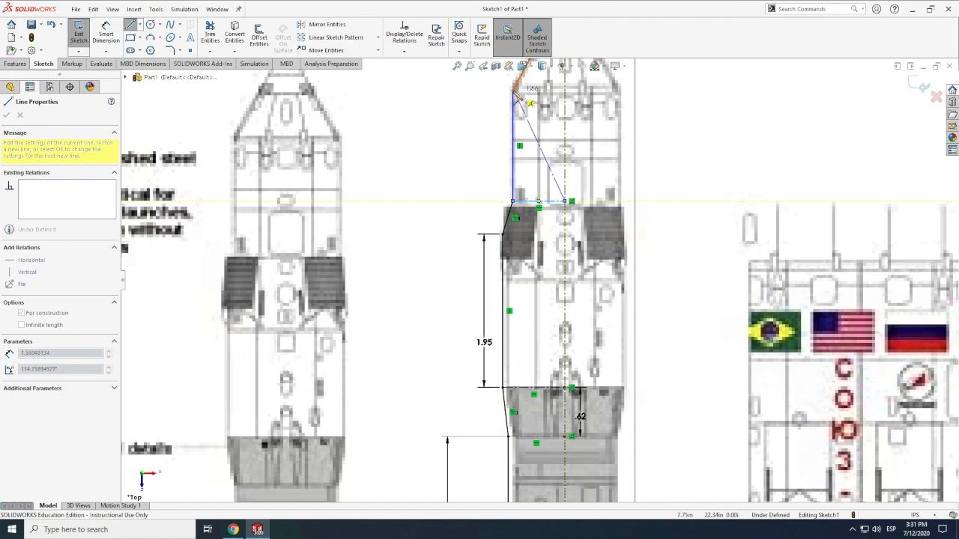
pyautogui.press('Escape')
# Step: Draw a horizontal centerline from the base of the escape-tower cone to the rocket's axis
pyautogui.click(140, 25)
pyautogui.click(156, 49)
pyautogui.click(513, 90)
pyautogui.click(564, 91)
pyautogui.press('Escape')
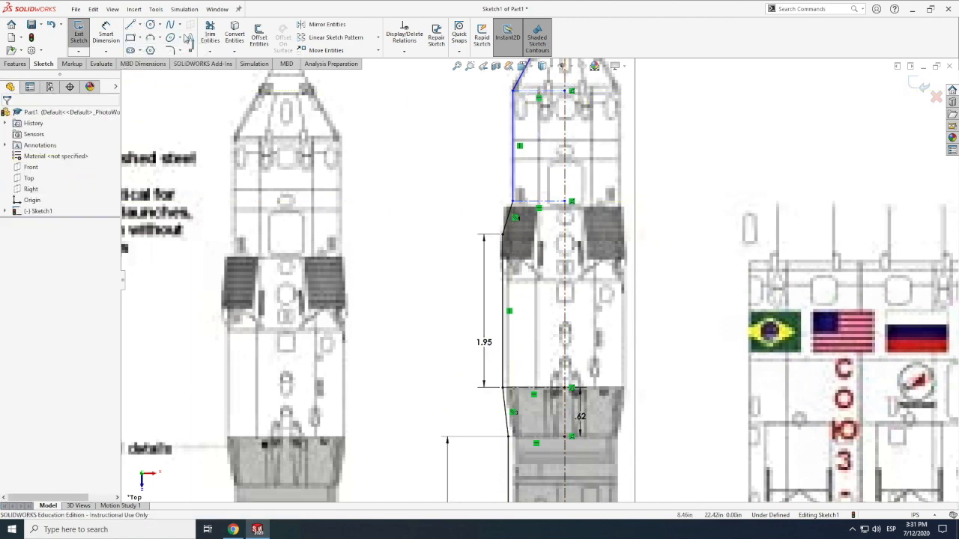
# Step: Dimension the vertical distance from the grey band's top centerline to the centerline above the dark panels
pyautogui.click(105, 34)
pyautogui.click(564, 200)
pyautogui.click(564, 387)
pyautogui.click(591, 347)
pyautogui.click(548, 332)
# Step: Dimension the length of the vertical line between the dark panels and the base of the cone
pyautogui.scroll(1, 550, 357)
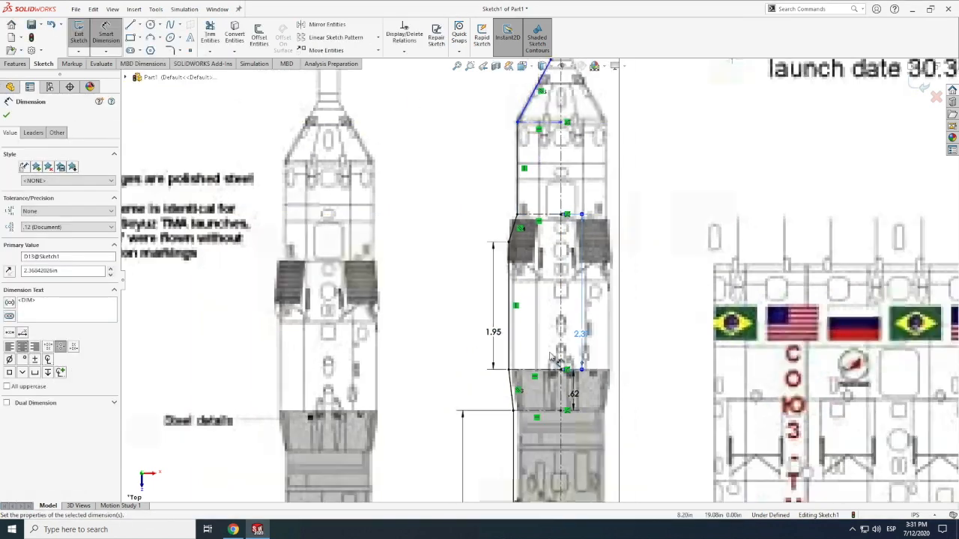
pyautogui.scroll(3, 551, 358)
pyautogui.scroll(-4, 544, 184)
pyautogui.click(523, 330)
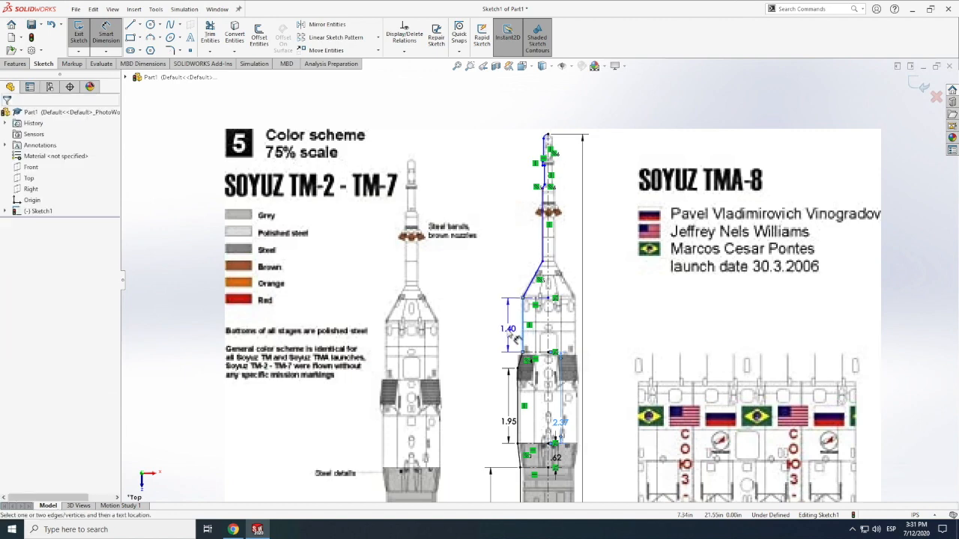
pyautogui.click(508, 329)
pyautogui.click(466, 314)
pyautogui.press('Escape')
# Step: Draw horizontal centerlines from both ends of the short slanted line joining the tower's wide and narrow tubes to the axis
pyautogui.click(131, 25)
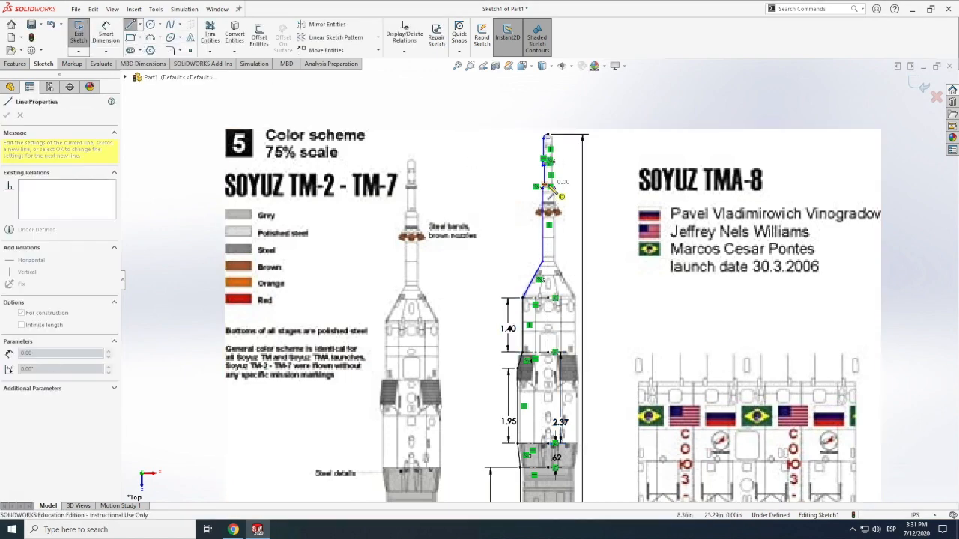
pyautogui.scroll(-5, 547, 185)
pyautogui.click(545, 227)
pyautogui.press('Escape')
pyautogui.click(140, 25)
pyautogui.click(152, 50)
pyautogui.click(529, 239)
pyautogui.click(545, 239)
pyautogui.press('Escape')
# Step: Draw a horizontal centerline about 0.15 in long from the cone's upper end to the rocket's axis
pyautogui.click(140, 26)
pyautogui.click(152, 49)
pyautogui.scroll(1, 534, 275)
pyautogui.scroll(-3, 551, 481)
pyautogui.scroll(-3, 525, 322)
pyautogui.click(530, 236)
pyautogui.click(572, 235)
pyautogui.press('Escape')
pyautogui.scroll(-1, 142, 60)
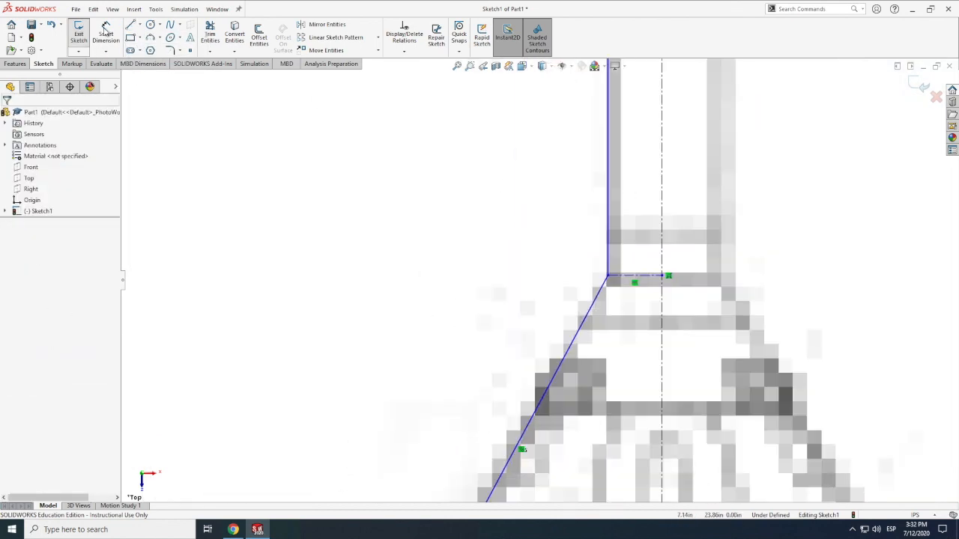
# Step: Dimension the cone's height between the axis ends of its upper and lower centerlines
pyautogui.click(106, 34)
pyautogui.click(661, 276)
pyautogui.scroll(6, 652, 289)
pyautogui.click(575, 376)
pyautogui.click(594, 341)
pyautogui.press('Return')
# Step: Dimension the centerline at the cone's upper end and the length of the vertical tower line above it
pyautogui.click(566, 279)
pyautogui.scroll(-1, 569, 279)
pyautogui.click(567, 280)
pyautogui.click(567, 280)
pyautogui.click(562, 305)
pyautogui.press('Return')
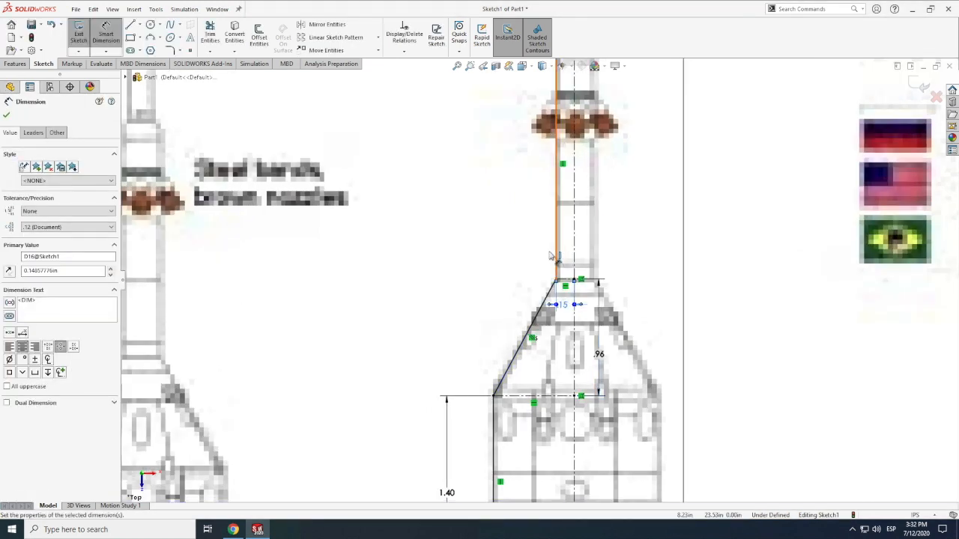
pyautogui.click(556, 257)
pyautogui.click(532, 251)
pyautogui.press('Return')
# Step: Dimension the narrow tube's half-width along its lower centerline and the length of its vertical line
pyautogui.scroll(5, 553, 333)
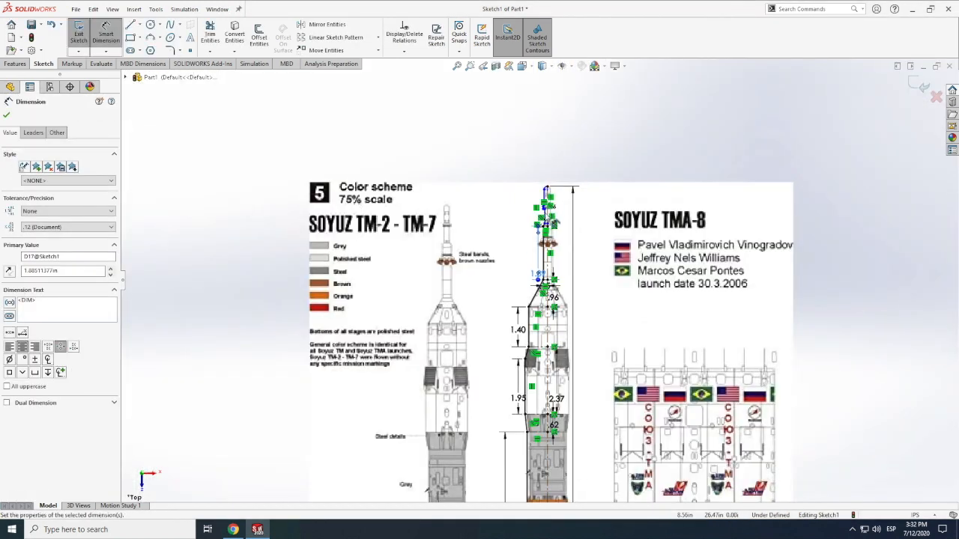
pyautogui.scroll(5, 566, 281)
pyautogui.scroll(-4, 565, 281)
pyautogui.scroll(-3, 563, 271)
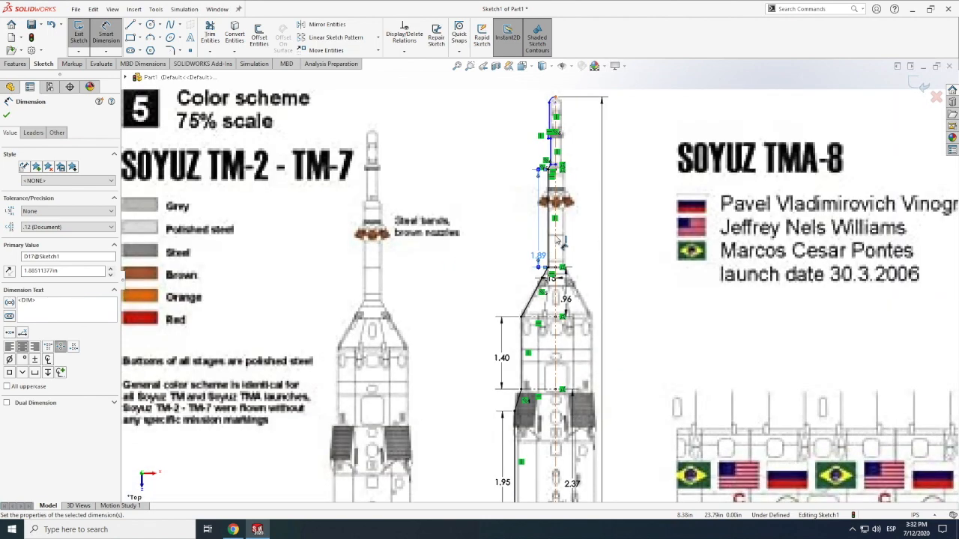
pyautogui.scroll(-3, 558, 263)
pyautogui.click(556, 255)
pyautogui.click(572, 239)
pyautogui.press('Return')
pyautogui.click(539, 229)
pyautogui.click(509, 224)
pyautogui.press('Return')
pyautogui.click(533, 198)
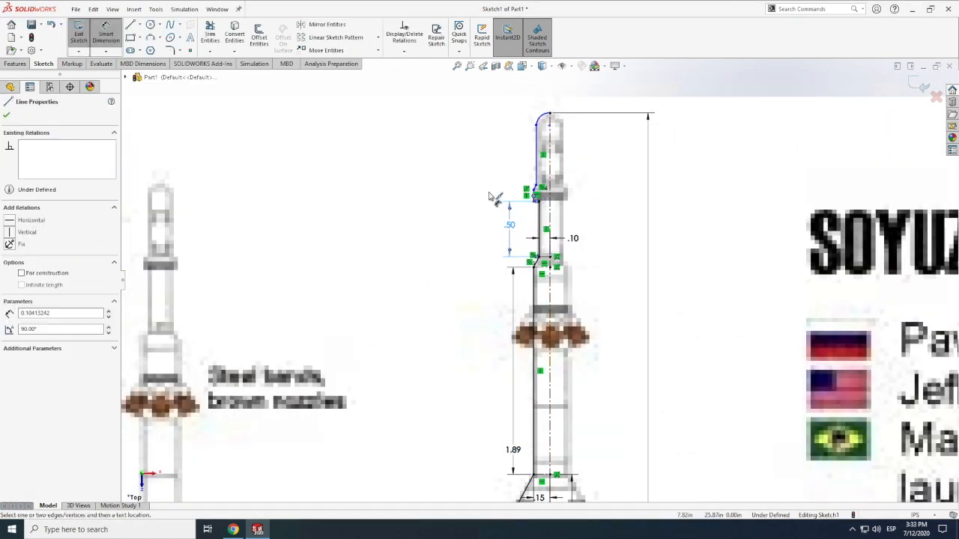
pyautogui.press('Escape')
pyautogui.press('Escape')
# Step: Dimension the dark band's short vertical edge and the vertical line between the band's slant and the nose arc
pyautogui.scroll(-5, 533, 173)
pyautogui.click(106, 34)
pyautogui.click(534, 245)
pyautogui.click(413, 239)
pyautogui.press('Return')
pyautogui.click(541, 189)
pyautogui.click(375, 182)
pyautogui.press('Return')
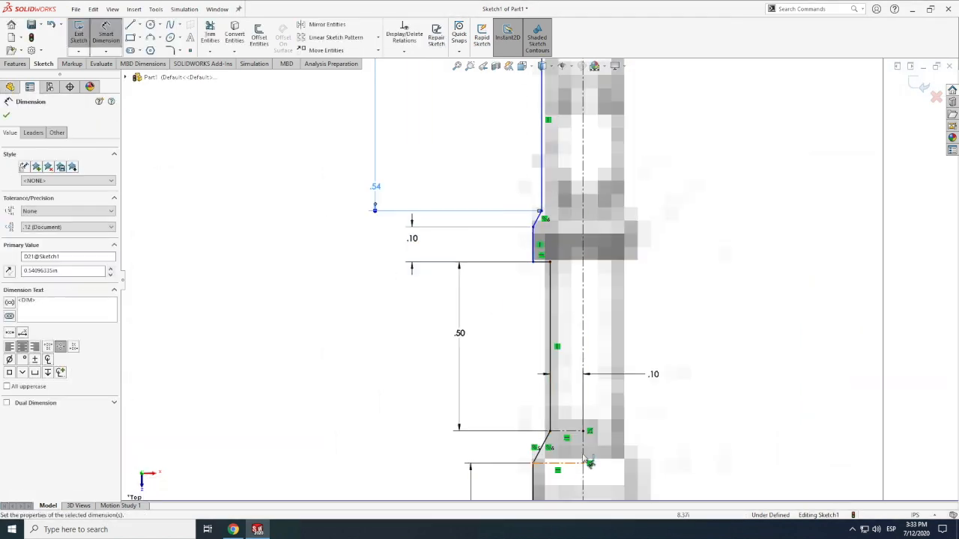
# Step: Draw a horizontal centerline about 0.12 in long from the lower end of the nose's vertical line to the axis
pyautogui.scroll(5, 569, 271)
pyautogui.scroll(-5, 566, 263)
pyautogui.click(139, 25)
pyautogui.click(154, 49)
pyautogui.click(481, 263)
pyautogui.click(516, 263)
pyautogui.press('Escape')
# Step: Draw a horizontal centerline about 0.15 in long from the upper end of the dark band's vertical edge to the axis
pyautogui.click(138, 25)
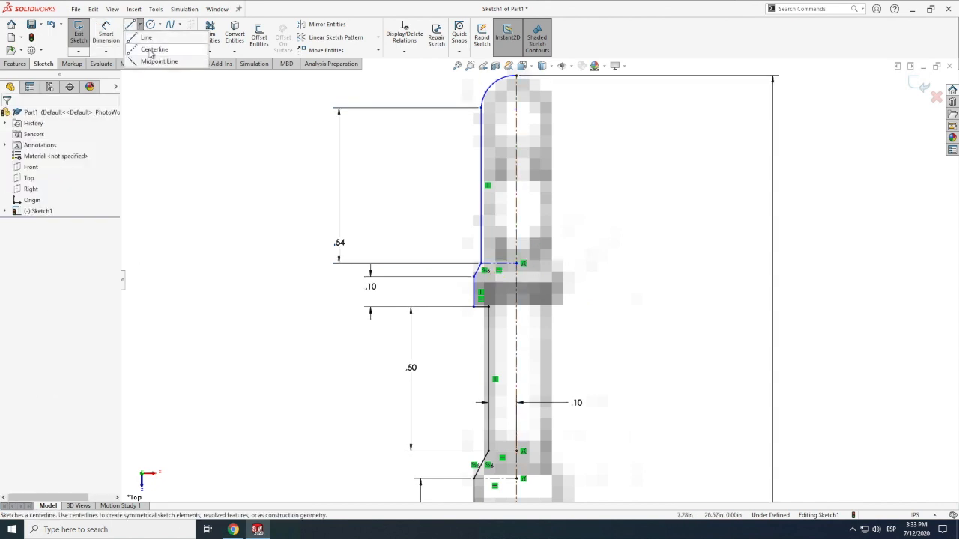
pyautogui.click(155, 49)
pyautogui.click(475, 277)
pyautogui.click(516, 277)
pyautogui.press('Escape')
# Step: Draw a horizontal centerline about 0.12 in long from the lower end of the nose arc to the axis
pyautogui.click(144, 26)
pyautogui.click(139, 25)
pyautogui.click(154, 50)
pyautogui.click(481, 108)
pyautogui.click(517, 108)
pyautogui.press('Escape')
# Step: Dimension the lengths of the two centerlines at the ends of the dark band's slanted line
pyautogui.click(106, 34)
pyautogui.click(505, 277)
pyautogui.click(534, 286)
pyautogui.click(489, 273)
pyautogui.click(502, 263)
pyautogui.click(551, 254)
pyautogui.click(508, 239)
# Step: Dimension the radius of the nose tip's arc
pyautogui.click(492, 84)
pyautogui.click(535, 128)
pyautogui.click(492, 115)
# Step: Close the half-profile with a solid line along the axis from the nose tip to the base line's inner end
pyautogui.scroll(7, 493, 159)
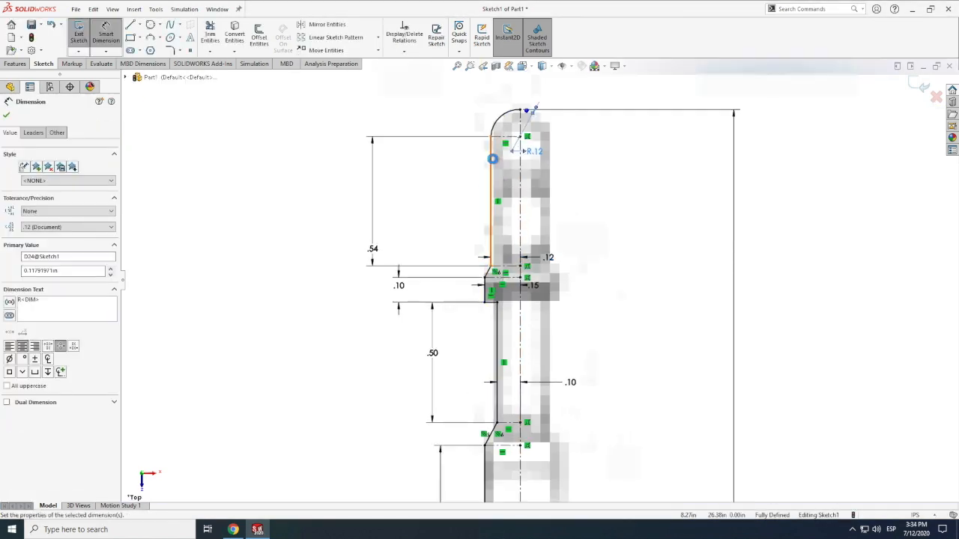
pyautogui.click(131, 25)
pyautogui.click(533, 232)
pyautogui.scroll(1, 588, 264)
pyautogui.scroll(8, 588, 262)
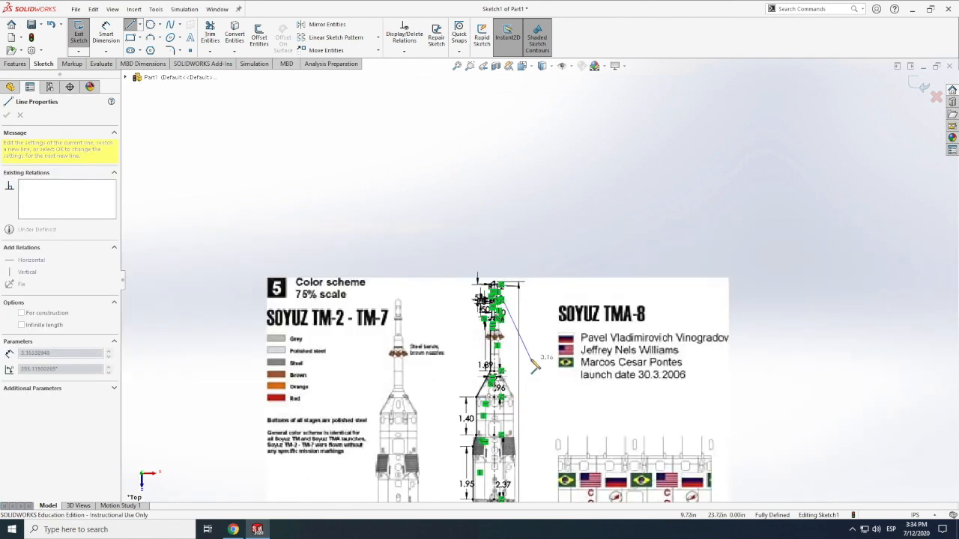
pyautogui.scroll(-12, 539, 397)
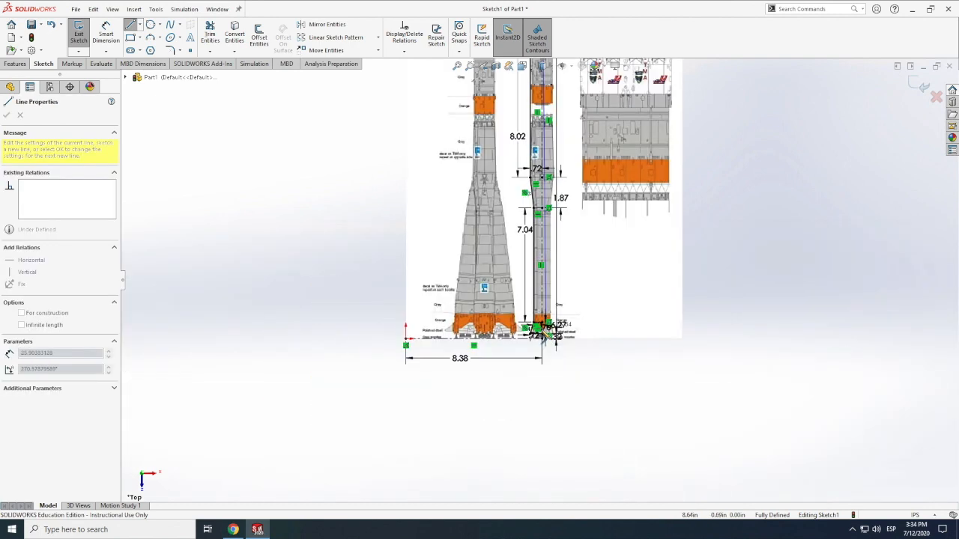
pyautogui.click(520, 328)
pyautogui.press('Escape')
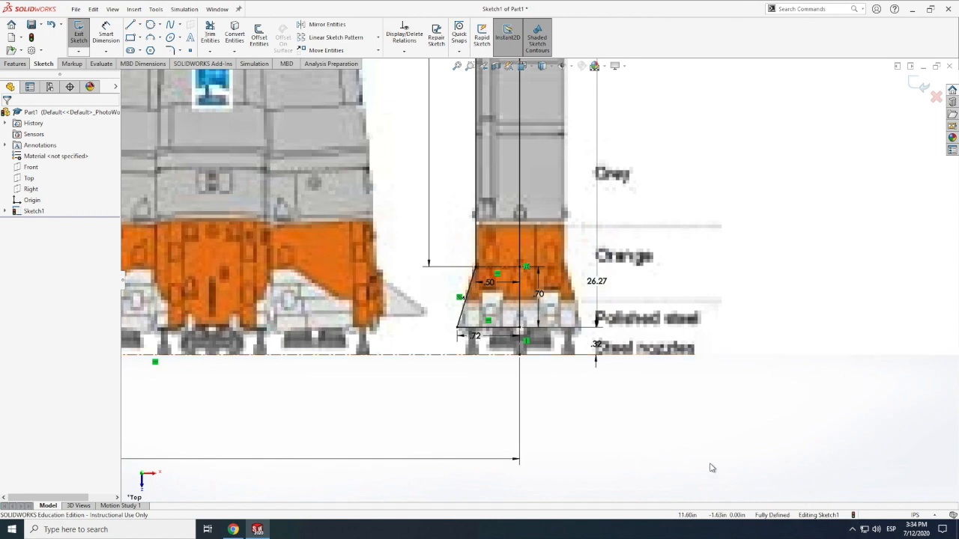
pyautogui.scroll(4, 714, 470)
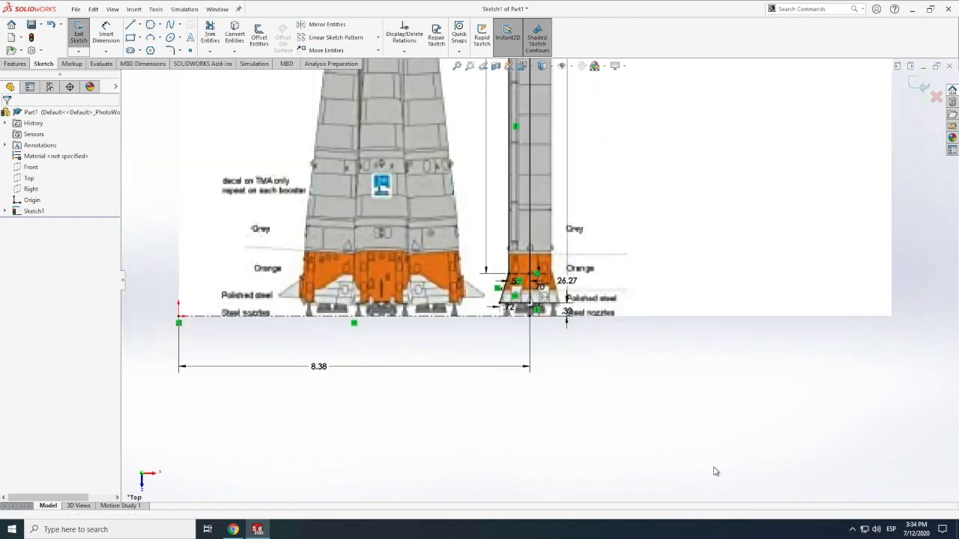
pyautogui.scroll(4, 611, 434)
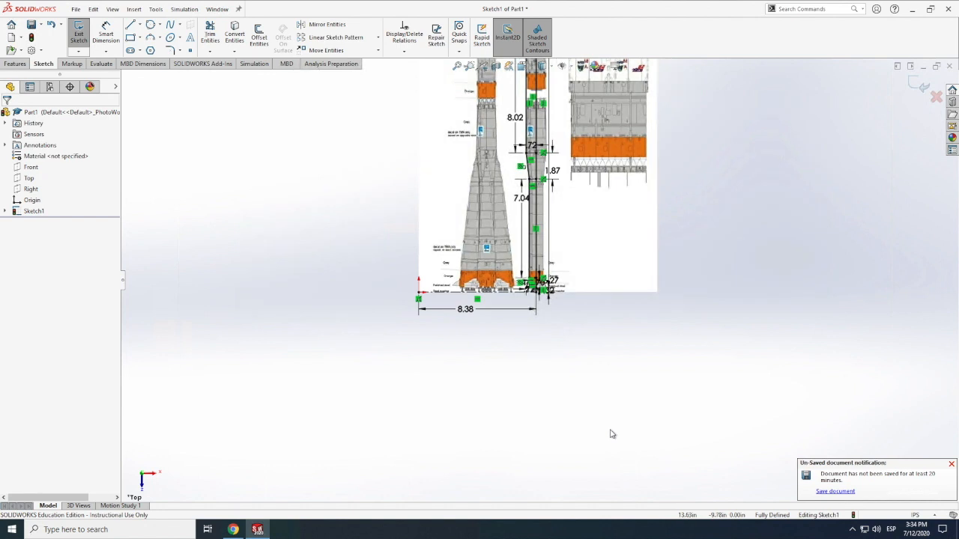
pyautogui.scroll(3, 610, 437)
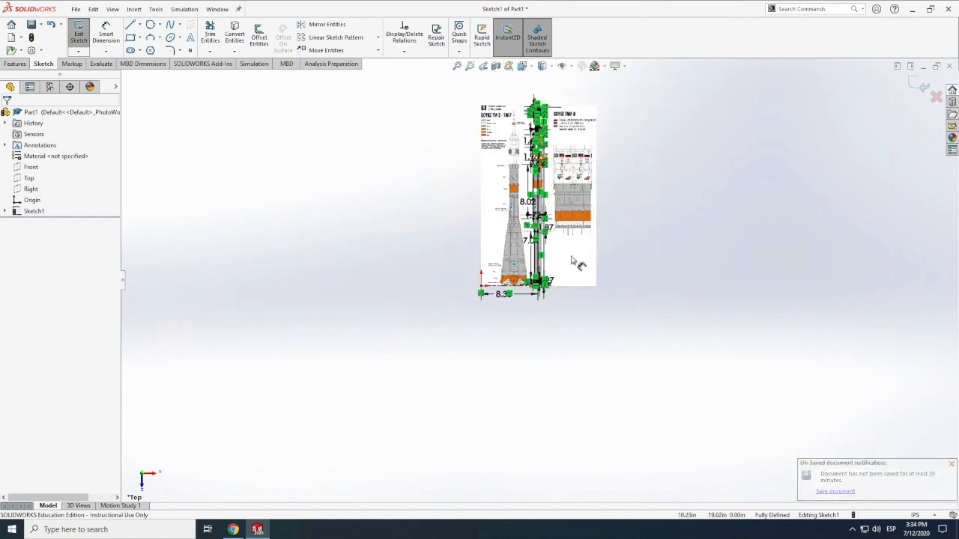
pyautogui.scroll(-2, 574, 262)
pyautogui.keyDown('ctrl'); pyautogui.moveTo(549, 171); pyautogui.dragTo(539, 253, button='middle'); pyautogui.keyUp('ctrl')
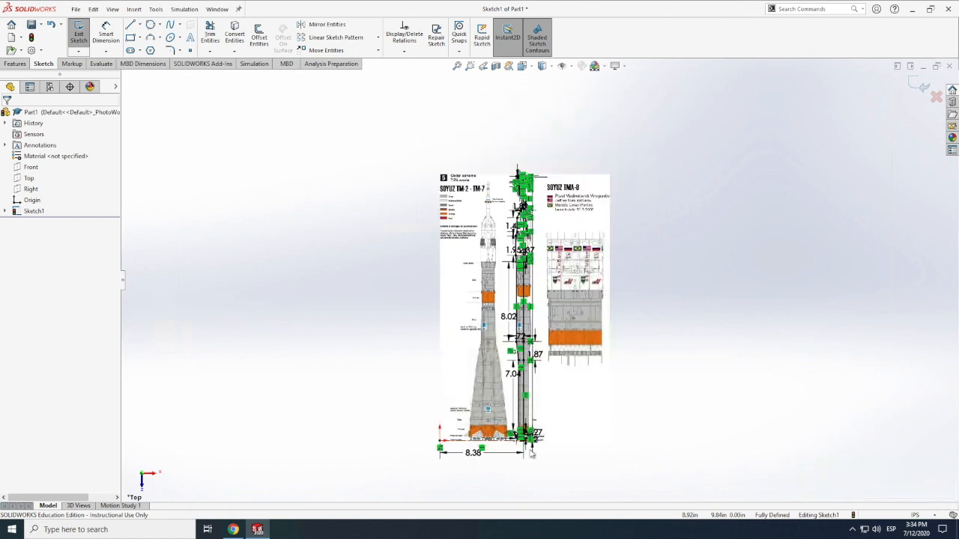
# Step: Examine the closed half-profile over the reference picture, focusing on the slim rocket's base
pyautogui.scroll(1, 522, 438)
pyautogui.scroll(-5, 528, 418)
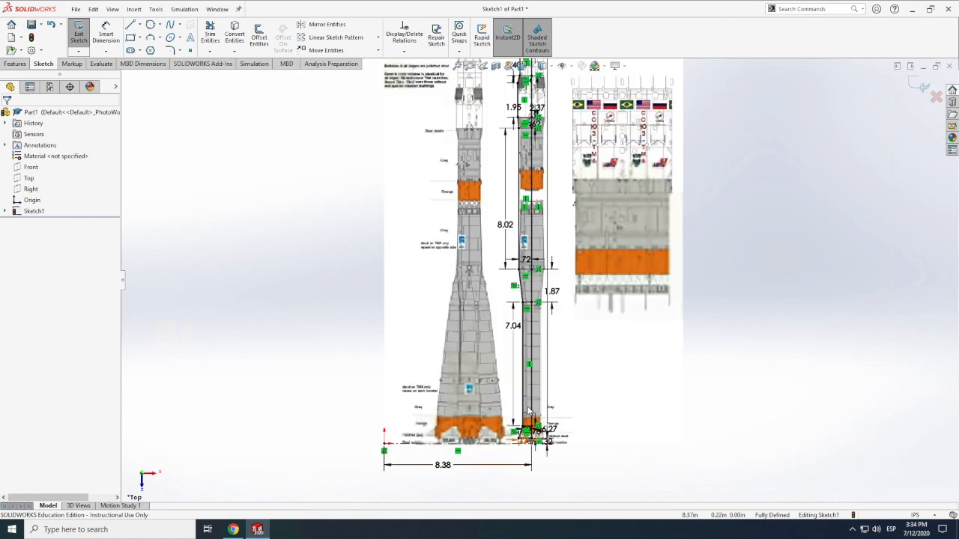
pyautogui.scroll(-6, 560, 327)
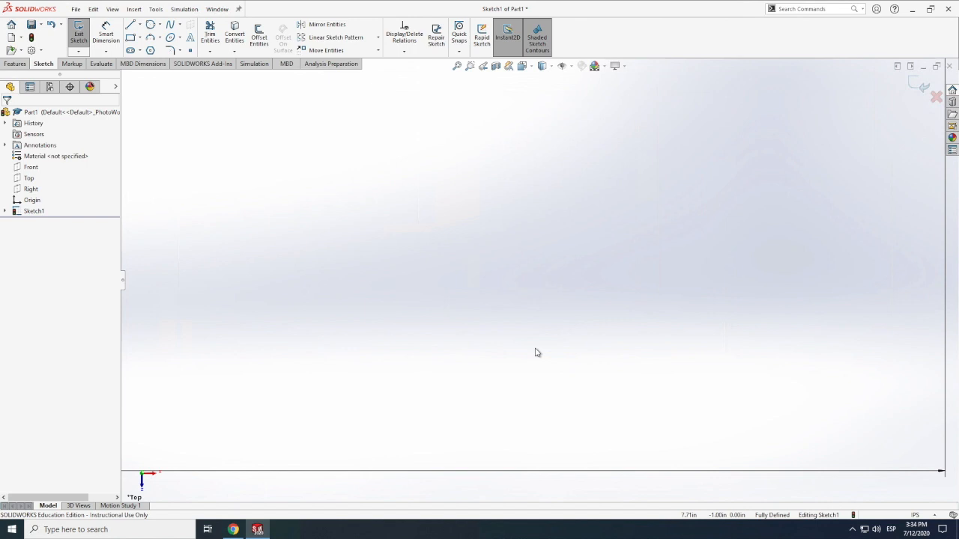
pyautogui.scroll(2, 536, 353)
pyautogui.scroll(2, 536, 353)
pyautogui.scroll(2, 543, 276)
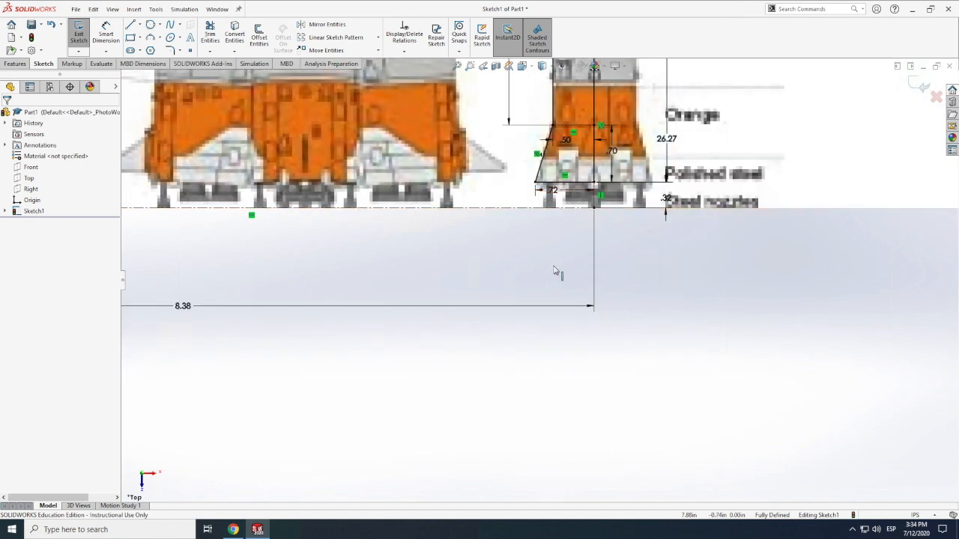
pyautogui.scroll(3, 555, 272)
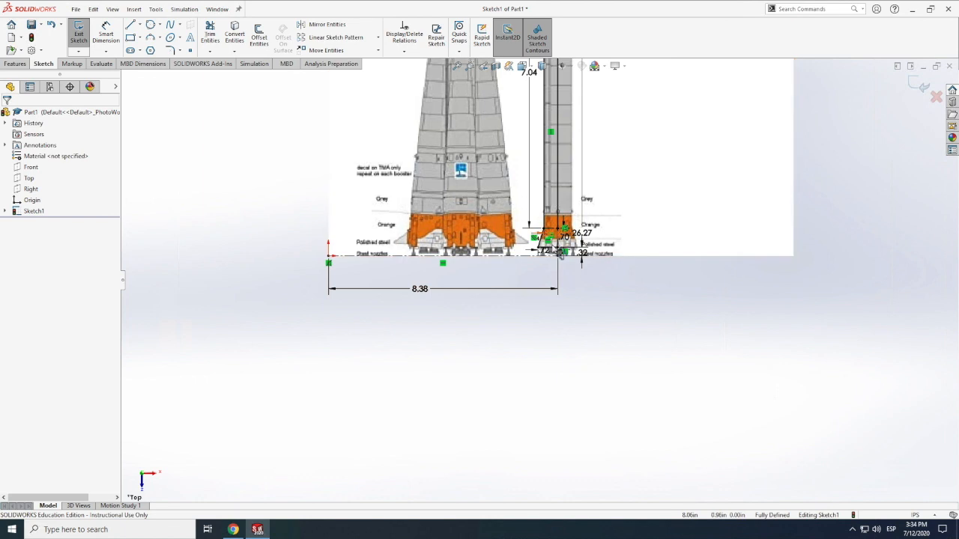
pyautogui.scroll(3, 558, 256)
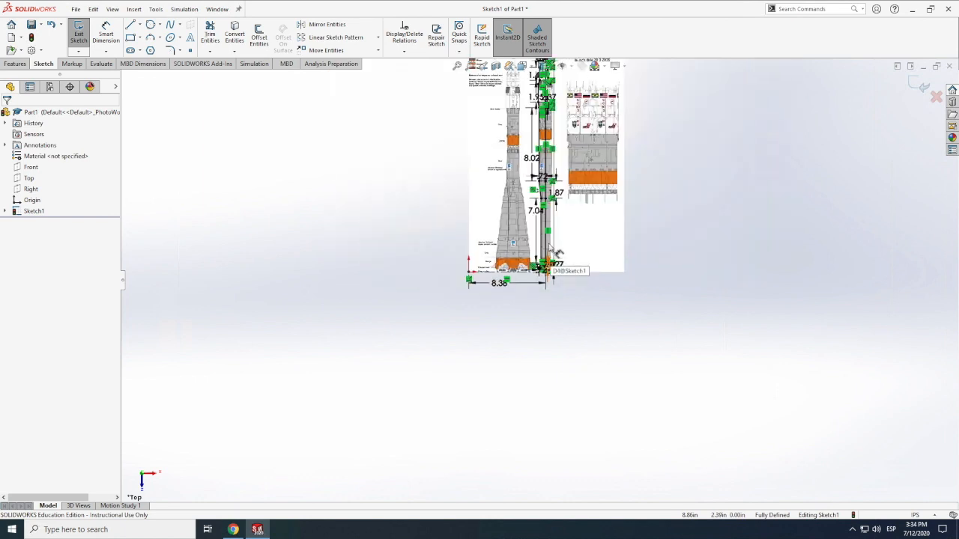
# Step: Revolve the closed half-profile 360 degrees about the solid line along the rocket's axis
pyautogui.click(13, 65)
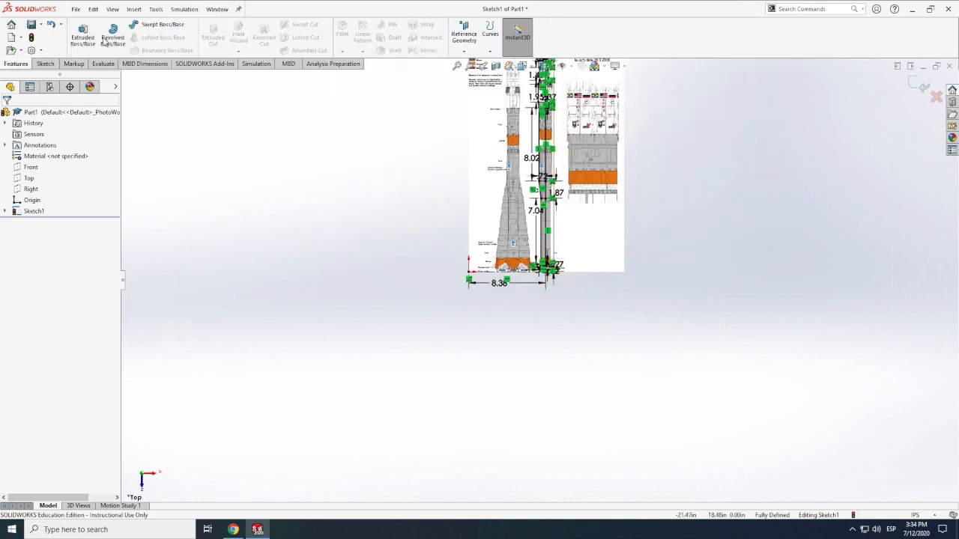
pyautogui.click(111, 35)
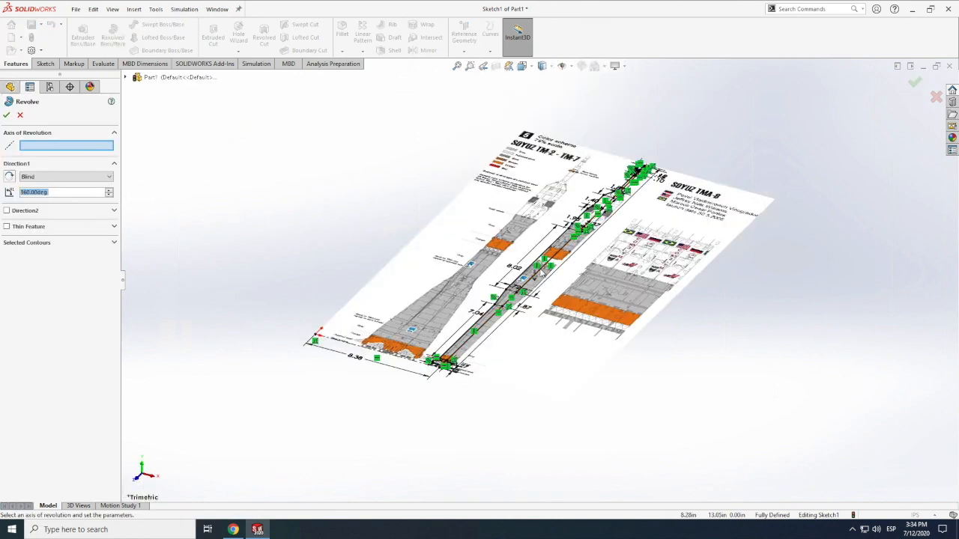
pyautogui.click(545, 276)
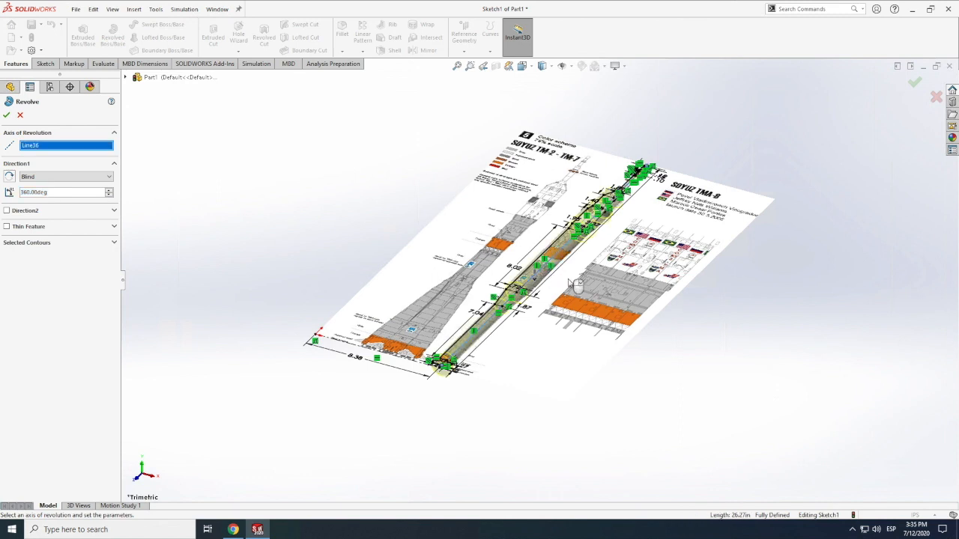
pyautogui.click(7, 115)
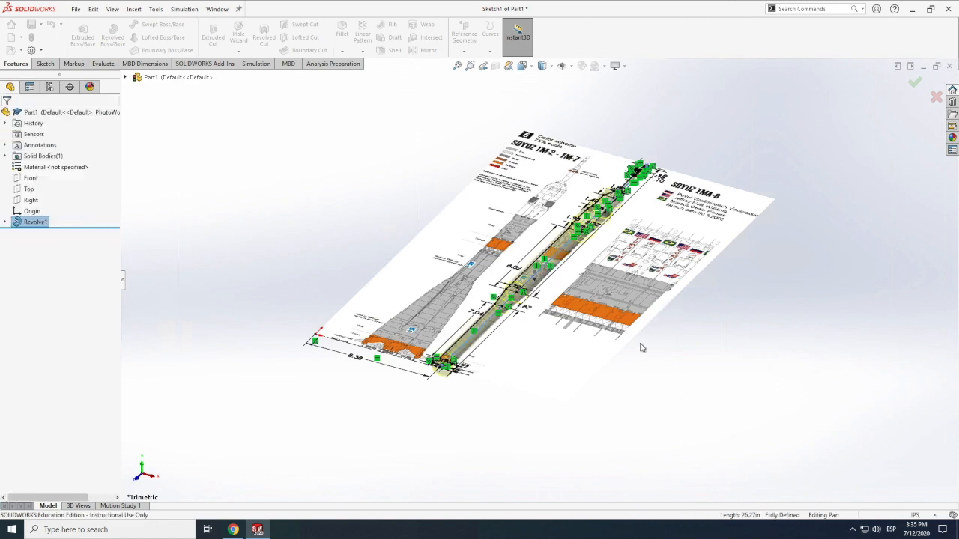
pyautogui.click(706, 350)
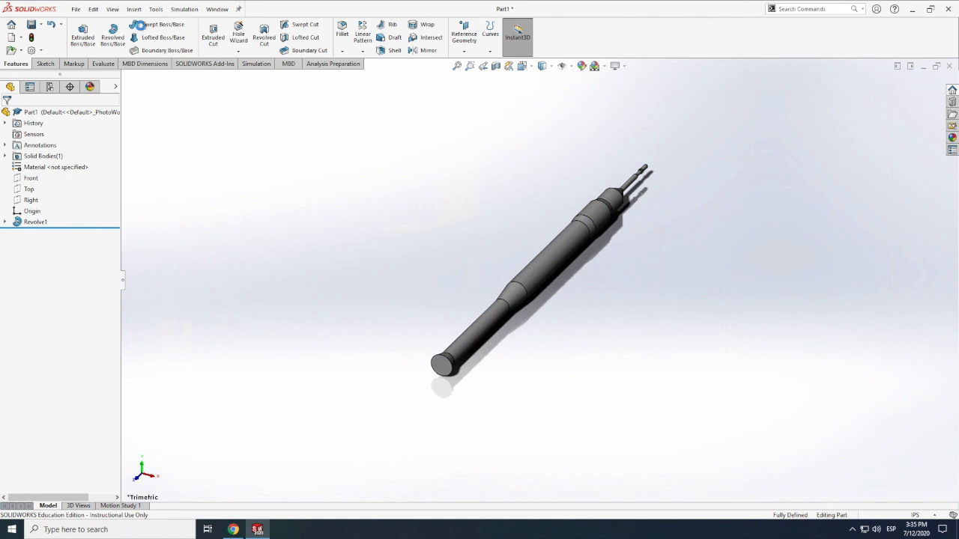
# Step: Rotate the revolved rocket and examine it from the nose tip down to the flared base
pyautogui.click(112, 10)
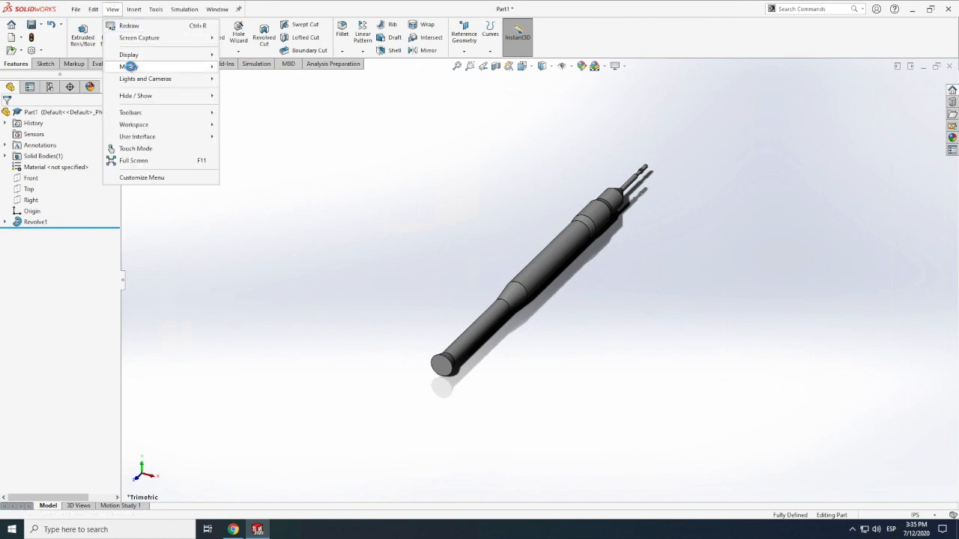
pyautogui.moveTo(127, 67)
pyautogui.click(239, 127)
pyautogui.moveTo(530, 332); pyautogui.dragTo(568, 333)
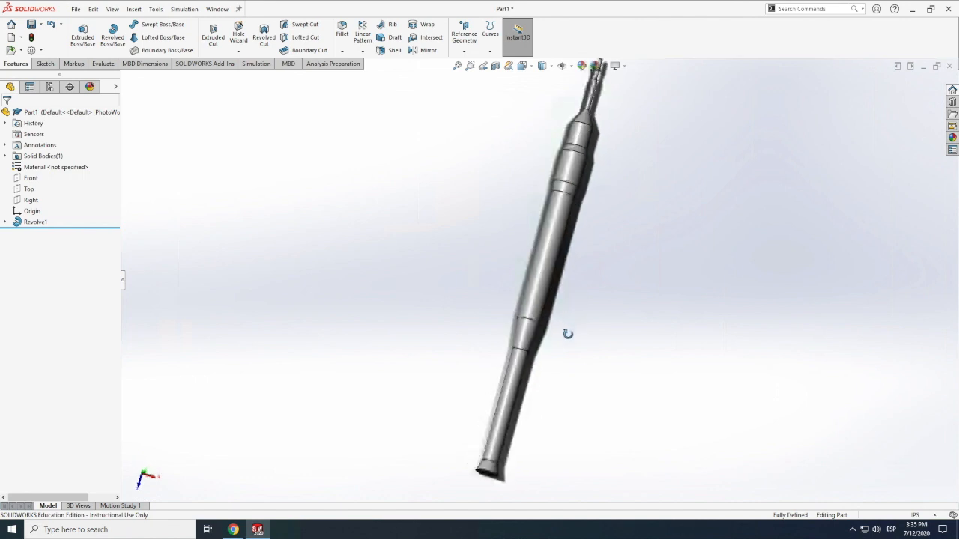
pyautogui.scroll(5, 588, 313)
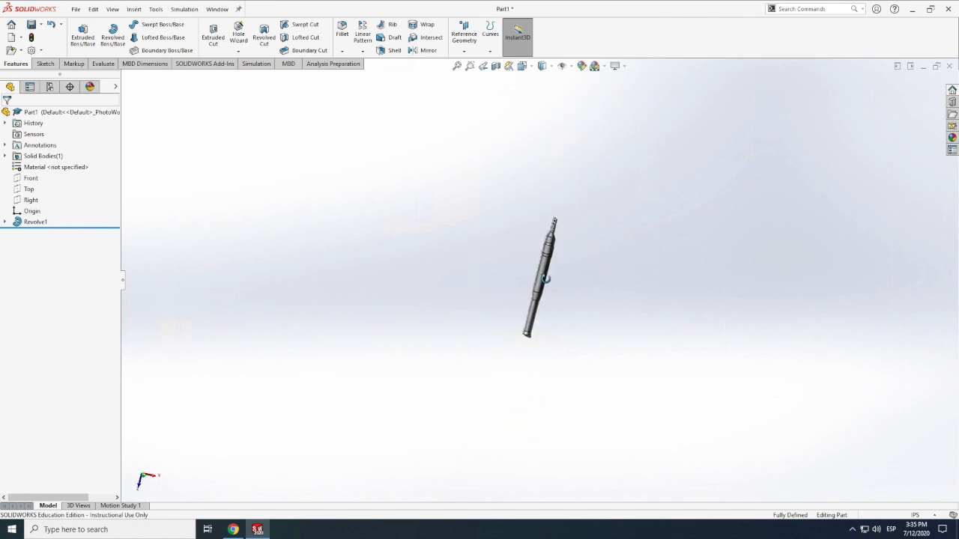
pyautogui.moveTo(547, 278); pyautogui.dragTo(541, 276)
pyautogui.scroll(-4, 551, 286)
pyautogui.scroll(1, 546, 304)
pyautogui.scroll(-5, 551, 188)
pyautogui.scroll(-3, 571, 207)
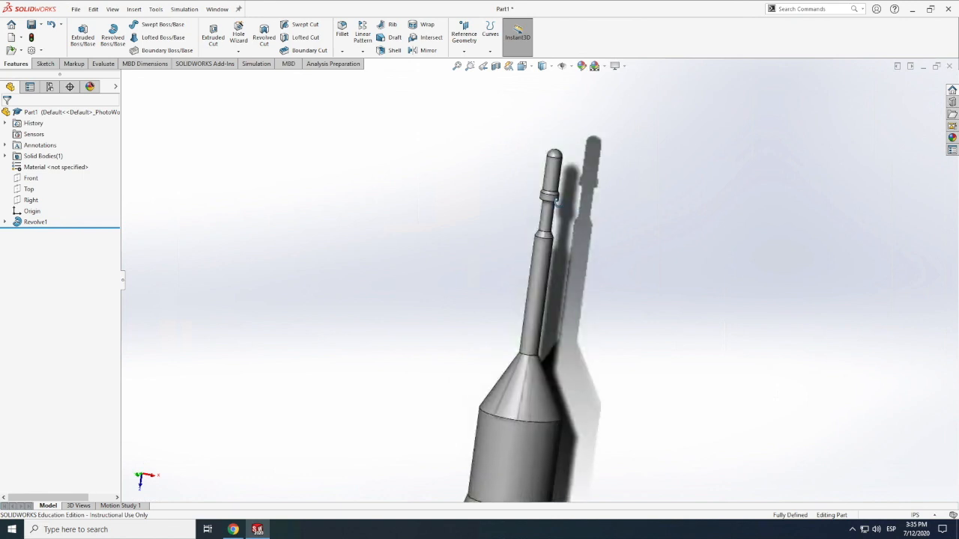
pyautogui.moveTo(548, 194); pyautogui.dragTo(599, 198)
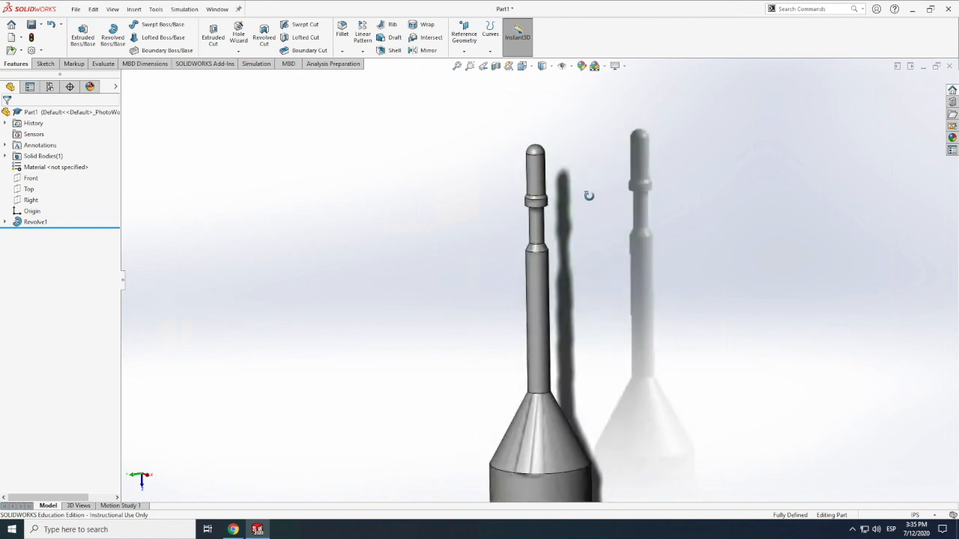
pyautogui.scroll(8, 586, 173)
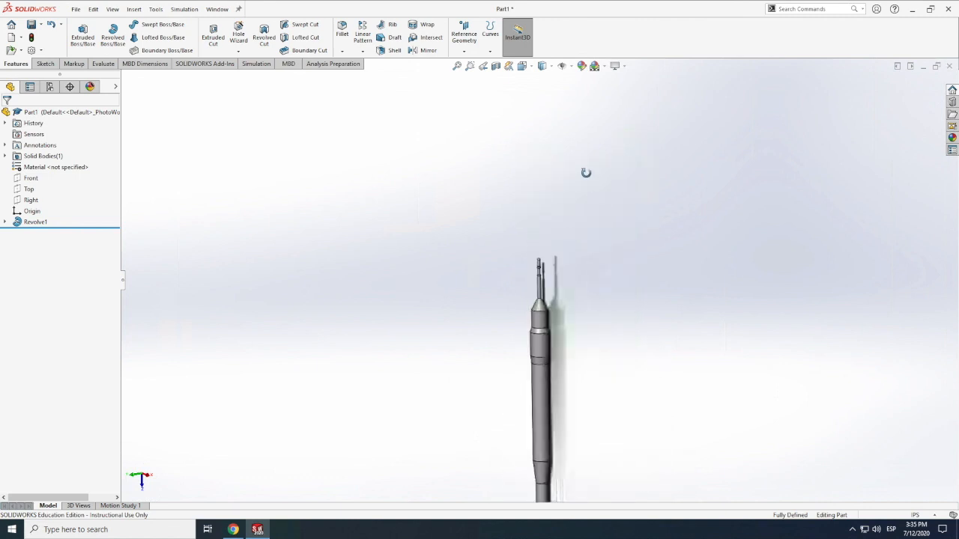
pyautogui.scroll(-4, 544, 325)
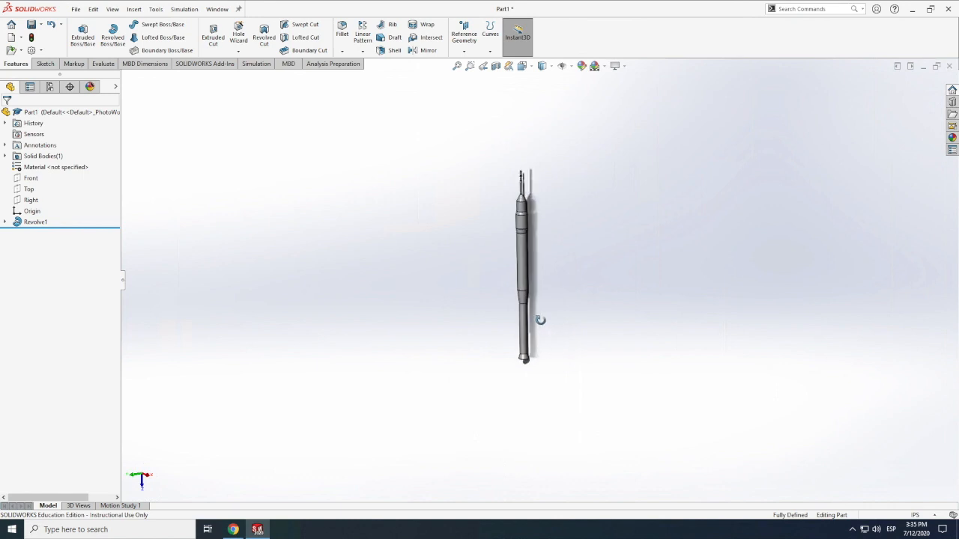
pyautogui.moveTo(530, 354); pyautogui.dragTo(540, 257)
pyautogui.scroll(-3, 516, 353)
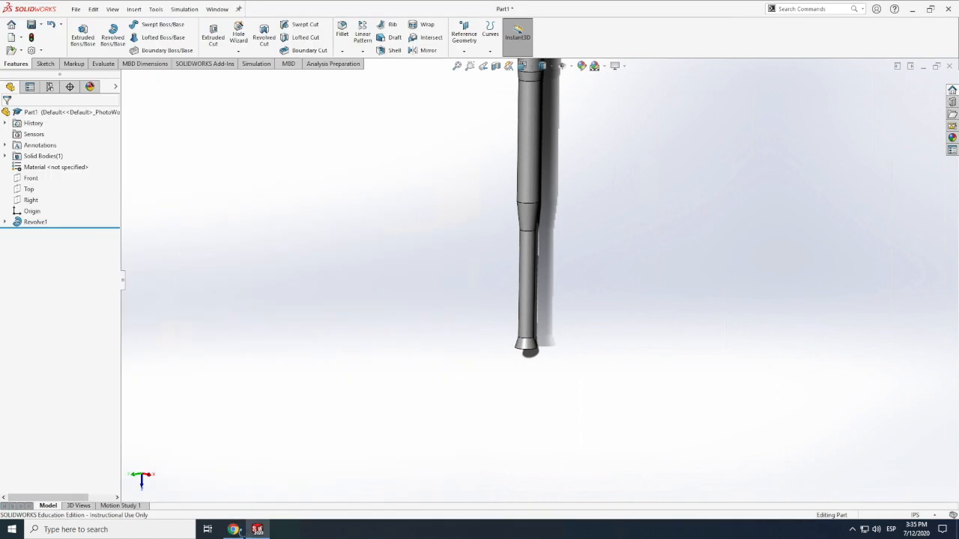
# Step: Switch to Chrome to check the Soyuz color scheme diagram, and return to the rocket part in SOLIDWORKS
pyautogui.click(233, 530)
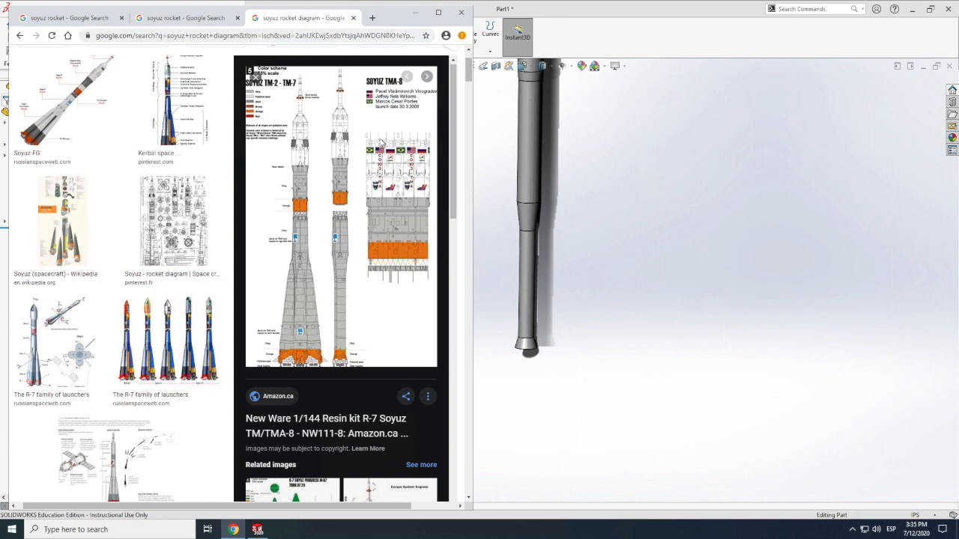
pyautogui.click(636, 357)
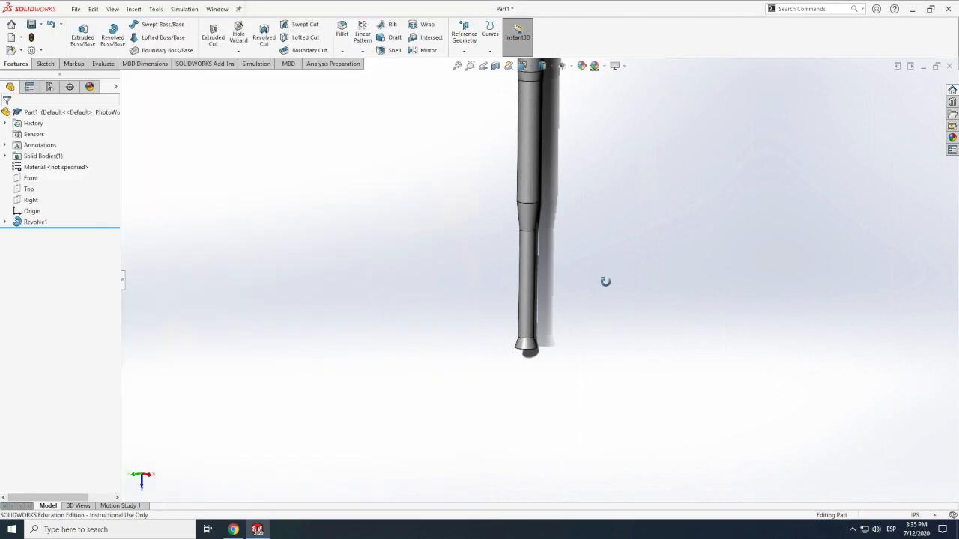
pyautogui.moveTo(593, 280); pyautogui.dragTo(581, 287, button='middle')
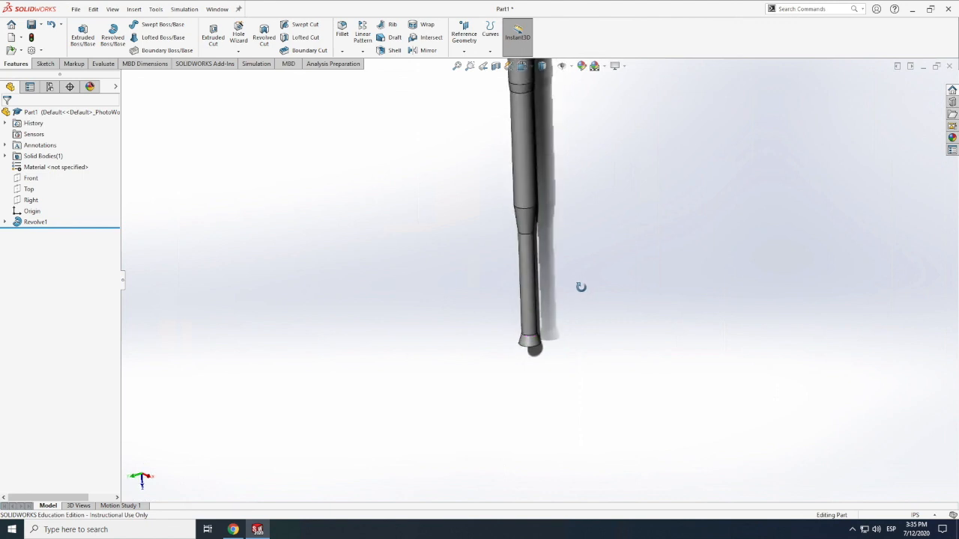
pyautogui.click(29, 200)
pyautogui.moveTo(484, 292); pyautogui.dragTo(542, 295, button='middle')
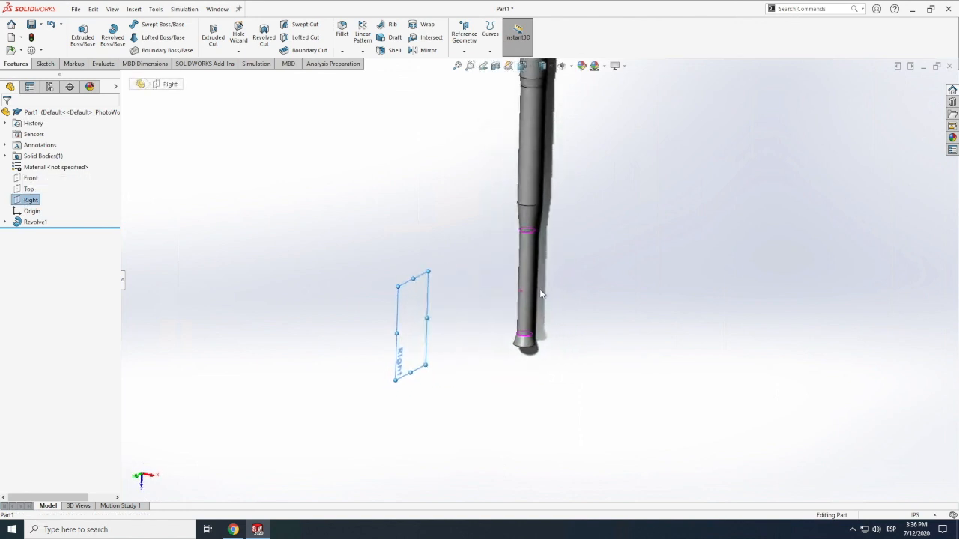
pyautogui.click(46, 64)
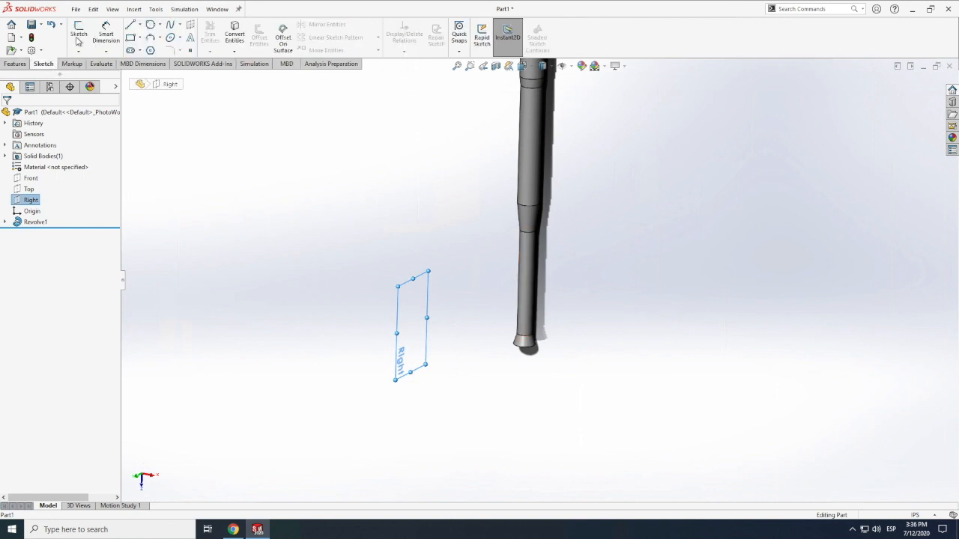
pyautogui.click(79, 34)
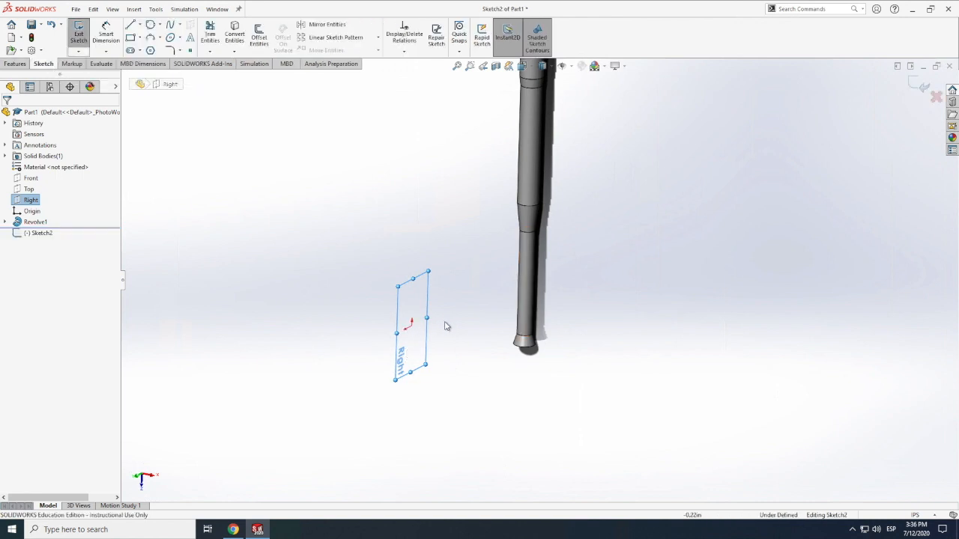
pyautogui.click(139, 26)
pyautogui.click(154, 47)
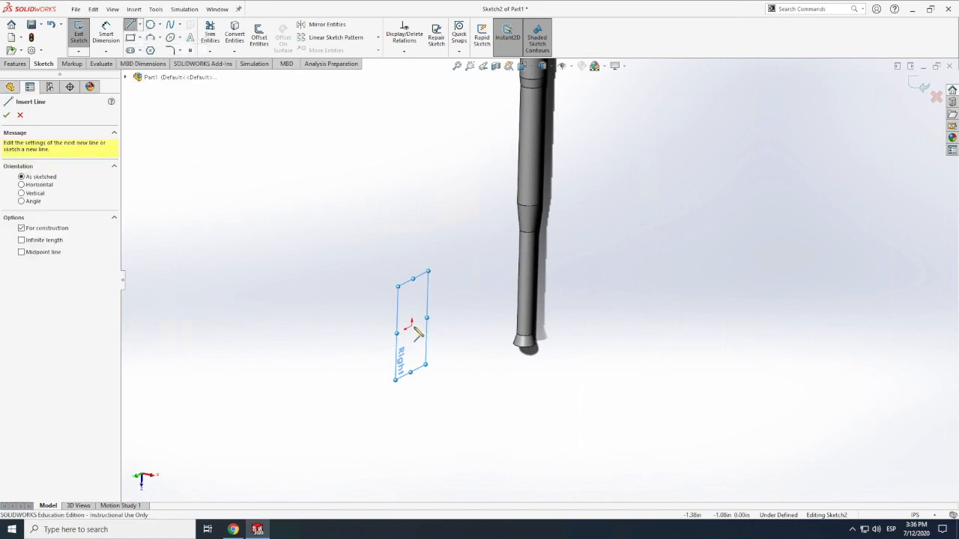
pyautogui.click(411, 327)
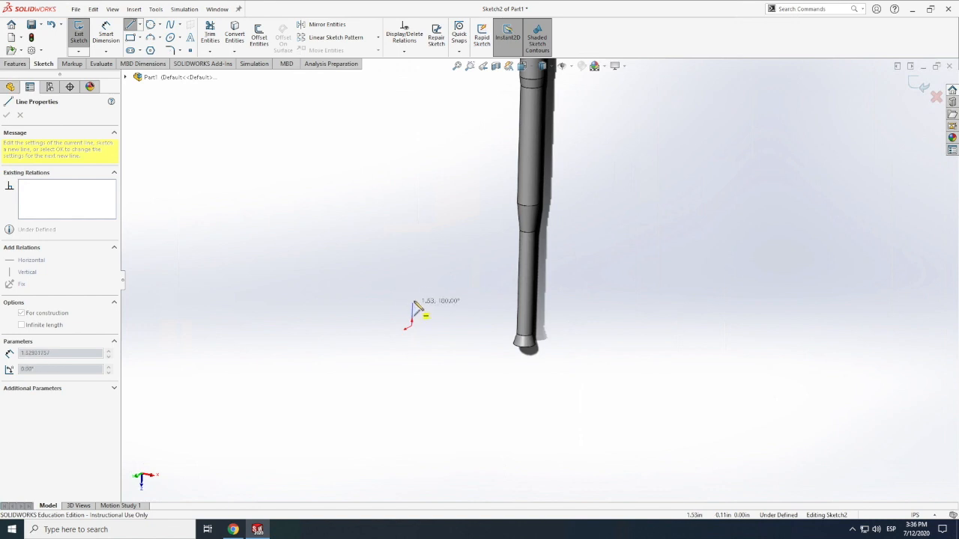
pyautogui.press('Escape')
pyautogui.click(77, 36)
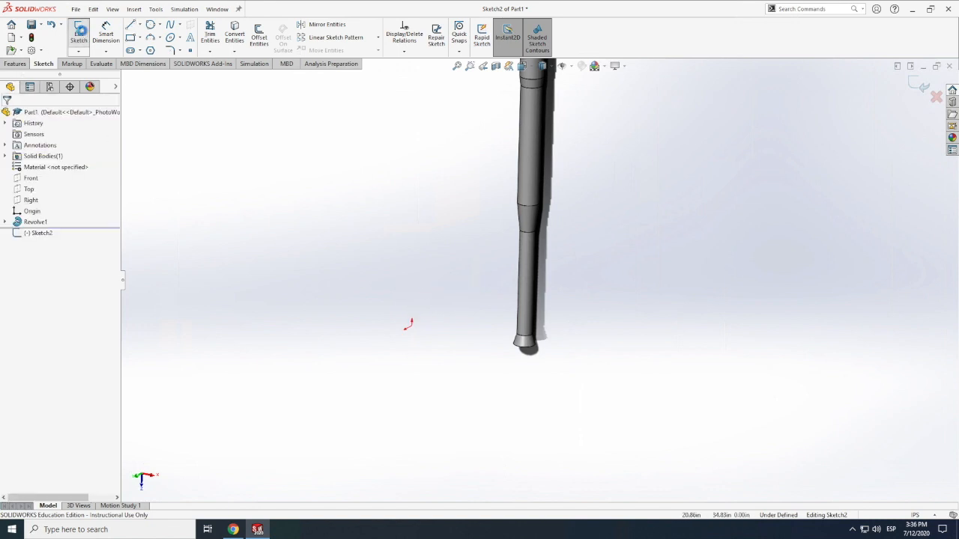
# Step: Reopen the revolve's profile sketch to examine the rocket's base against the reference picture, and exit the sketch
pyautogui.click(6, 222)
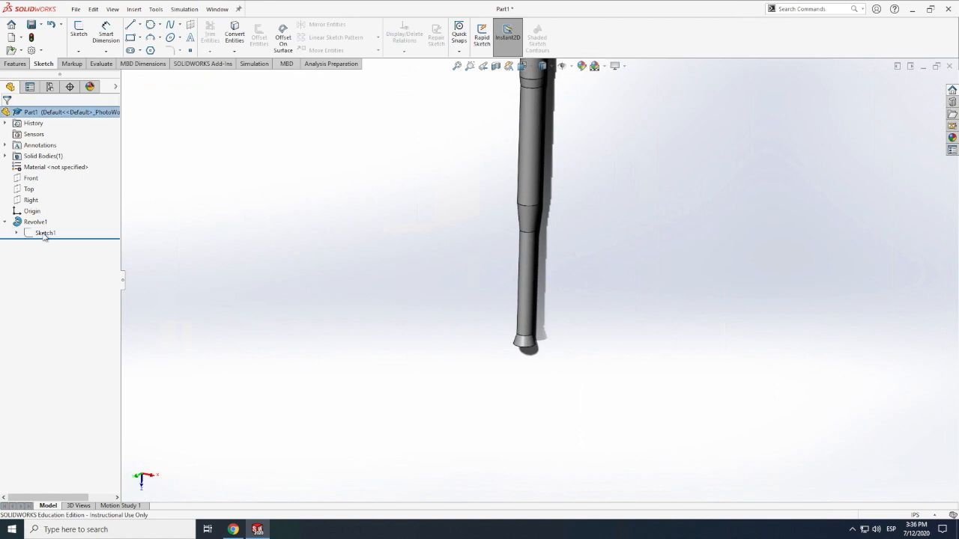
pyautogui.click(16, 233)
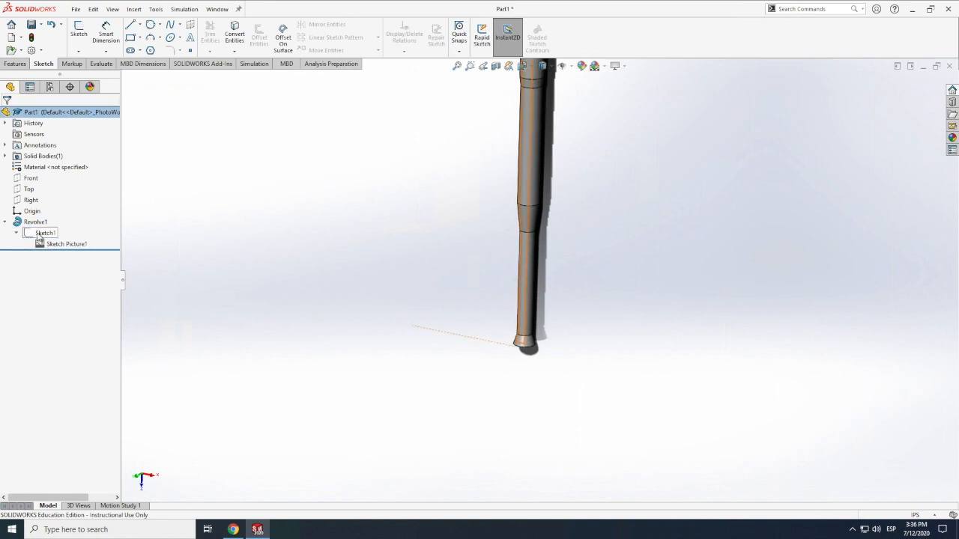
pyautogui.rightClick(39, 237)
pyautogui.click(46, 204)
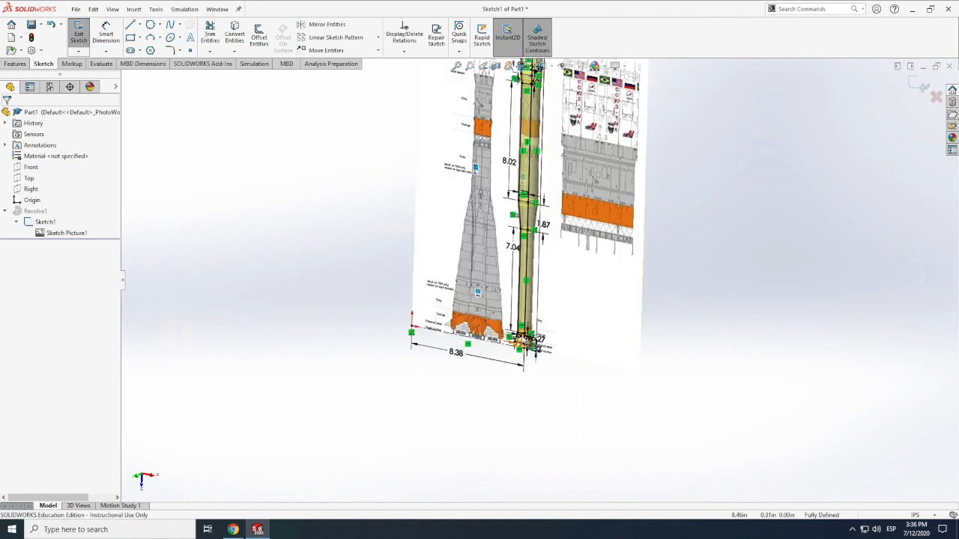
pyautogui.scroll(-1, 518, 345)
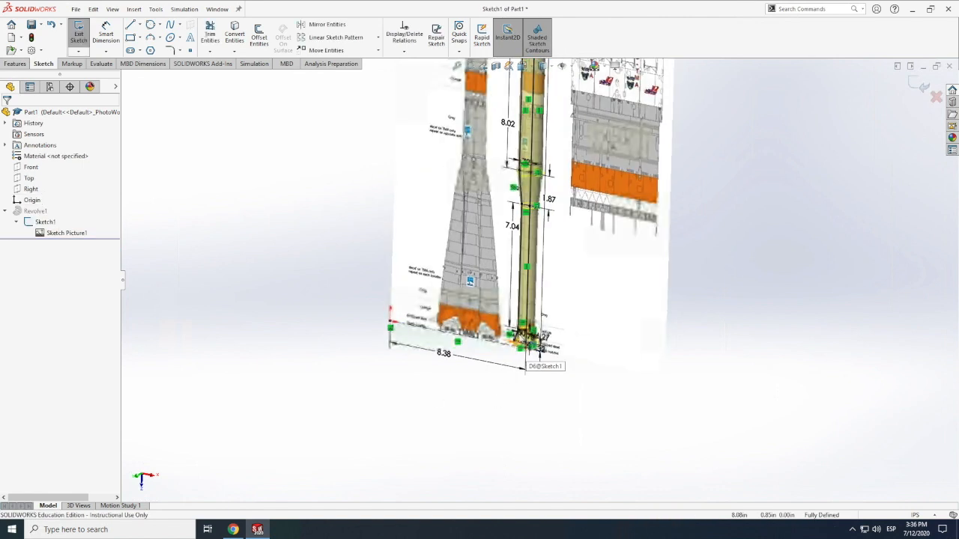
pyautogui.scroll(-2, 522, 337)
pyautogui.scroll(1, 523, 337)
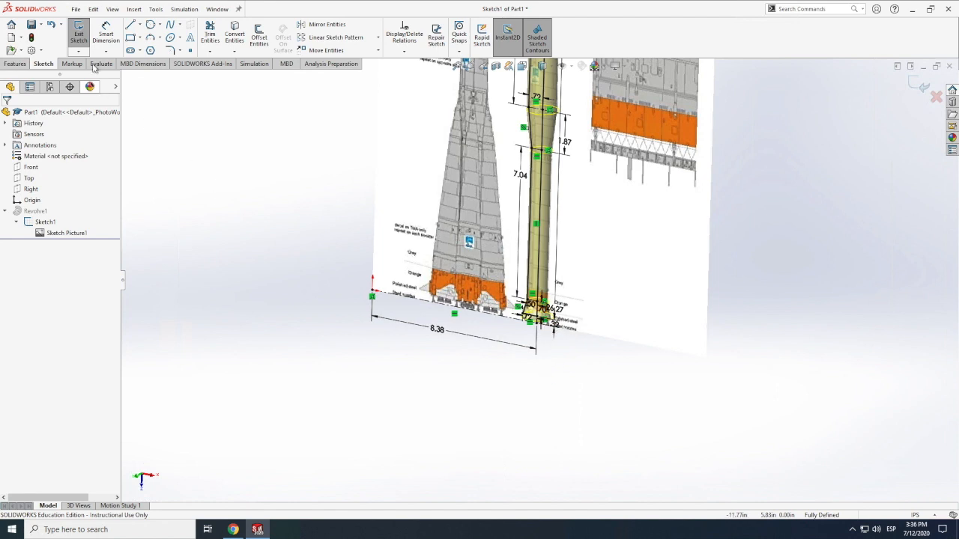
pyautogui.click(79, 35)
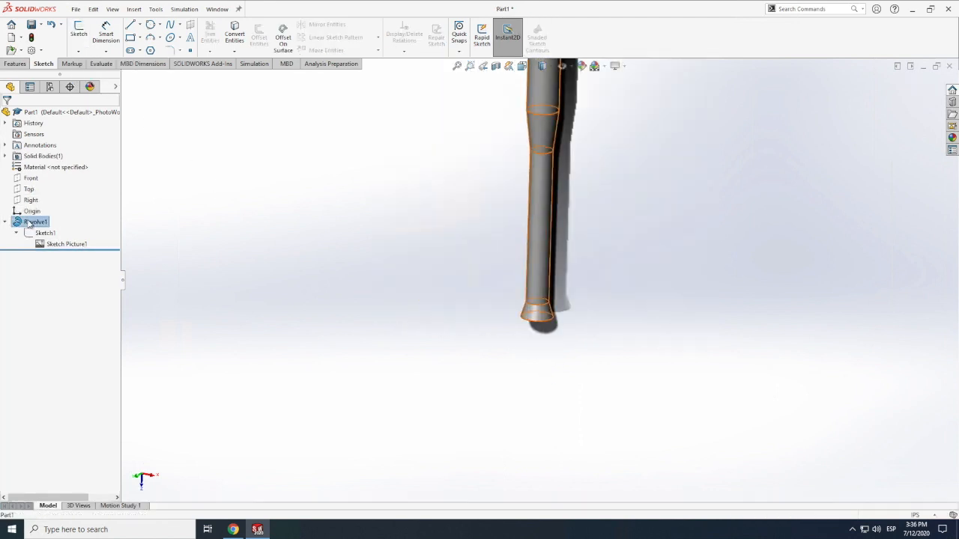
# Step: Delete the revolve feature while keeping its profile sketch and reference picture, and briefly check the sketch
pyautogui.rightClick(30, 222)
pyautogui.click(30, 223)
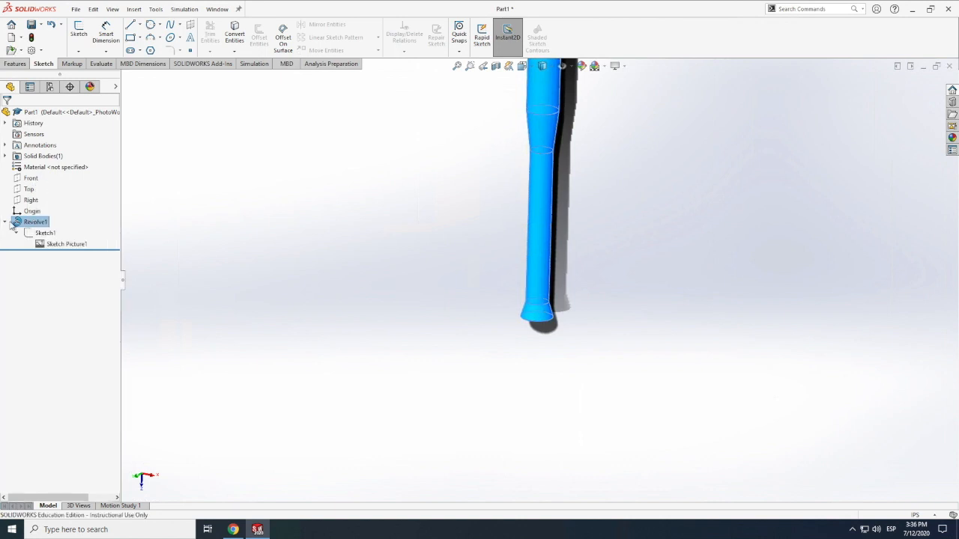
pyautogui.rightClick(18, 224)
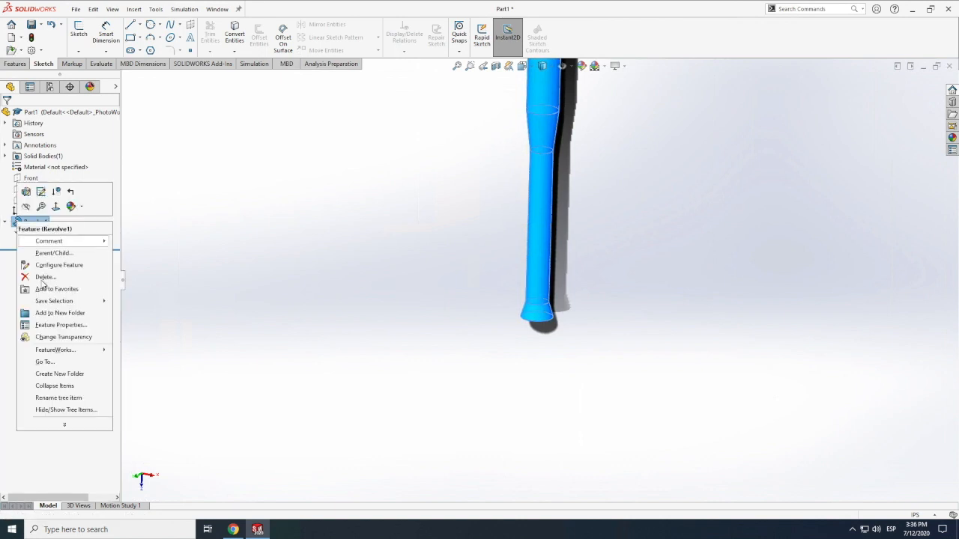
pyautogui.click(41, 279)
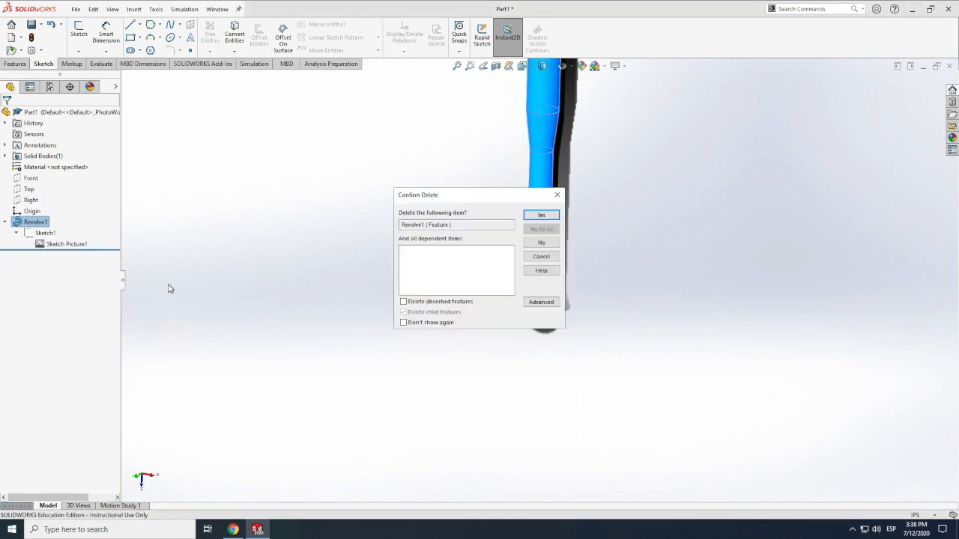
pyautogui.click(542, 216)
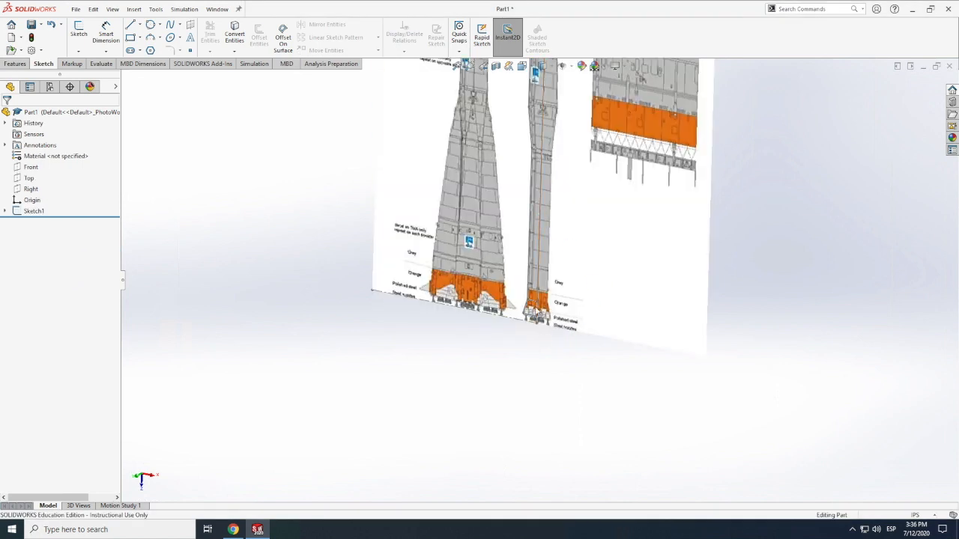
pyautogui.doubleClick(539, 283)
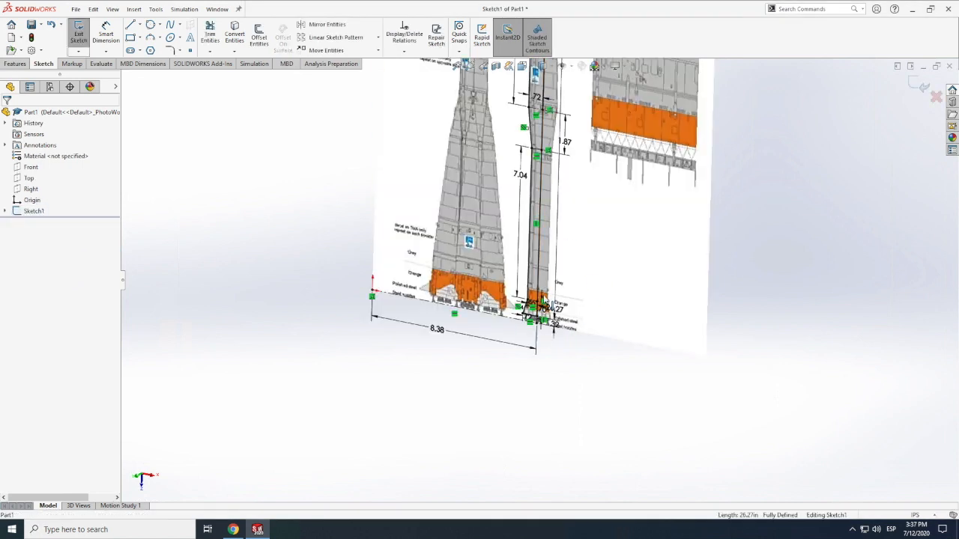
pyautogui.click(79, 36)
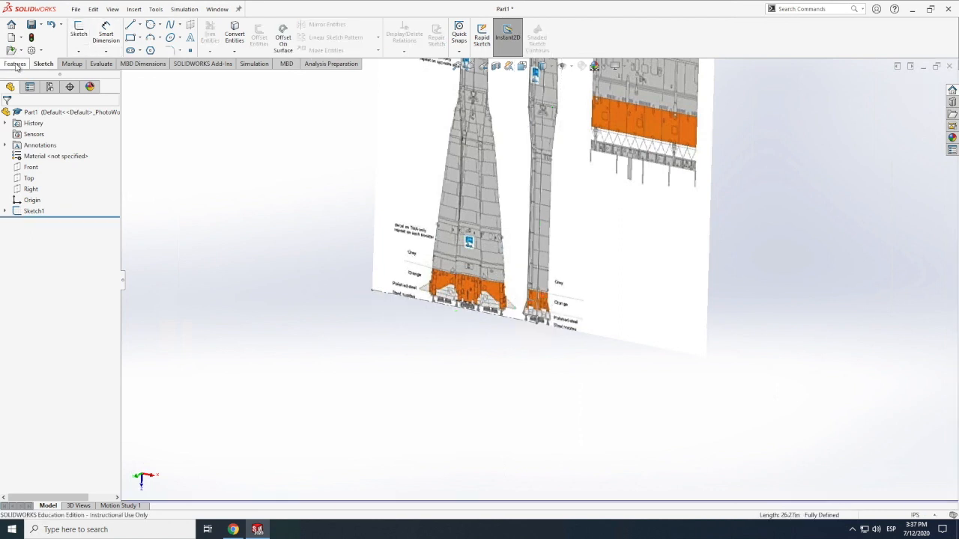
# Step: Create a reference plane perpendicular to the slim rocket's axis line and coincident with the line's lower endpoint
pyautogui.click(15, 63)
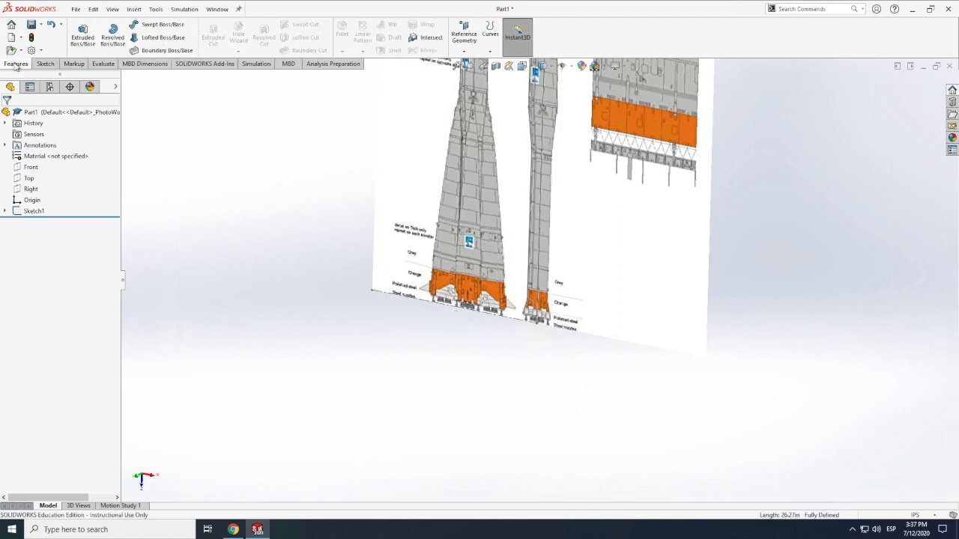
pyautogui.click(463, 36)
pyautogui.click(471, 63)
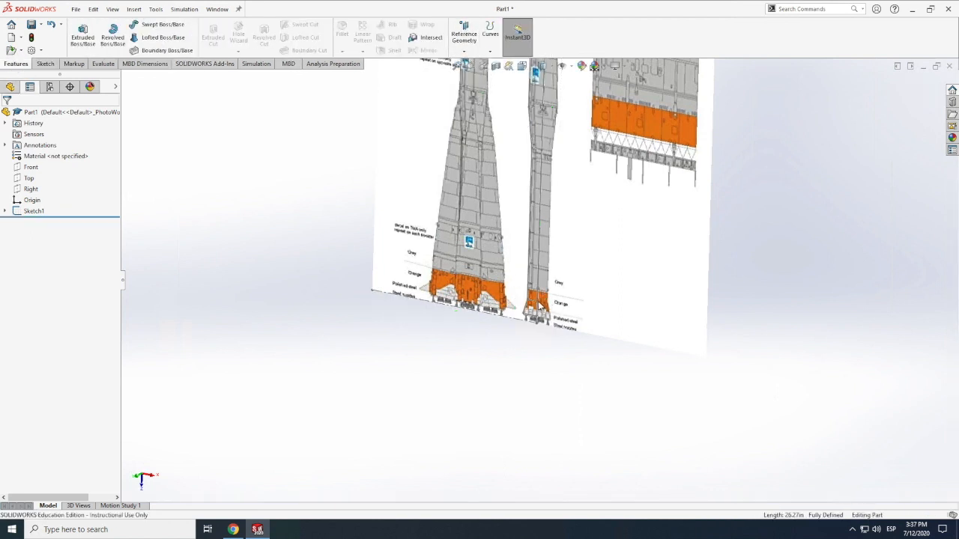
pyautogui.scroll(-2, 539, 314)
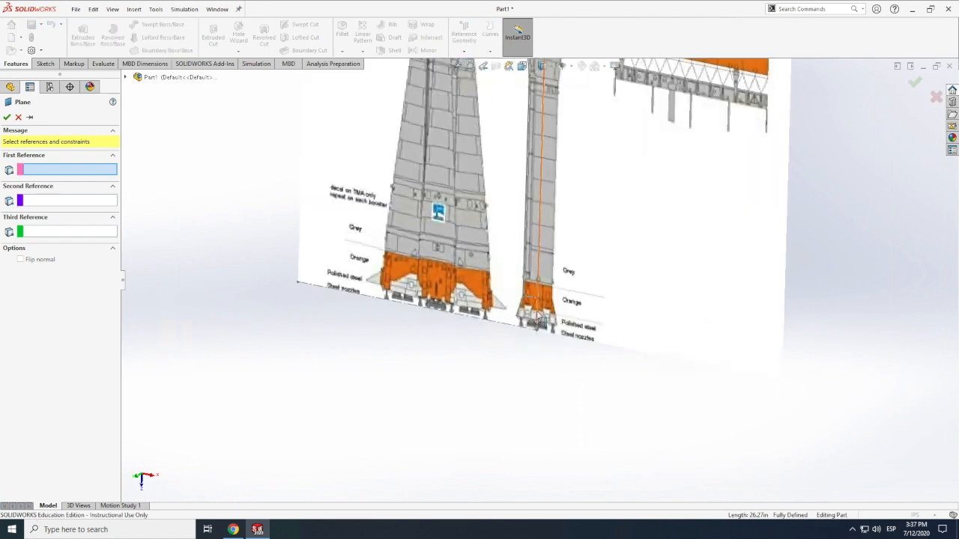
pyautogui.click(538, 321)
pyautogui.click(536, 324)
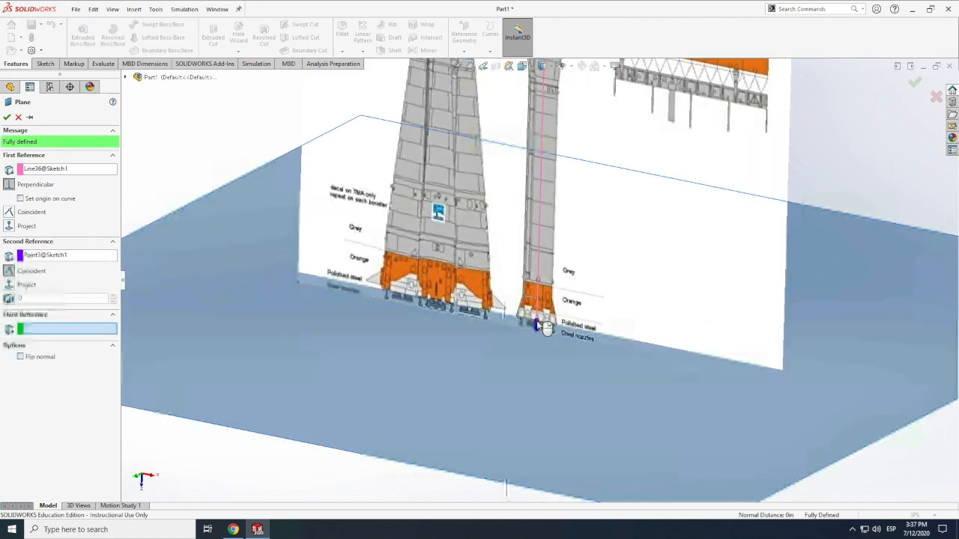
pyautogui.click(7, 117)
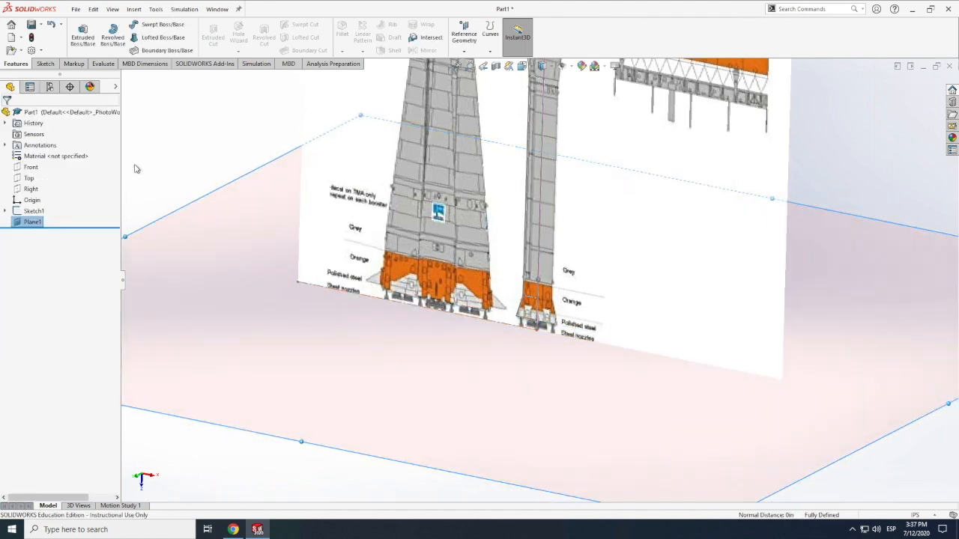
pyautogui.scroll(6, 302, 246)
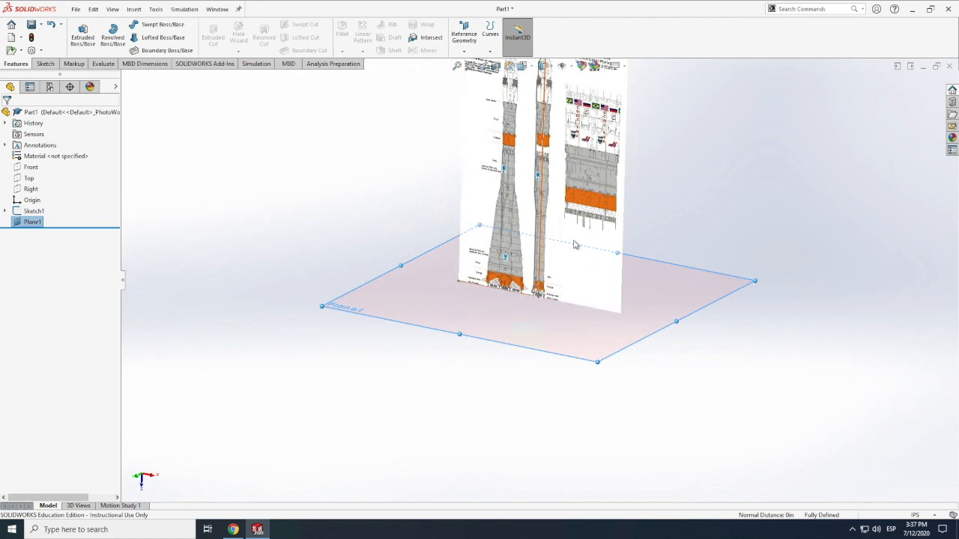
# Step: Delete the reference plane at the rocket's base
pyautogui.click(439, 320)
pyautogui.press('Delete')
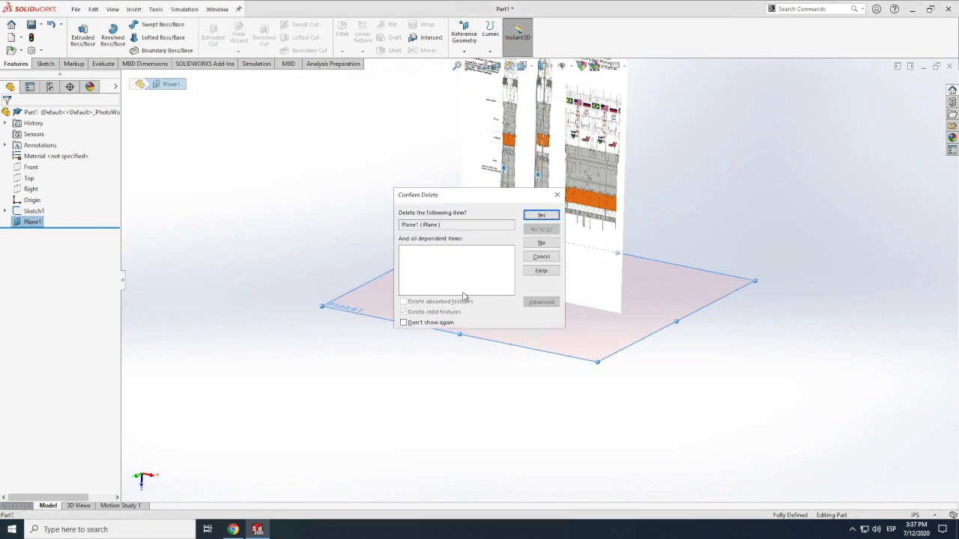
pyautogui.click(538, 217)
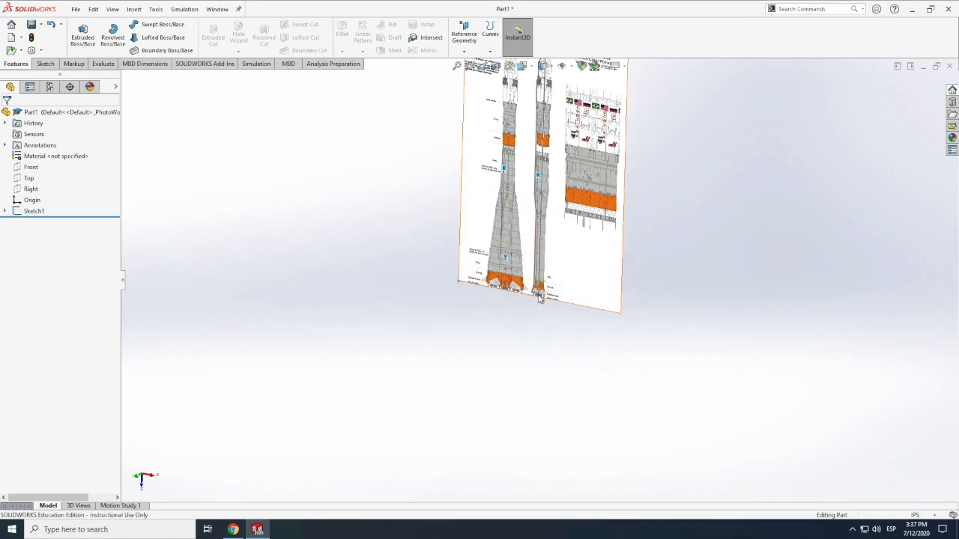
# Step: Add a plane at the slim rocket's base, perpendicular to the axis line through its bottom endpoint
pyautogui.scroll(-1, 539, 297)
pyautogui.scroll(-4, 536, 299)
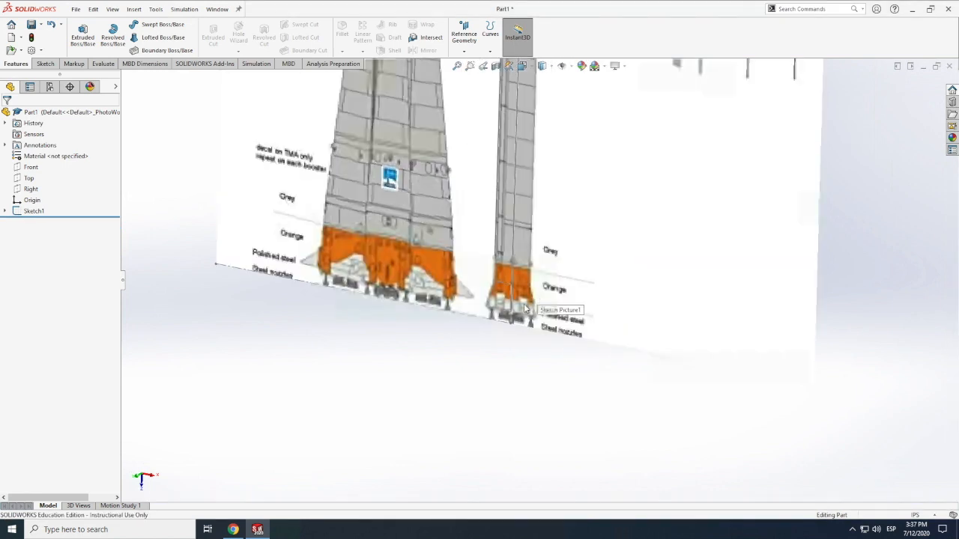
pyautogui.scroll(2, 510, 319)
pyautogui.click(464, 43)
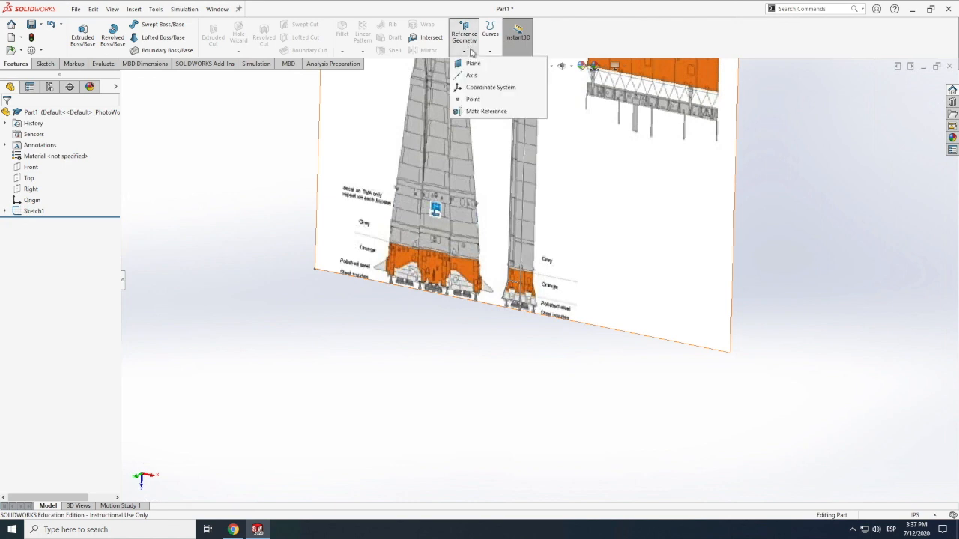
pyautogui.click(473, 65)
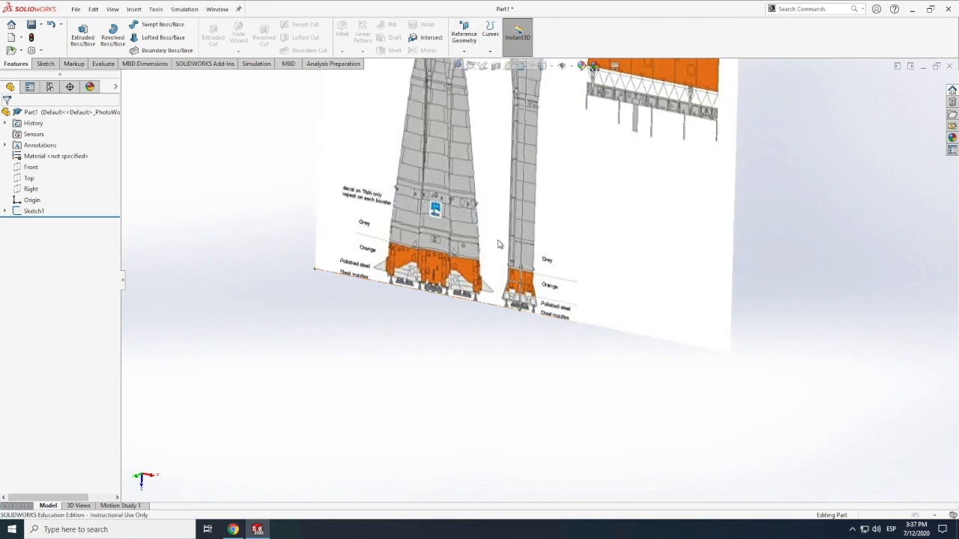
pyautogui.click(522, 307)
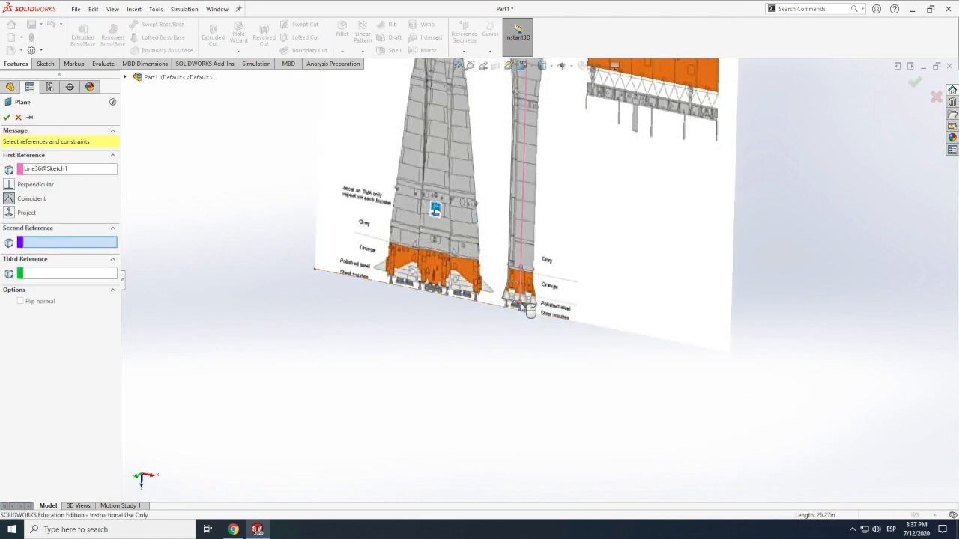
pyautogui.click(520, 305)
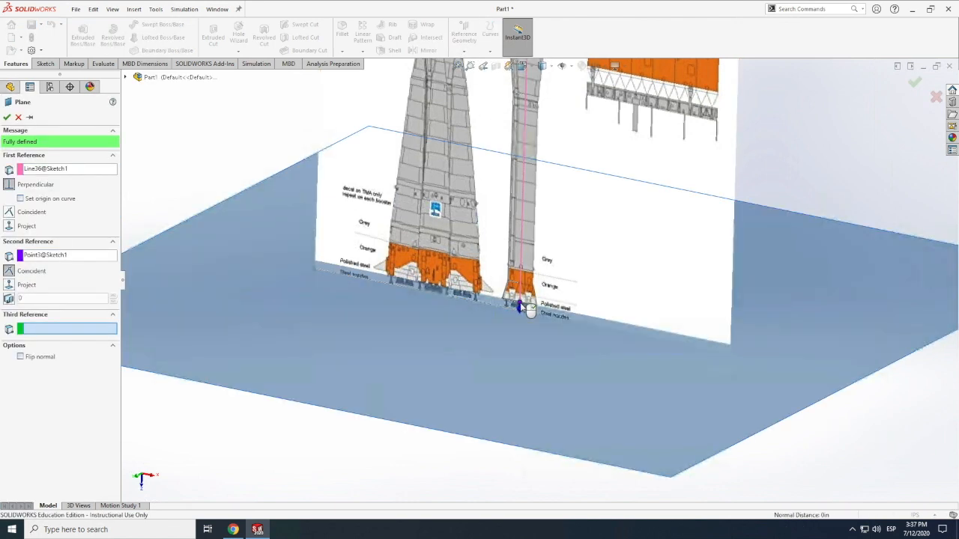
pyautogui.click(7, 118)
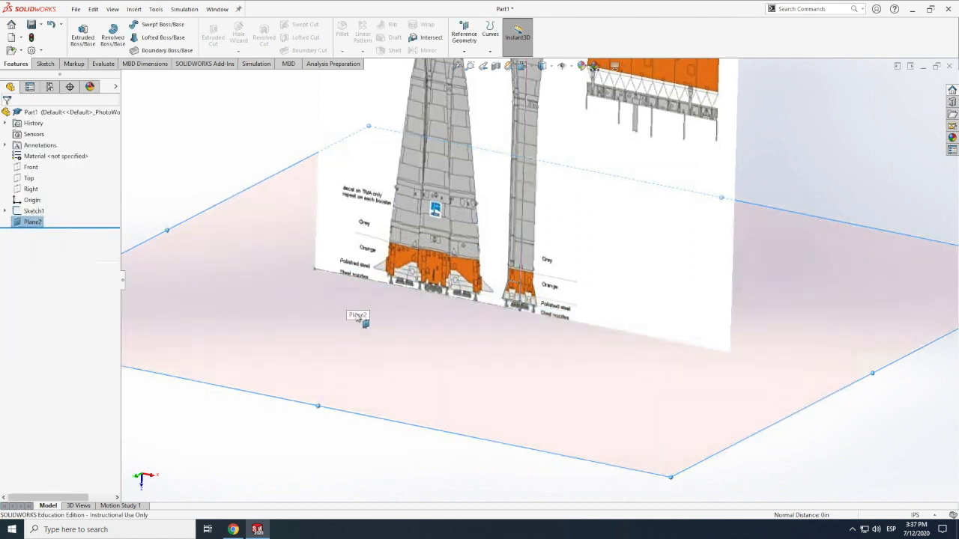
# Step: Add a plane perpendicular to the axis line through the profile point just above the base, removing the base plane from the references
pyautogui.scroll(1, 492, 291)
pyautogui.scroll(3, 526, 289)
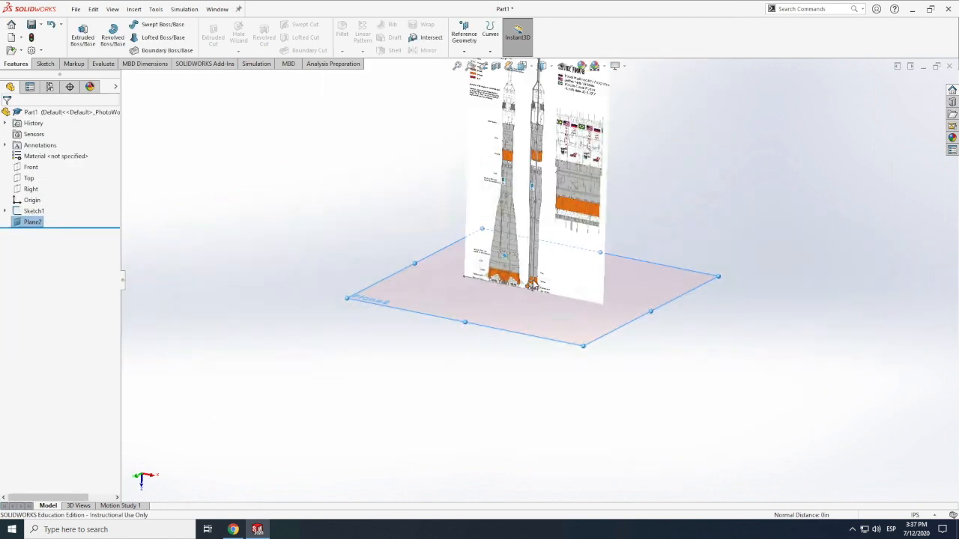
pyautogui.click(471, 34)
pyautogui.click(481, 66)
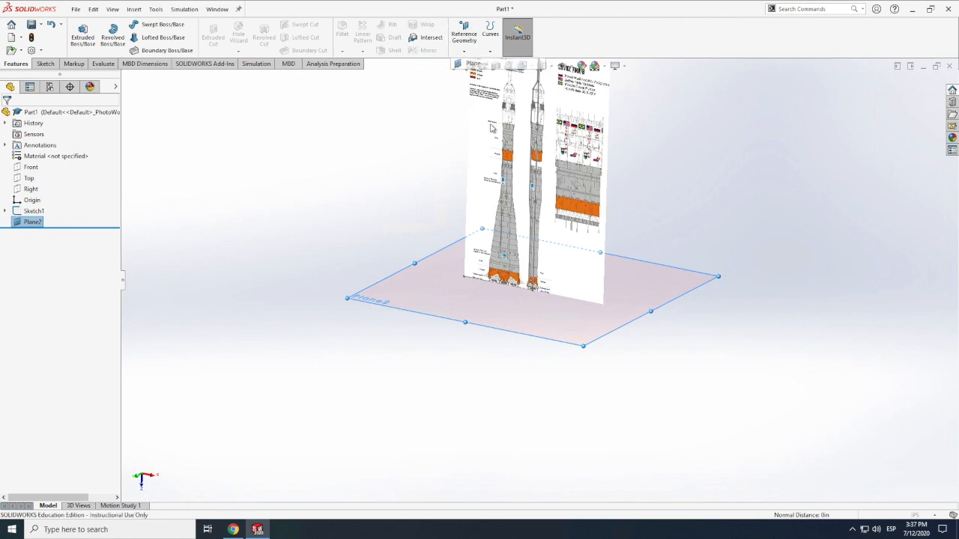
pyautogui.click(539, 283)
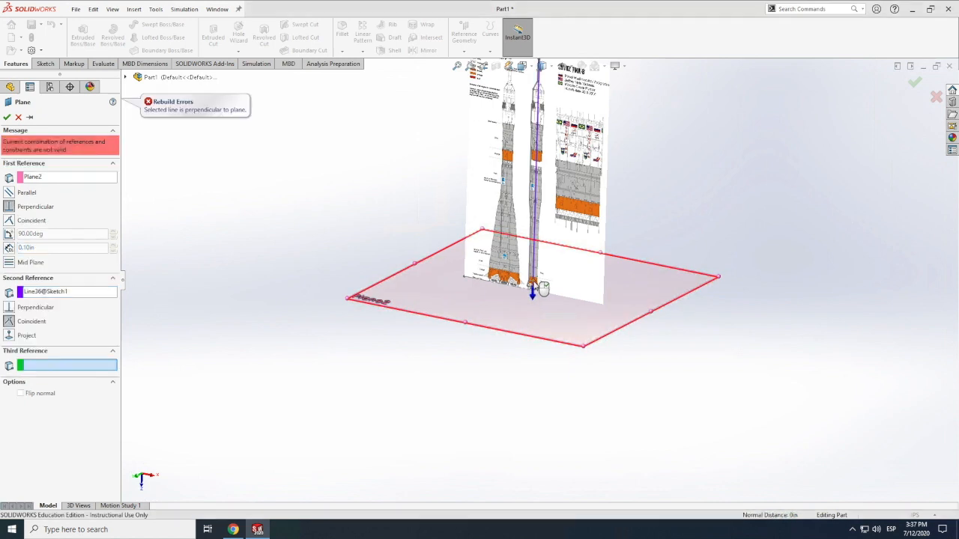
pyautogui.click(543, 288)
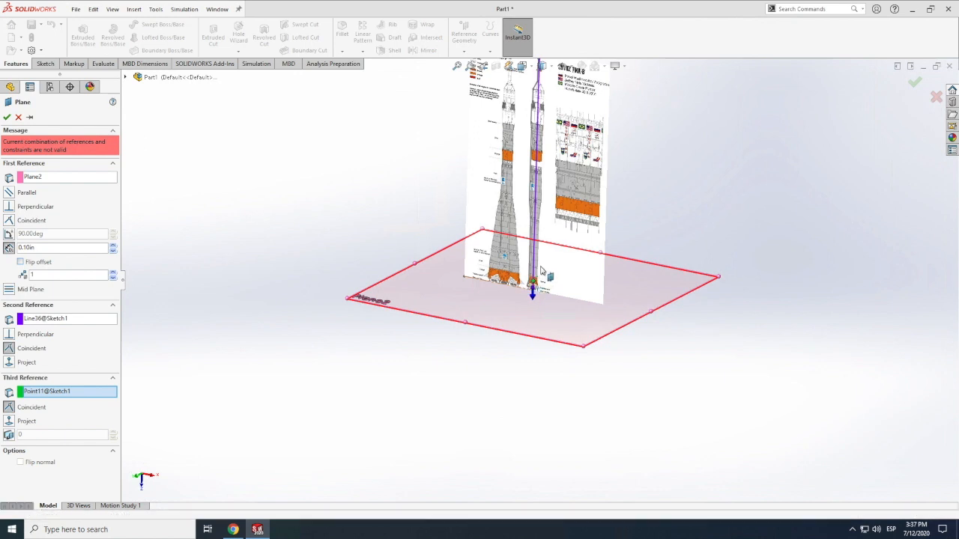
pyautogui.scroll(-1, 541, 271)
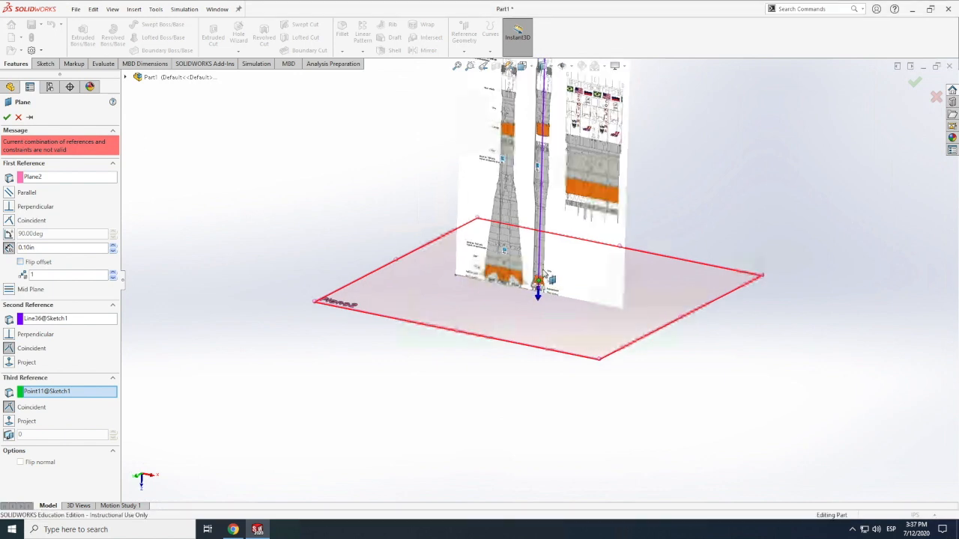
pyautogui.click(41, 177)
pyautogui.press('Delete')
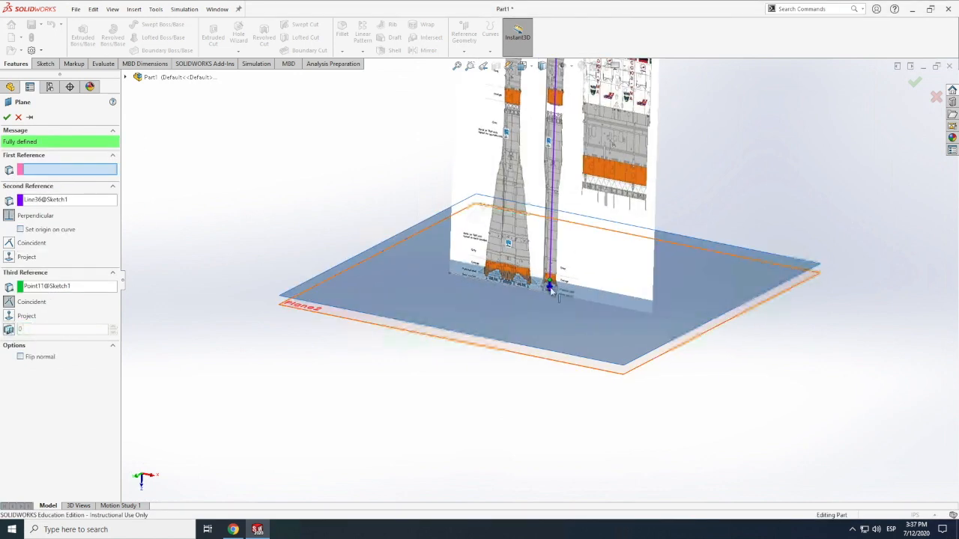
pyautogui.click(7, 118)
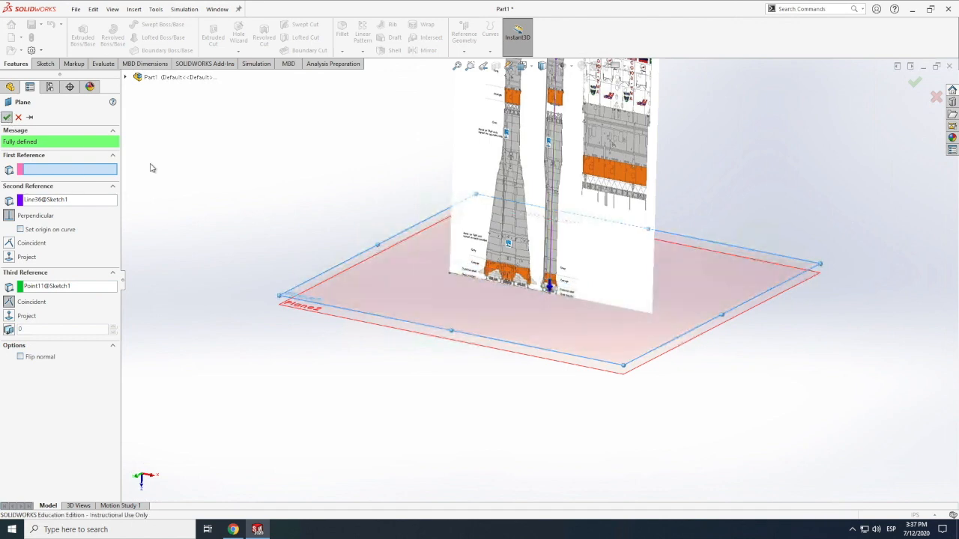
# Step: Add a plane parallel to the one above the base, through the sketch point at the lower end of the widening section
pyautogui.click(463, 37)
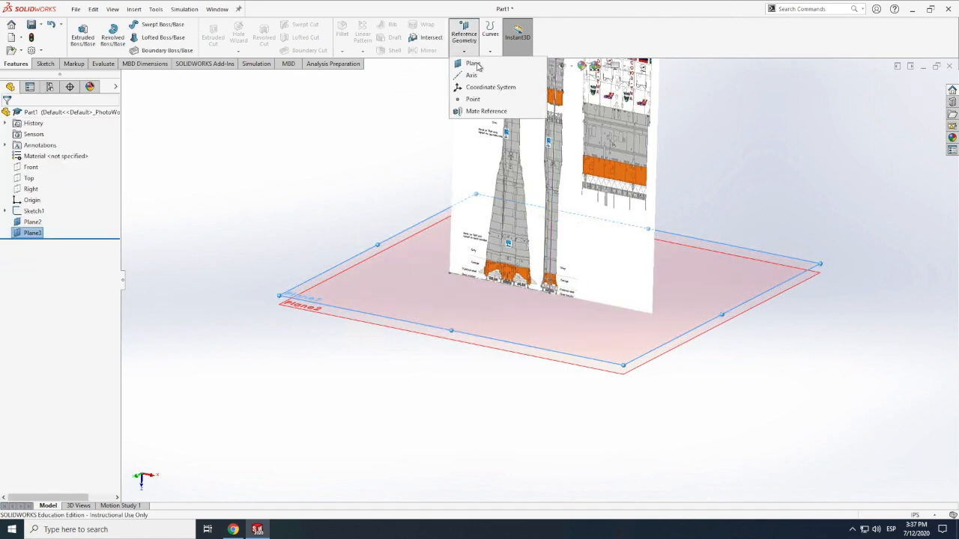
pyautogui.click(553, 192)
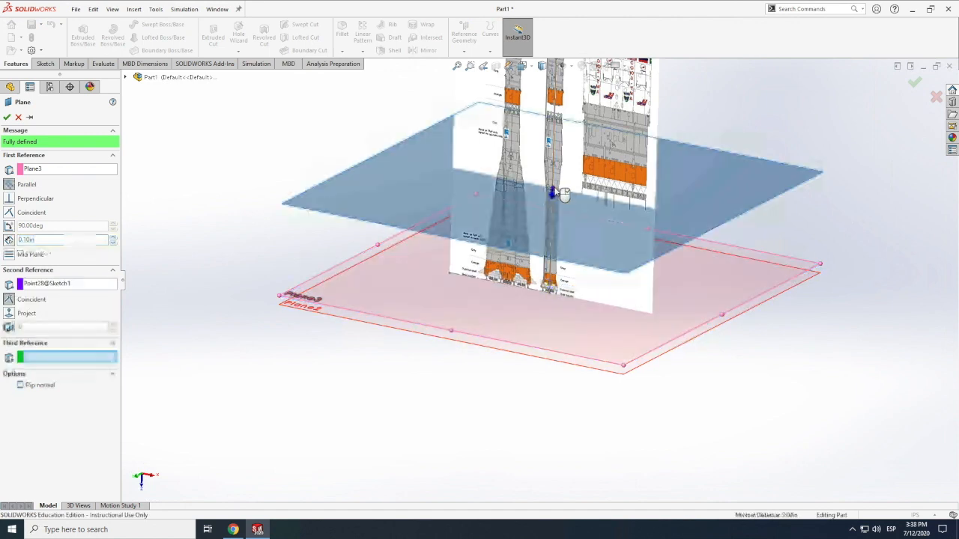
pyautogui.click(7, 118)
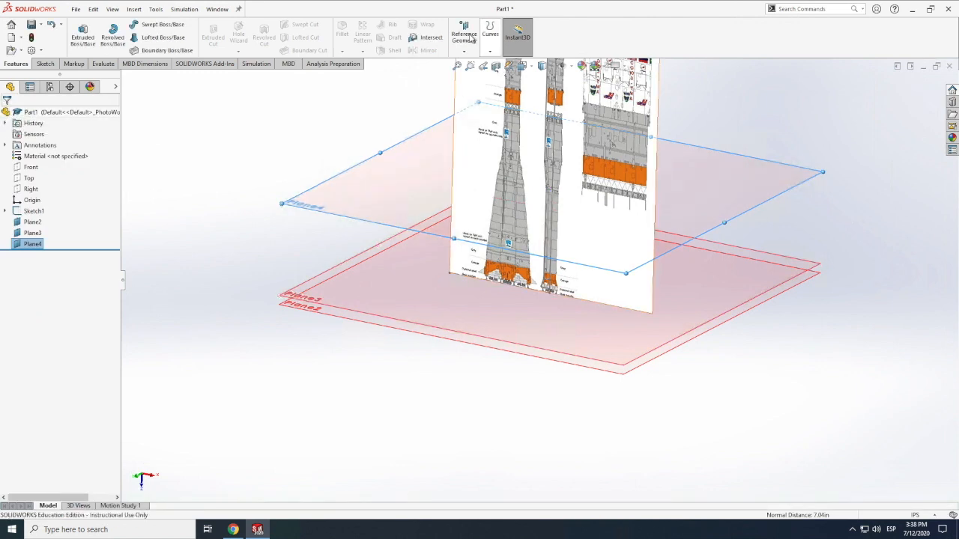
# Step: Add another parallel plane through the sketch point at the upper end of the widening section
pyautogui.click(472, 39)
pyautogui.click(473, 63)
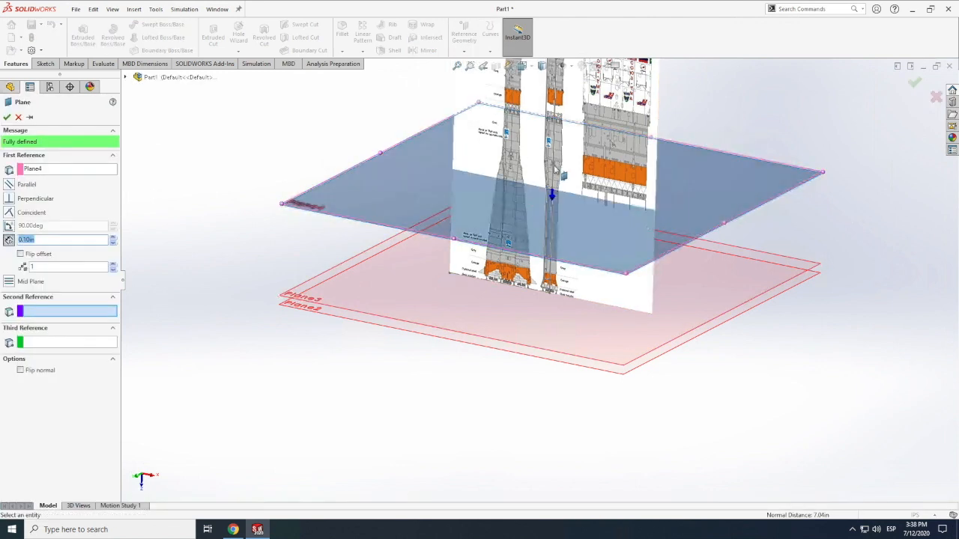
pyautogui.click(554, 166)
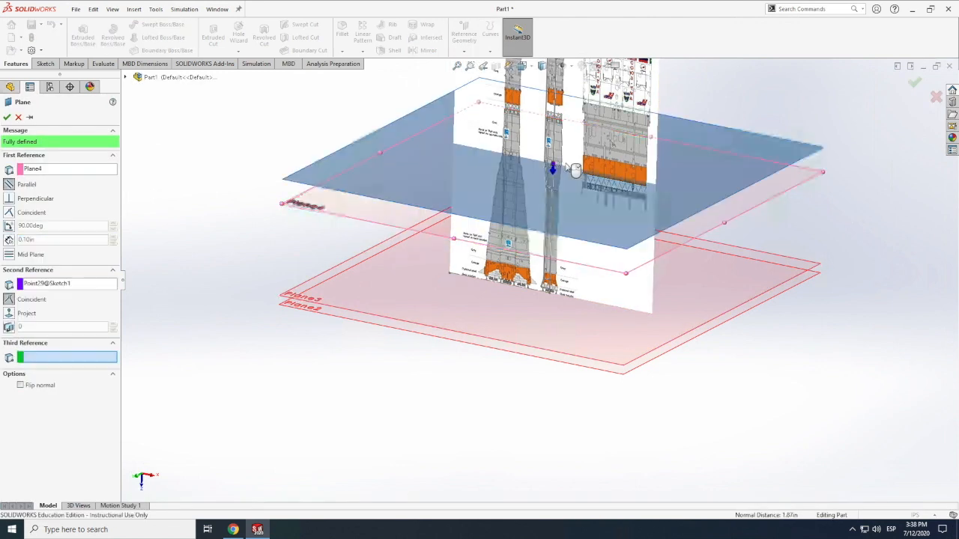
pyautogui.scroll(1, 6, 122)
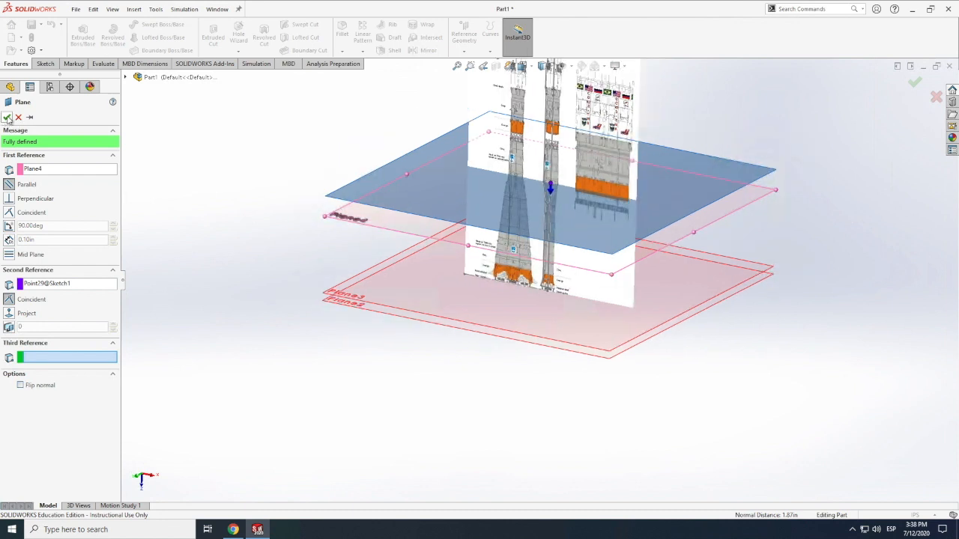
pyautogui.click(6, 118)
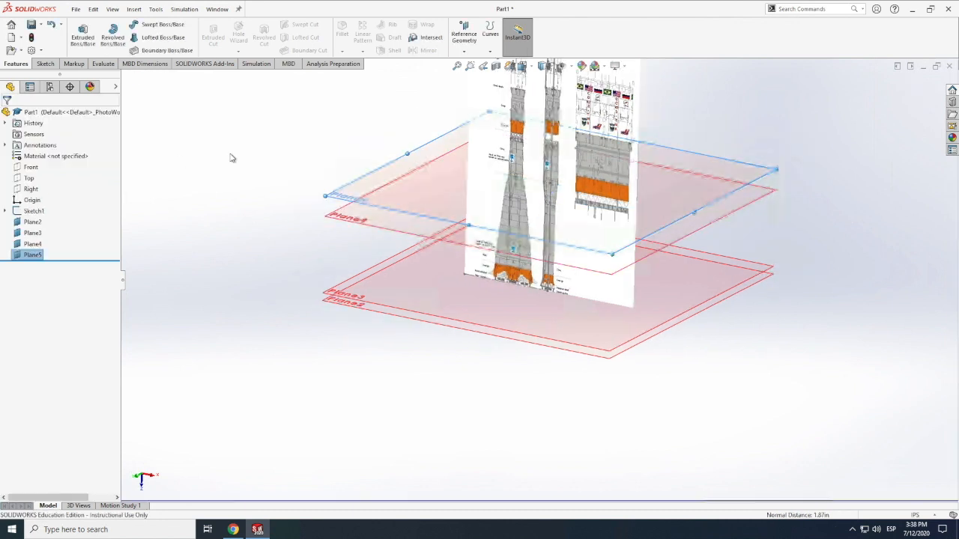
# Step: Revolve the slim rocket's profile sketch 360 degrees about its axis line into a solid body
pyautogui.doubleClick(552, 215)
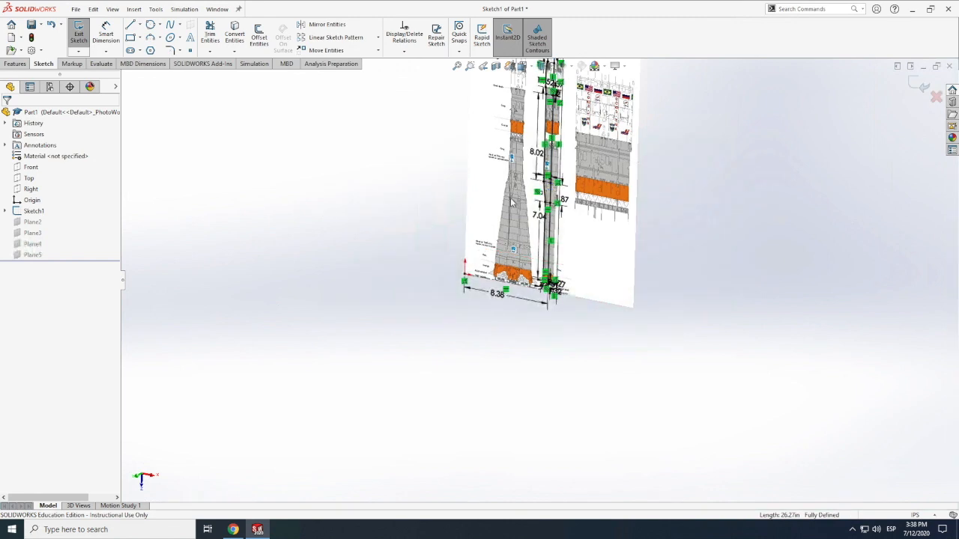
pyautogui.click(15, 64)
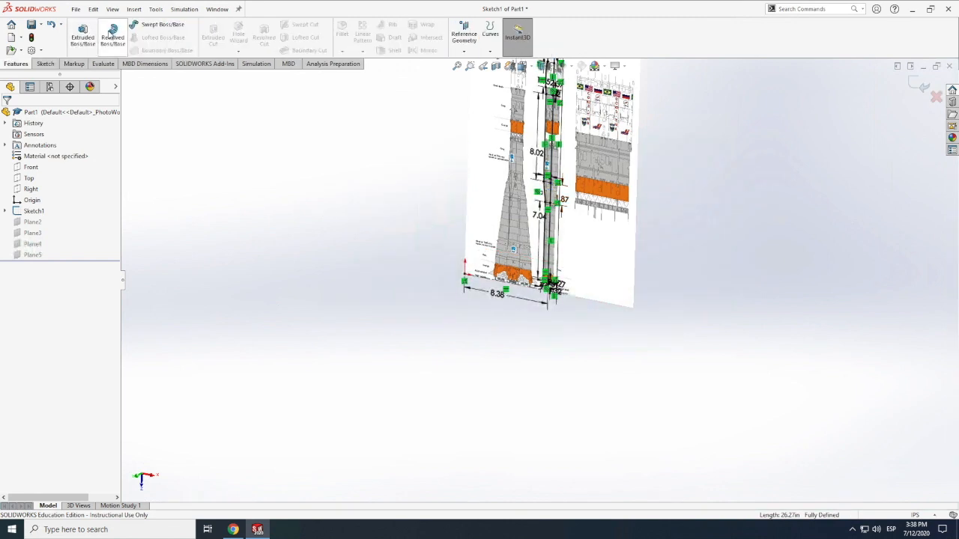
pyautogui.click(111, 34)
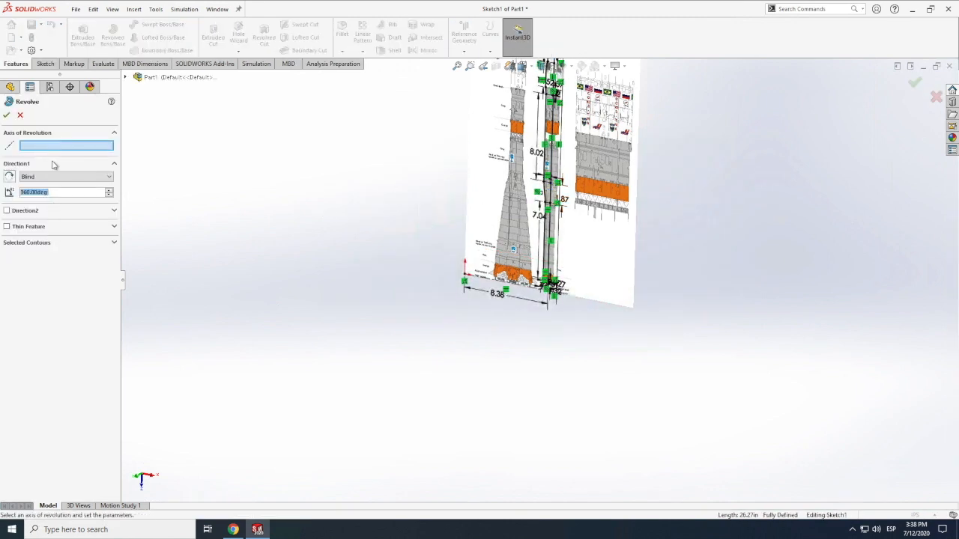
pyautogui.click(554, 161)
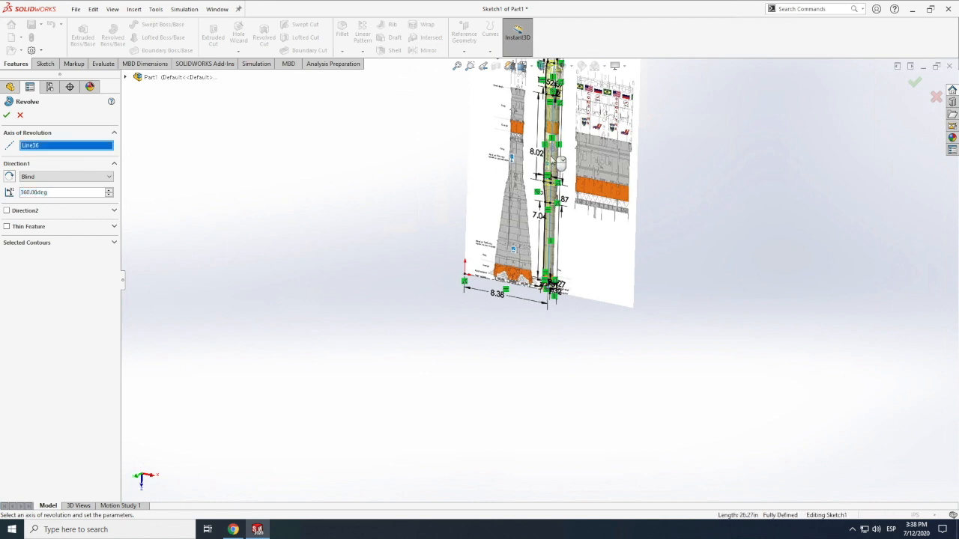
pyautogui.click(7, 115)
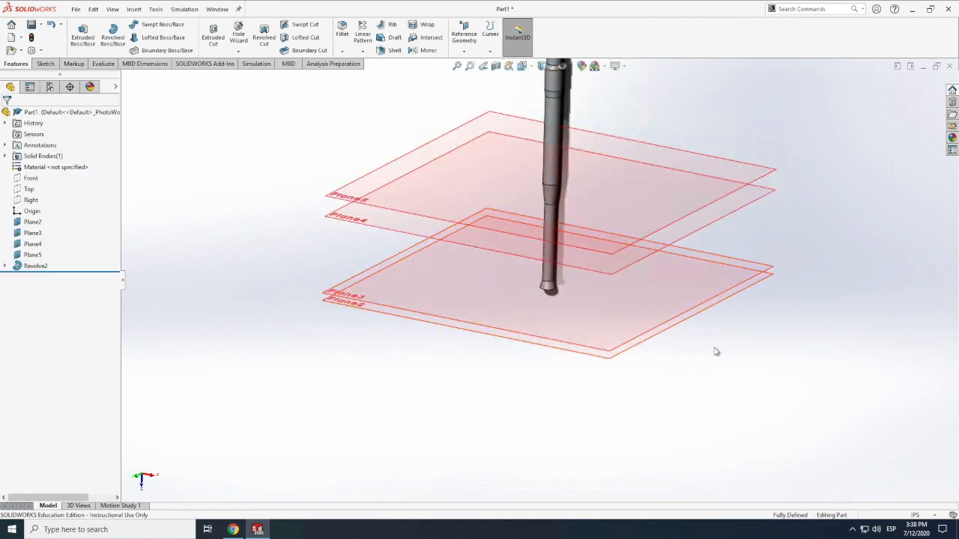
pyautogui.click(112, 9)
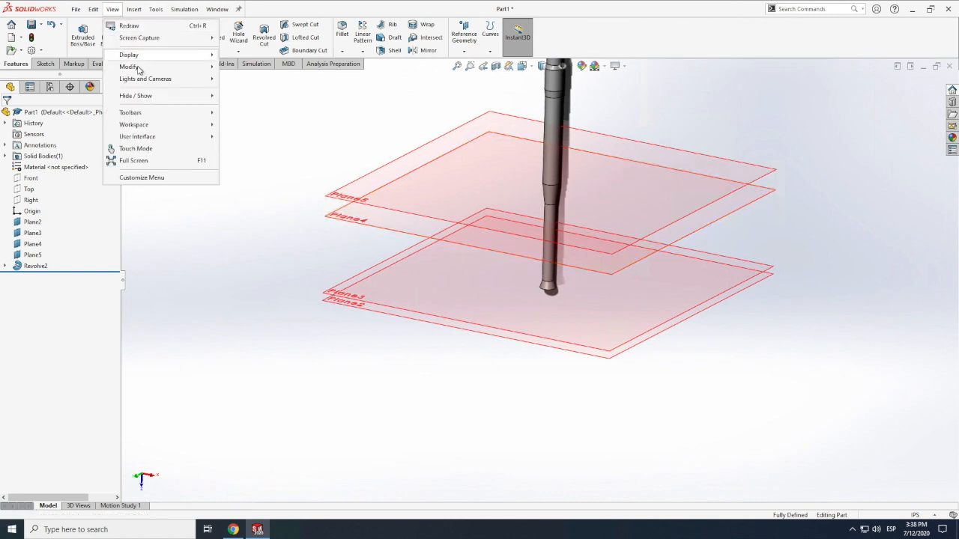
pyautogui.moveTo(129, 67)
pyautogui.click(241, 125)
# Step: Hide Plane3, the reference plane just above the rocket's base
pyautogui.moveTo(539, 263)
pyautogui.mouseDown()
pyautogui.moveTo(552, 274)
pyautogui.moveTo(569, 270)
pyautogui.moveTo(533, 294)
pyautogui.moveTo(546, 288)
pyautogui.mouseUp()
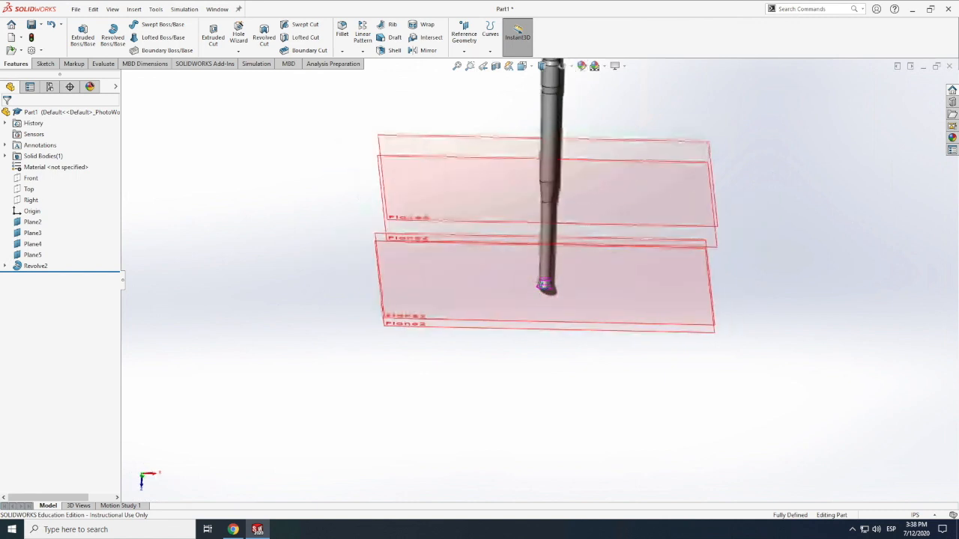
pyautogui.scroll(-3, 541, 283)
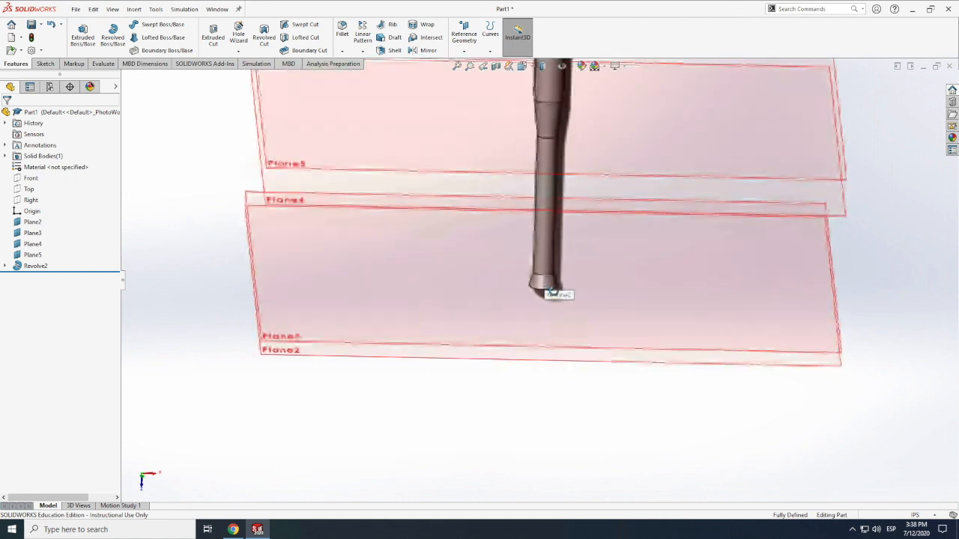
pyautogui.moveTo(330, 304); pyautogui.dragTo(269, 318)
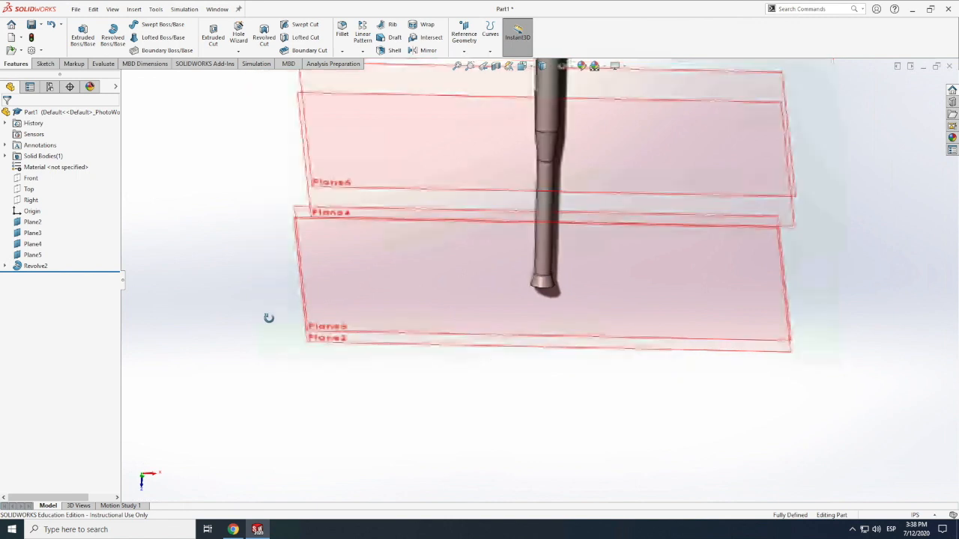
pyautogui.click(314, 329)
pyautogui.press('Escape')
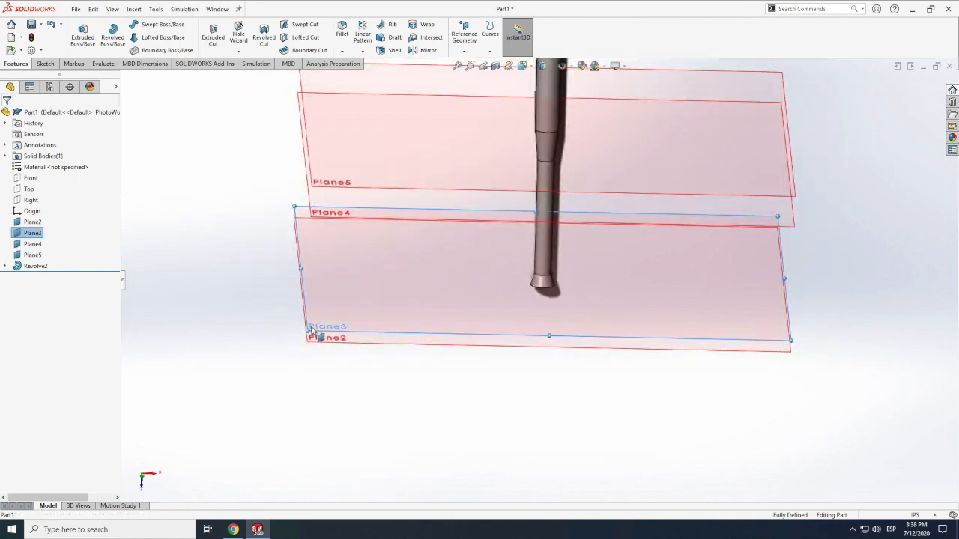
pyautogui.scroll(8, 318, 334)
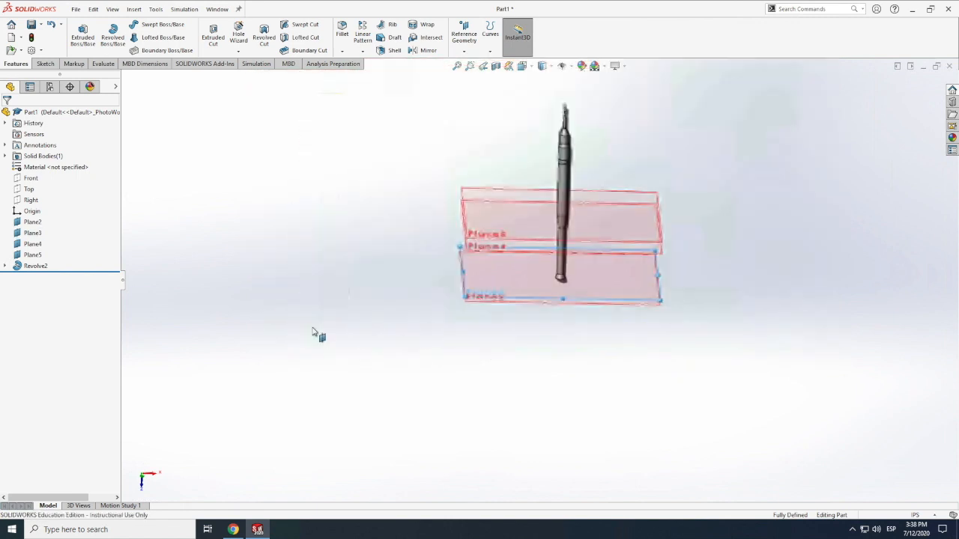
pyautogui.rightClick(33, 234)
pyautogui.click(58, 219)
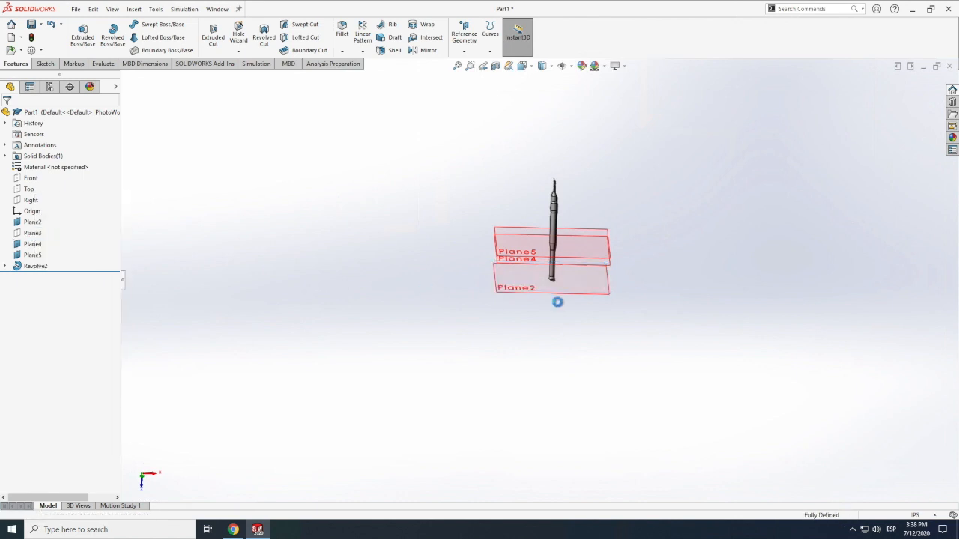
# Step: Start a sketch on the base plane and draw a horizontal centerline from the rocket's axis to the flared base's outer edge
pyautogui.scroll(-4, 550, 277)
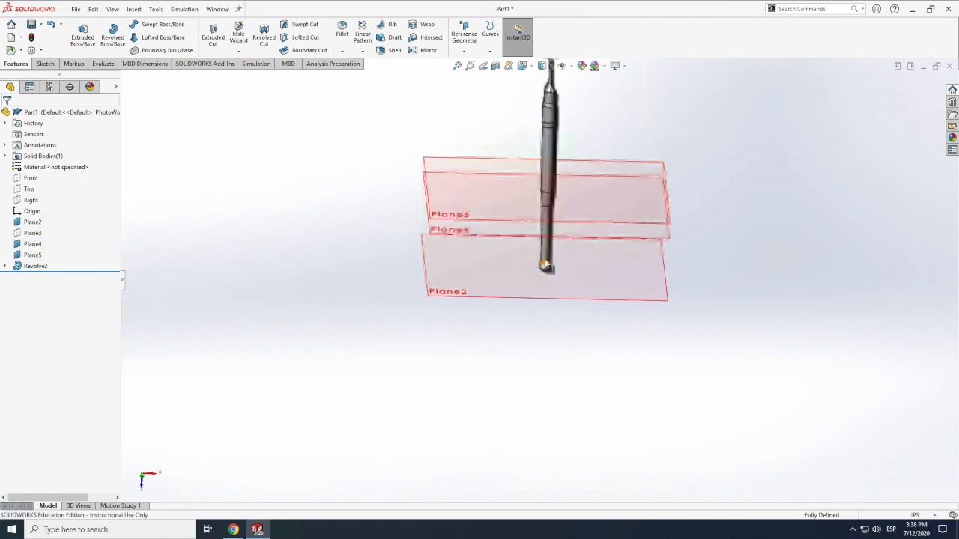
pyautogui.scroll(-4, 545, 265)
pyautogui.click(45, 64)
pyautogui.click(79, 34)
pyautogui.click(419, 321)
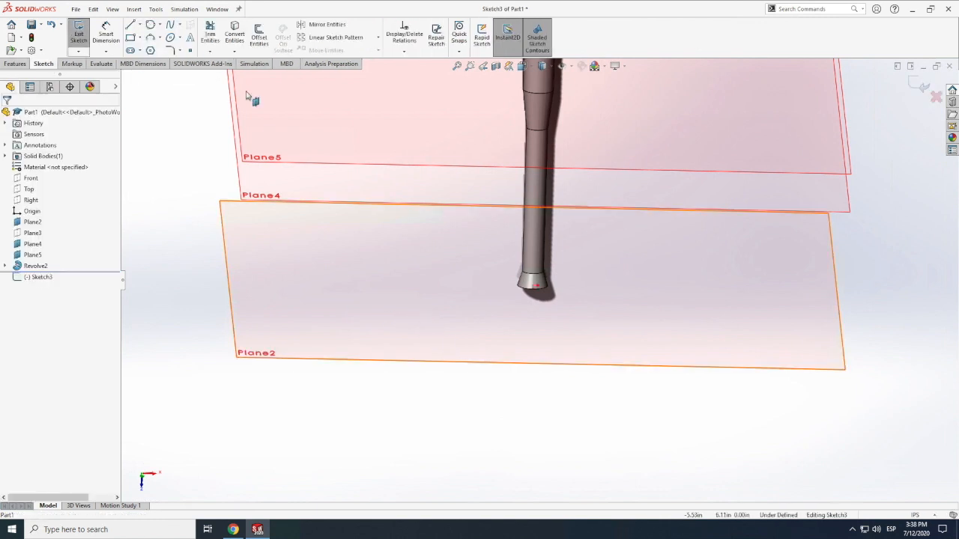
pyautogui.click(140, 25)
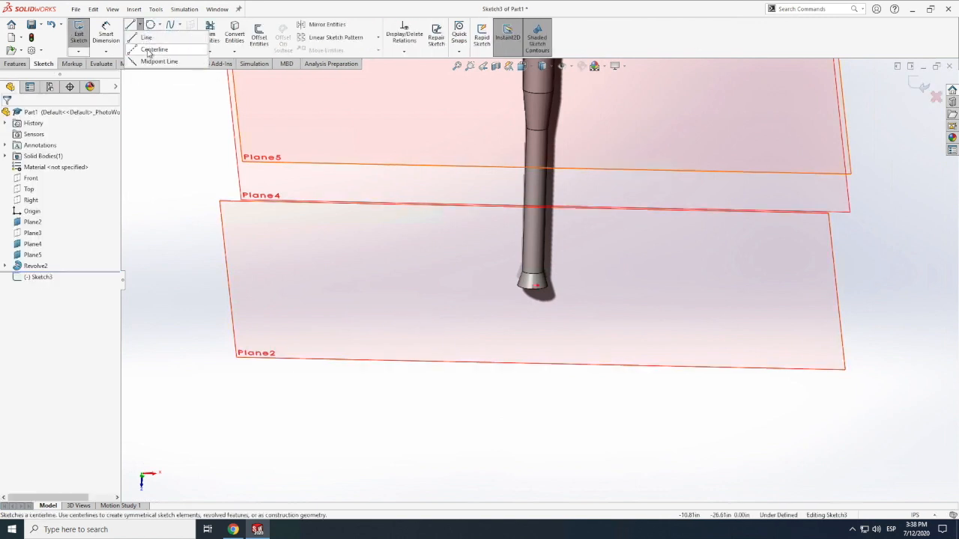
pyautogui.click(153, 48)
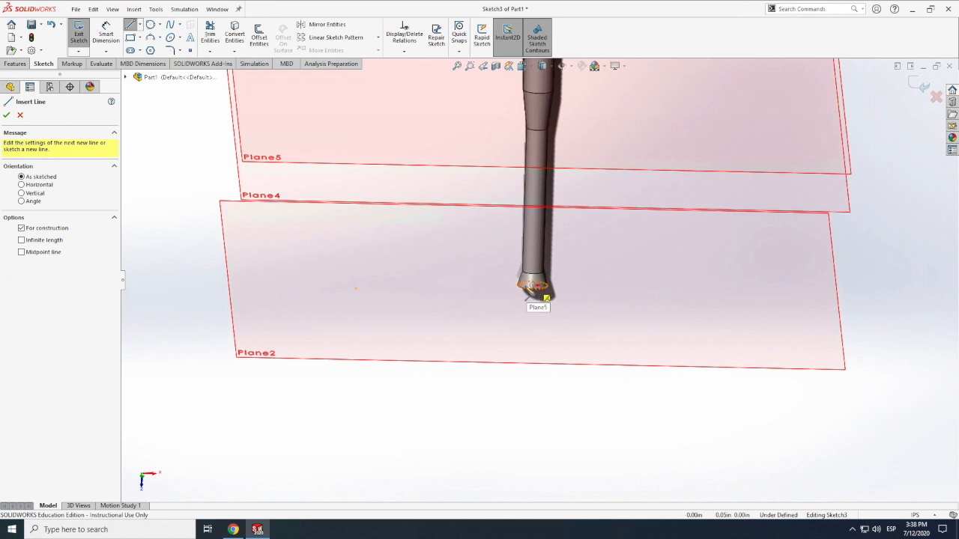
pyautogui.click(535, 286)
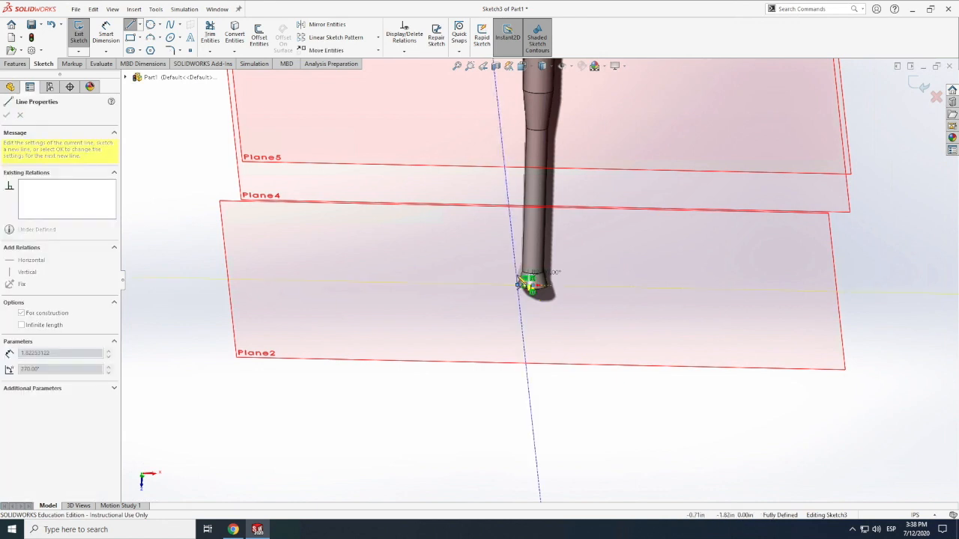
pyautogui.scroll(-5, 525, 284)
pyautogui.press('Escape')
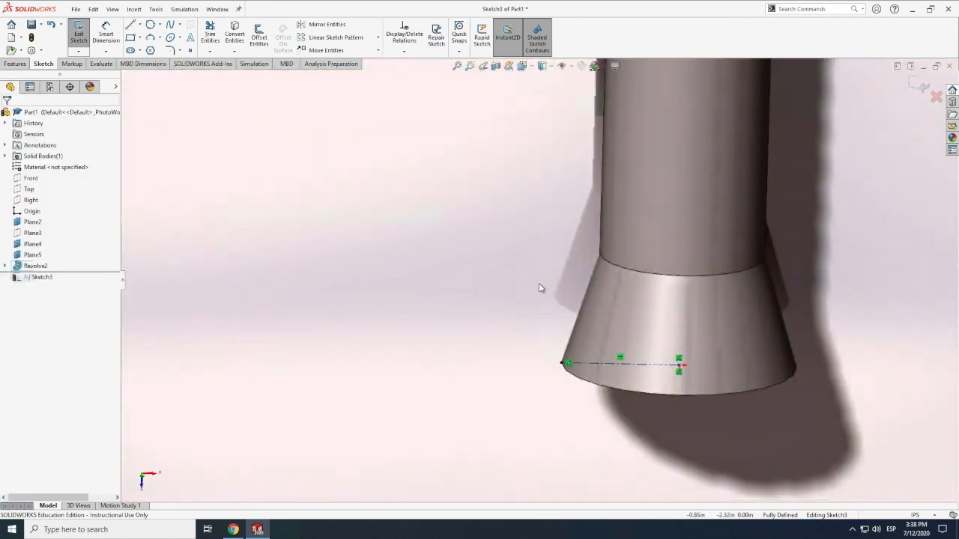
# Step: Draw a short horizontal centerline outward from the base's edge, in line with the first centerline
pyautogui.click(139, 24)
pyautogui.click(154, 44)
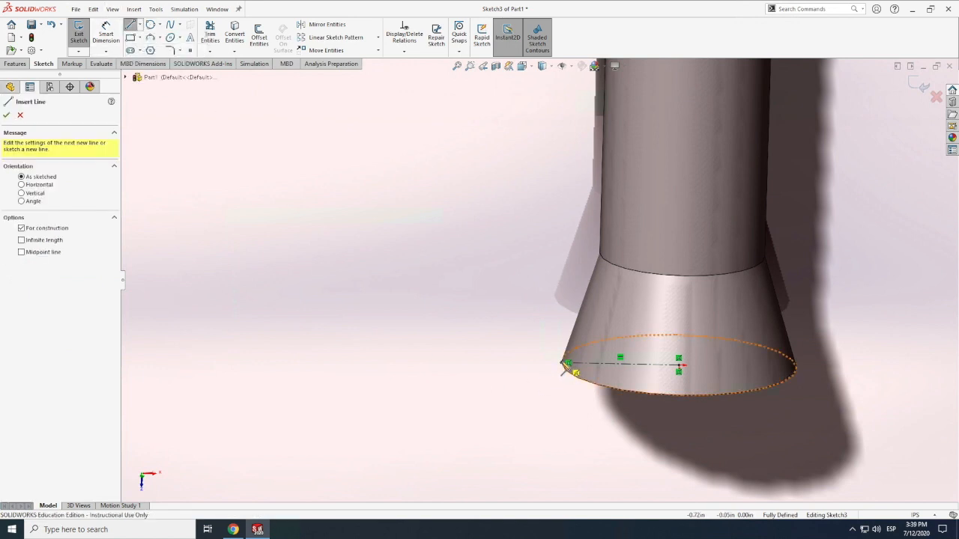
pyautogui.click(564, 364)
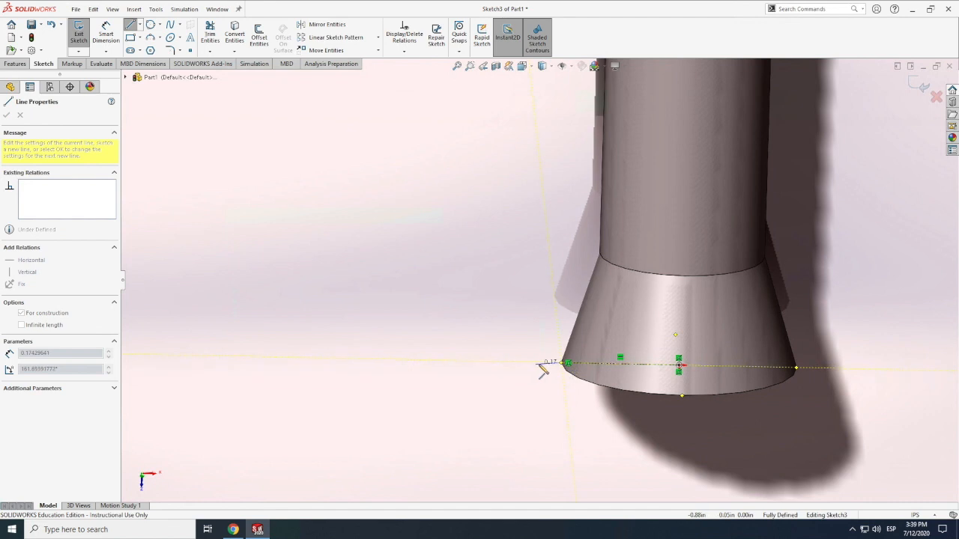
pyautogui.click(541, 364)
pyautogui.press('Escape')
# Step: Continue from the short centerline's outer end with another horizontal centerline about 1 in long
pyautogui.click(140, 25)
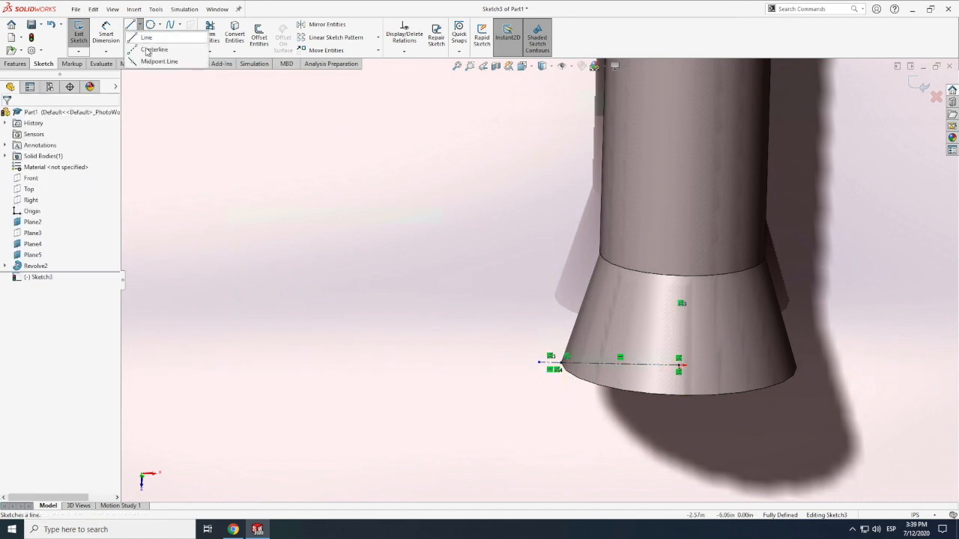
pyautogui.click(159, 44)
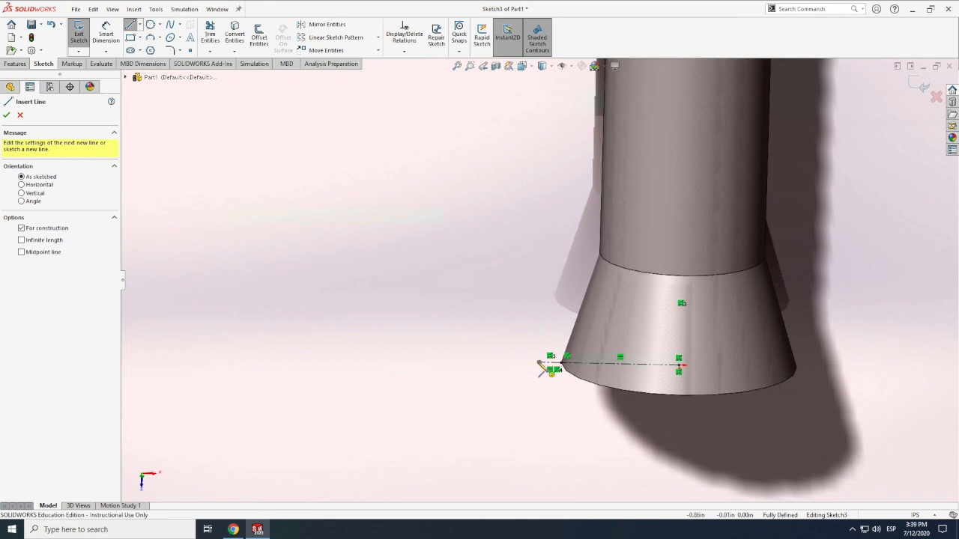
pyautogui.click(540, 365)
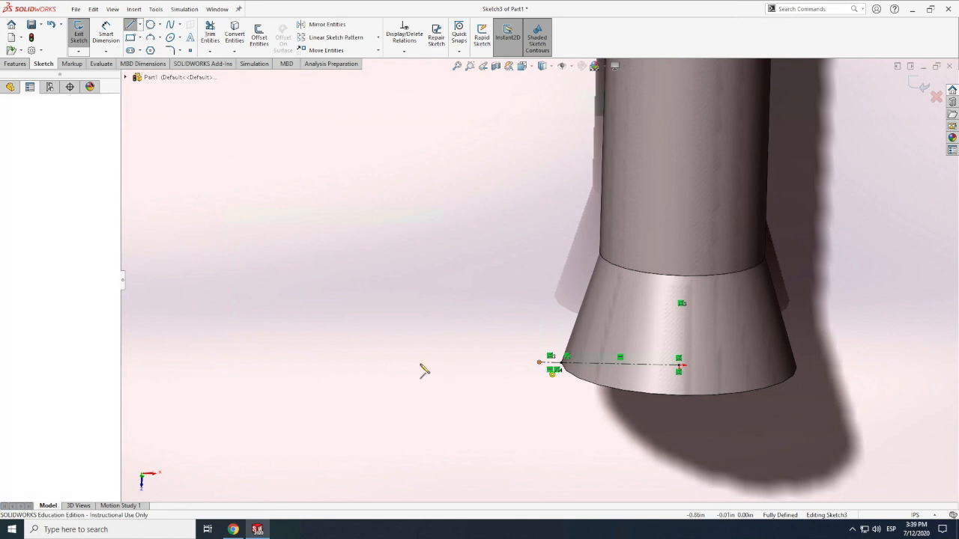
pyautogui.click(376, 359)
pyautogui.press('Escape')
# Step: Dimension the outermost centerline to a length of 0.72 in
pyautogui.click(111, 36)
pyautogui.scroll(-1, 401, 362)
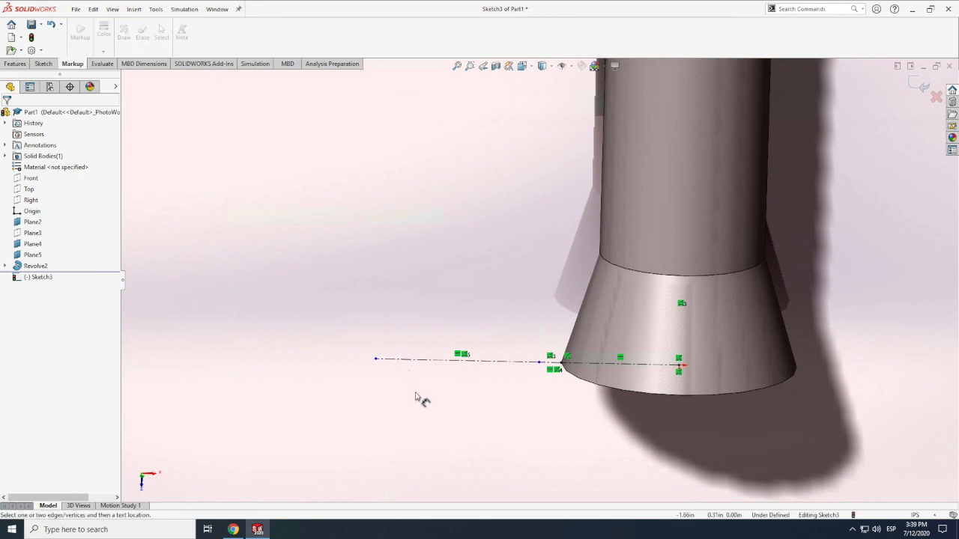
pyautogui.click(480, 363)
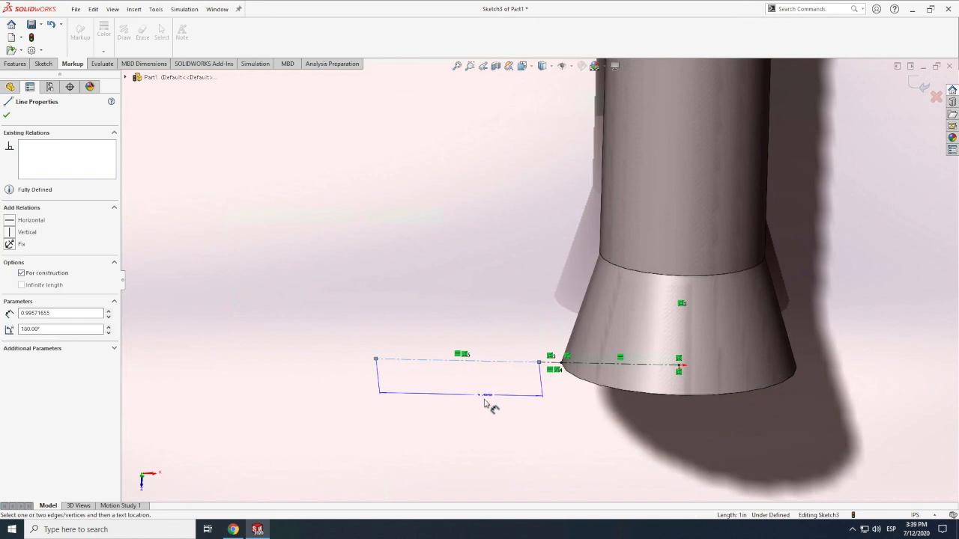
pyautogui.click(467, 406)
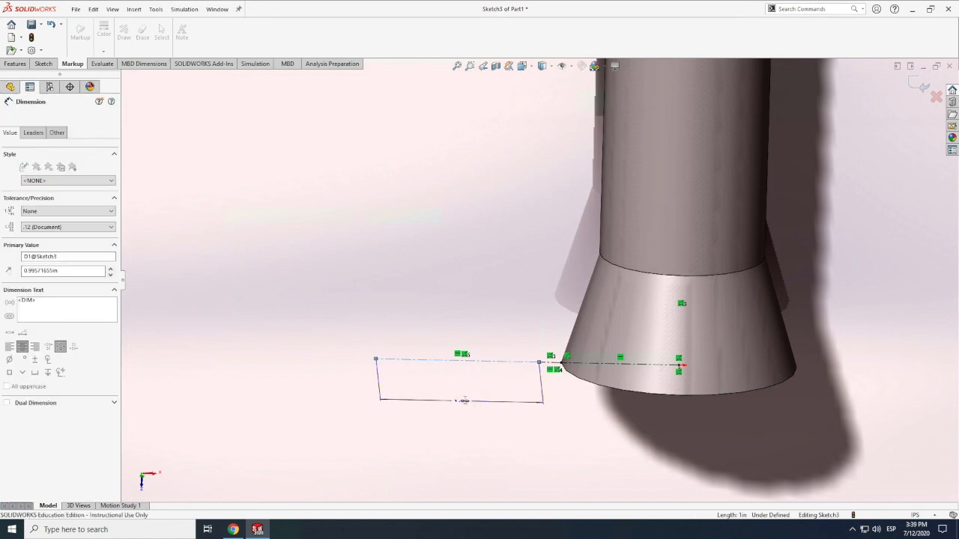
pyautogui.write('0.')
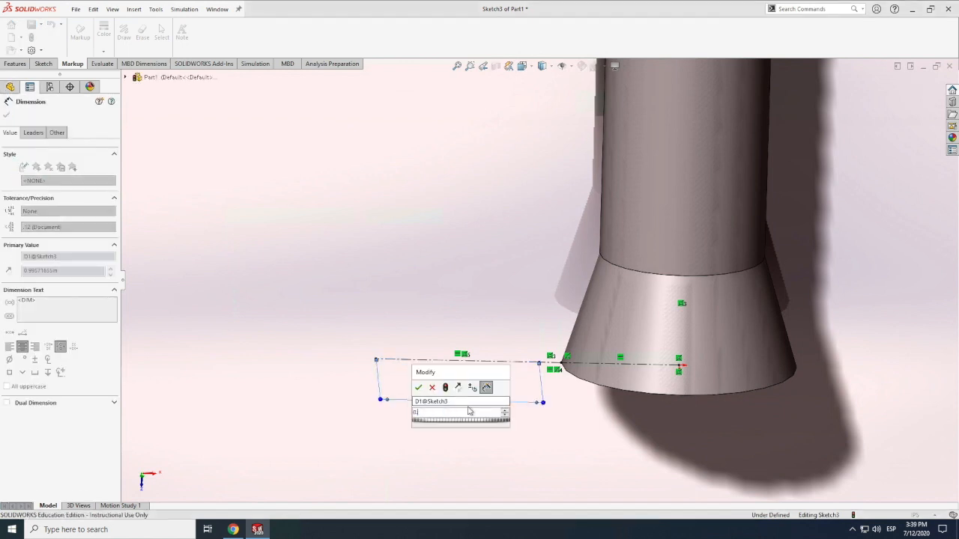
pyautogui.write('72')
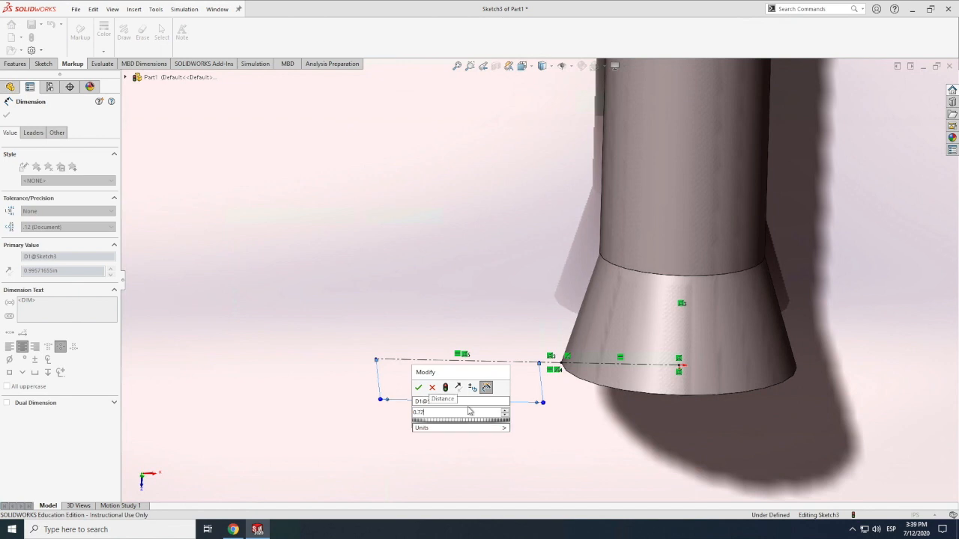
pyautogui.press('Return')
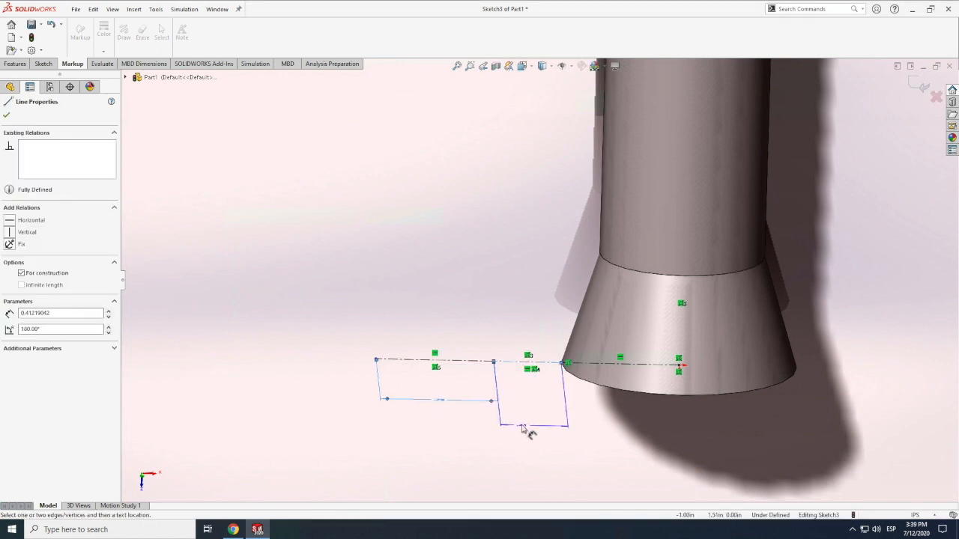
# Step: Dimension the short centerline next to the base's edge to 0.05 in
pyautogui.click(525, 429)
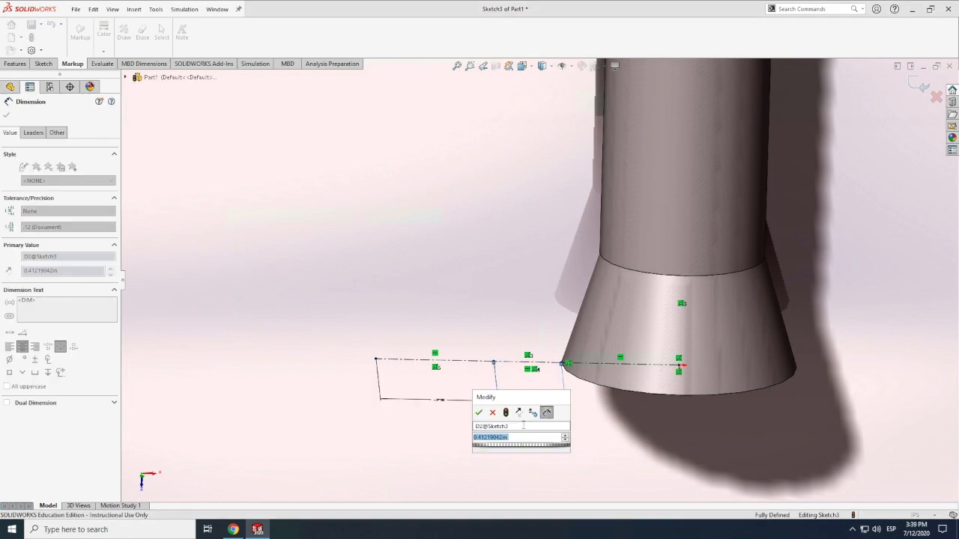
pyautogui.write('0.05')
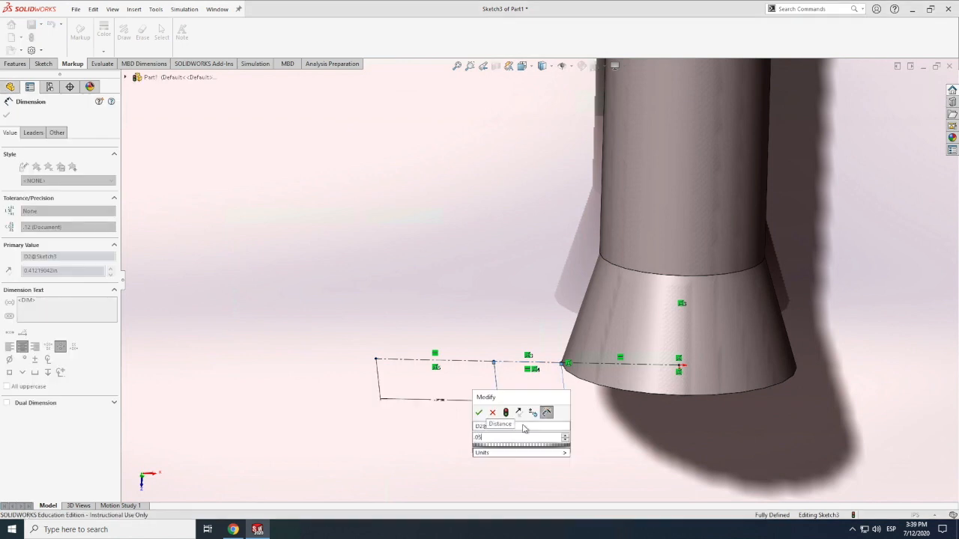
pyautogui.press('Return')
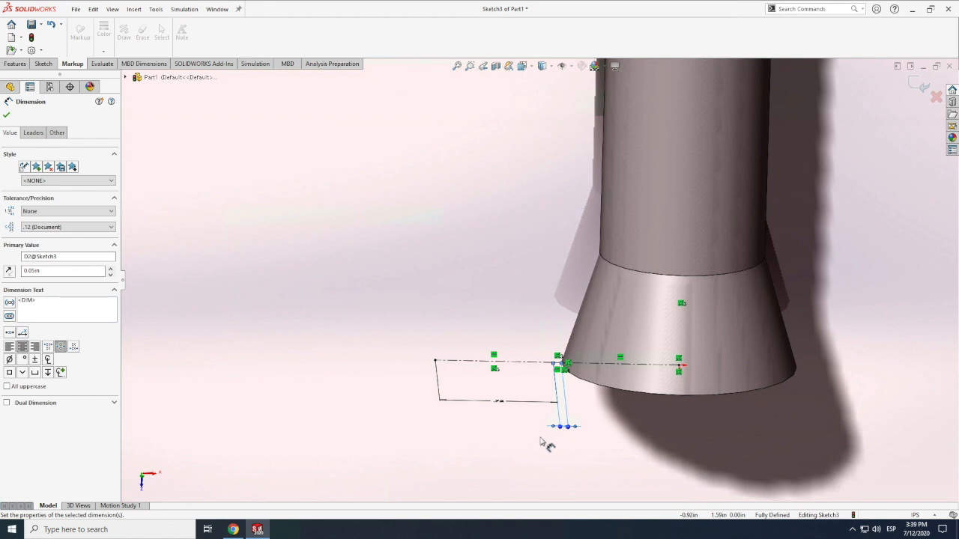
pyautogui.press('Escape')
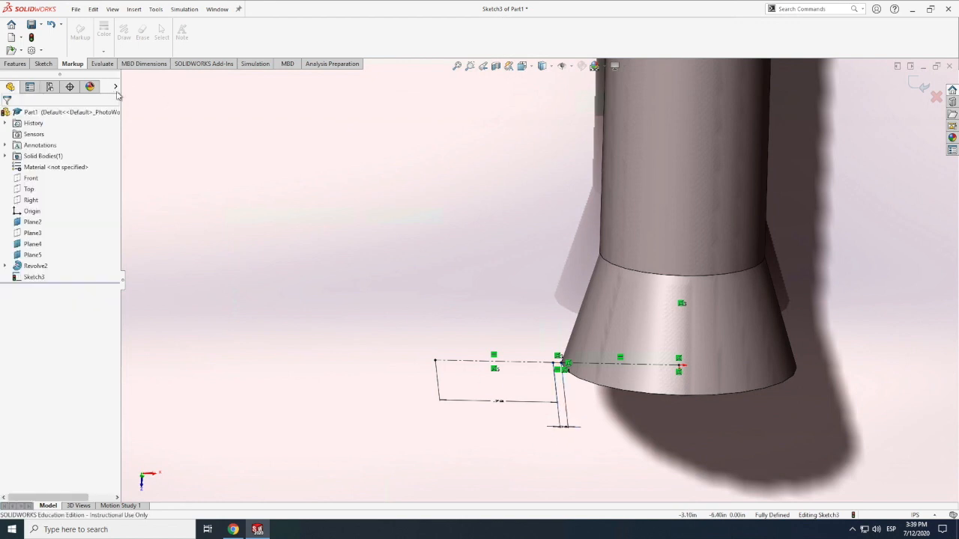
# Step: Draw a 0.72 in radius circle centred on the outermost centerline's outer end, reaching its inner end, and exit the sketch
pyautogui.click(39, 65)
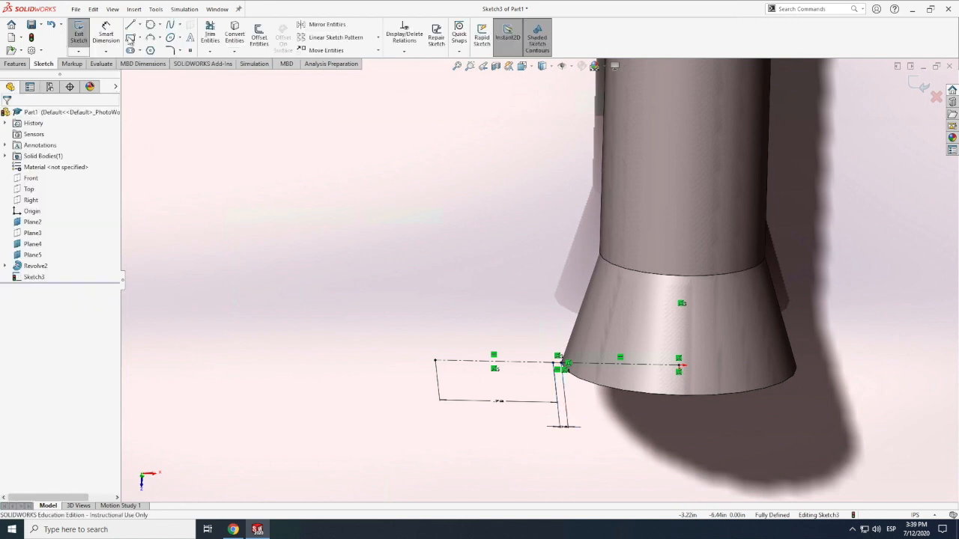
pyautogui.click(160, 25)
pyautogui.click(168, 39)
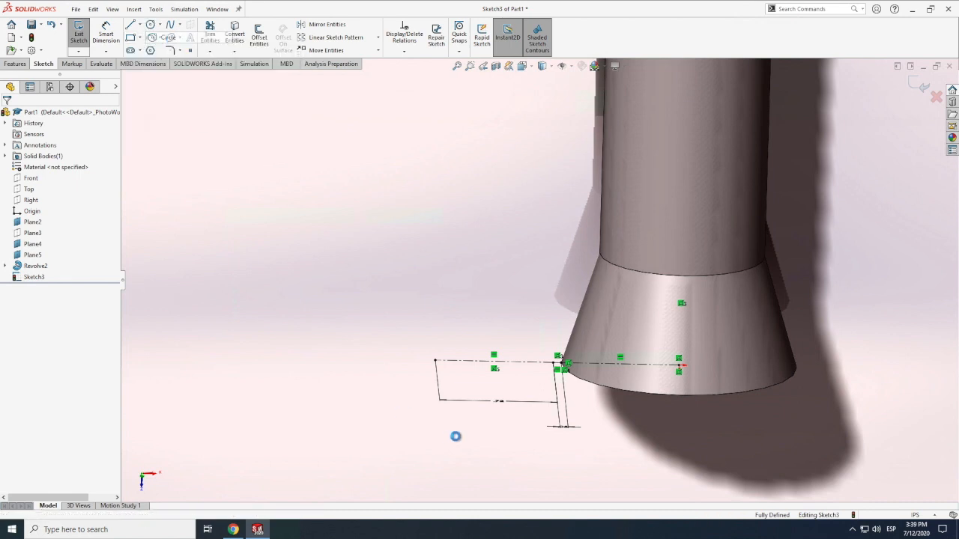
pyautogui.click(435, 361)
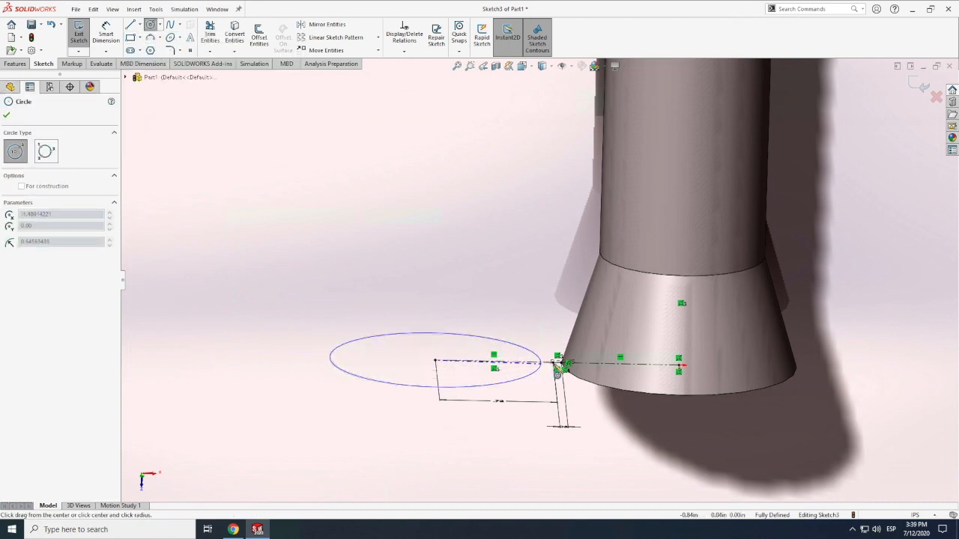
pyautogui.click(558, 365)
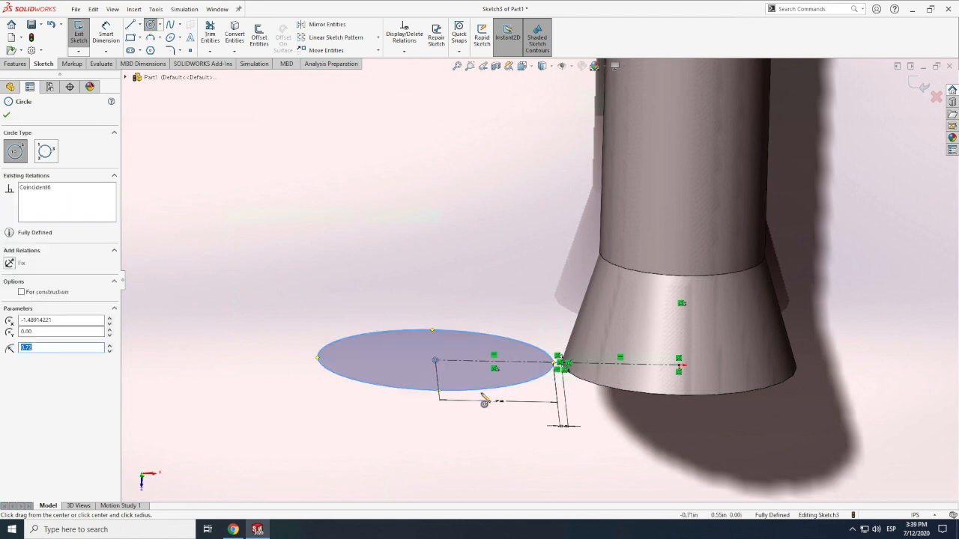
pyautogui.scroll(11, 482, 394)
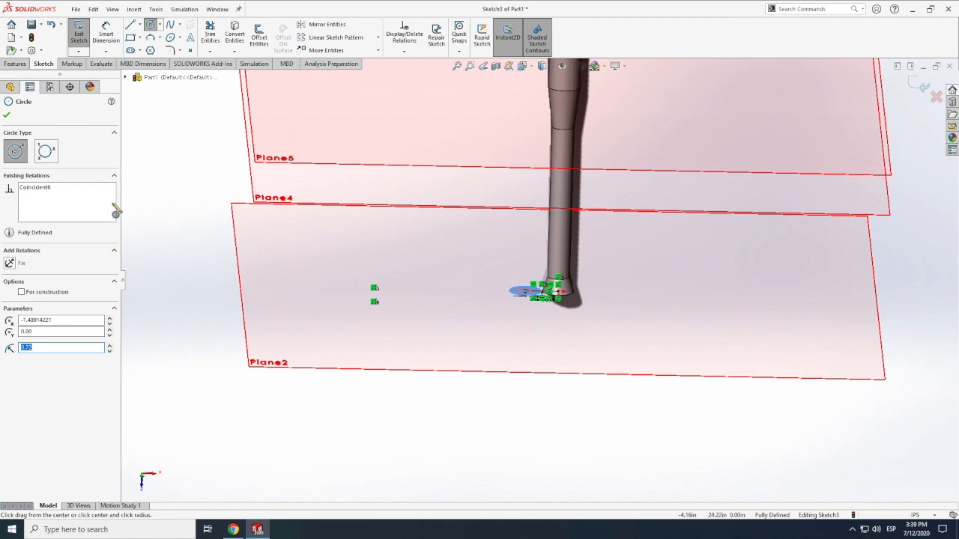
pyautogui.click(78, 33)
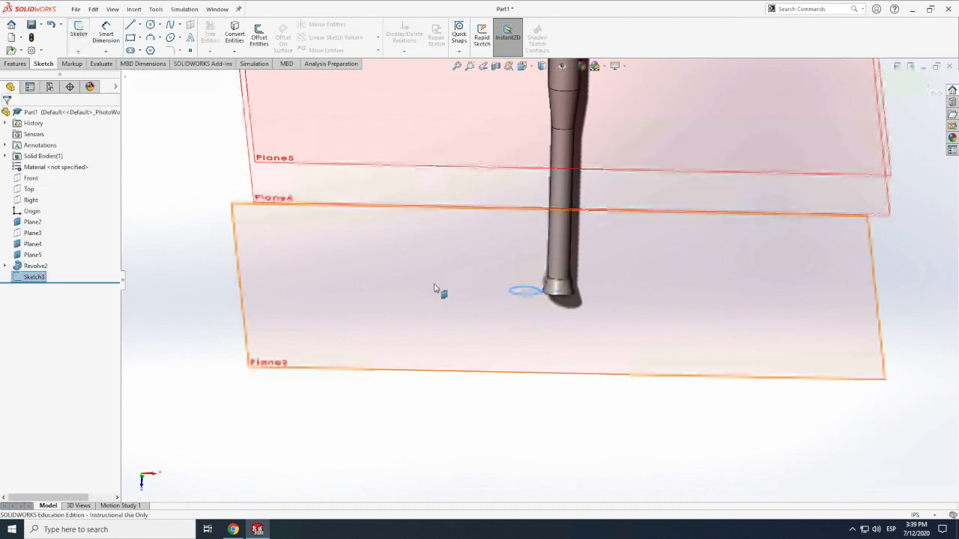
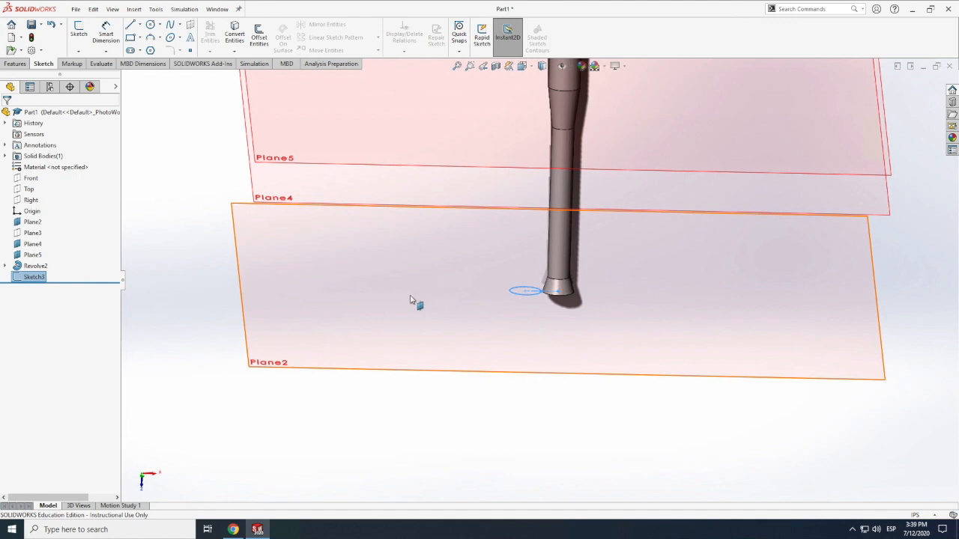
pyautogui.click(196, 164)
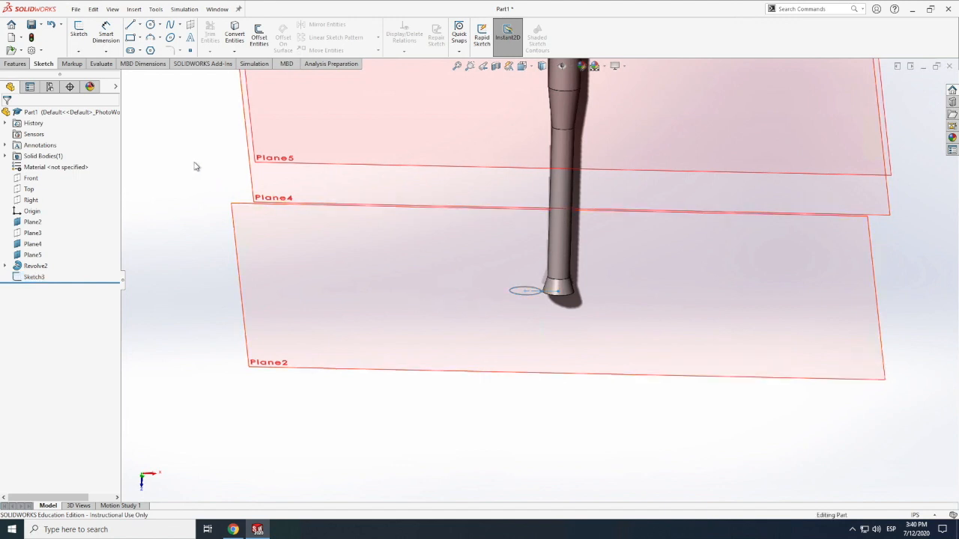
pyautogui.scroll(-1, 209, 180)
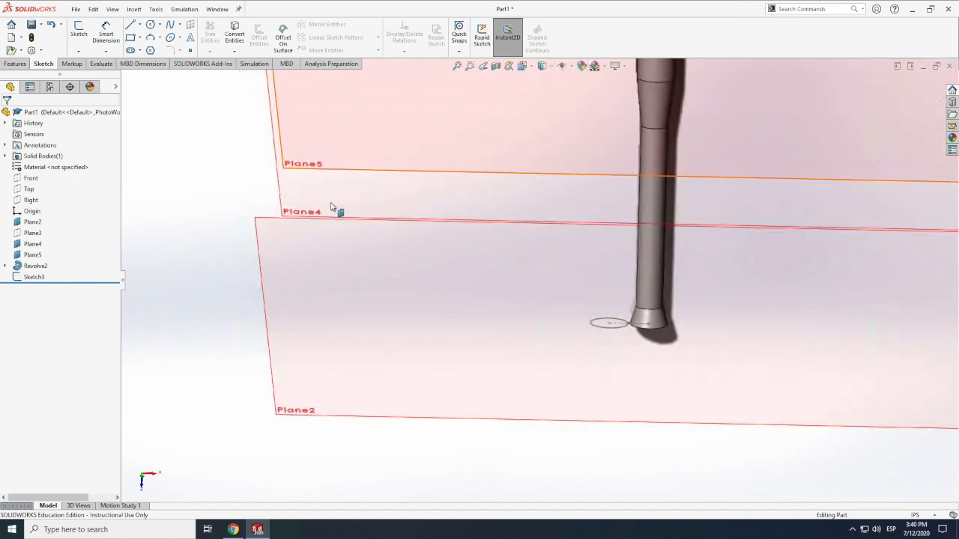
pyautogui.click(72, 64)
pyautogui.click(80, 38)
pyautogui.click(43, 63)
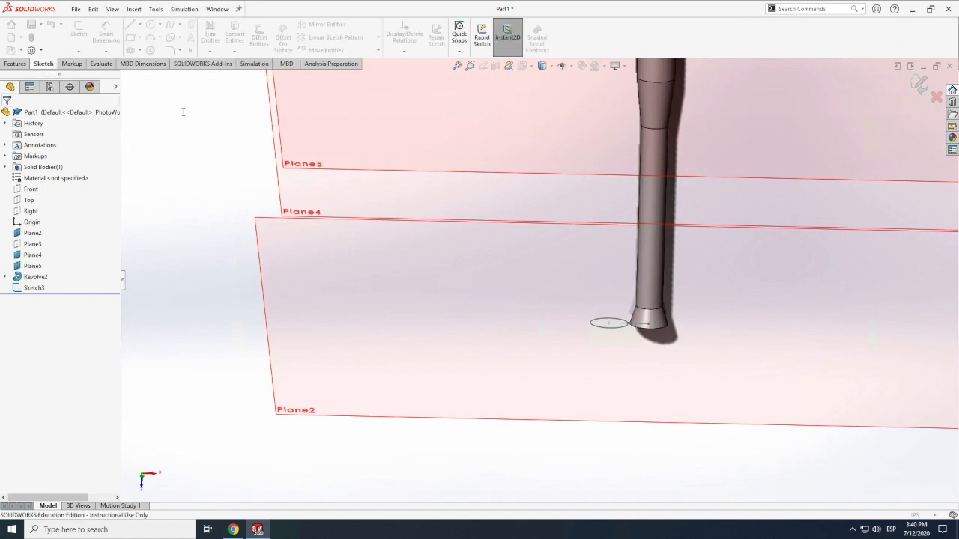
pyautogui.press('Escape')
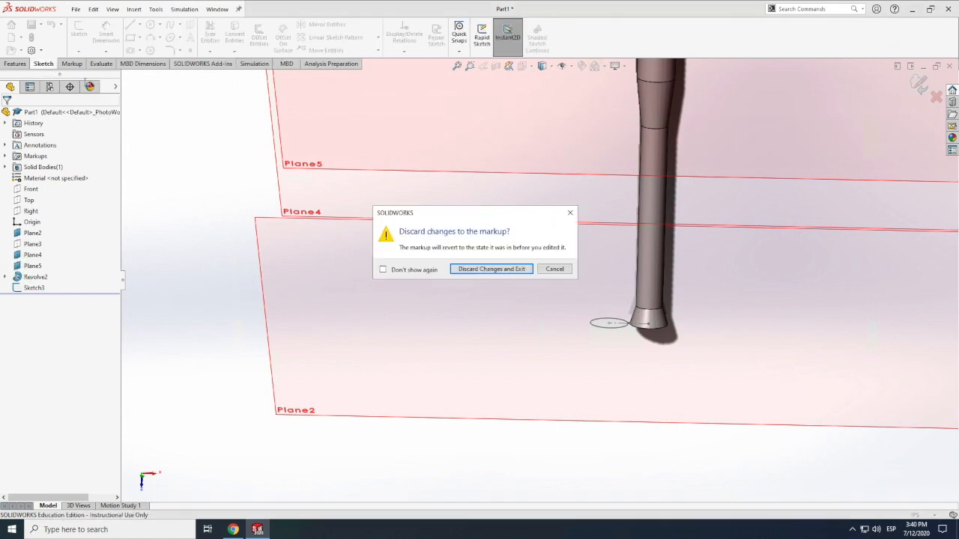
pyautogui.click(491, 269)
pyautogui.click(45, 64)
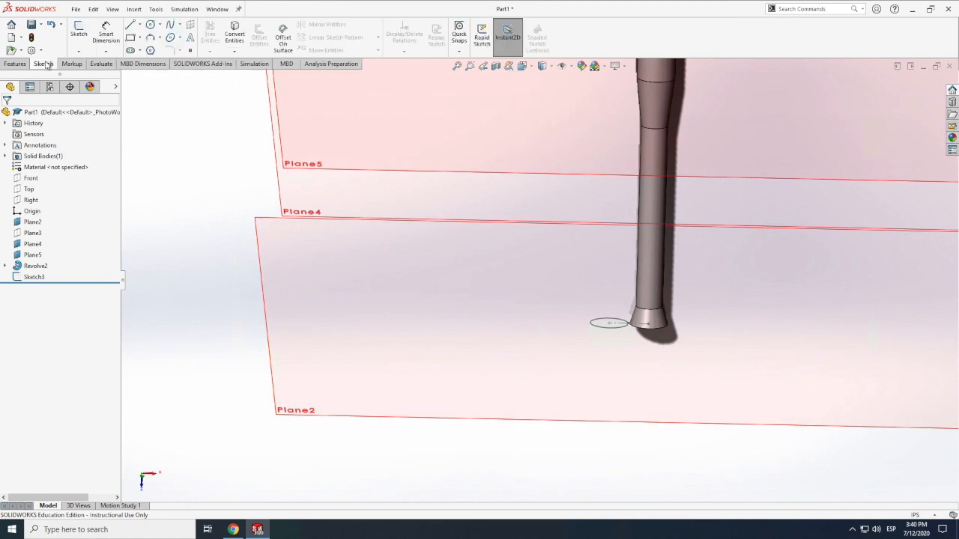
pyautogui.click(81, 33)
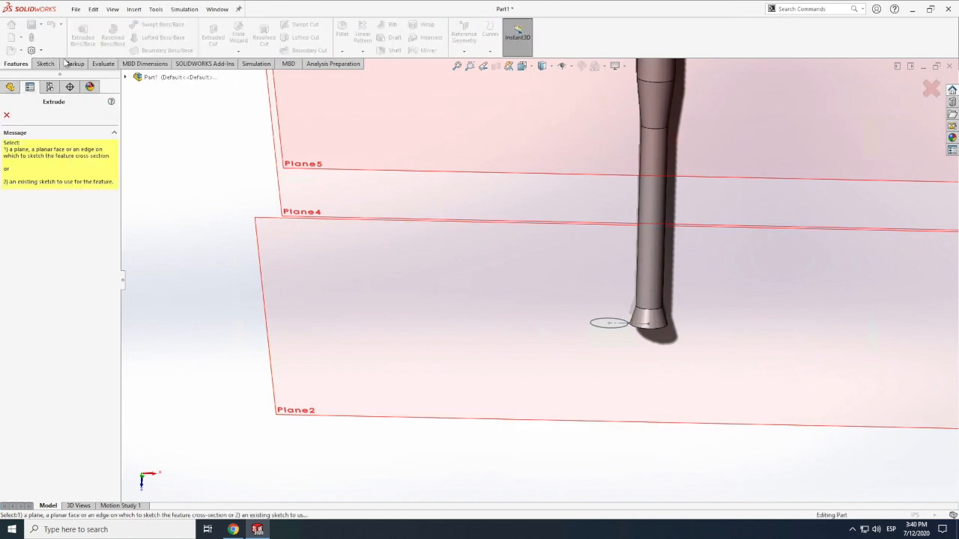
pyautogui.click(6, 118)
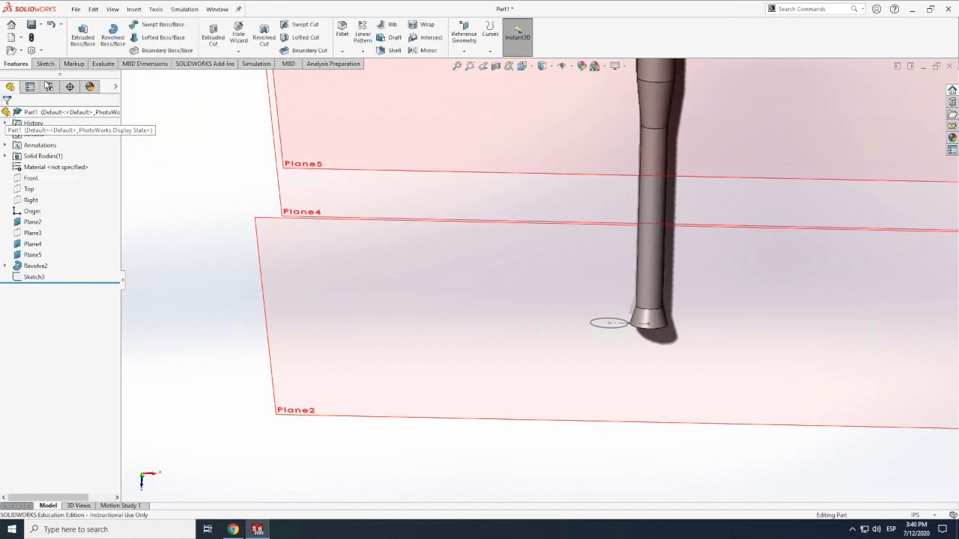
# Step: Try a new sketch on Plane4, examine the planes against the rocket's tapered section, and exit without drawing
pyautogui.click(43, 64)
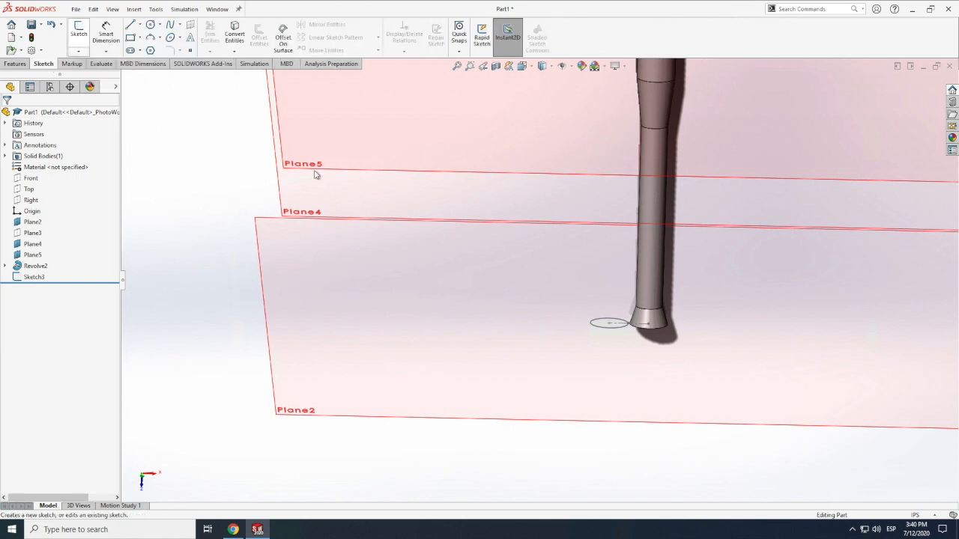
pyautogui.click(332, 210)
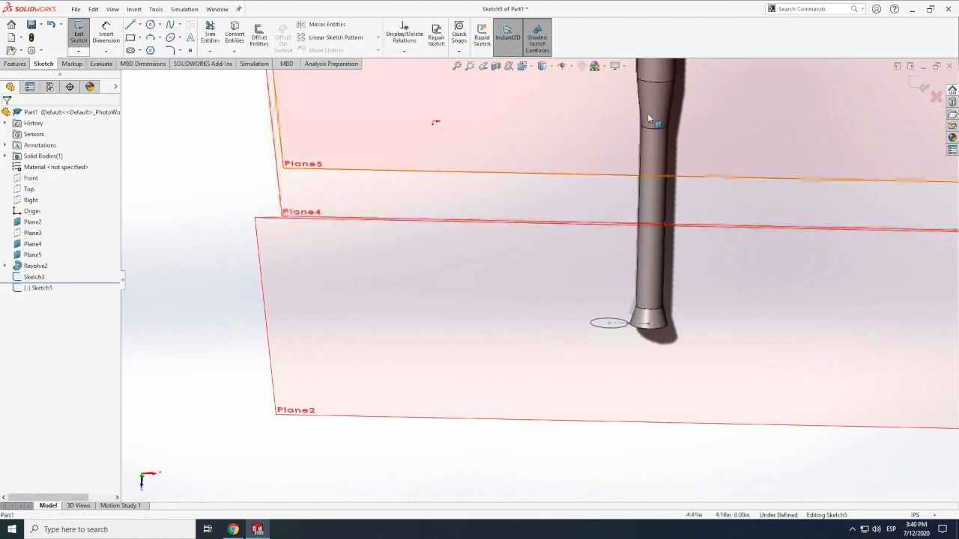
pyautogui.scroll(-5, 650, 117)
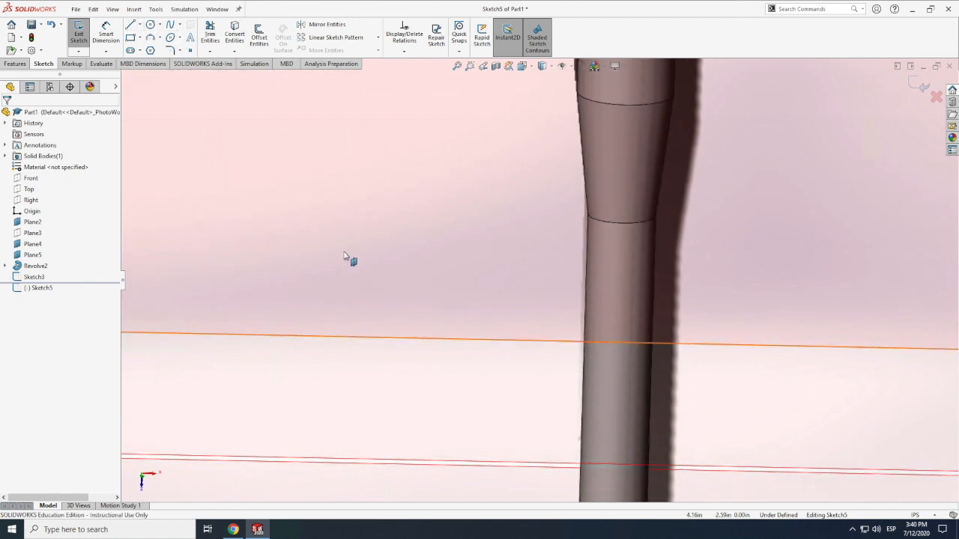
pyautogui.scroll(3, 346, 257)
pyautogui.scroll(-5, 349, 257)
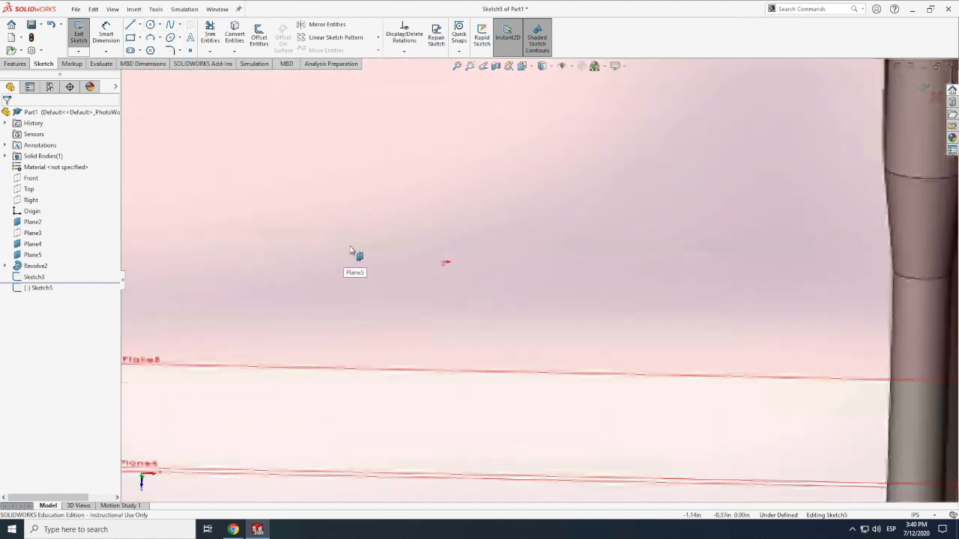
pyautogui.scroll(4, 353, 253)
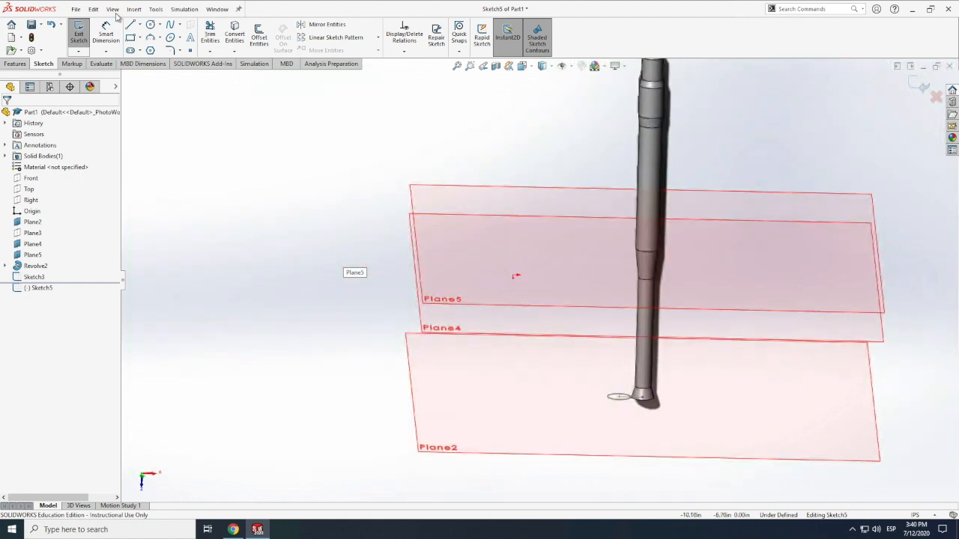
pyautogui.click(113, 9)
pyautogui.moveTo(165, 67)
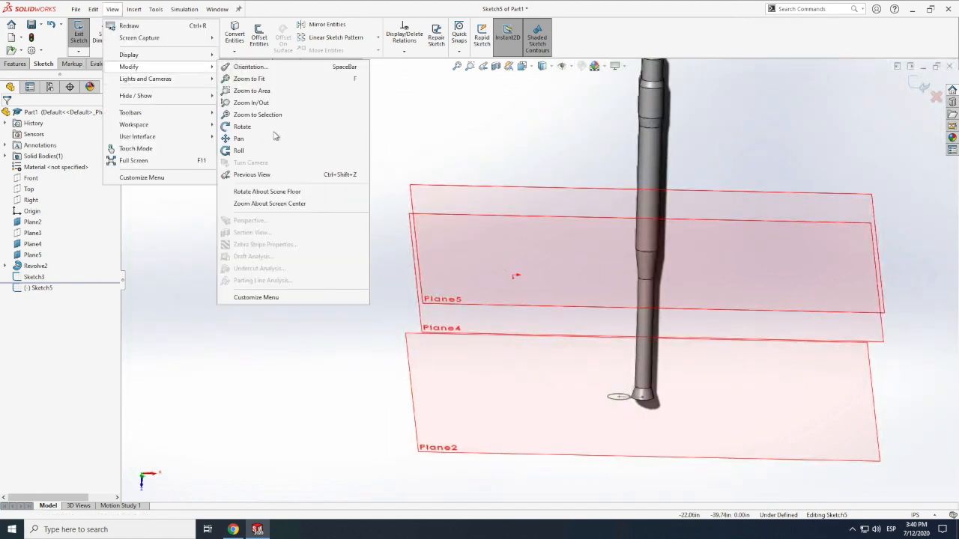
pyautogui.click(239, 127)
pyautogui.moveTo(449, 257)
pyautogui.mouseDown()
pyautogui.moveTo(443, 235)
pyautogui.moveTo(439, 255)
pyautogui.moveTo(460, 280)
pyautogui.moveTo(439, 281)
pyautogui.mouseUp()
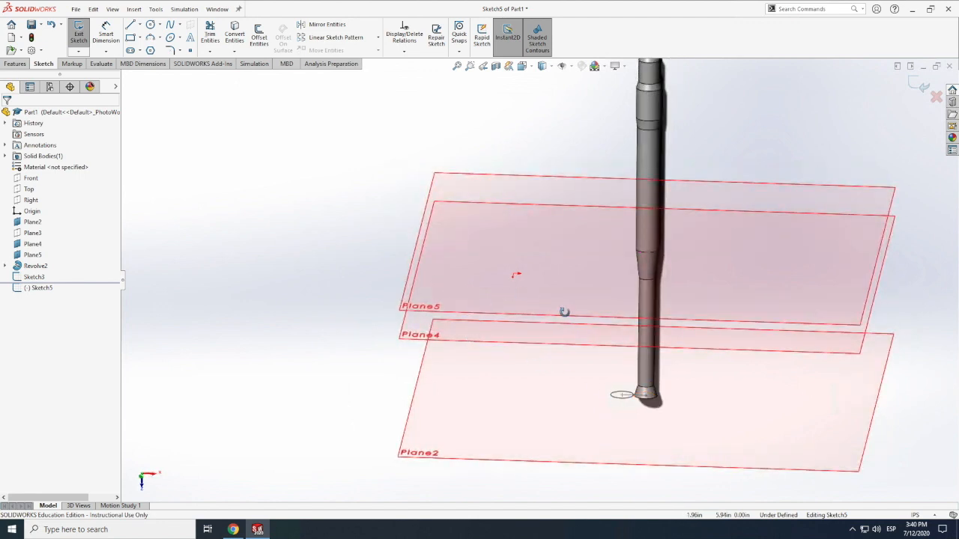
pyautogui.moveTo(567, 300); pyautogui.dragTo(556, 317)
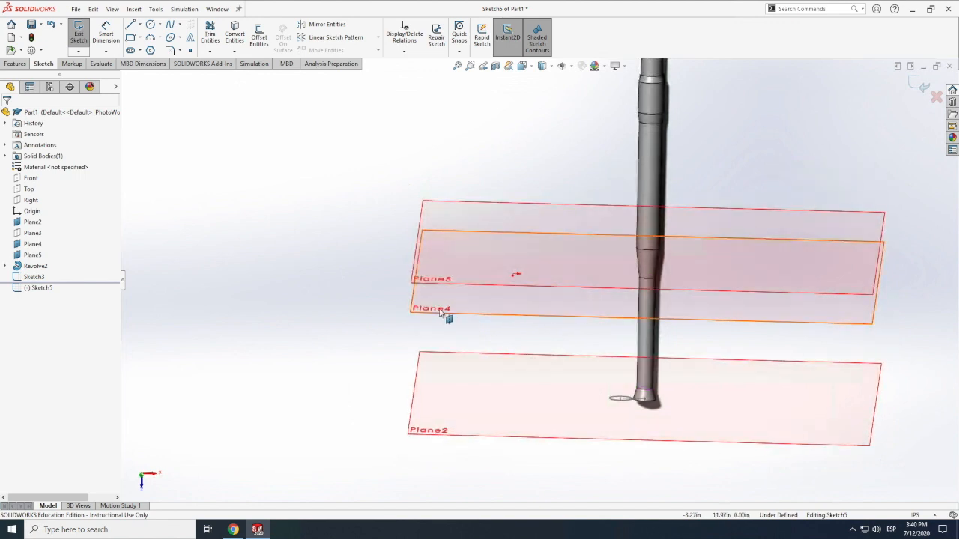
pyautogui.click(79, 37)
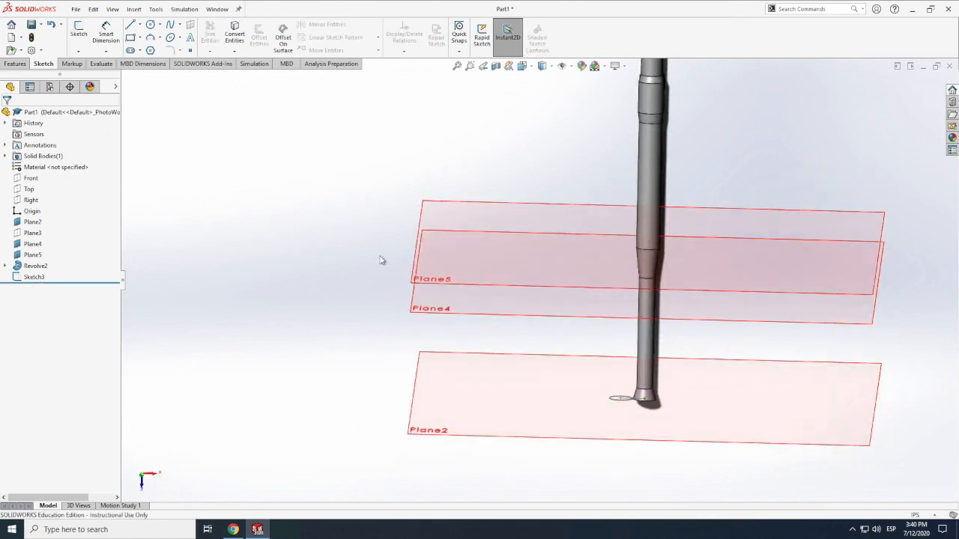
# Step: Try a new sketch on Plane5 and exit without drawing anything
pyautogui.click(78, 36)
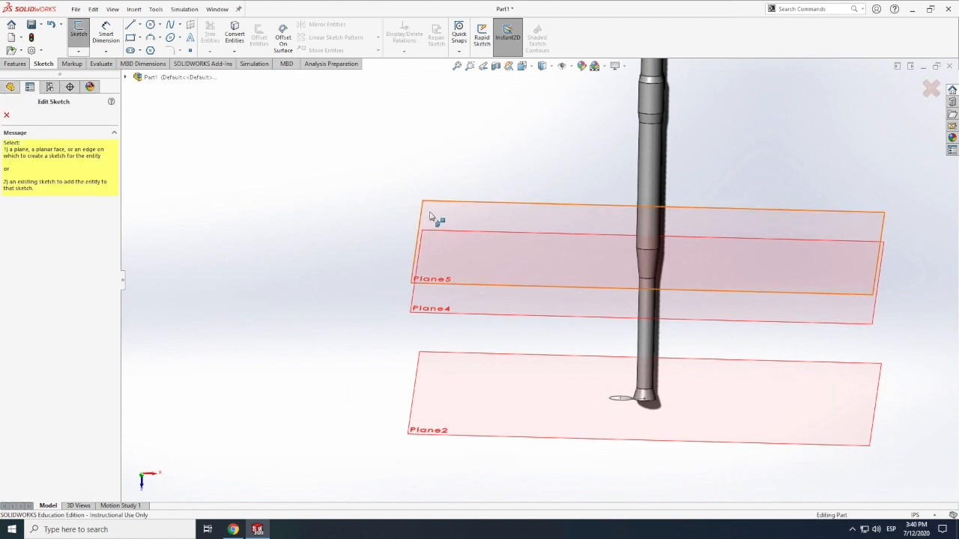
pyautogui.click(433, 216)
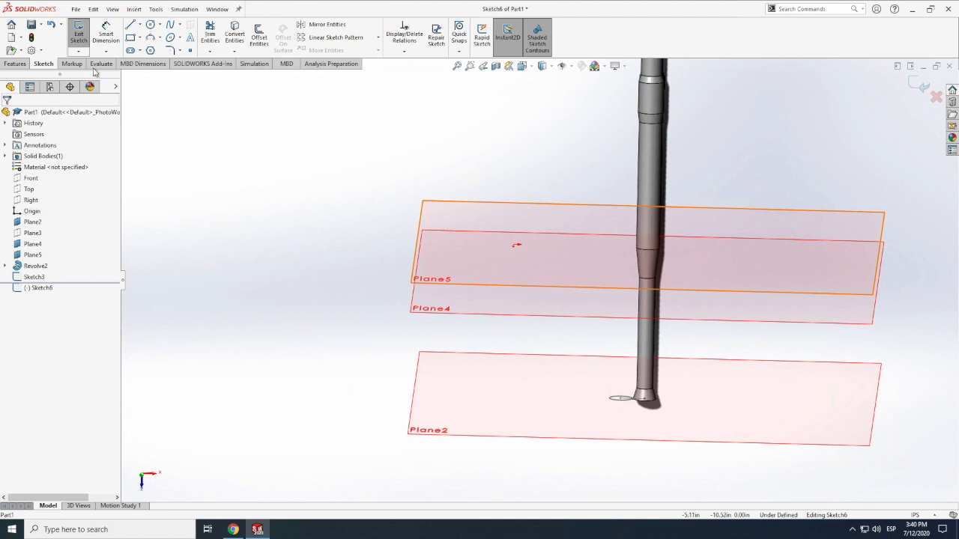
pyautogui.click(78, 34)
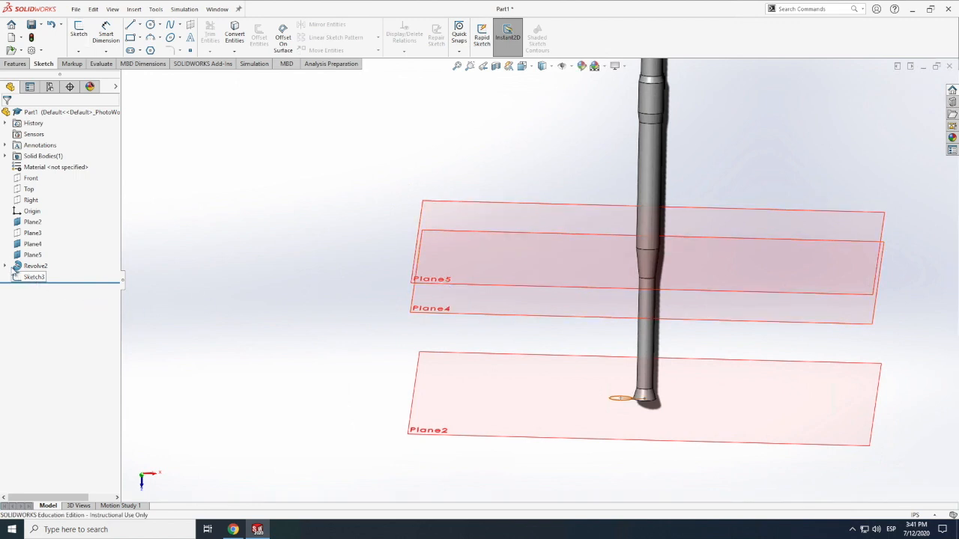
# Step: Open the revolve's Sketch1 to examine the reference rocket picture, and exit the sketch unchanged
pyautogui.click(5, 267)
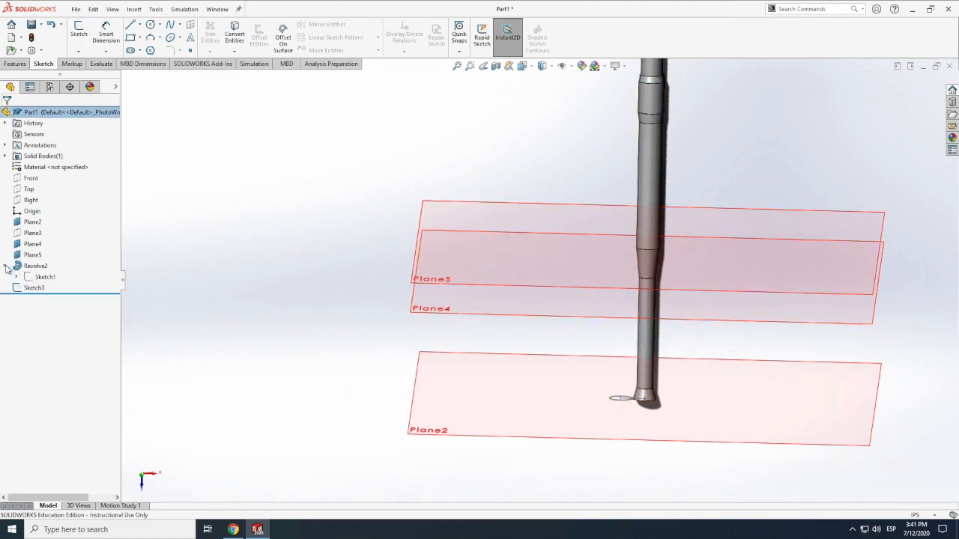
pyautogui.doubleClick(42, 277)
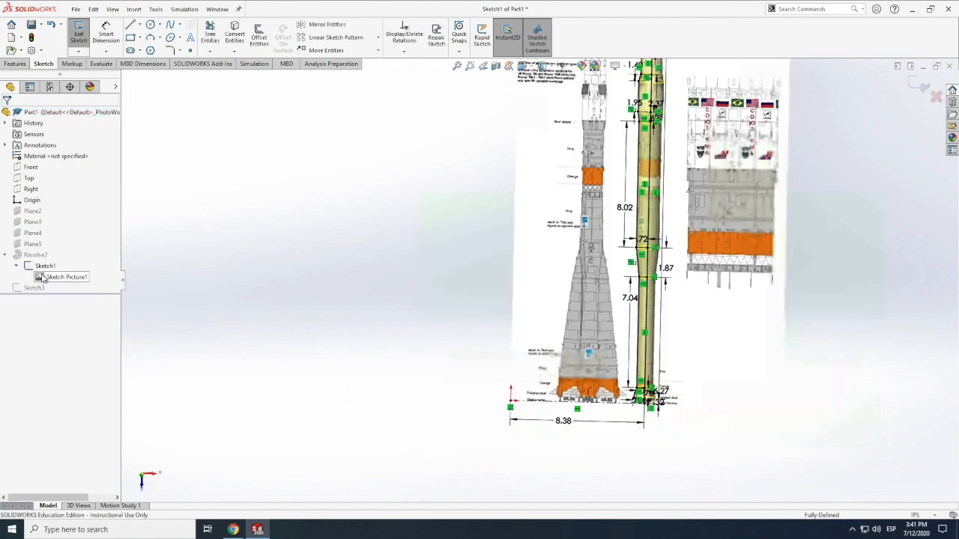
pyautogui.scroll(1, 129, 156)
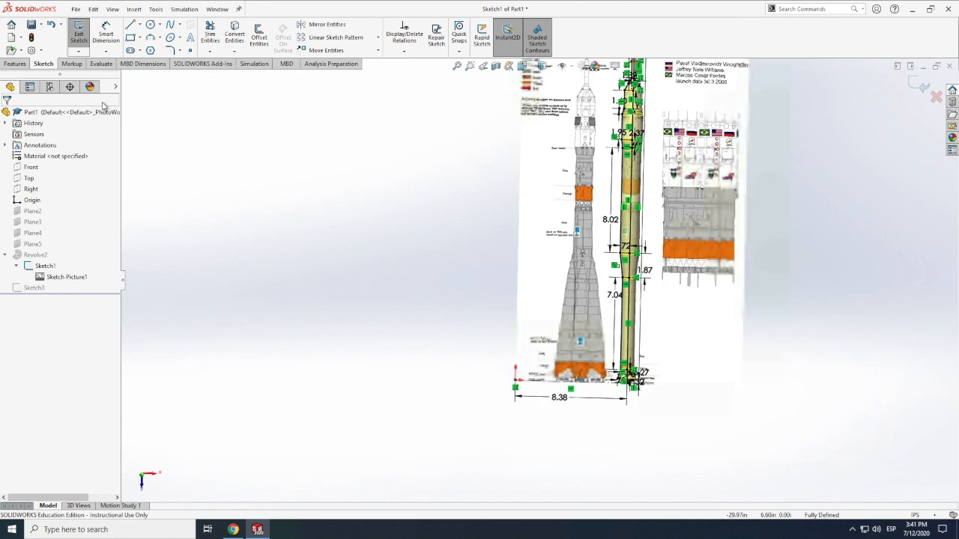
pyautogui.click(80, 35)
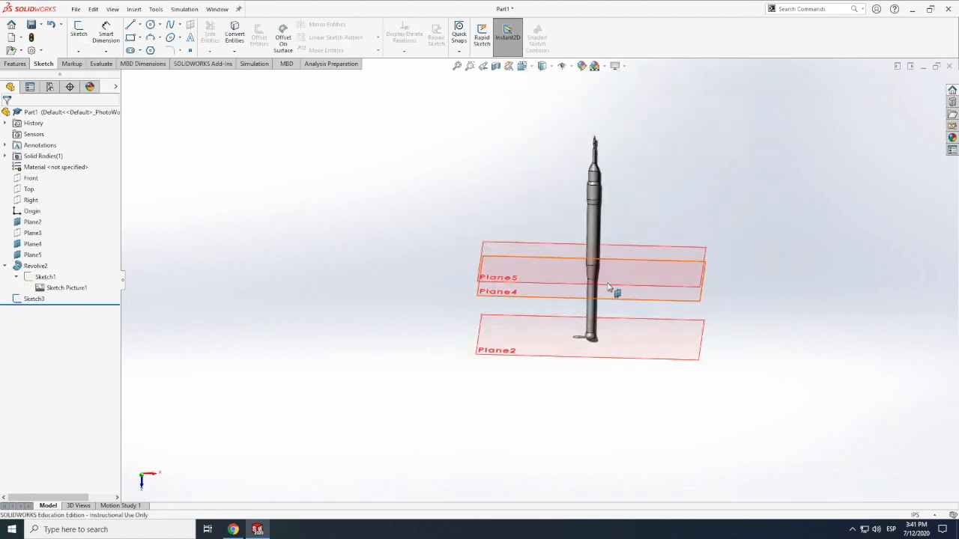
# Step: Delete Plane4 together with its dependent Plane5
pyautogui.scroll(1, 610, 290)
pyautogui.scroll(-2, 473, 301)
pyautogui.scroll(1, 412, 302)
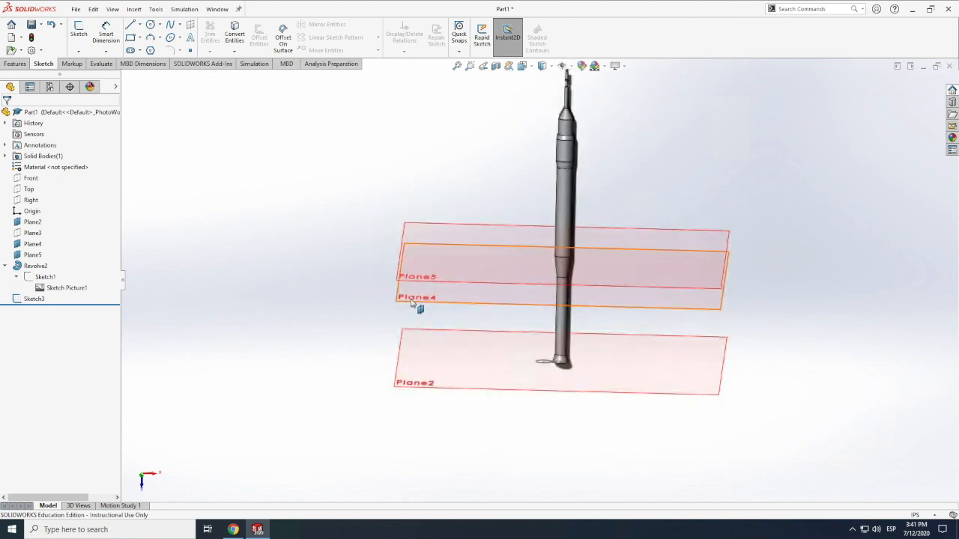
pyautogui.rightClick(410, 299)
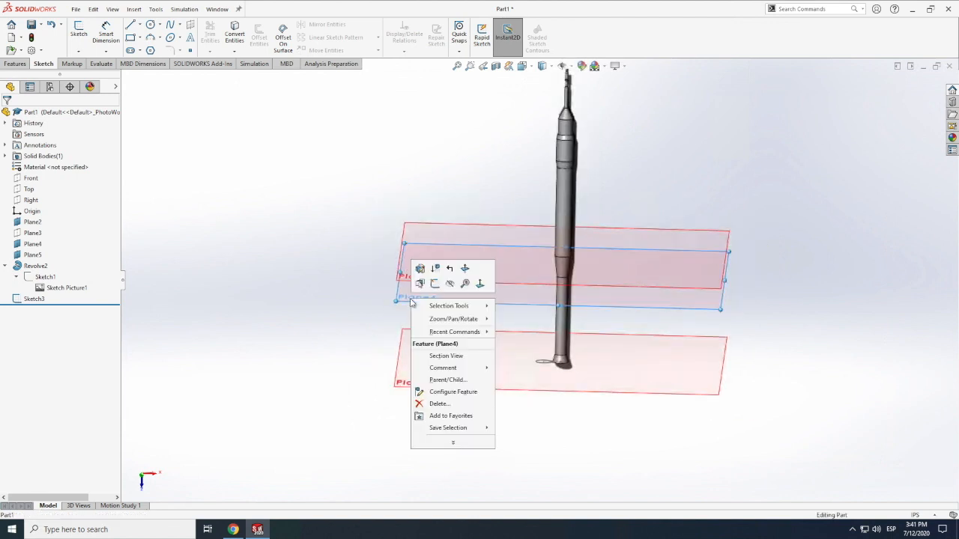
pyautogui.click(437, 404)
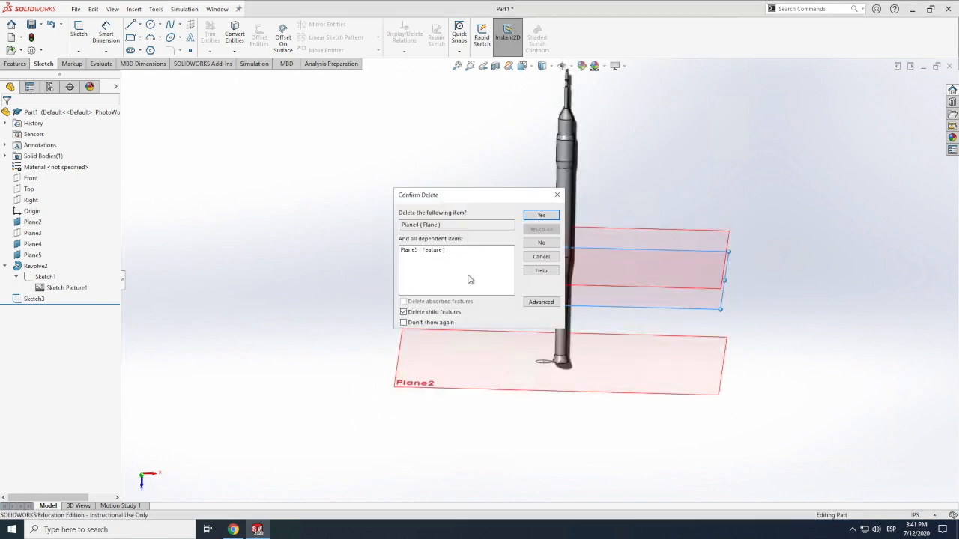
pyautogui.click(537, 218)
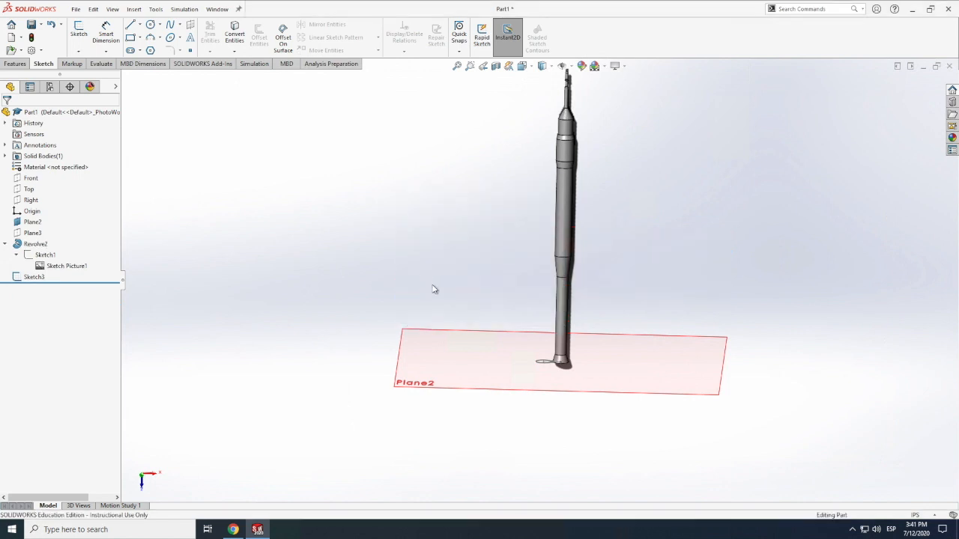
# Step: Delete the rocket's revolve feature together with its dependent Sketch3, keeping the absorbed Sketch1 with the reference picture
pyautogui.click(30, 244)
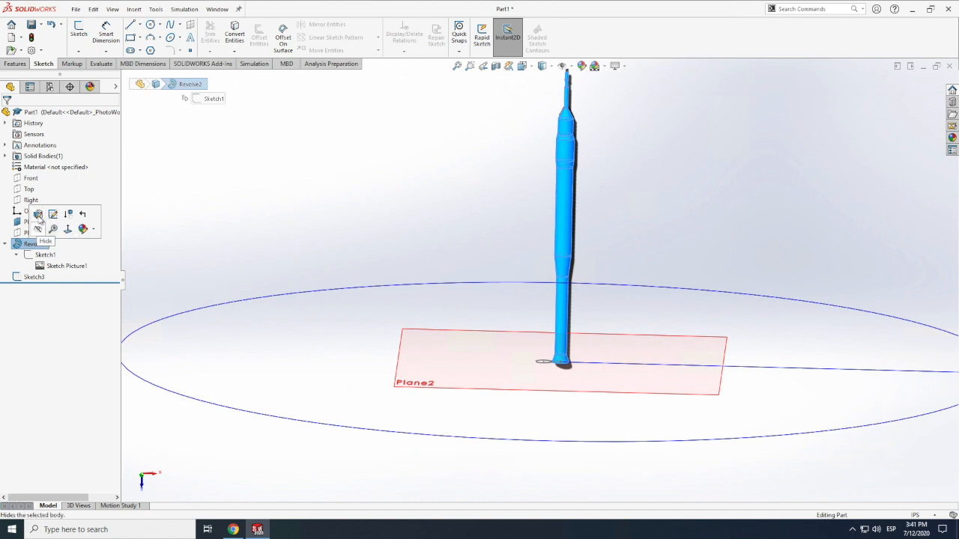
pyautogui.rightClick(18, 248)
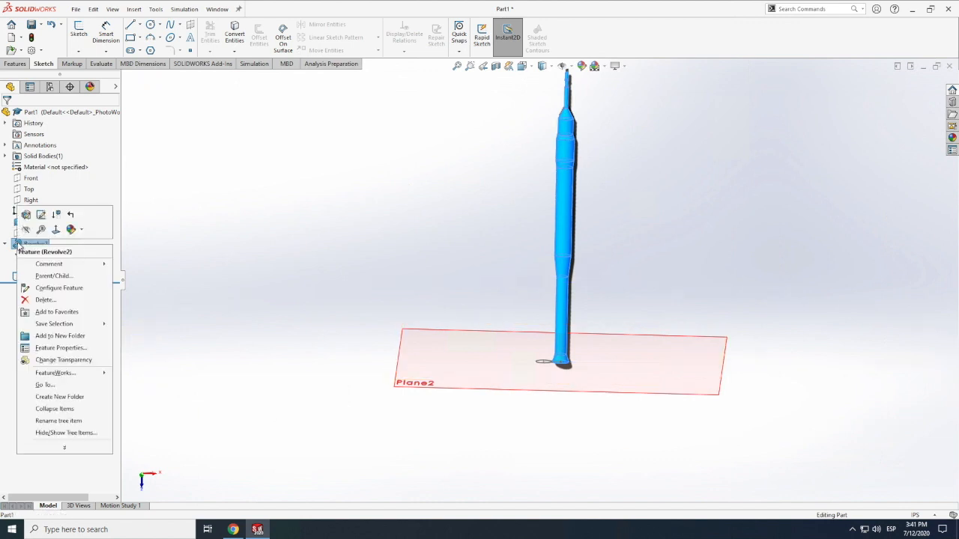
pyautogui.click(43, 300)
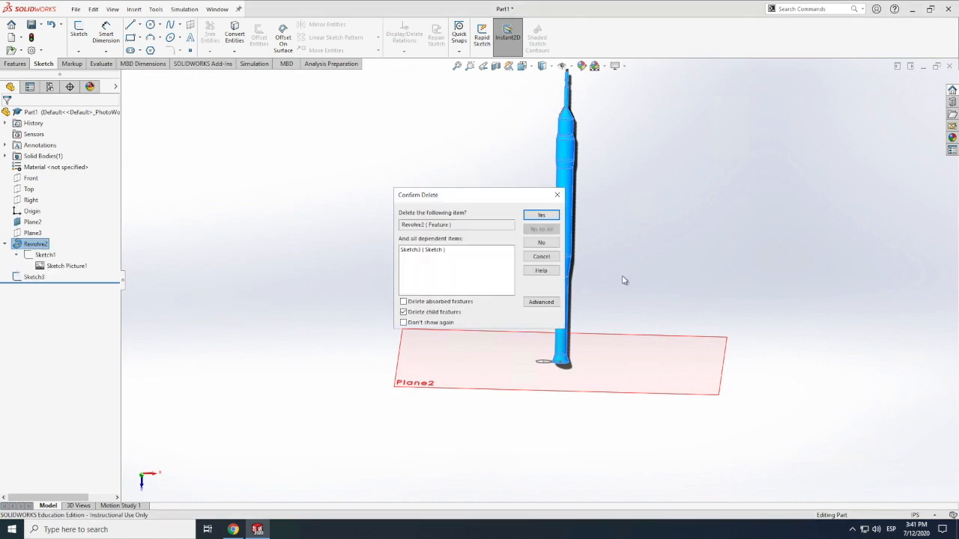
pyautogui.click(542, 216)
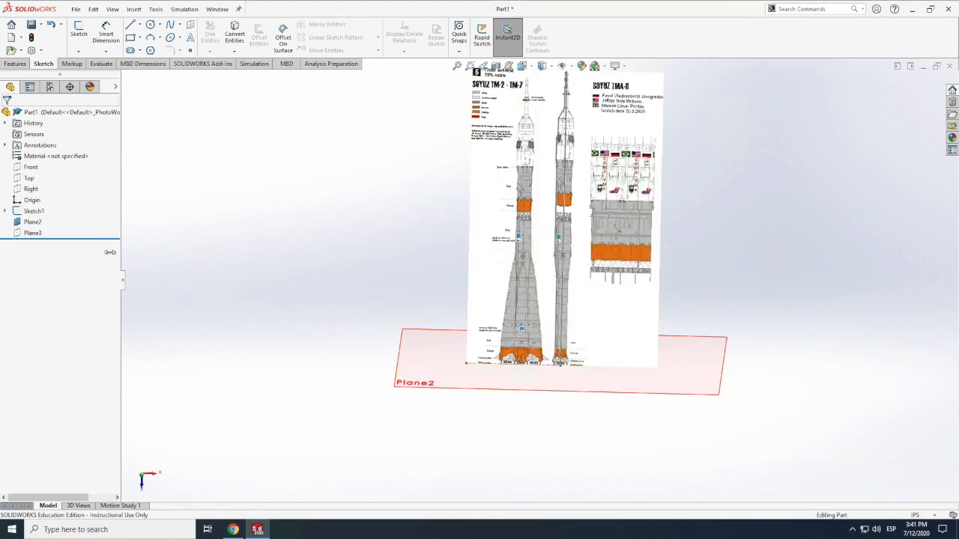
# Step: Create a reference plane through Sketch1's point at the lower end of the core's tapered section, perpendicular to the rocket's vertical centre line
pyautogui.click(16, 64)
pyautogui.click(466, 40)
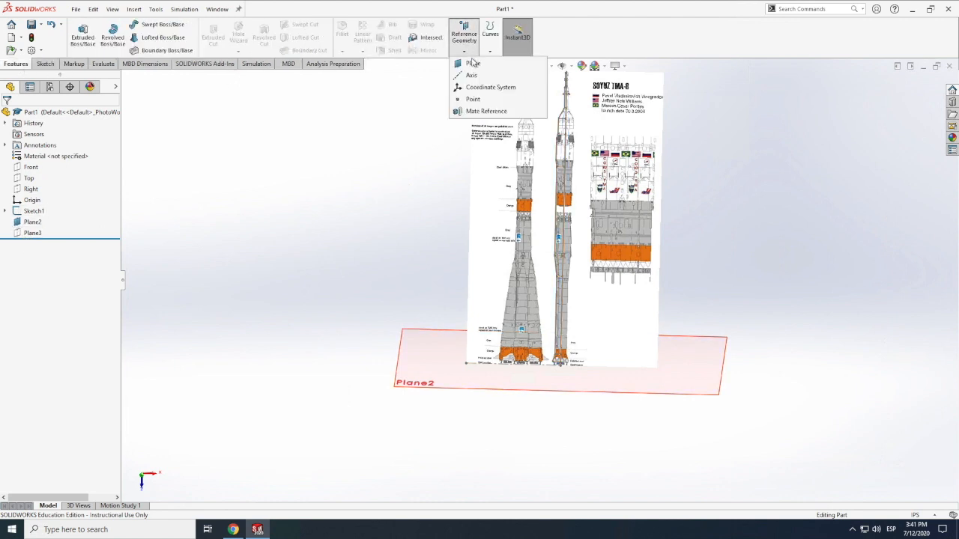
pyautogui.click(472, 65)
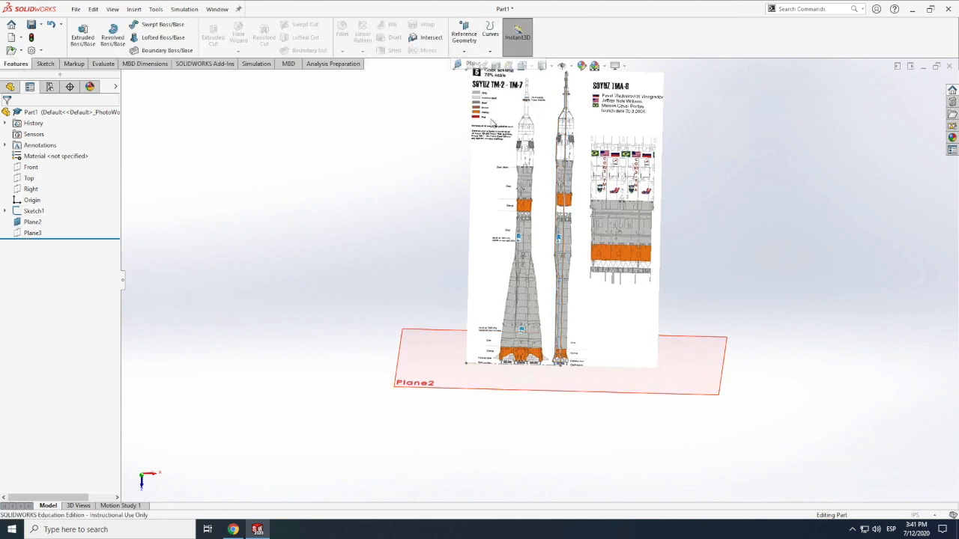
pyautogui.click(562, 279)
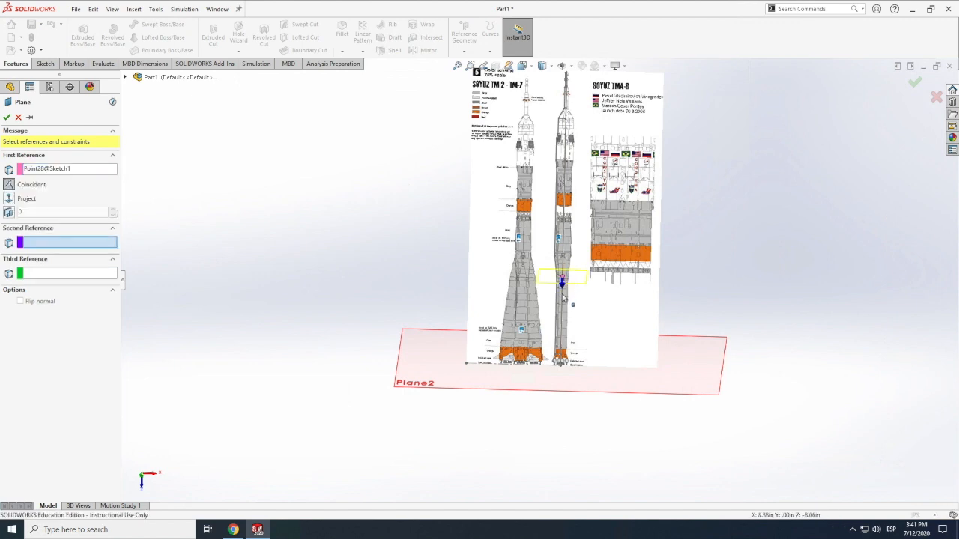
pyautogui.scroll(2, 563, 298)
pyautogui.scroll(-1, 559, 301)
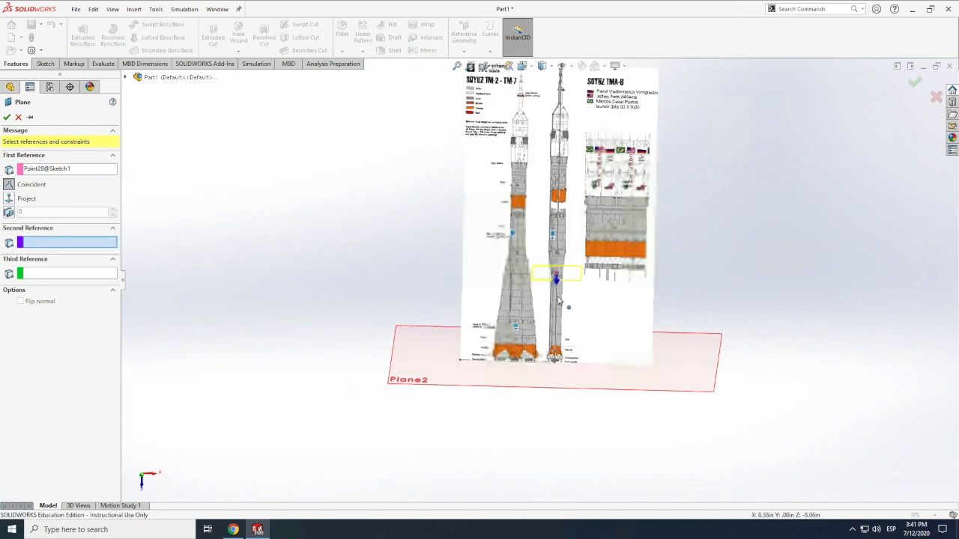
pyautogui.scroll(-1, 559, 301)
pyautogui.click(556, 300)
pyautogui.scroll(3, 558, 304)
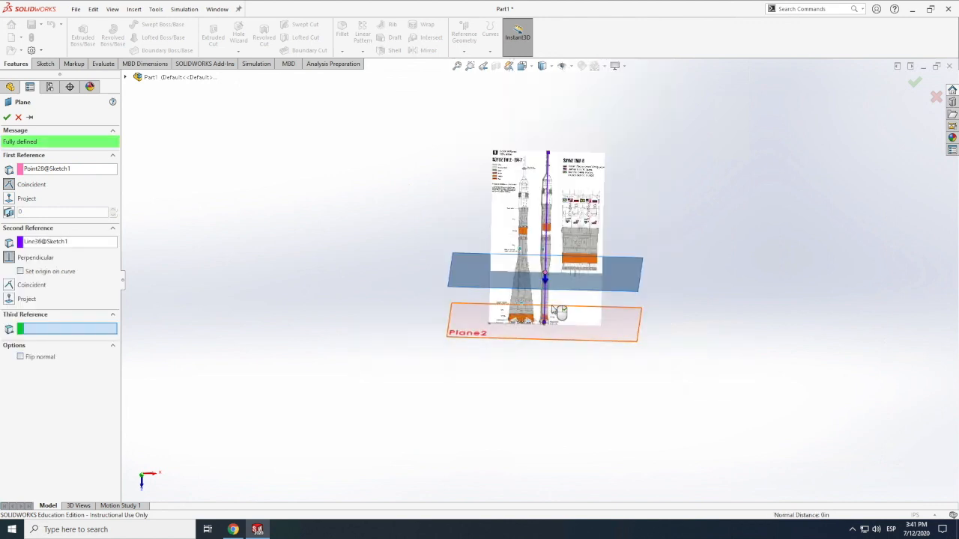
pyautogui.click(7, 118)
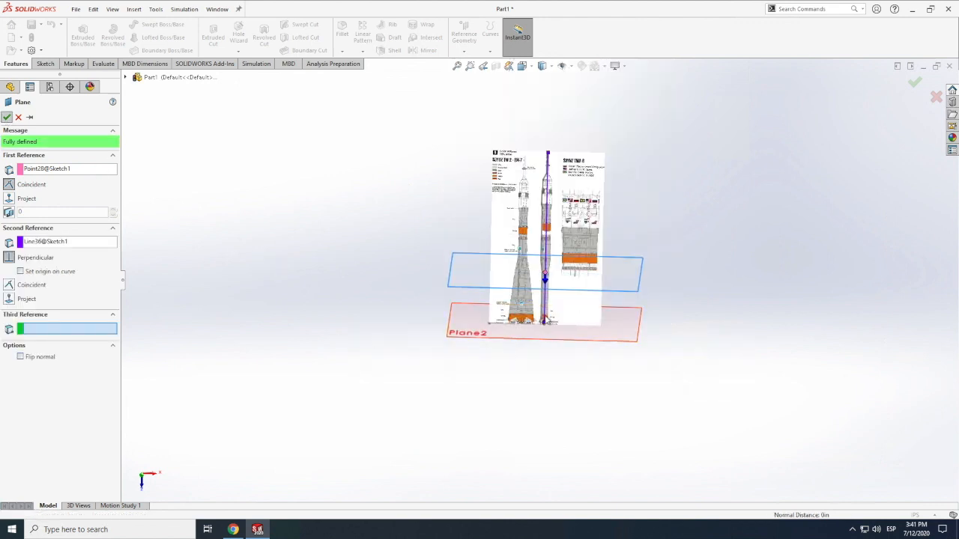
pyautogui.scroll(-1, 549, 264)
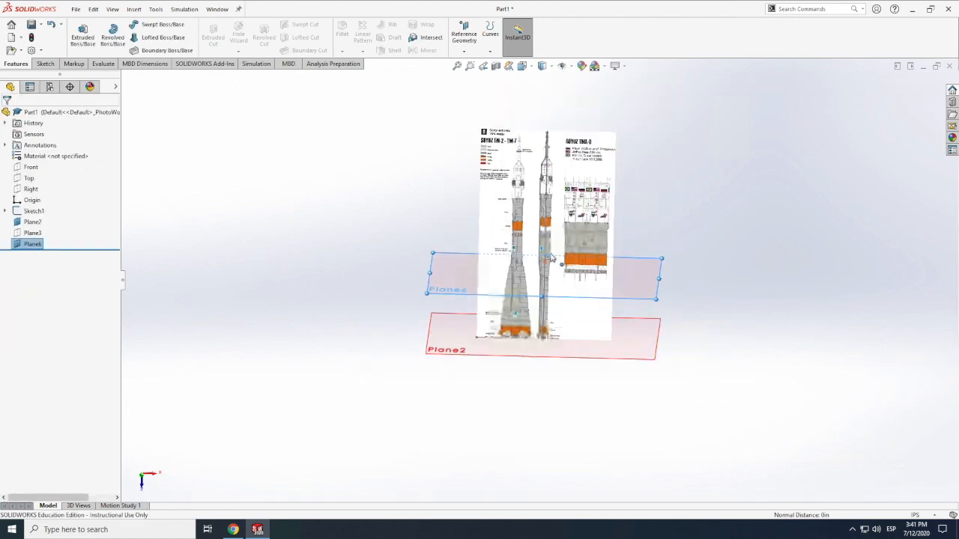
pyautogui.scroll(-2, 551, 278)
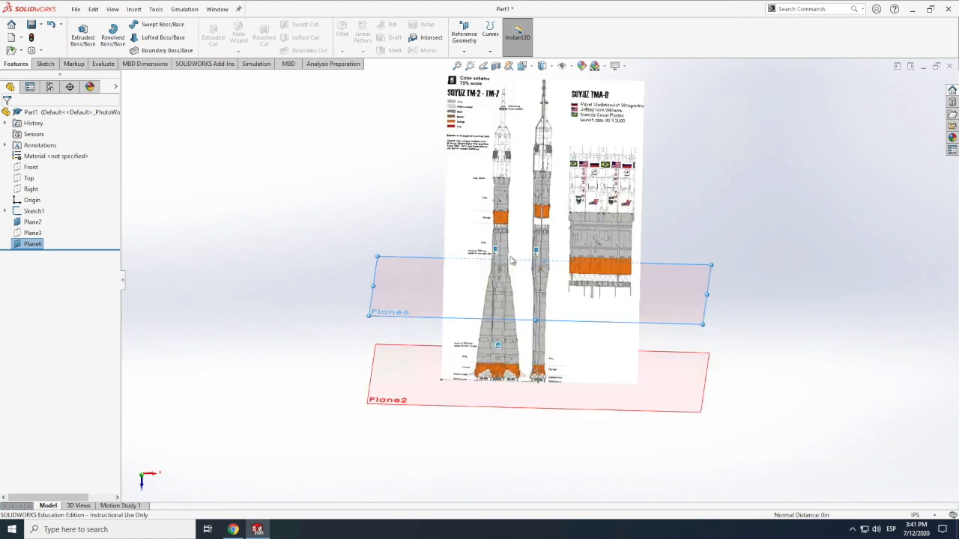
pyautogui.click(355, 175)
# Step: Define another reference plane through the next Sketch1 point higher up the core's taper, perpendicular to the rocket's vertical centre line
pyautogui.click(464, 41)
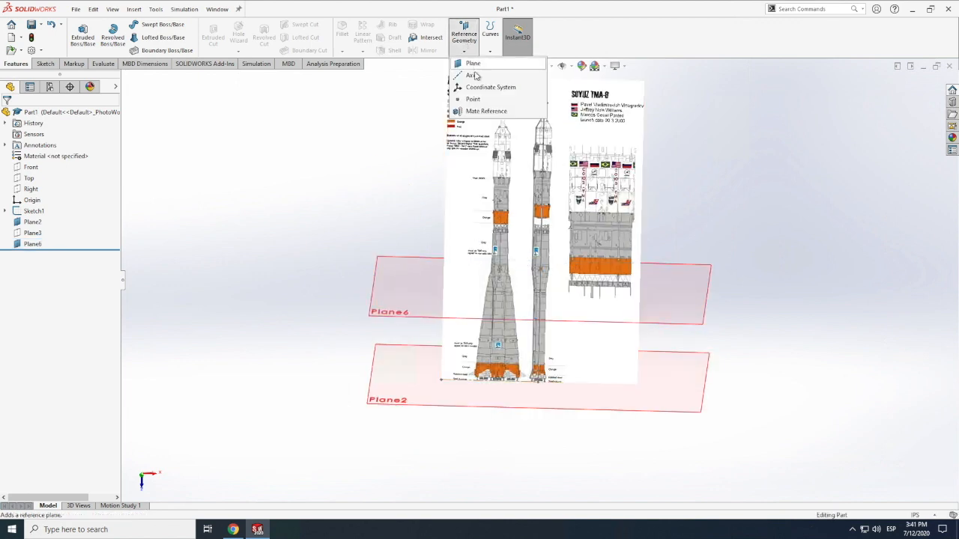
pyautogui.click(483, 64)
pyautogui.scroll(6, 543, 274)
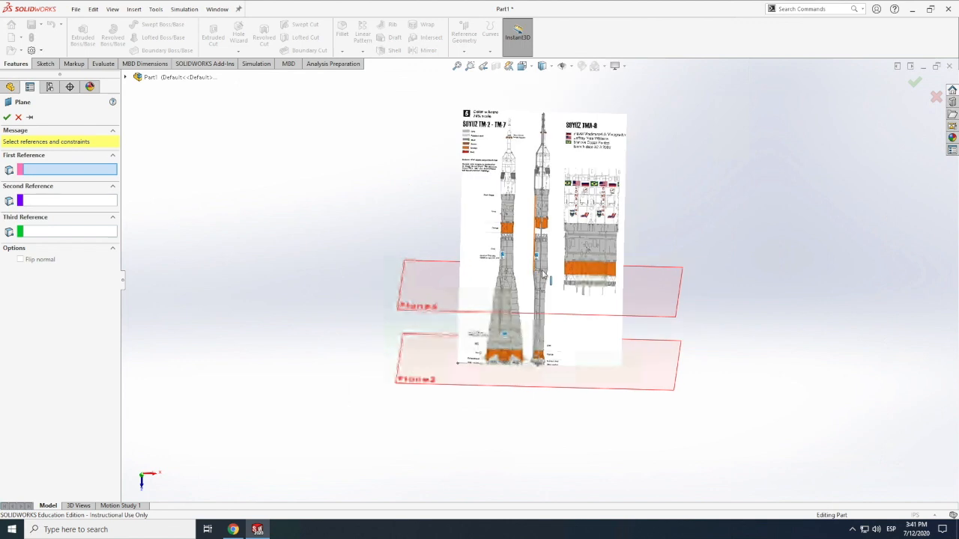
pyautogui.scroll(-3, 533, 290)
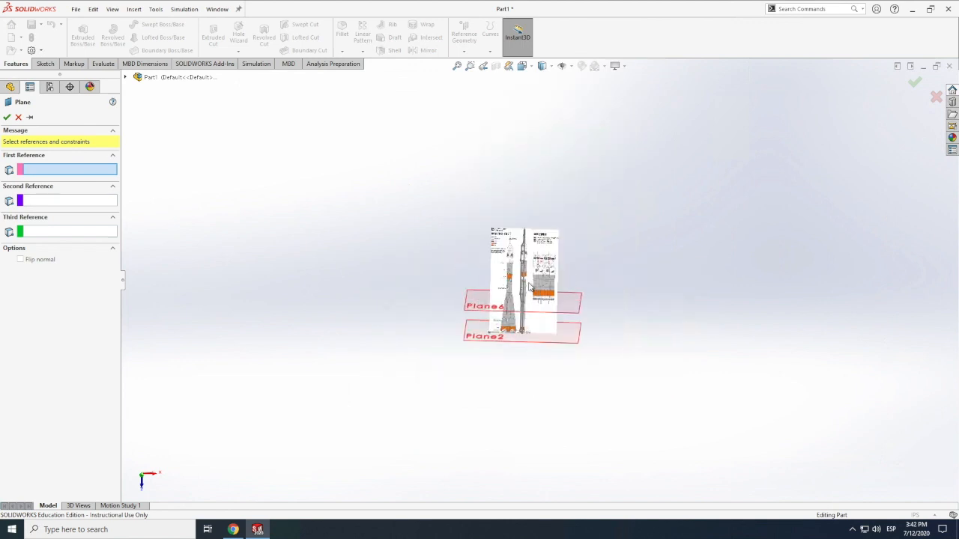
pyautogui.scroll(-1, 531, 289)
pyautogui.scroll(-3, 529, 297)
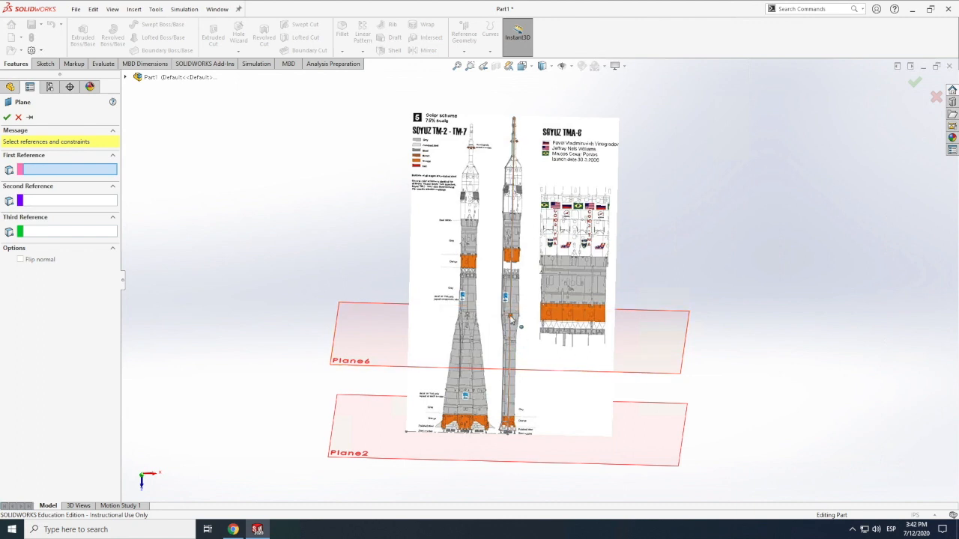
pyautogui.click(511, 321)
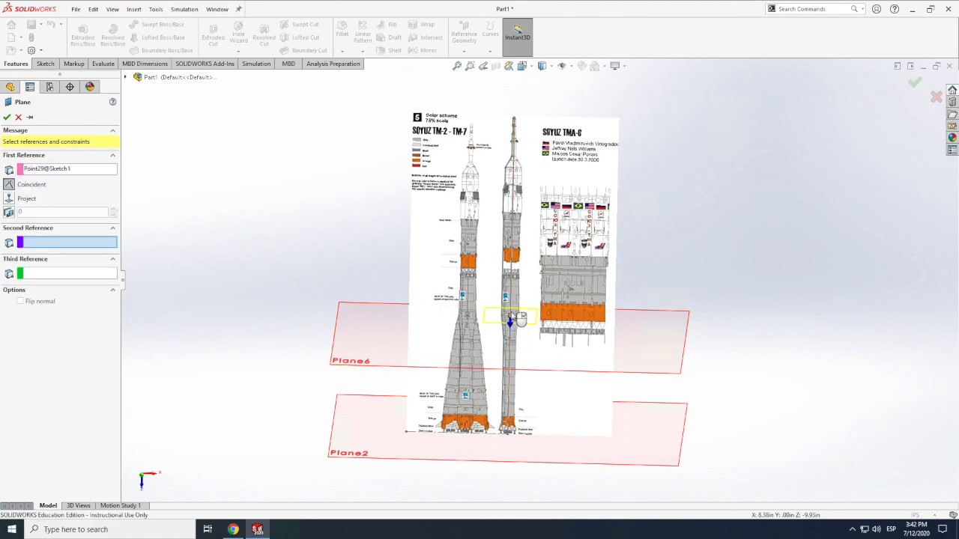
pyautogui.click(514, 306)
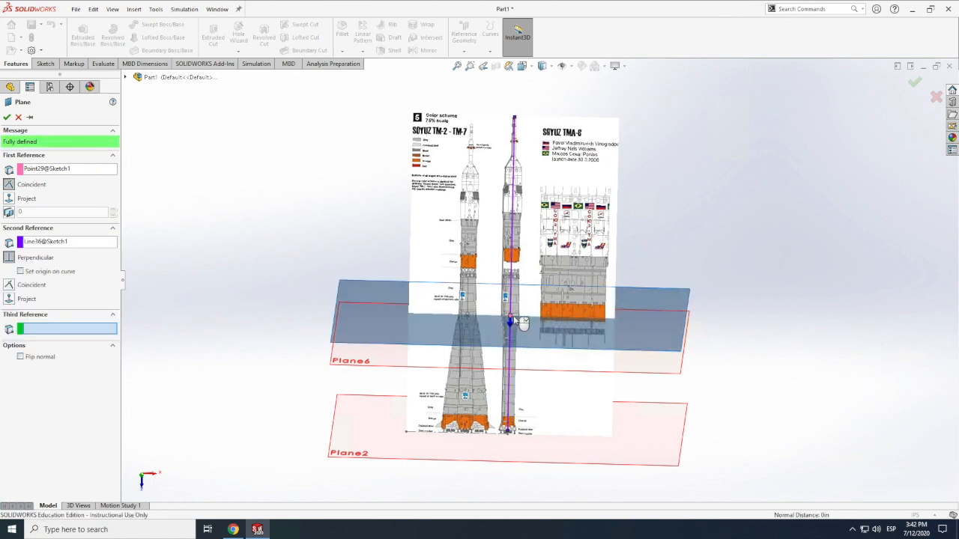
# Step: Create the plane through the selected sketch point perpendicular to the rocket's long centerline, and show Plane3
pyautogui.click(8, 118)
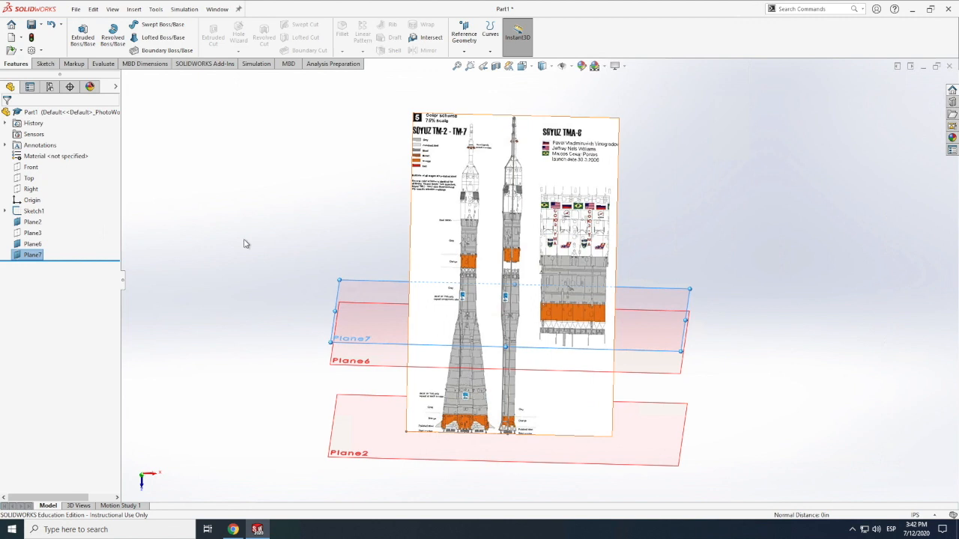
pyautogui.rightClick(33, 237)
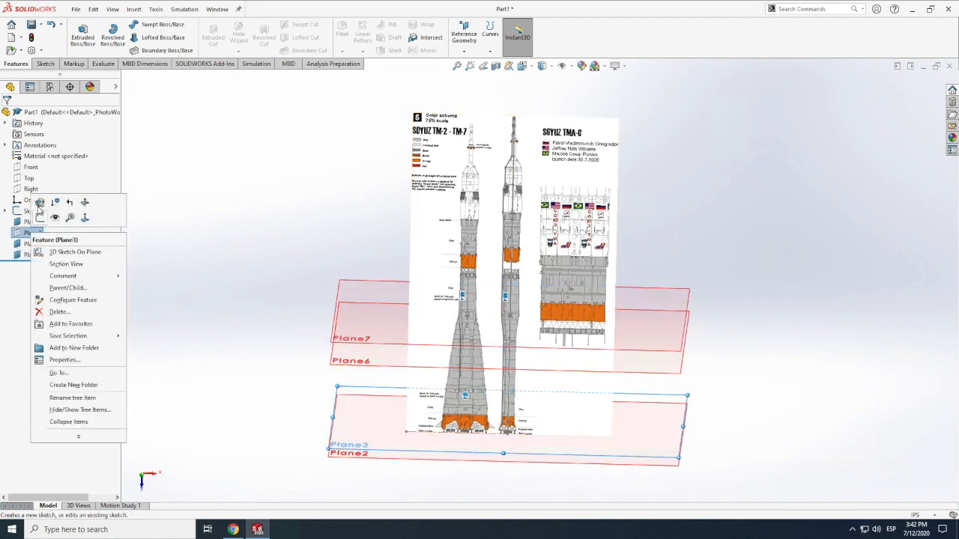
pyautogui.press('Escape')
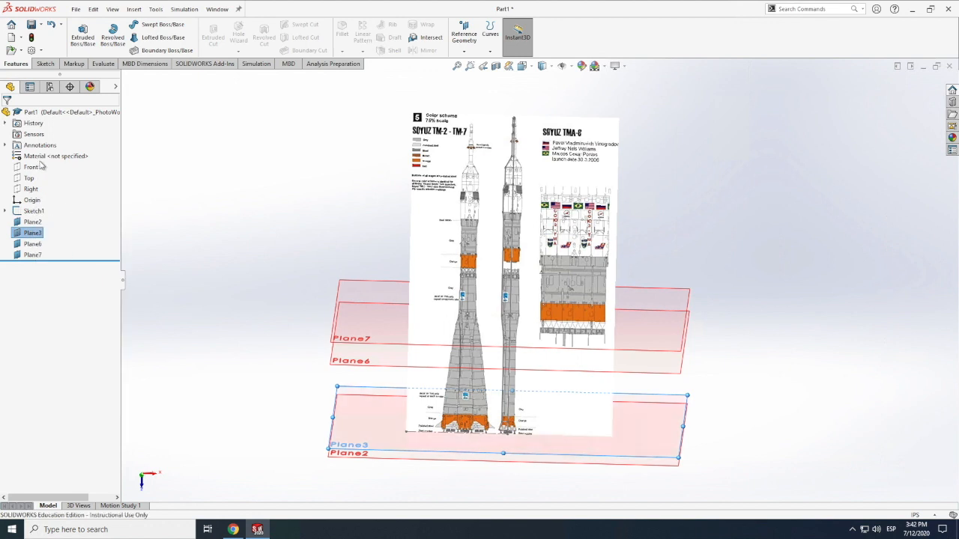
# Step: Revolve the Sketch1 profile 360 degrees about its long centerline to form the rocket's solid core
pyautogui.rightClick(40, 212)
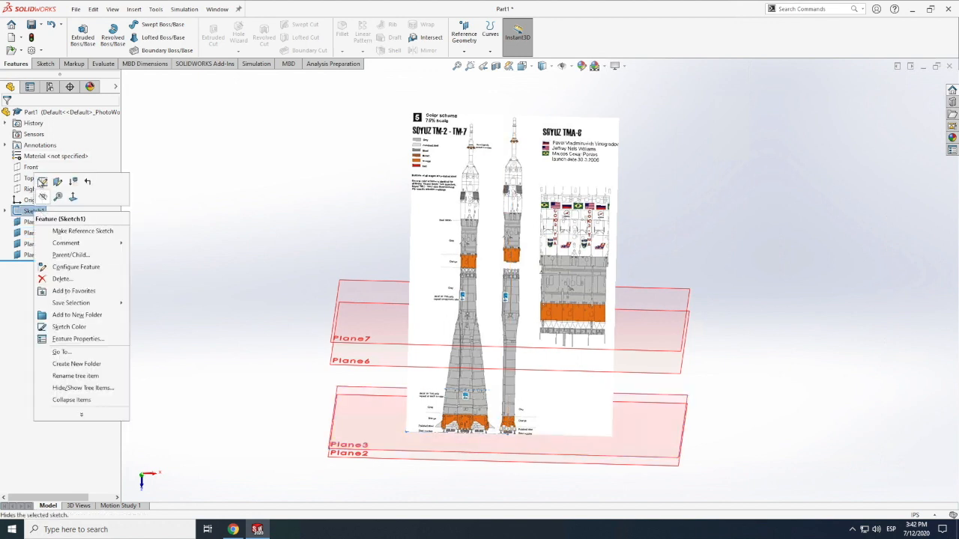
pyautogui.click(42, 182)
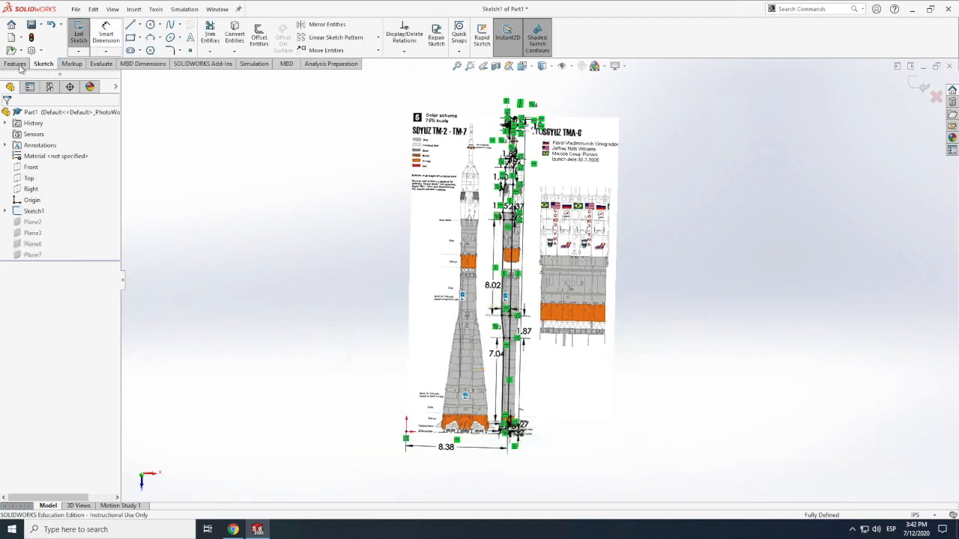
pyautogui.click(16, 65)
pyautogui.click(112, 35)
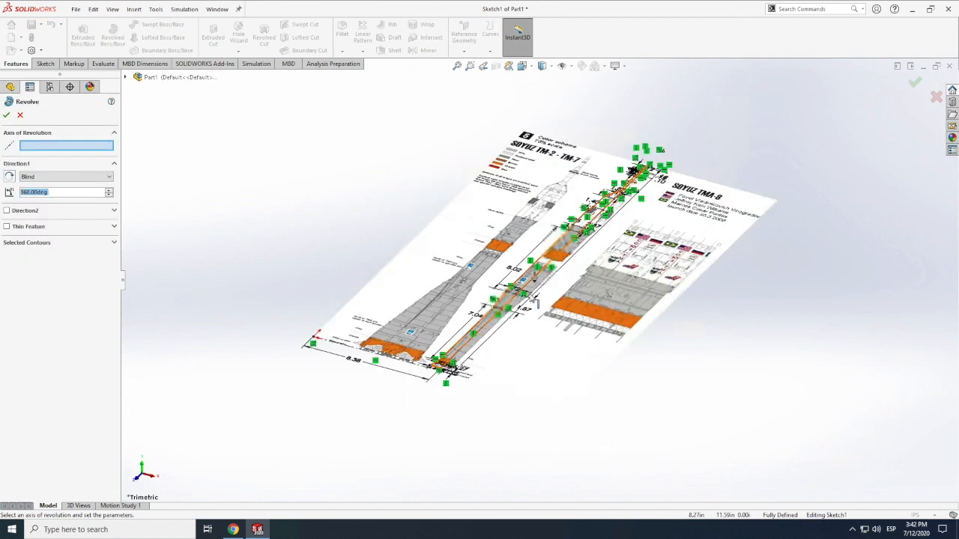
pyautogui.click(535, 296)
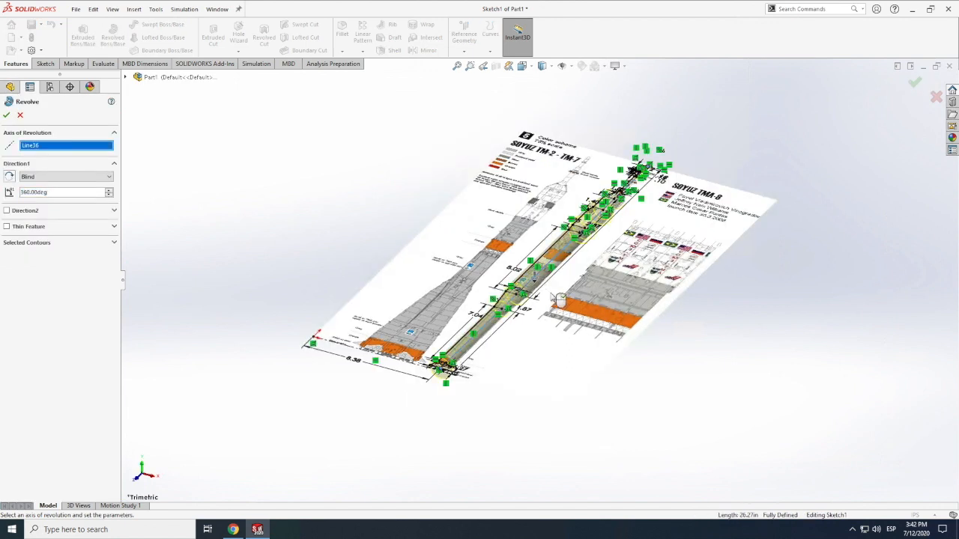
pyautogui.click(7, 115)
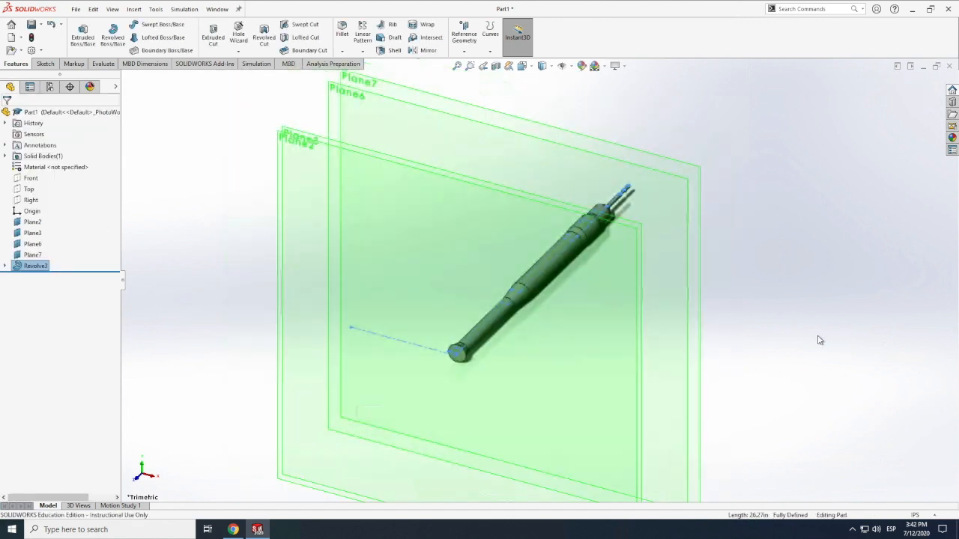
# Step: Hide Plane2 at the base of the rocket core
pyautogui.click(305, 176)
pyautogui.rightClick(305, 176)
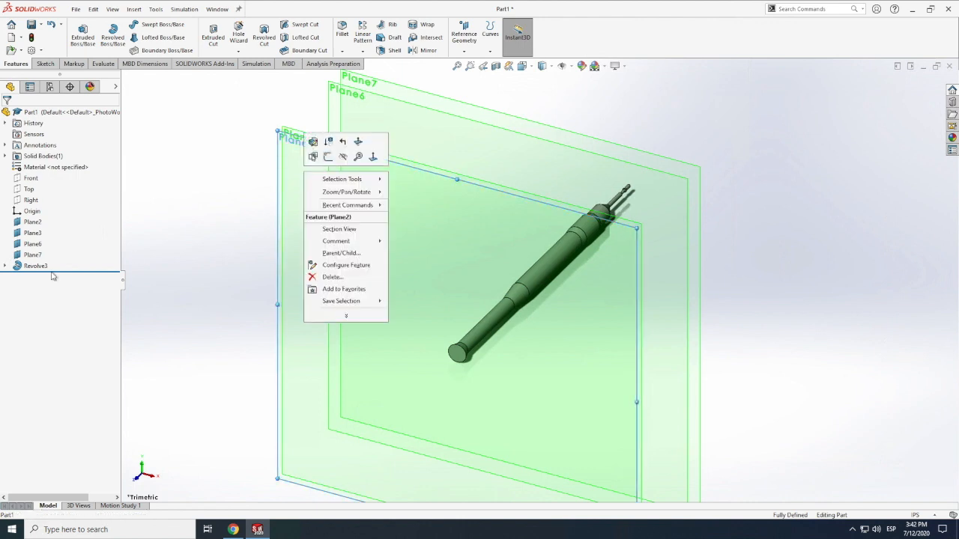
pyautogui.rightClick(33, 223)
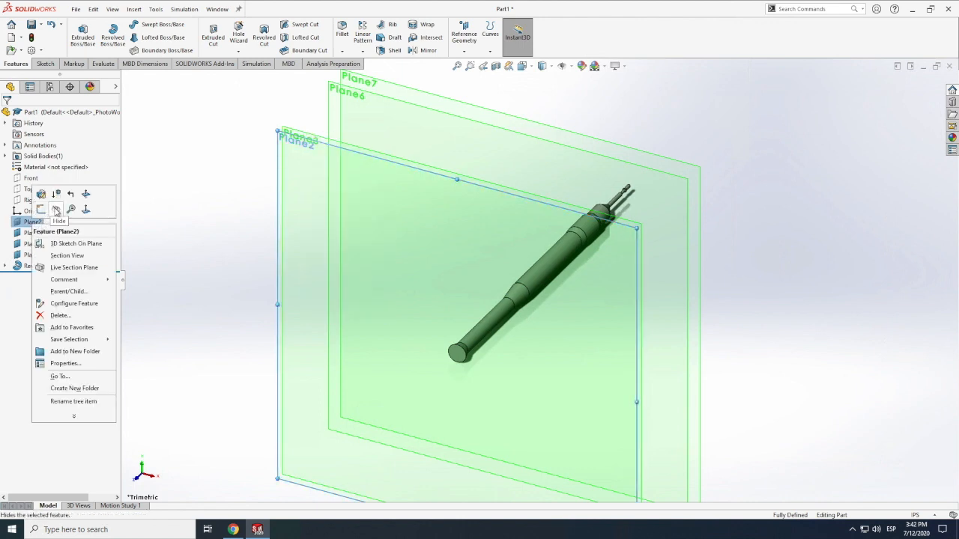
pyautogui.click(41, 209)
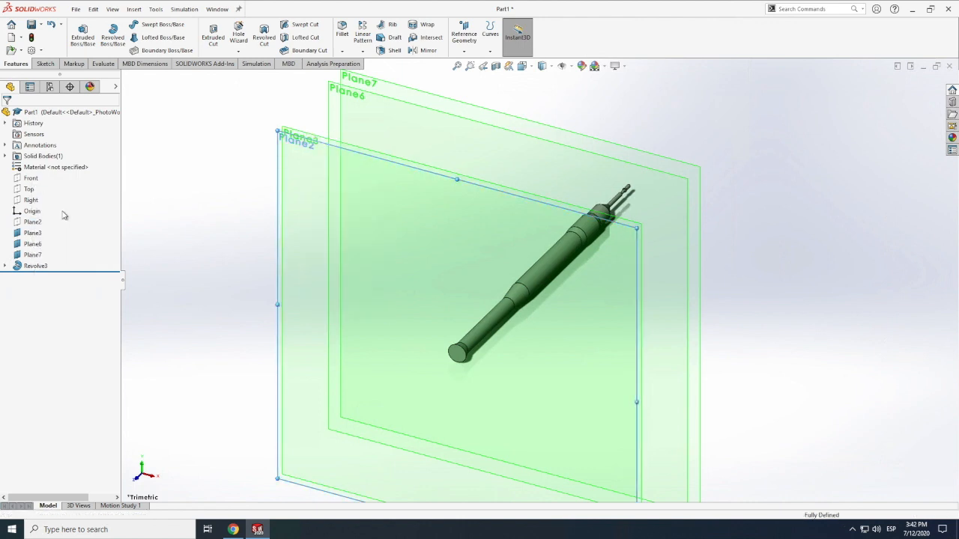
# Step: Examine the revolved core and the reference planes crossing it from several angles
pyautogui.click(112, 9)
pyautogui.moveTo(131, 69)
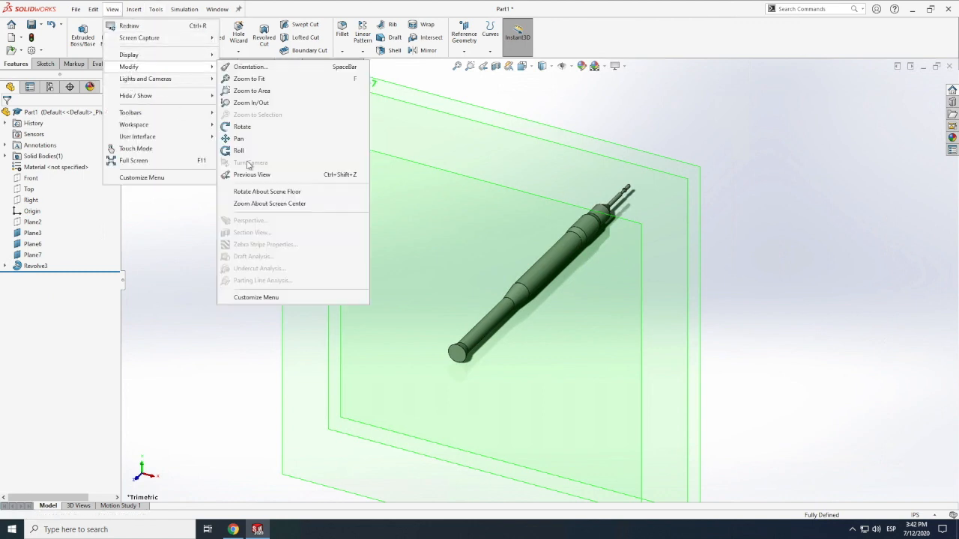
pyautogui.click(241, 129)
pyautogui.moveTo(425, 242)
pyautogui.mouseDown()
pyautogui.moveTo(433, 272)
pyautogui.moveTo(414, 255)
pyautogui.mouseUp()
pyautogui.moveTo(464, 238); pyautogui.dragTo(512, 232)
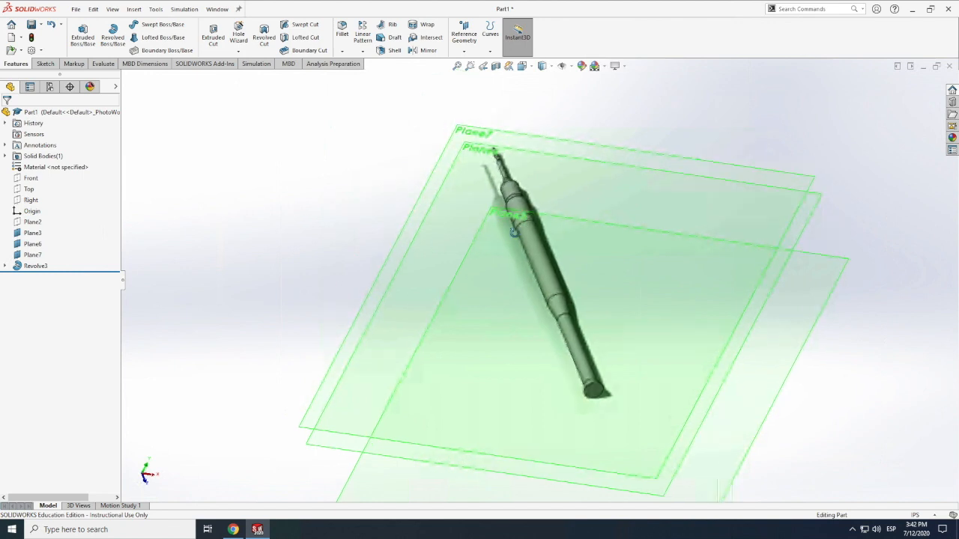
pyautogui.moveTo(519, 315)
pyautogui.mouseDown()
pyautogui.moveTo(505, 317)
pyautogui.moveTo(527, 349)
pyautogui.moveTo(512, 309)
pyautogui.mouseUp()
pyautogui.scroll(5, 510, 308)
pyautogui.moveTo(582, 368); pyautogui.dragTo(571, 338)
pyautogui.moveTo(571, 339); pyautogui.dragTo(572, 341, button='middle')
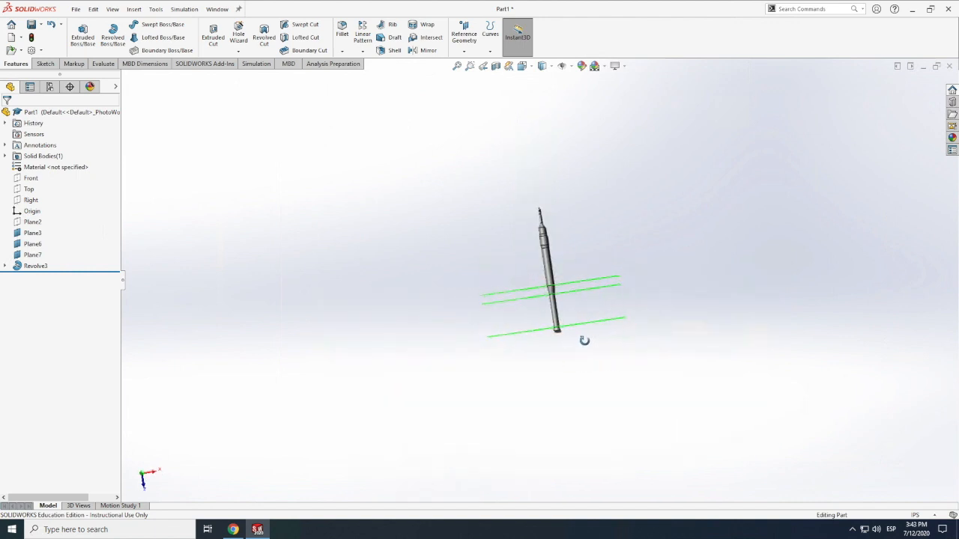
pyautogui.scroll(-1, 572, 342)
# Step: Show Plane2 and hide Plane3
pyautogui.rightClick(33, 226)
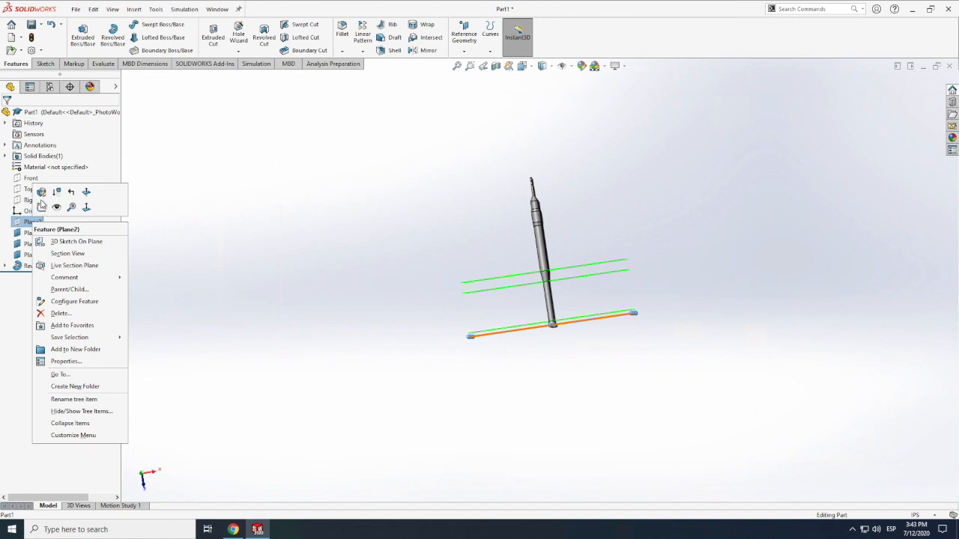
pyautogui.click(56, 208)
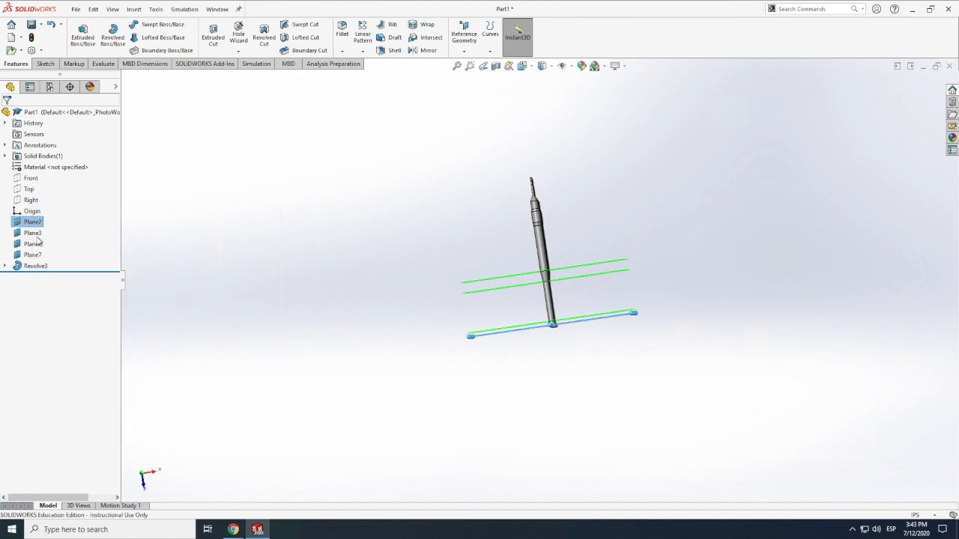
pyautogui.rightClick(34, 233)
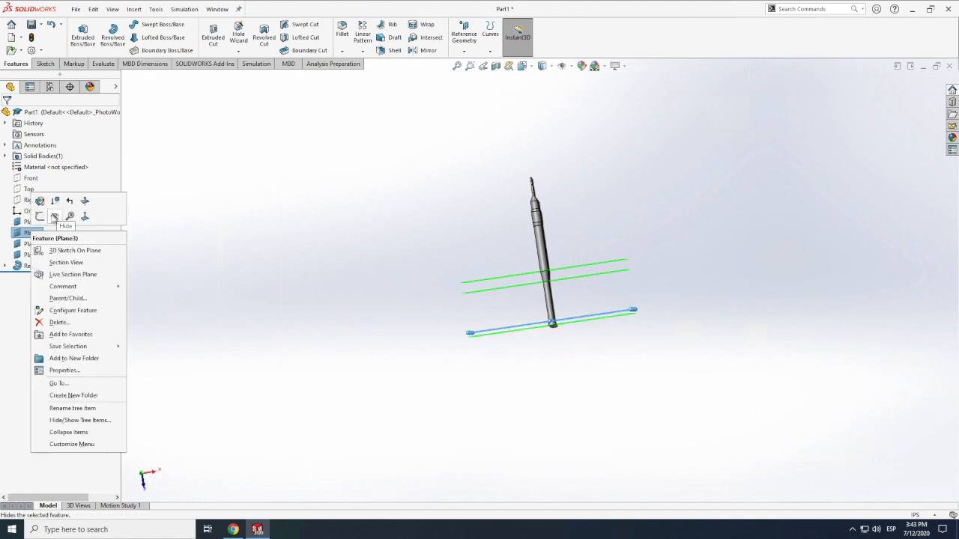
pyautogui.click(54, 217)
# Step: On Plane2, sketch three chained horizontal centerlines from the core's center through its edge and outward, the last about 2.15 in long
pyautogui.moveTo(592, 324); pyautogui.dragTo(583, 434, button='middle')
pyautogui.scroll(-3, 551, 313)
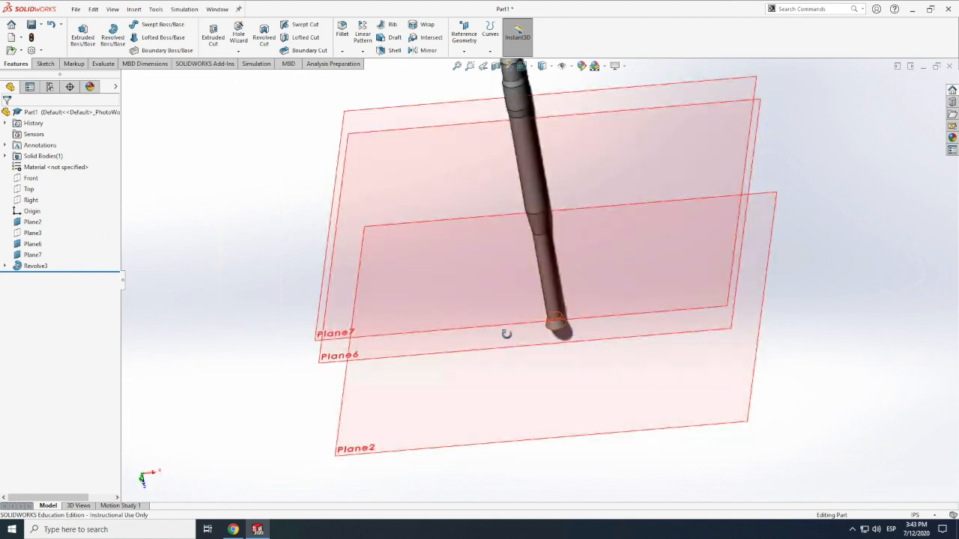
pyautogui.click(45, 63)
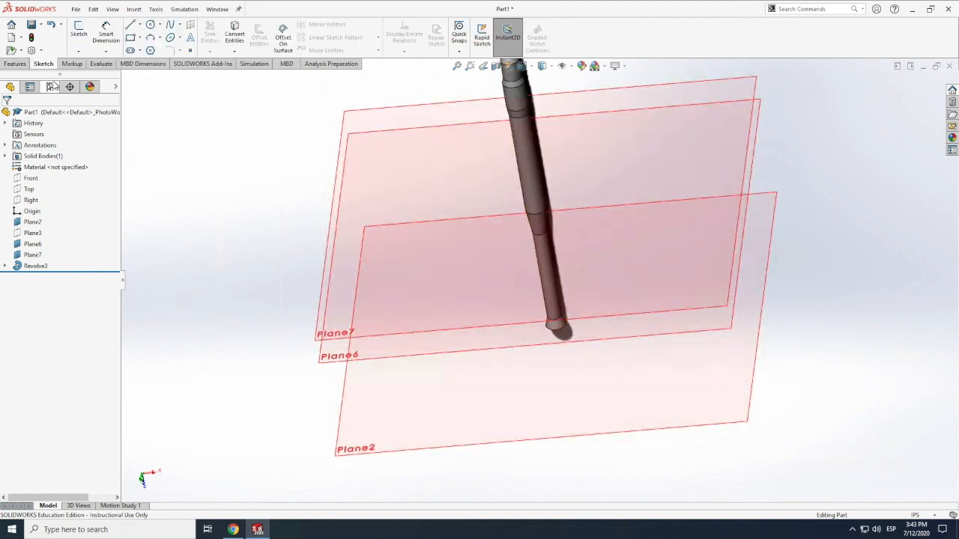
pyautogui.click(79, 34)
pyautogui.click(525, 421)
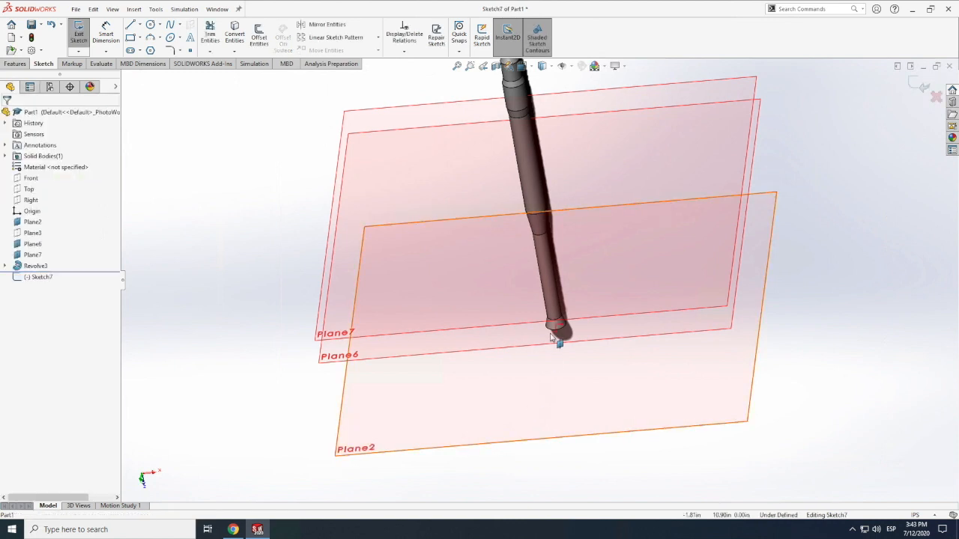
pyautogui.scroll(-4, 558, 330)
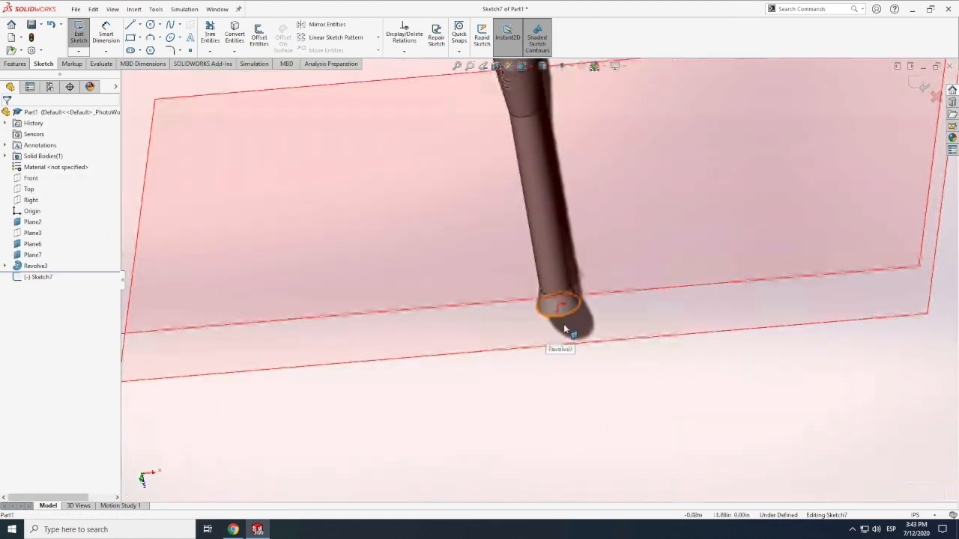
pyautogui.click(138, 25)
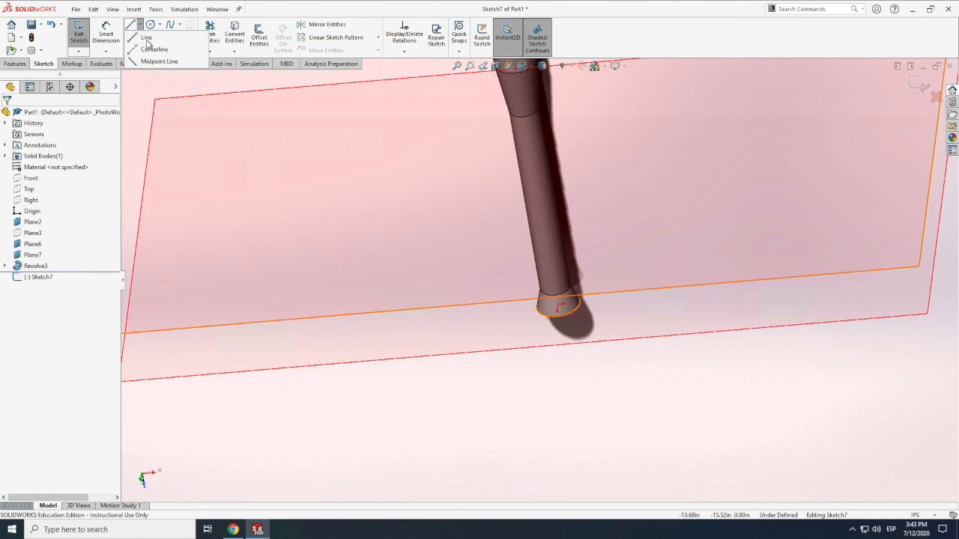
pyautogui.click(154, 48)
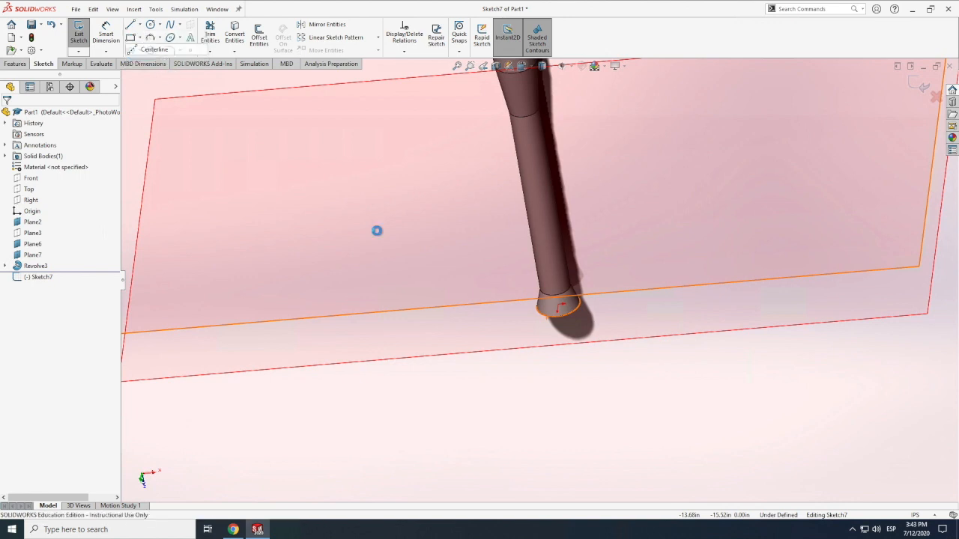
pyautogui.click(556, 308)
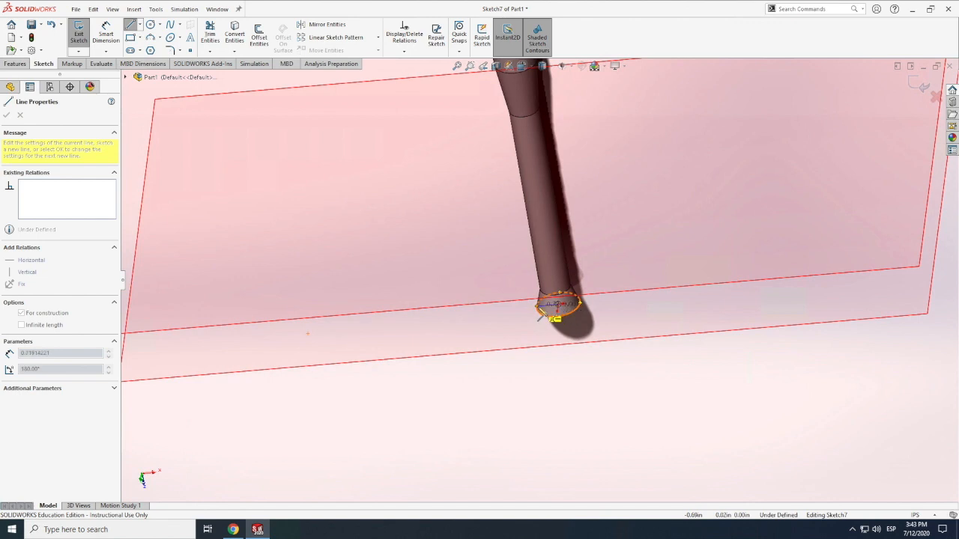
pyautogui.click(536, 306)
pyautogui.click(526, 308)
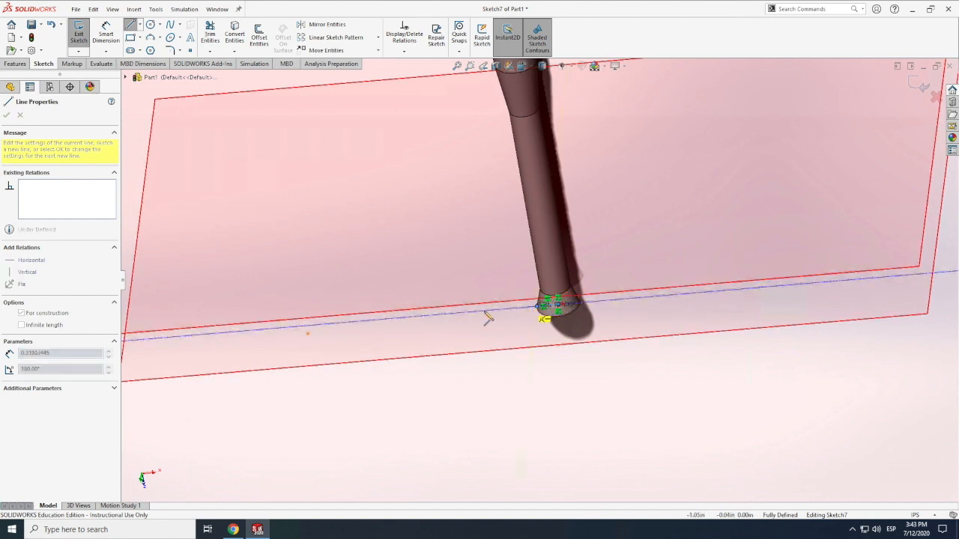
pyautogui.click(462, 312)
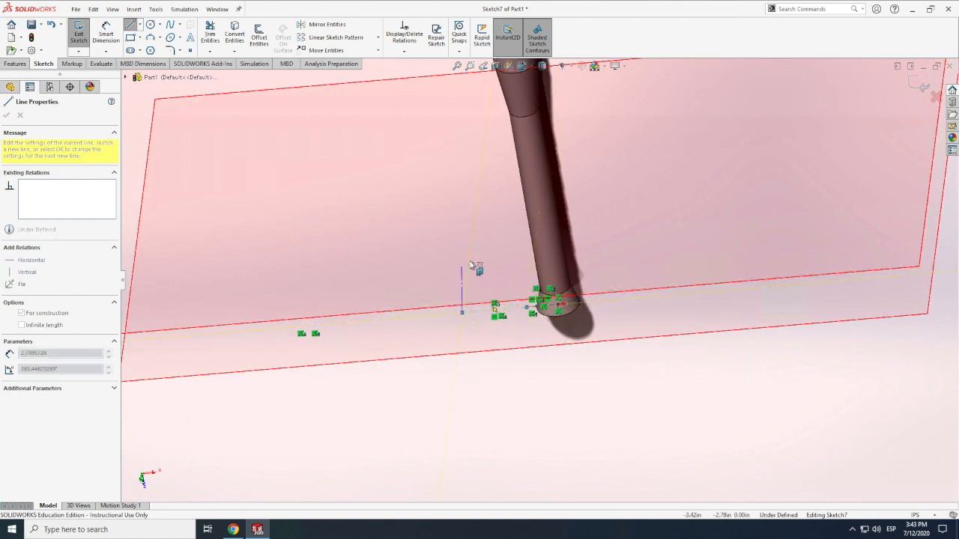
pyautogui.press('Escape')
# Step: Dimension the outermost centerline to 0.72 in and the short gap centerline beside the core's edge to 0.05 in
pyautogui.click(105, 34)
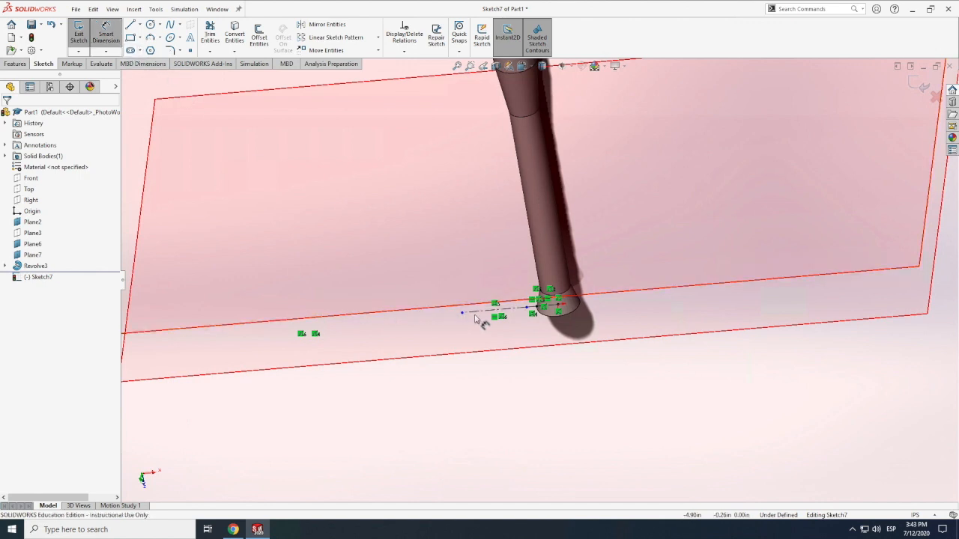
pyautogui.click(480, 312)
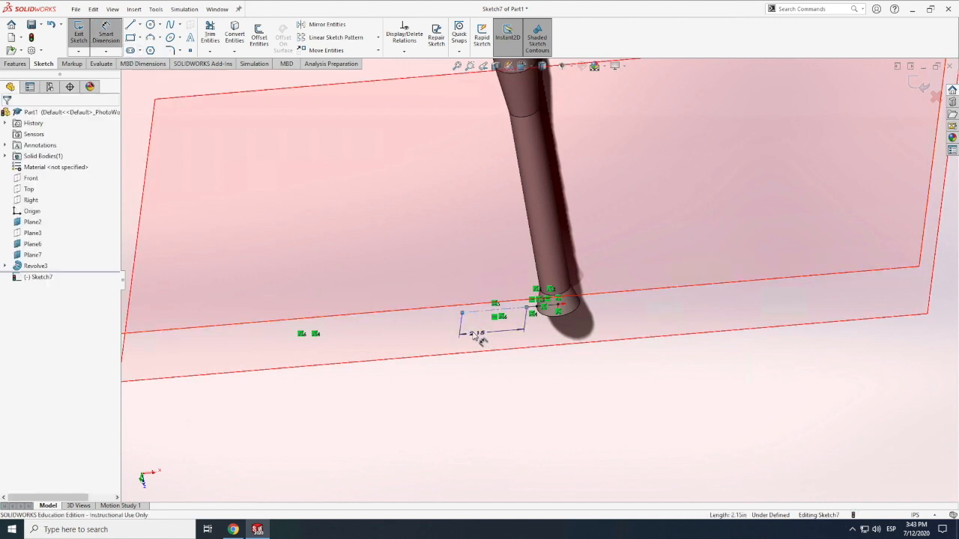
pyautogui.click(472, 335)
pyautogui.write('0.72')
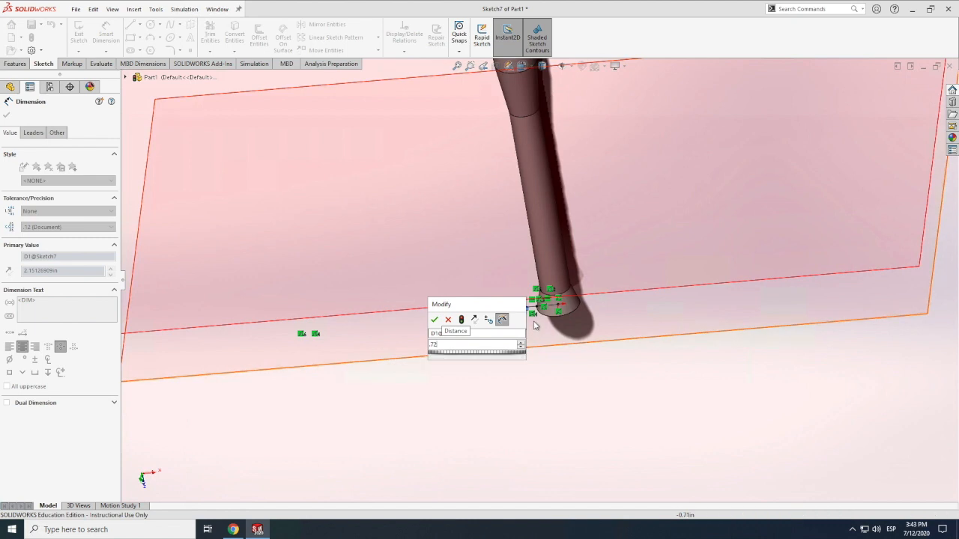
pyautogui.press('Return')
pyautogui.click(527, 332)
pyautogui.click(523, 337)
pyautogui.write('1.75')
pyautogui.press('Return')
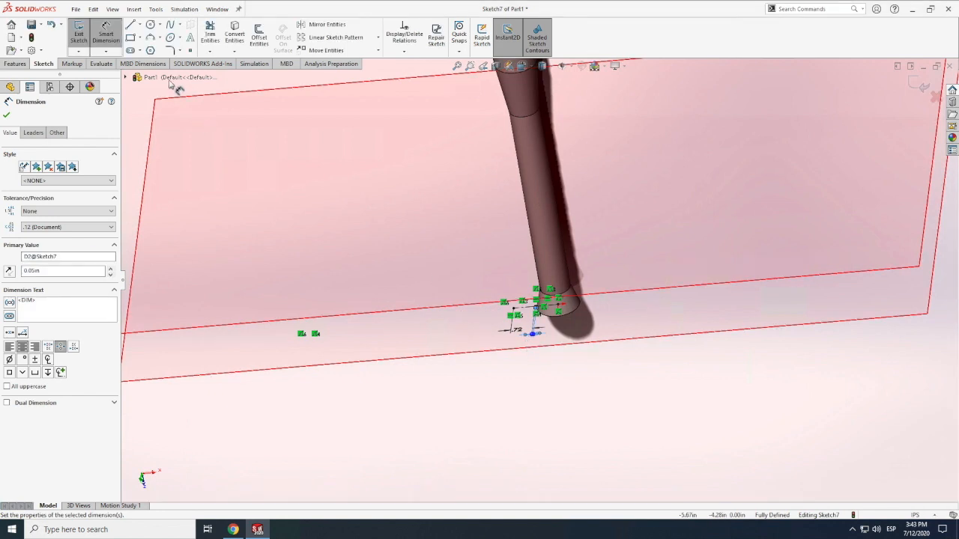
# Step: Draw a circle of radius 0.72 in centered on the outer end of the centerlines, and finish the Plane2 sketch
pyautogui.click(151, 25)
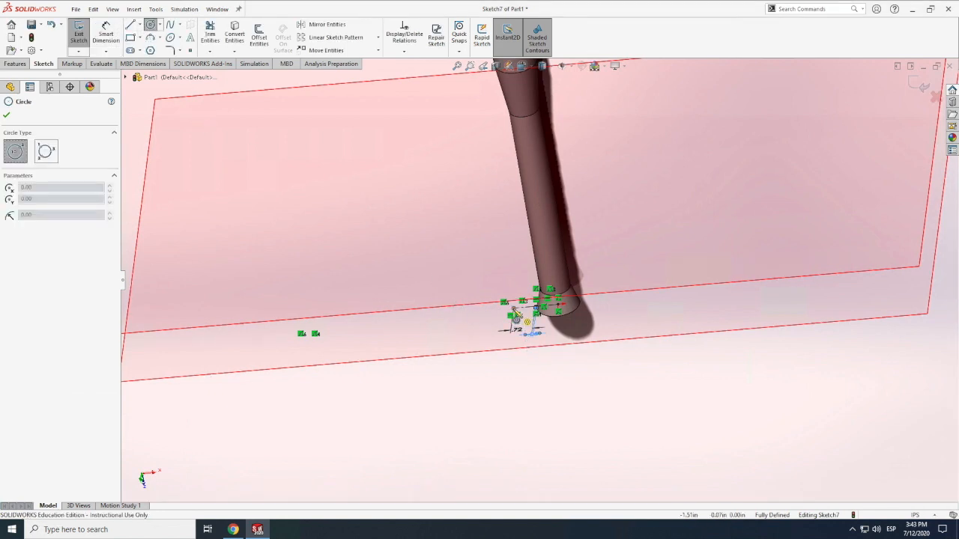
pyautogui.click(514, 309)
pyautogui.click(538, 312)
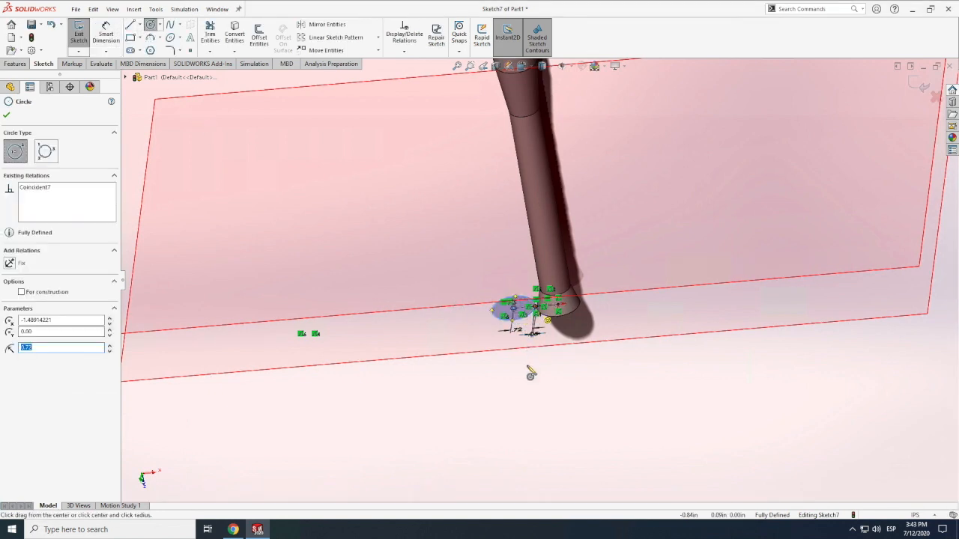
pyautogui.click(79, 34)
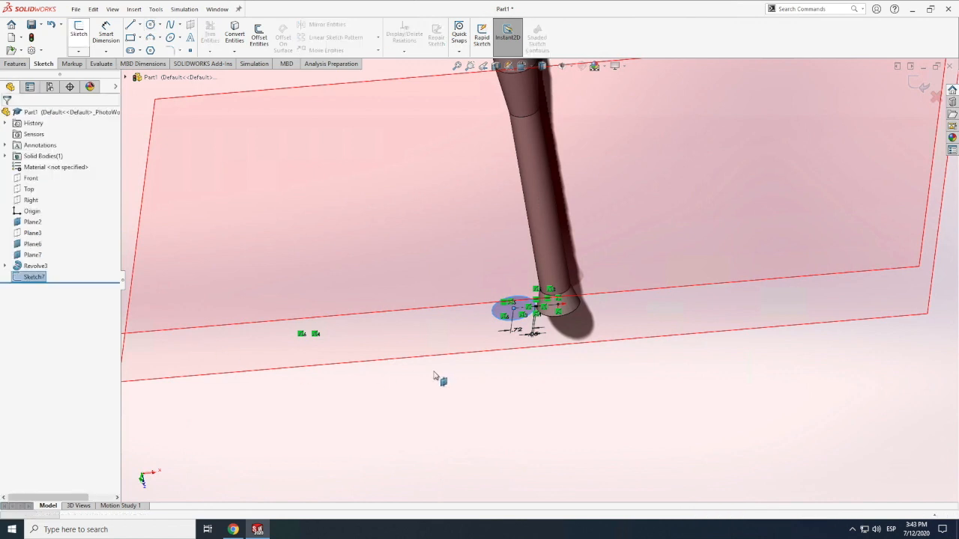
# Step: Start a new sketch on Plane6
pyautogui.scroll(8, 433, 372)
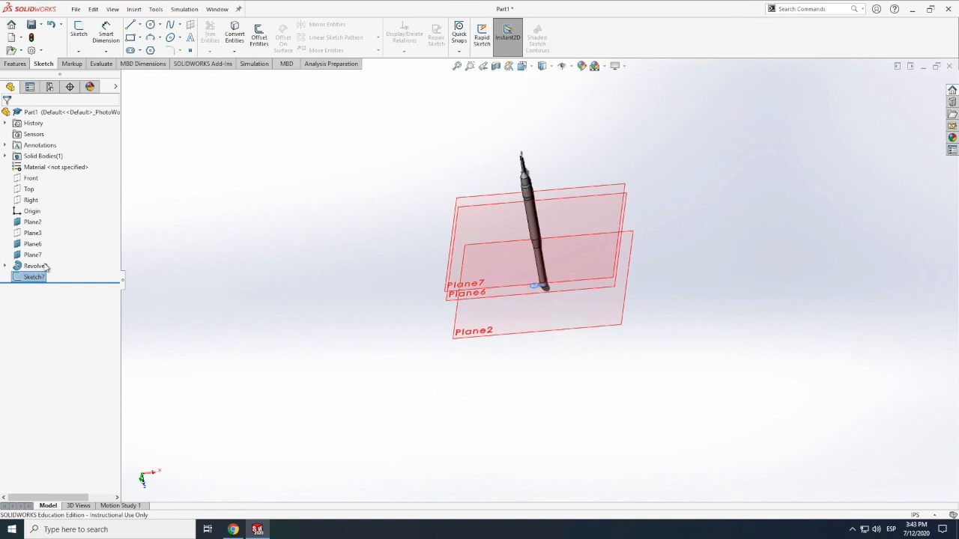
pyautogui.click(78, 31)
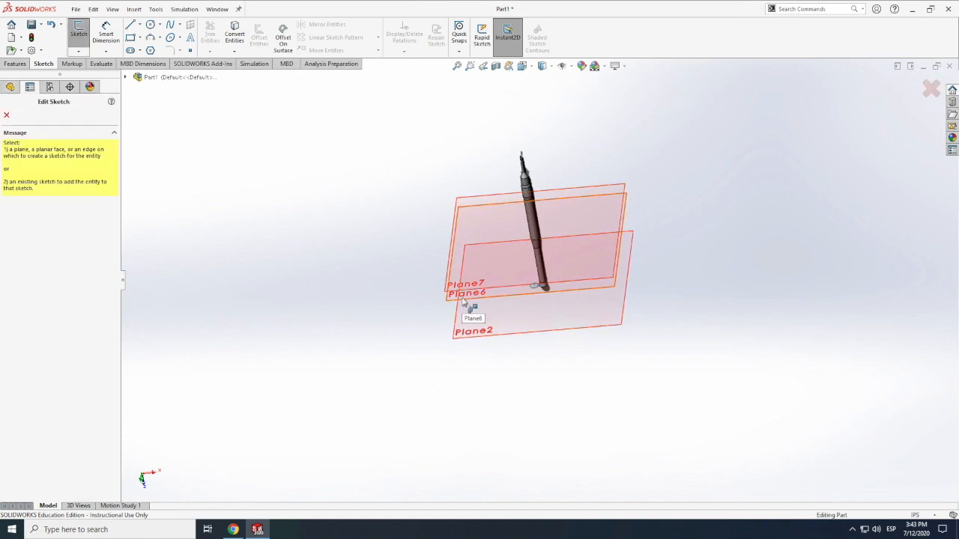
pyautogui.click(463, 299)
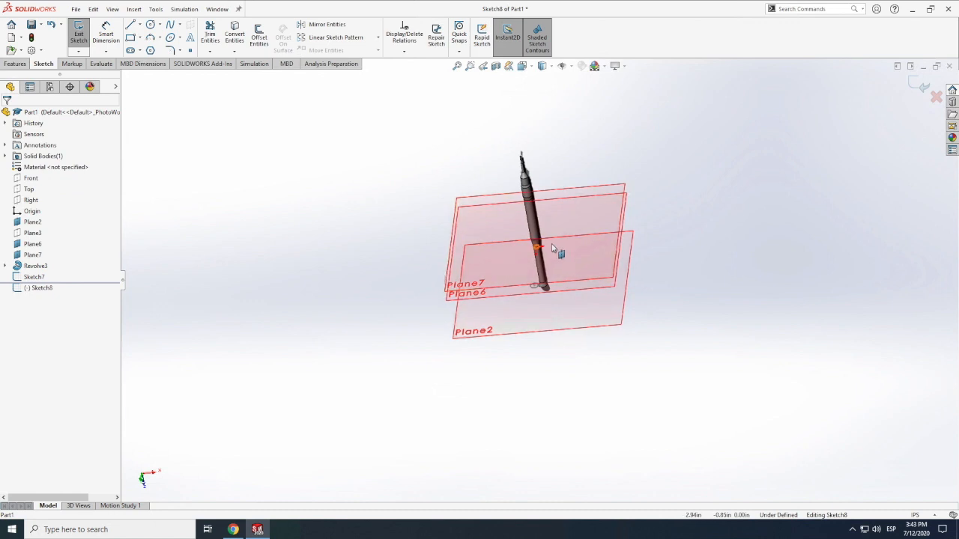
pyautogui.scroll(-4, 502, 266)
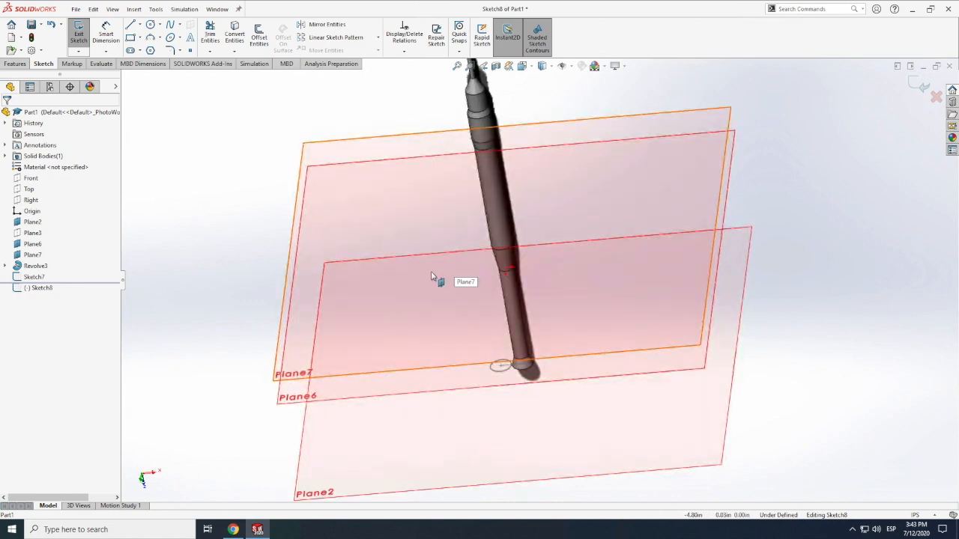
pyautogui.scroll(-4, 433, 278)
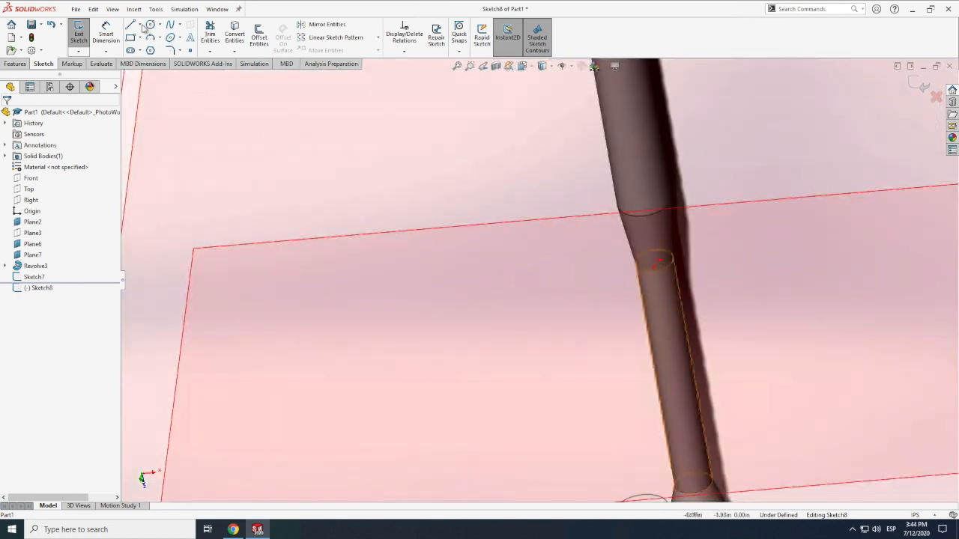
pyautogui.click(139, 25)
pyautogui.click(154, 49)
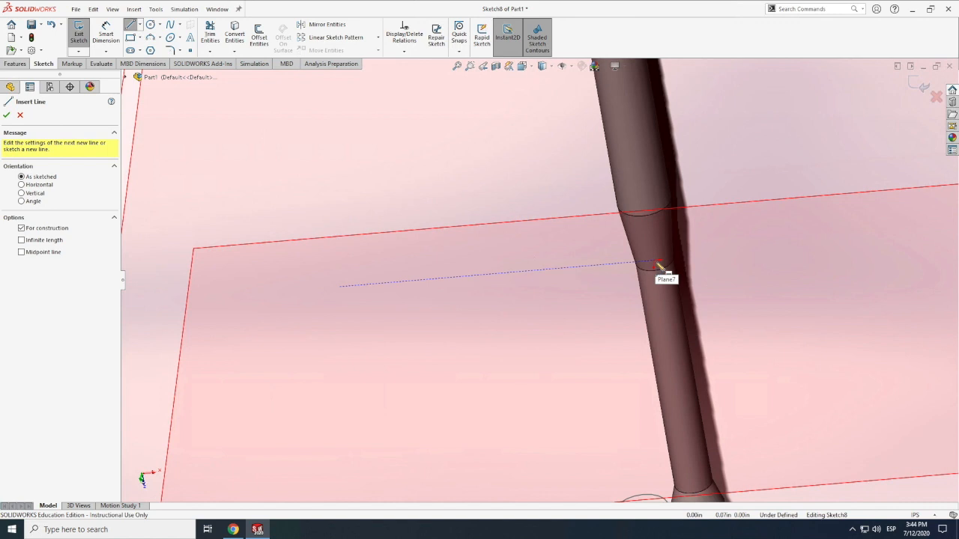
pyautogui.press('Escape')
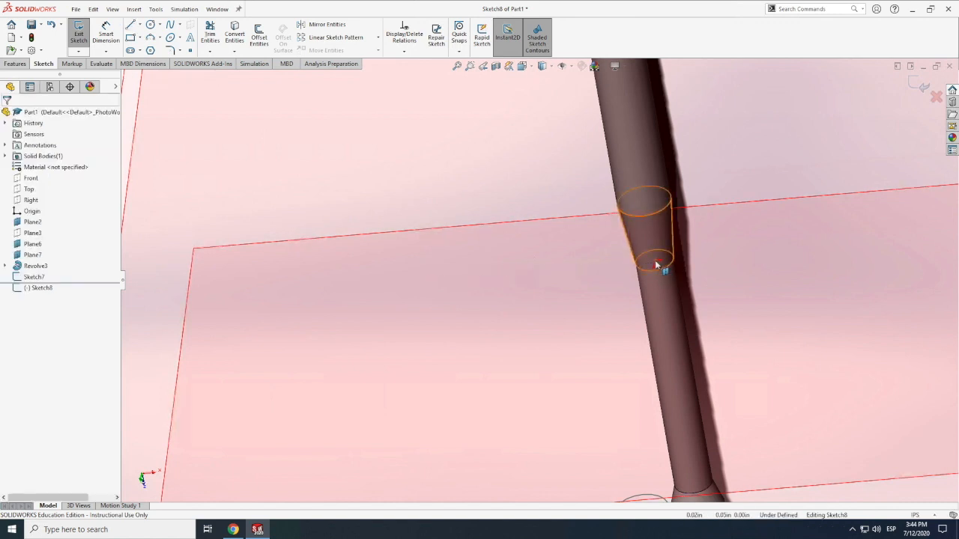
# Step: Hide Plane7
pyautogui.click(724, 172)
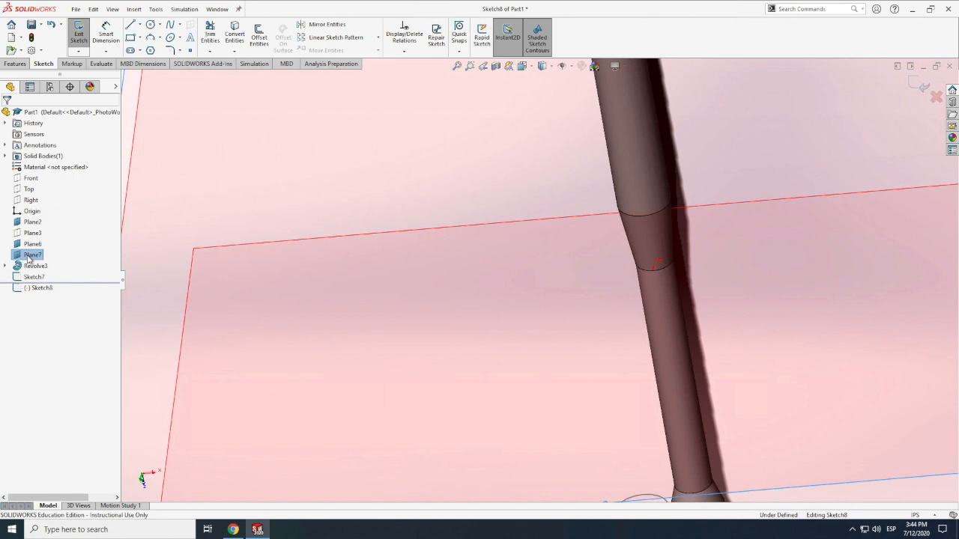
pyautogui.rightClick(29, 257)
pyautogui.click(36, 241)
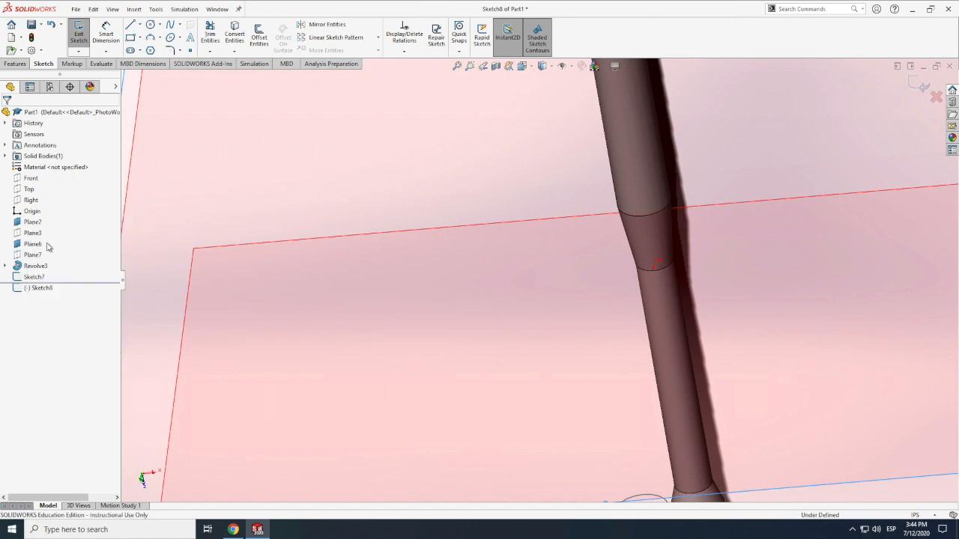
# Step: Sketch three chained horizontal centerlines from the core's center through its edge and outward, the middle one about 0.42 in long
pyautogui.click(140, 25)
pyautogui.click(145, 49)
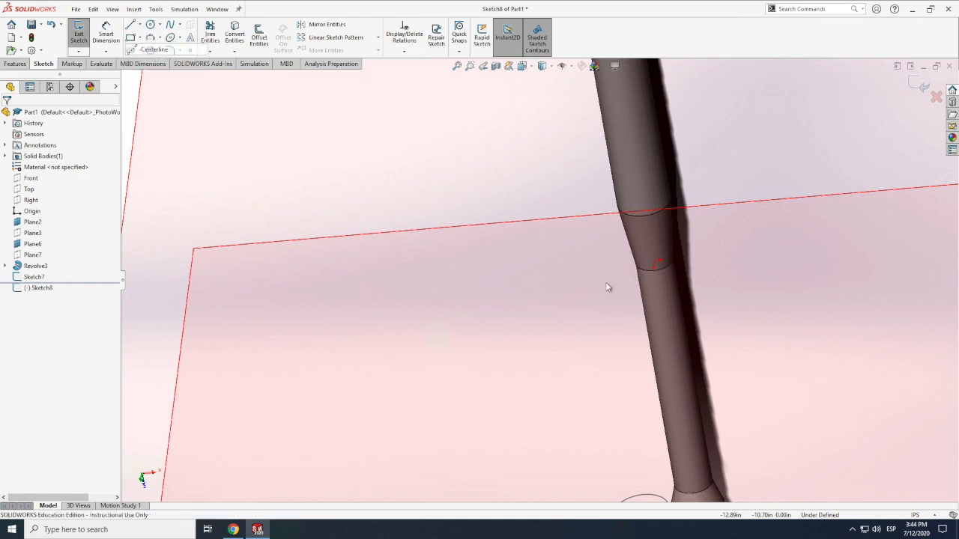
pyautogui.click(658, 262)
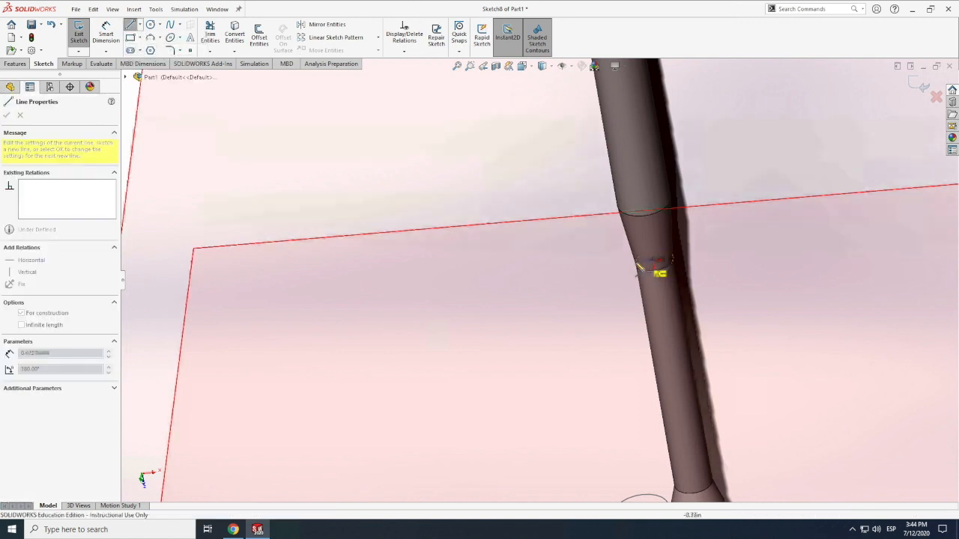
pyautogui.click(628, 263)
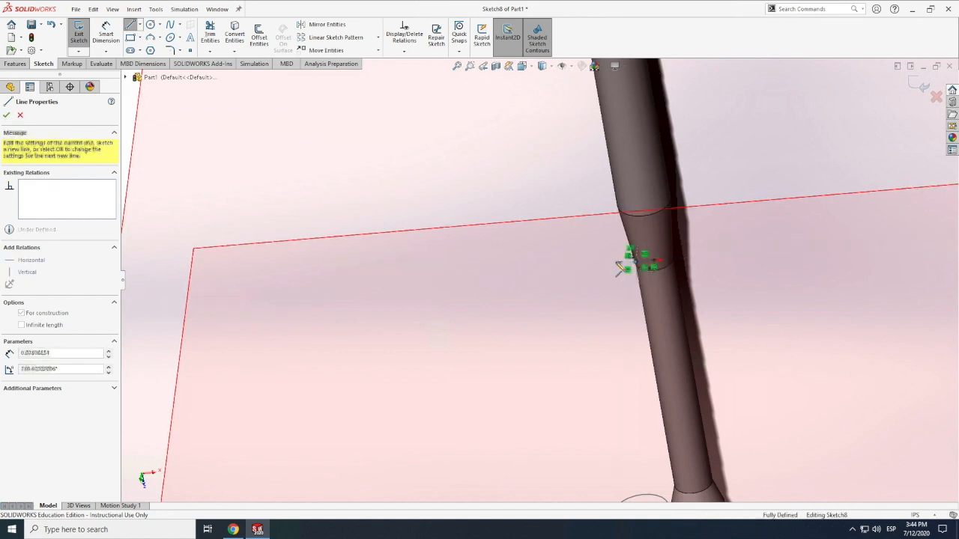
pyautogui.click(567, 267)
pyautogui.press('Escape')
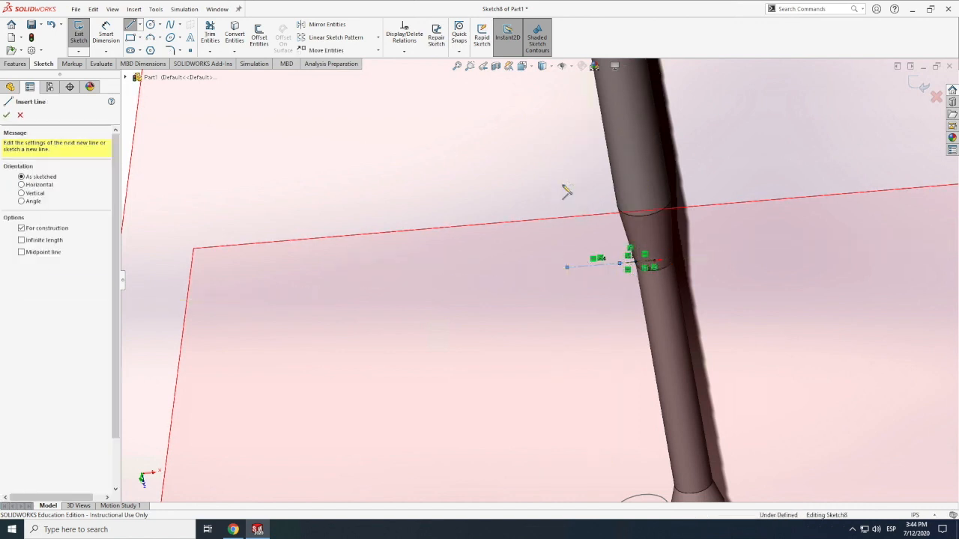
pyautogui.press('Escape')
# Step: Dimension the short gap centerline beside the core's edge to 0.05 in and the outermost centerline to 0.15 in
pyautogui.click(106, 34)
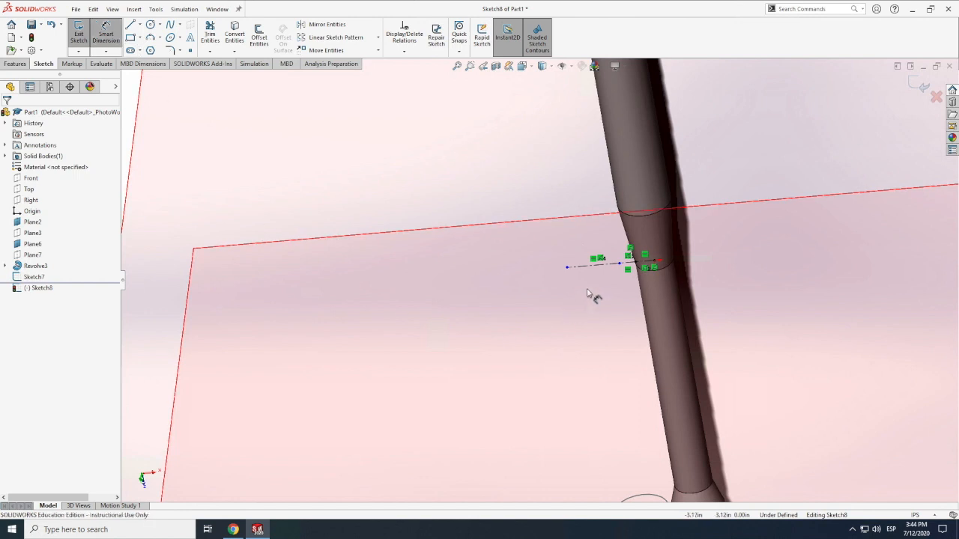
pyautogui.click(626, 281)
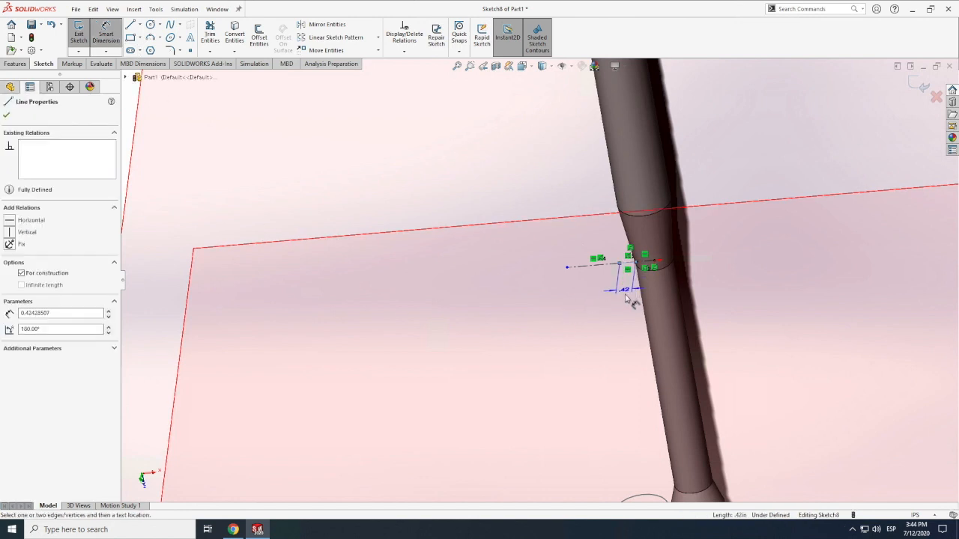
pyautogui.click(626, 298)
pyautogui.write('.05')
pyautogui.press('Return')
pyautogui.click(590, 266)
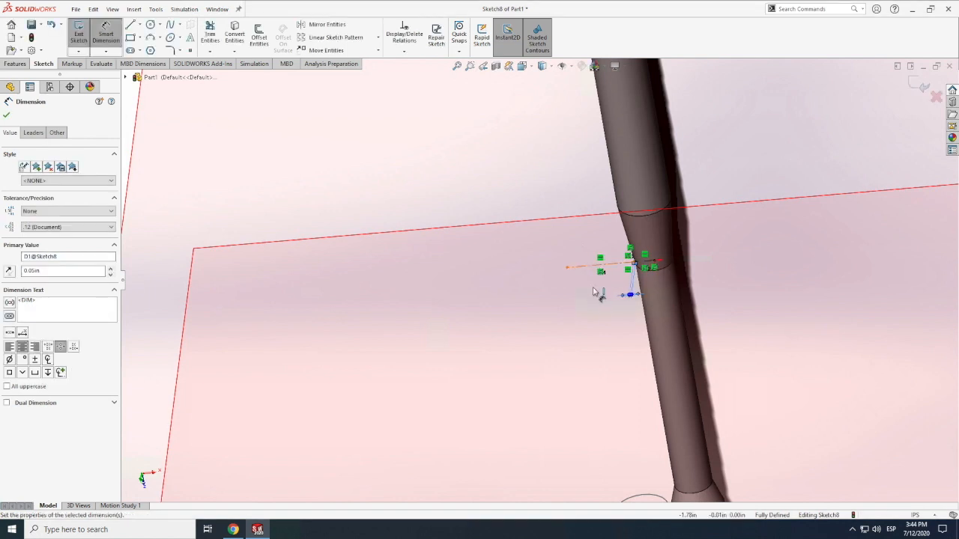
pyautogui.click(605, 322)
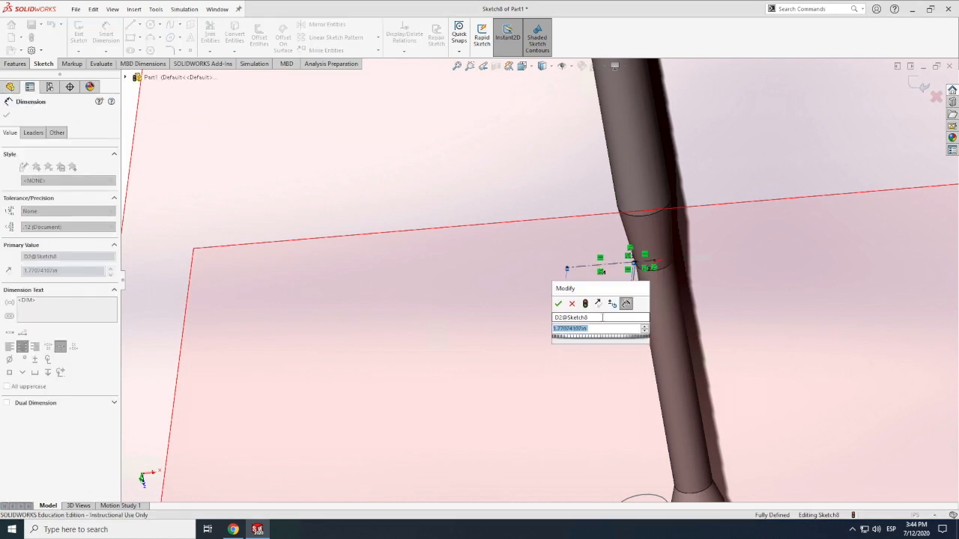
pyautogui.write('.15')
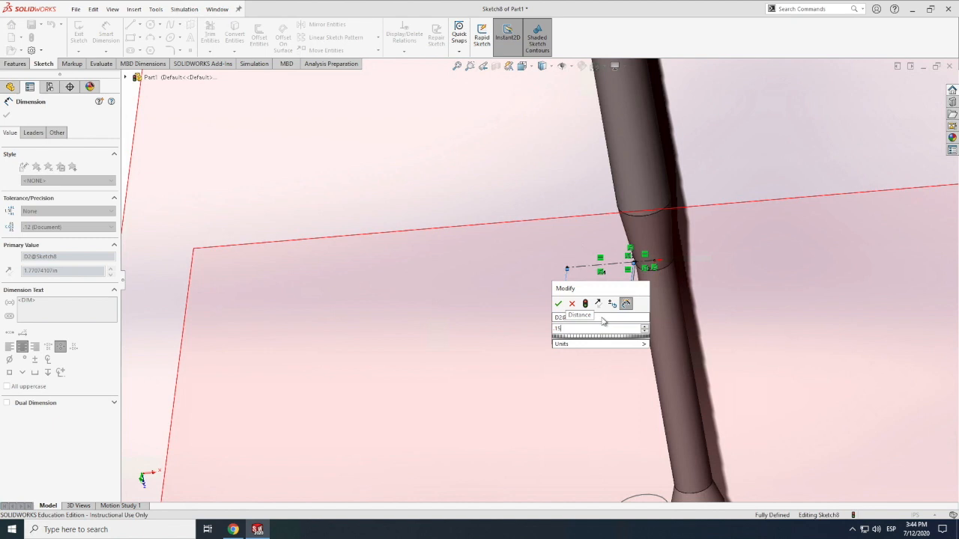
pyautogui.press('Return')
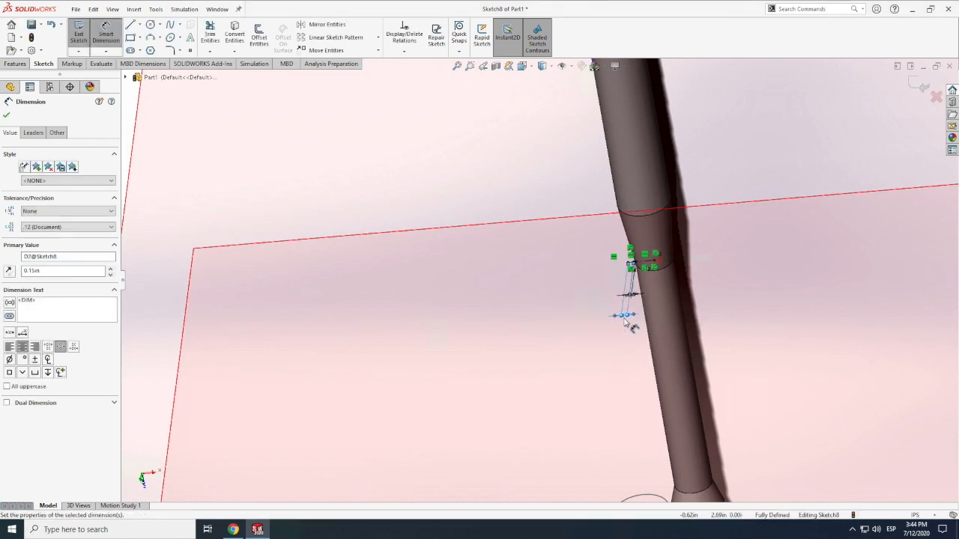
# Step: Set the outermost centerline's length to 0.35 in
pyautogui.scroll(-3, 628, 322)
pyautogui.click(602, 306)
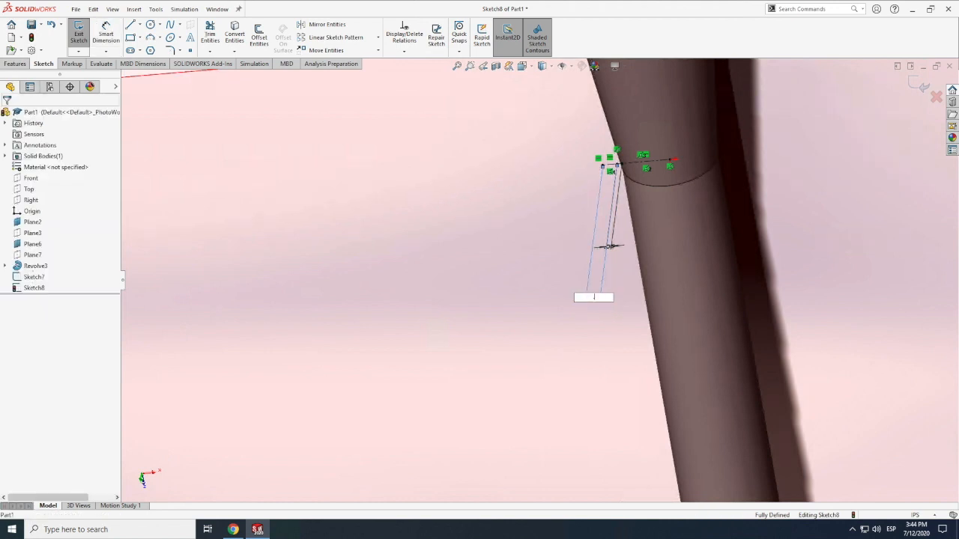
pyautogui.press('Return')
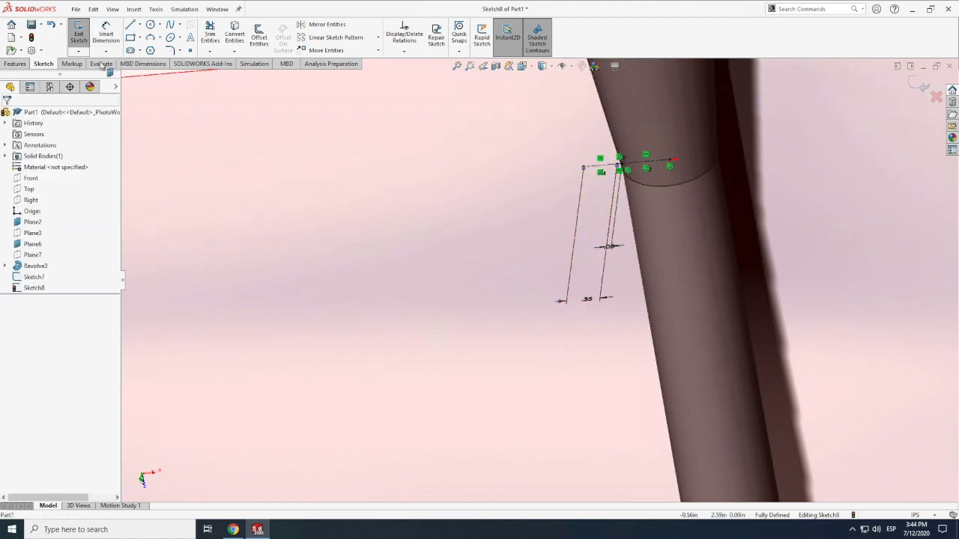
# Step: Draw a circle of radius 0.35 in centered on the outer end of the centerlines and passing through the outermost centerline's inner end
pyautogui.click(151, 26)
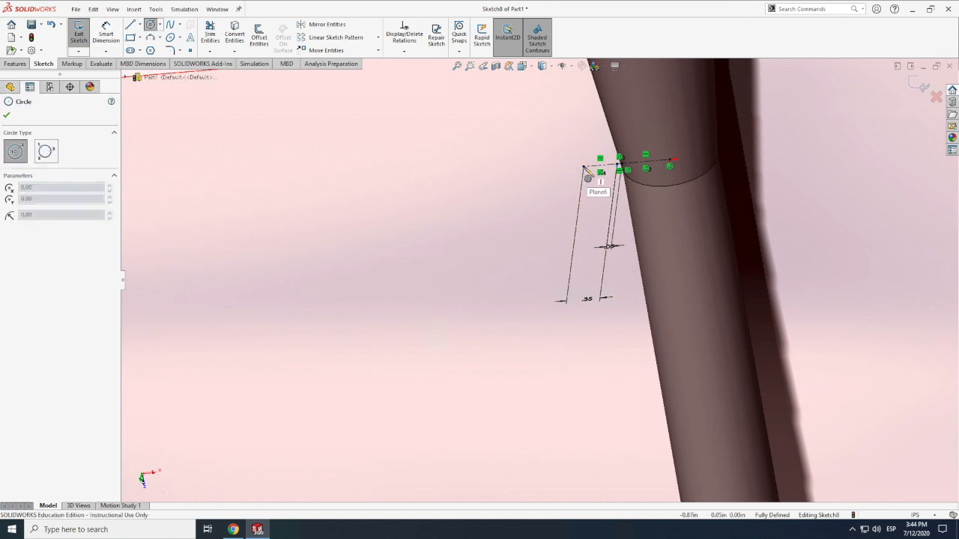
pyautogui.click(584, 166)
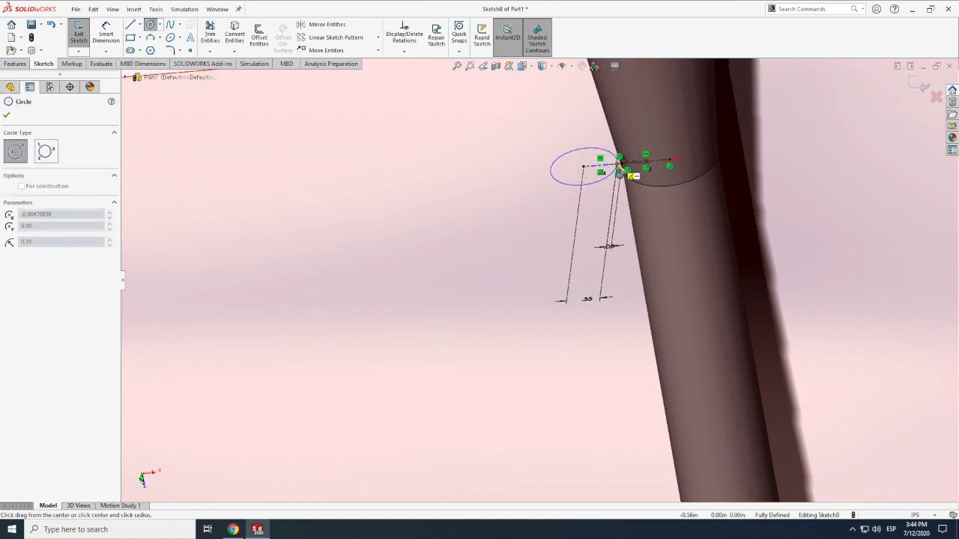
pyautogui.click(618, 164)
pyautogui.scroll(1, 563, 199)
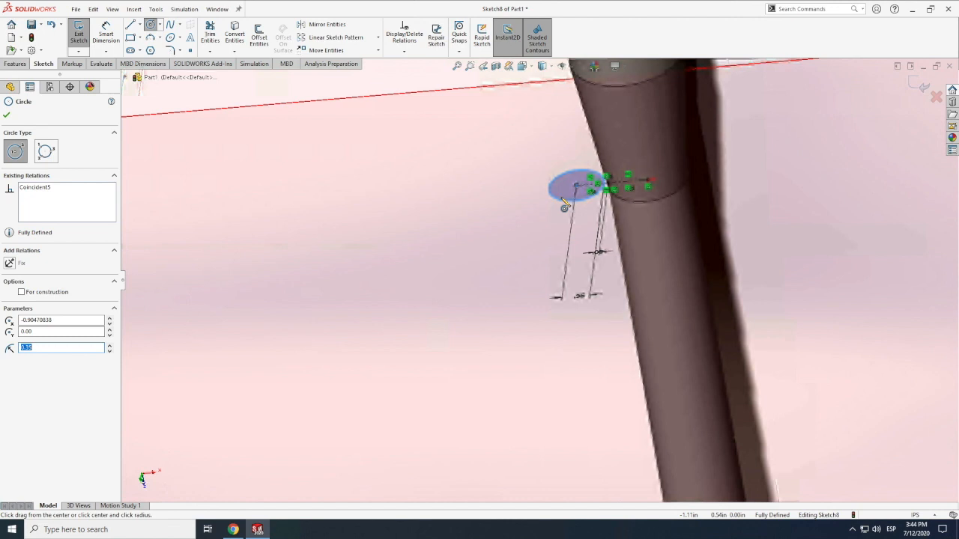
pyautogui.scroll(4, 564, 202)
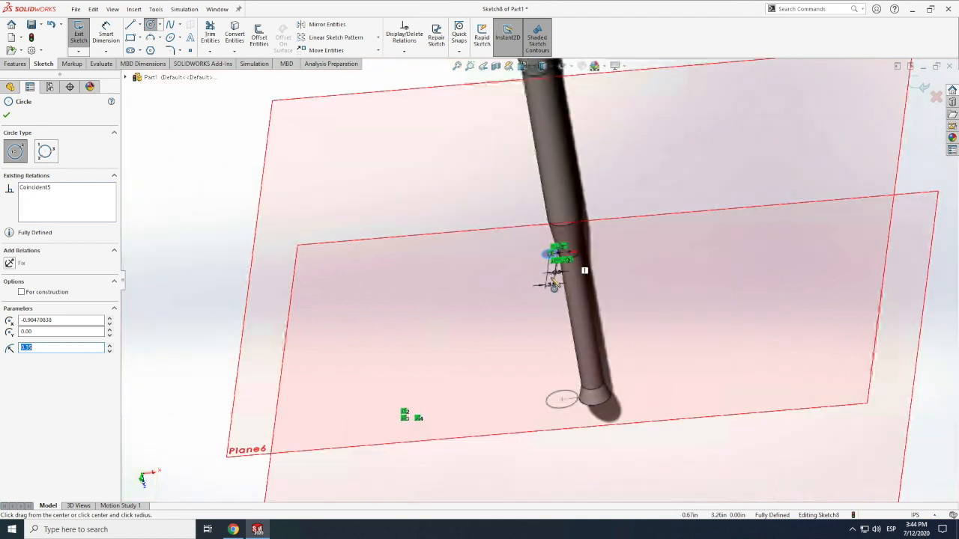
pyautogui.click(555, 297)
pyautogui.press('Escape')
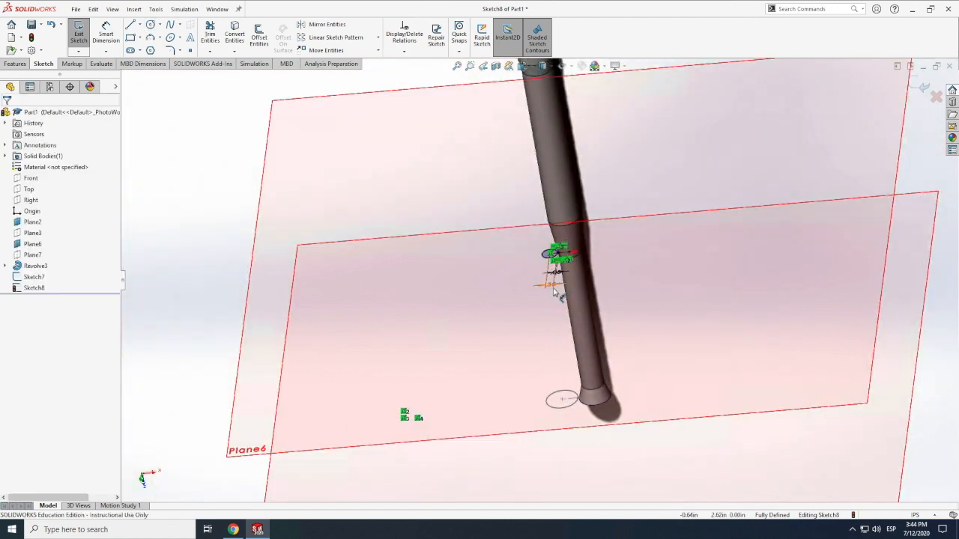
# Step: Set the outermost centerline's length to 0.4 in and finish the Plane6 sketch
pyautogui.click(552, 288)
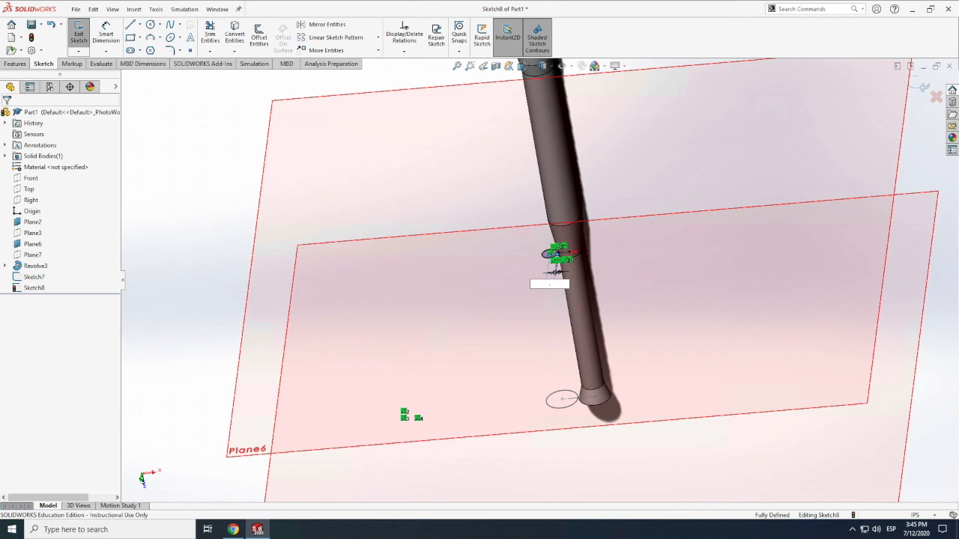
pyautogui.write('.4')
pyautogui.press('Return')
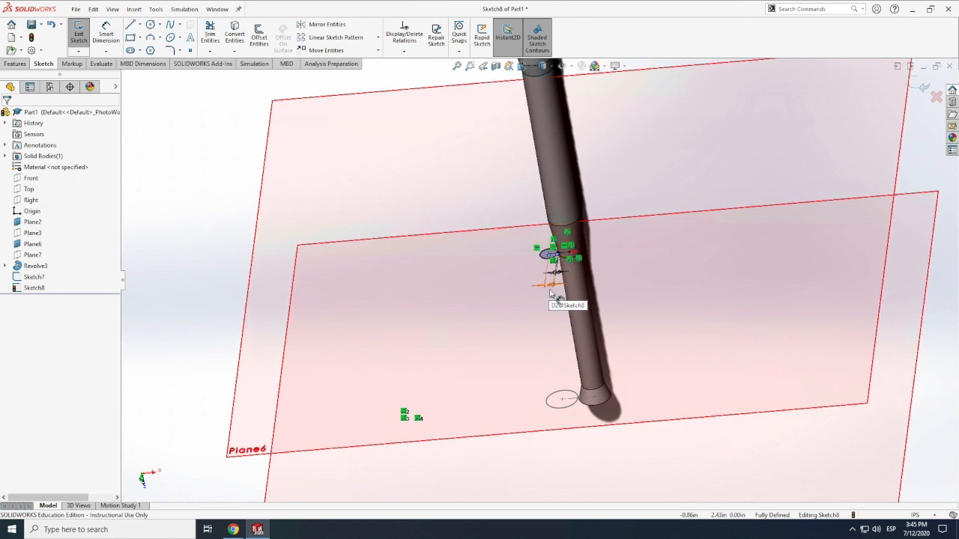
pyautogui.click(79, 36)
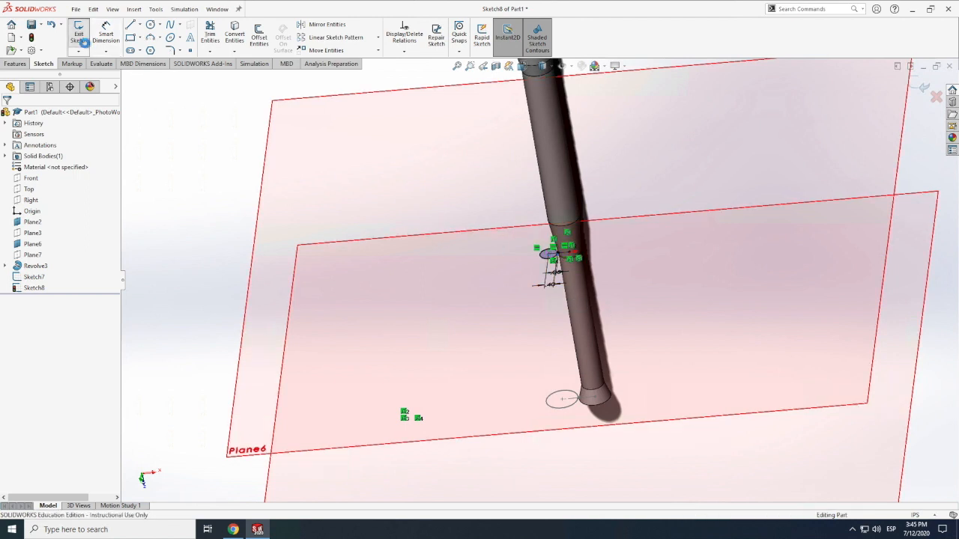
pyautogui.click(187, 161)
# Step: Loft the side booster between the small circle on Plane6 and the larger circle at the core's base
pyautogui.click(103, 63)
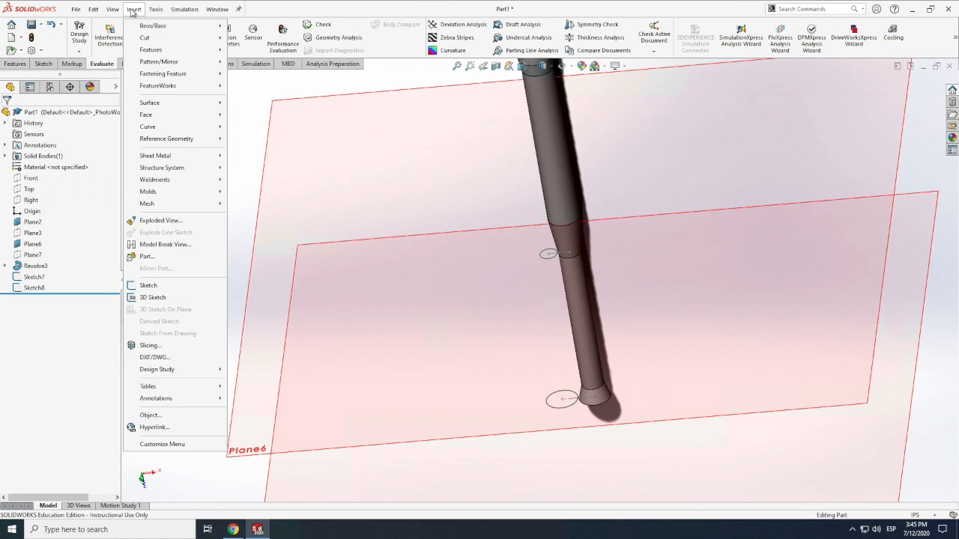
pyautogui.click(75, 10)
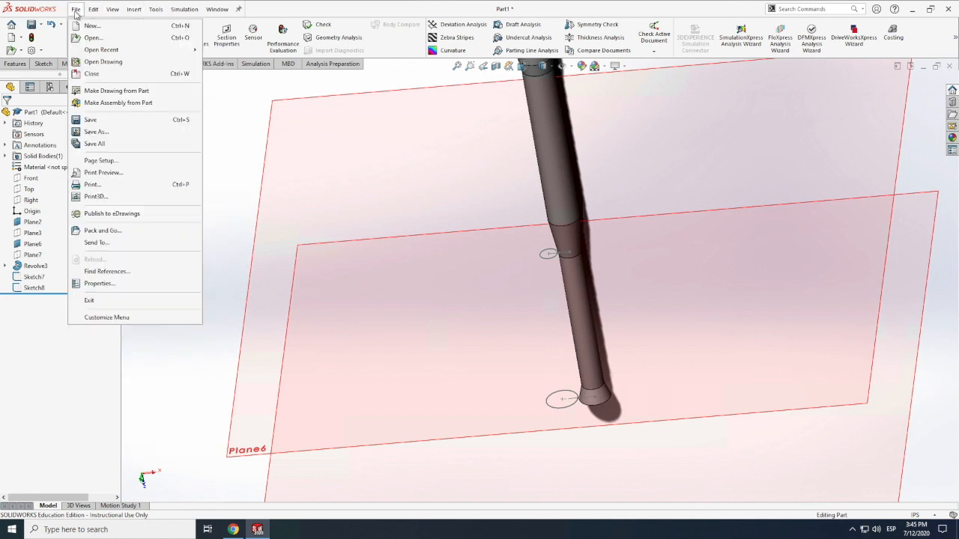
pyautogui.click(18, 65)
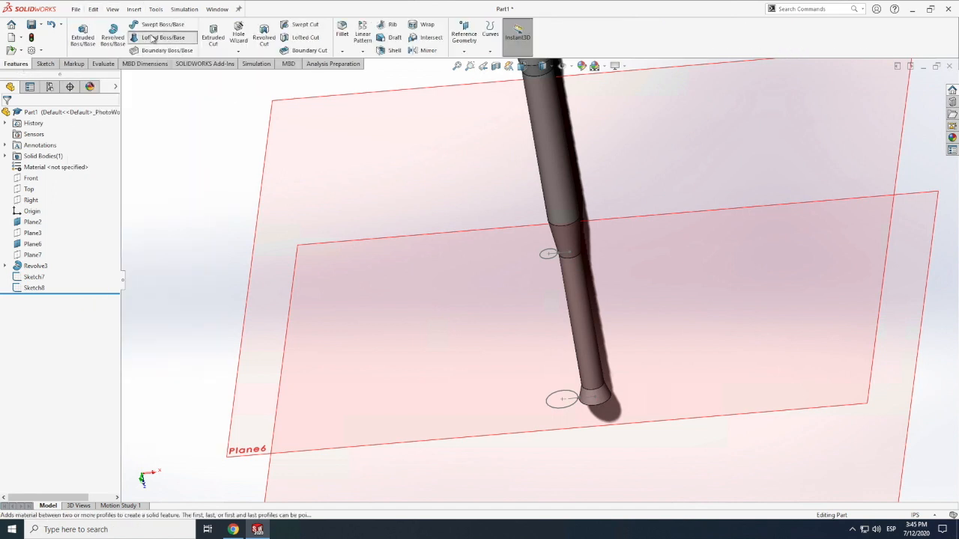
pyautogui.click(158, 37)
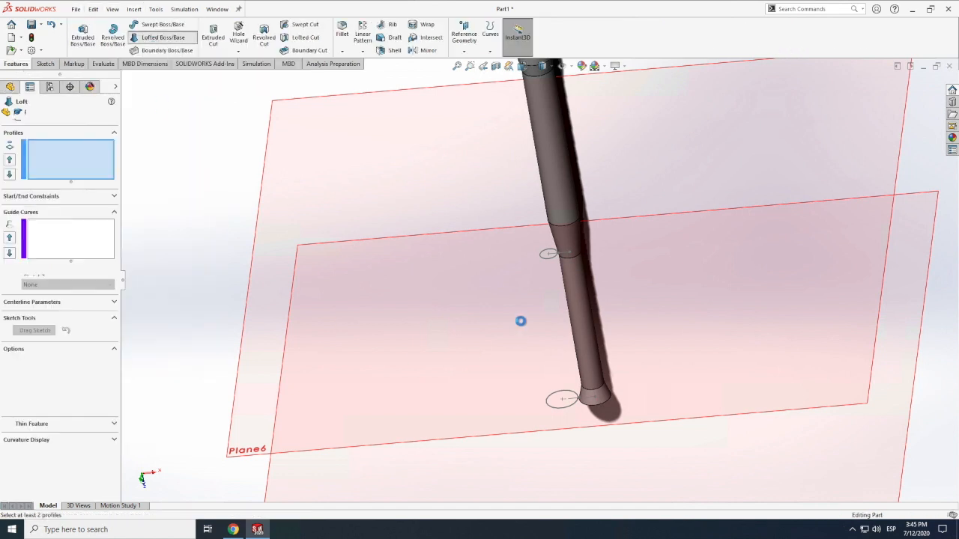
pyautogui.click(549, 257)
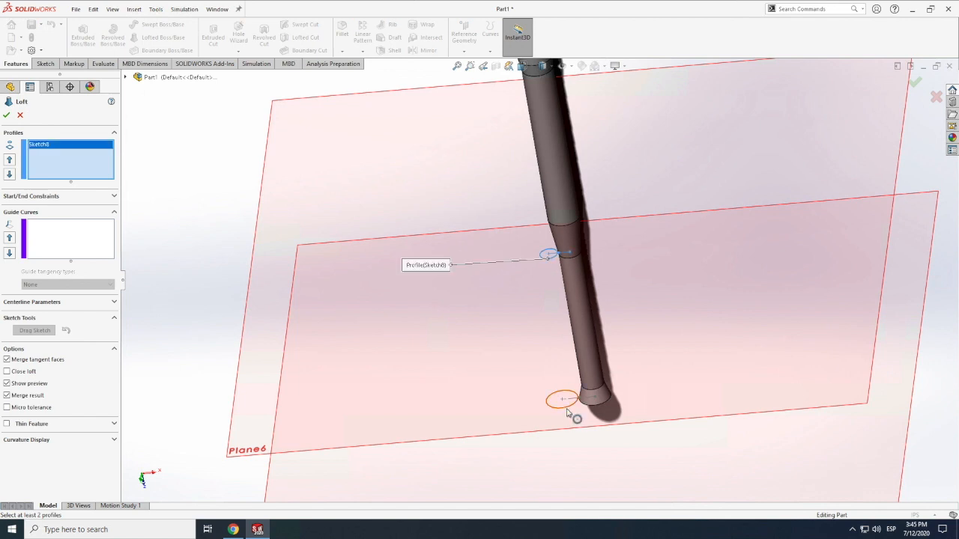
pyautogui.click(567, 411)
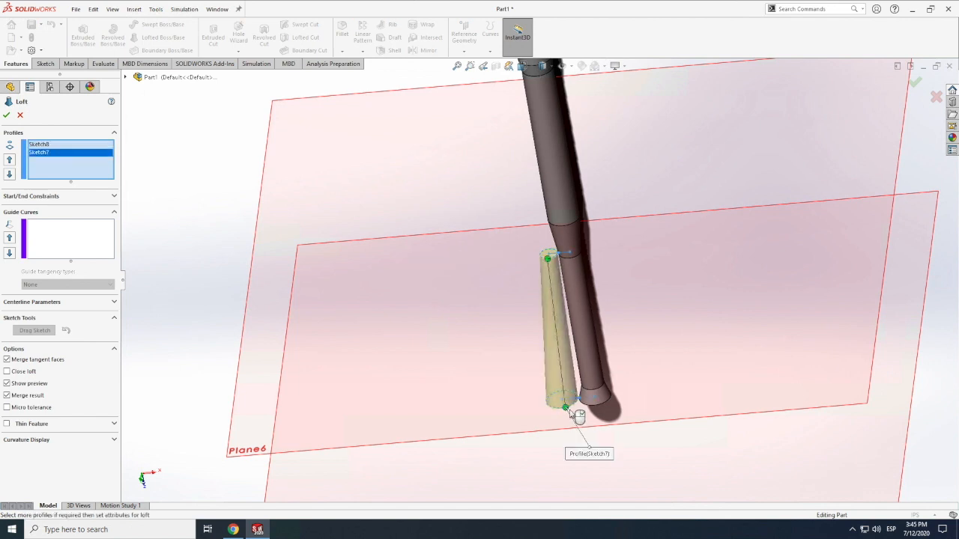
pyautogui.scroll(-1, 579, 417)
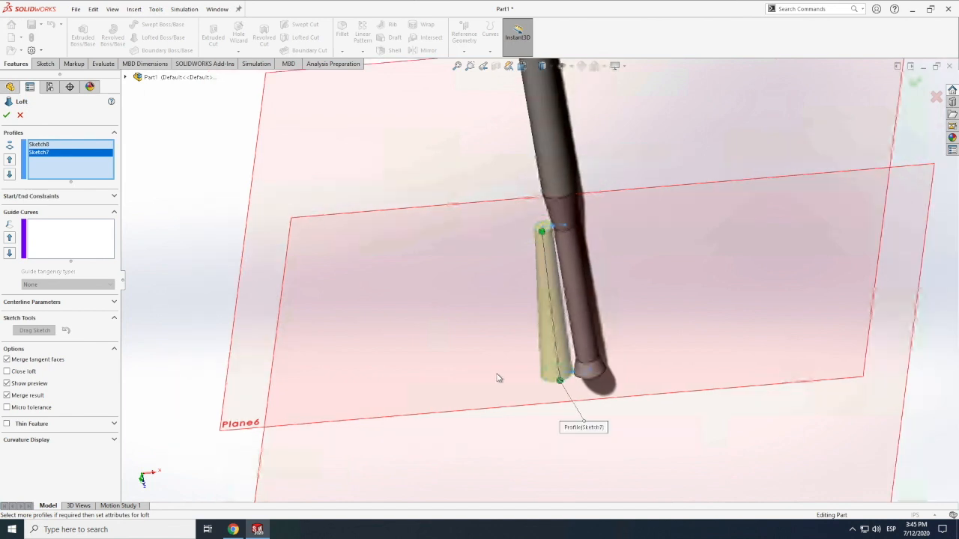
pyautogui.scroll(-2, 501, 382)
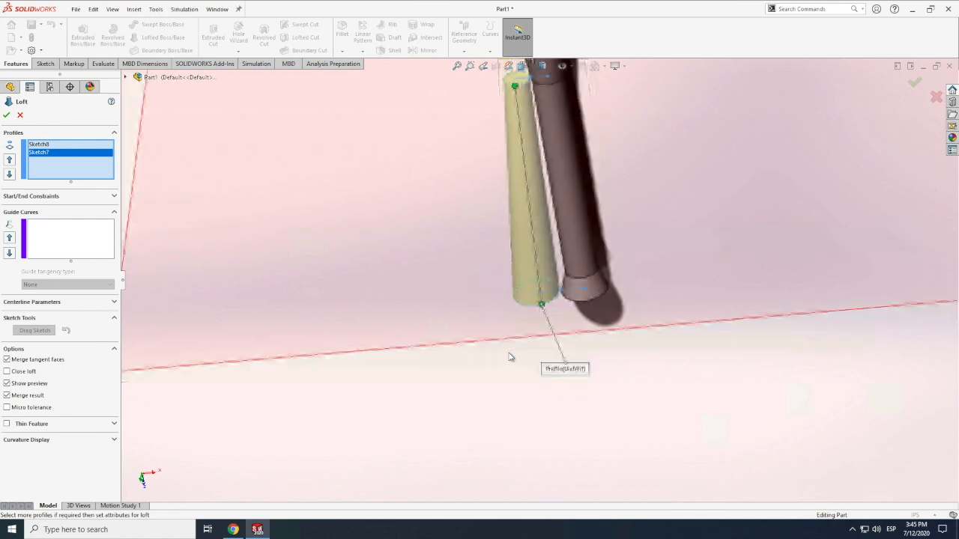
pyautogui.scroll(1, 509, 358)
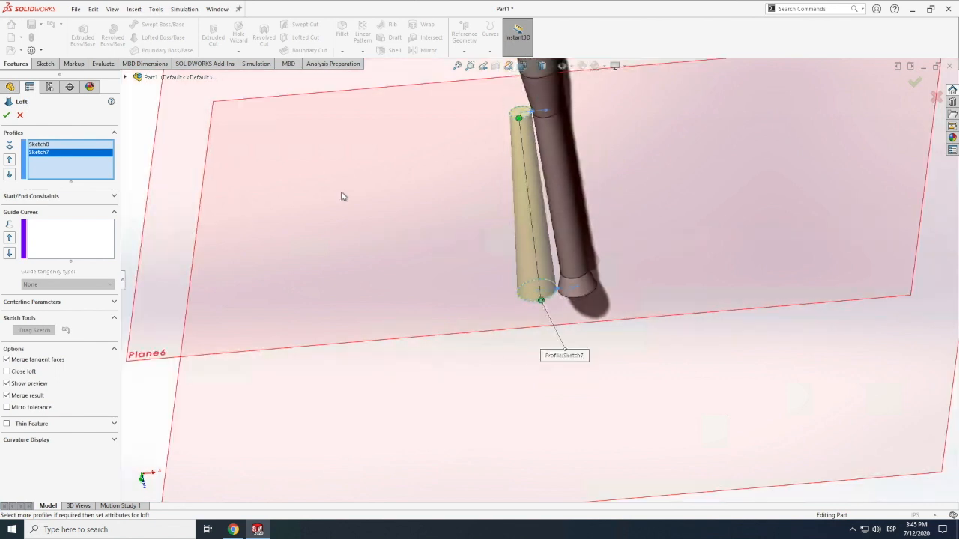
pyautogui.click(7, 115)
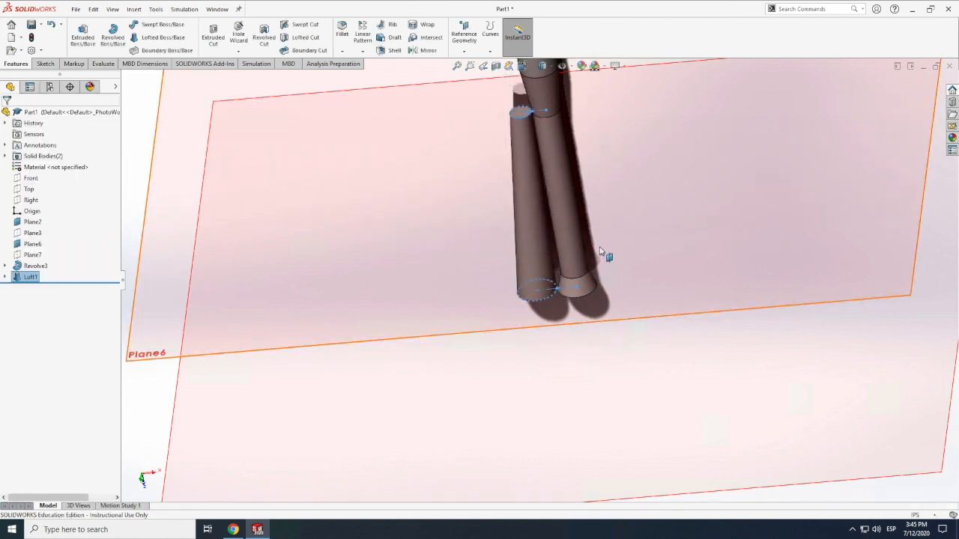
# Step: Examine the lofted booster and its gap to the core's neck from several angles
pyautogui.scroll(5, 606, 257)
pyautogui.click(301, 252)
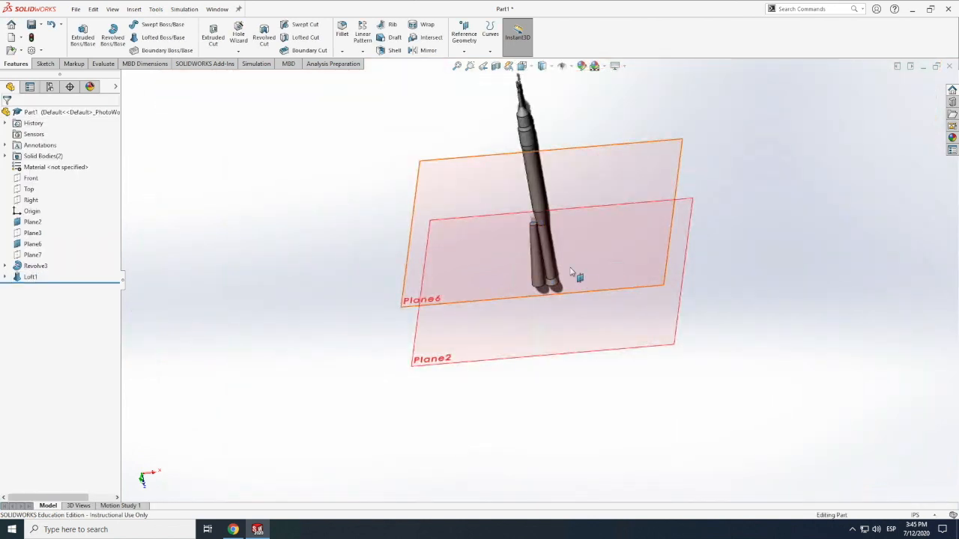
pyautogui.scroll(-3, 524, 255)
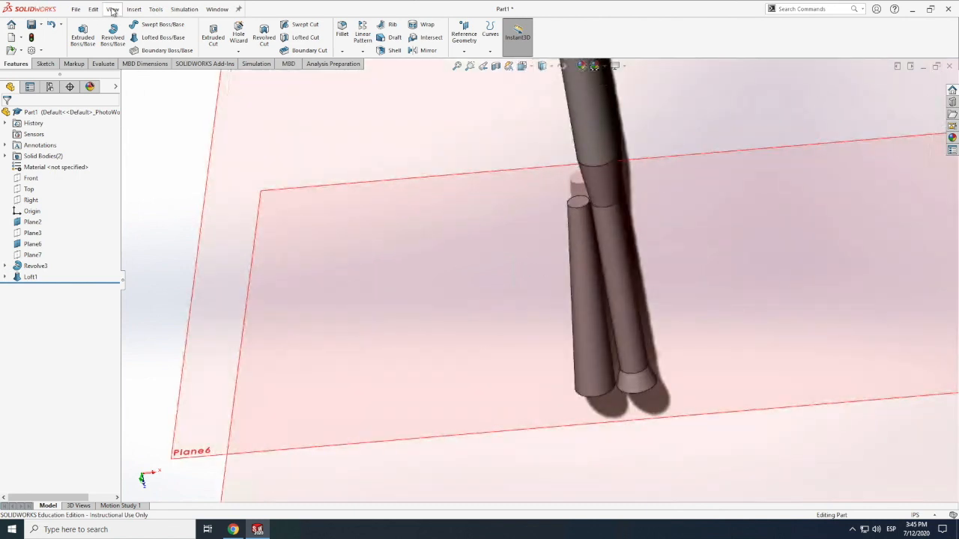
pyautogui.click(113, 9)
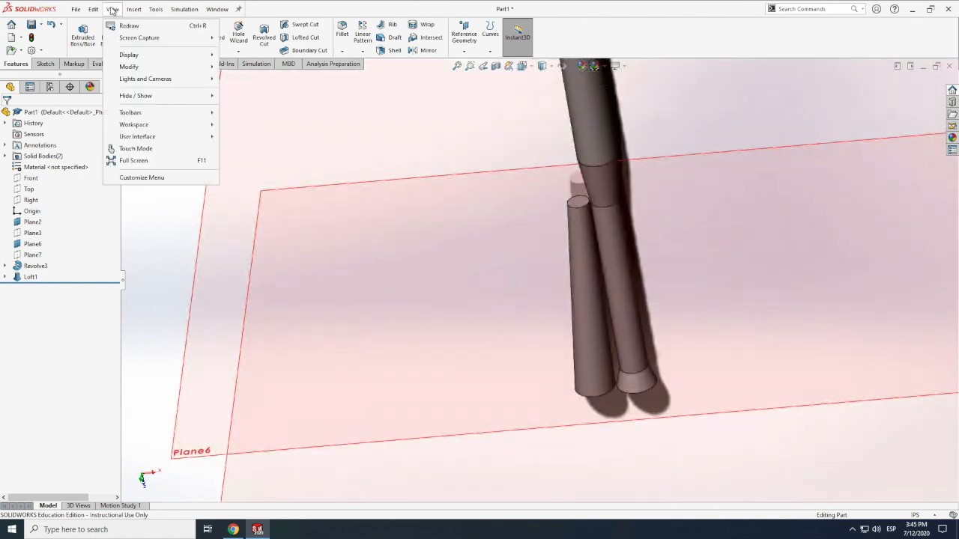
pyautogui.moveTo(131, 67)
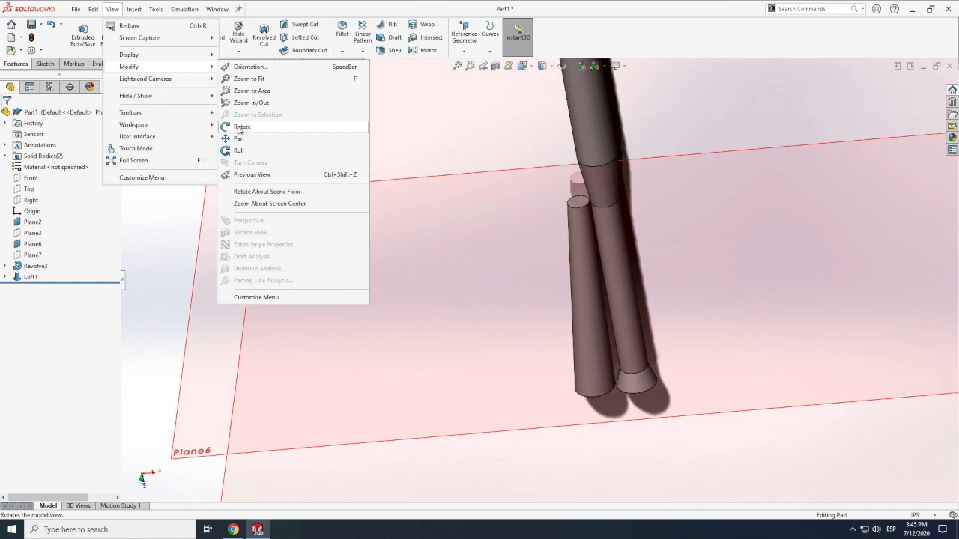
pyautogui.click(241, 128)
pyautogui.moveTo(582, 278); pyautogui.dragTo(614, 304)
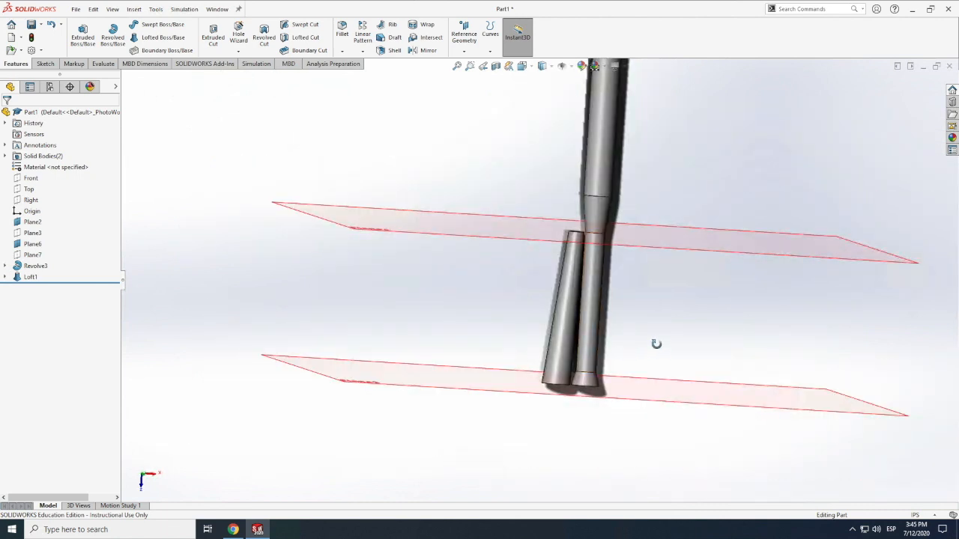
pyautogui.moveTo(649, 309); pyautogui.dragTo(575, 289)
pyautogui.scroll(-5, 590, 216)
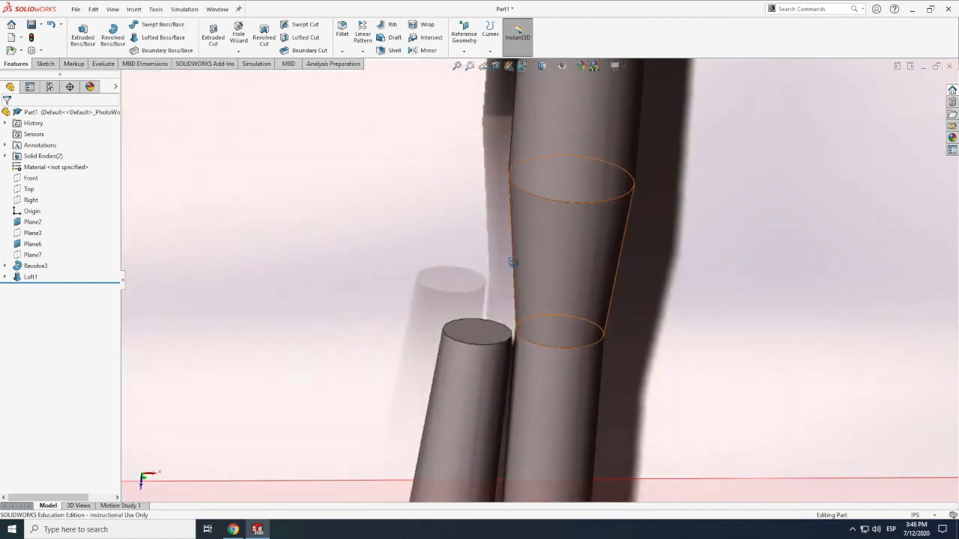
pyautogui.scroll(1, 506, 261)
pyautogui.scroll(3, 505, 260)
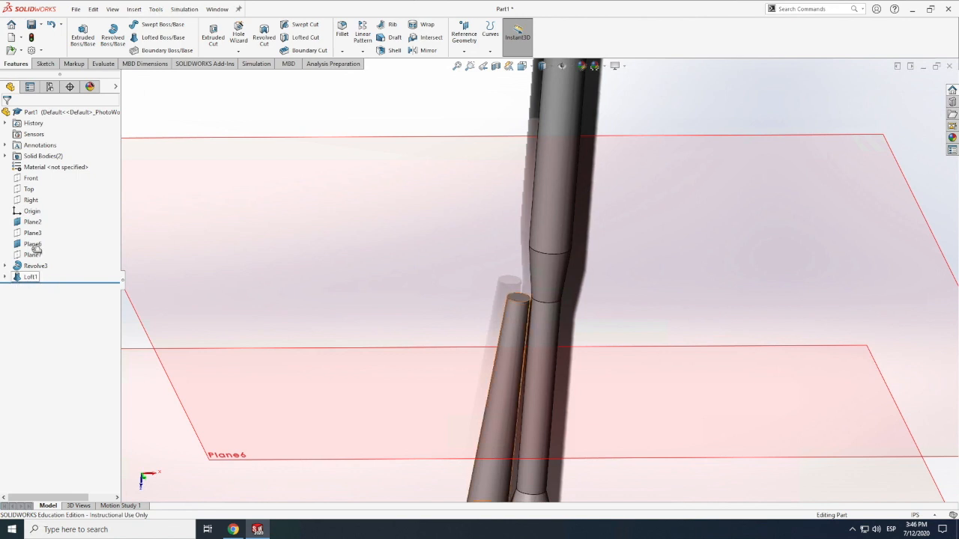
# Step: Start a new sketch on Plane6, level with the booster's top face
pyautogui.click(45, 64)
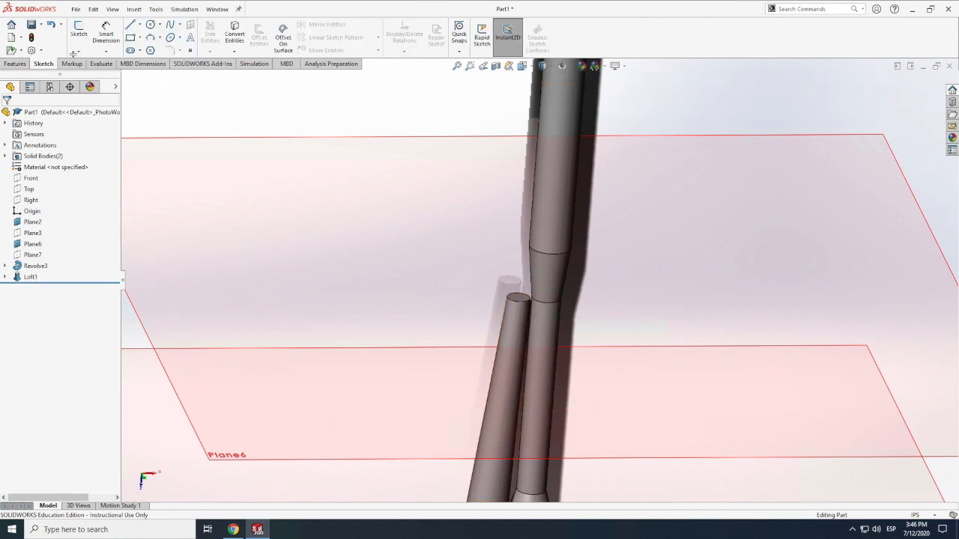
pyautogui.click(79, 29)
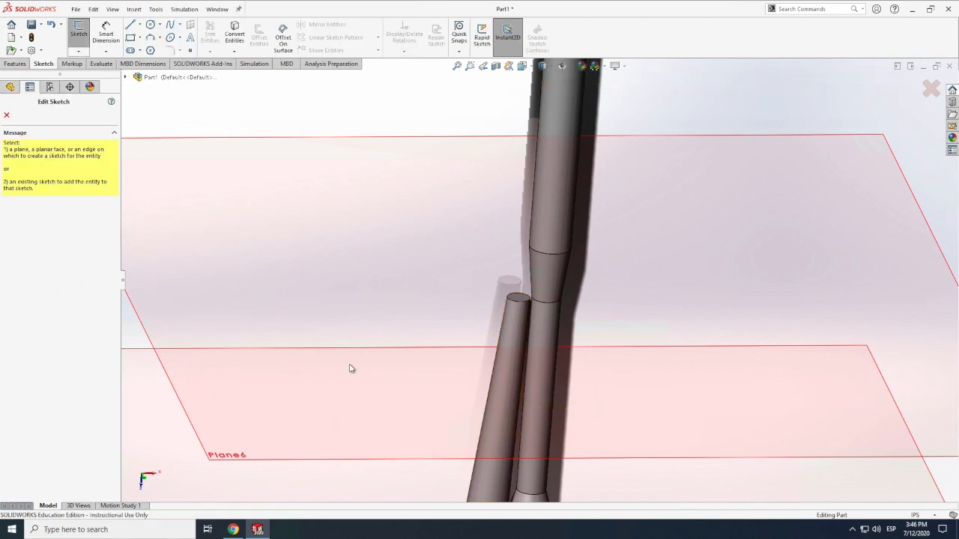
pyautogui.click(338, 288)
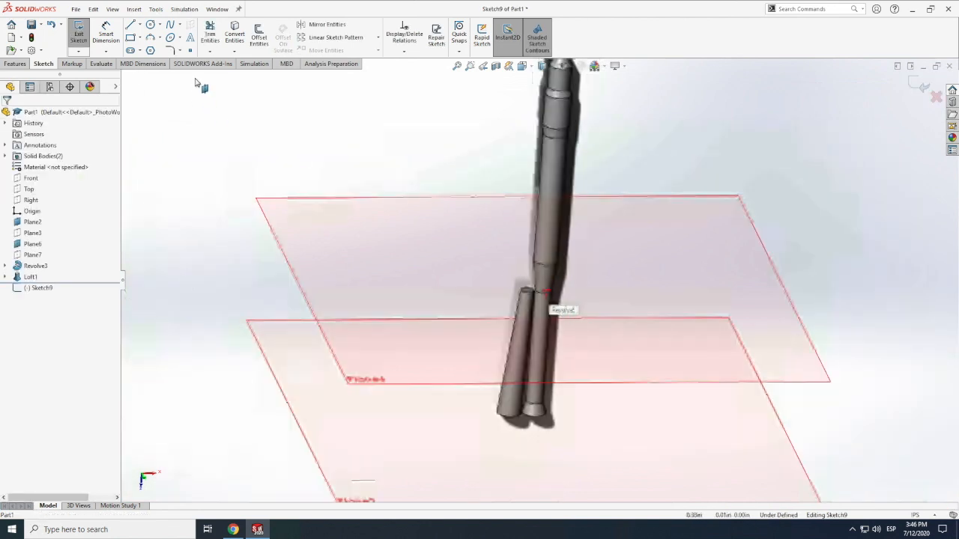
pyautogui.click(139, 25)
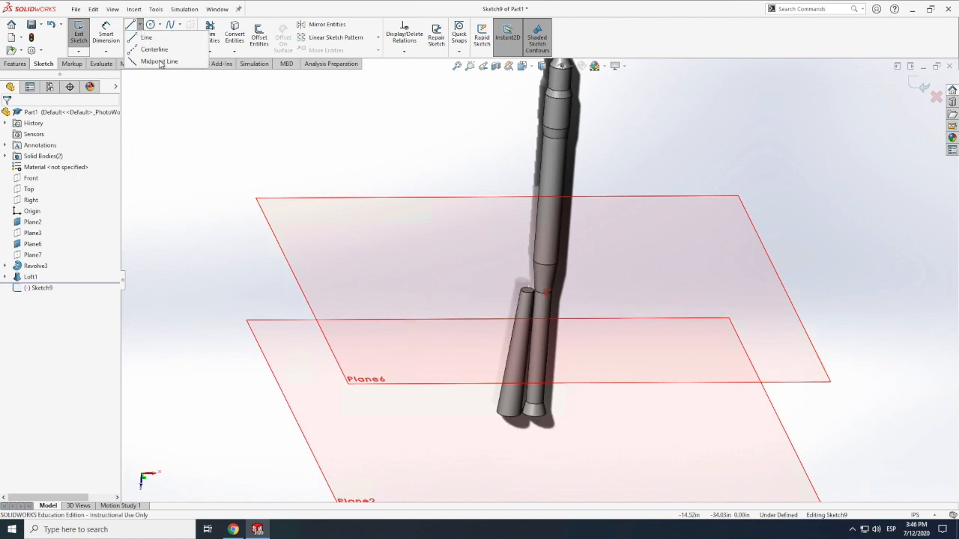
pyautogui.click(154, 49)
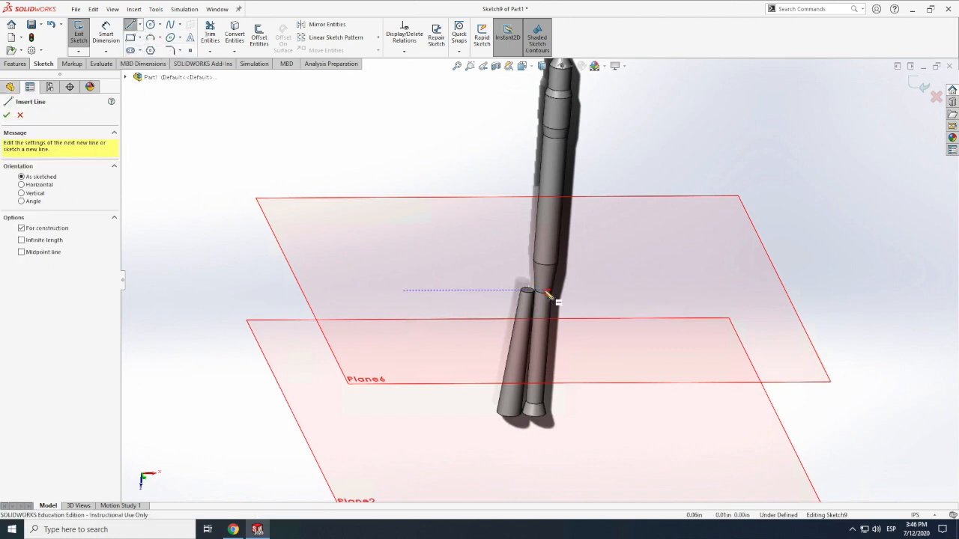
pyautogui.scroll(-1, 554, 299)
pyautogui.scroll(-2, 552, 293)
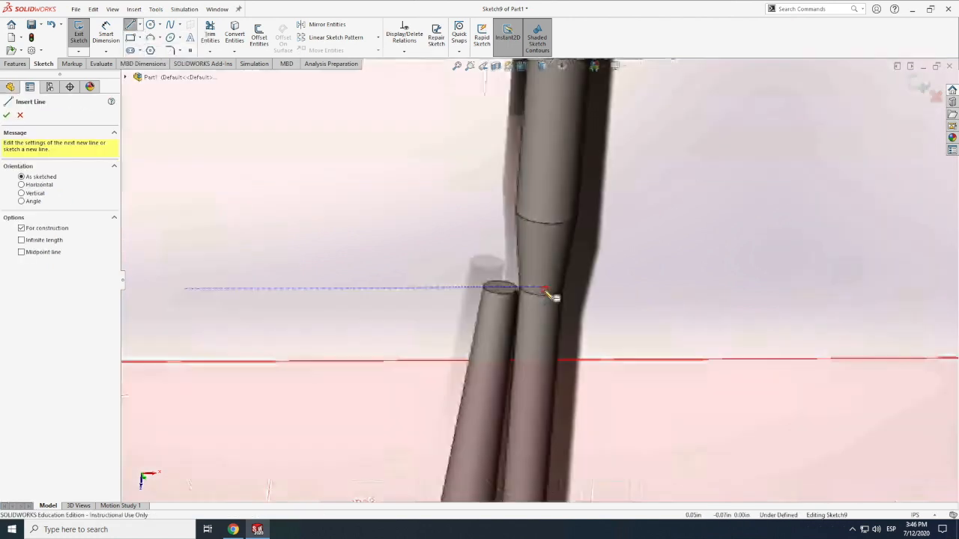
pyautogui.scroll(-3, 544, 292)
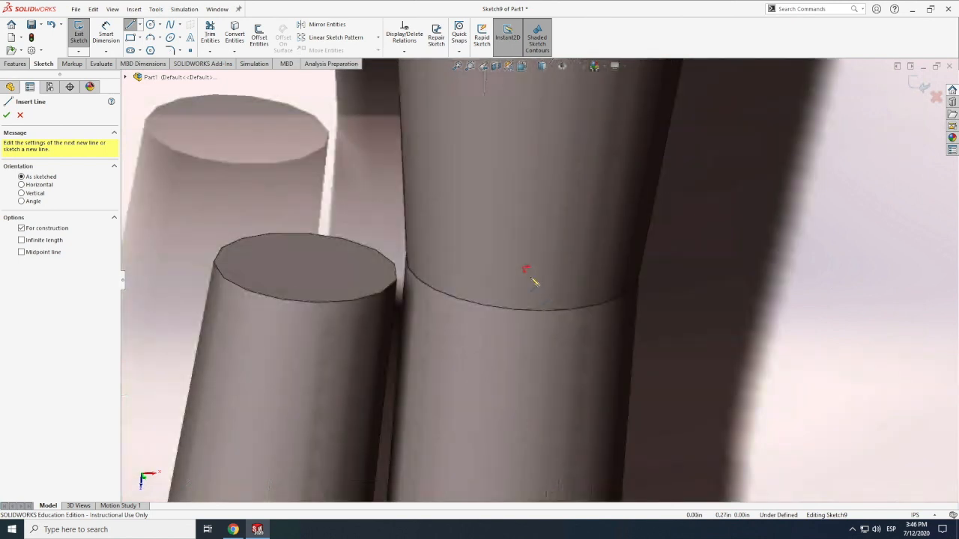
pyautogui.scroll(-2, 527, 271)
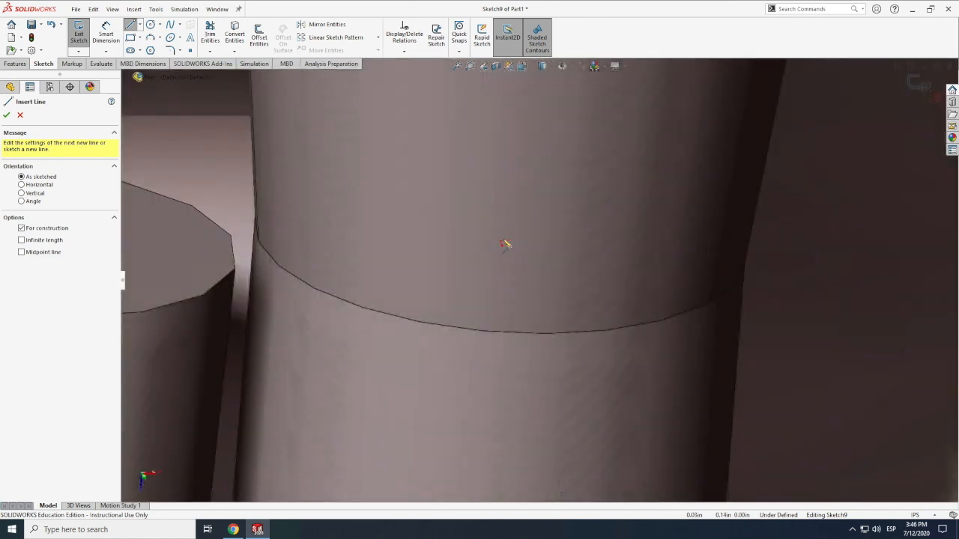
pyautogui.scroll(-1, 511, 255)
pyautogui.press('Escape')
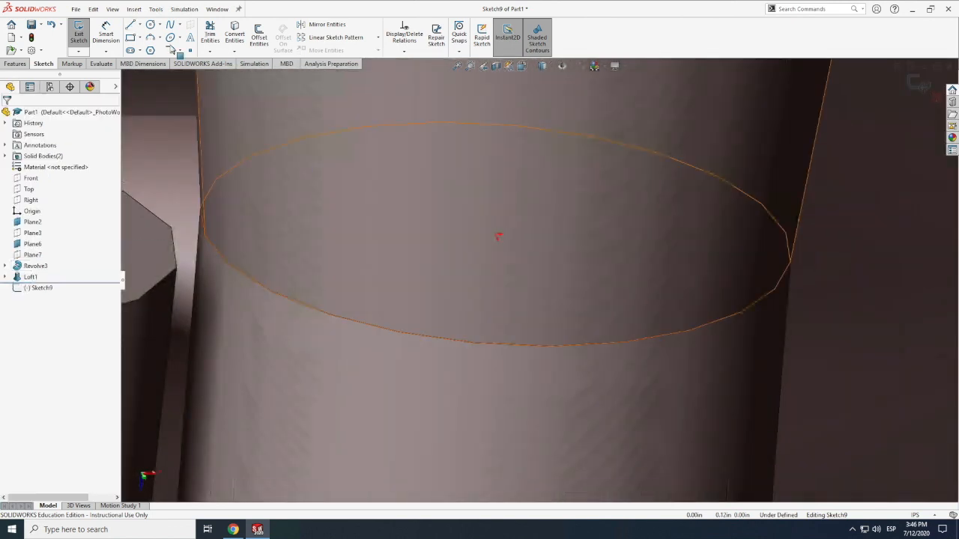
pyautogui.click(139, 25)
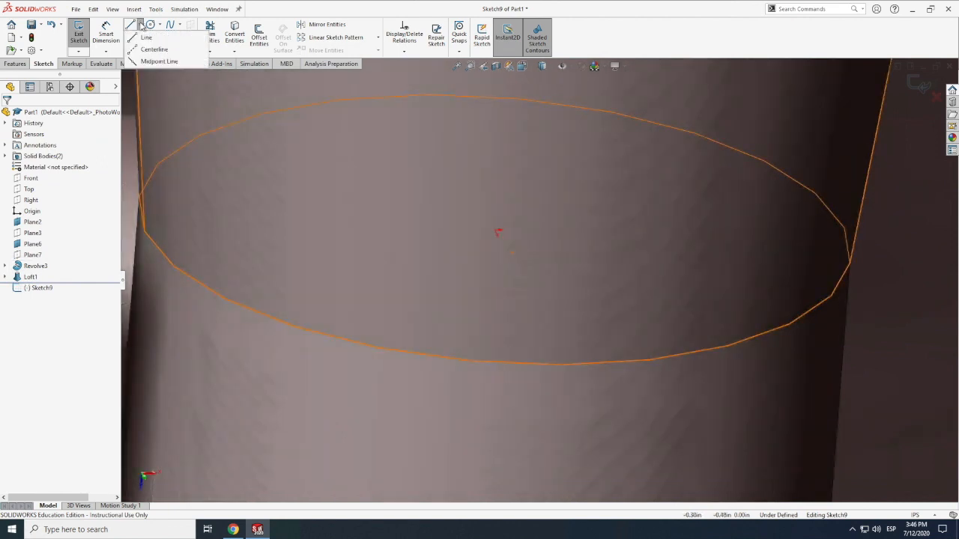
pyautogui.click(151, 49)
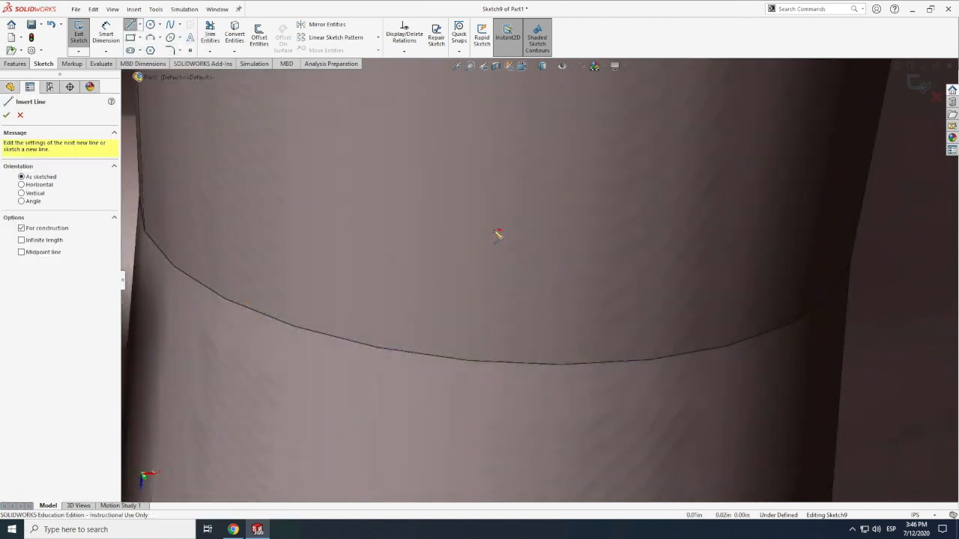
pyautogui.press('Escape')
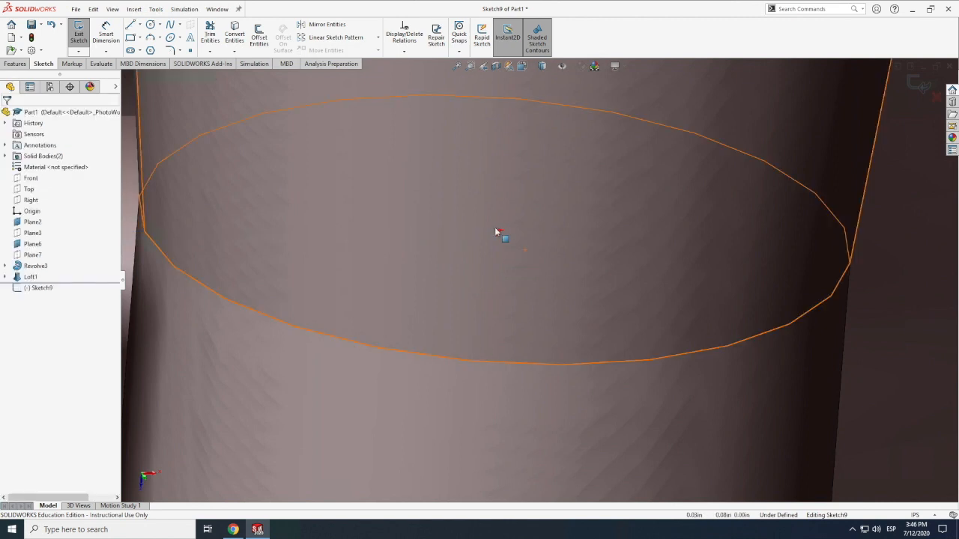
pyautogui.scroll(5, 522, 257)
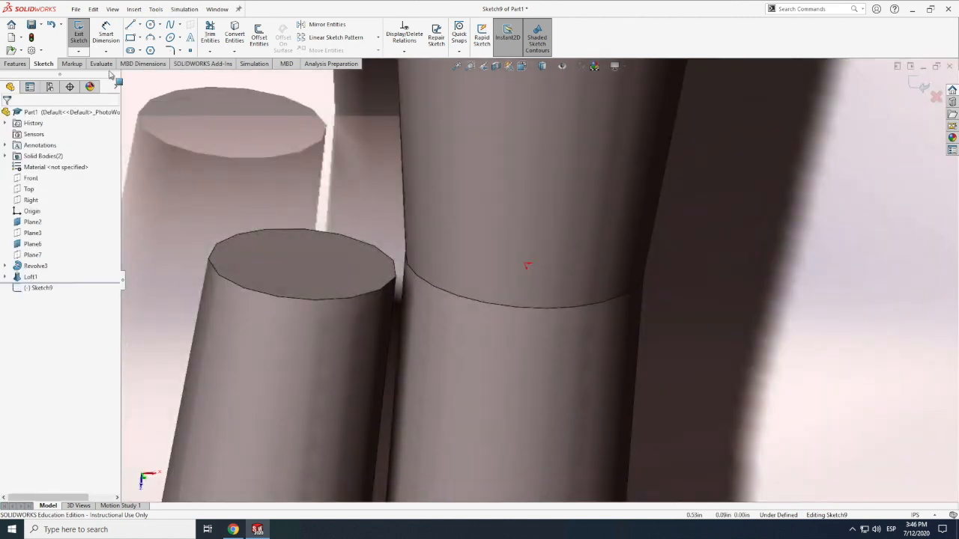
pyautogui.click(141, 27)
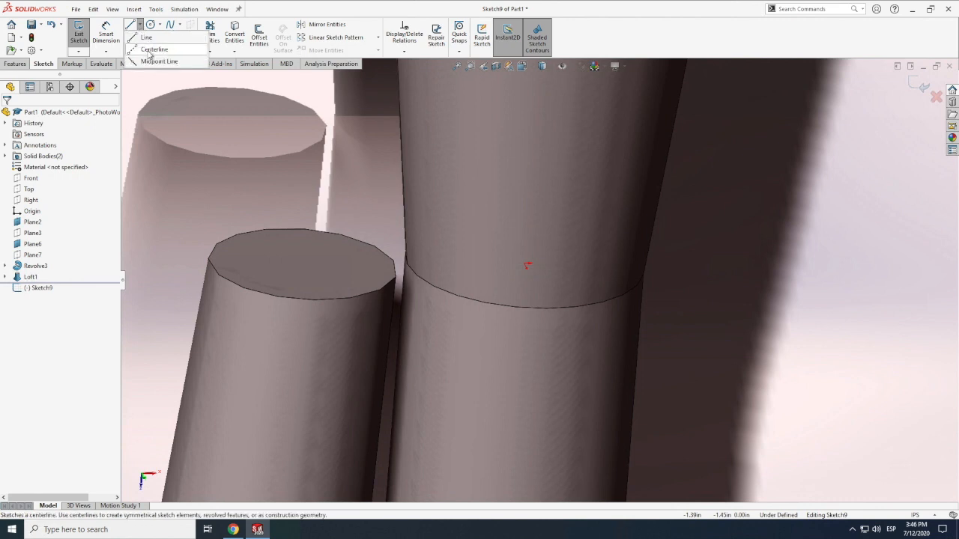
pyautogui.click(150, 49)
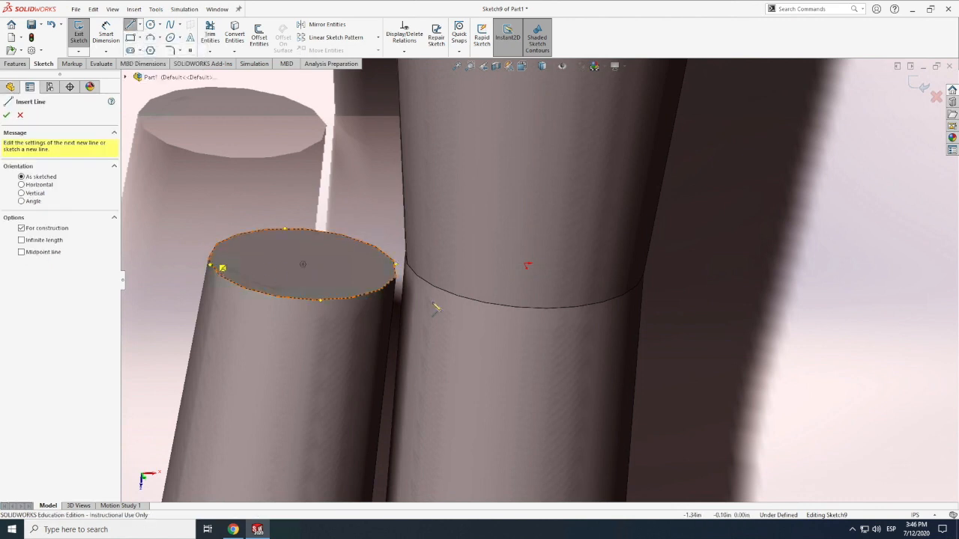
pyautogui.click(411, 275)
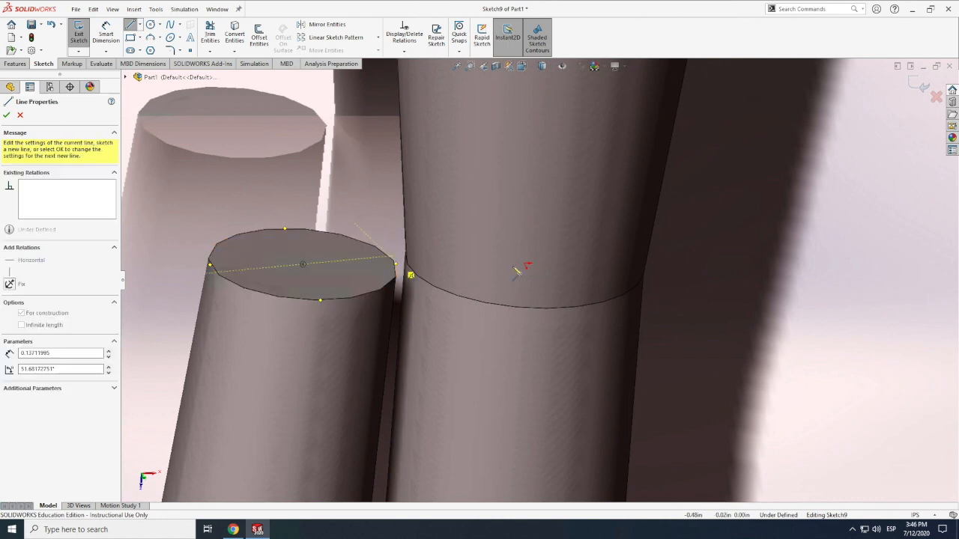
pyautogui.press('Escape')
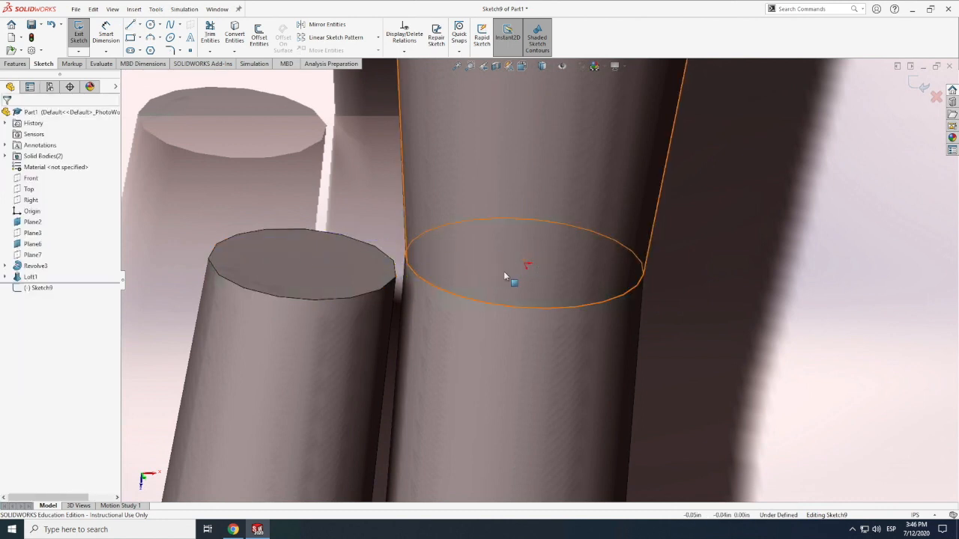
pyautogui.click(141, 25)
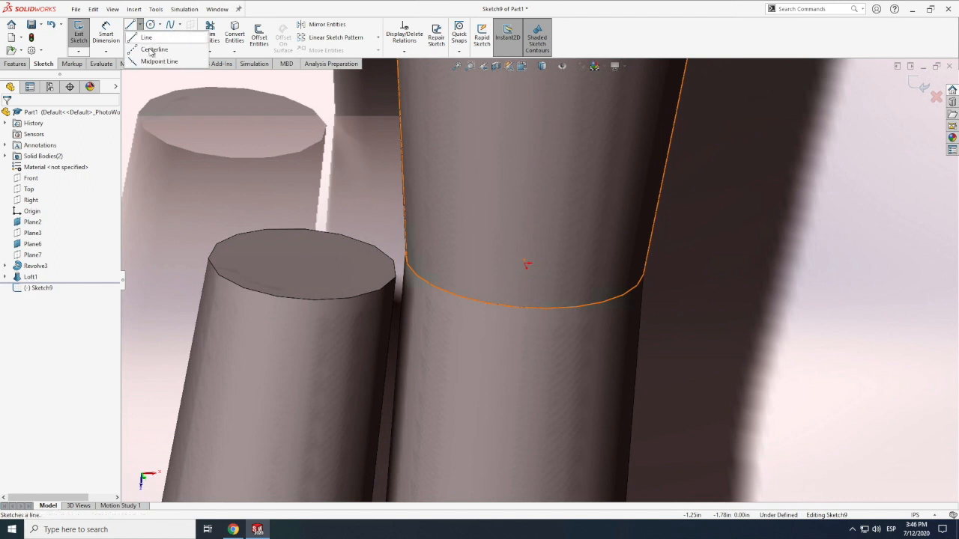
pyautogui.click(154, 42)
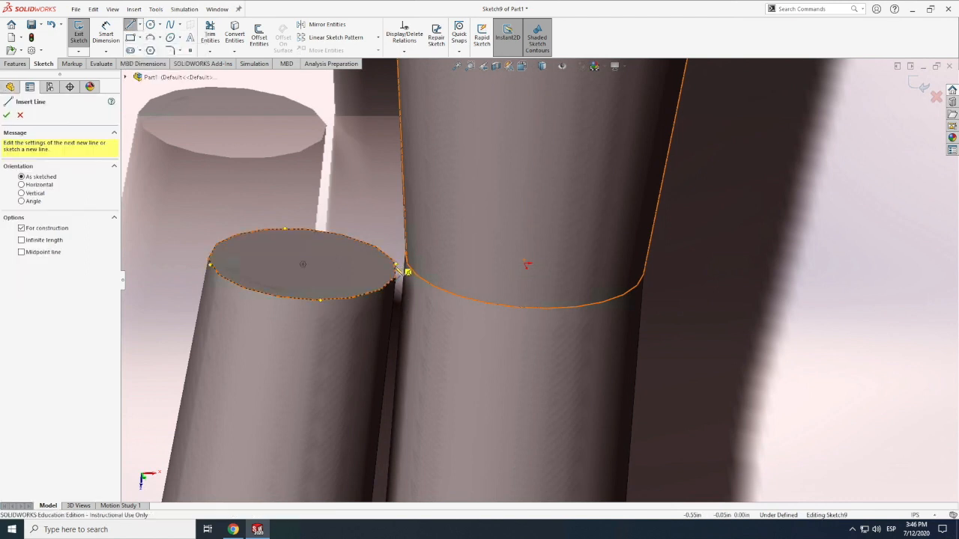
pyautogui.click(527, 264)
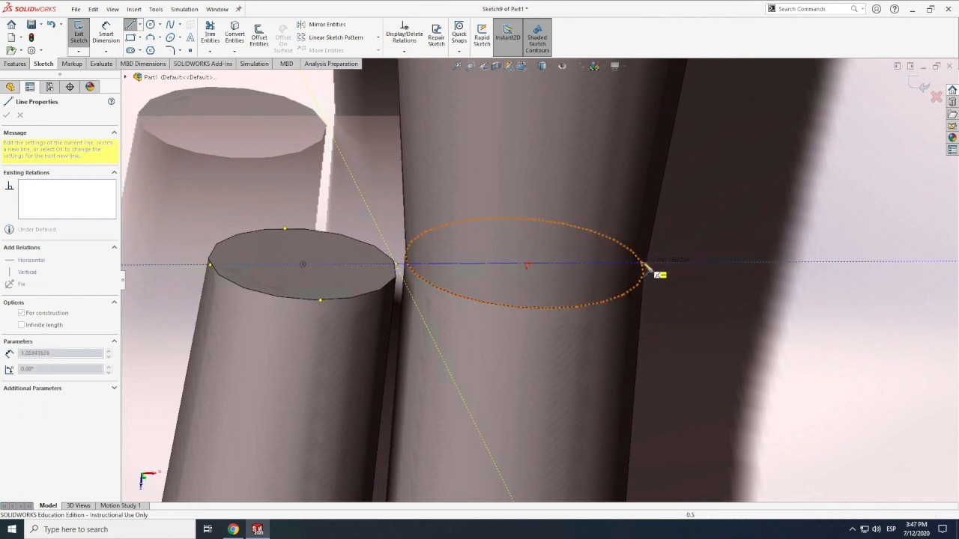
pyautogui.click(647, 267)
pyautogui.press('Escape')
pyautogui.click(404, 265)
pyautogui.press('Delete')
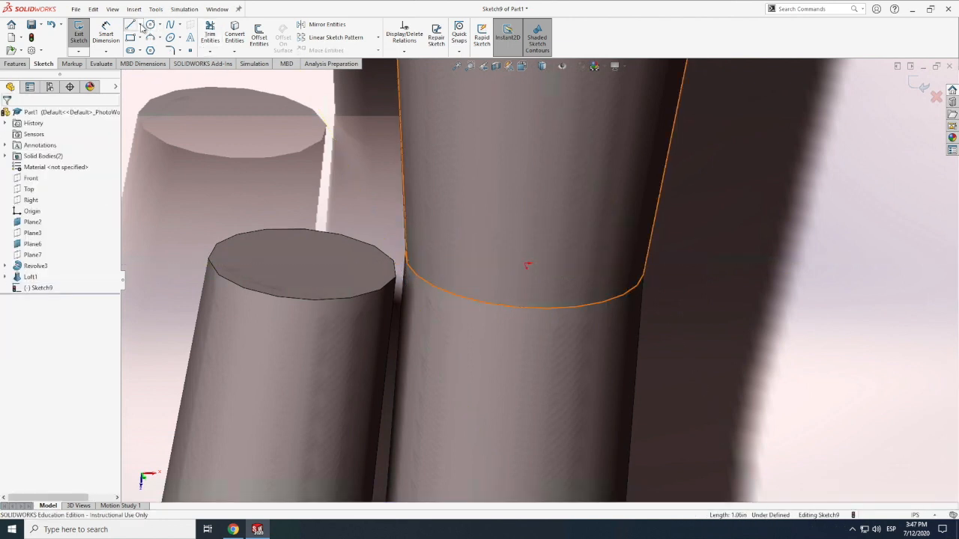
# Step: Sketch a horizontal centerline about 1 in long across the core's circular edge, running through the origin
pyautogui.click(142, 28)
pyautogui.click(154, 45)
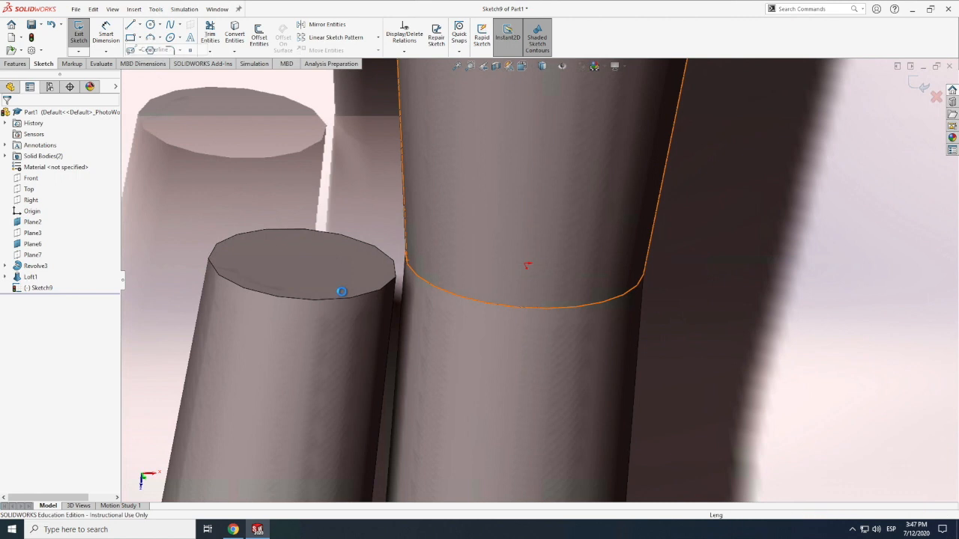
pyautogui.click(406, 266)
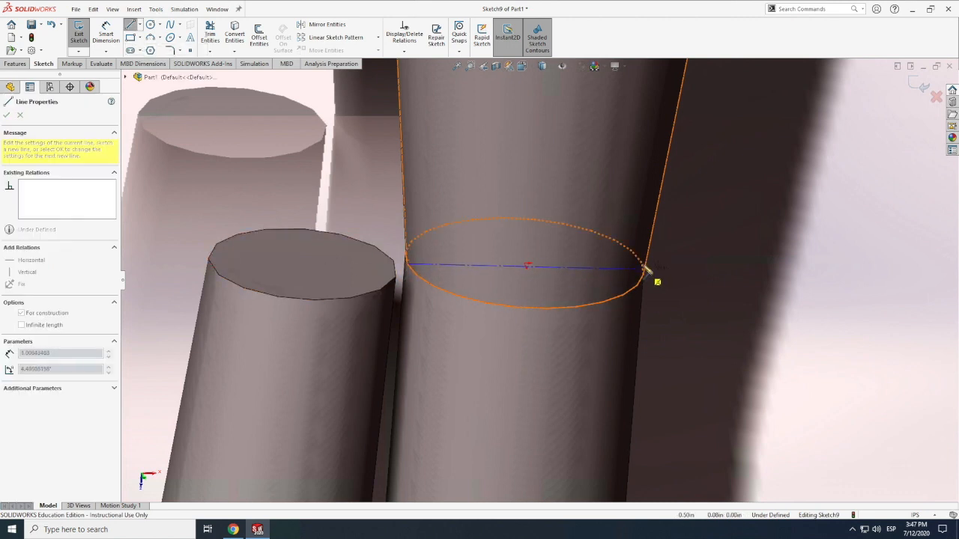
pyautogui.click(643, 264)
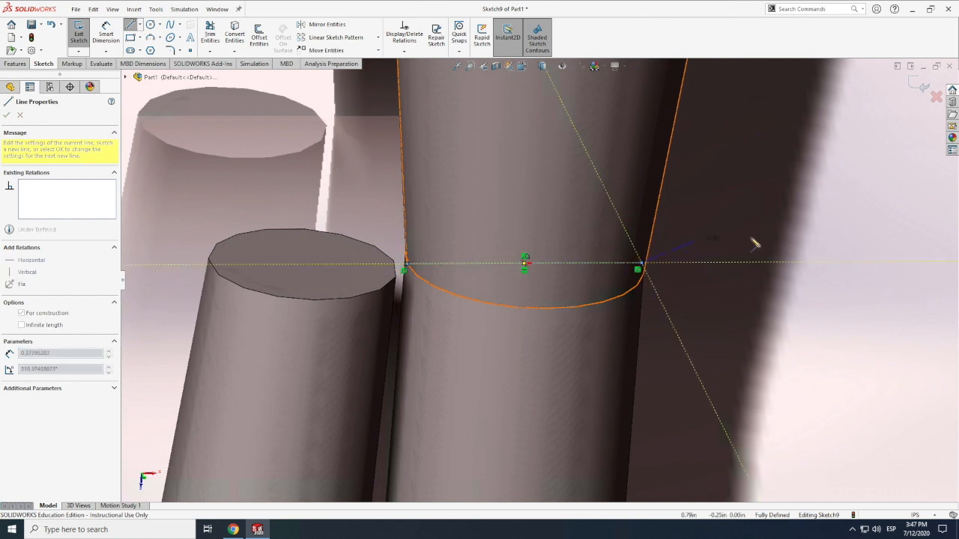
pyautogui.press('Escape')
pyautogui.press('Escape')
# Step: Sketch a horizontal centerline about 0.05 in long bridging the gap between the core's edge and the side booster's top edge
pyautogui.scroll(-6, 753, 246)
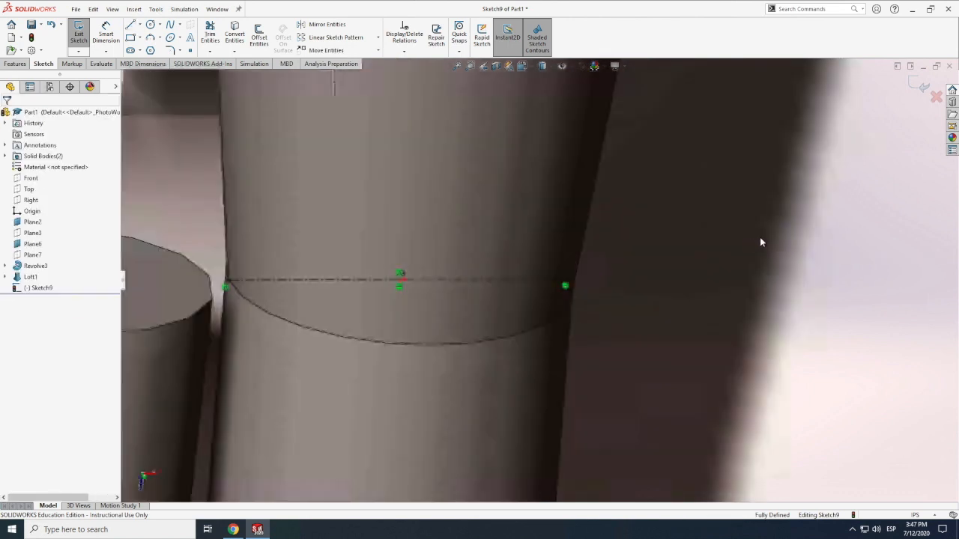
pyautogui.scroll(6, 644, 260)
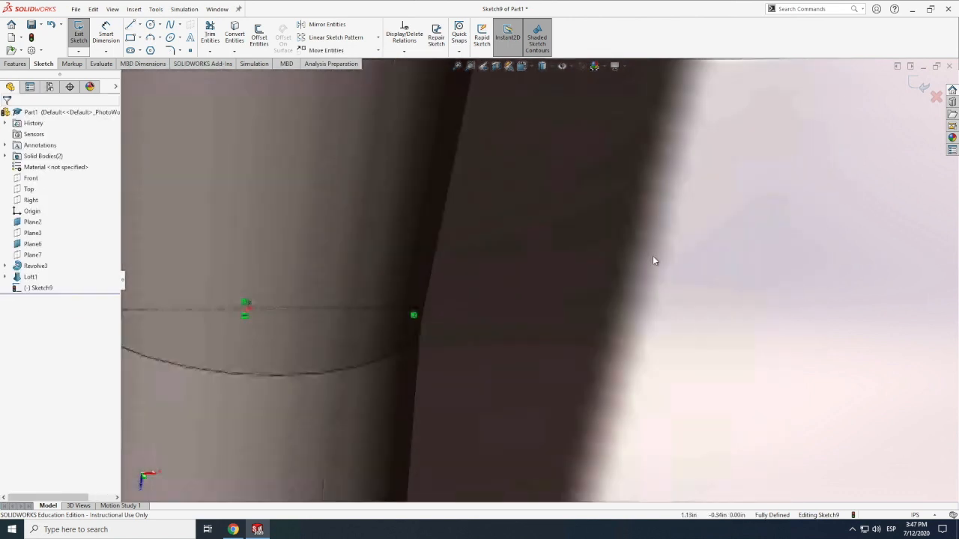
pyautogui.scroll(-4, 330, 291)
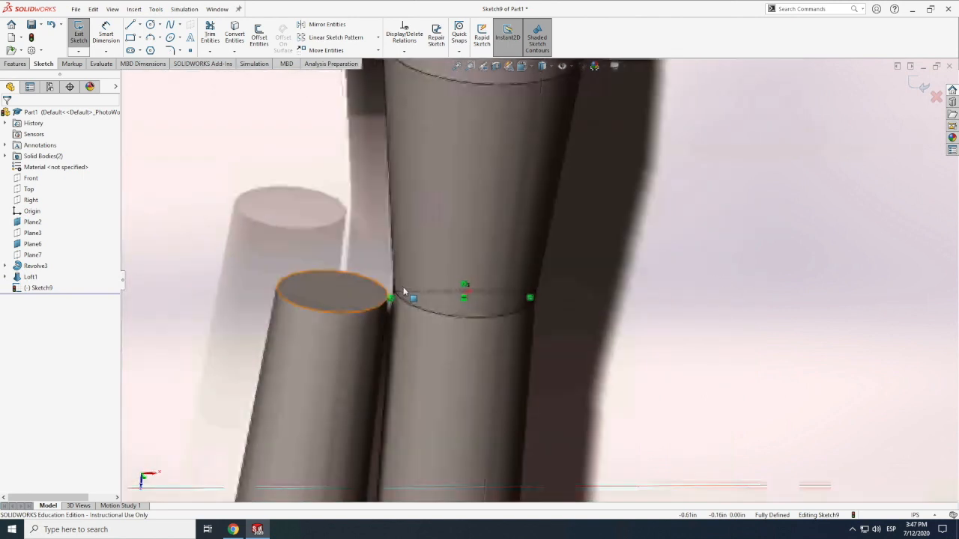
pyautogui.click(140, 26)
pyautogui.click(150, 50)
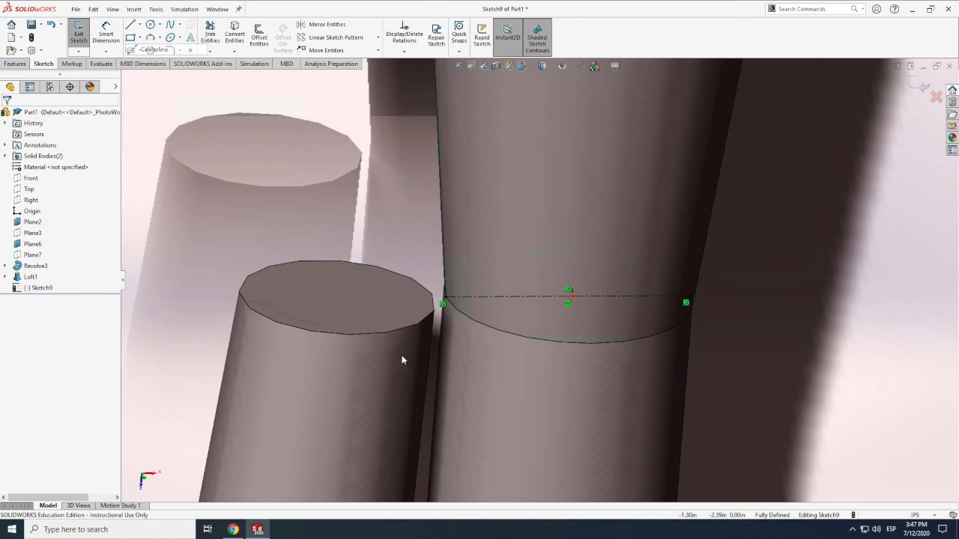
pyautogui.click(442, 299)
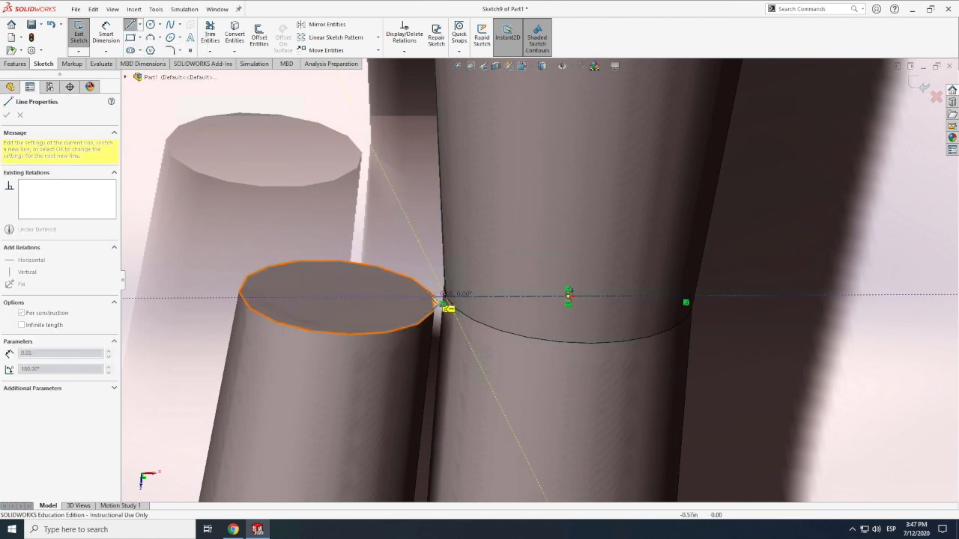
pyautogui.press('Escape')
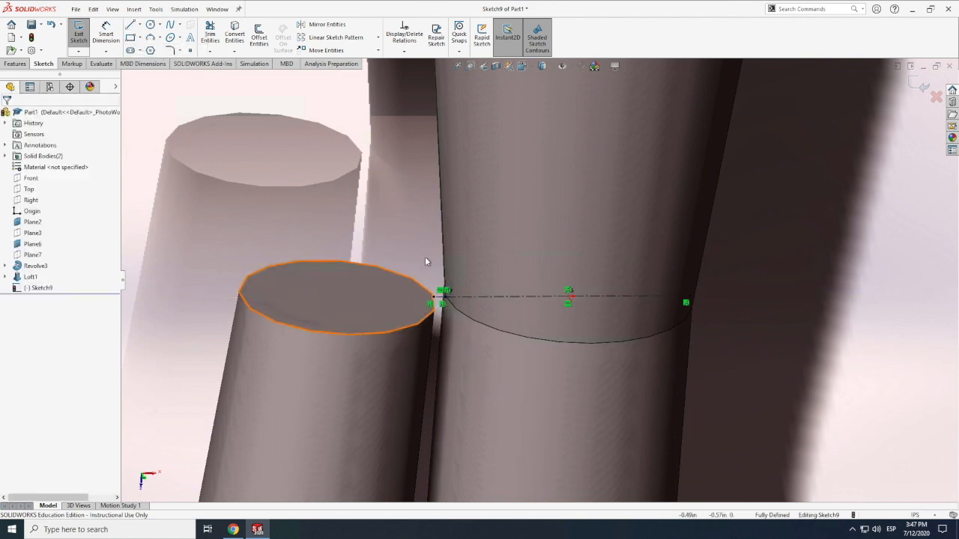
# Step: Sketch a vertical centerline from the origin to the near point of the core's circular edge and finish the sketch
pyautogui.click(139, 25)
pyautogui.click(159, 48)
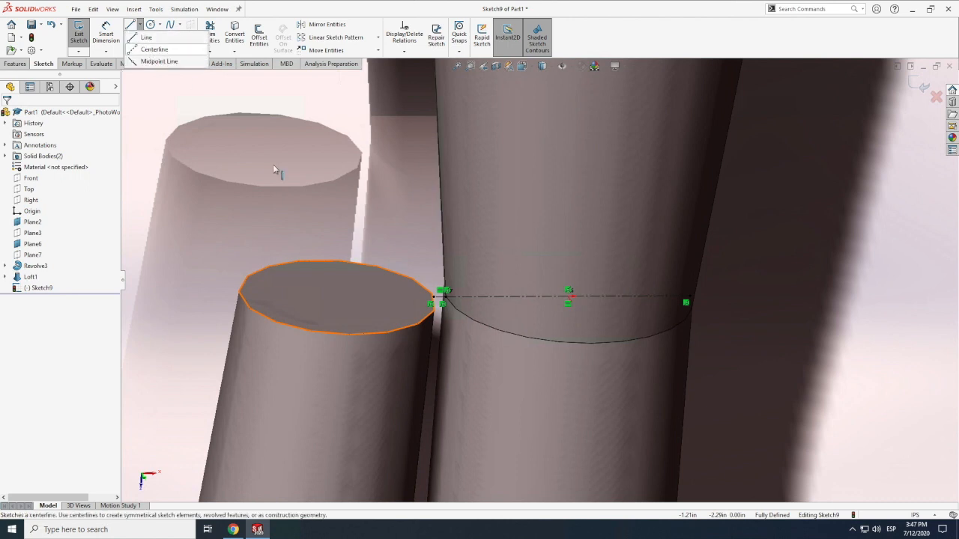
pyautogui.click(570, 298)
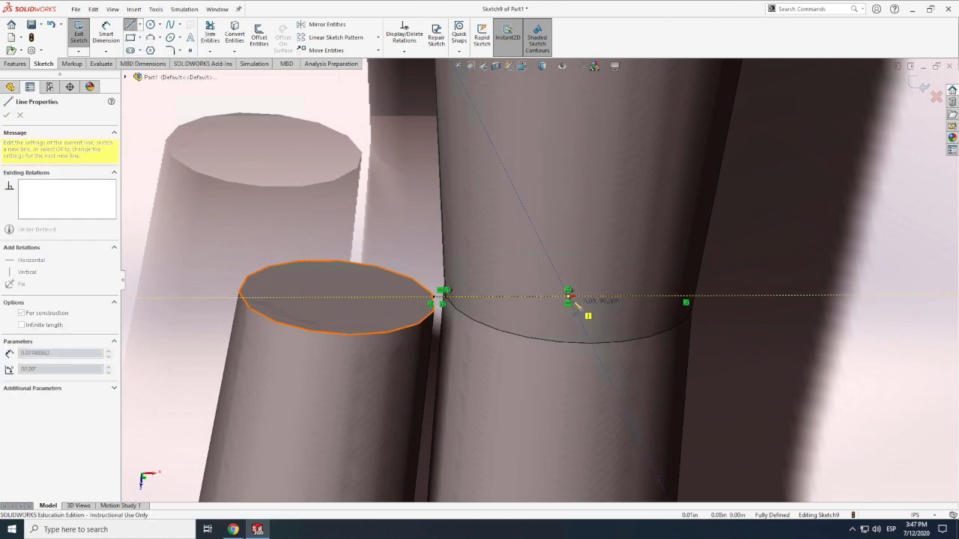
pyautogui.scroll(-2, 575, 306)
pyautogui.scroll(-2, 594, 352)
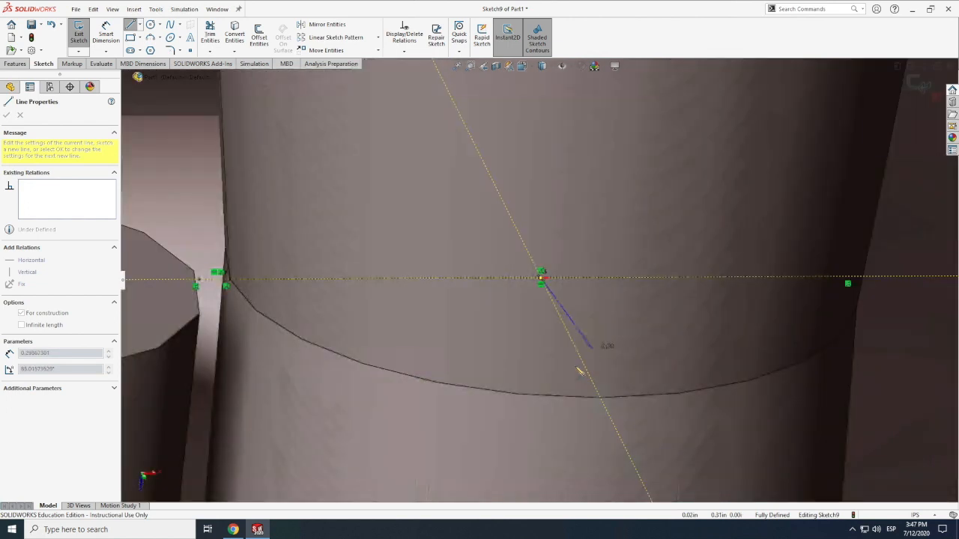
pyautogui.scroll(-3, 578, 370)
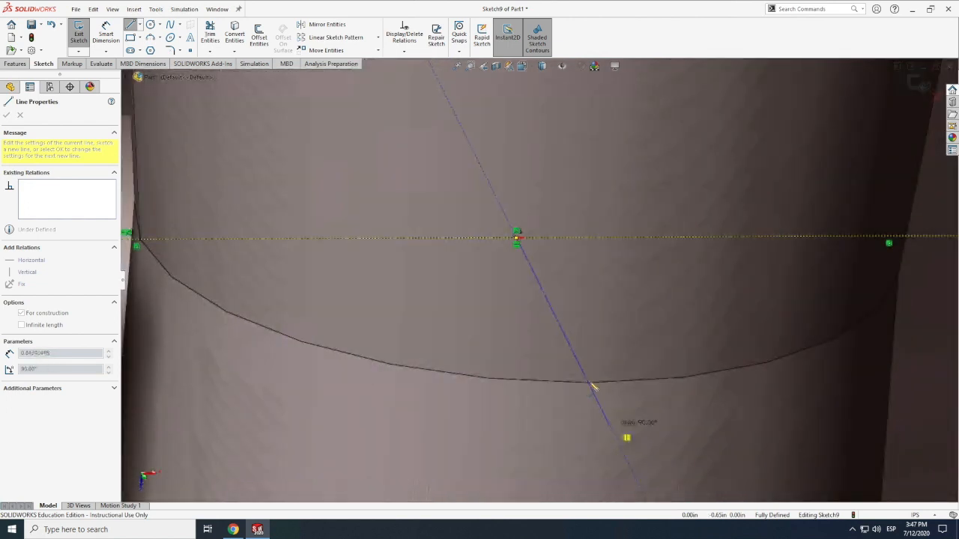
pyautogui.scroll(1, 594, 374)
pyautogui.click(582, 368)
pyautogui.press('Escape')
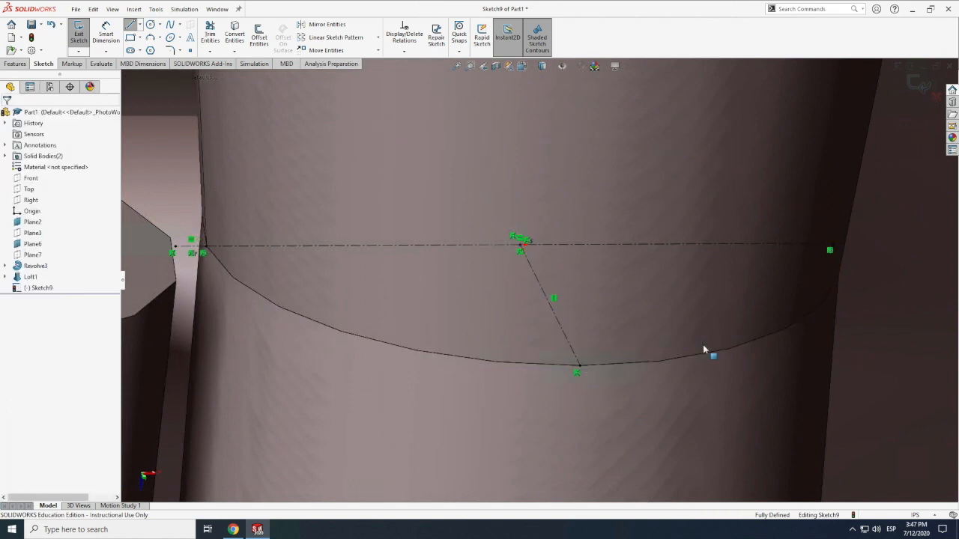
pyautogui.scroll(5, 706, 350)
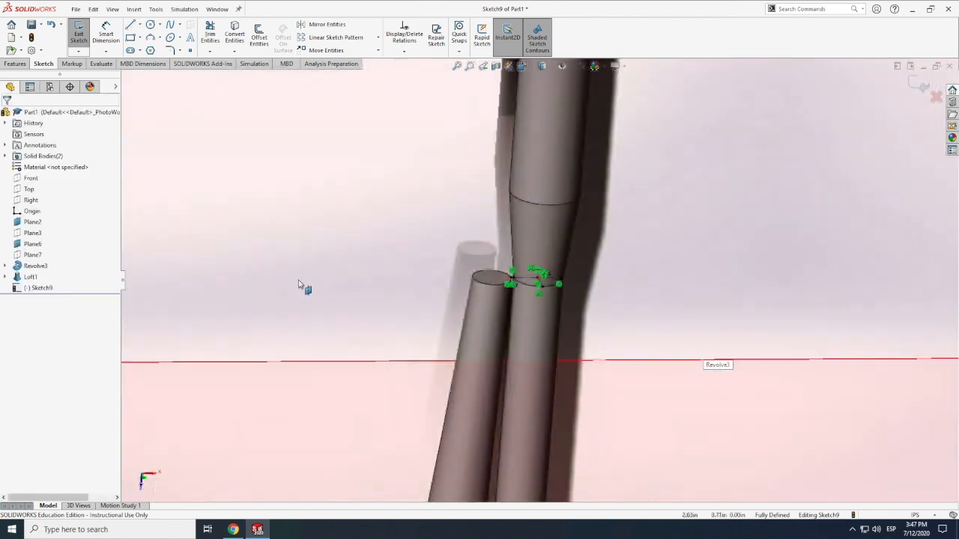
pyautogui.click(79, 34)
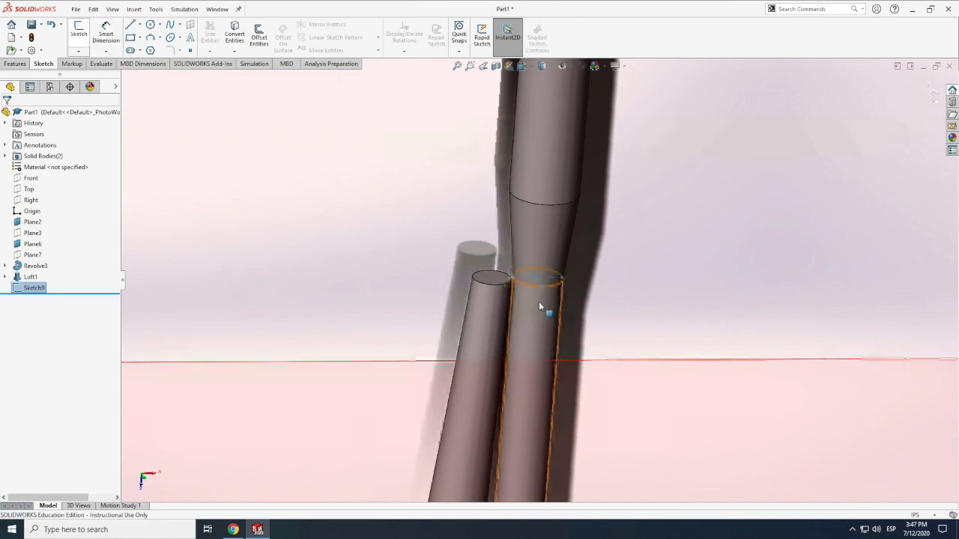
# Step: Start a reference plane perpendicular to Plane6 and coincident with the centerline from the core's center to its near edge
pyautogui.click(649, 299)
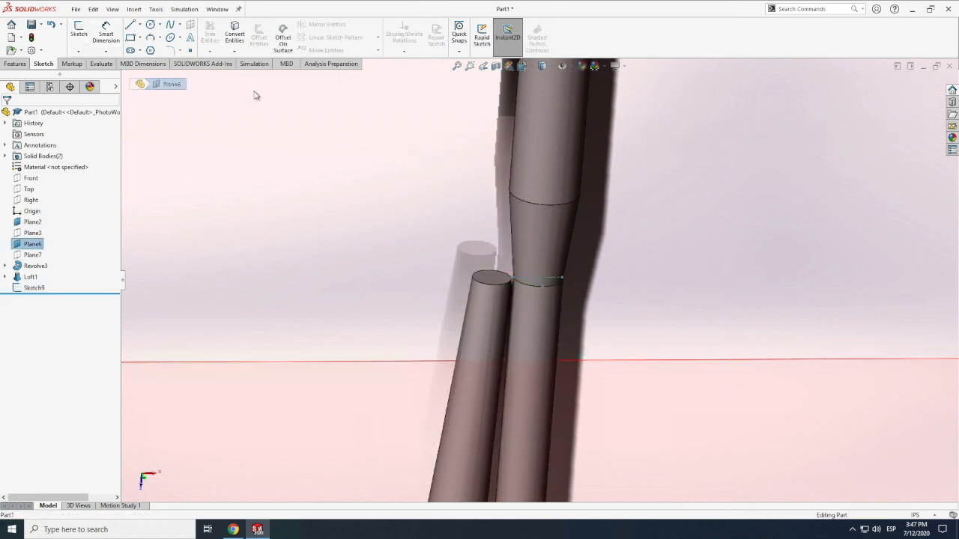
pyautogui.click(15, 64)
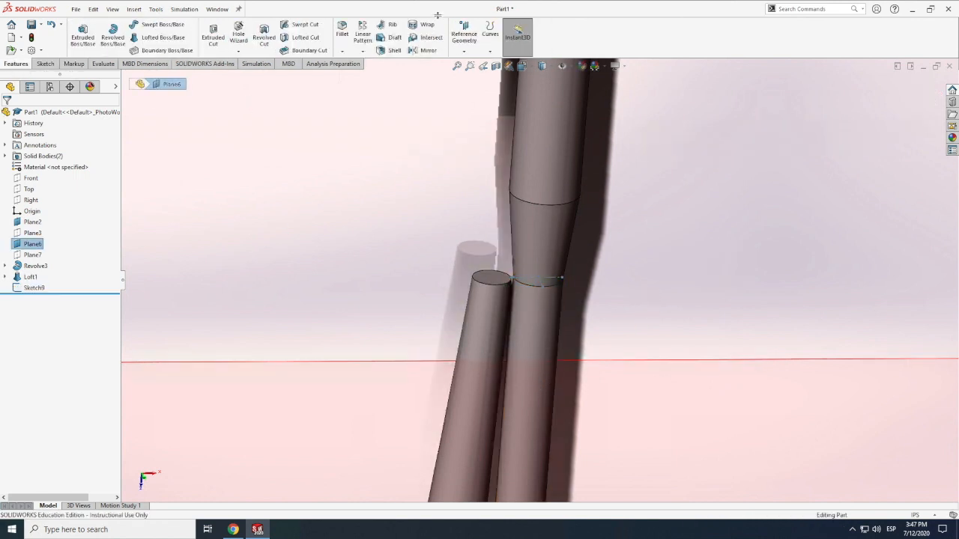
pyautogui.click(463, 35)
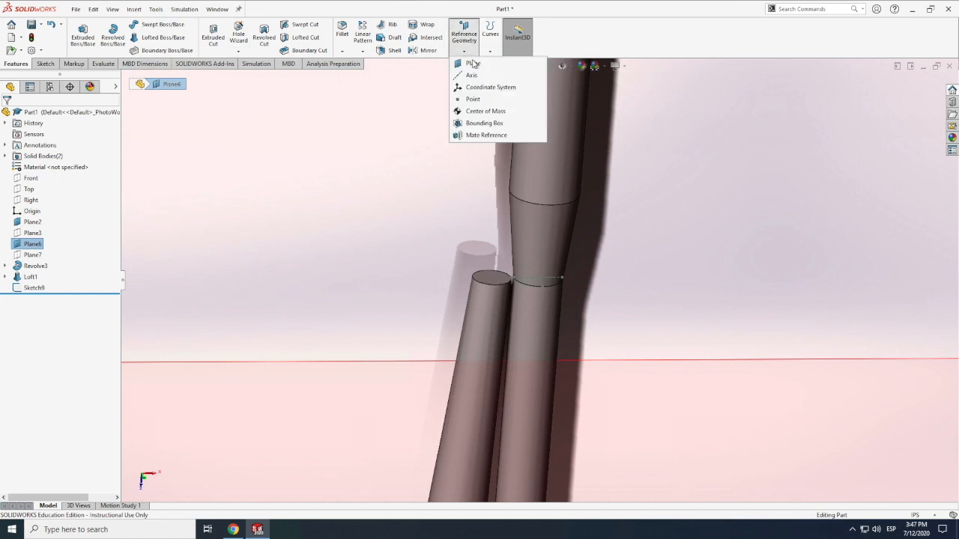
pyautogui.click(473, 64)
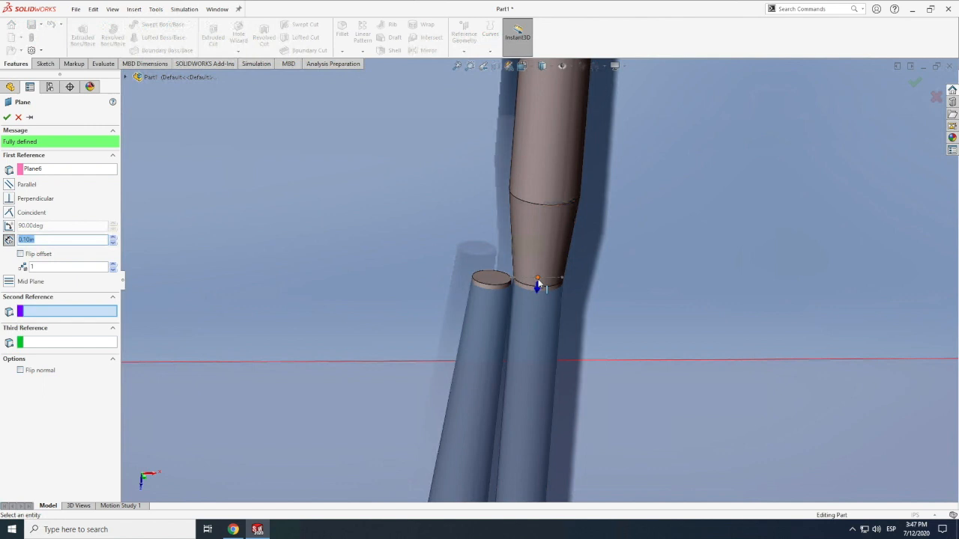
pyautogui.rightClick(541, 288)
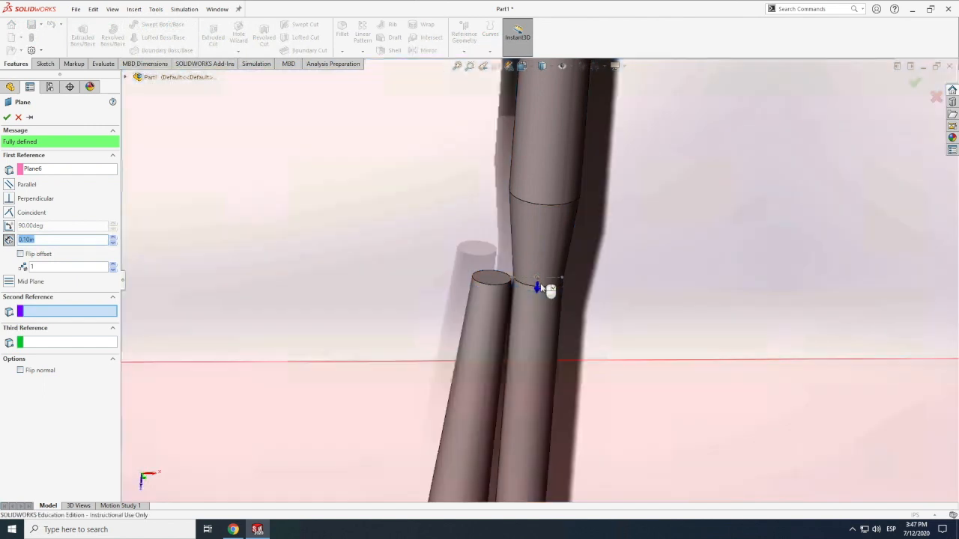
pyautogui.click(548, 291)
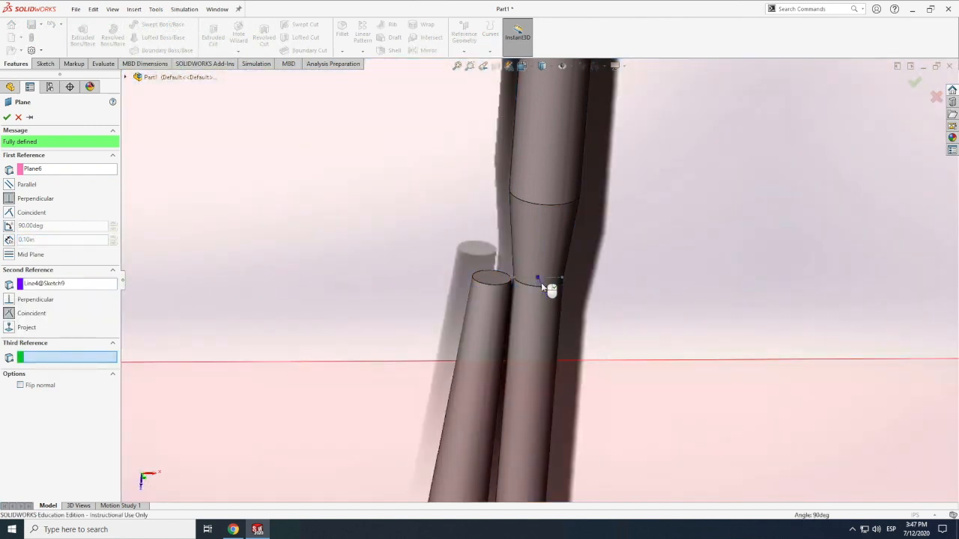
pyautogui.click(541, 282)
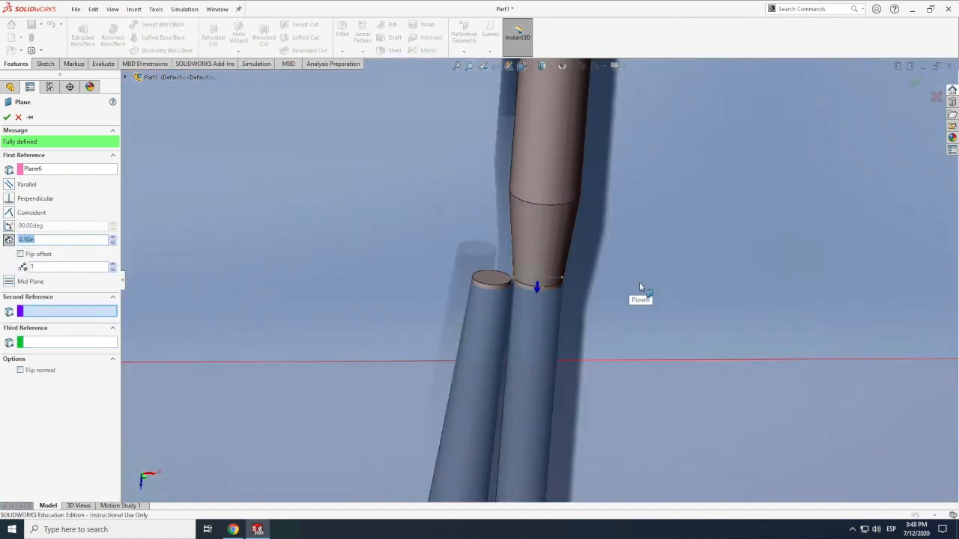
pyautogui.click(541, 282)
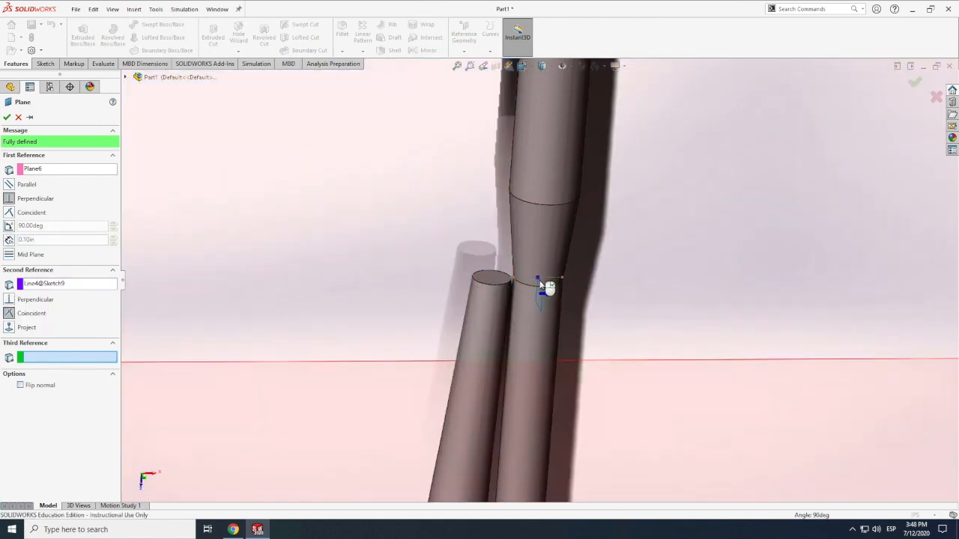
# Step: Replace Plane6 as the first reference with the centerline's endpoint at the core's center and create the plane
pyautogui.scroll(-5, 541, 284)
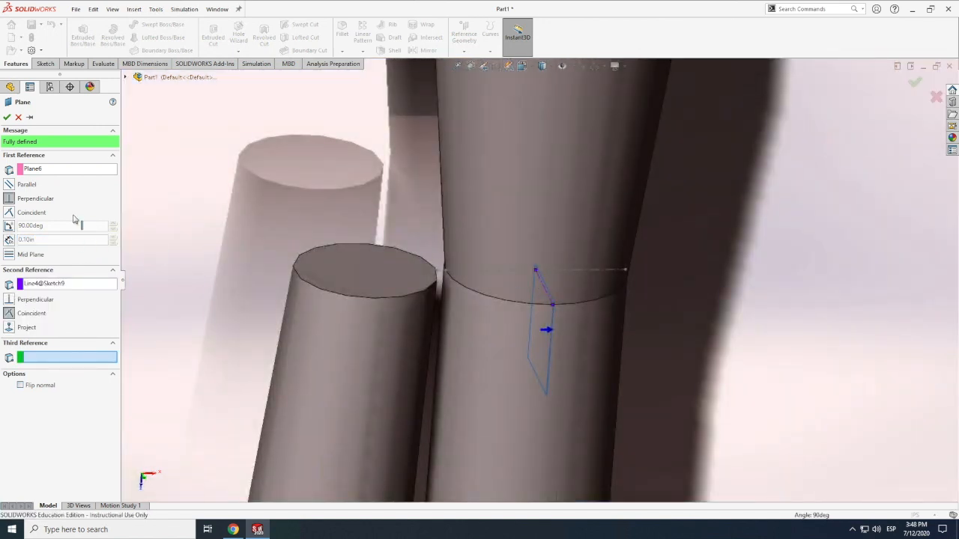
pyautogui.click(44, 172)
pyautogui.press('Delete')
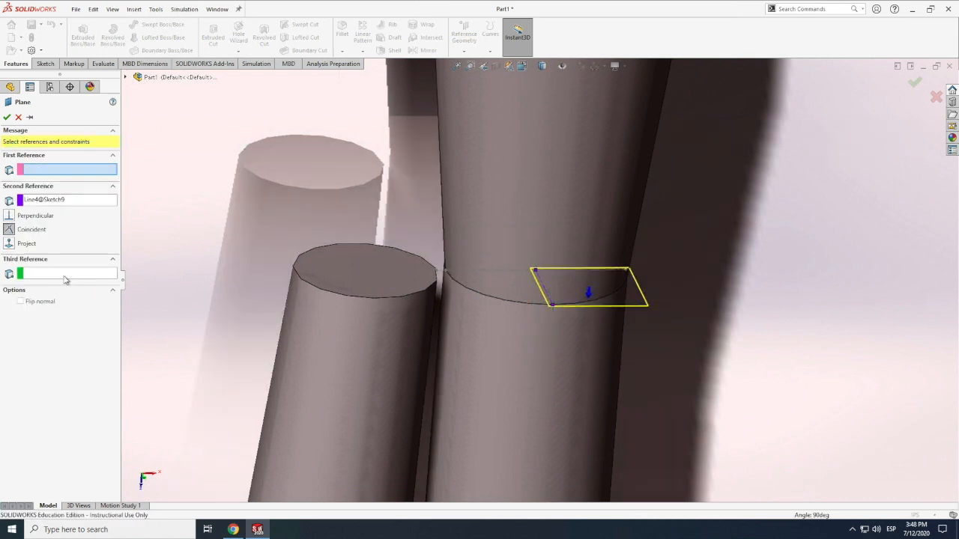
pyautogui.click(537, 274)
pyautogui.click(7, 116)
# Step: Examine the new plane's position and orientation on the rocket from afar and up close
pyautogui.scroll(8, 525, 256)
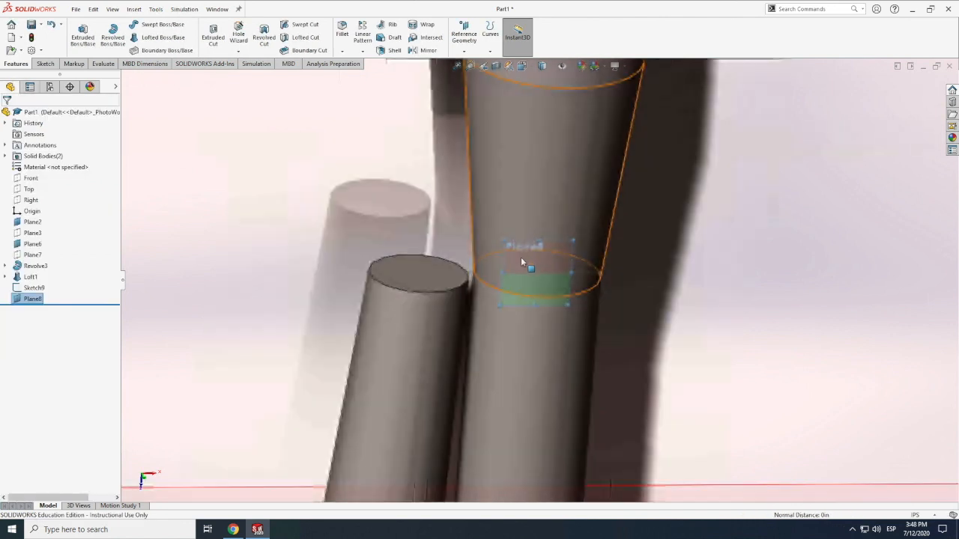
pyautogui.scroll(5, 504, 272)
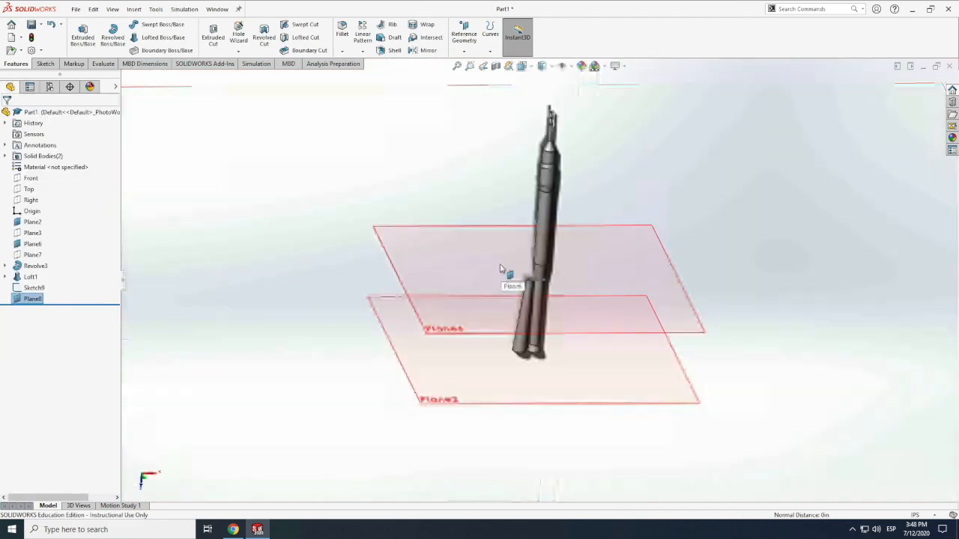
pyautogui.scroll(-1, 551, 431)
pyautogui.scroll(1, 551, 431)
pyautogui.click(551, 431)
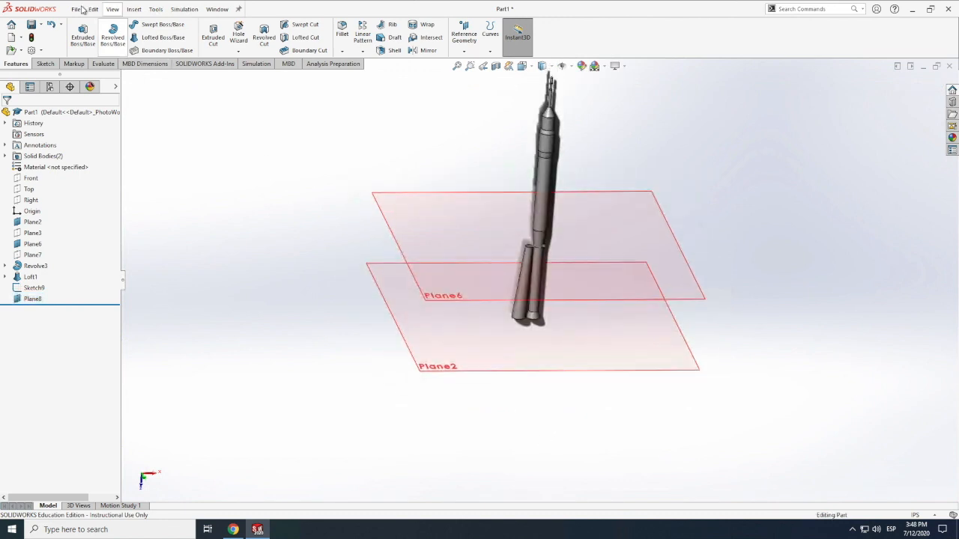
pyautogui.scroll(-3, 525, 254)
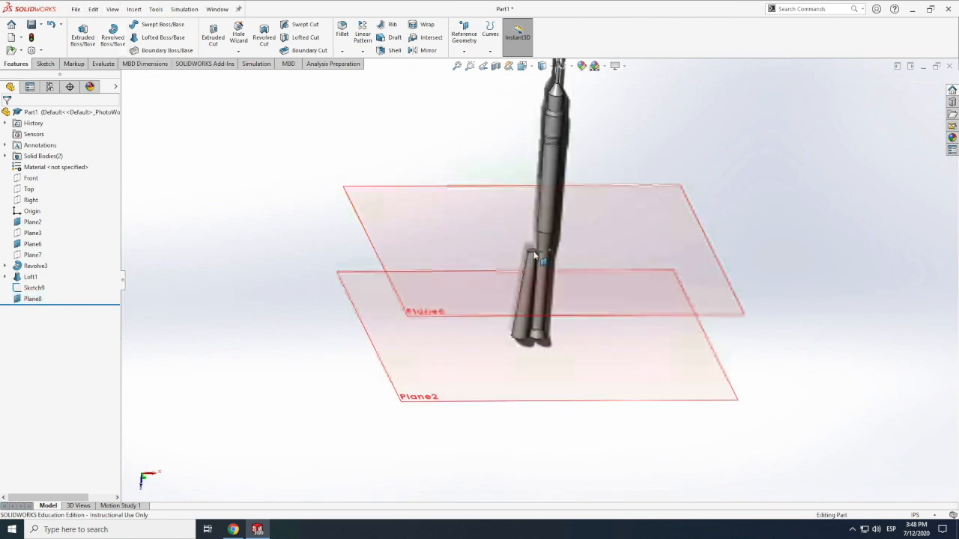
pyautogui.scroll(-5, 553, 268)
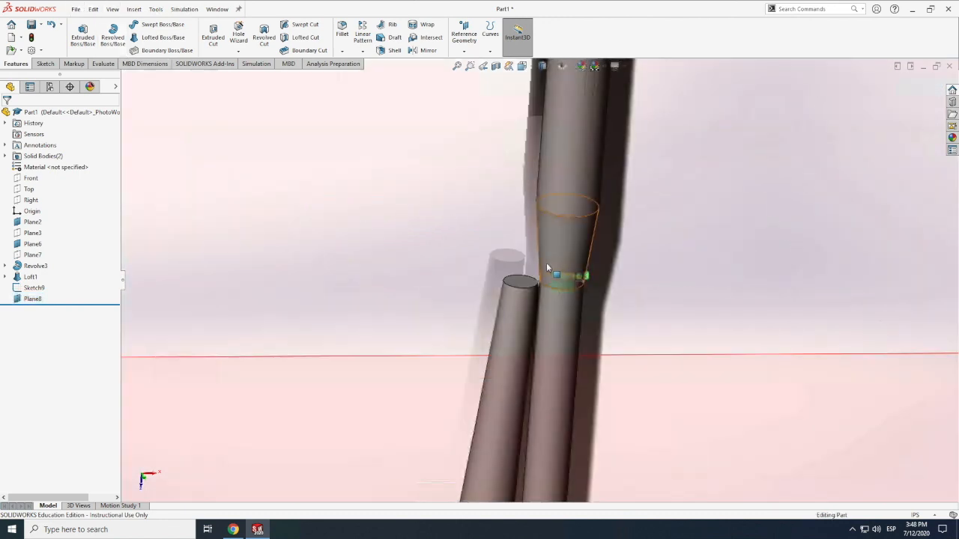
# Step: Reopen Sketch9 and draw a center rectangle about 0.36 by 0.20 in across the gap between the booster's top and the core
pyautogui.scroll(-4, 516, 330)
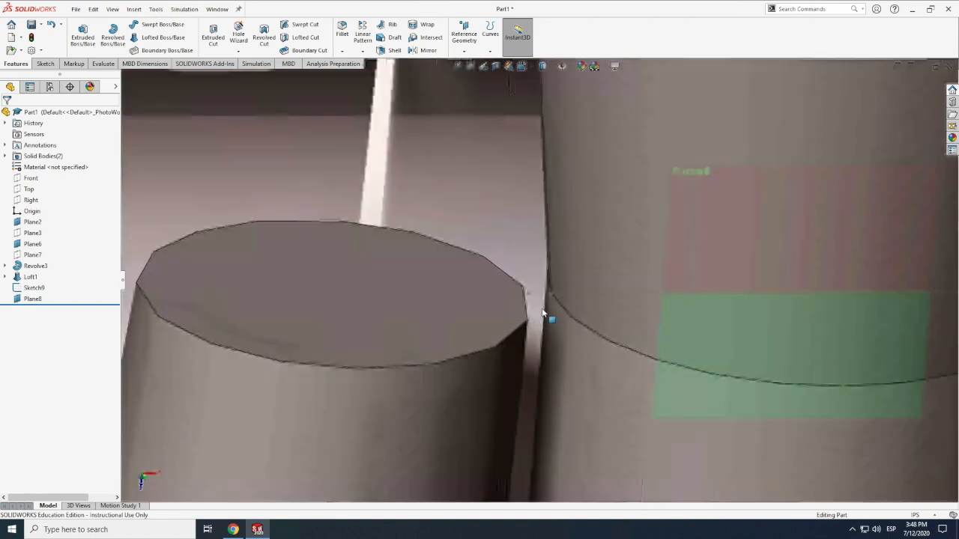
pyautogui.doubleClick(535, 293)
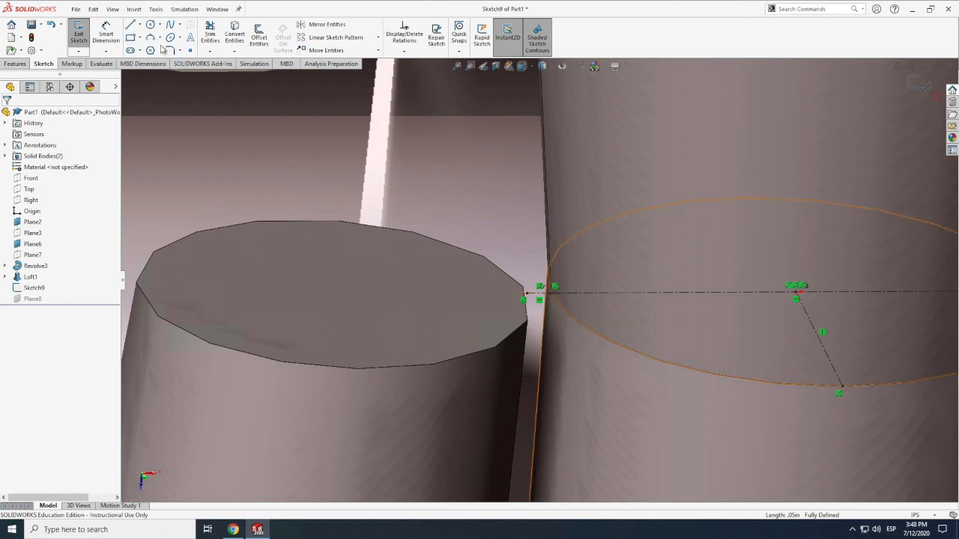
pyautogui.click(141, 37)
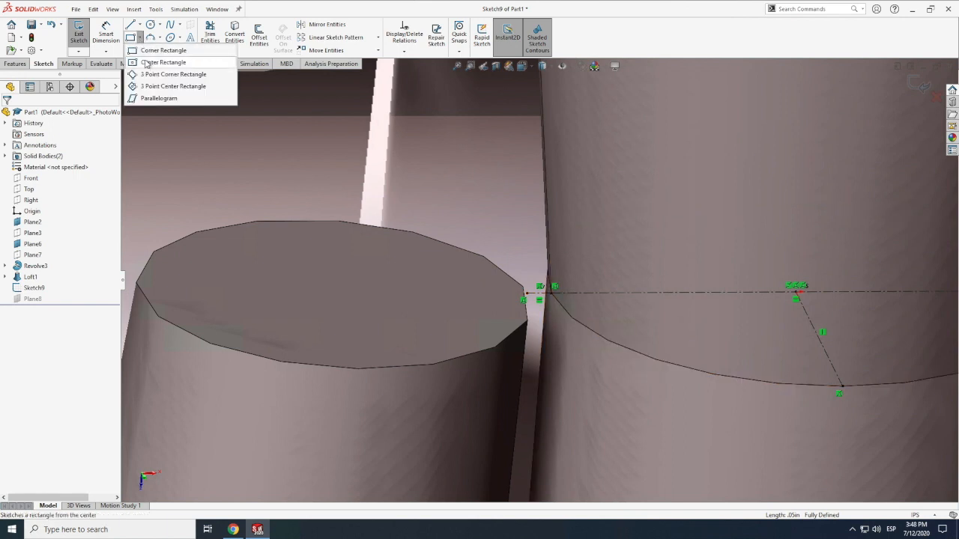
pyautogui.click(150, 65)
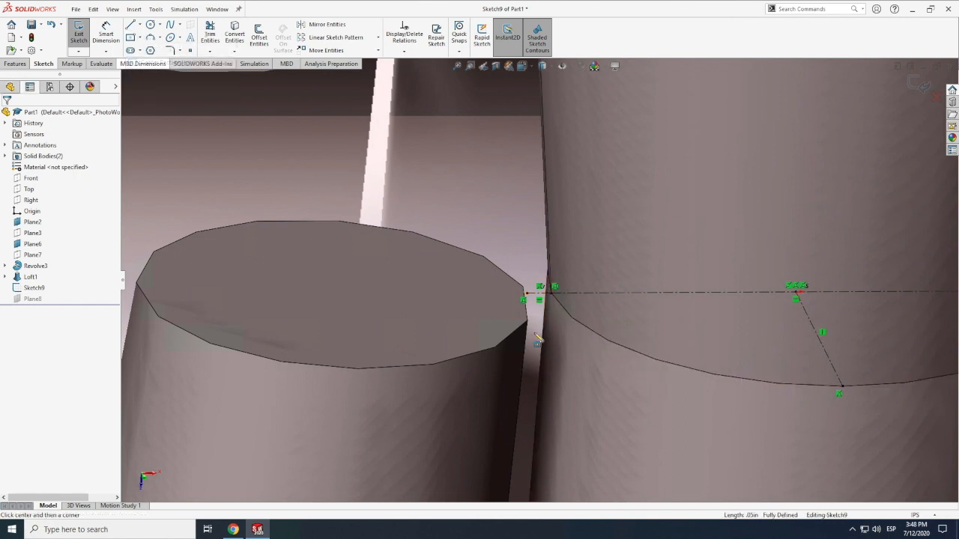
pyautogui.click(546, 297)
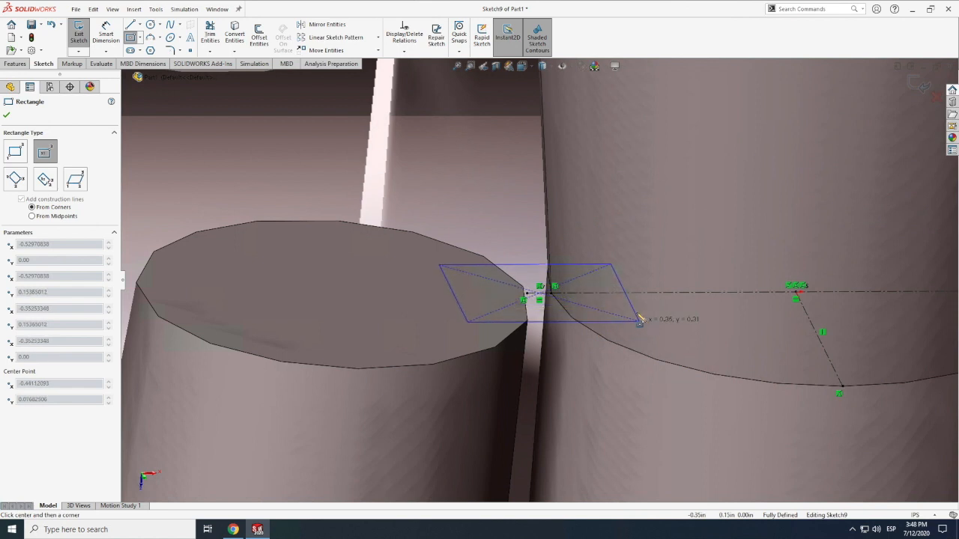
pyautogui.click(635, 310)
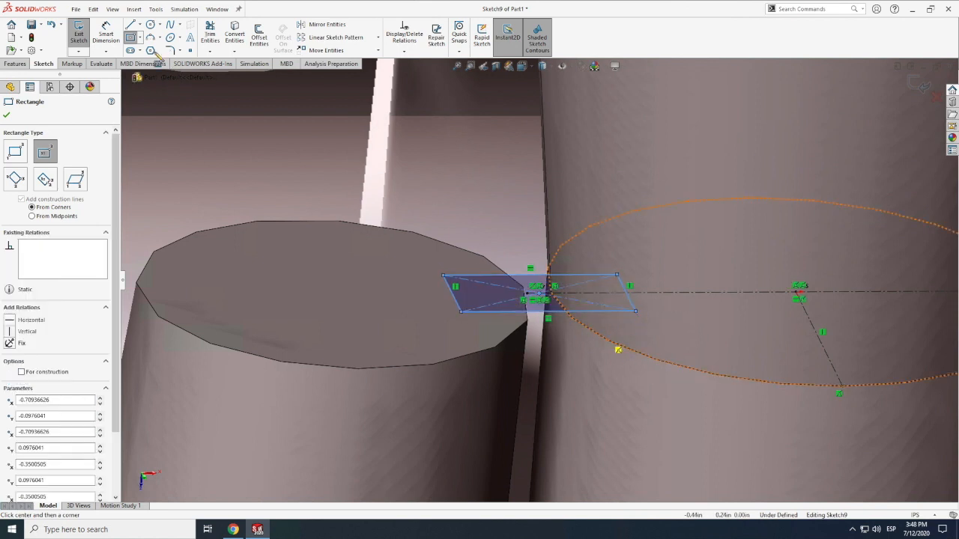
# Step: Dimension the rectangle between the booster's top and the core to 0.5 in long and 0.25 in wide, and finish the sketch
pyautogui.click(105, 34)
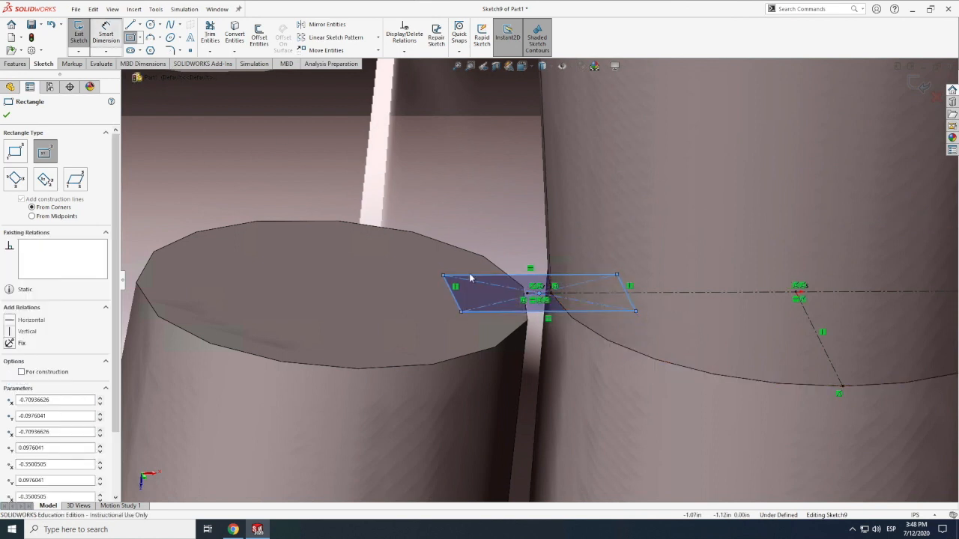
pyautogui.click(495, 243)
pyautogui.click(510, 233)
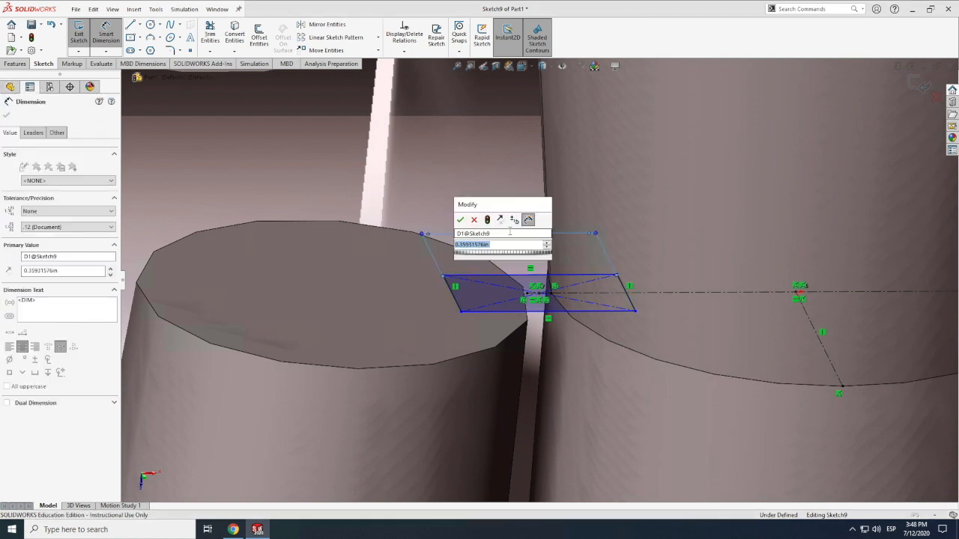
pyautogui.write('.5')
pyautogui.press('Return')
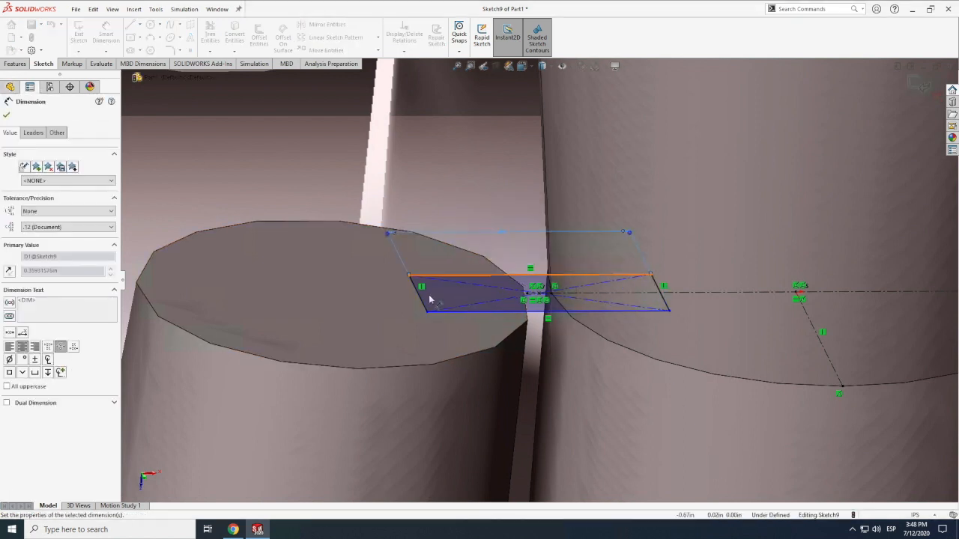
pyautogui.click(419, 300)
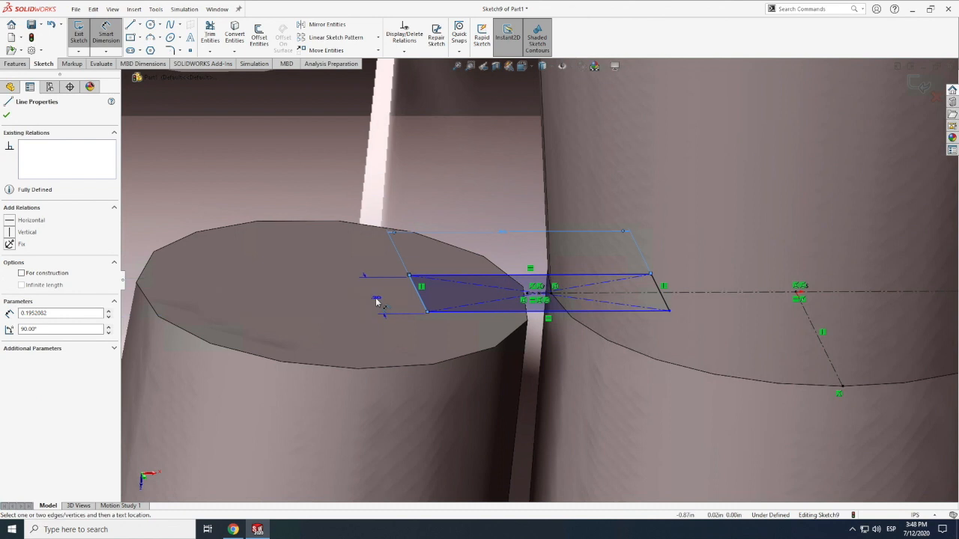
pyautogui.click(554, 311)
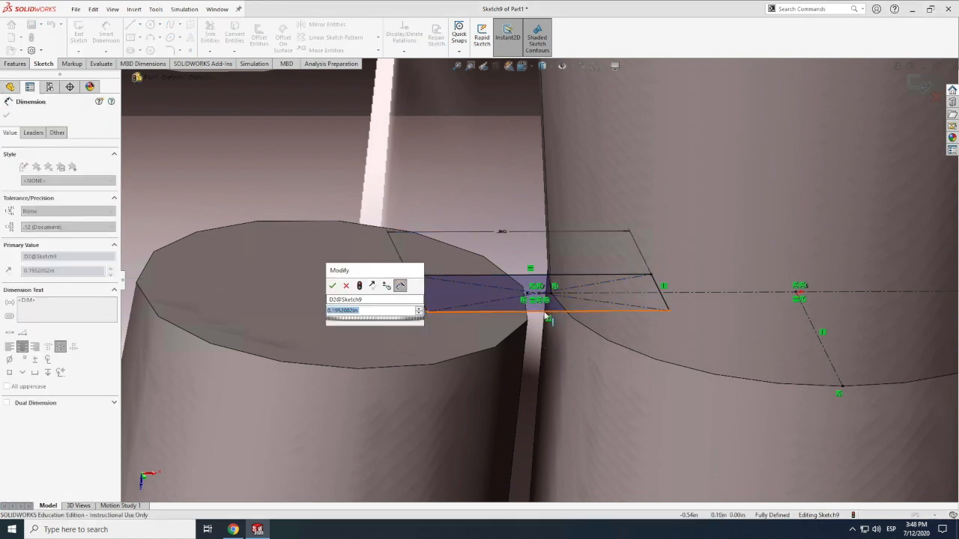
pyautogui.write('.25')
pyautogui.press('Return')
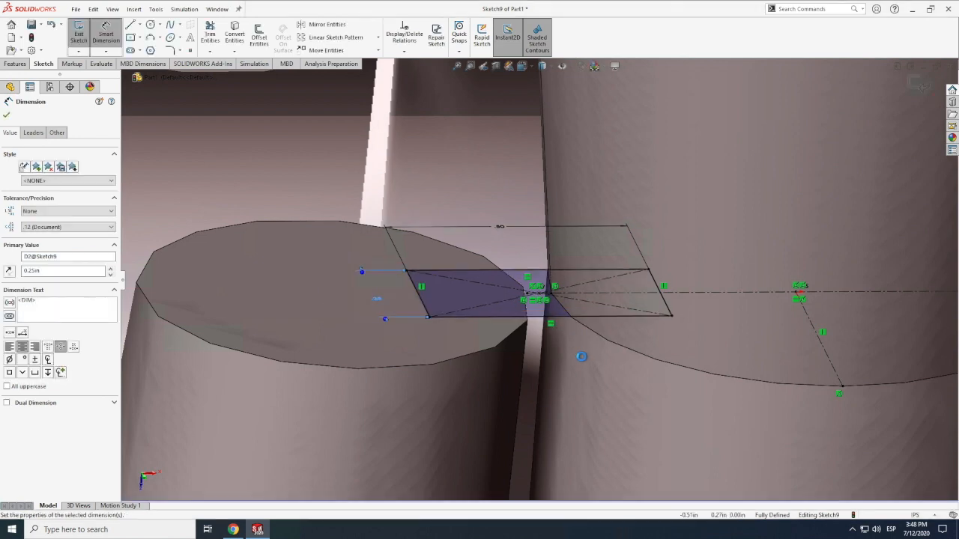
pyautogui.click(80, 38)
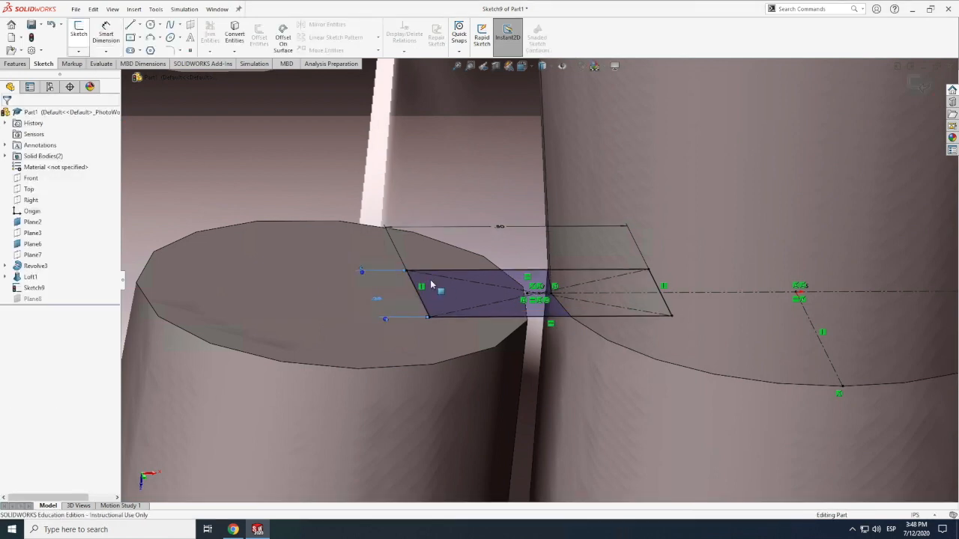
# Step: Turn the rocket to show its underside and start a sketch on the side booster's base face
pyautogui.scroll(15, 430, 279)
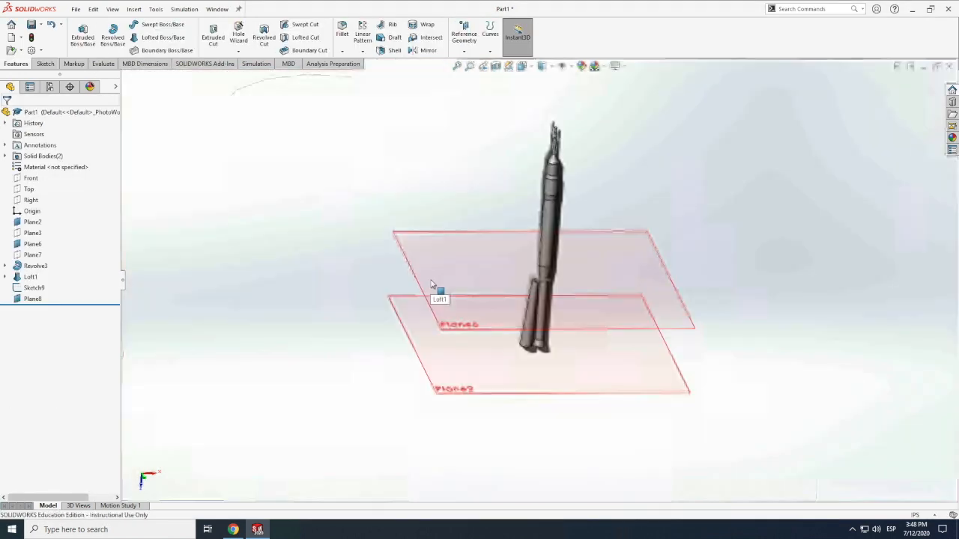
pyautogui.click(113, 9)
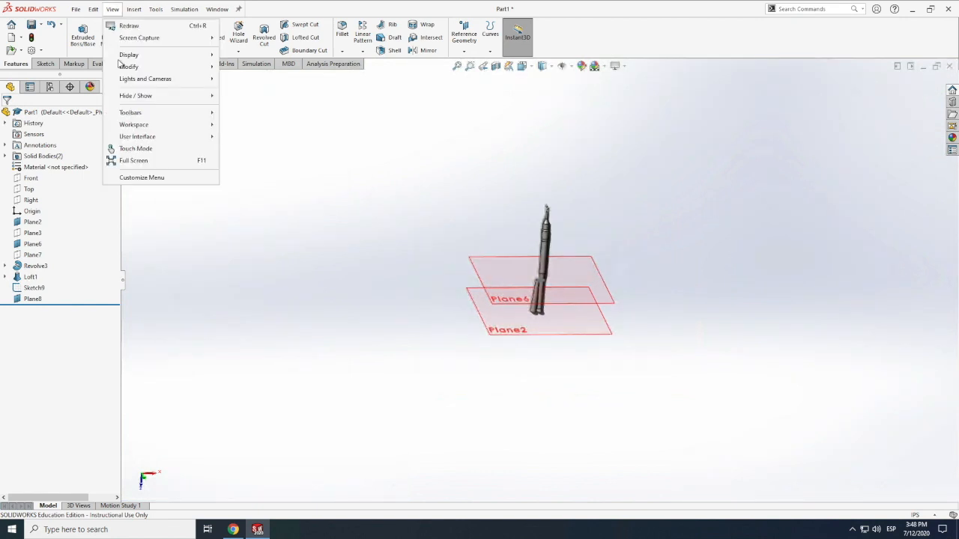
pyautogui.moveTo(128, 68)
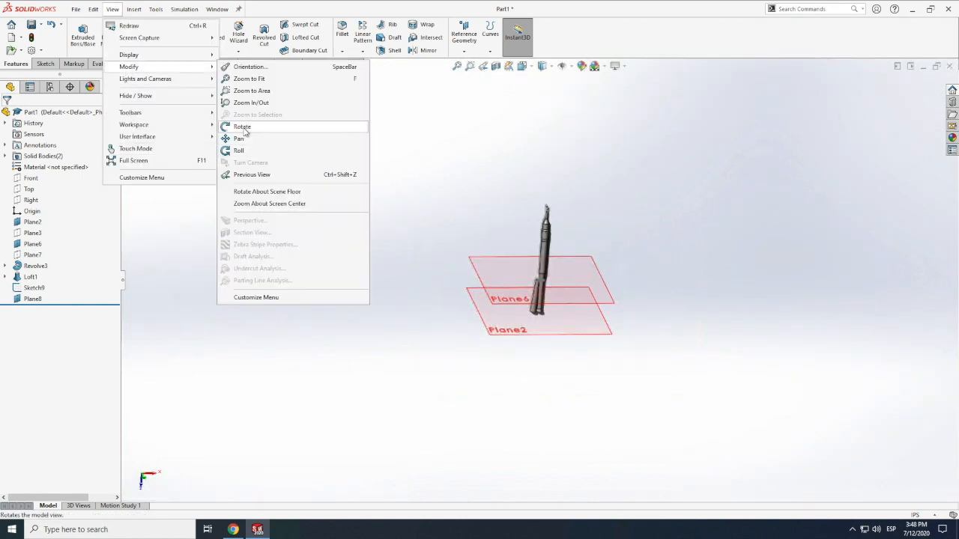
pyautogui.click(238, 129)
pyautogui.moveTo(533, 367); pyautogui.dragTo(550, 247)
pyautogui.scroll(-7, 560, 287)
pyautogui.scroll(-8, 537, 282)
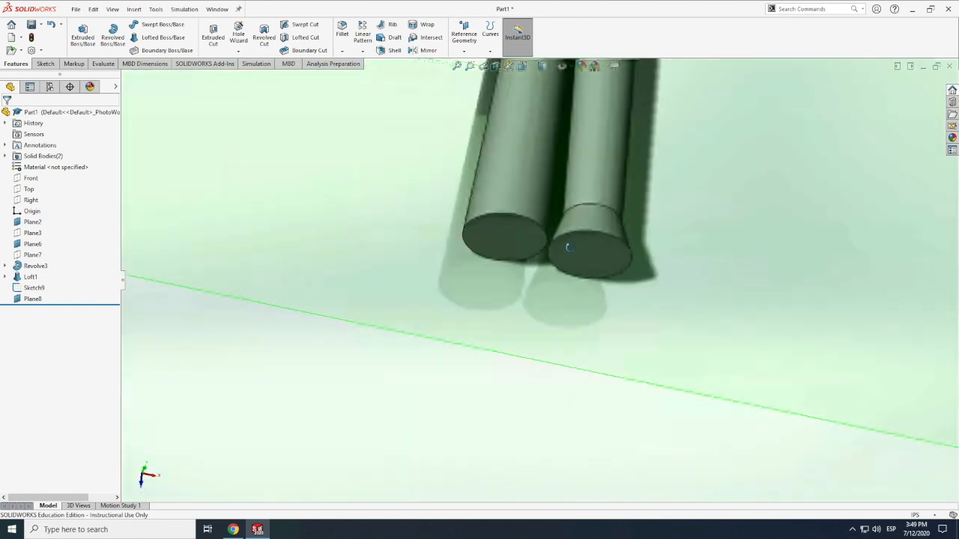
pyautogui.moveTo(569, 219); pyautogui.dragTo(592, 254)
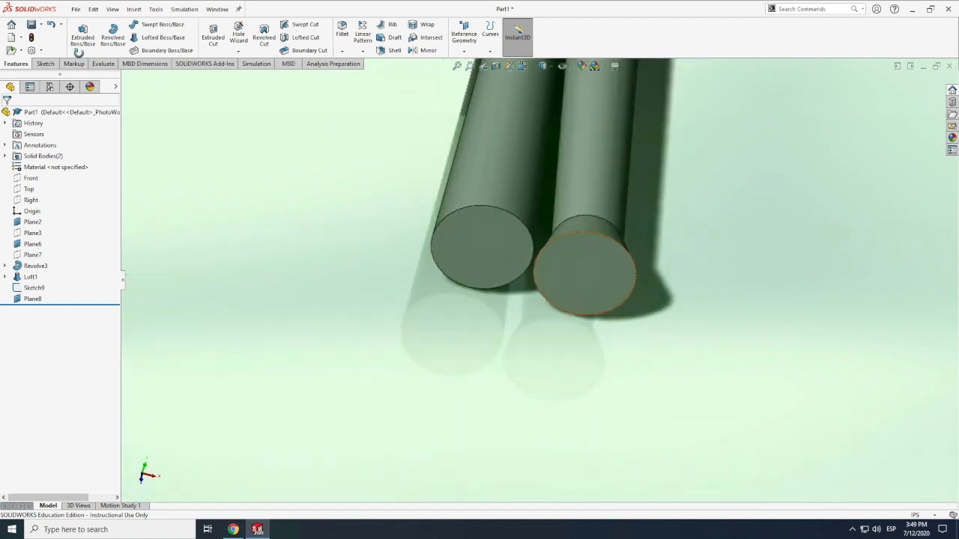
pyautogui.click(45, 64)
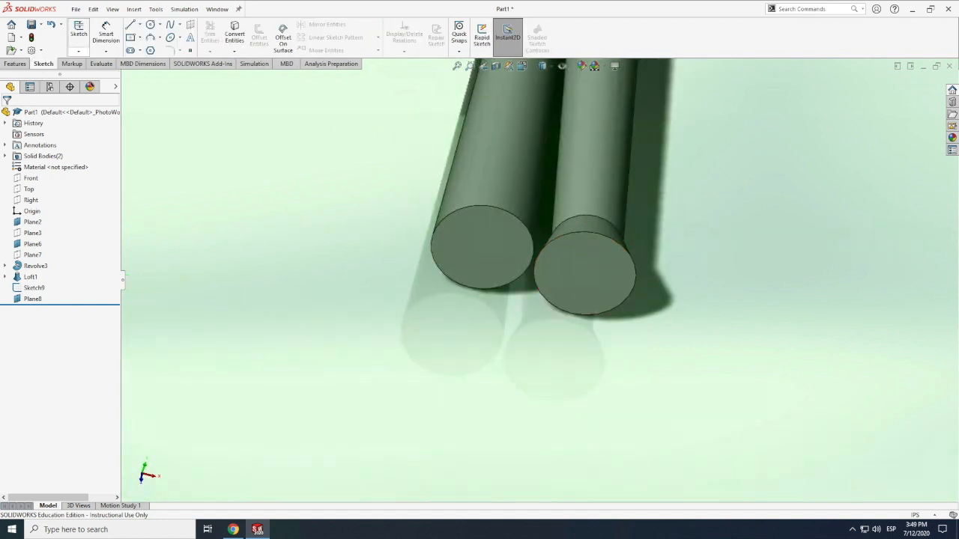
pyautogui.click(459, 239)
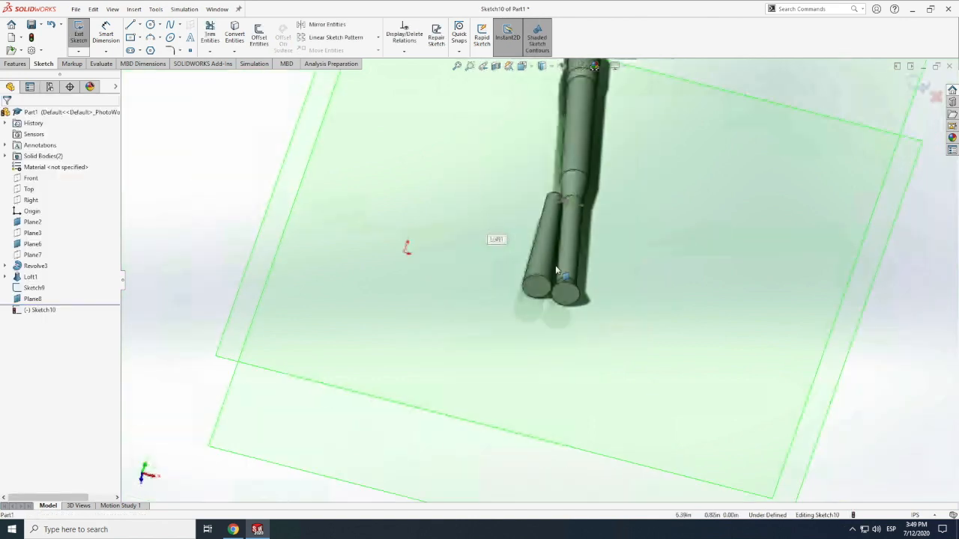
# Step: Draw connected centerlines from the origin to the booster's outer edge, across its base, and over the gap to the core's edge
pyautogui.click(138, 25)
pyautogui.click(152, 49)
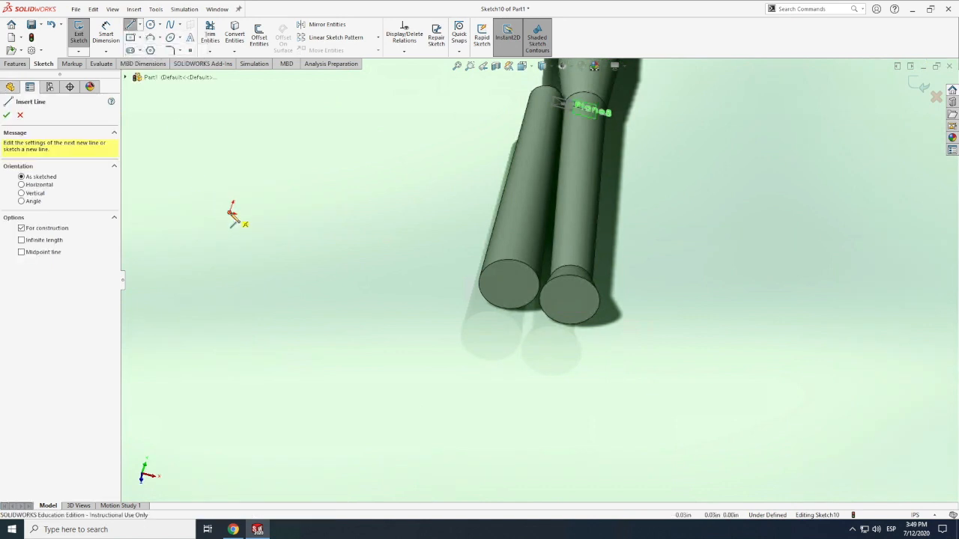
pyautogui.click(230, 213)
pyautogui.scroll(1, 394, 283)
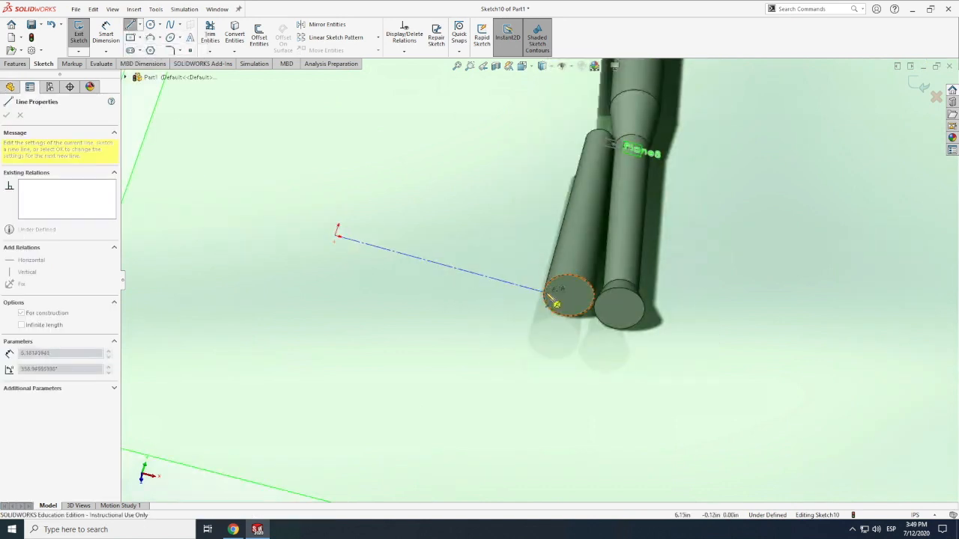
pyautogui.click(547, 291)
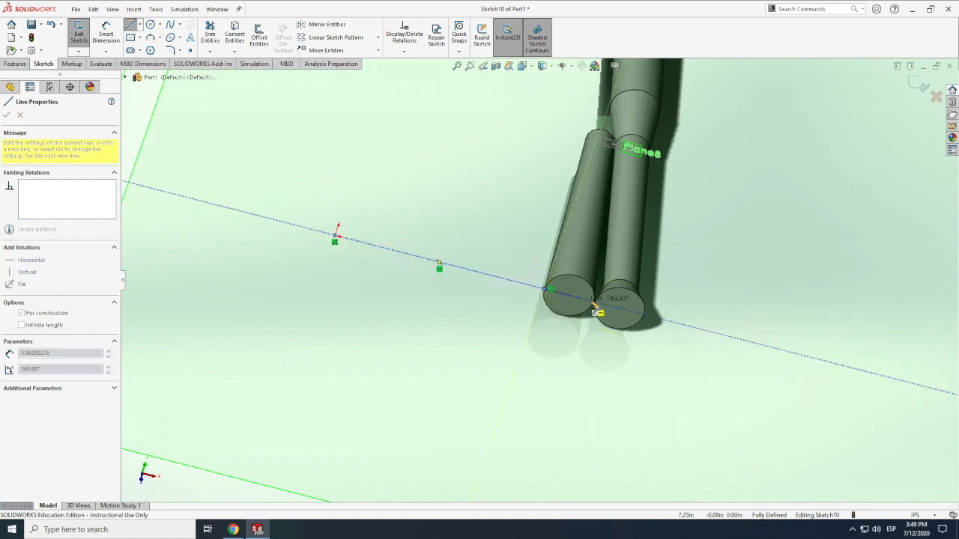
pyautogui.scroll(-4, 595, 301)
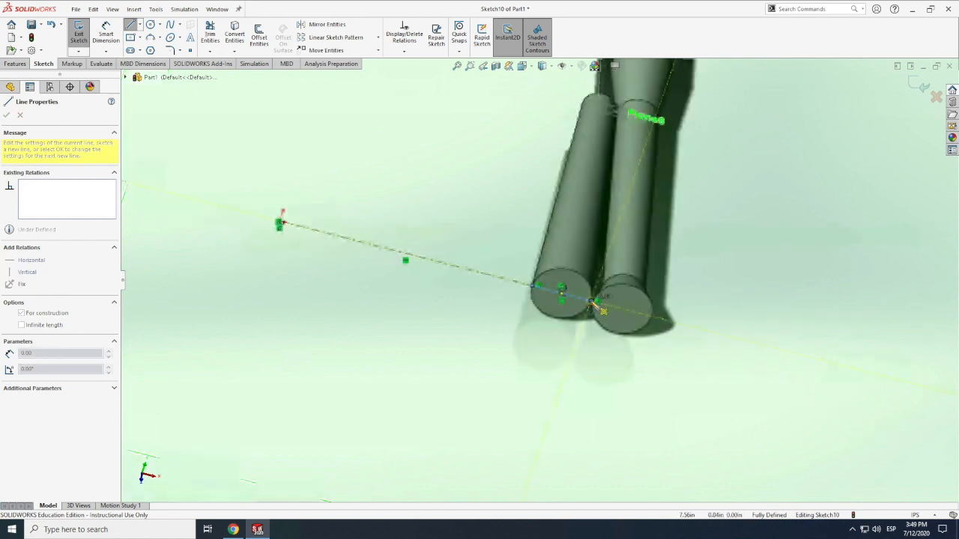
pyautogui.scroll(-5, 572, 299)
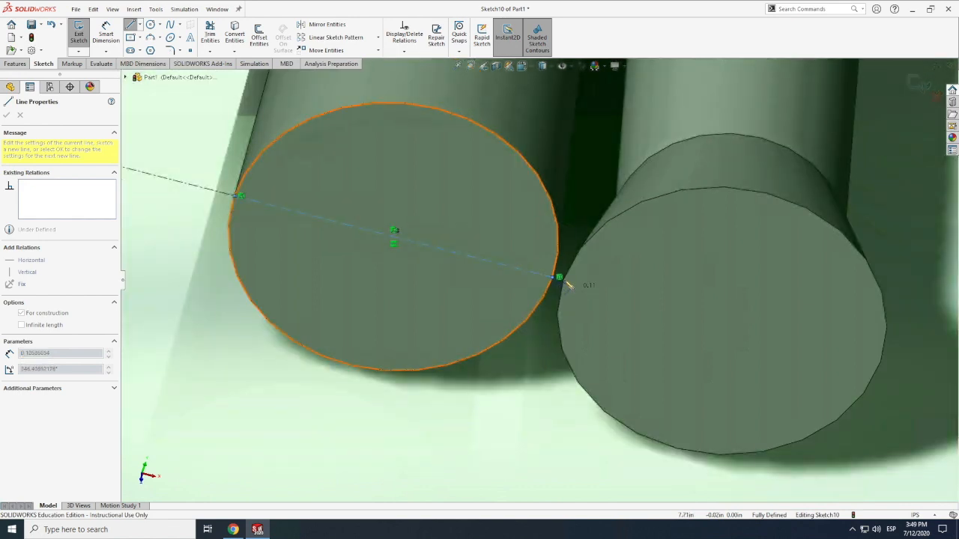
pyautogui.click(566, 283)
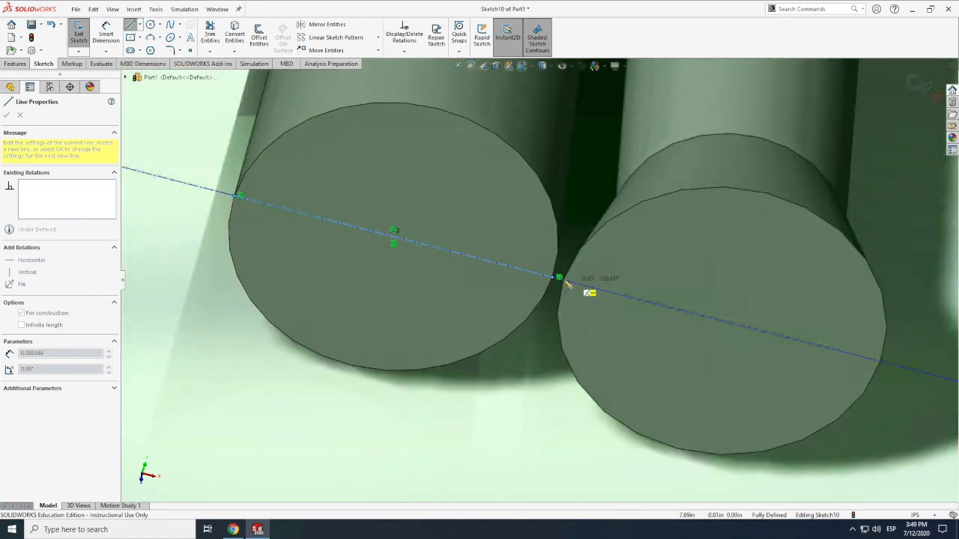
pyautogui.press('Escape')
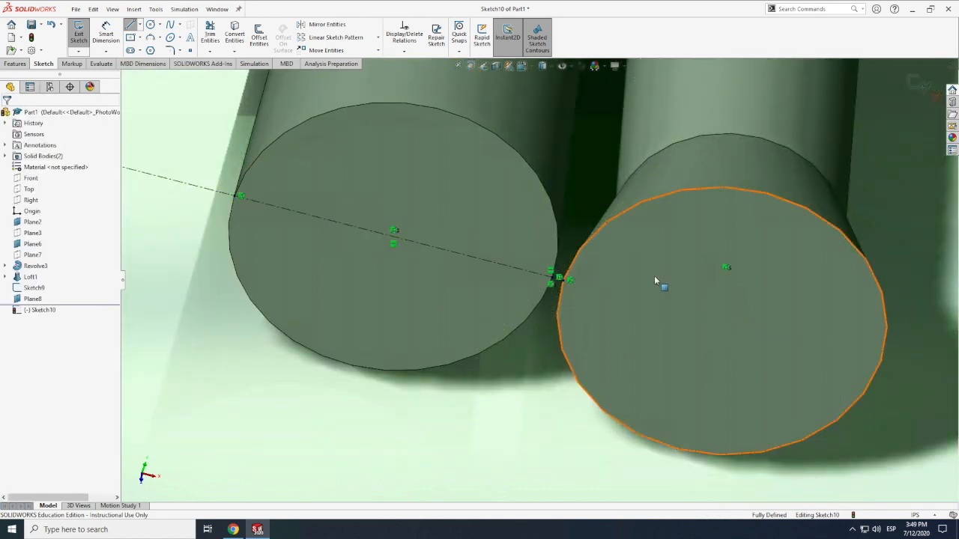
# Step: Draw a center rectangle about 0.47 in long, centered on the short centerline between the booster's base and the core's base
pyautogui.click(131, 38)
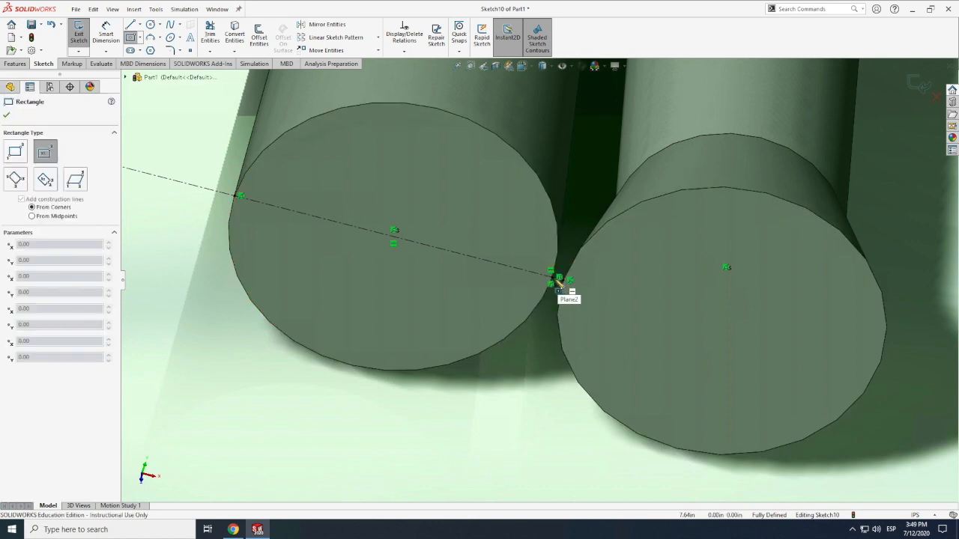
pyautogui.scroll(-4, 560, 284)
pyautogui.click(551, 284)
pyautogui.click(699, 326)
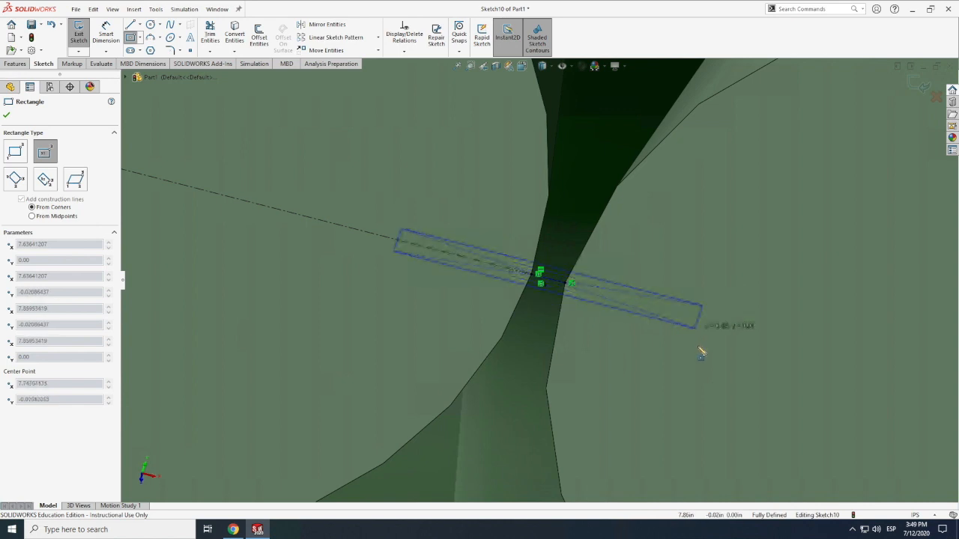
pyautogui.click(698, 347)
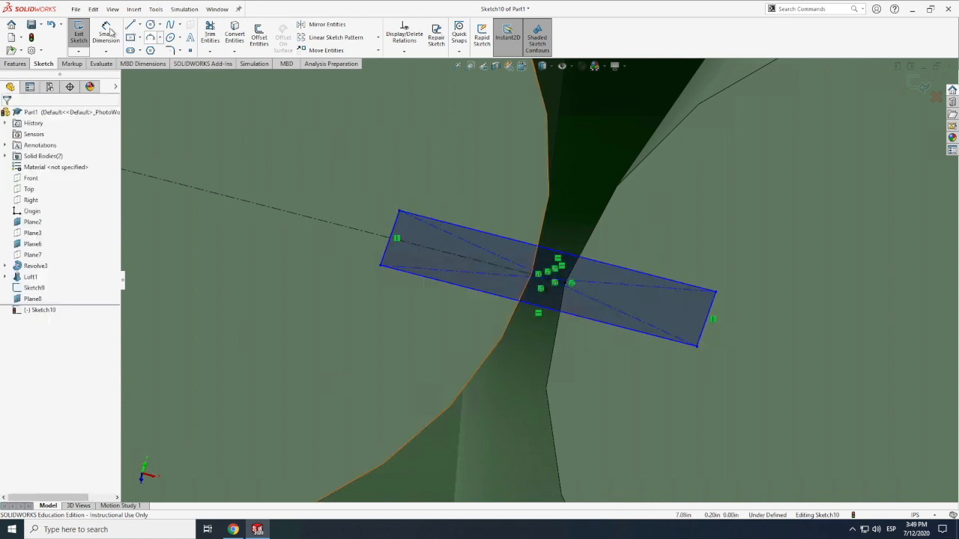
# Step: Dimension the rectangle between the two bases to 0.25 in wide and 0.75 in long
pyautogui.click(109, 33)
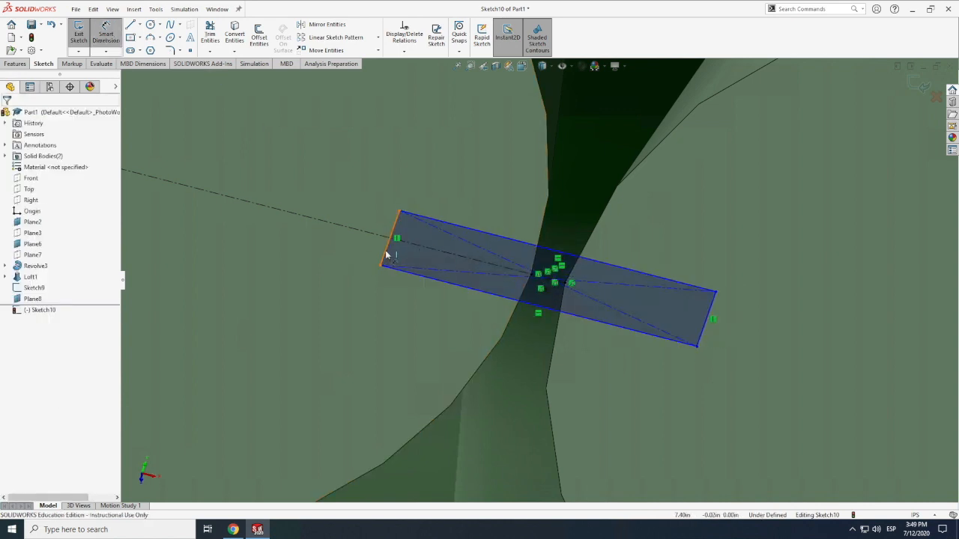
pyautogui.click(386, 256)
pyautogui.click(349, 205)
pyautogui.write('0.25')
pyautogui.press('Return')
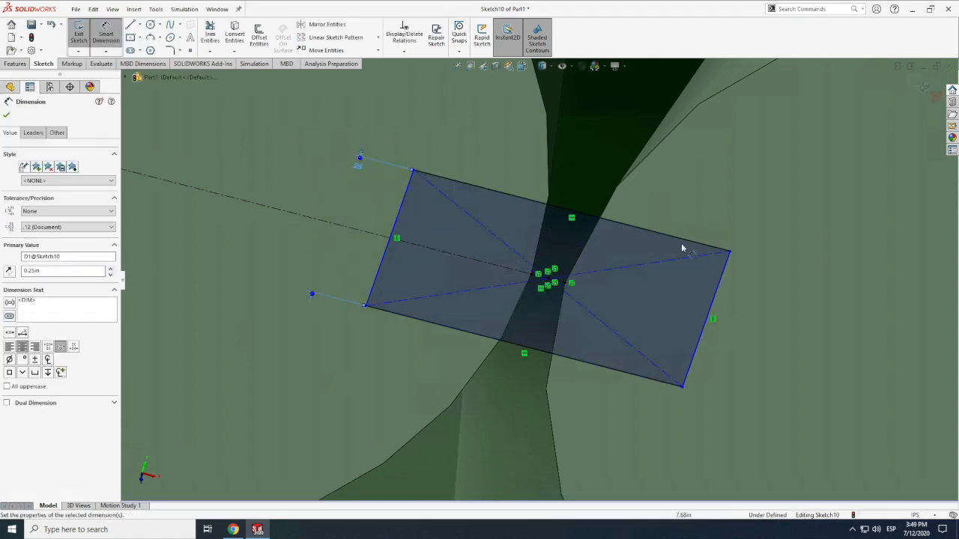
pyautogui.click(695, 246)
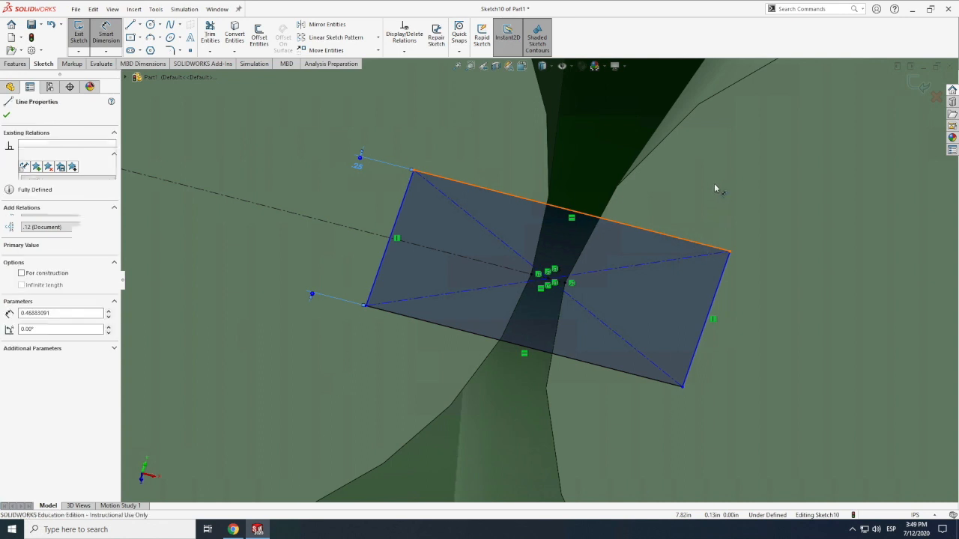
pyautogui.click(711, 186)
pyautogui.write('0.75')
pyautogui.press('Return')
pyautogui.scroll(12, 556, 262)
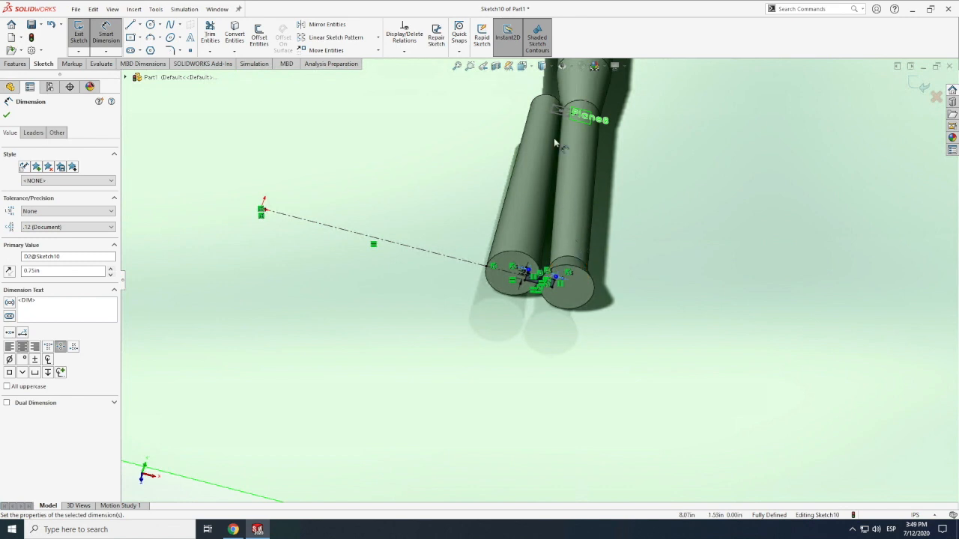
pyautogui.scroll(-6, 553, 281)
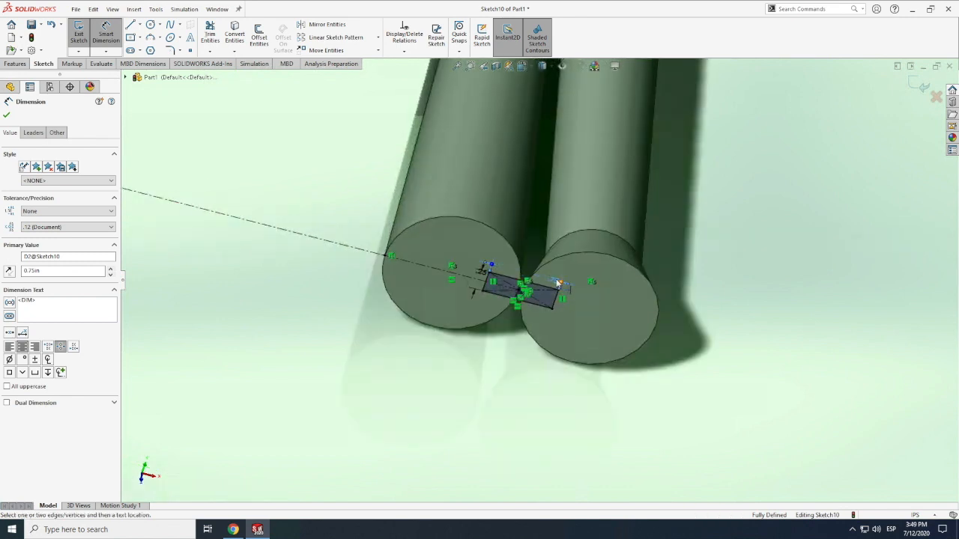
# Step: Undo the length and width dimensions of the rectangle between the booster's and core's bases
pyautogui.scroll(5, 556, 283)
pyautogui.scroll(-5, 540, 283)
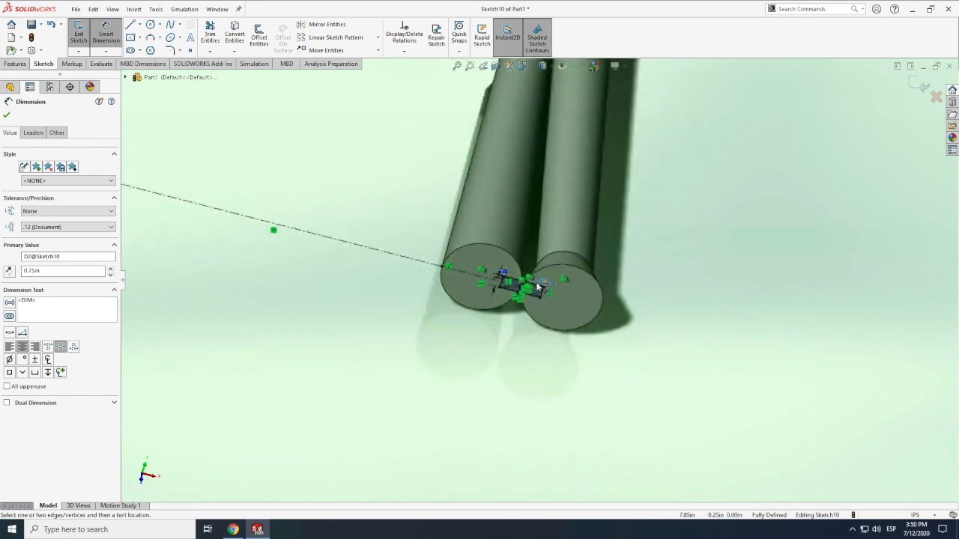
pyautogui.scroll(-5, 538, 284)
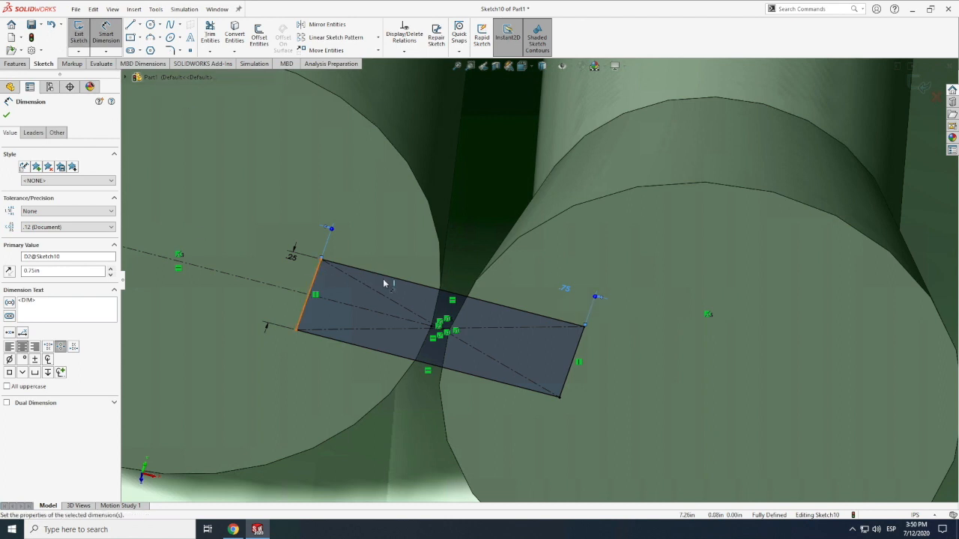
pyautogui.press('Escape')
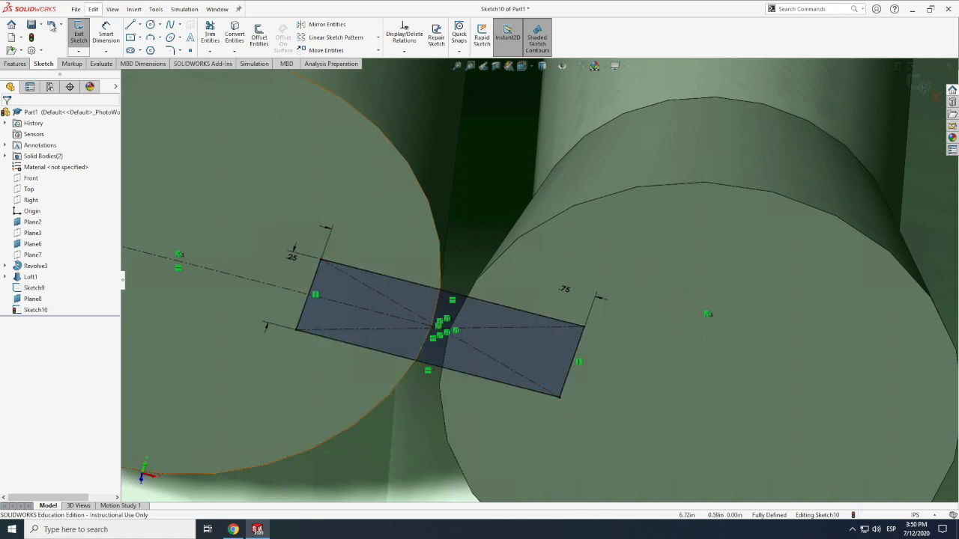
pyautogui.click(51, 25)
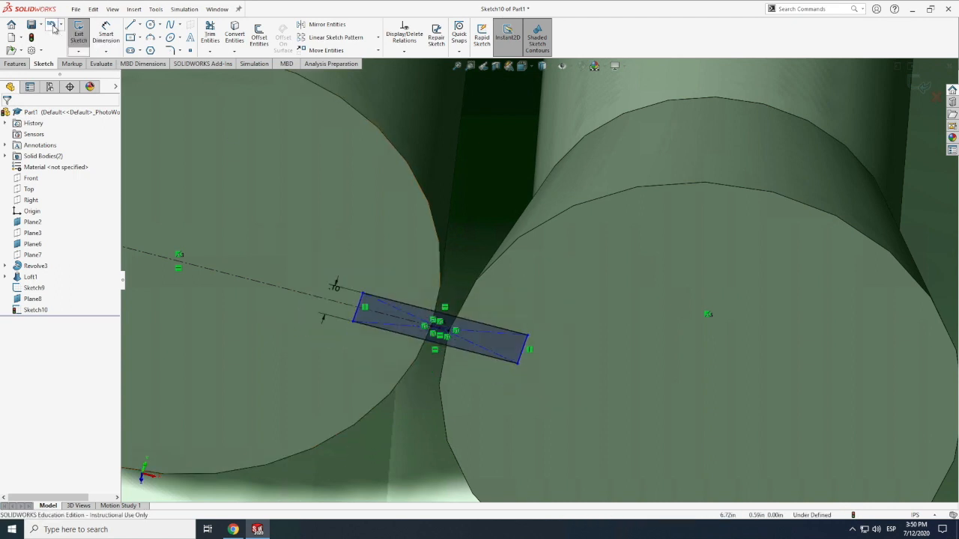
pyautogui.click(53, 27)
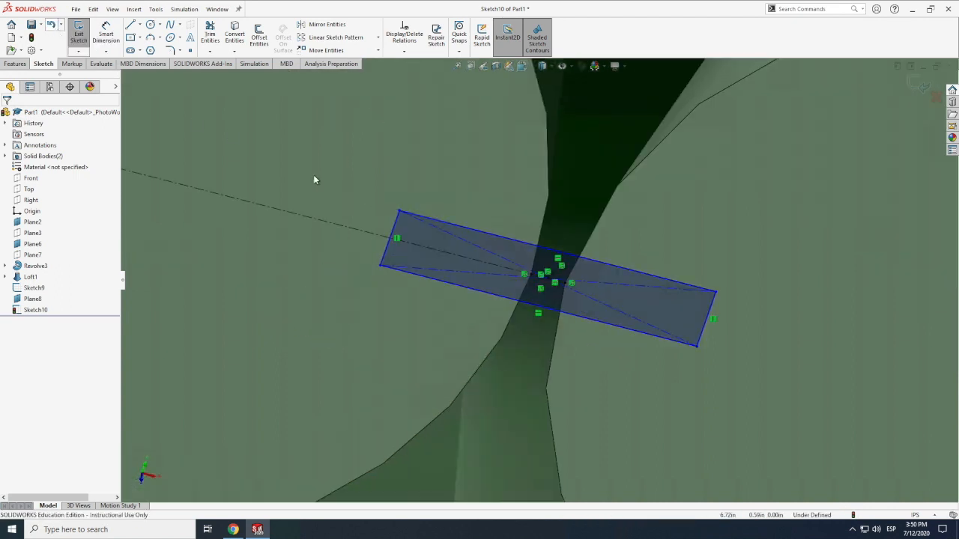
# Step: Delete the base rectangle and the short centerlines across the booster's base and the gap, and exit the sketch
pyautogui.scroll(7, 449, 248)
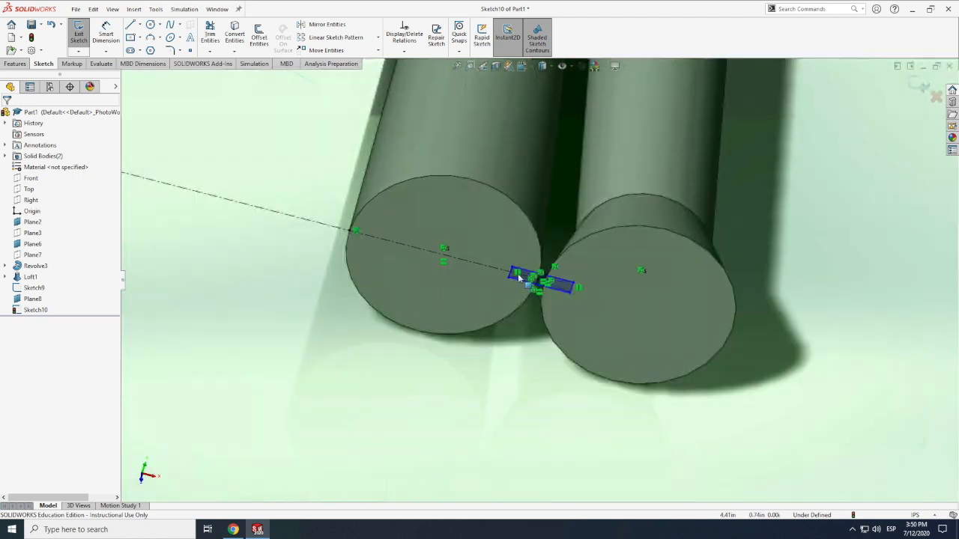
pyautogui.moveTo(494, 247); pyautogui.dragTo(604, 316)
pyautogui.press('Delete')
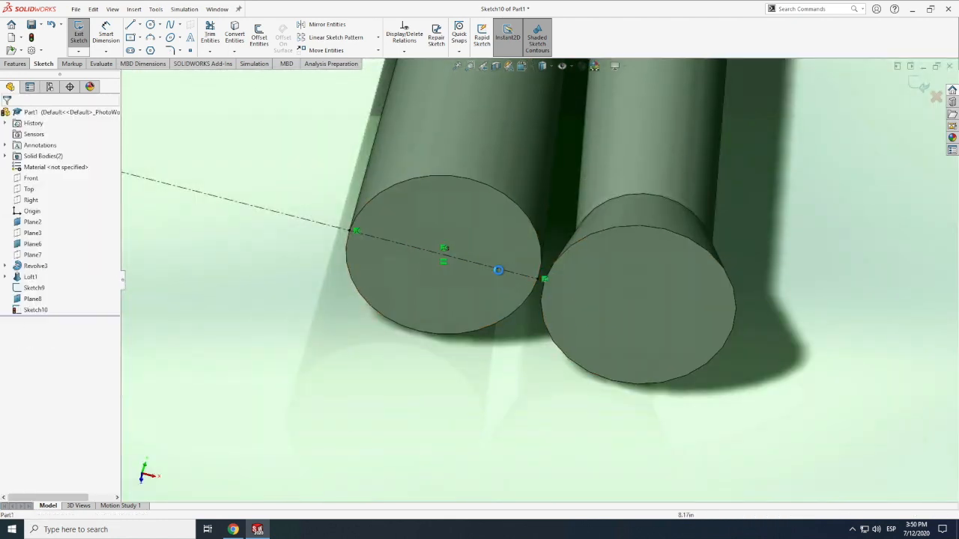
pyautogui.click(79, 34)
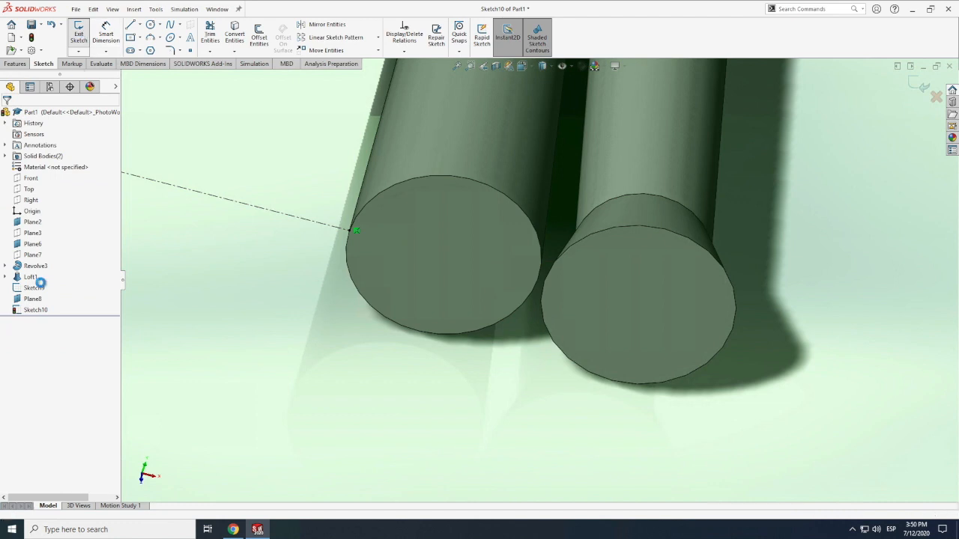
# Step: Hide Plane2 and the base-face sketch that holds the remaining long centerline
pyautogui.rightClick(32, 222)
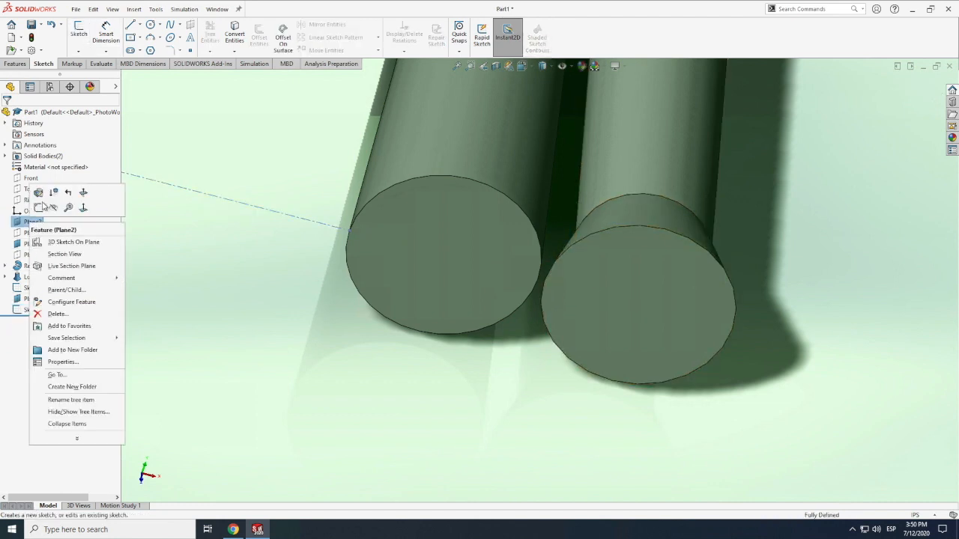
pyautogui.click(224, 243)
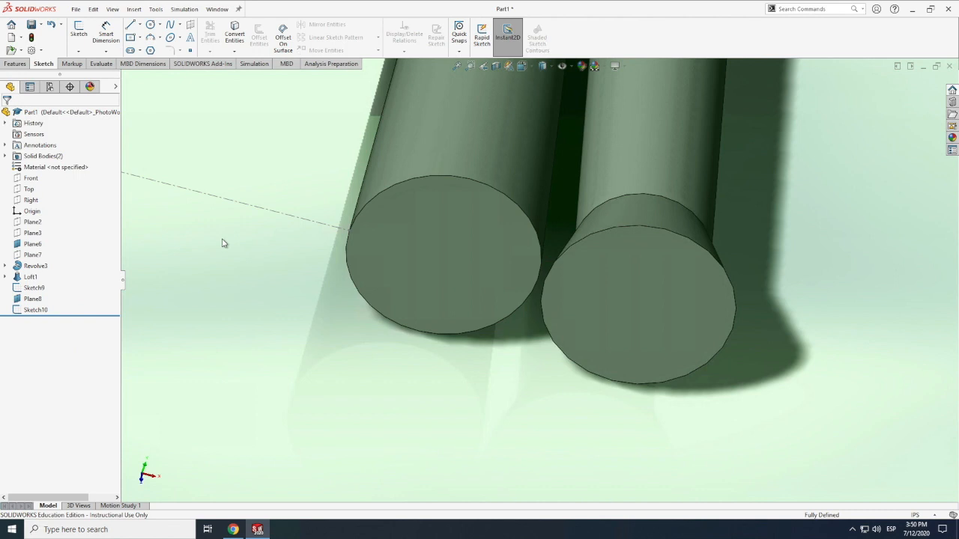
pyautogui.rightClick(292, 219)
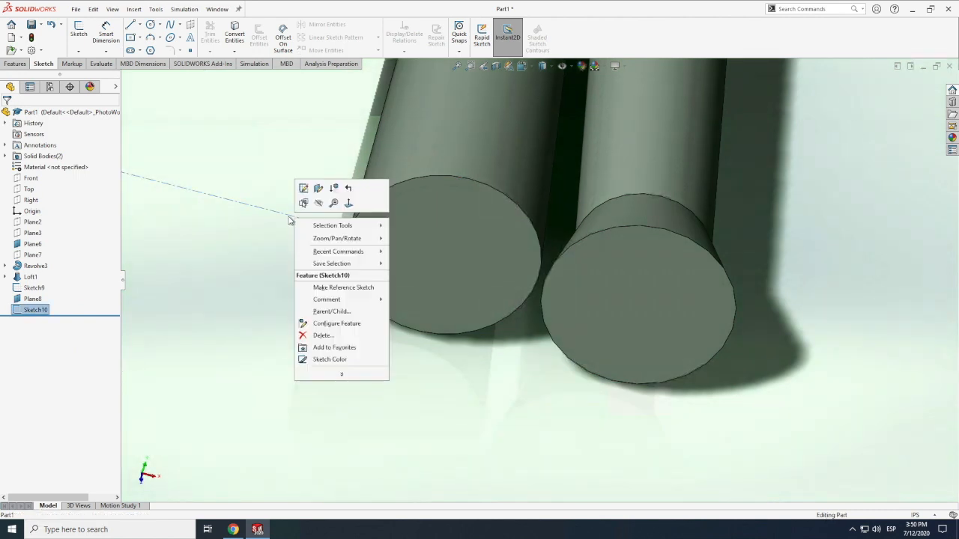
pyautogui.click(242, 269)
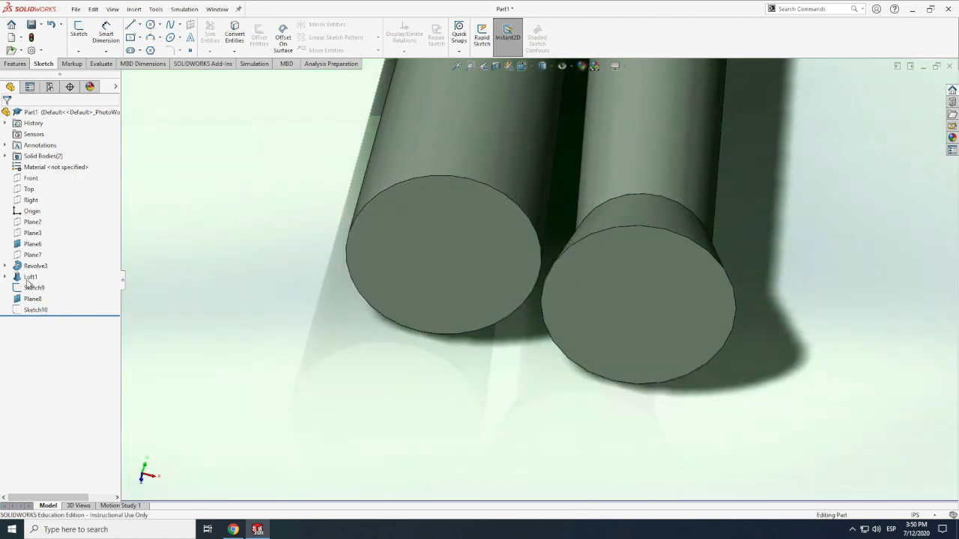
# Step: Show Plane3 and start a new sketch on it
pyautogui.rightClick(33, 235)
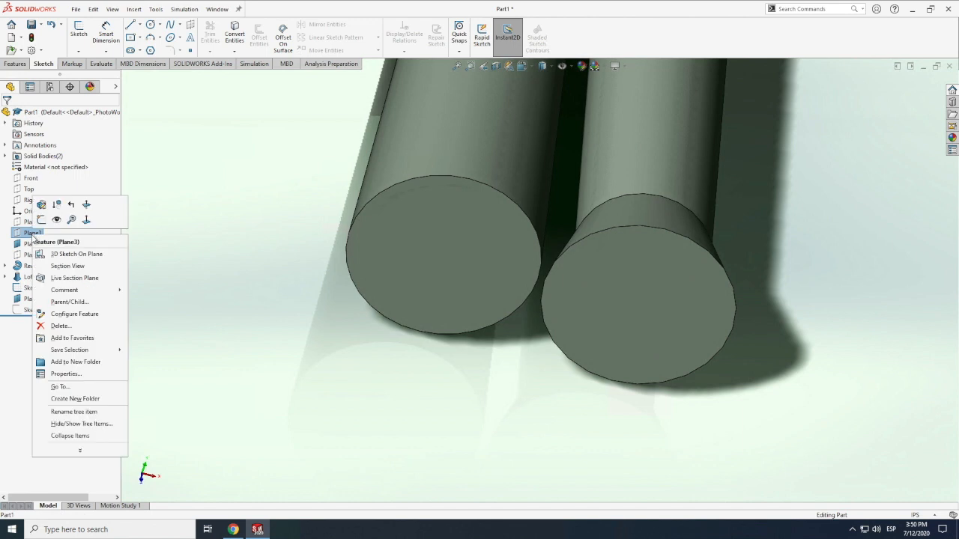
pyautogui.click(57, 221)
pyautogui.click(79, 32)
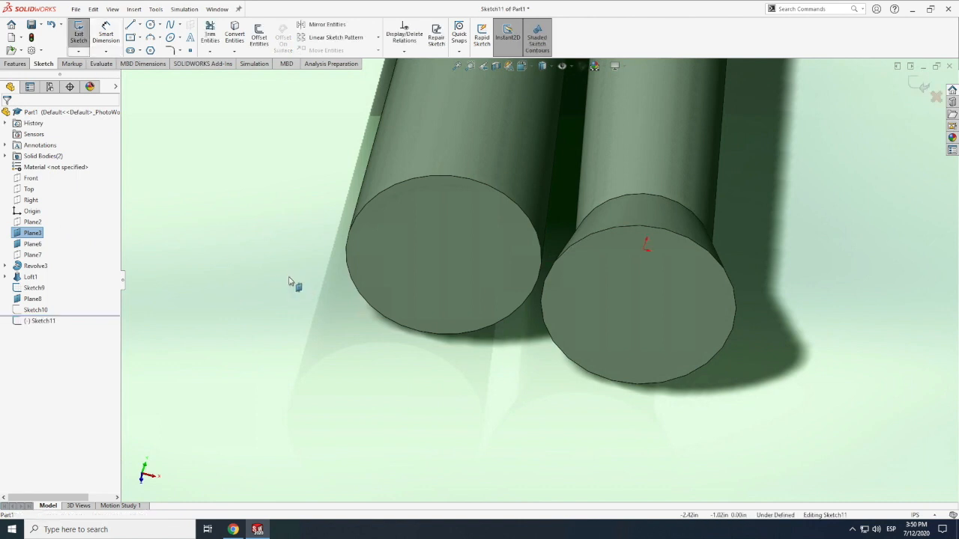
# Step: Draw connected centerlines from the origin to the core's edge and about 0.5 in onward toward the booster
pyautogui.click(140, 26)
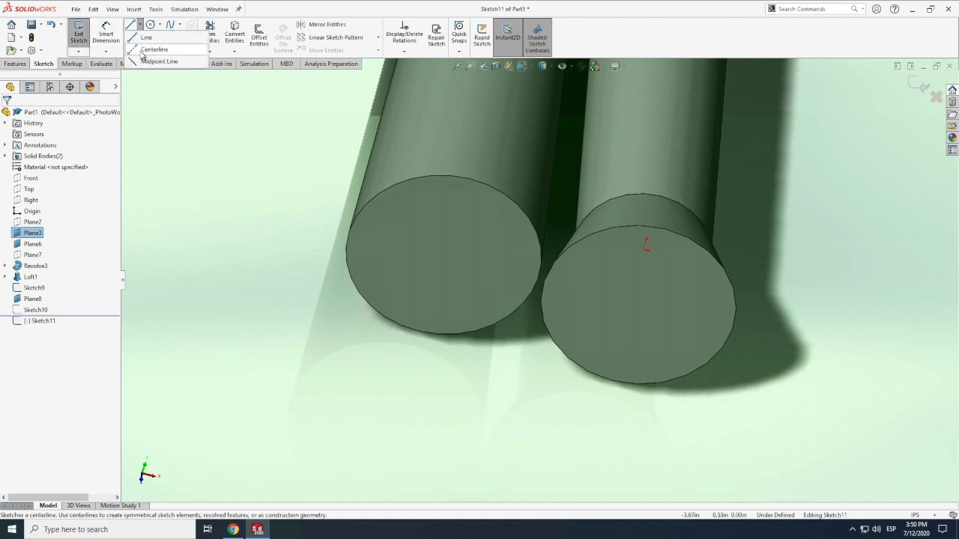
pyautogui.click(154, 50)
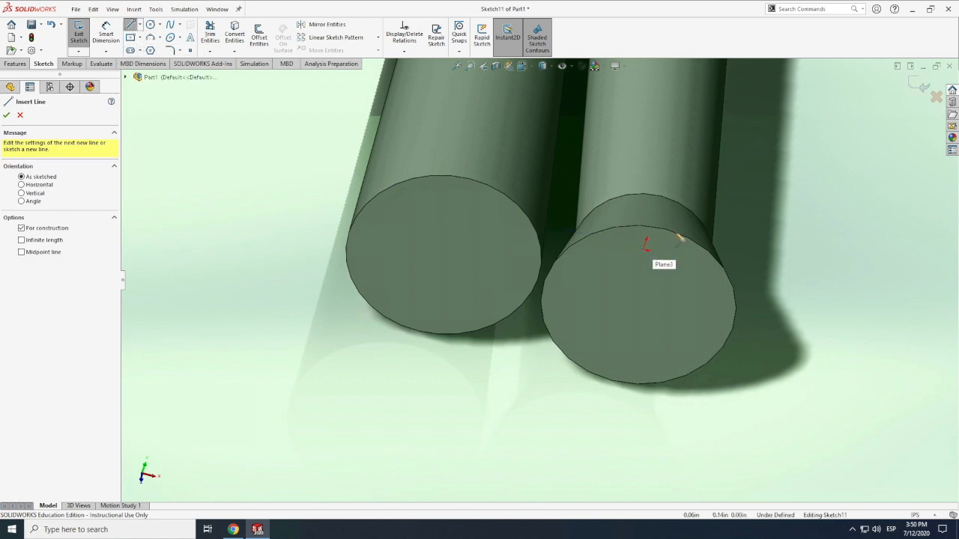
pyautogui.scroll(3, 635, 256)
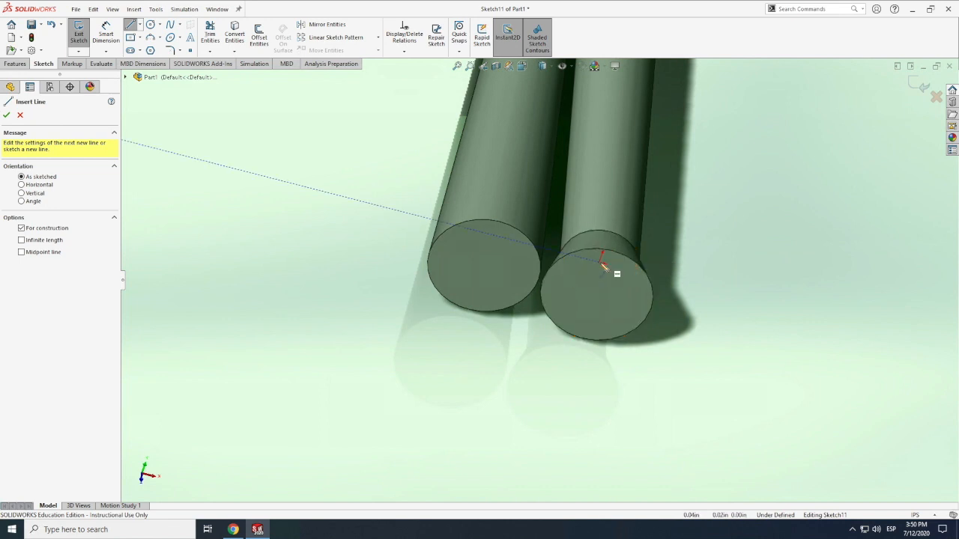
pyautogui.click(602, 261)
pyautogui.click(566, 256)
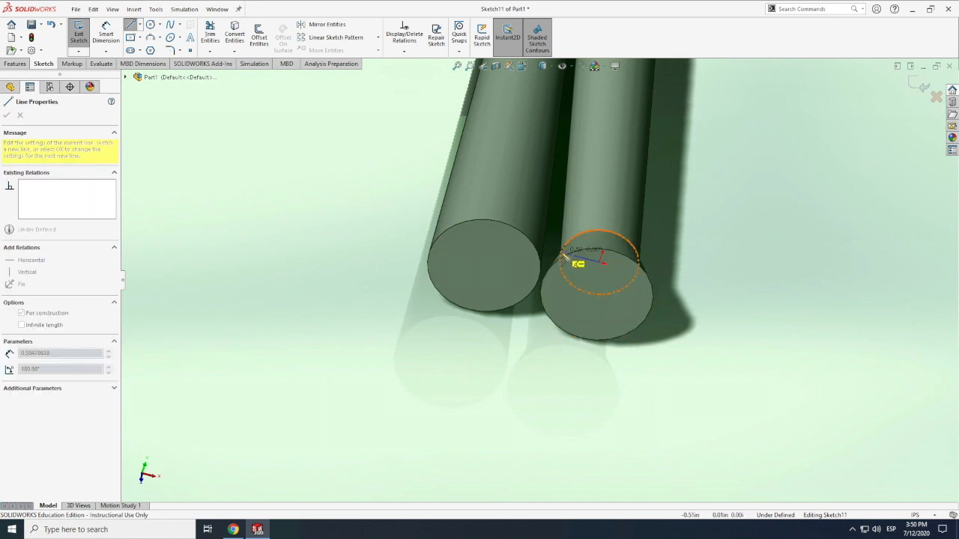
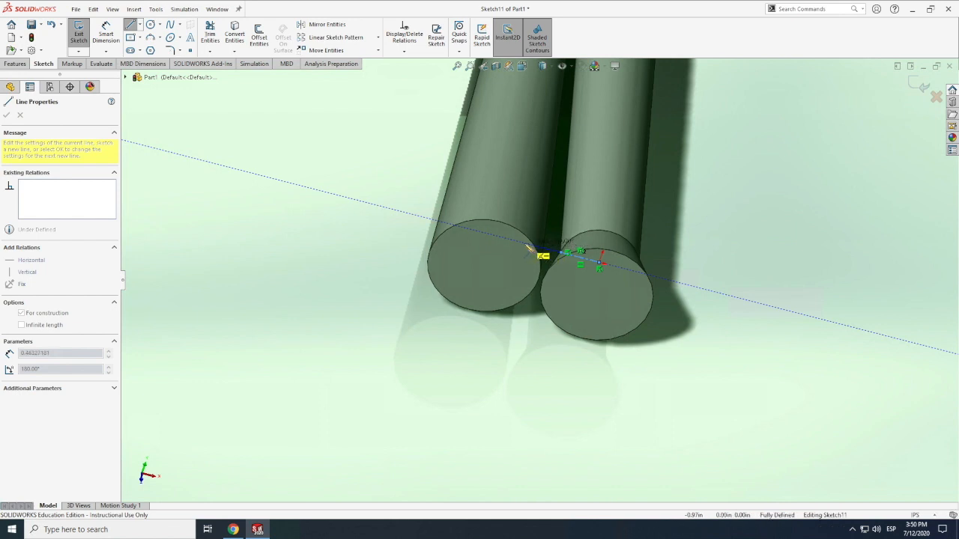
pyautogui.press('Escape')
pyautogui.press('Escape')
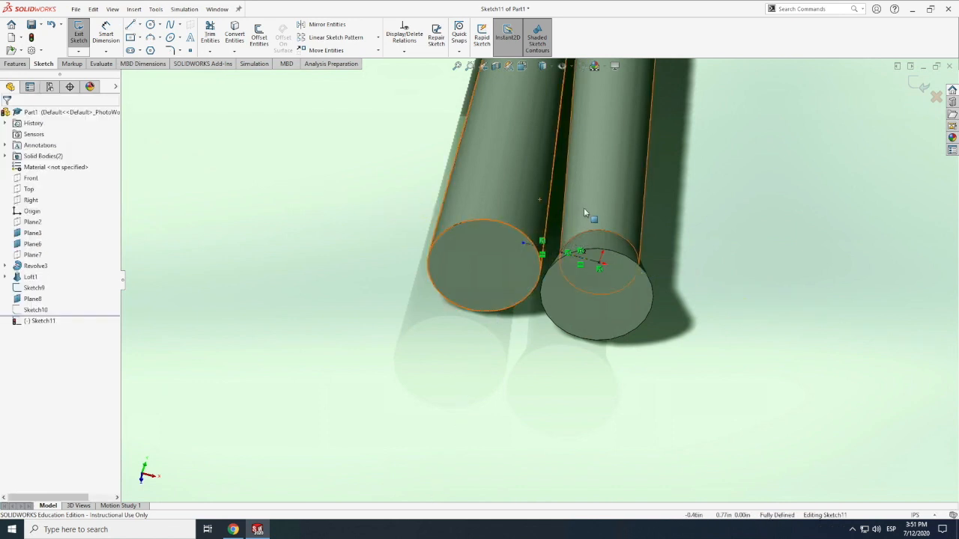
# Step: Dimension the centerline running from the core's edge toward the booster to 0.25 in
pyautogui.scroll(-5, 586, 209)
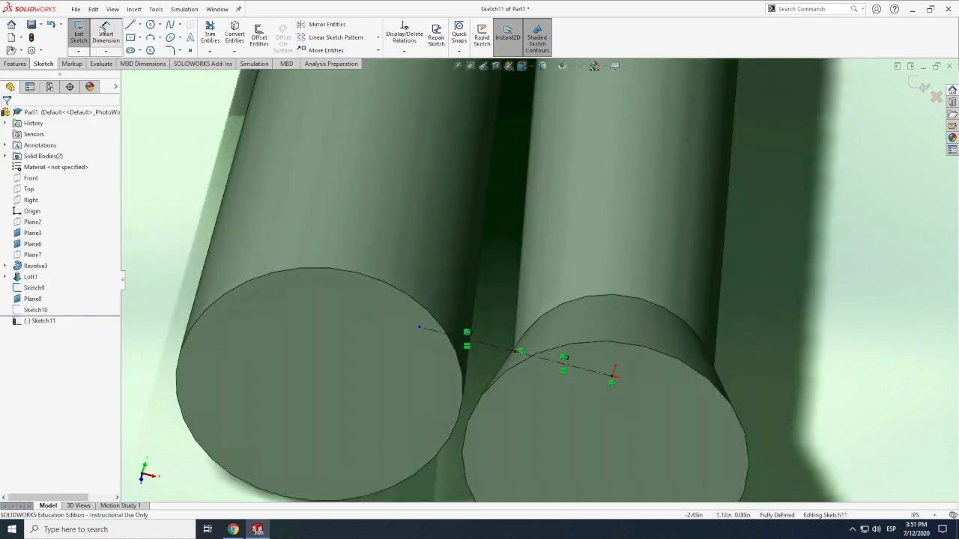
pyautogui.moveTo(440, 380); pyautogui.dragTo(463, 344, button='right')
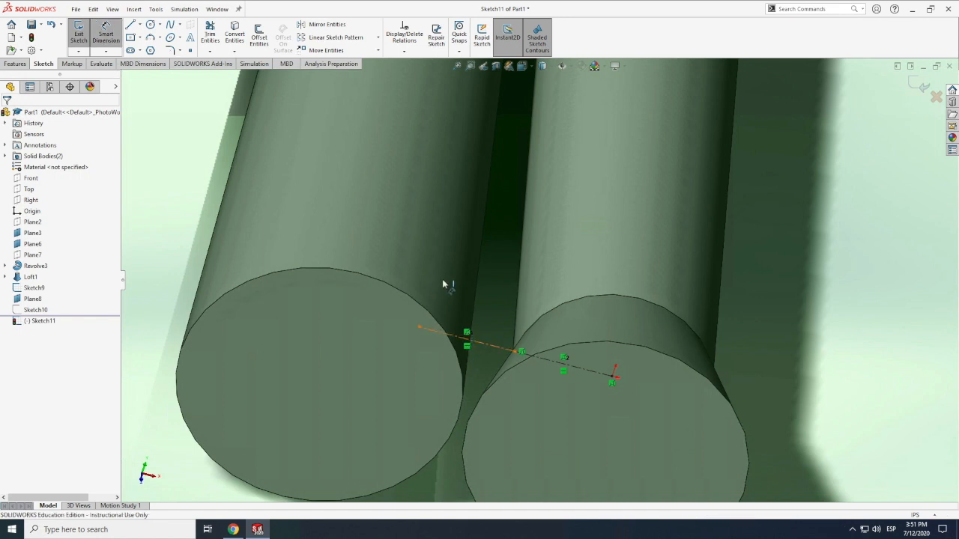
pyautogui.click(460, 338)
pyautogui.click(434, 415)
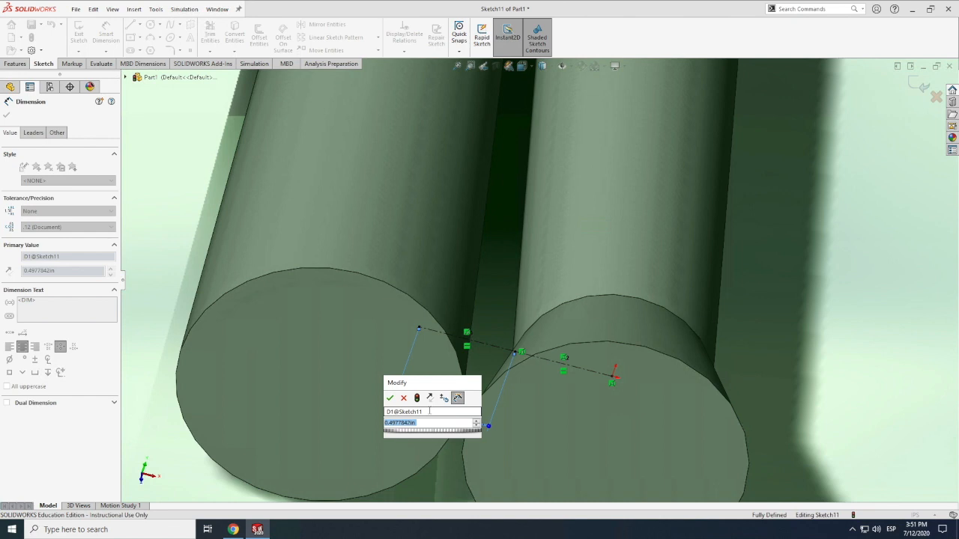
pyautogui.write('0.25')
pyautogui.press('Return')
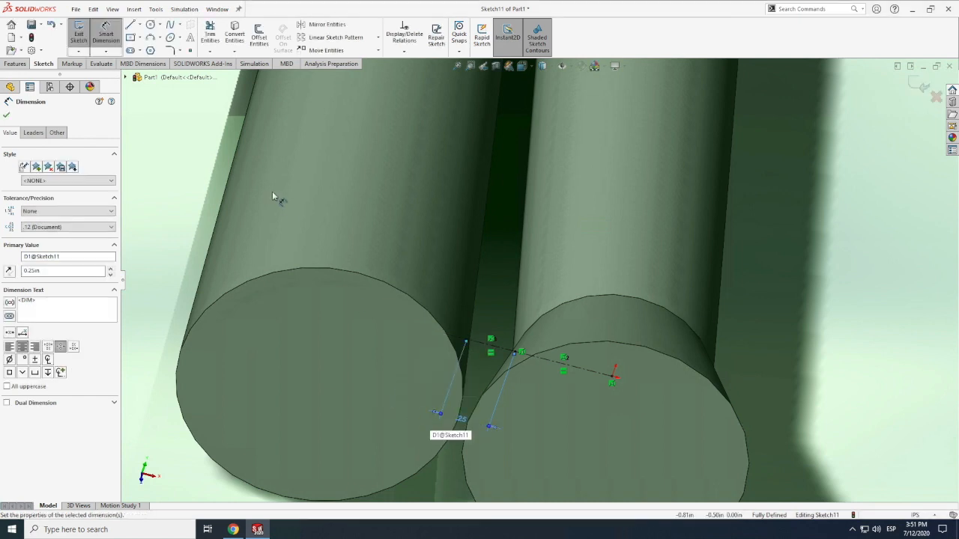
# Step: Draw a center rectangle about 0.87 in by 0.35 in, centered on the 0.25 in centerline between booster and core
pyautogui.click(131, 37)
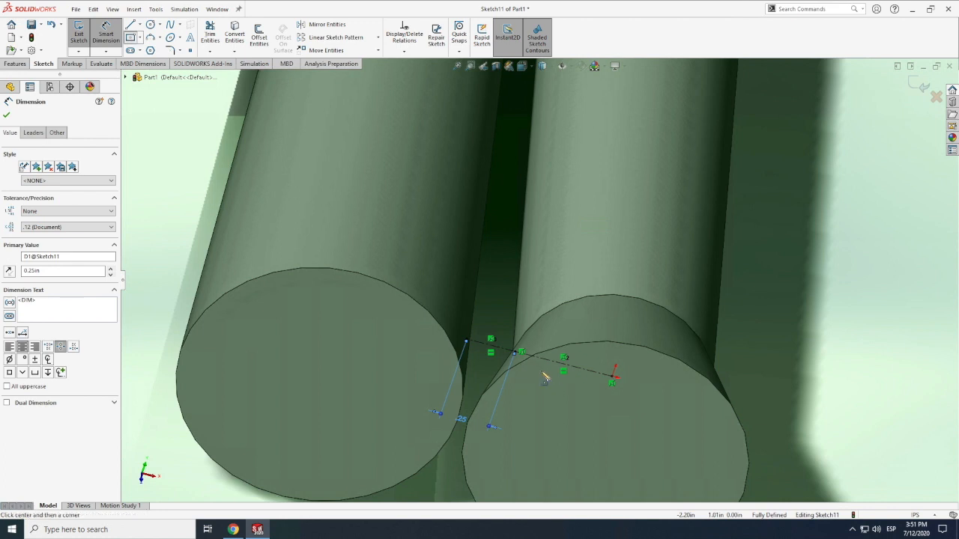
pyautogui.click(493, 349)
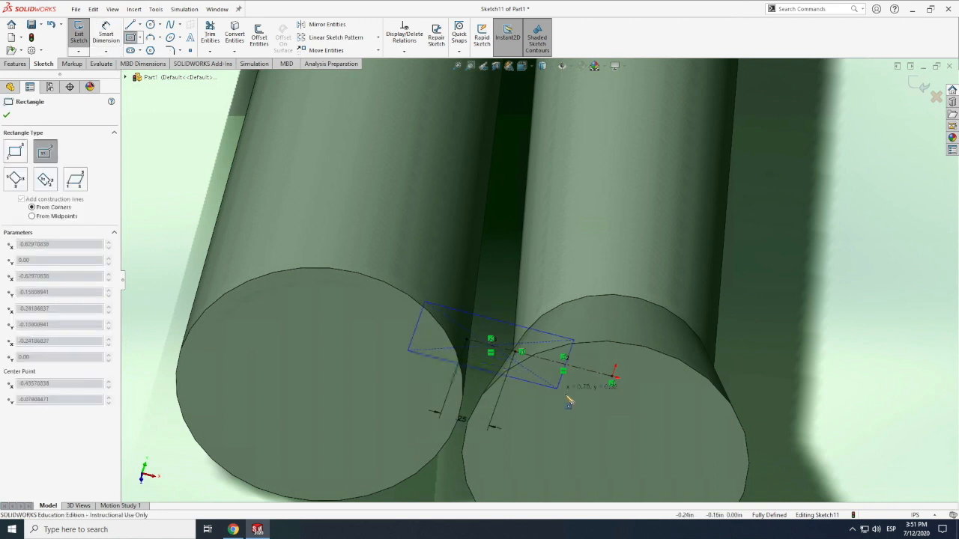
pyautogui.click(565, 393)
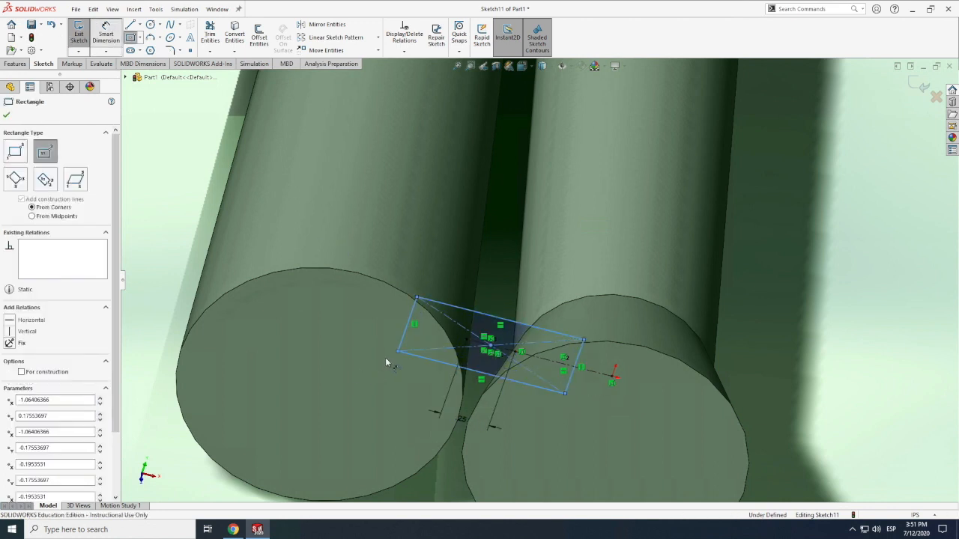
pyautogui.press('Escape')
# Step: Dimension the rectangle between booster and core to 0.25 in wide and 0.75 in long, and exit the sketch
pyautogui.click(407, 323)
pyautogui.click(370, 344)
pyautogui.write('0')
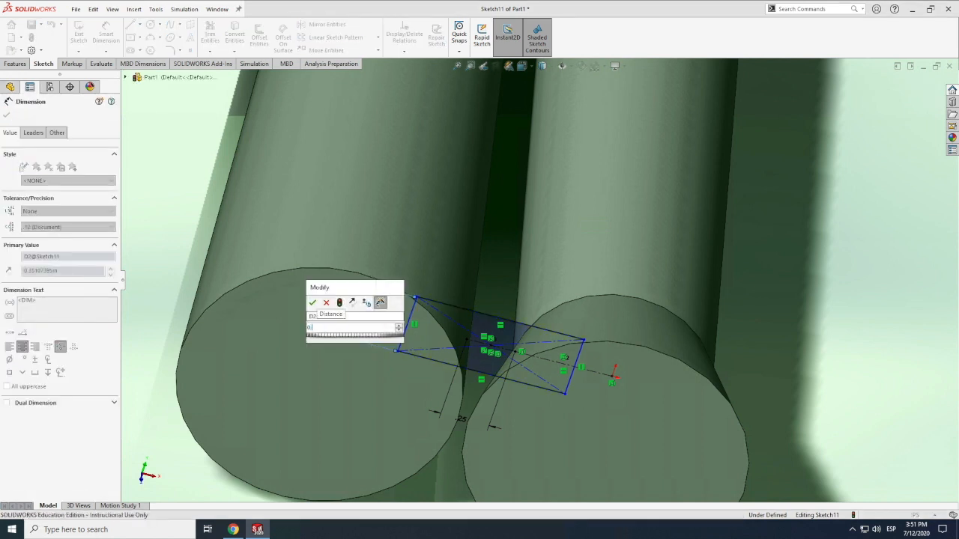
pyautogui.write('.25')
pyautogui.press('Return')
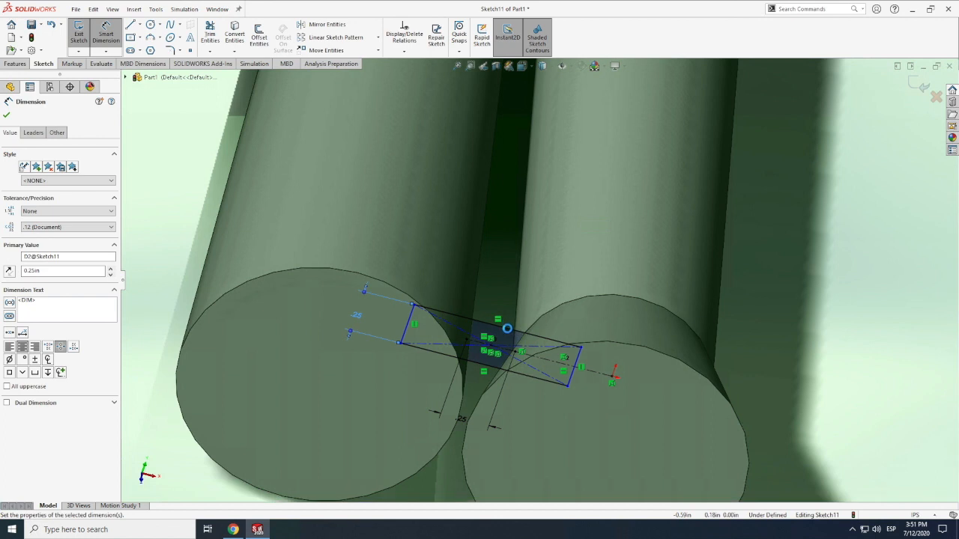
pyautogui.click(510, 329)
pyautogui.click(526, 285)
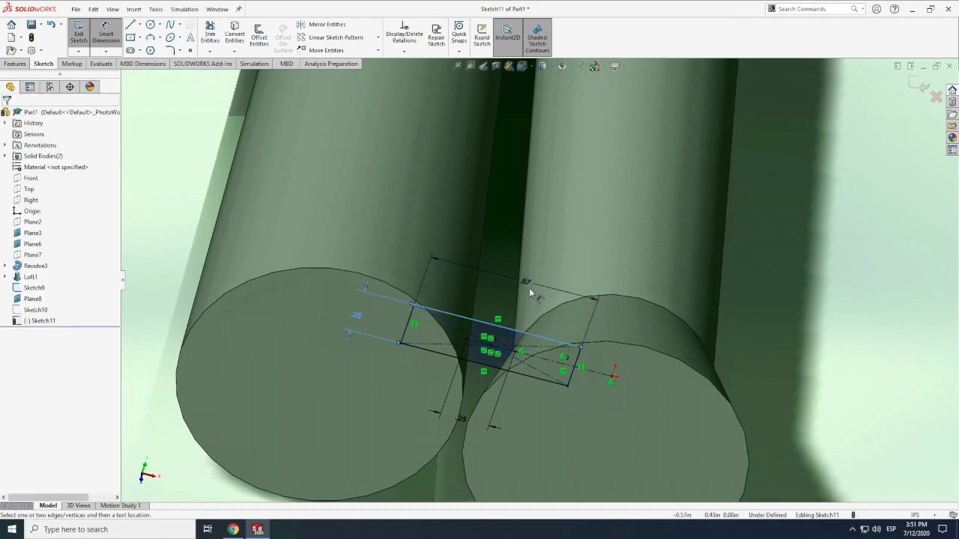
pyautogui.write('.75')
pyautogui.press('Return')
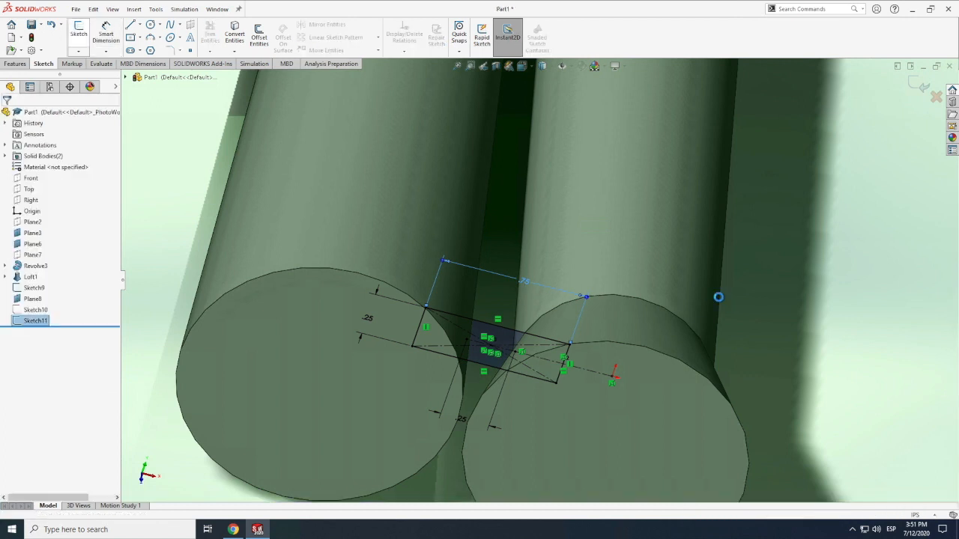
# Step: Rotate and zoom the view to examine the lower rocket with its booster and the new profile on Plane3
pyautogui.click(113, 9)
pyautogui.moveTo(137, 70)
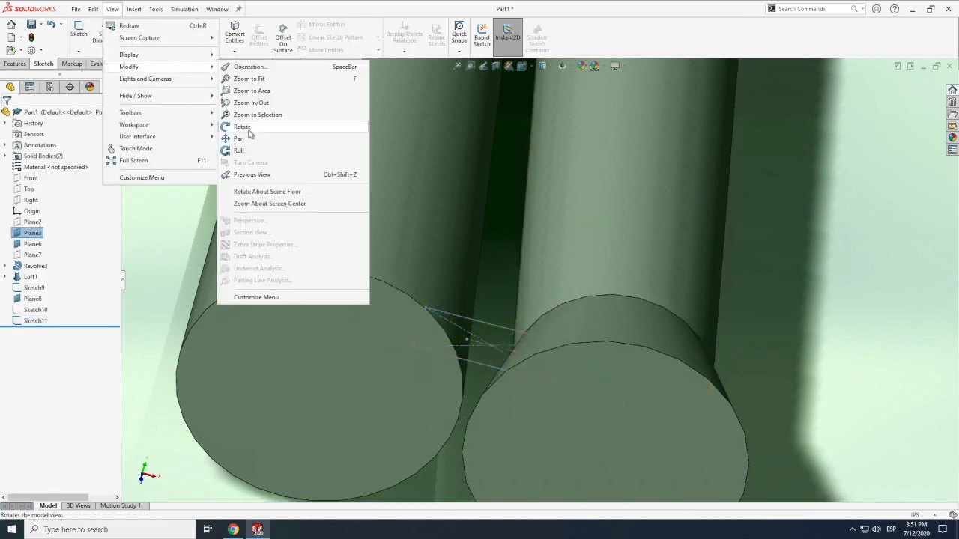
pyautogui.click(233, 129)
pyautogui.moveTo(607, 350); pyautogui.dragTo(607, 348)
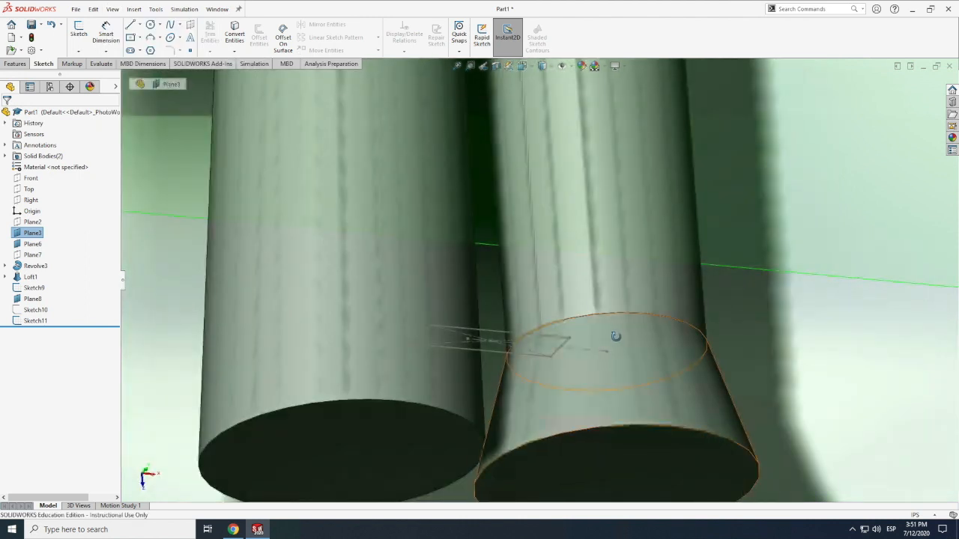
pyautogui.scroll(8, 616, 345)
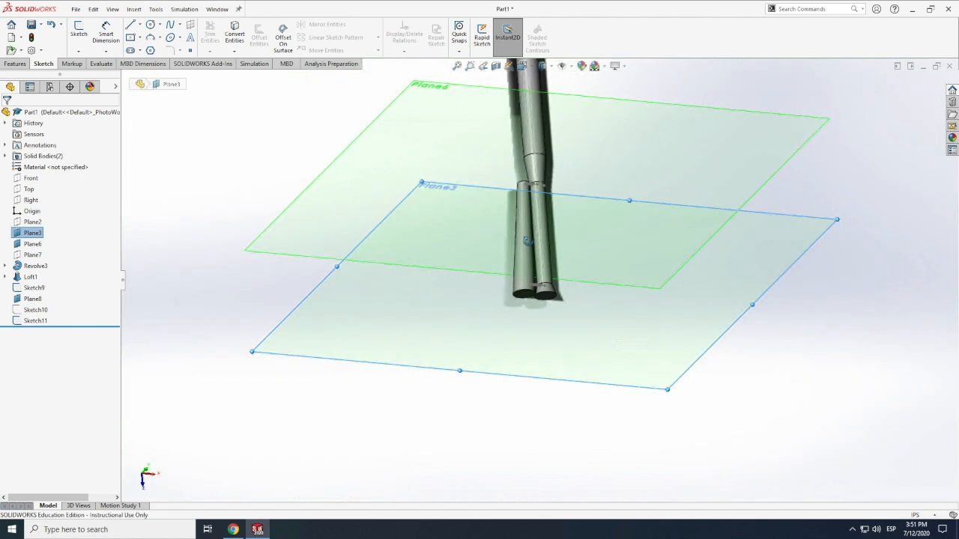
pyautogui.scroll(6, 527, 242)
pyautogui.scroll(-7, 539, 262)
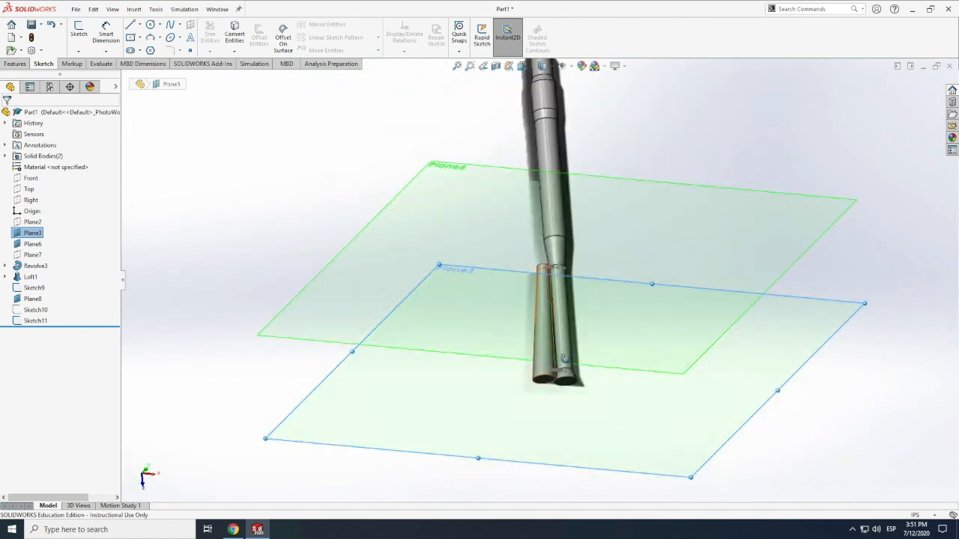
# Step: Loft a solid connector between the rectangle sketch at the booster's upper end and the rectangle sketch near its base
pyautogui.scroll(-5, 565, 359)
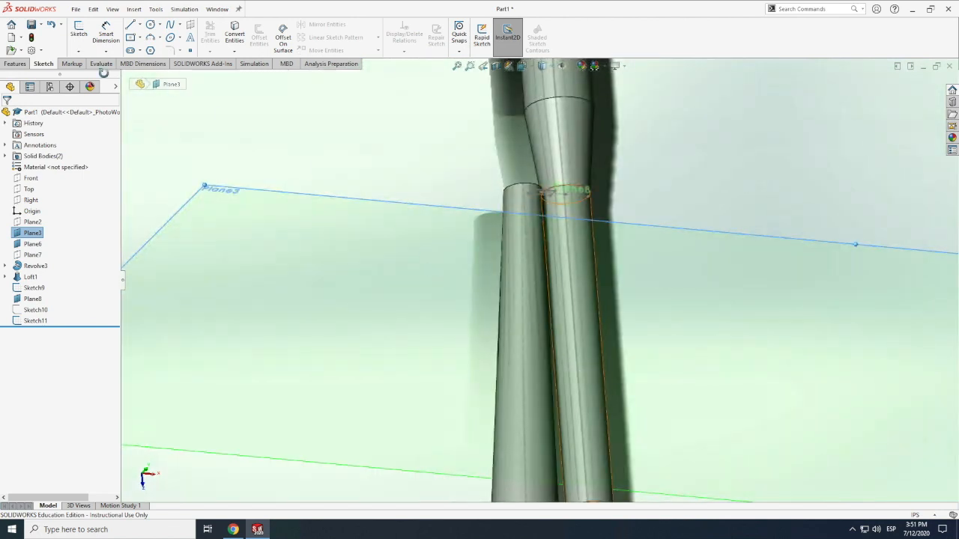
pyautogui.click(14, 66)
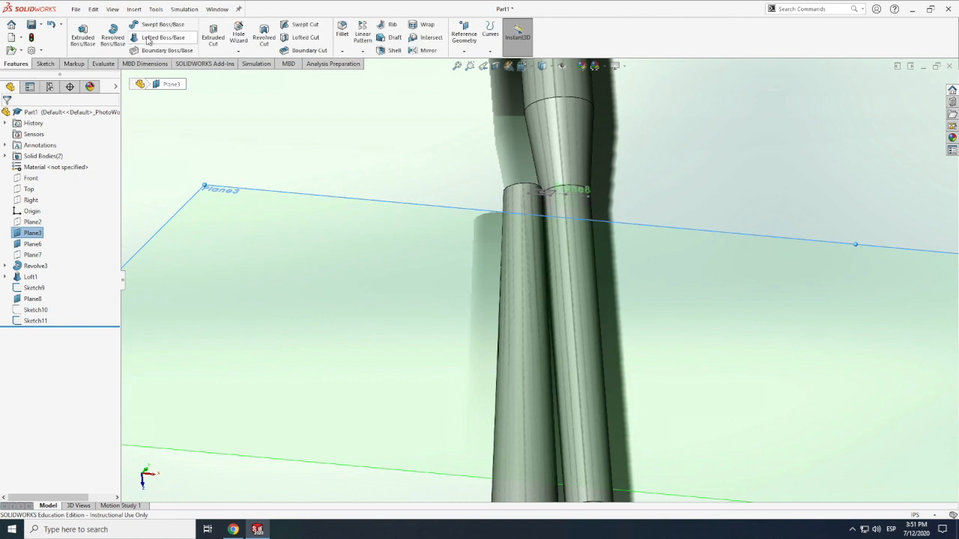
pyautogui.click(157, 38)
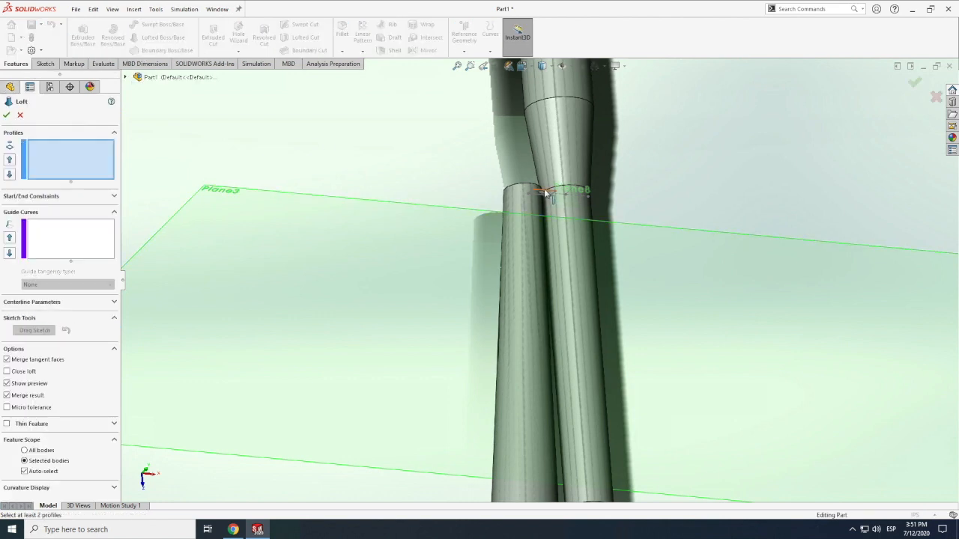
pyautogui.click(545, 191)
pyautogui.scroll(10, 548, 187)
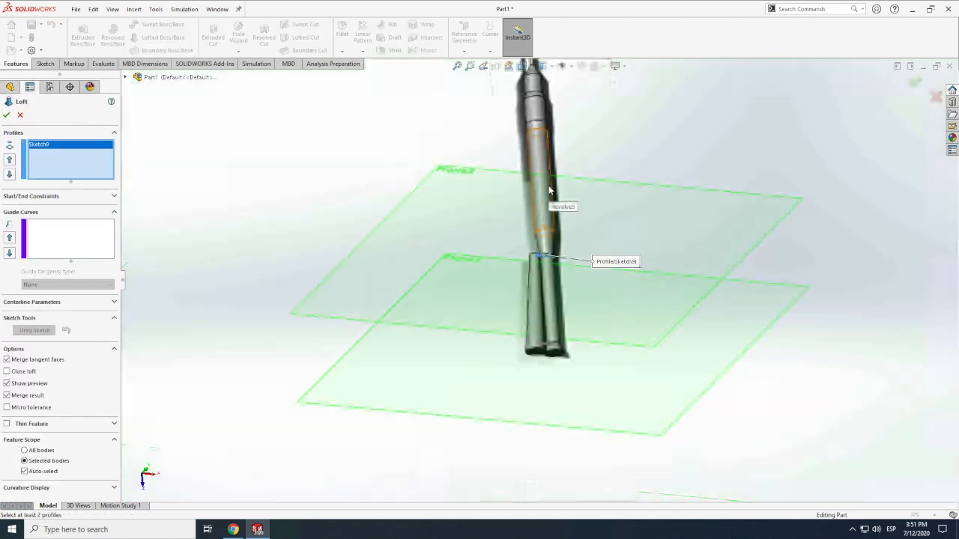
pyautogui.scroll(-5, 546, 300)
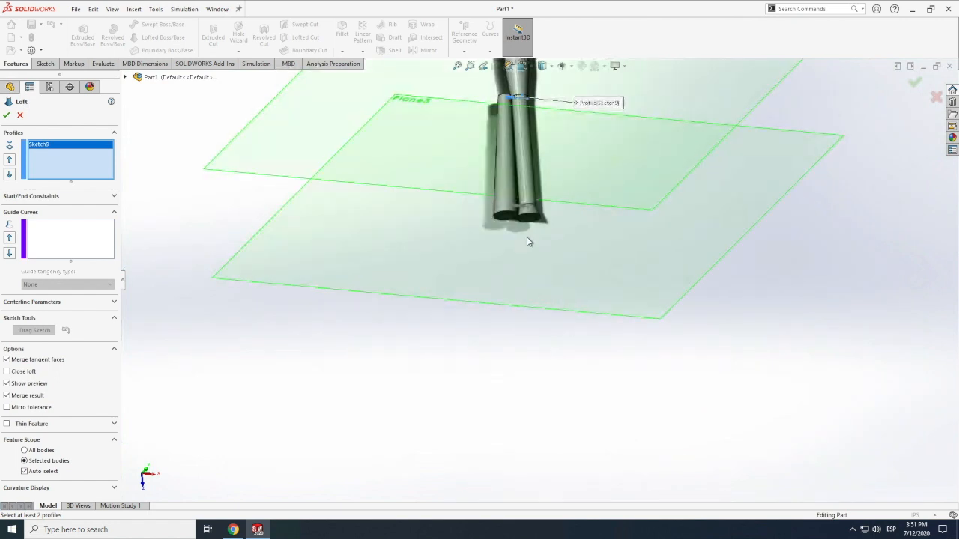
pyautogui.scroll(-5, 523, 217)
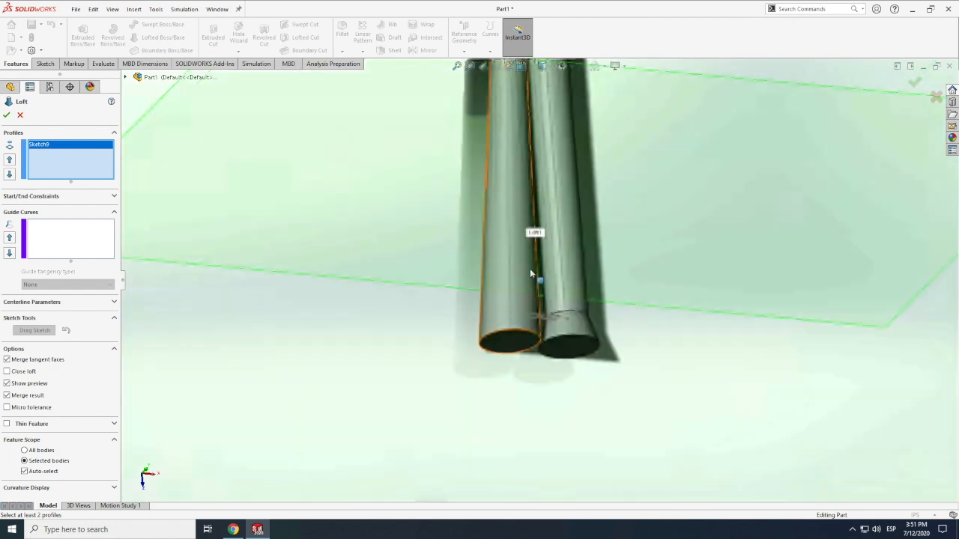
pyautogui.scroll(-5, 555, 341)
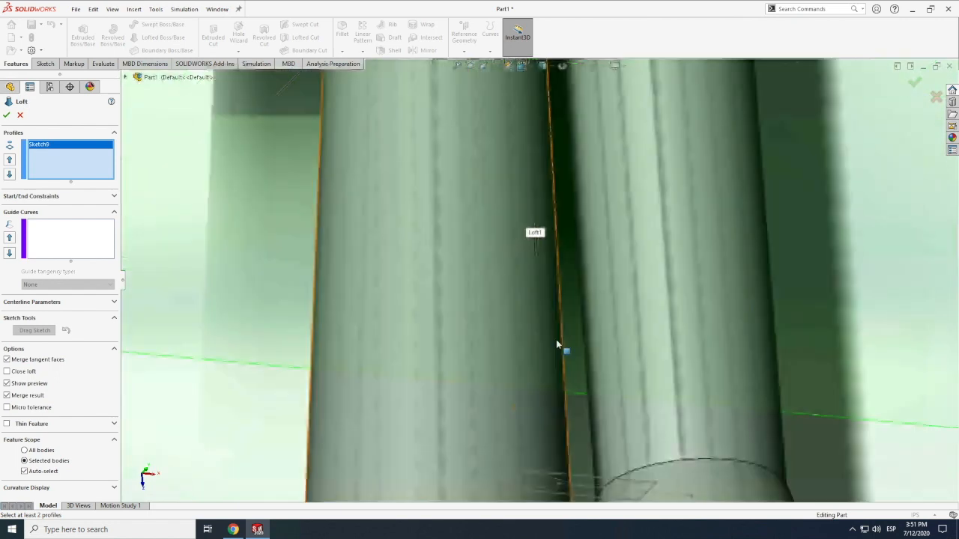
pyautogui.click(589, 478)
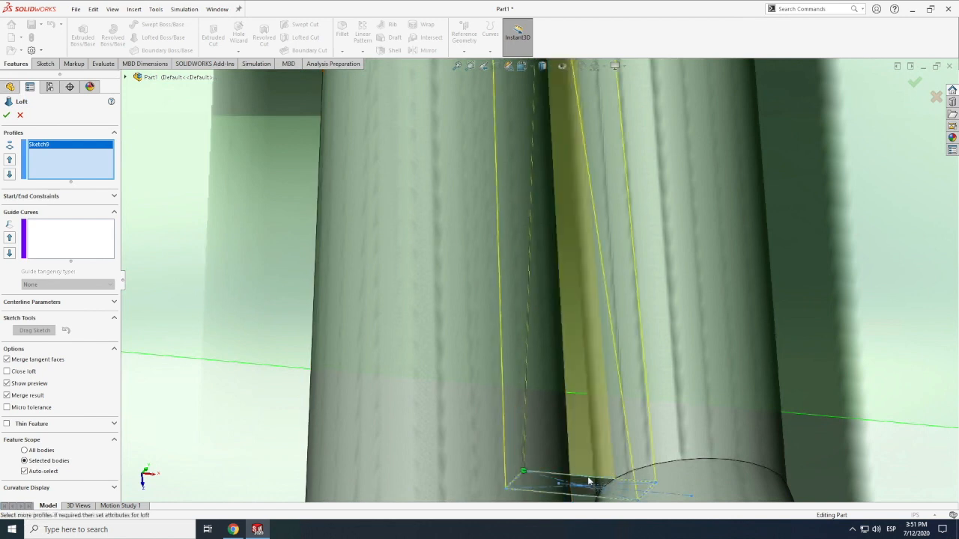
pyautogui.scroll(5, 436, 424)
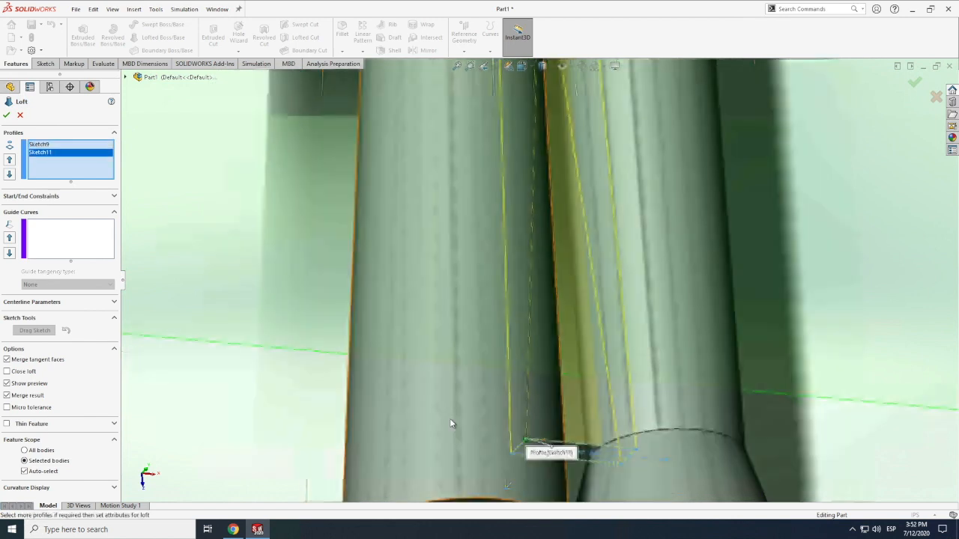
pyautogui.click(7, 118)
# Step: Rotate and zoom the view to examine the lofted connector between the booster and the core at both ends
pyautogui.click(349, 400)
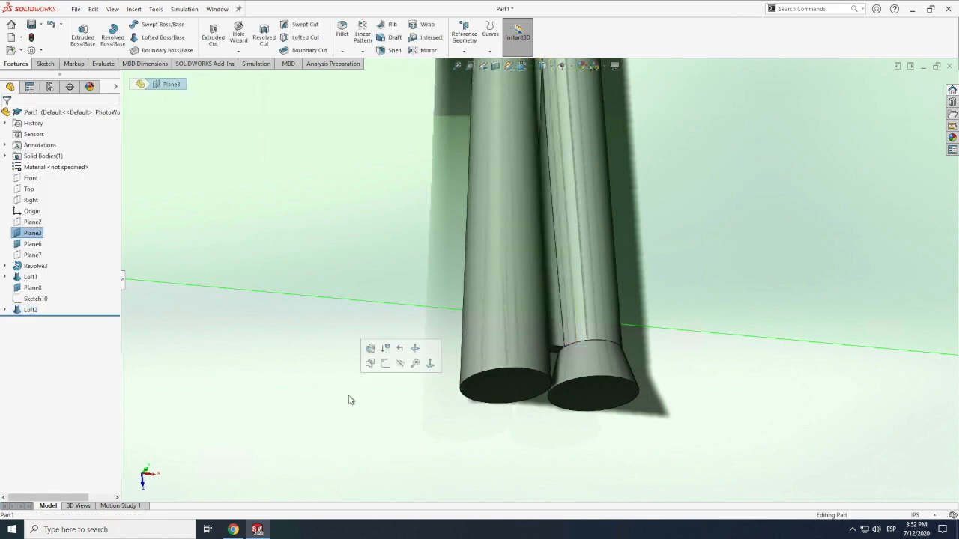
pyautogui.click(112, 9)
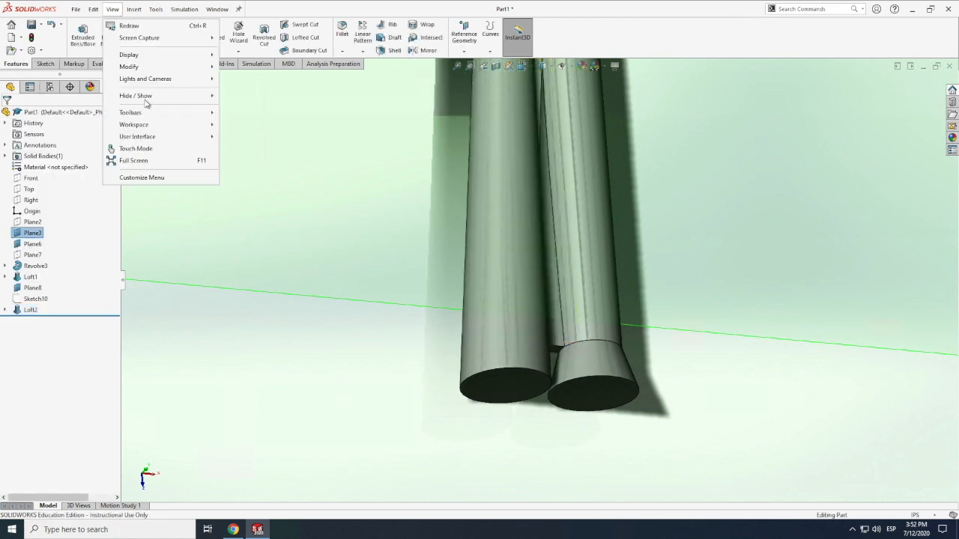
pyautogui.moveTo(140, 69)
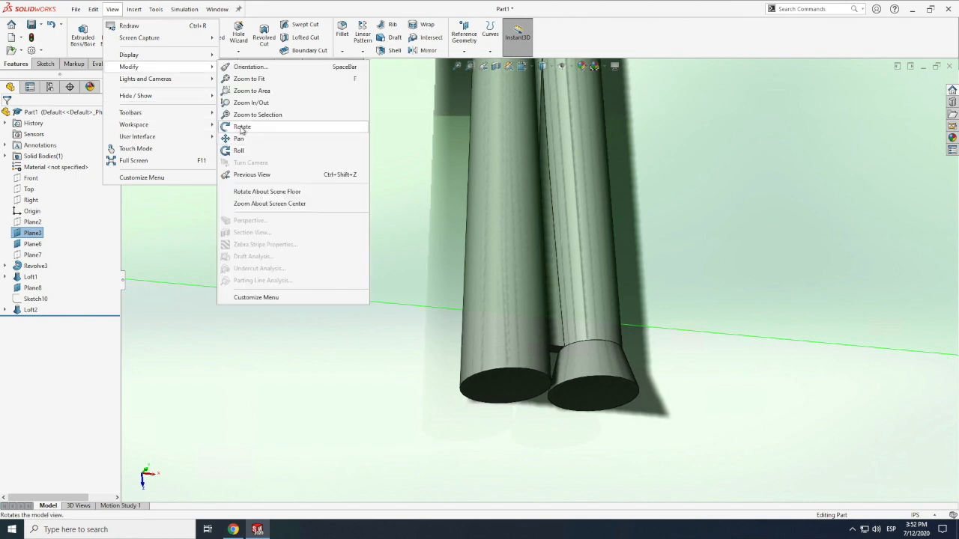
pyautogui.click(238, 125)
pyautogui.moveTo(589, 198); pyautogui.dragTo(547, 197)
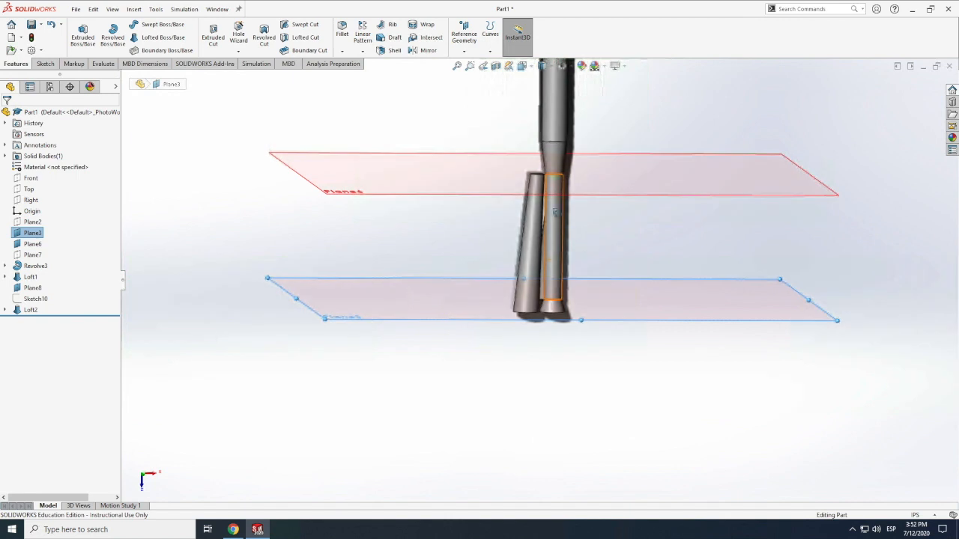
pyautogui.scroll(-5, 547, 197)
pyautogui.scroll(3, 538, 201)
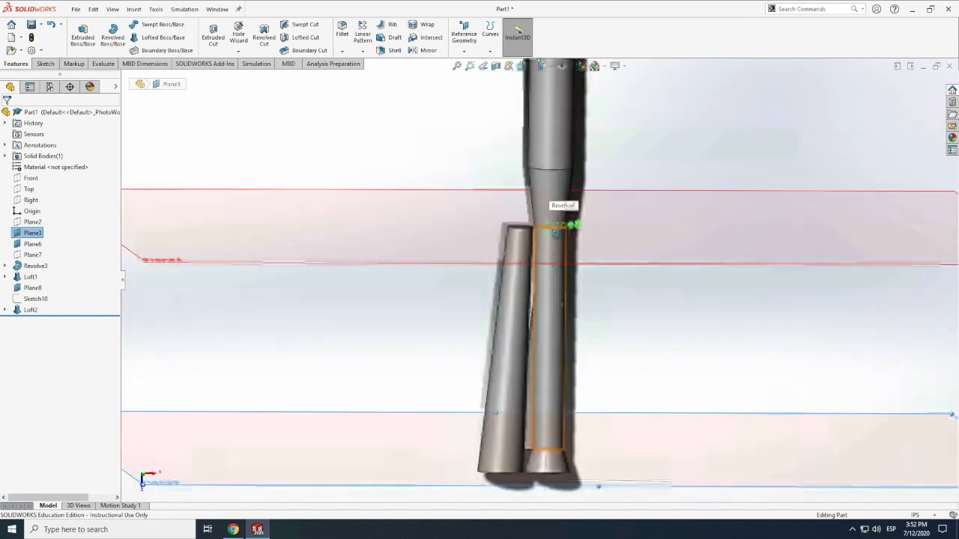
pyautogui.moveTo(565, 257); pyautogui.dragTo(535, 238)
pyautogui.scroll(-4, 554, 270)
pyautogui.scroll(5, 557, 276)
pyautogui.scroll(-3, 550, 399)
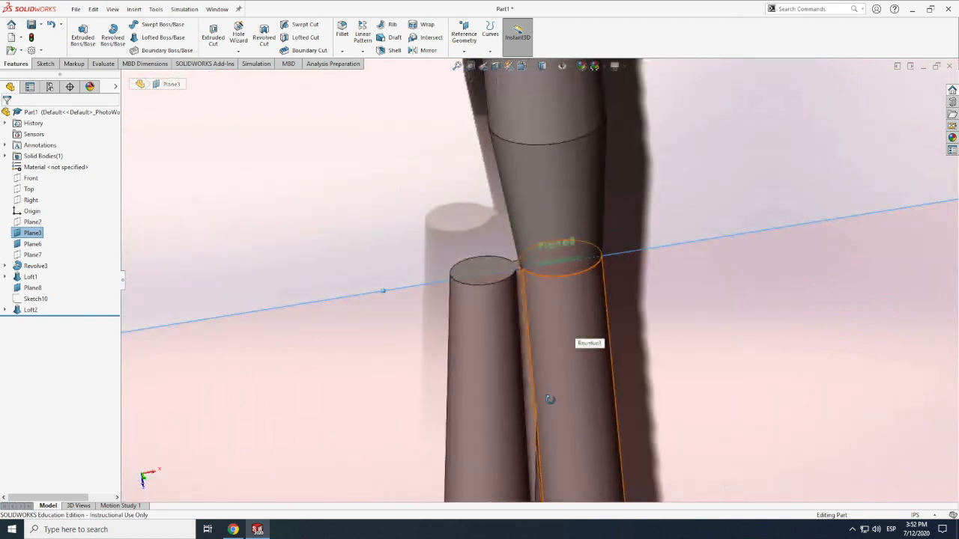
# Step: Edit the connector loft between booster and core and clear both rectangle sketches from its profiles
pyautogui.rightClick(26, 310)
pyautogui.click(15, 312)
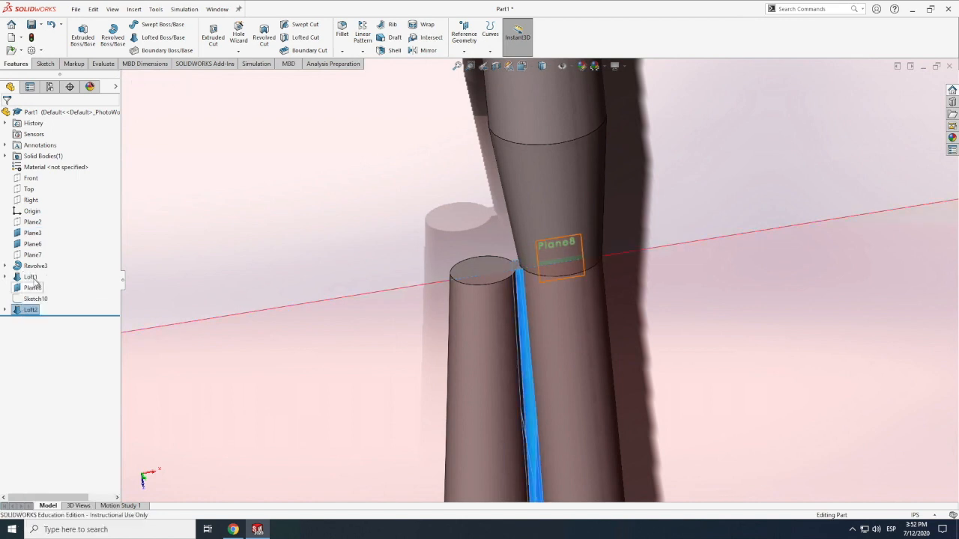
pyautogui.rightClick(12, 312)
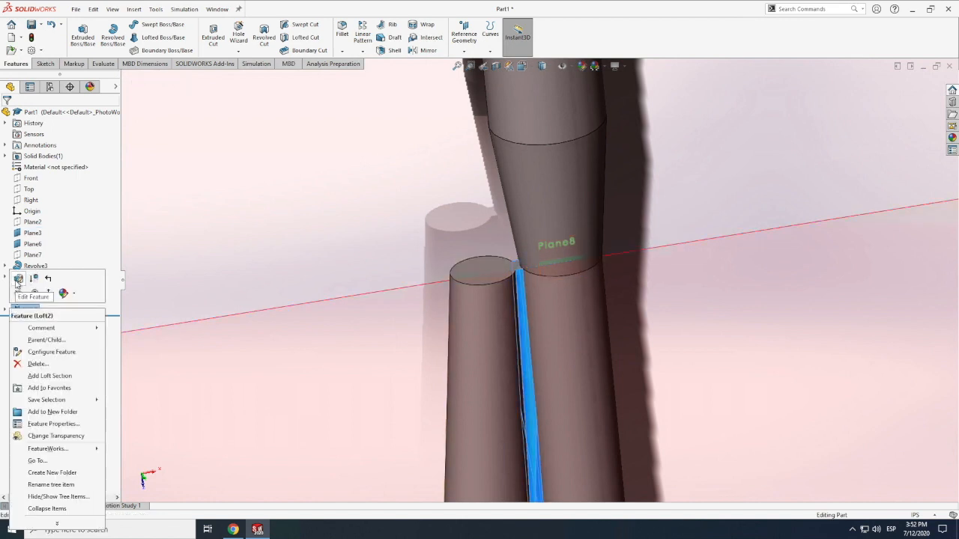
pyautogui.click(19, 287)
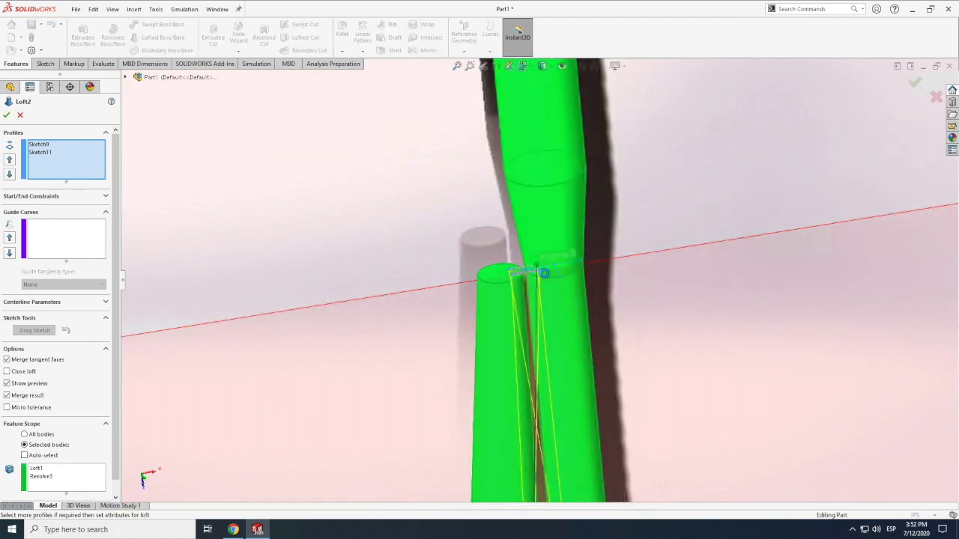
pyautogui.scroll(-2, 547, 271)
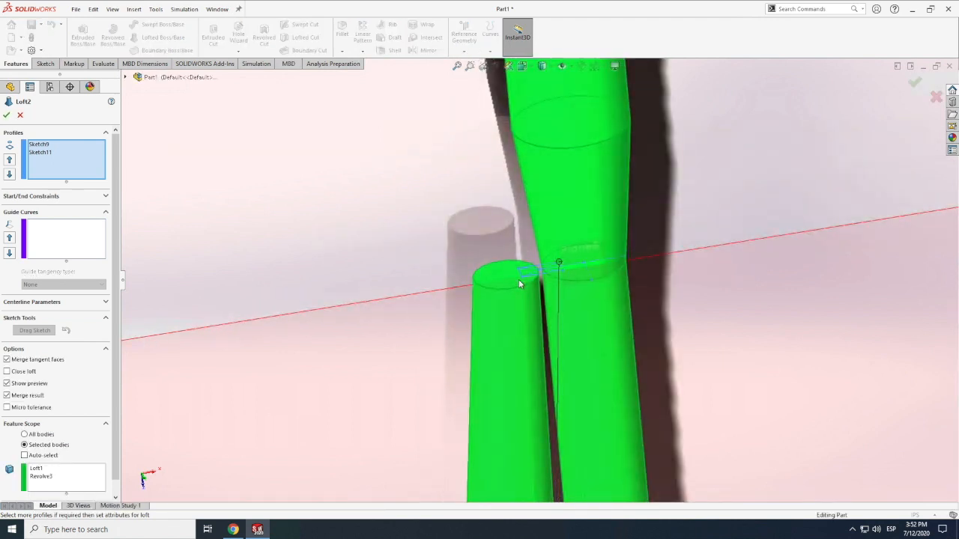
pyautogui.scroll(-1, 533, 294)
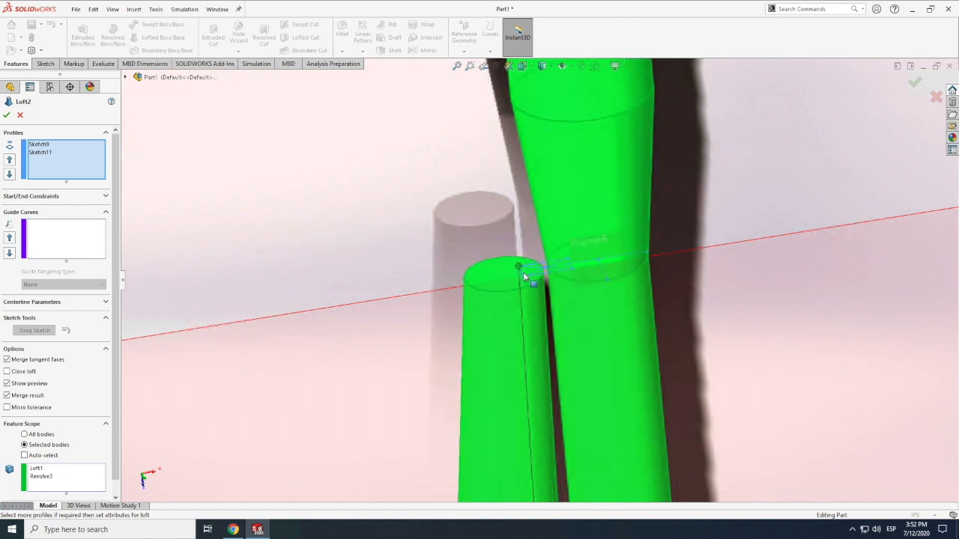
pyautogui.scroll(-1, 530, 287)
pyautogui.click(531, 288)
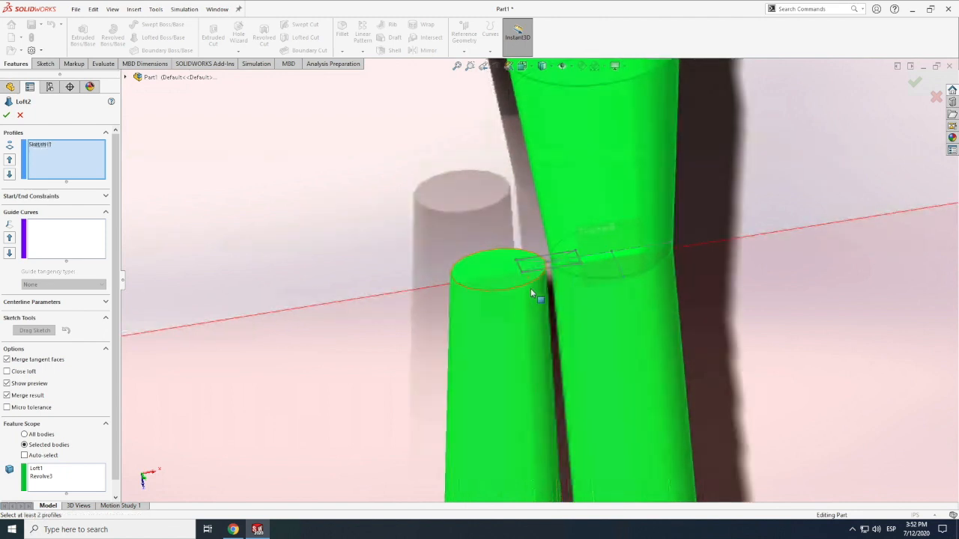
pyautogui.click(524, 276)
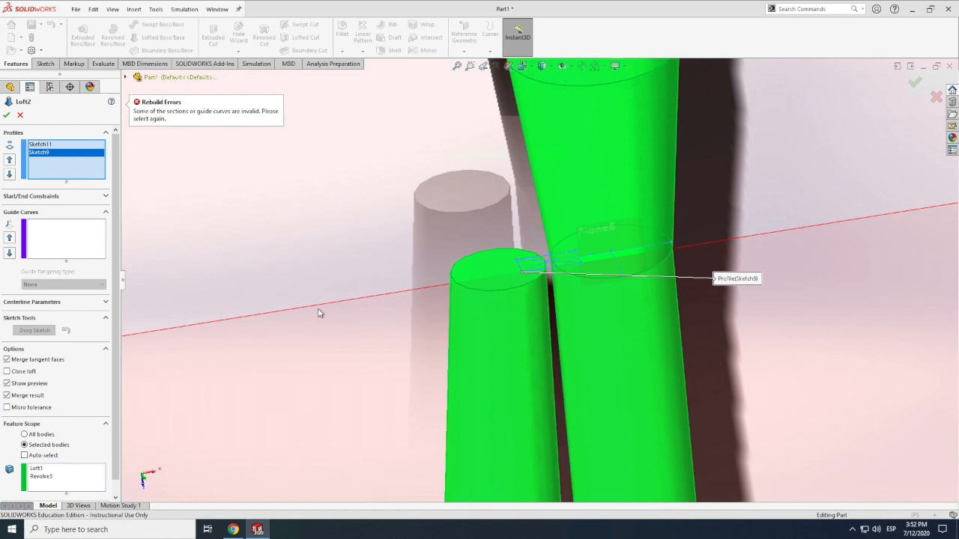
pyautogui.press('Delete')
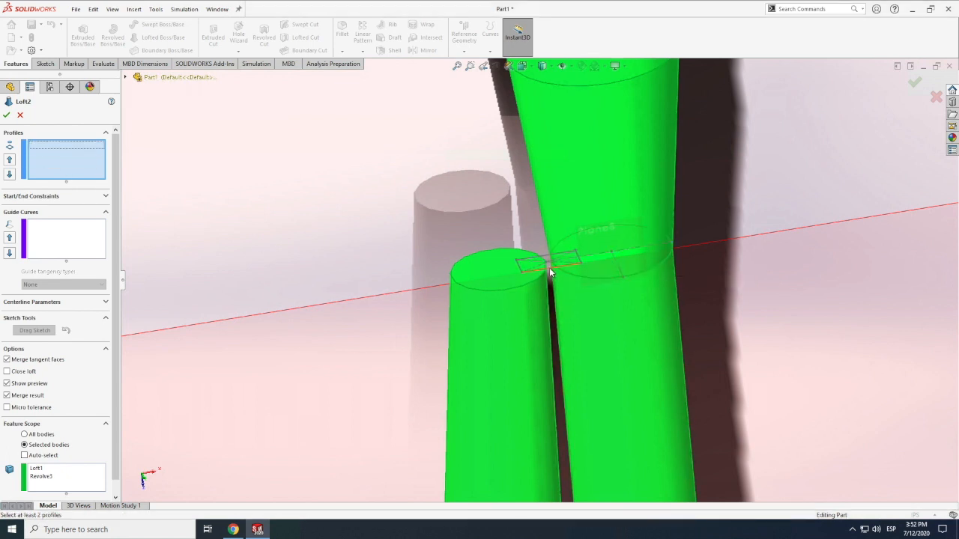
# Step: Reselect the upper rectangle, Sketch9, and the lower rectangle, Sketch11, as the connector loft's profiles, in that order
pyautogui.click(537, 294)
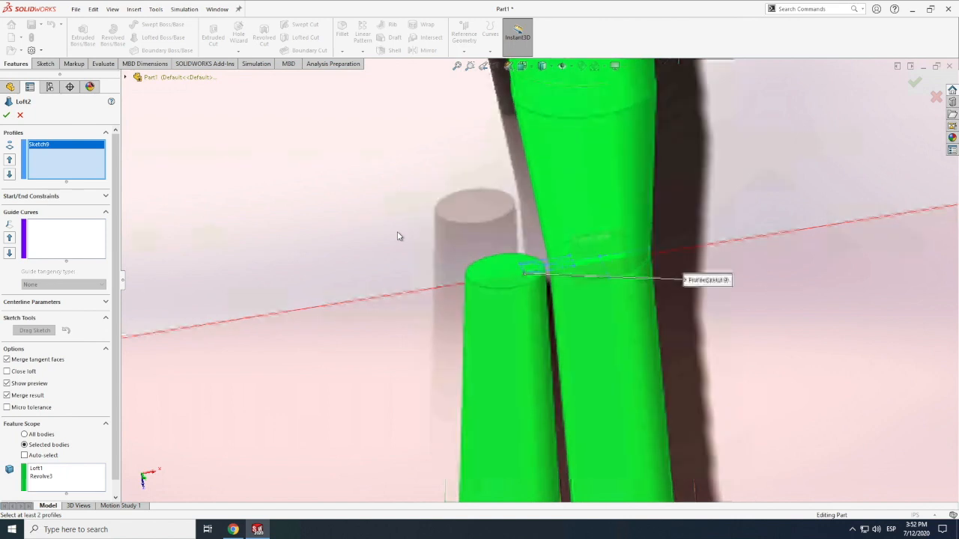
pyautogui.scroll(5, 398, 237)
pyautogui.scroll(-4, 566, 382)
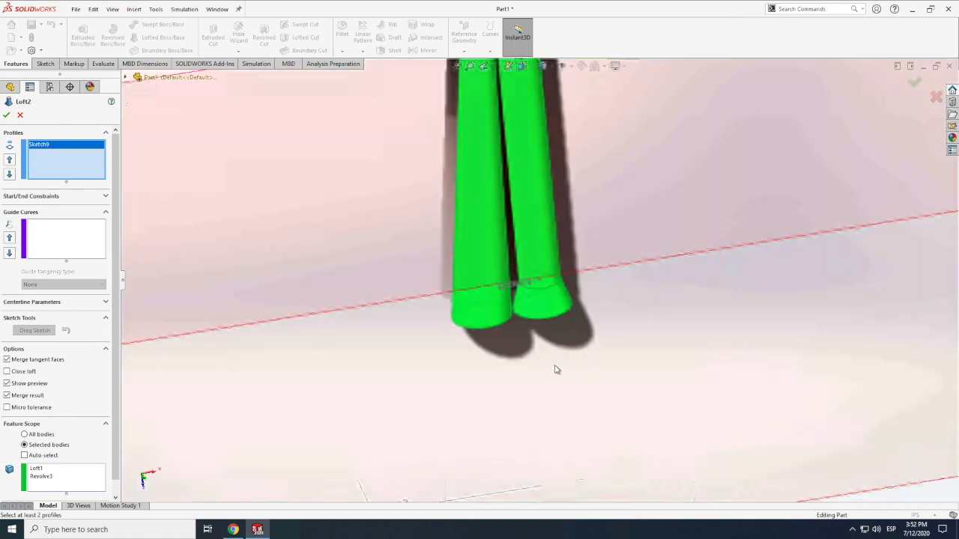
pyautogui.click(529, 292)
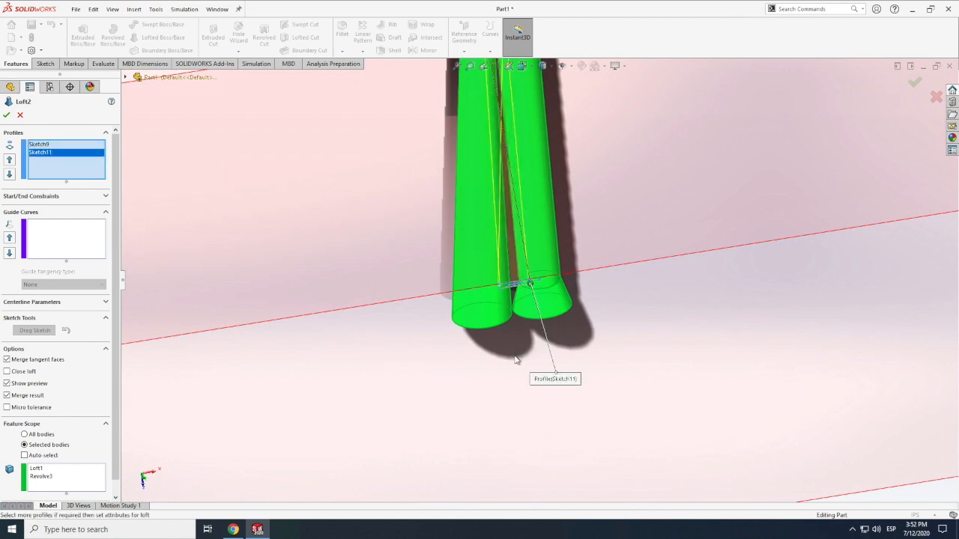
# Step: Move the upper profile's connector point to the core-side corner matching the lower profile's point, and apply the loft edit
pyautogui.scroll(4, 516, 361)
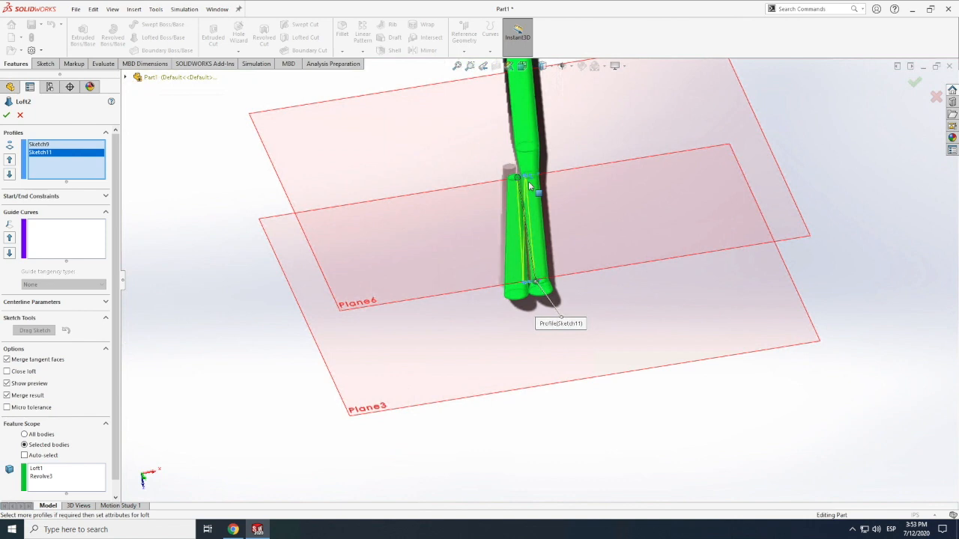
pyautogui.scroll(-3, 517, 199)
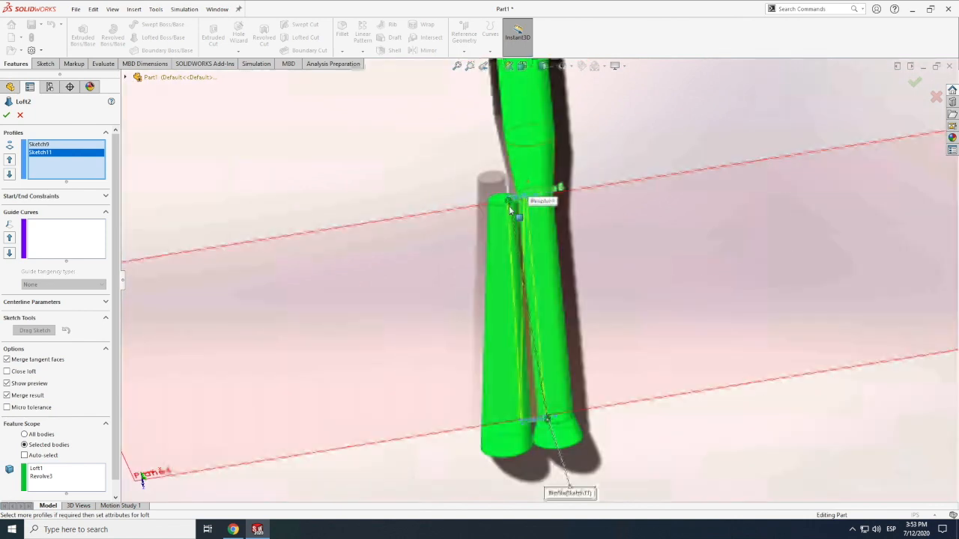
pyautogui.scroll(-3, 514, 206)
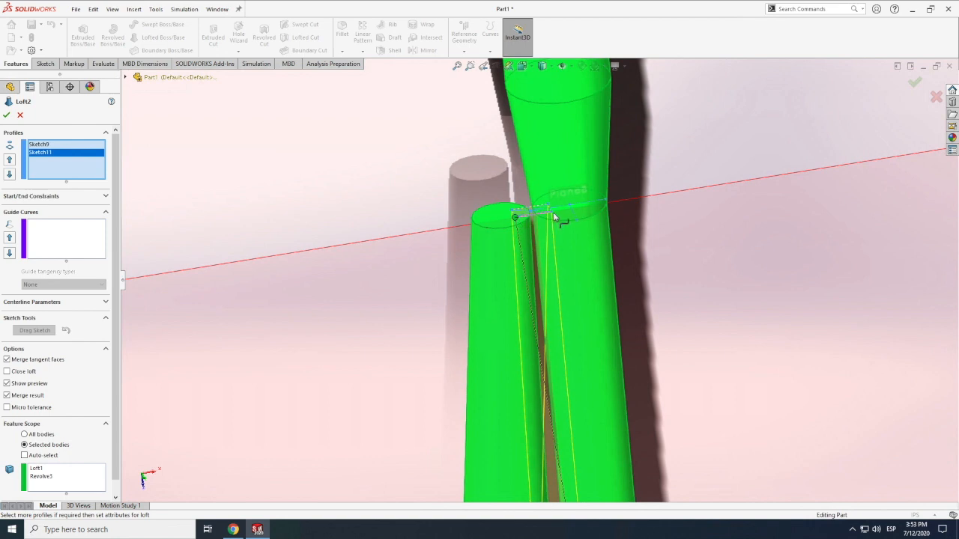
pyautogui.moveTo(551, 212); pyautogui.dragTo(553, 215)
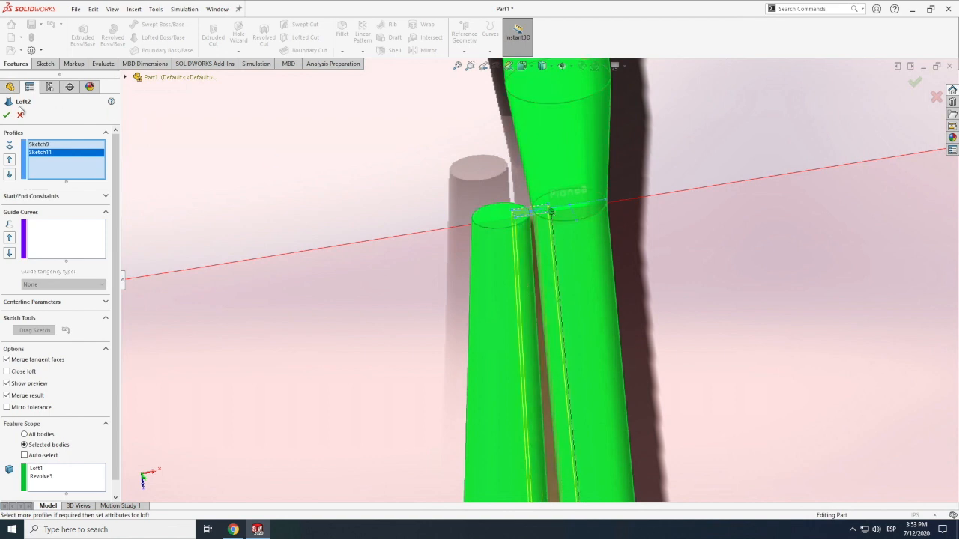
pyautogui.click(6, 116)
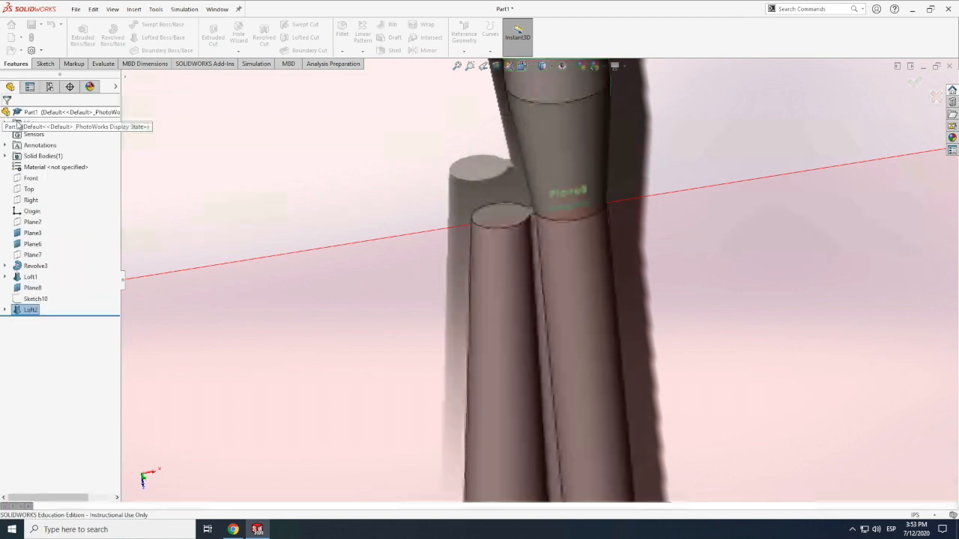
pyautogui.click(348, 191)
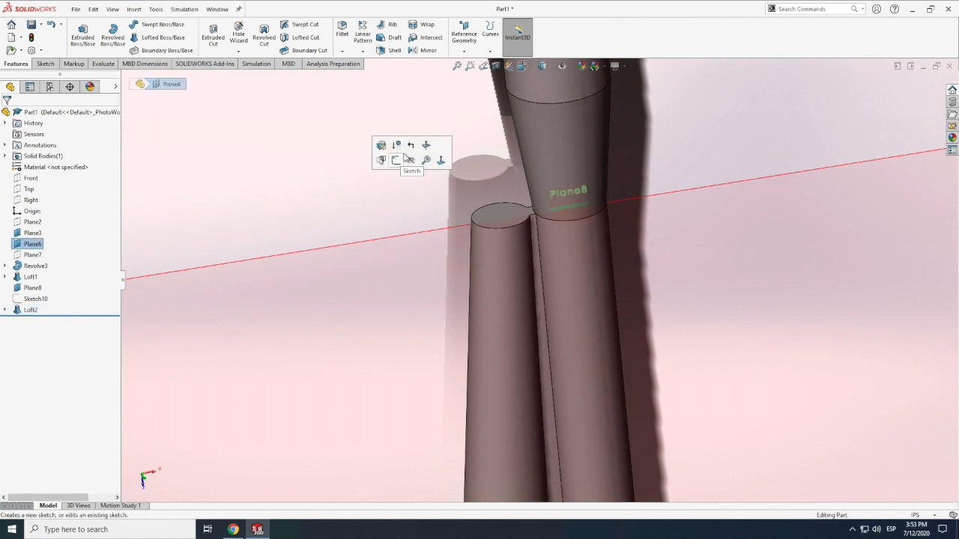
pyautogui.click(687, 150)
pyautogui.scroll(7, 687, 150)
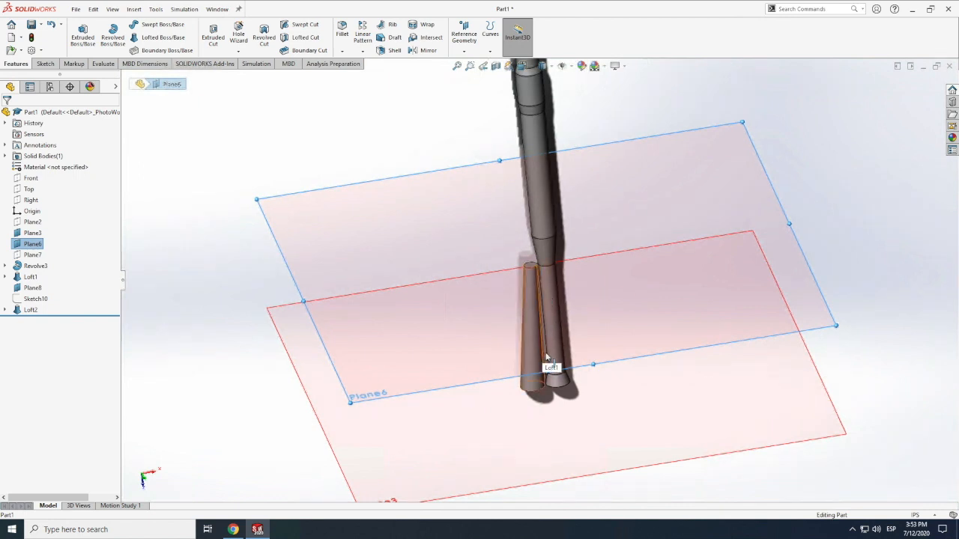
pyautogui.scroll(-5, 547, 357)
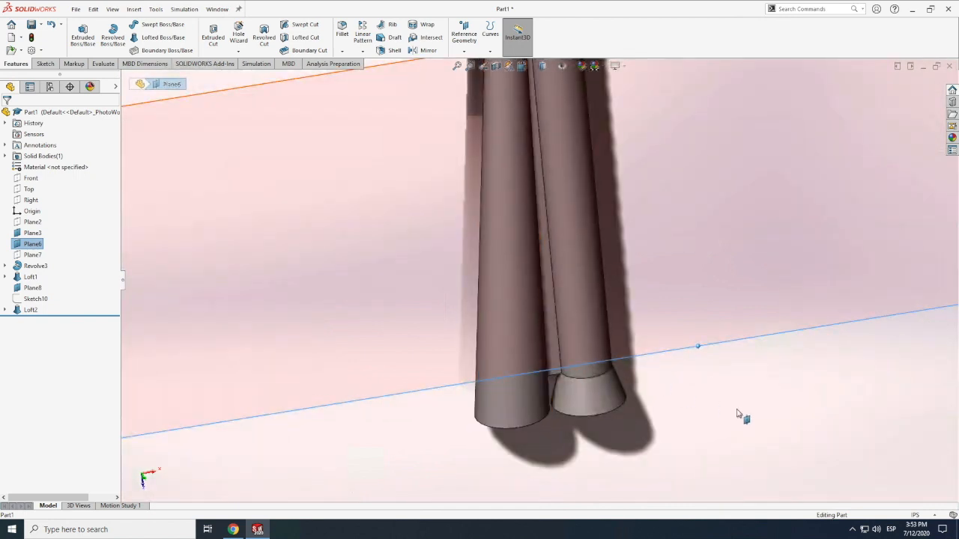
pyautogui.scroll(5, 750, 408)
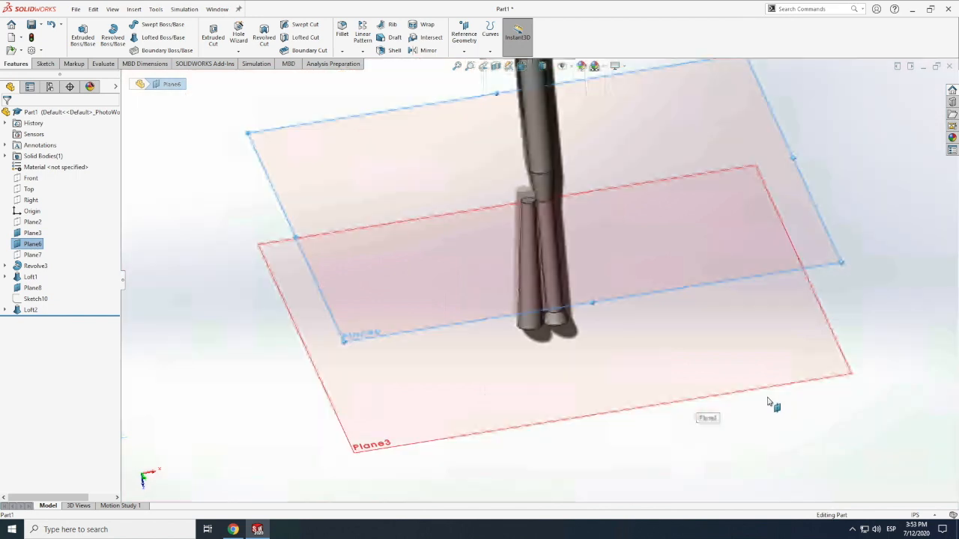
# Step: Try to sketch a construction line on Plane8 from the booster's outer rim to the plane's centre
pyautogui.scroll(-5, 530, 183)
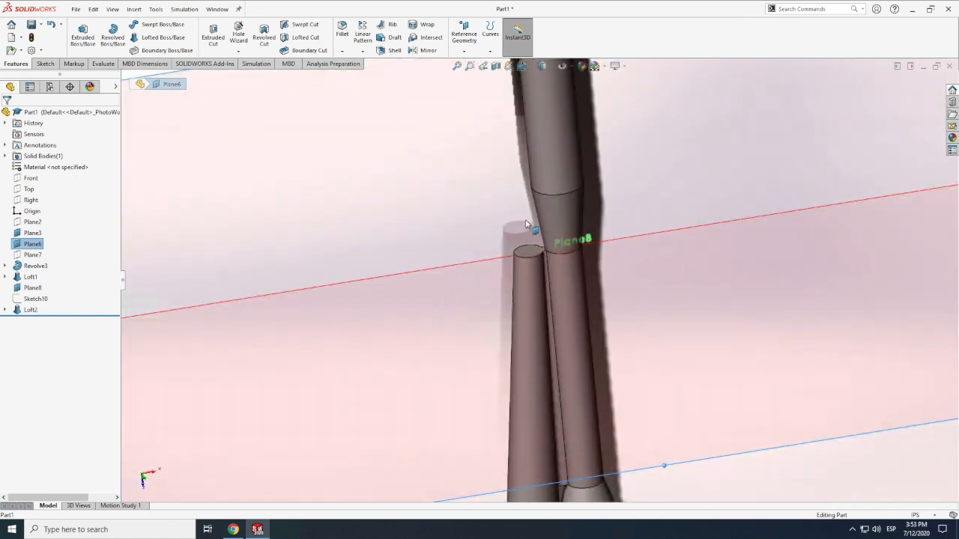
pyautogui.scroll(5, 526, 223)
pyautogui.scroll(-5, 536, 292)
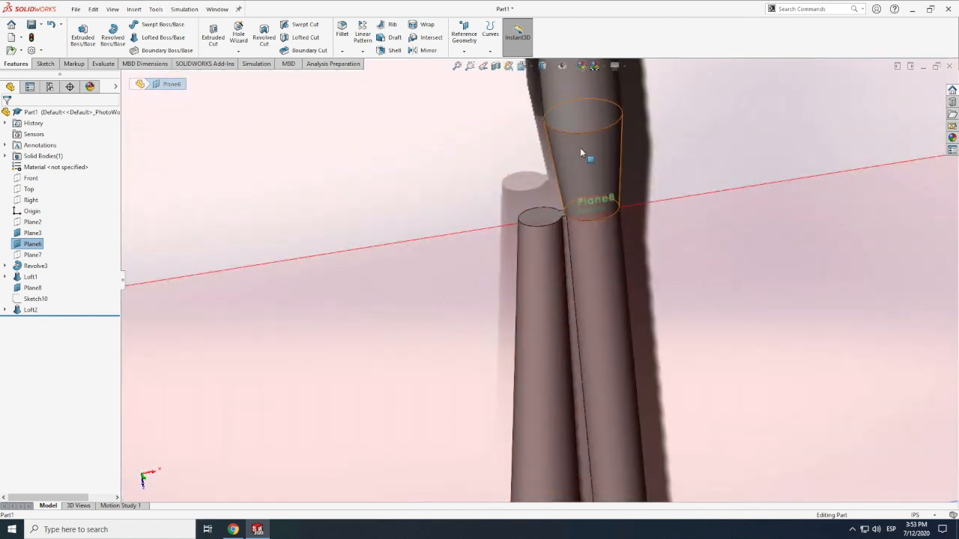
pyautogui.scroll(-4, 580, 147)
pyautogui.scroll(2, 568, 291)
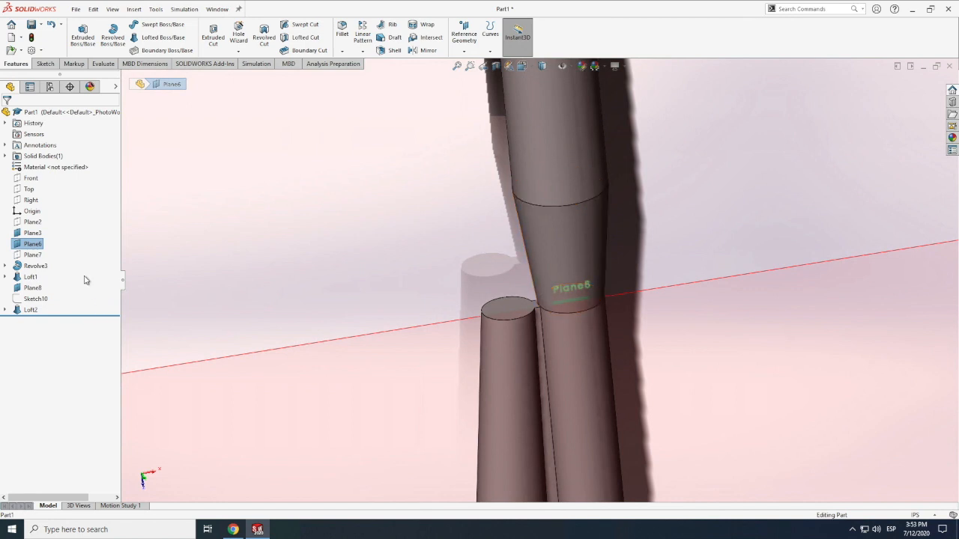
pyautogui.click(32, 289)
pyautogui.click(45, 64)
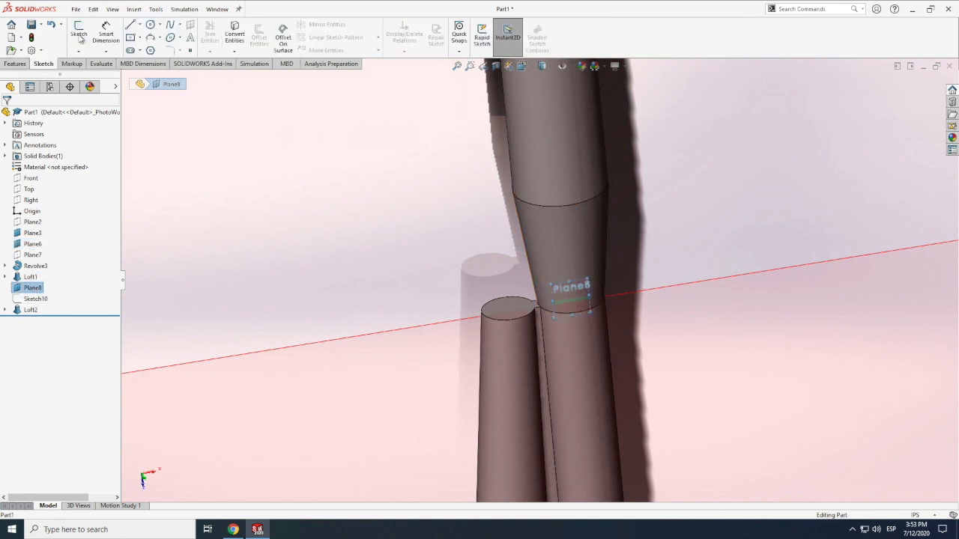
pyautogui.click(79, 35)
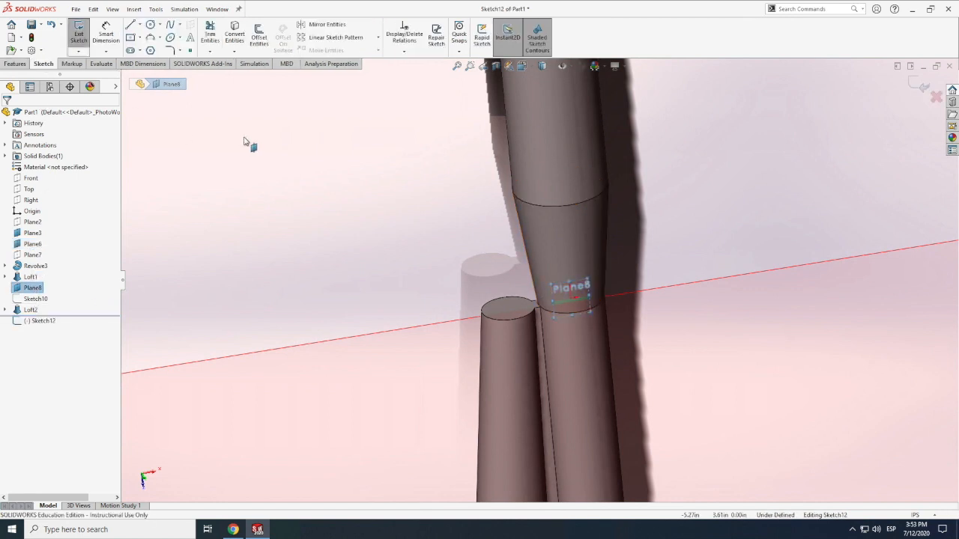
pyautogui.click(140, 24)
pyautogui.click(152, 54)
pyautogui.scroll(5, 558, 296)
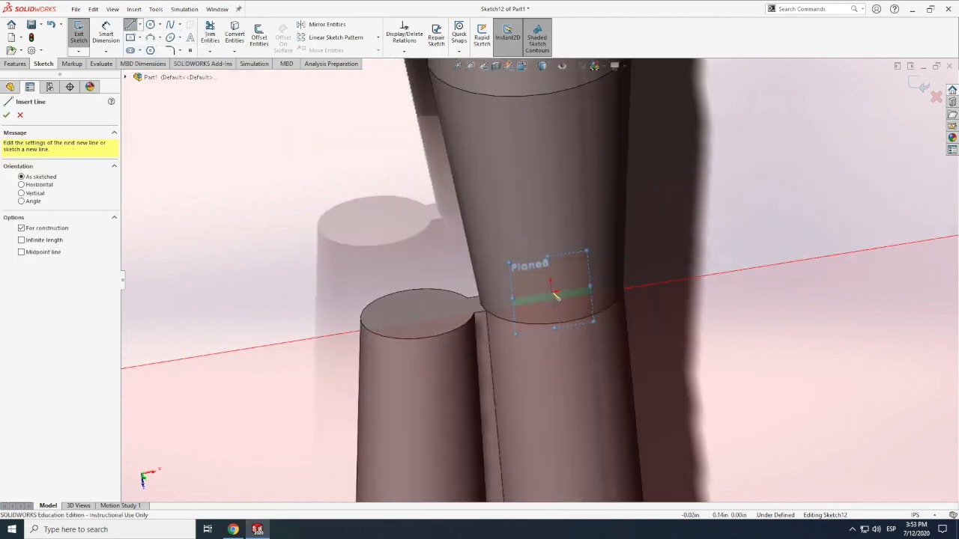
pyautogui.press('Escape')
pyautogui.click(141, 24)
pyautogui.click(154, 51)
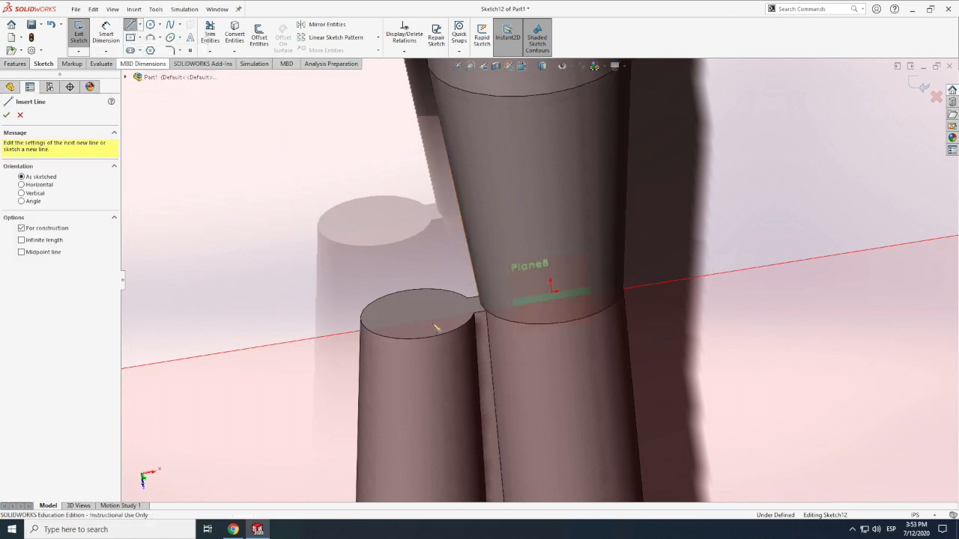
pyautogui.moveTo(361, 323); pyautogui.dragTo(551, 293)
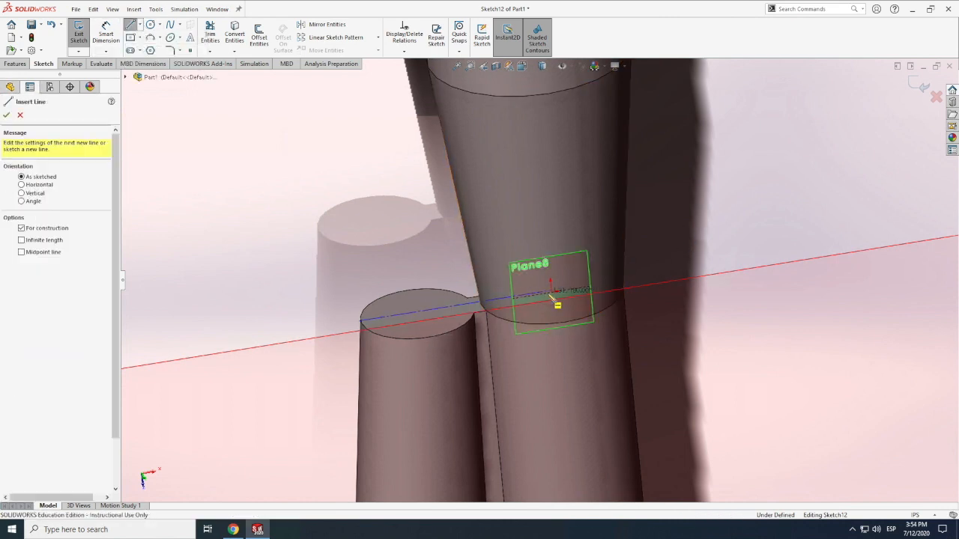
pyautogui.press('Escape')
# Step: Hide the rocket body and select Plane8
pyautogui.rightClick(508, 211)
pyautogui.click(534, 341)
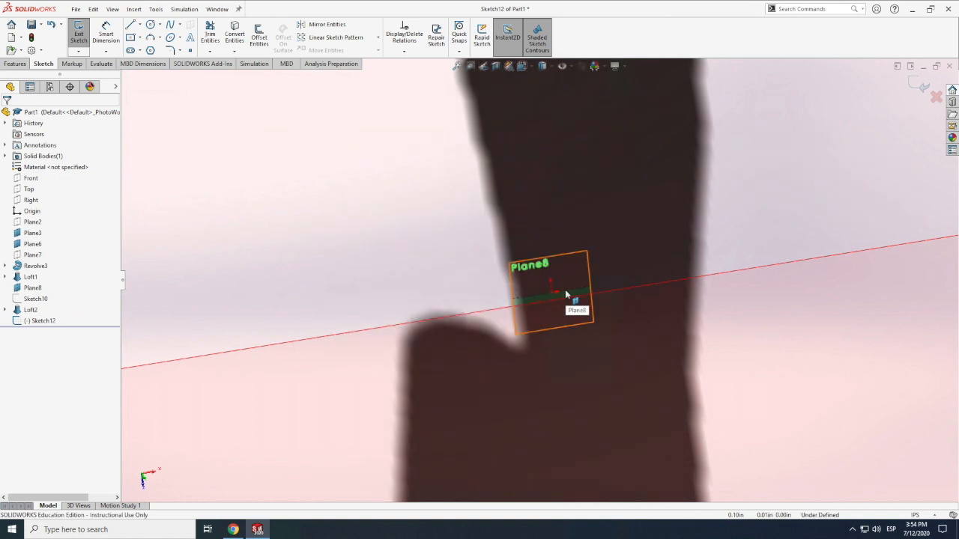
pyautogui.press('Escape')
pyautogui.click(591, 288)
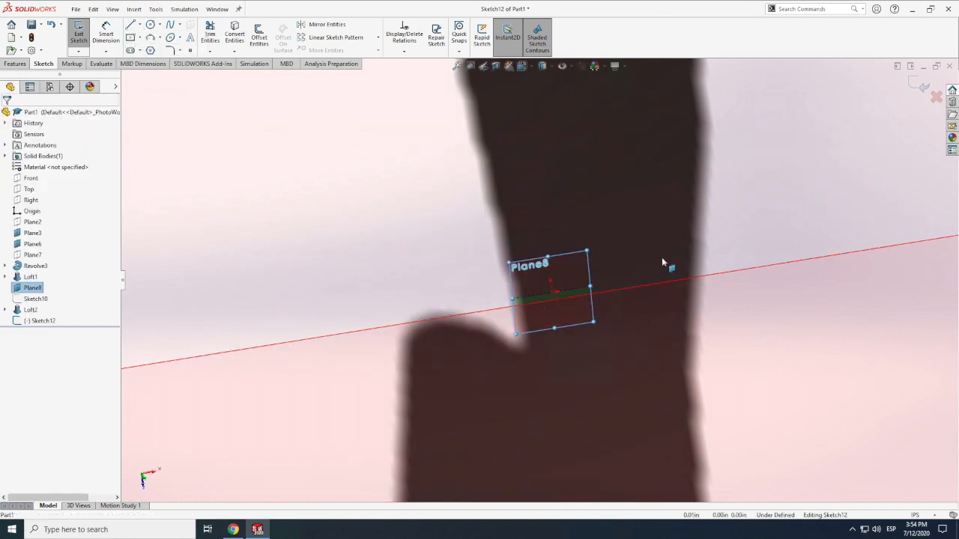
pyautogui.click(80, 32)
pyautogui.click(81, 33)
pyautogui.click(589, 303)
pyautogui.click(140, 25)
pyautogui.click(153, 47)
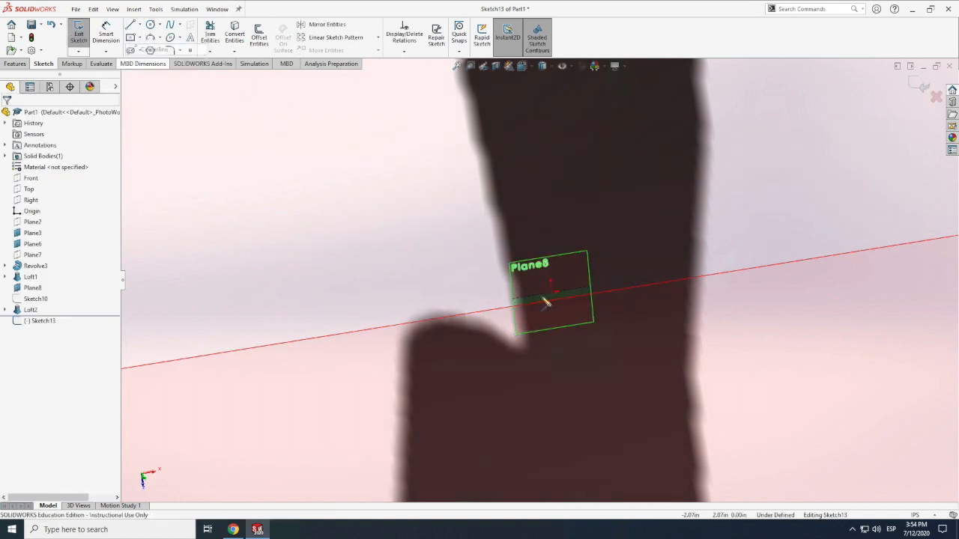
pyautogui.scroll(-6, 552, 293)
pyautogui.click(551, 292)
pyautogui.scroll(1, 642, 295)
pyautogui.press('Escape')
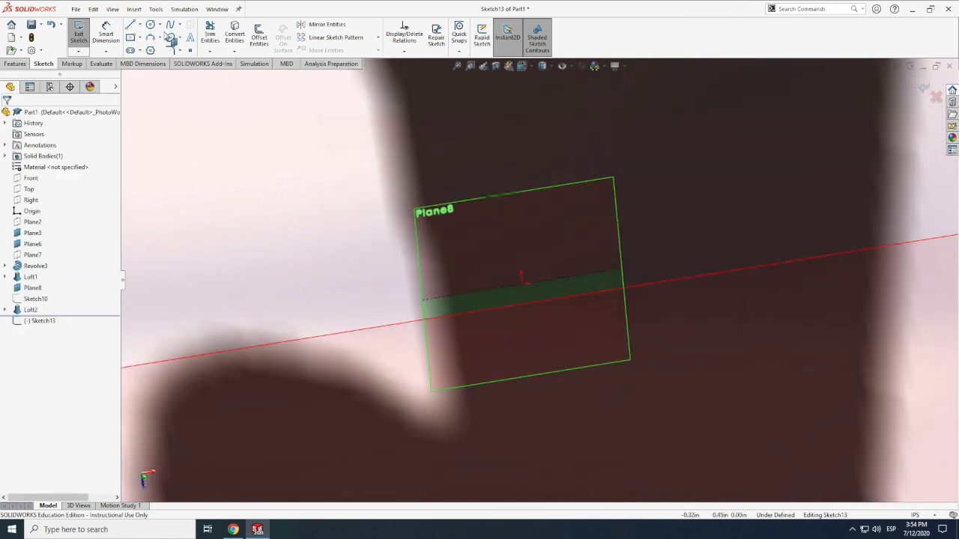
pyautogui.press('Escape')
pyautogui.click(140, 25)
pyautogui.click(153, 48)
pyautogui.click(83, 37)
pyautogui.click(82, 36)
# Step: Sketch a circle of about 0.24 in radius centred on Plane8's origin, delete it and close the sketch
pyautogui.click(498, 196)
pyautogui.click(150, 24)
pyautogui.click(522, 284)
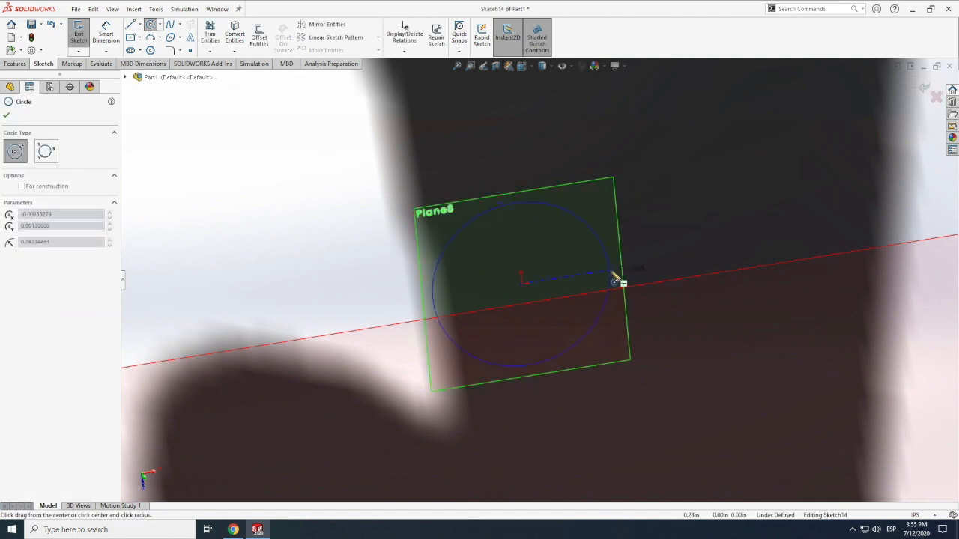
pyautogui.click(612, 272)
pyautogui.press('Escape')
pyautogui.click(589, 274)
pyautogui.press('Delete')
pyautogui.scroll(6, 520, 298)
pyautogui.click(79, 34)
# Step: Show the hidden rocket body again
pyautogui.rightClick(30, 266)
pyautogui.click(54, 250)
pyautogui.click(716, 206)
pyautogui.click(27, 288)
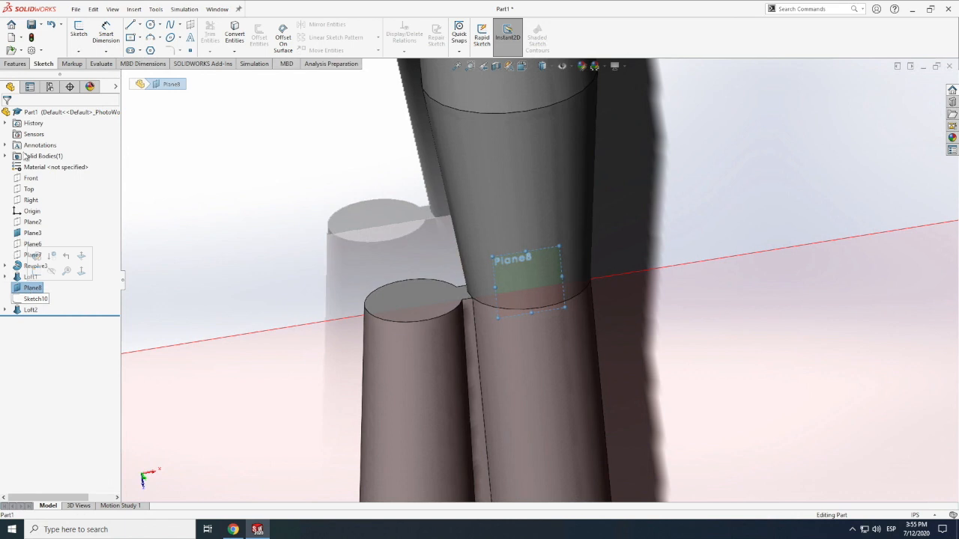
pyautogui.click(78, 33)
pyautogui.click(130, 25)
pyautogui.press('Escape')
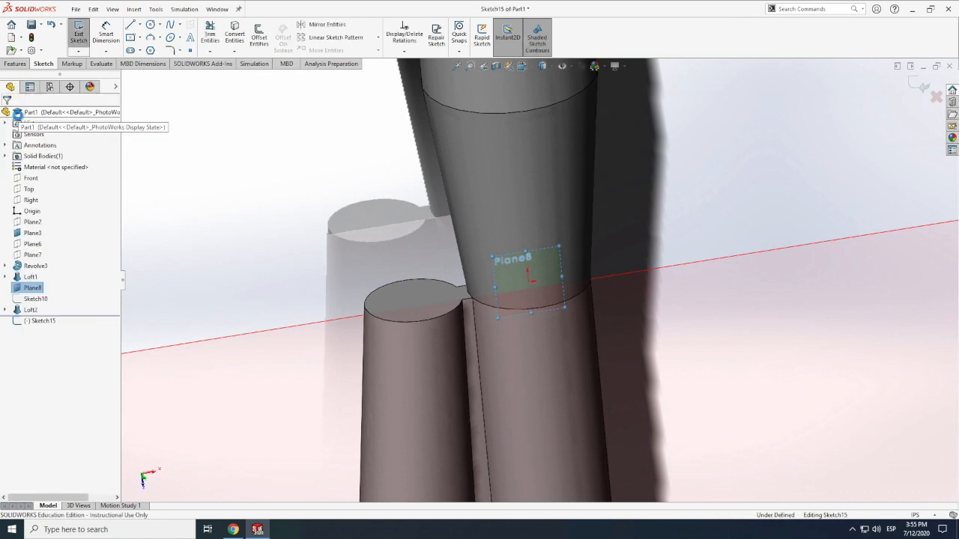
pyautogui.click(79, 34)
# Step: Start a sketch on the booster's top face and draw a construction line across it from rim to rim
pyautogui.click(79, 34)
pyautogui.click(389, 302)
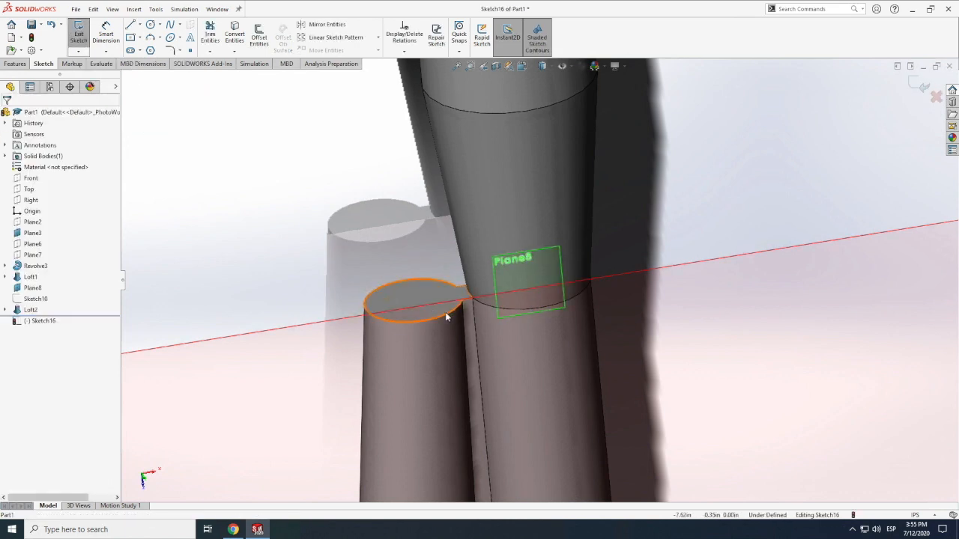
pyautogui.click(130, 25)
pyautogui.click(405, 282)
pyautogui.press('Escape')
# Step: Add a construction line from the booster's outer rim to the middle of the cross line and close the sketch
pyautogui.click(140, 25)
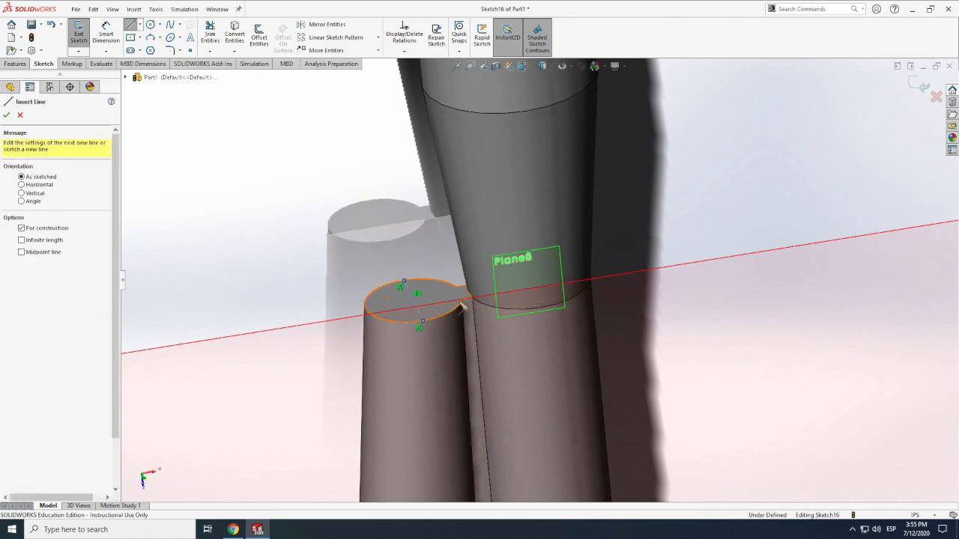
pyautogui.click(156, 50)
pyautogui.click(365, 308)
pyautogui.click(413, 301)
pyautogui.press('Escape')
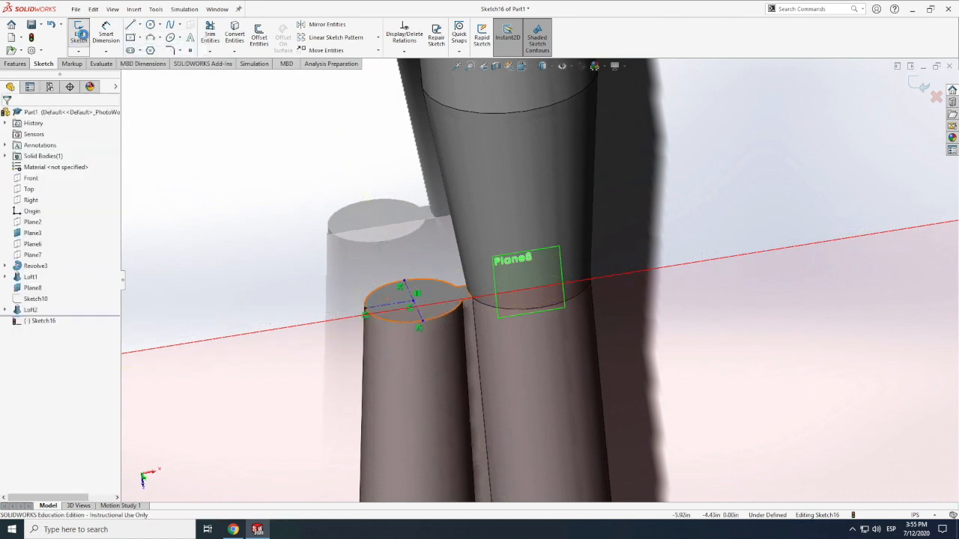
pyautogui.click(79, 34)
# Step: Create a reference plane through the centre of the booster's top face using the new sketch's cross line and centre point
pyautogui.click(464, 34)
pyautogui.click(479, 66)
pyautogui.click(414, 304)
pyautogui.click(414, 302)
pyautogui.click(6, 117)
# Step: Delete Plane8 from the model
pyautogui.rightClick(33, 288)
pyautogui.click(60, 377)
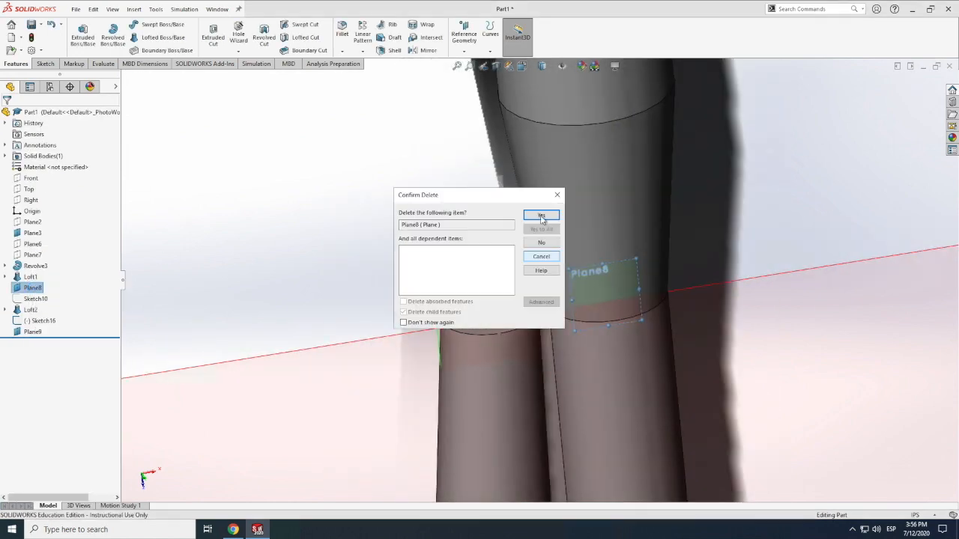
pyautogui.click(542, 217)
# Step: Sketch on Plane9 a vertical construction line about 1.79 in long, rising from the centre of the booster's top face
pyautogui.scroll(-6, 549, 259)
pyautogui.click(45, 63)
pyautogui.click(78, 33)
pyautogui.click(270, 296)
pyautogui.scroll(6, 343, 289)
pyautogui.click(139, 24)
pyautogui.click(154, 47)
pyautogui.click(481, 322)
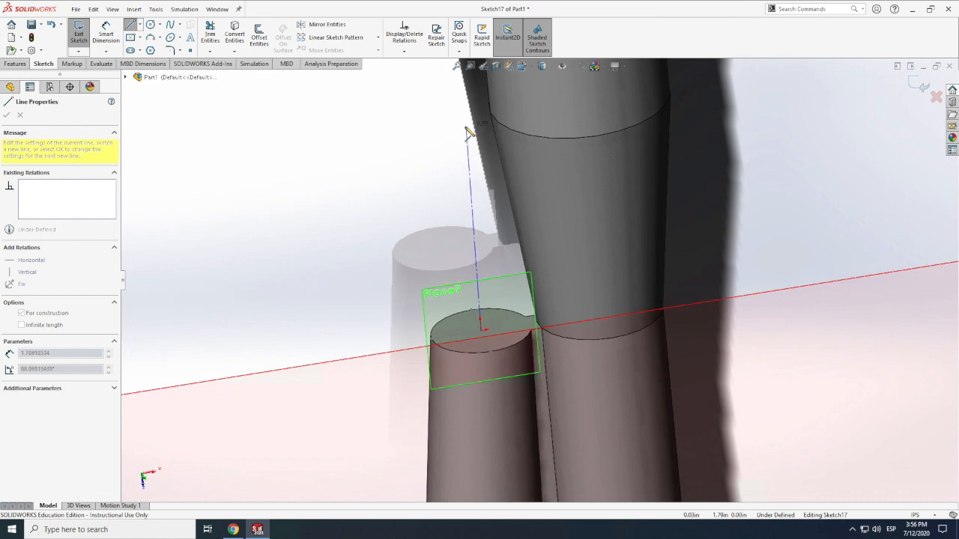
pyautogui.click(462, 125)
pyautogui.press('Escape')
# Step: Add a horizontal construction line from the booster's outer rim to the base of the vertical axis
pyautogui.scroll(-1, 487, 105)
pyautogui.click(113, 9)
pyautogui.moveTo(137, 67)
pyautogui.click(243, 126)
pyautogui.moveTo(513, 242)
pyautogui.mouseDown()
pyautogui.moveTo(482, 207)
pyautogui.moveTo(507, 212)
pyautogui.moveTo(477, 195)
pyautogui.moveTo(483, 258)
pyautogui.mouseUp()
pyautogui.press('Escape')
pyautogui.click(139, 25)
pyautogui.click(153, 50)
pyautogui.click(422, 379)
pyautogui.click(481, 374)
pyautogui.press('Escape')
# Step: Draw a closed triangle of solid lines joining the axis's upper end, the booster's outer rim and the top face's centre
pyautogui.click(139, 24)
pyautogui.click(150, 50)
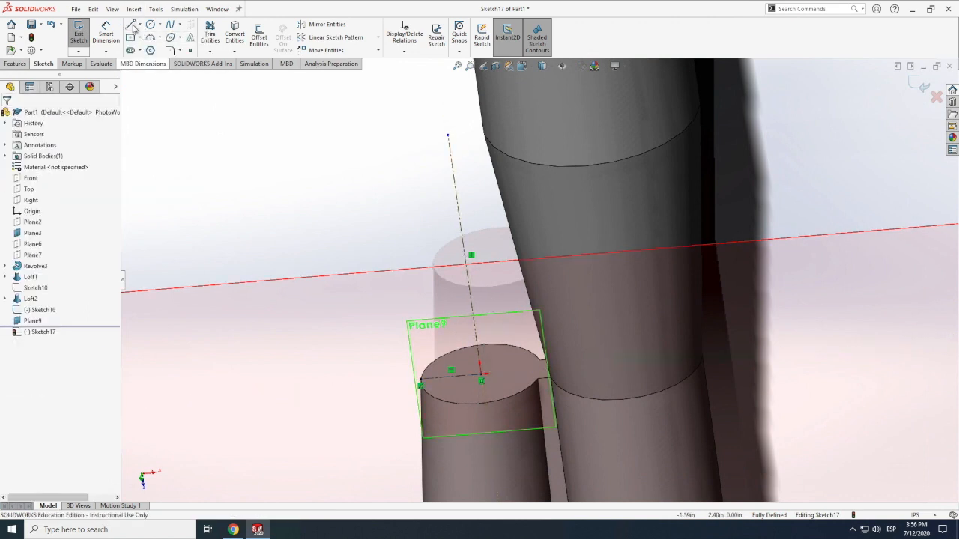
pyautogui.moveTo(448, 137)
pyautogui.mouseDown()
pyautogui.moveTo(455, 132)
pyautogui.moveTo(435, 384)
pyautogui.moveTo(421, 384)
pyautogui.mouseUp()
pyautogui.click(421, 380)
pyautogui.click(481, 374)
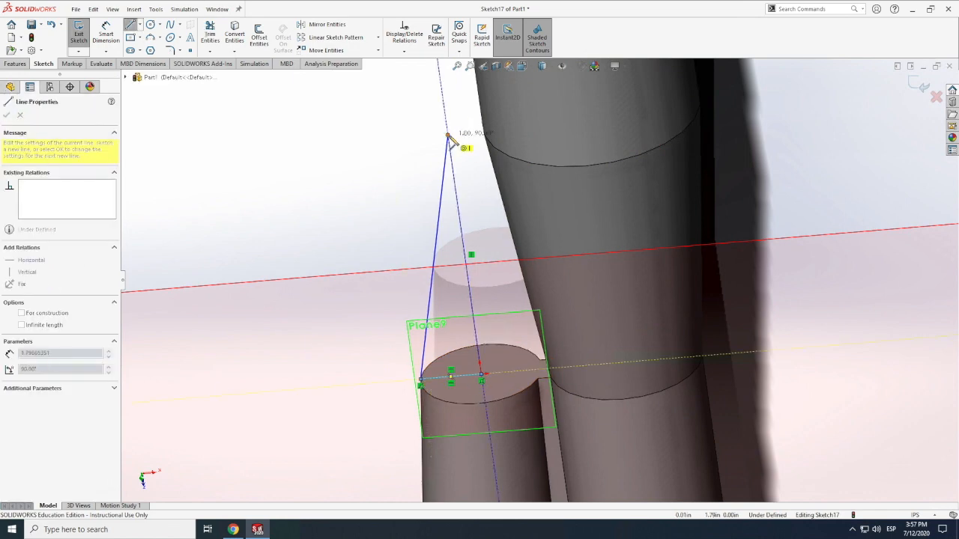
pyautogui.click(448, 136)
pyautogui.press('Escape')
# Step: Revolve the triangle 360 degrees about its vertical line into a merged nose cone on the booster
pyautogui.click(17, 64)
pyautogui.click(113, 36)
pyautogui.click(477, 344)
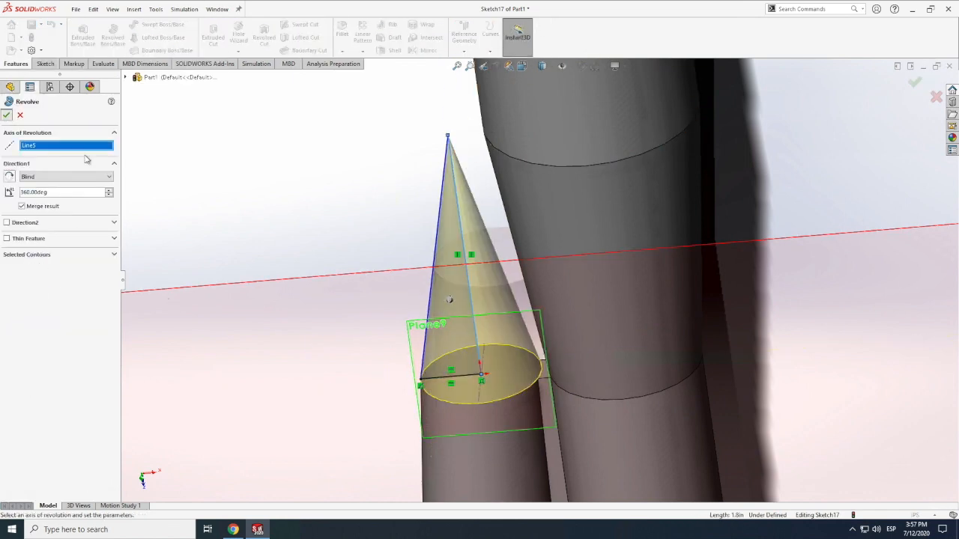
pyautogui.click(6, 115)
pyautogui.scroll(5, 678, 199)
pyautogui.scroll(-8, 600, 292)
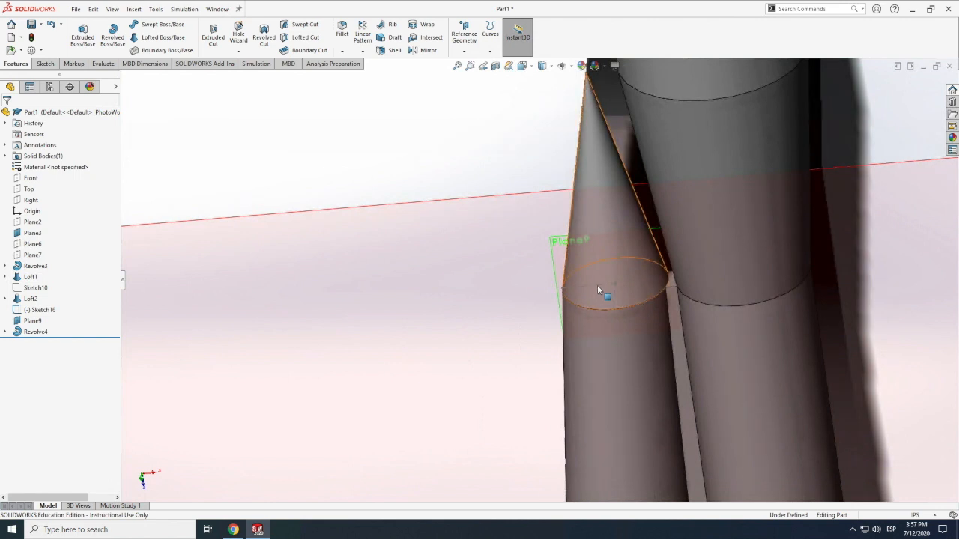
pyautogui.scroll(3, 555, 218)
pyautogui.scroll(-2, 565, 255)
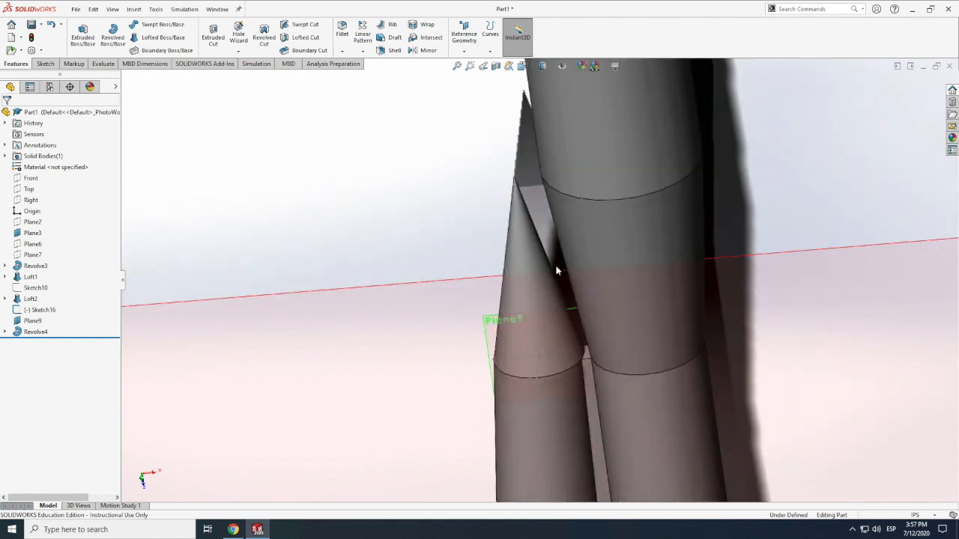
# Step: Delete the nose cone revolve, reopen its sketch and remove the triangle's sloped and vertical solid lines
pyautogui.scroll(1, 578, 278)
pyautogui.click(35, 332)
pyautogui.rightClick(35, 332)
pyautogui.click(47, 388)
pyautogui.click(547, 219)
pyautogui.doubleClick(533, 275)
pyautogui.click(520, 224)
pyautogui.press('Delete')
# Step: Draw a horizontal construction line about 0.19 in long from the axis's upper end towards the core
pyautogui.scroll(-2, 521, 224)
pyautogui.click(130, 24)
pyautogui.click(534, 210)
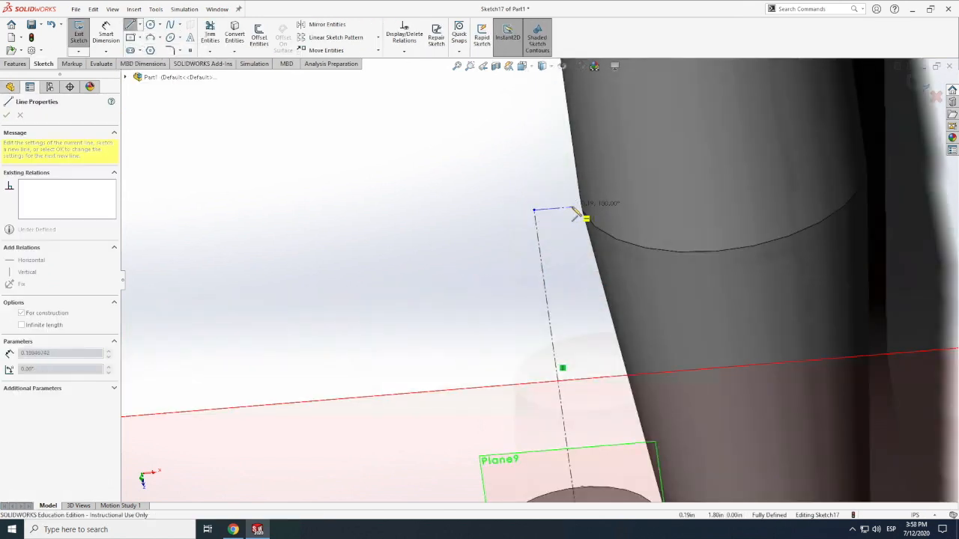
pyautogui.click(572, 212)
pyautogui.press('Escape')
pyautogui.scroll(5, 559, 180)
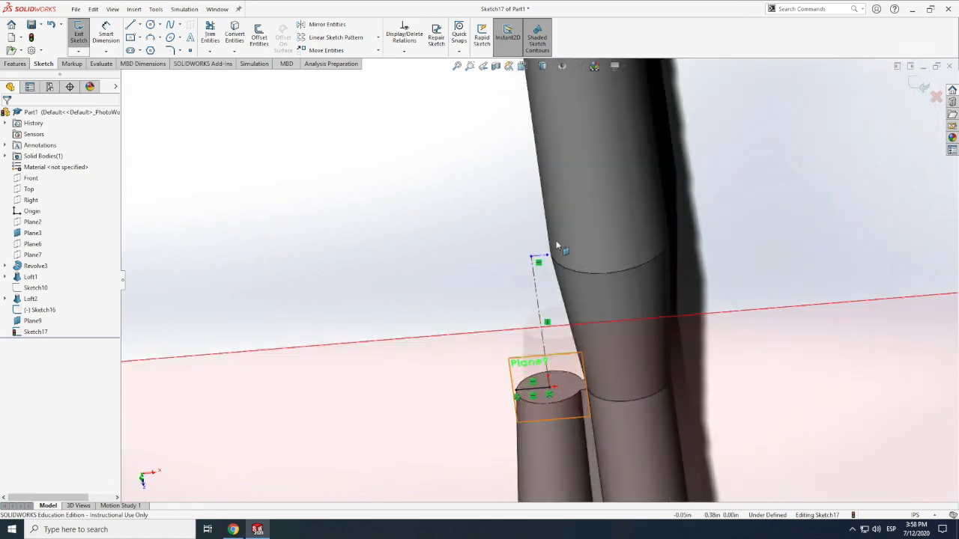
# Step: Dimension the length of the short horizontal line and close the sketch
pyautogui.click(15, 64)
pyautogui.click(44, 64)
pyautogui.click(106, 35)
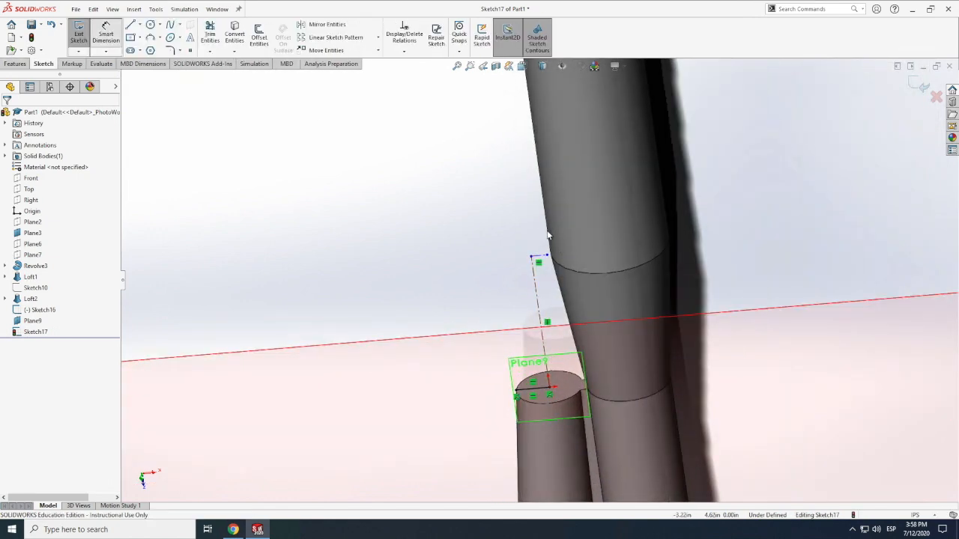
pyautogui.click(540, 255)
pyautogui.click(536, 227)
pyautogui.click(491, 209)
pyautogui.click(79, 32)
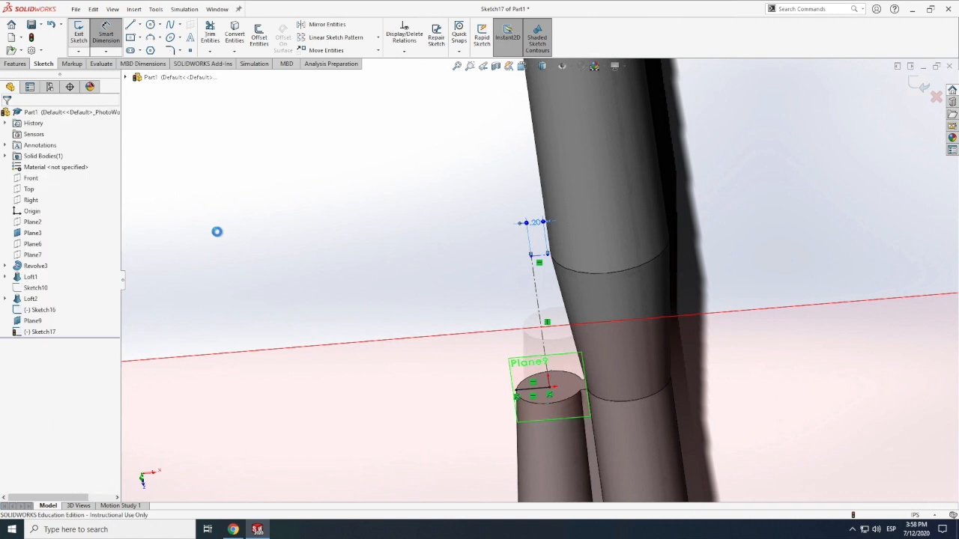
# Step: Start a reference plane and clear the first references picked from the axis and the short line's core-side end
pyautogui.scroll(-2, 494, 406)
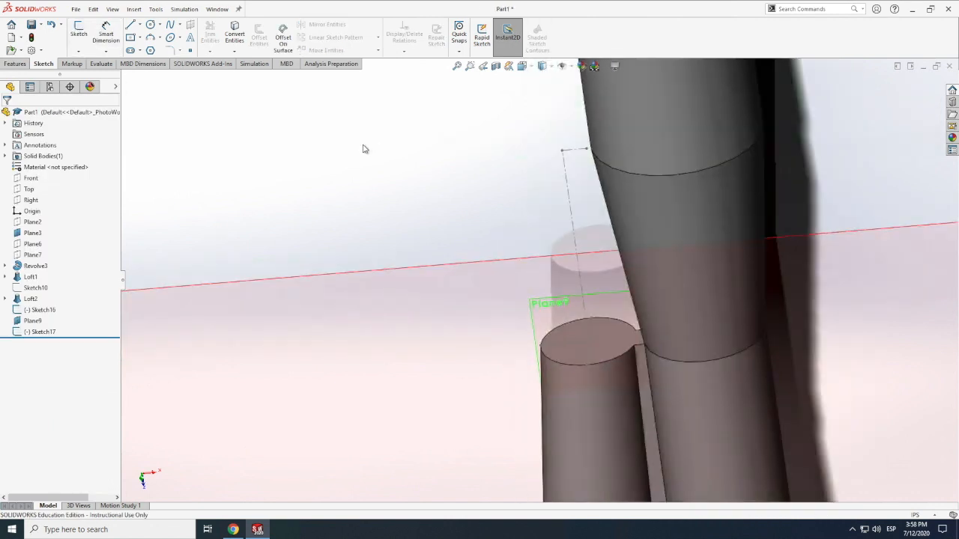
pyautogui.scroll(-5, 350, 155)
pyautogui.scroll(5, 351, 155)
pyautogui.click(20, 64)
pyautogui.click(464, 35)
pyautogui.click(475, 65)
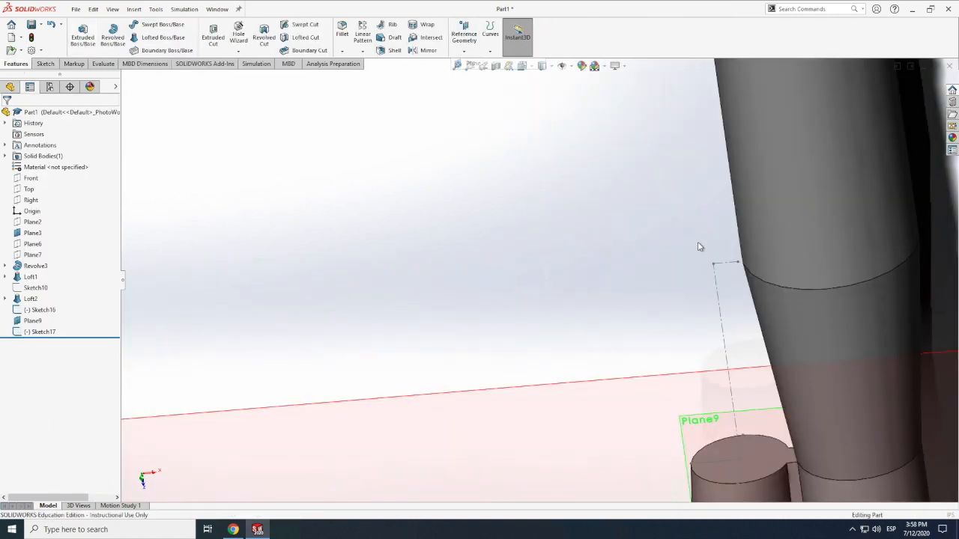
pyautogui.click(716, 285)
pyautogui.click(738, 263)
pyautogui.click(46, 170)
pyautogui.press('Delete')
pyautogui.click(60, 200)
pyautogui.press('Delete')
# Step: Create the reference plane coincident with the axis's upper endpoint and perpendicular to the vertical axis line
pyautogui.click(715, 269)
pyautogui.click(720, 293)
pyautogui.scroll(5, 545, 268)
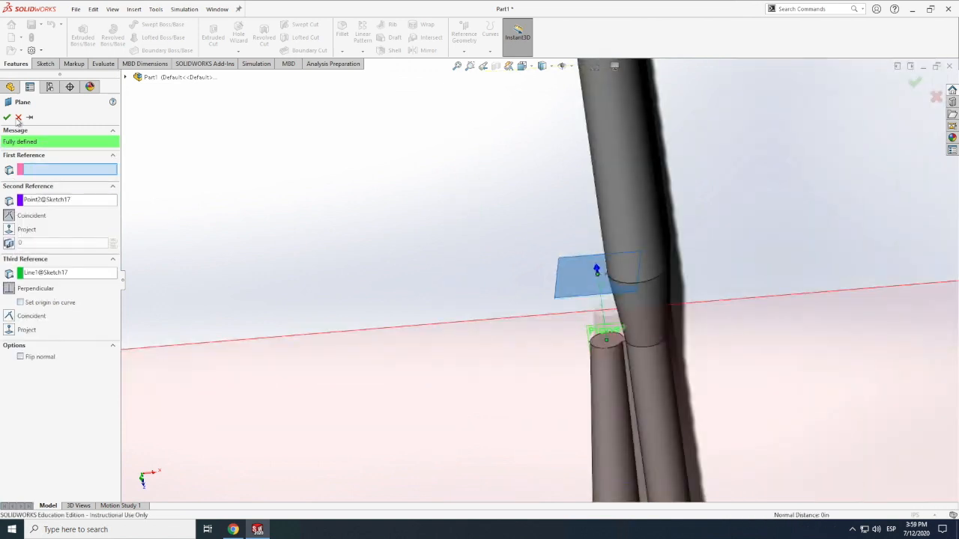
pyautogui.click(7, 118)
# Step: Sketch a small circle of about 0.014 in radius on the new plane, centred on the short line's core-side end
pyautogui.scroll(-2, 477, 253)
pyautogui.click(73, 64)
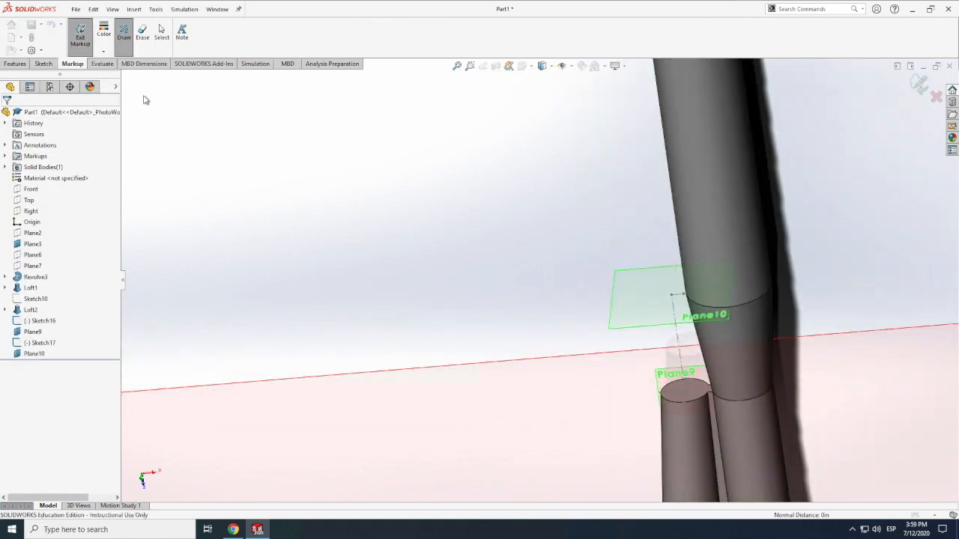
pyautogui.click(79, 42)
pyautogui.click(43, 63)
pyautogui.click(79, 36)
pyautogui.click(152, 25)
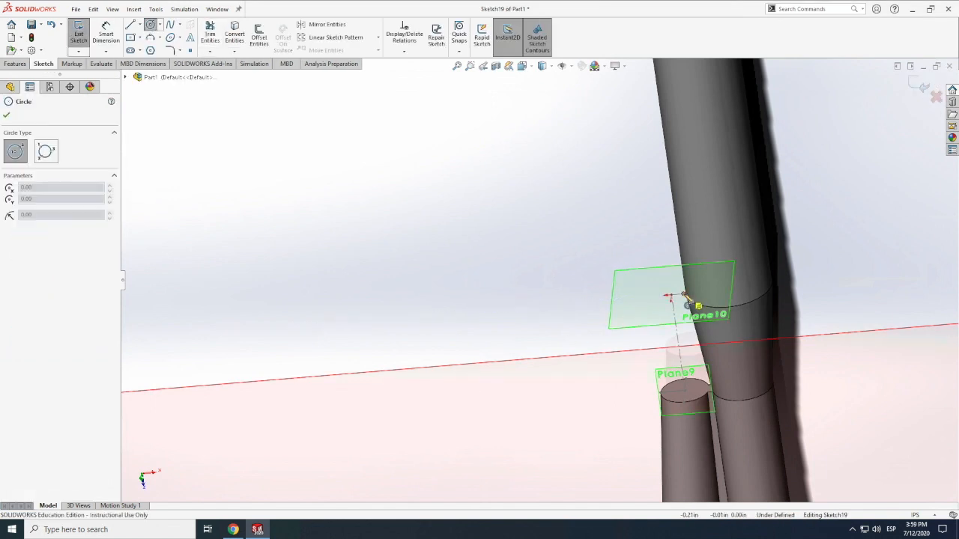
pyautogui.click(683, 294)
pyautogui.scroll(-5, 693, 302)
pyautogui.scroll(-4, 657, 272)
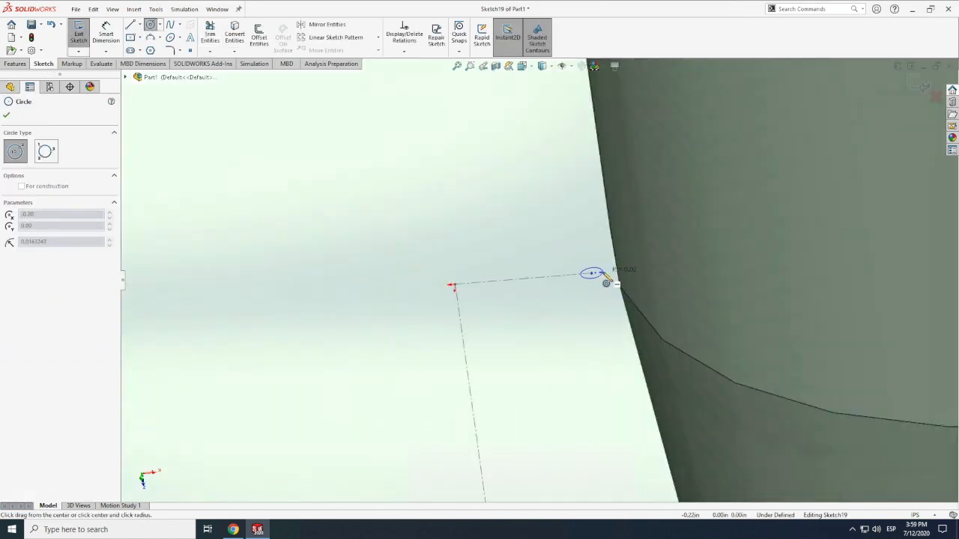
pyautogui.click(603, 273)
# Step: Set the small circle's diameter to 0.05 in and close the sketch
pyautogui.click(106, 34)
pyautogui.click(590, 278)
pyautogui.click(583, 285)
pyautogui.write('.05')
pyautogui.press('Return')
pyautogui.doubleClick(495, 188)
# Step: Reopen the sketch on the booster's top face and add a circle from the face's centre to its edge
pyautogui.scroll(10, 500, 192)
pyautogui.scroll(-3, 544, 355)
pyautogui.doubleClick(538, 336)
pyautogui.click(151, 25)
pyautogui.click(556, 335)
pyautogui.click(519, 338)
pyautogui.click(79, 33)
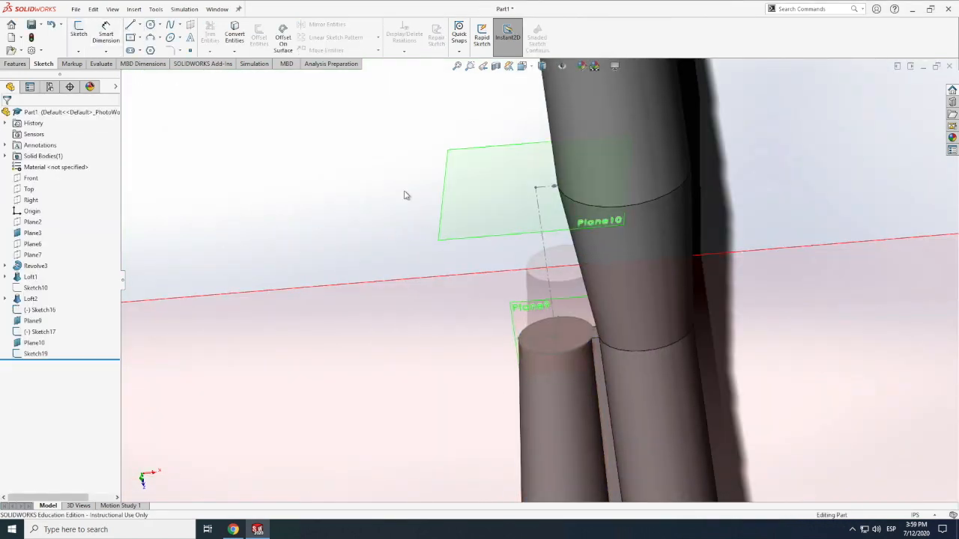
# Step: Loft a solid cone from the circle on the booster's top face to the small circle above it
pyautogui.click(15, 63)
pyautogui.click(162, 37)
pyautogui.click(578, 347)
pyautogui.scroll(-8, 555, 195)
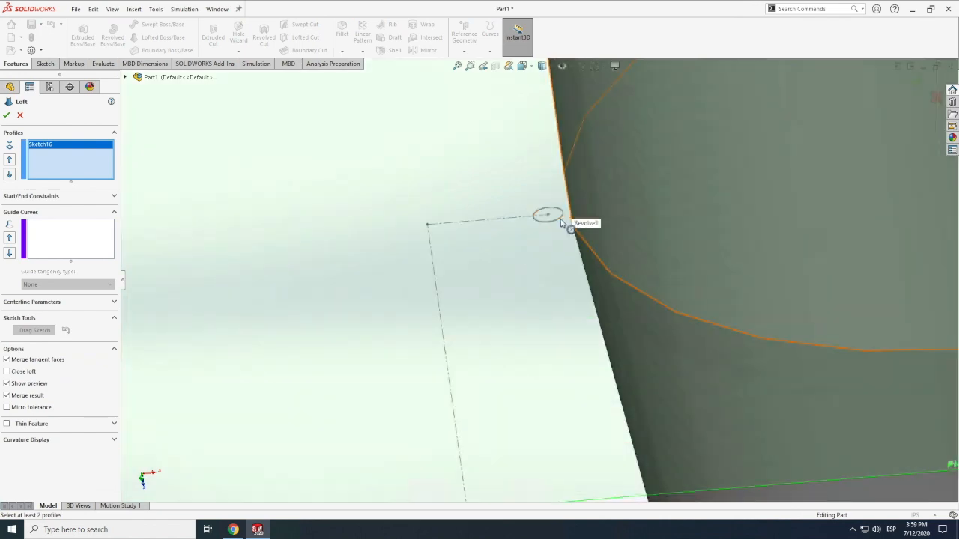
pyautogui.click(561, 220)
pyautogui.scroll(10, 498, 200)
pyautogui.click(7, 115)
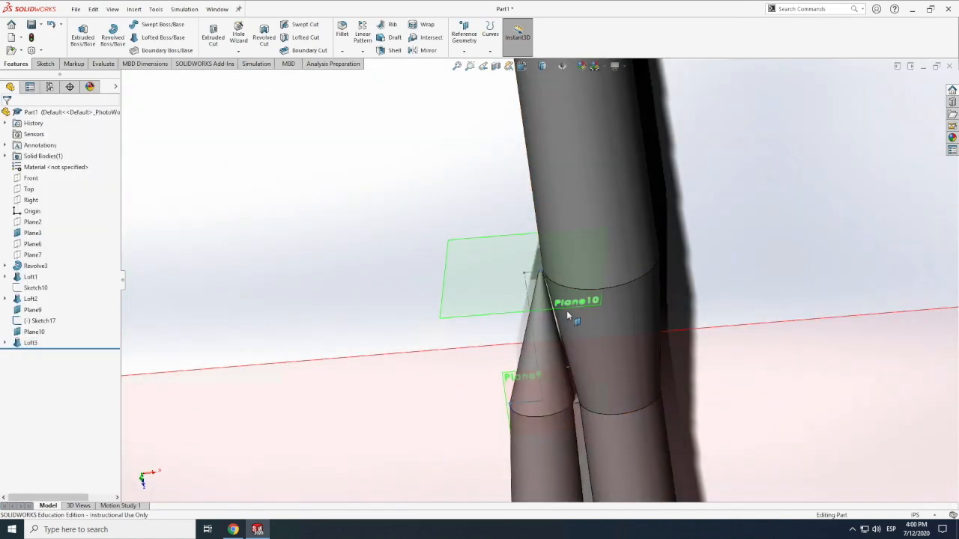
# Step: Start a sketch on the small flat end face at the booster cone's tip
pyautogui.scroll(-3, 554, 308)
pyautogui.rightClick(510, 270)
pyautogui.scroll(-4, 533, 251)
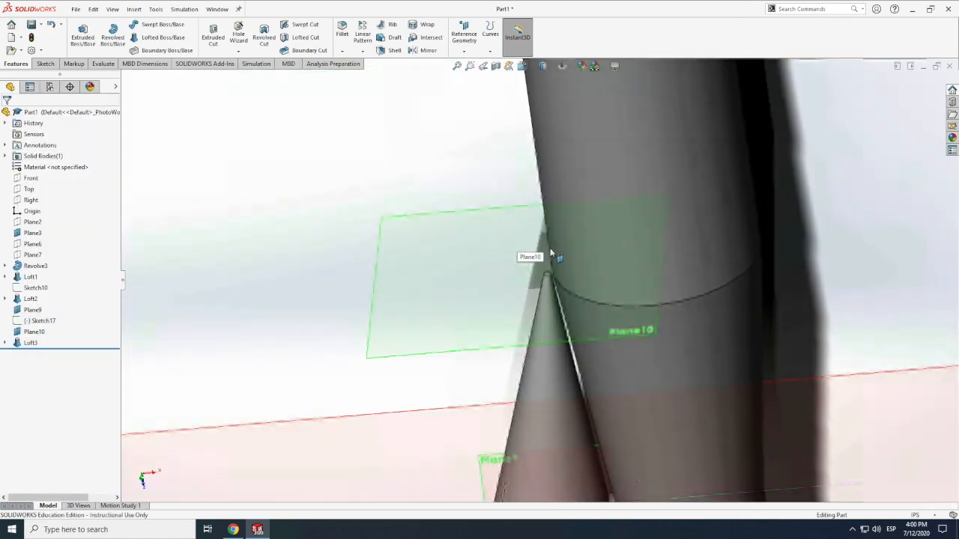
pyautogui.scroll(-4, 41, 66)
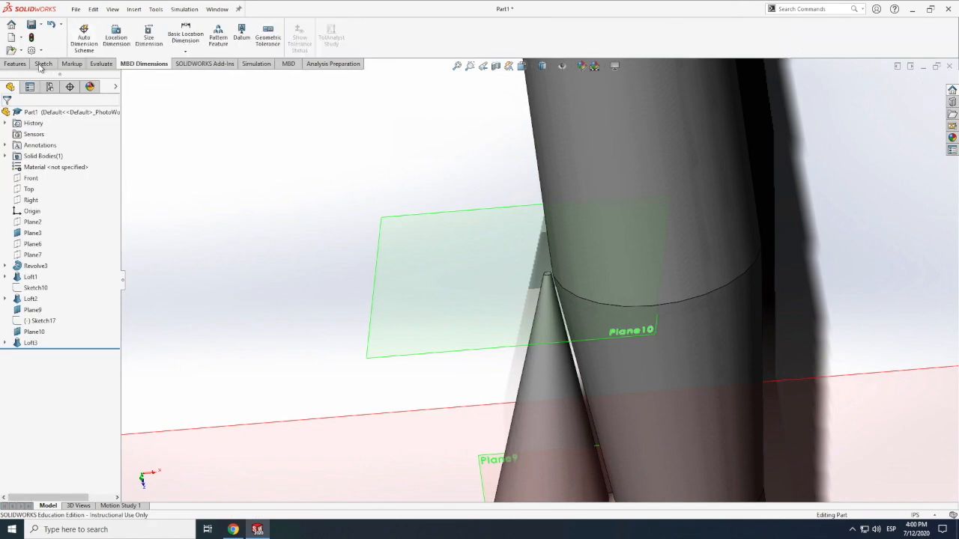
pyautogui.click(42, 67)
pyautogui.click(78, 36)
pyautogui.click(524, 285)
pyautogui.scroll(-5, 550, 278)
pyautogui.click(140, 25)
pyautogui.click(155, 49)
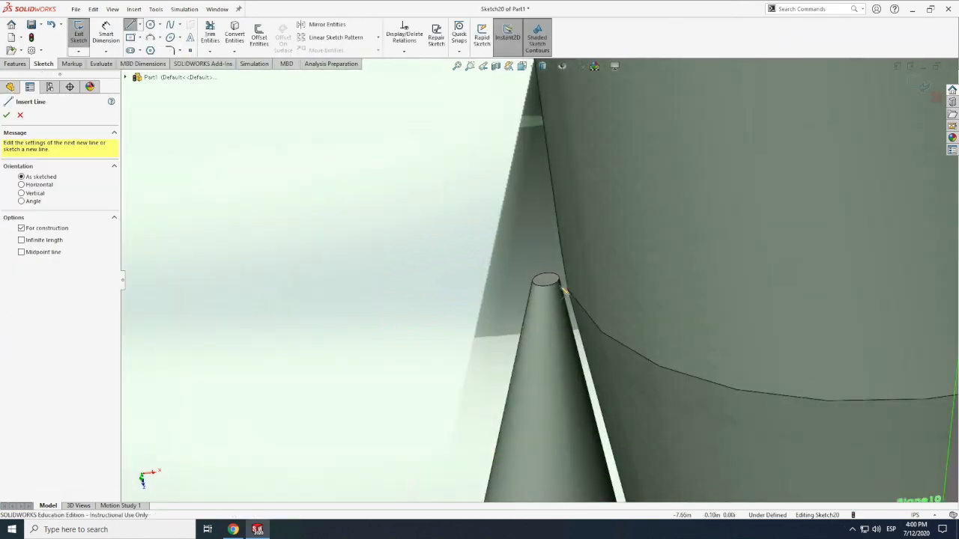
pyautogui.click(547, 272)
pyautogui.click(546, 286)
pyautogui.press('Escape')
pyautogui.scroll(-5, 558, 281)
pyautogui.click(140, 25)
pyautogui.click(155, 48)
pyautogui.press('Escape')
pyautogui.click(516, 288)
pyautogui.press('Delete')
# Step: Draw a horizontal construction line across the full diameter of the cone's small end face
pyautogui.click(140, 24)
pyautogui.click(155, 48)
pyautogui.click(476, 280)
pyautogui.click(559, 275)
pyautogui.press('Escape')
# Step: Draw a construction line from the end face's edge to the diameter line's midpoint and close the sketch
pyautogui.click(140, 24)
pyautogui.click(155, 49)
pyautogui.click(519, 257)
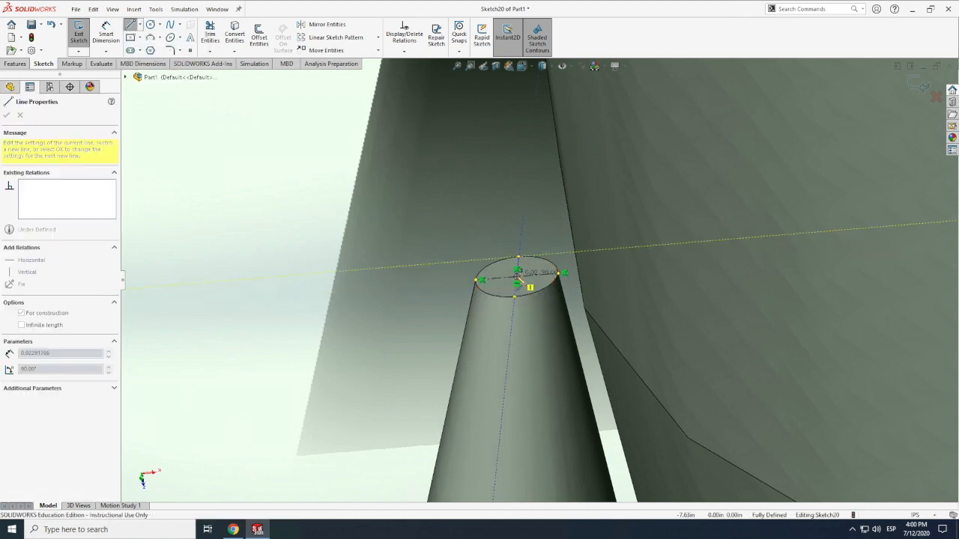
pyautogui.click(517, 277)
pyautogui.press('Escape')
pyautogui.scroll(-3, 439, 183)
pyautogui.click(79, 33)
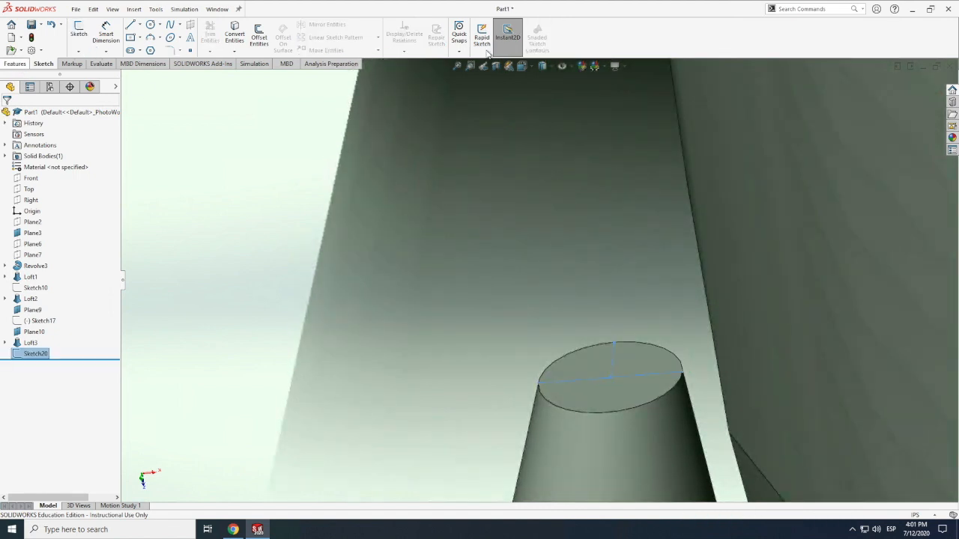
# Step: Create a reference plane through the end face's centre point, perpendicular to the short construction line
pyautogui.click(464, 36)
pyautogui.click(470, 120)
pyautogui.click(613, 363)
pyautogui.click(612, 378)
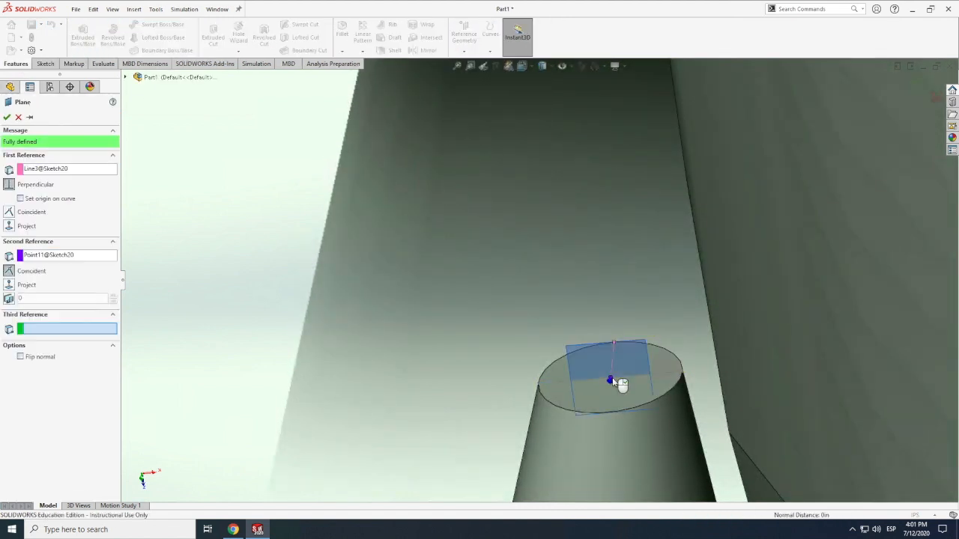
pyautogui.click(7, 117)
# Step: Sketch a vertical construction line on the new plane, rising from the centre of the cone's end face
pyautogui.click(45, 64)
pyautogui.click(79, 34)
pyautogui.click(142, 25)
pyautogui.click(155, 49)
pyautogui.click(723, 448)
pyautogui.click(710, 357)
pyautogui.press('Escape')
# Step: Set the vertical construction line's length to 0.03 in
pyautogui.click(45, 63)
pyautogui.click(105, 34)
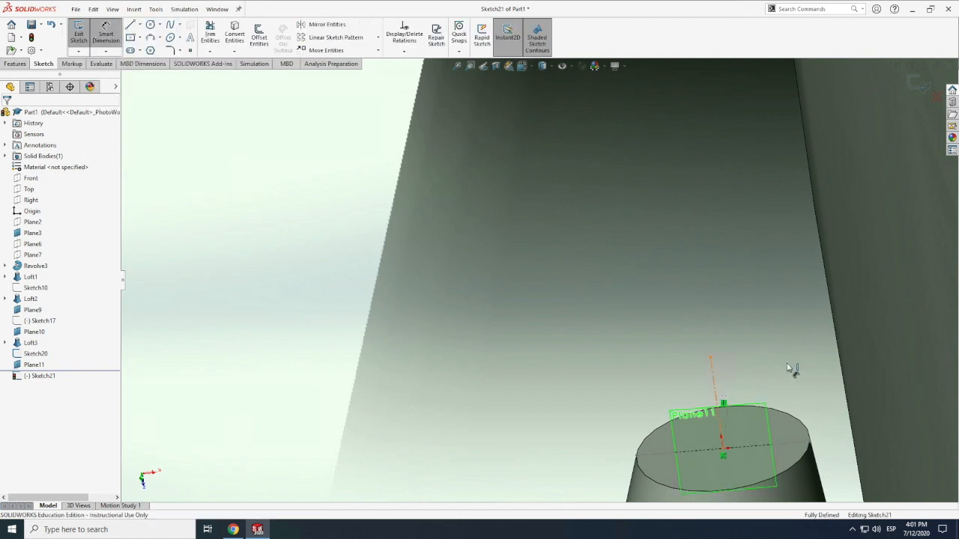
pyautogui.click(716, 392)
pyautogui.click(786, 360)
pyautogui.press('Return')
# Step: Draw an arc from the vertical line's upper end to the face's rim and close the profile with lines through the centre
pyautogui.click(713, 372)
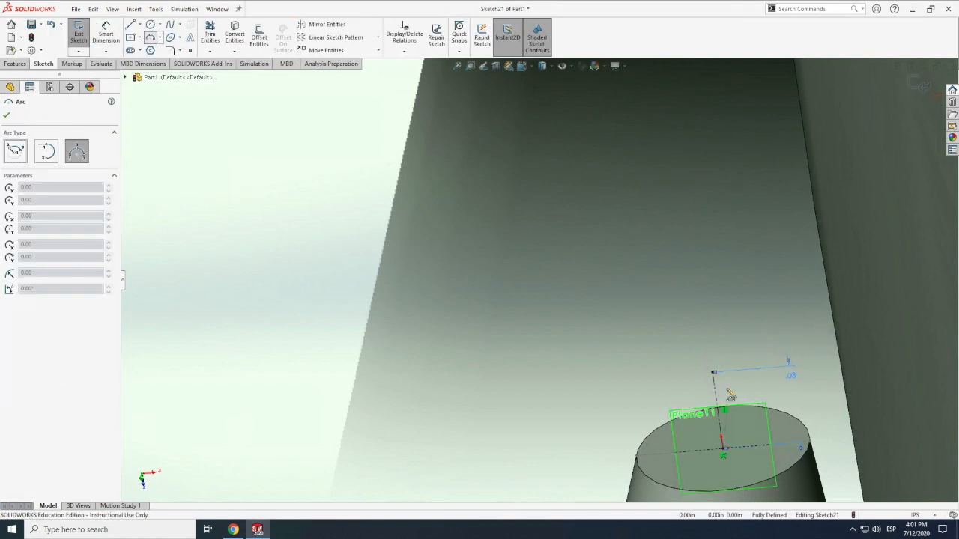
pyautogui.click(644, 418)
pyautogui.press('l')
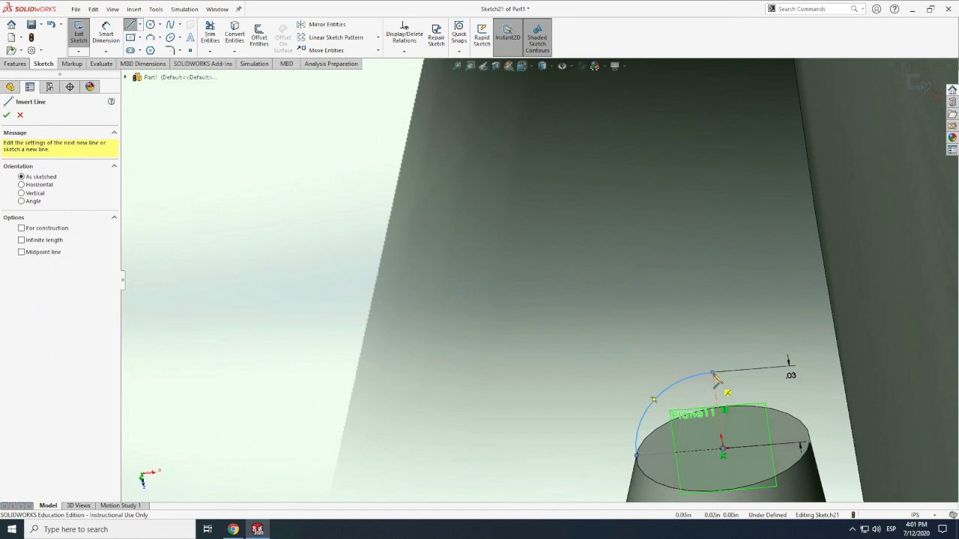
pyautogui.click(723, 448)
pyautogui.click(637, 456)
pyautogui.click(7, 115)
# Step: Revolve the quarter-round profile about the vertical line to form a rounded tip on the booster cone
pyautogui.click(16, 64)
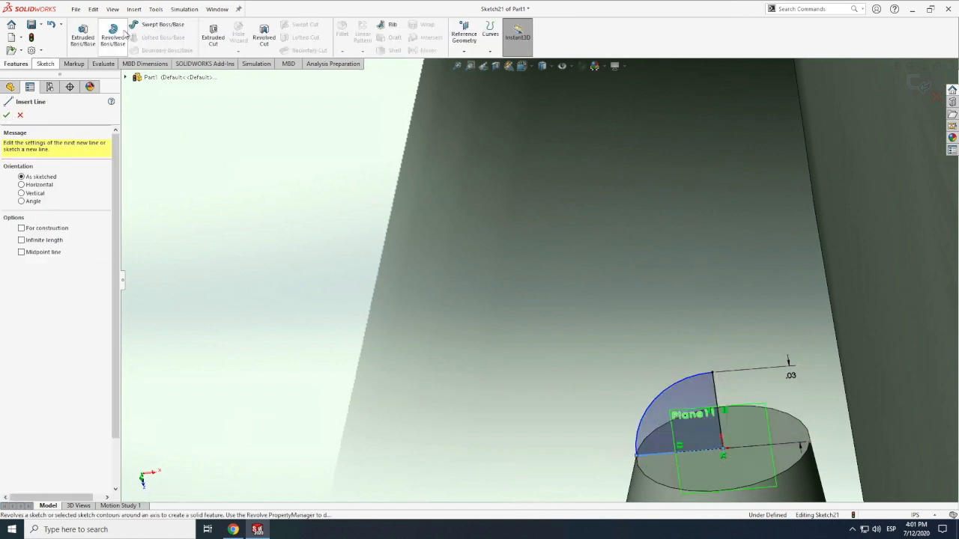
pyautogui.click(113, 35)
pyautogui.click(716, 400)
pyautogui.rightClick(257, 234)
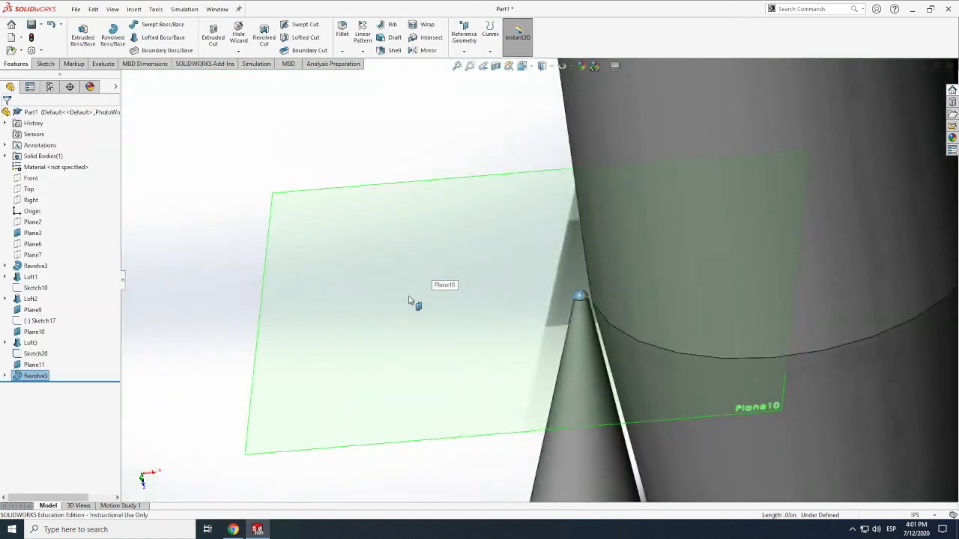
# Step: Hide Plane9, Plane10 and the large Plane3
pyautogui.rightClick(32, 353)
pyautogui.click(39, 316)
pyautogui.rightClick(33, 333)
pyautogui.click(55, 303)
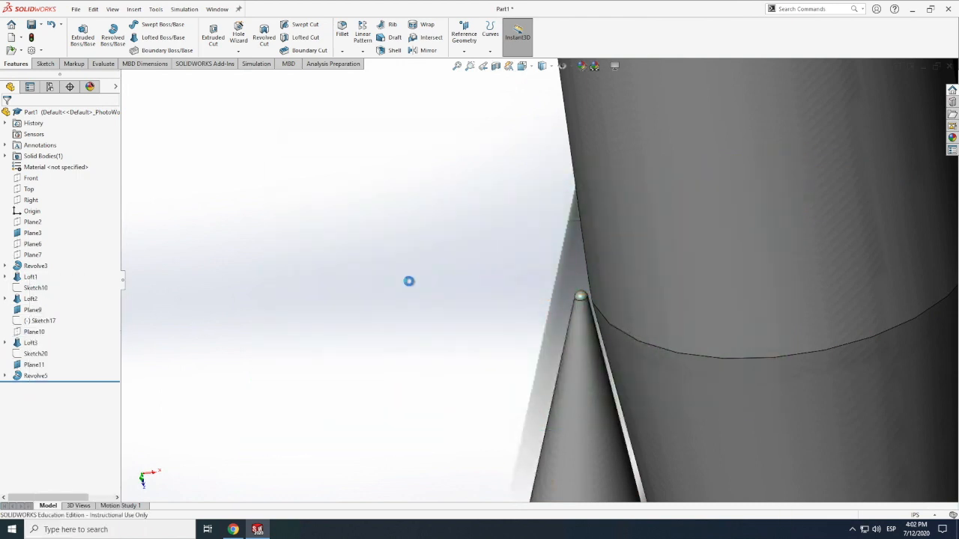
pyautogui.scroll(12, 409, 282)
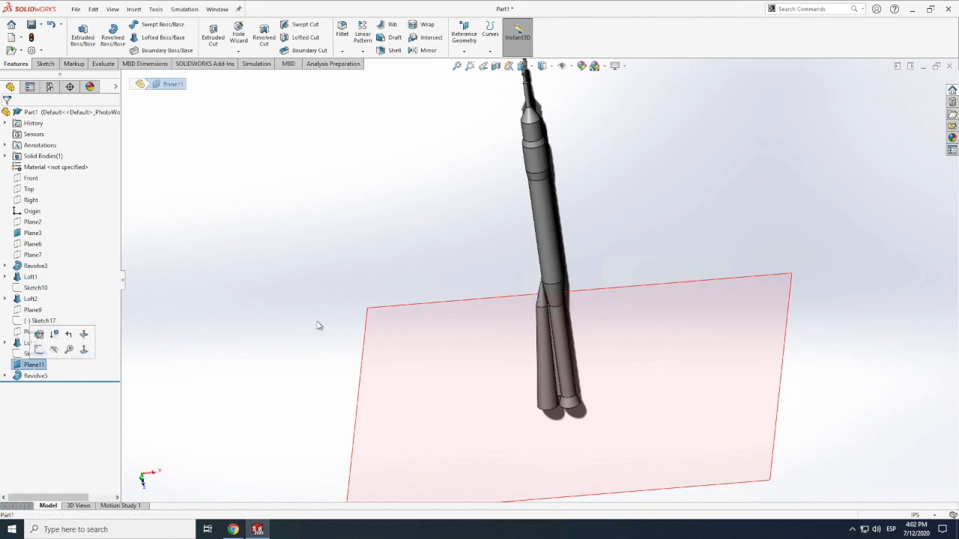
pyautogui.scroll(5, 413, 317)
pyautogui.scroll(-3, 497, 349)
pyautogui.click(496, 341)
pyautogui.rightClick(496, 341)
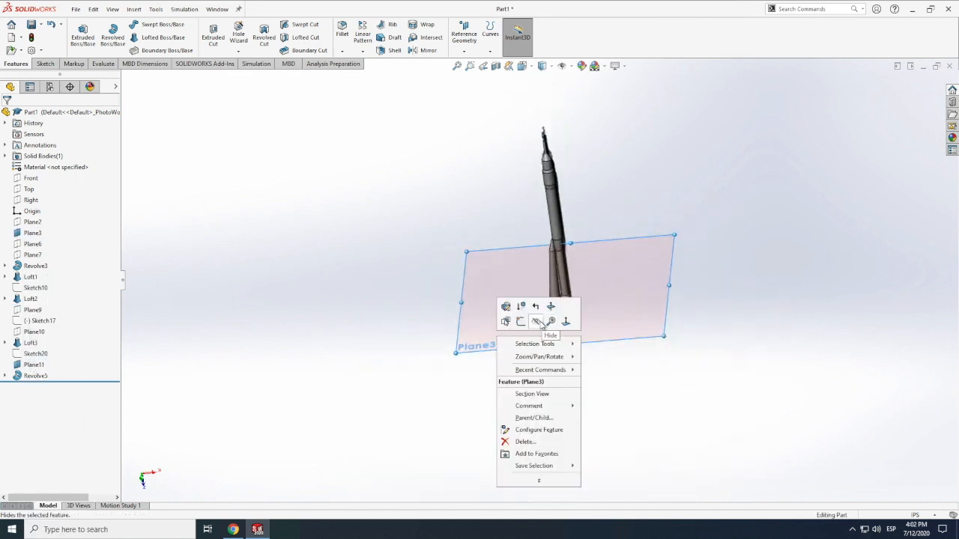
pyautogui.click(542, 325)
# Step: Examine the booster and the rocket's lower end, and compare them with the Soyuz rocket diagram in Chrome
pyautogui.scroll(-2, 577, 273)
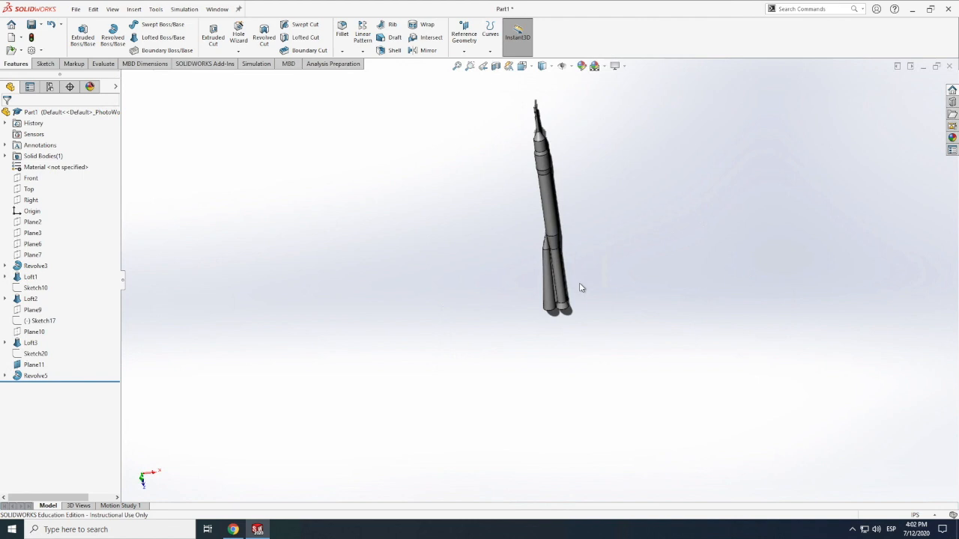
pyautogui.scroll(2, 581, 288)
pyautogui.click(110, 10)
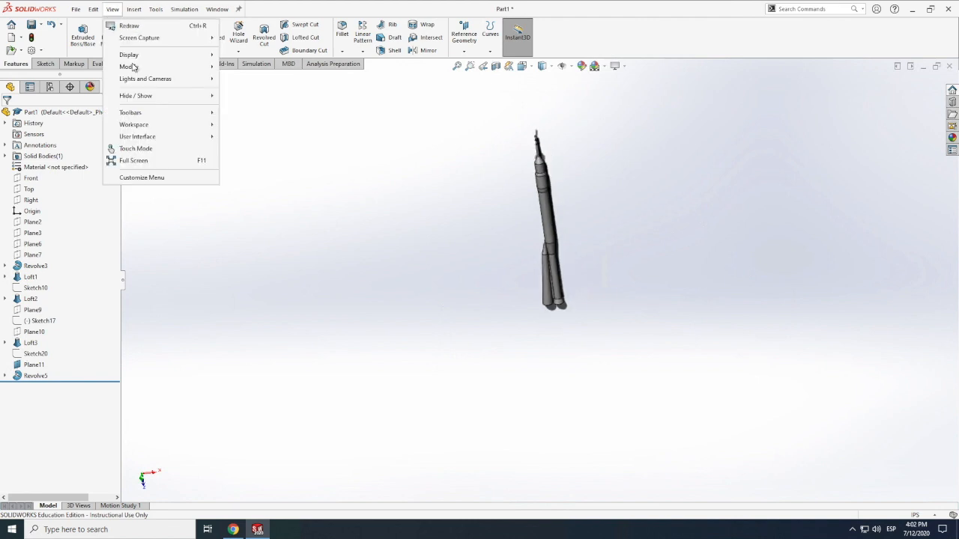
pyautogui.moveTo(137, 68)
pyautogui.click(242, 127)
pyautogui.moveTo(524, 272); pyautogui.dragTo(541, 312)
pyautogui.moveTo(541, 272); pyautogui.dragTo(516, 359)
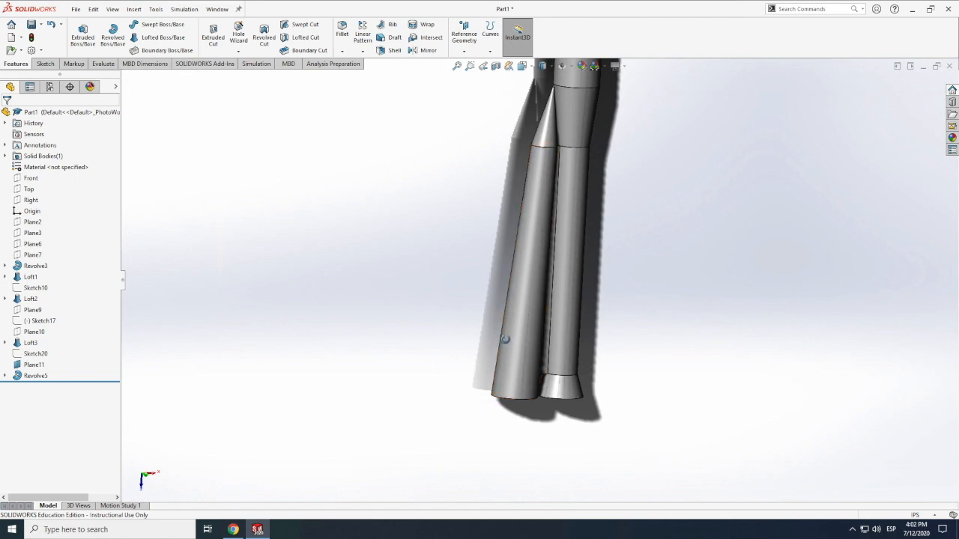
pyautogui.click(233, 530)
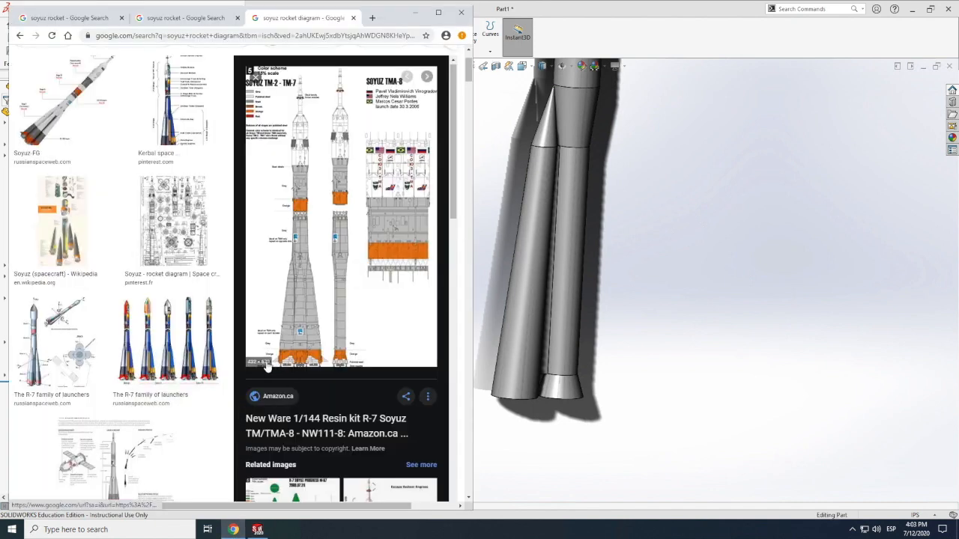
pyautogui.click(531, 446)
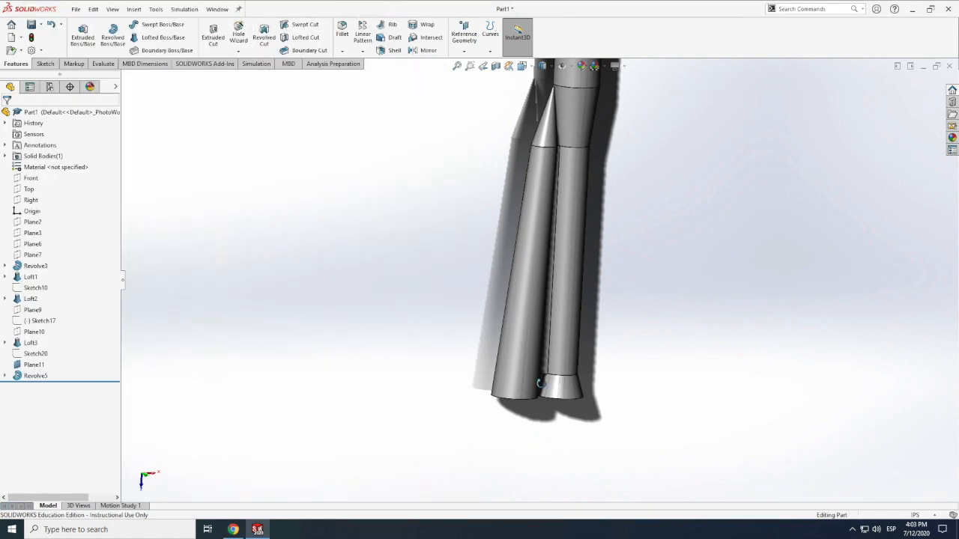
# Step: Start a sketch on the booster's circular bottom face
pyautogui.scroll(-3, 521, 386)
pyautogui.moveTo(552, 418); pyautogui.dragTo(567, 294, button='middle')
pyautogui.moveTo(570, 383); pyautogui.dragTo(572, 386, button='middle')
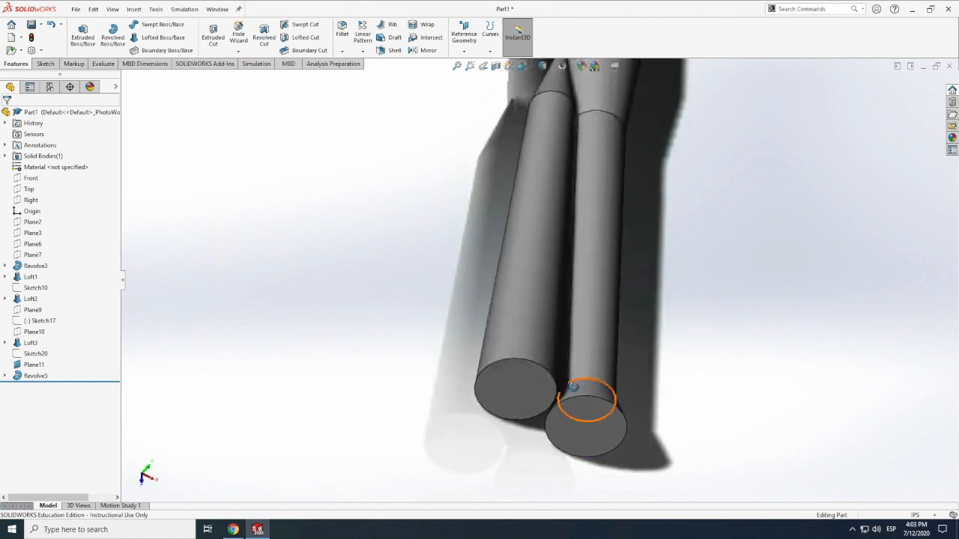
pyautogui.click(45, 64)
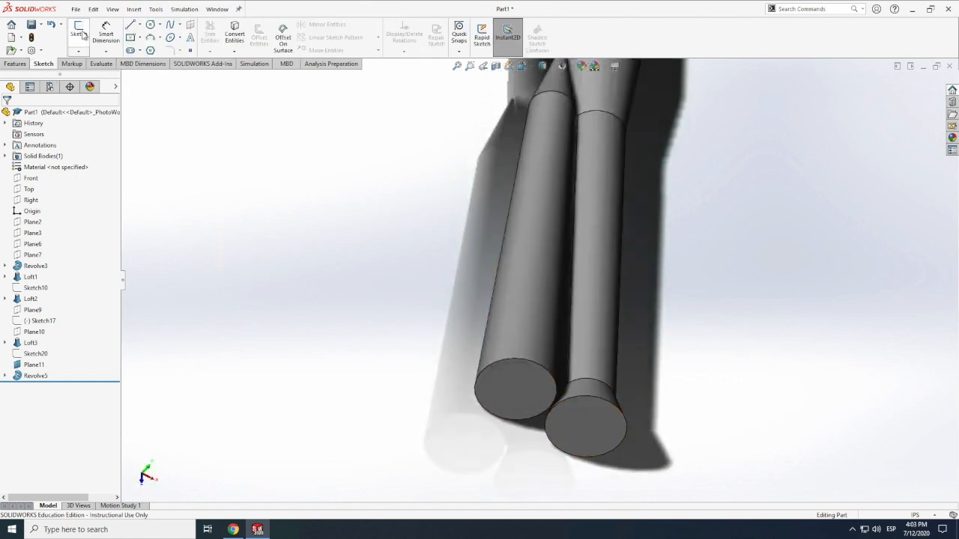
pyautogui.click(79, 34)
pyautogui.click(500, 397)
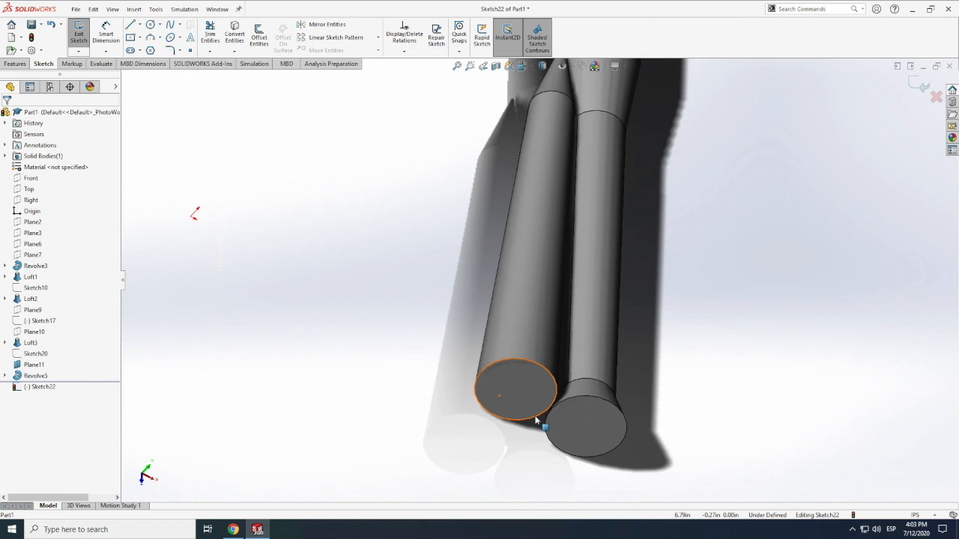
# Step: Draw a horizontal construction line about 6.17 in long from the origin to the booster's bottom edge and close the sketch
pyautogui.click(140, 24)
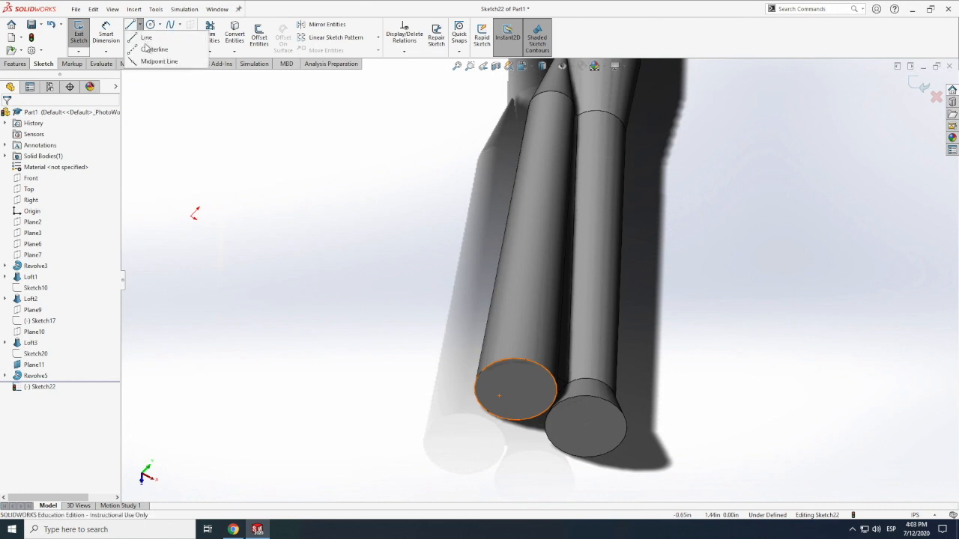
pyautogui.click(150, 47)
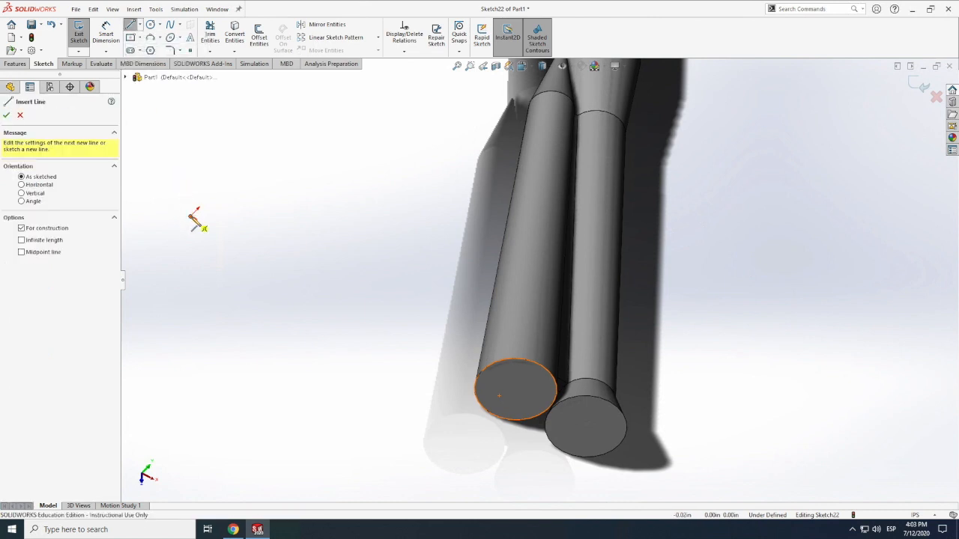
pyautogui.scroll(3, 419, 367)
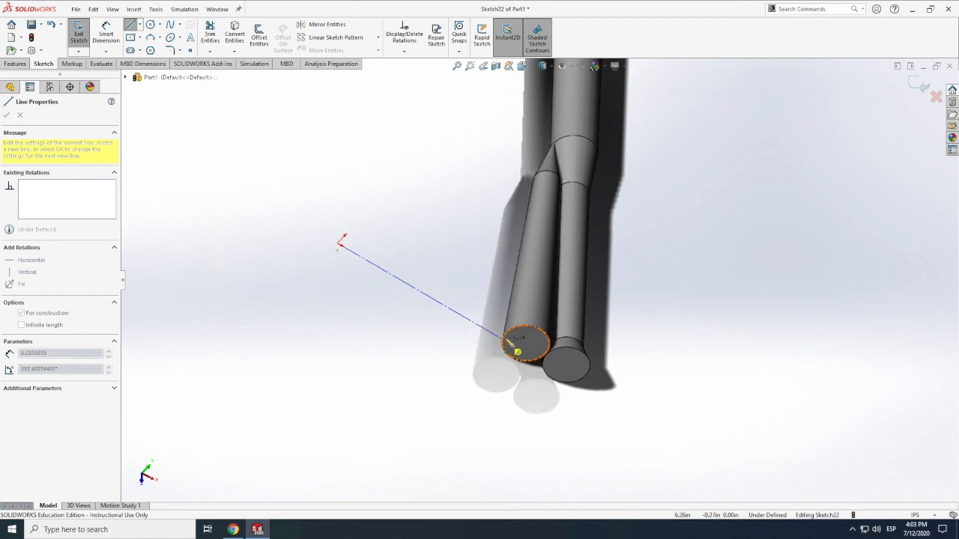
pyautogui.scroll(1, 514, 346)
pyautogui.scroll(1, 511, 337)
pyautogui.scroll(1, 524, 322)
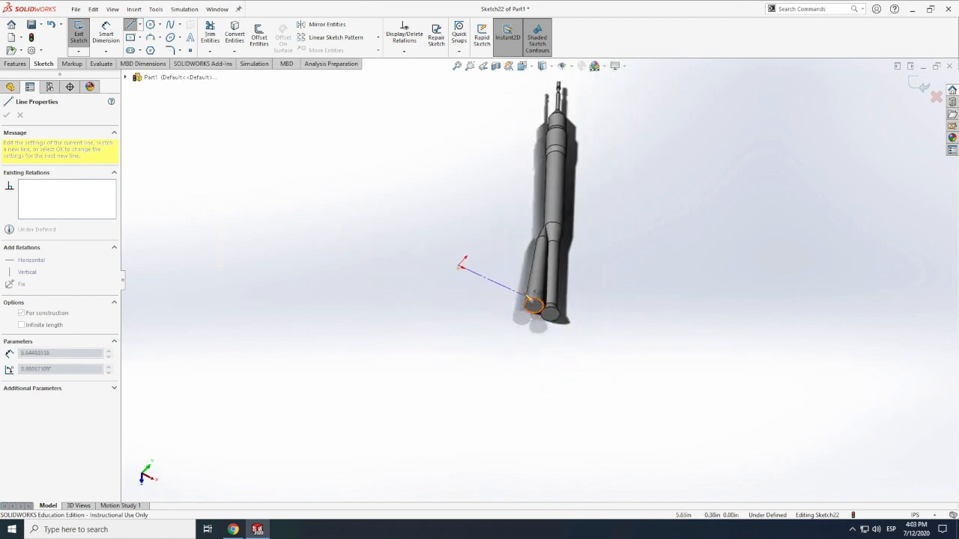
pyautogui.scroll(-3, 533, 303)
pyautogui.scroll(-1, 533, 295)
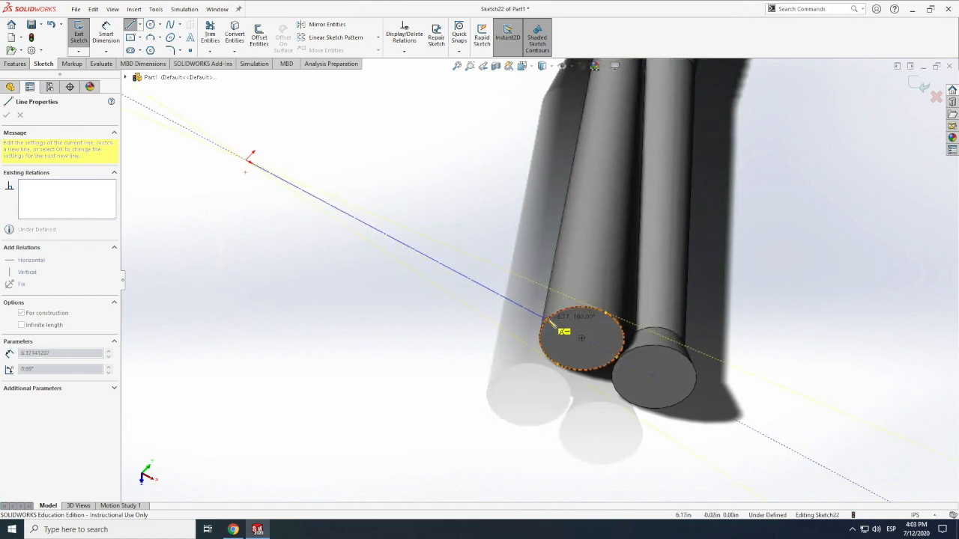
pyautogui.click(549, 322)
pyautogui.press('Escape')
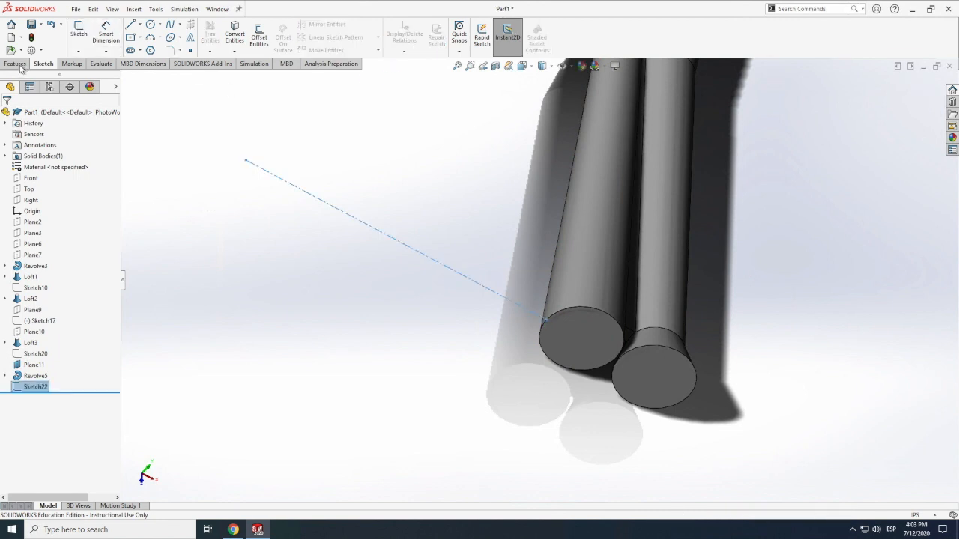
pyautogui.click(464, 50)
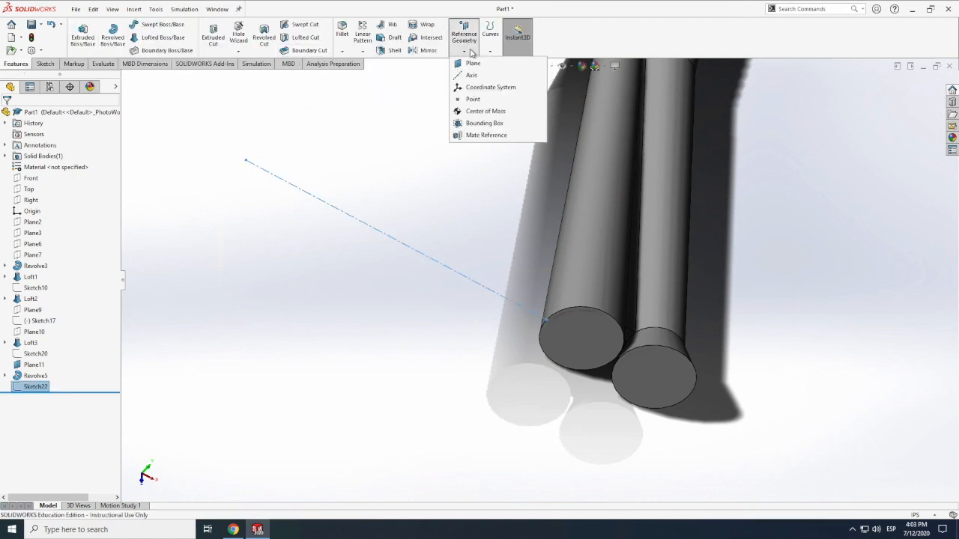
pyautogui.click(538, 317)
pyautogui.click(530, 311)
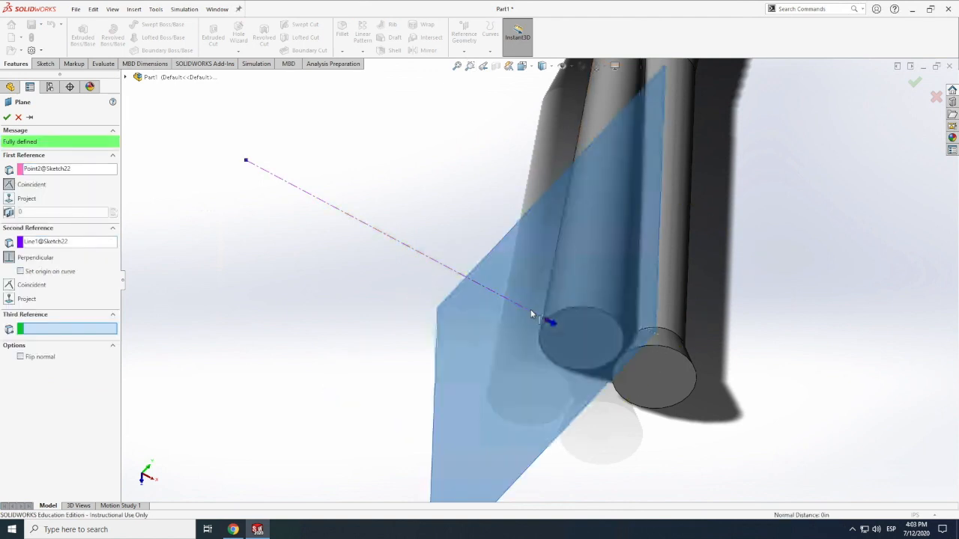
pyautogui.scroll(-2, 530, 309)
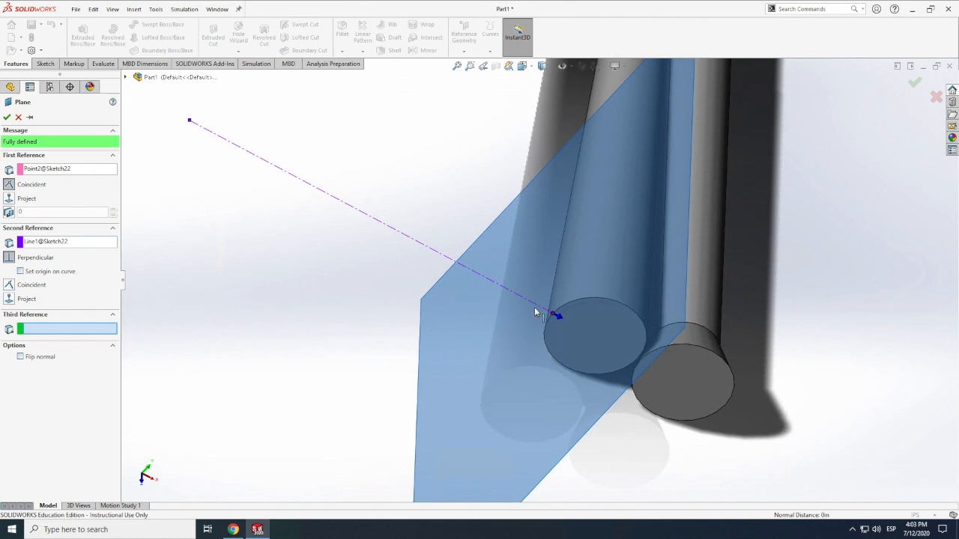
pyautogui.click(19, 118)
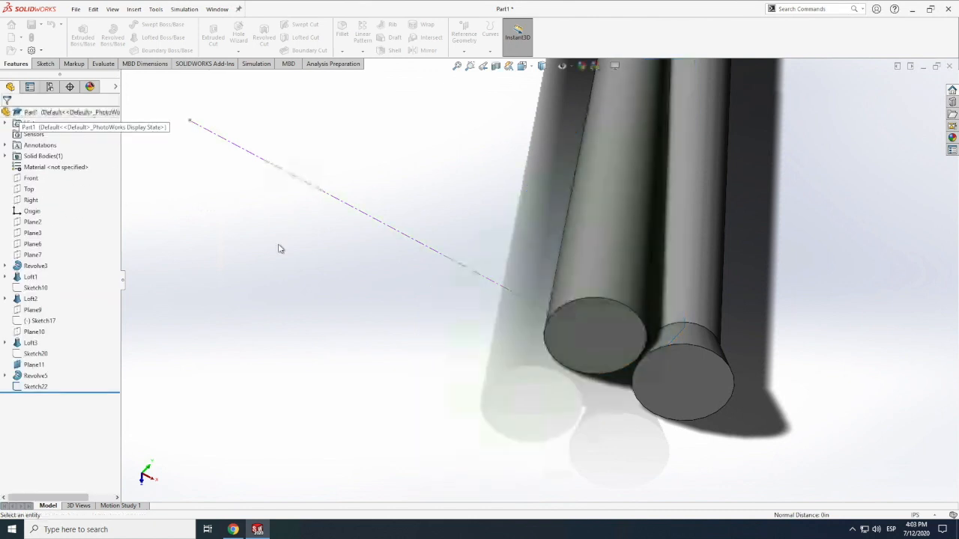
# Step: Reopen the sketch containing the long horizontal construction line for editing
pyautogui.doubleClick(487, 279)
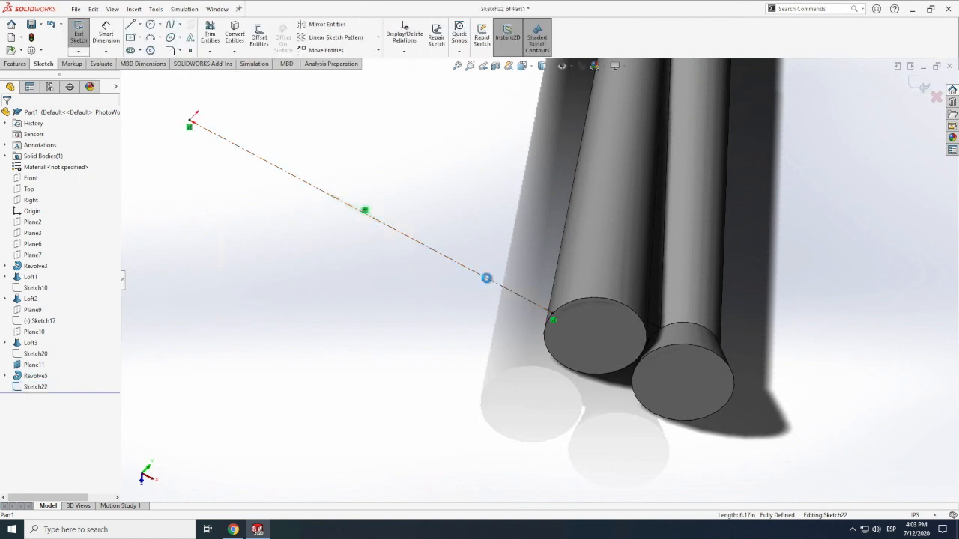
pyautogui.click(140, 25)
pyautogui.click(149, 43)
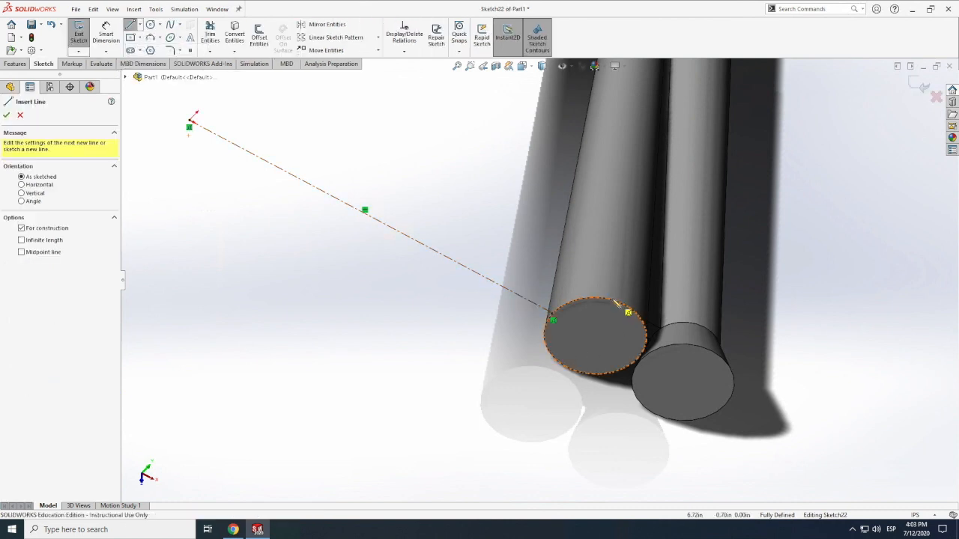
pyautogui.click(571, 370)
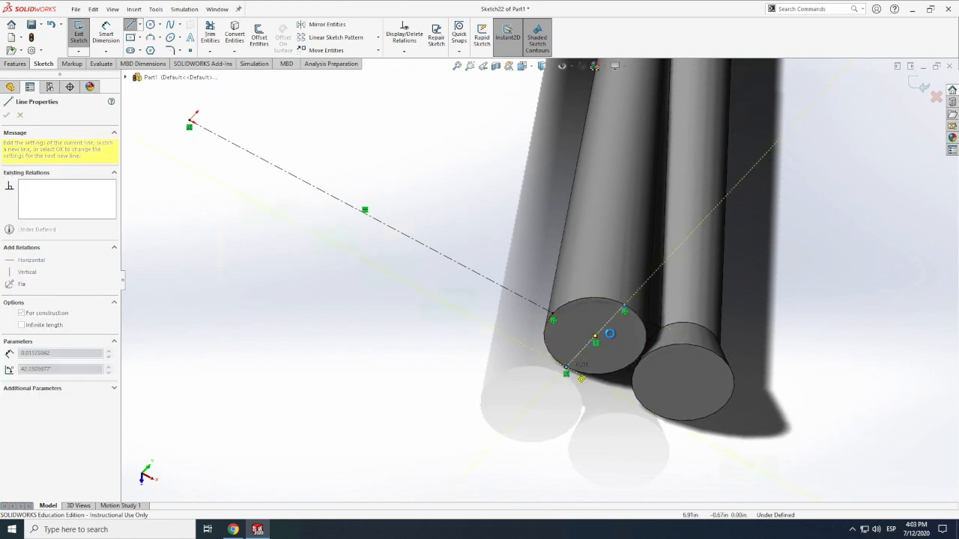
pyautogui.click(625, 309)
pyautogui.press('Escape')
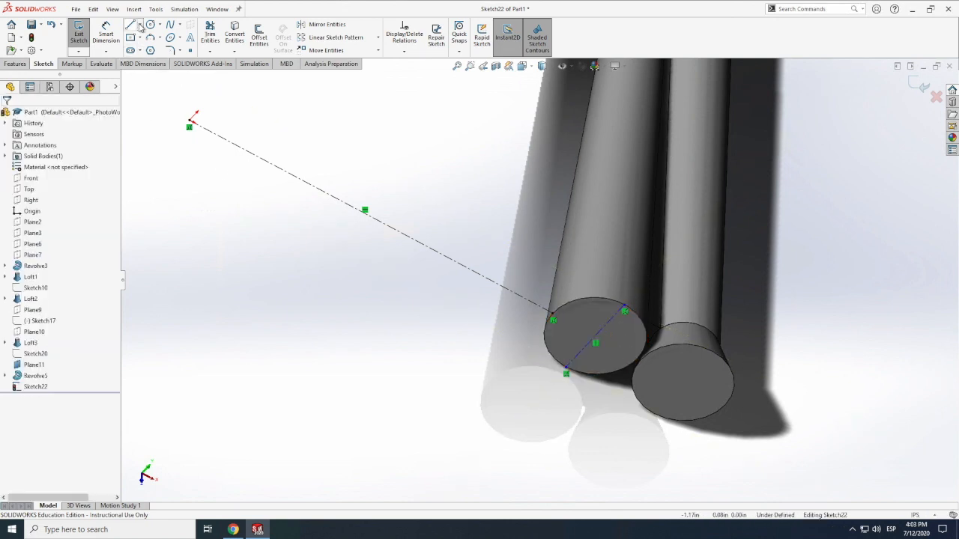
pyautogui.click(594, 338)
pyautogui.press('Delete')
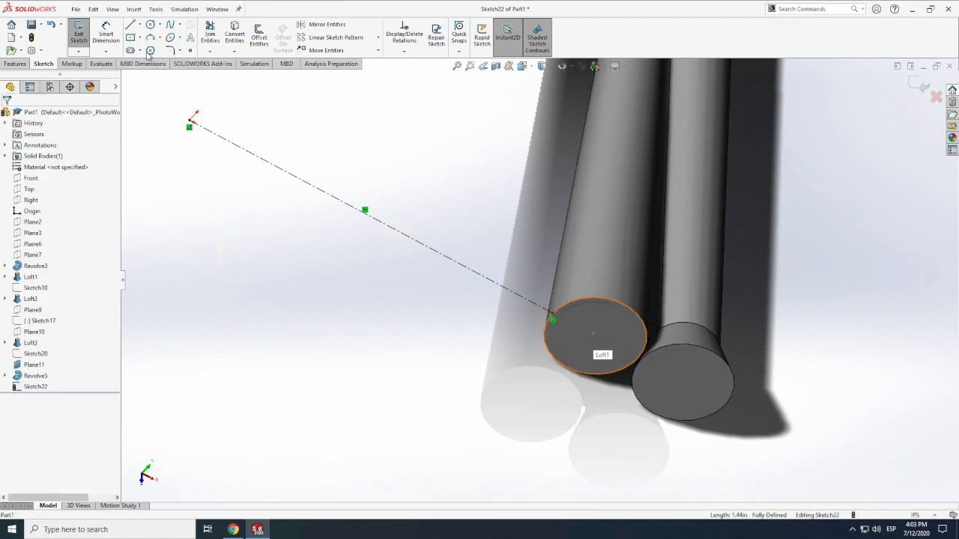
# Step: Draw a horizontal centerline across the booster's bottom circle, from the existing construction line's end to the opposite edge
pyautogui.click(139, 25)
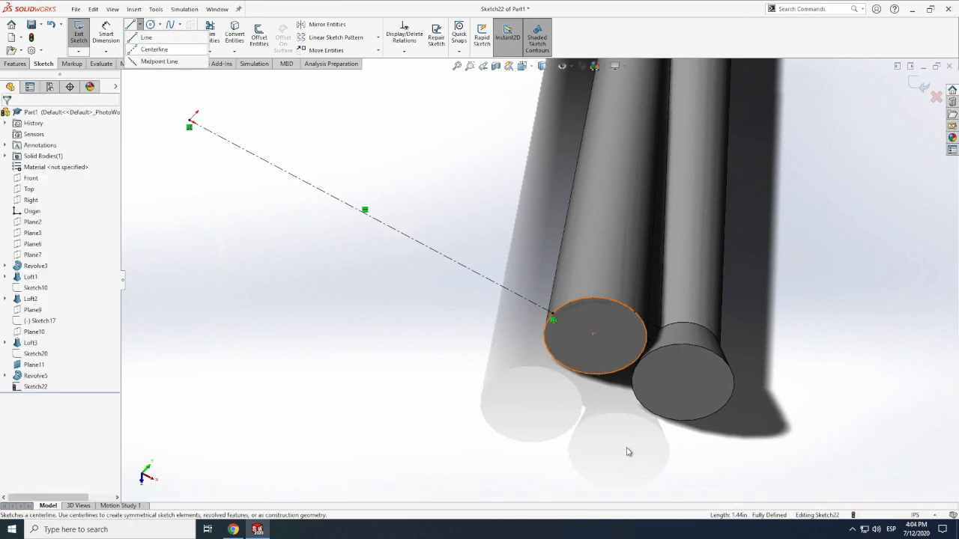
pyautogui.click(153, 47)
pyautogui.click(644, 354)
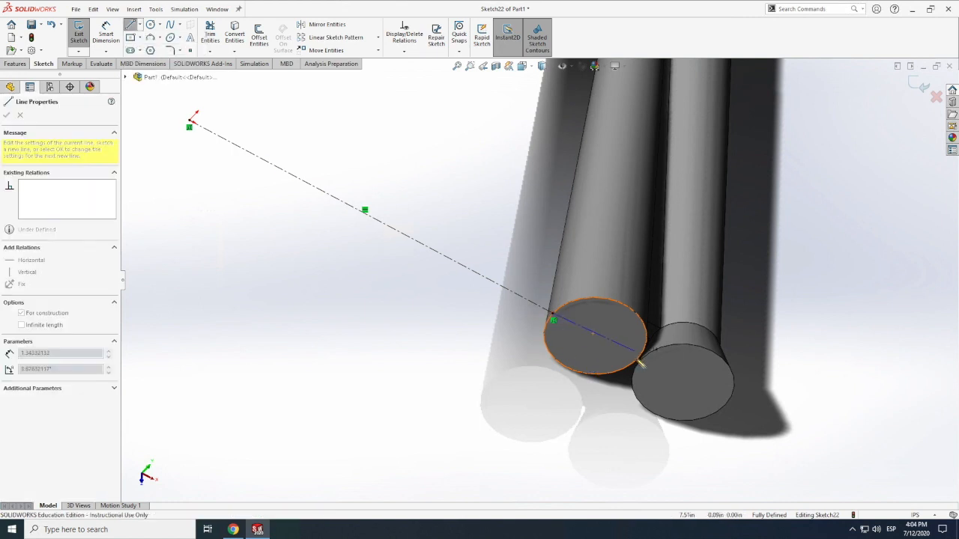
pyautogui.press('Escape')
# Step: Draw a vertical centerline from the midpoint of the circle's horizontal centerline to the circle's edge and close the sketch
pyautogui.click(140, 25)
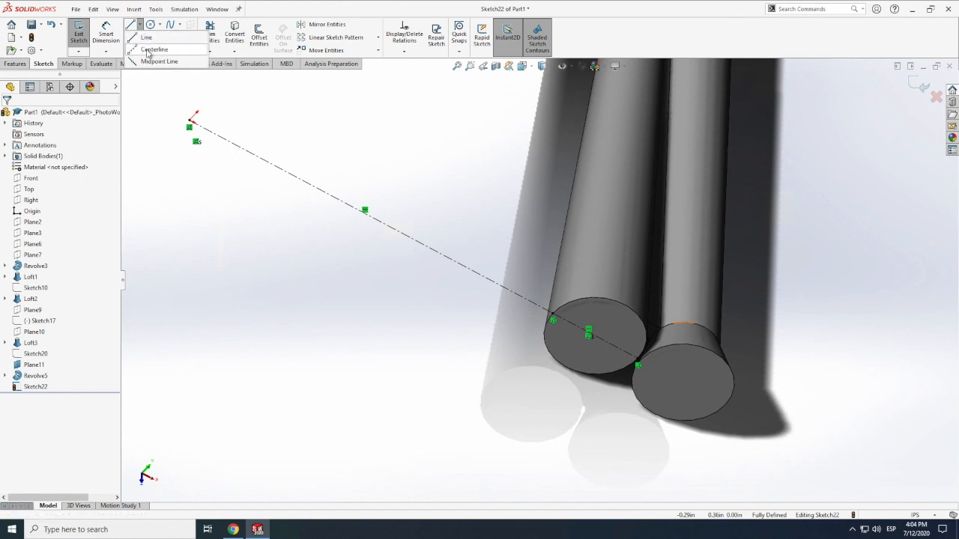
pyautogui.click(153, 48)
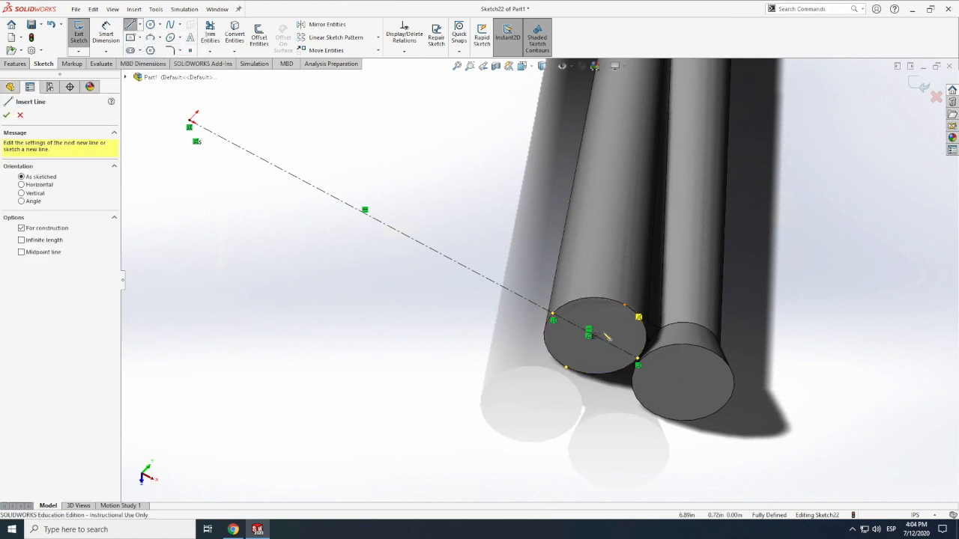
pyautogui.click(594, 335)
pyautogui.click(624, 305)
pyautogui.press('Escape')
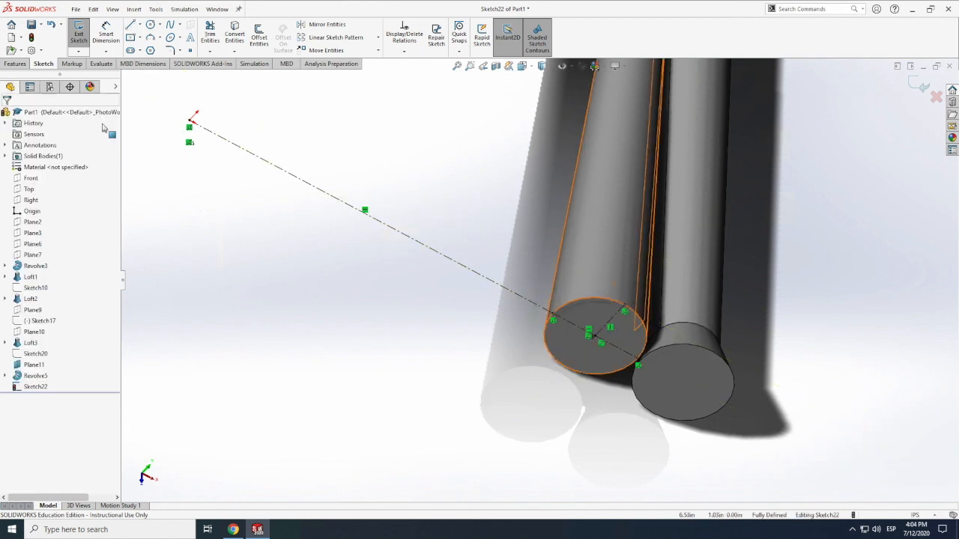
pyautogui.click(79, 34)
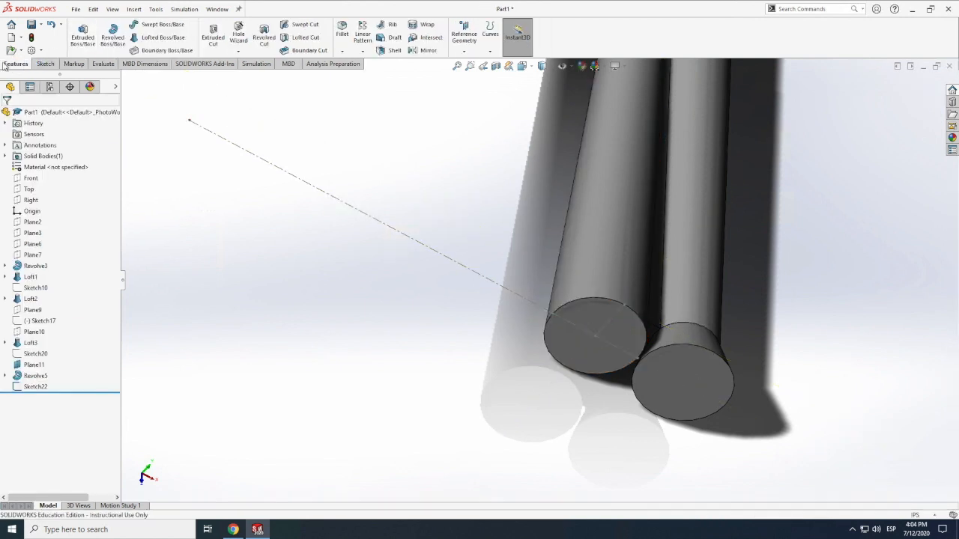
# Step: Create a reference plane through the centre point of the booster's bottom circle, perpendicular to the short vertical centerline
pyautogui.click(463, 34)
pyautogui.click(471, 65)
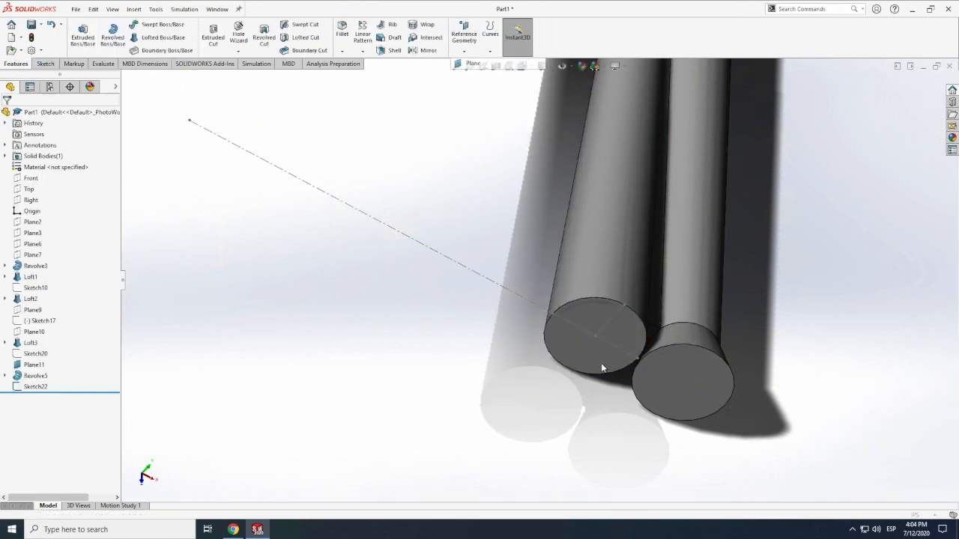
pyautogui.click(595, 338)
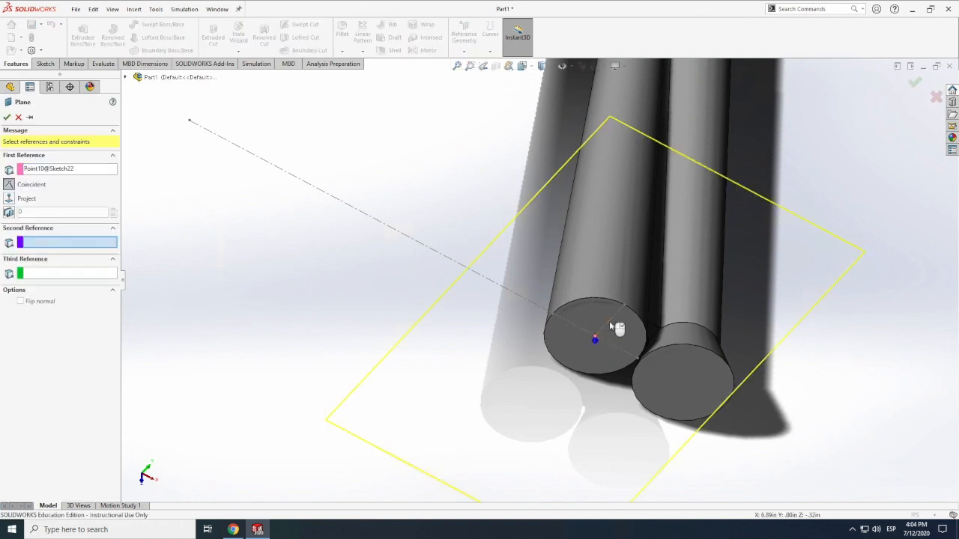
pyautogui.click(610, 321)
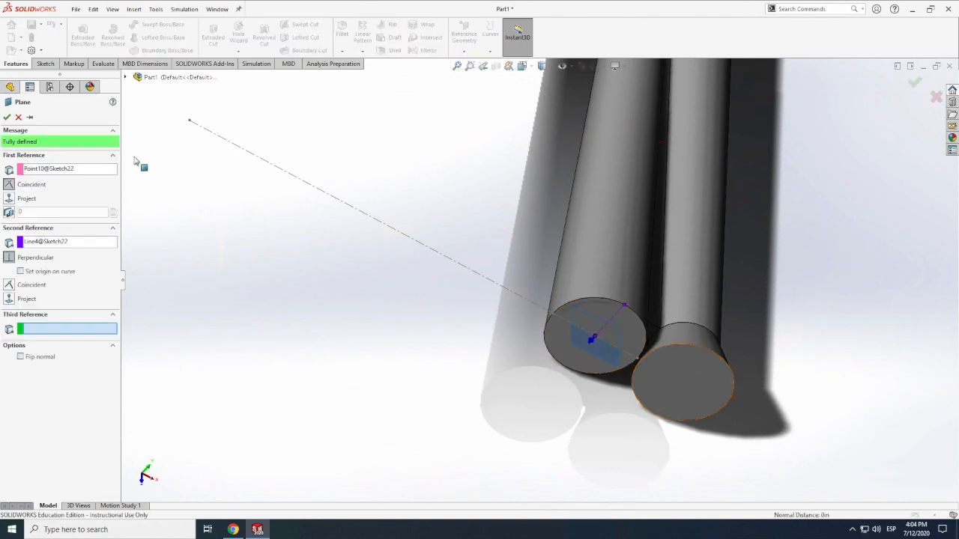
pyautogui.press('Return')
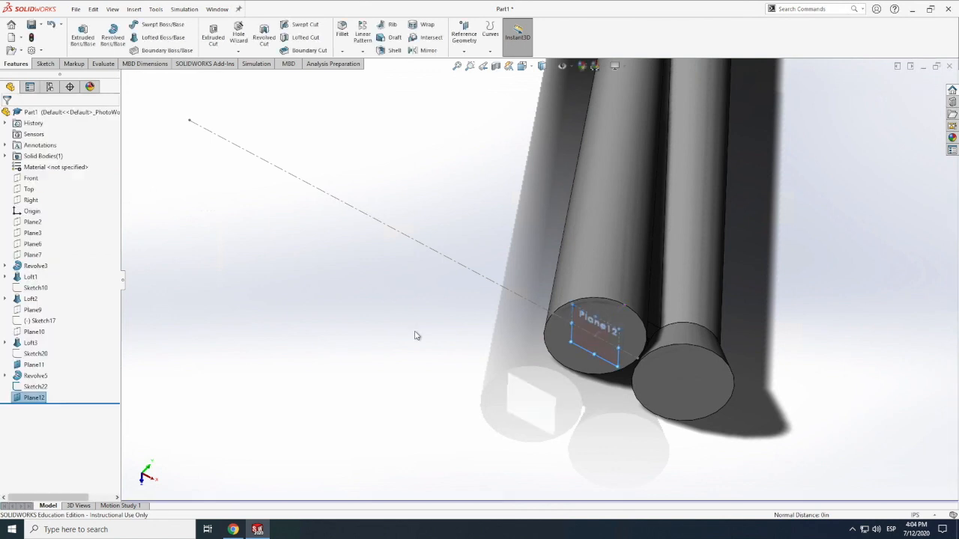
# Step: Start a sketch on the new plane at the centre of the booster's bottom face and begin a centerline
pyautogui.click(45, 65)
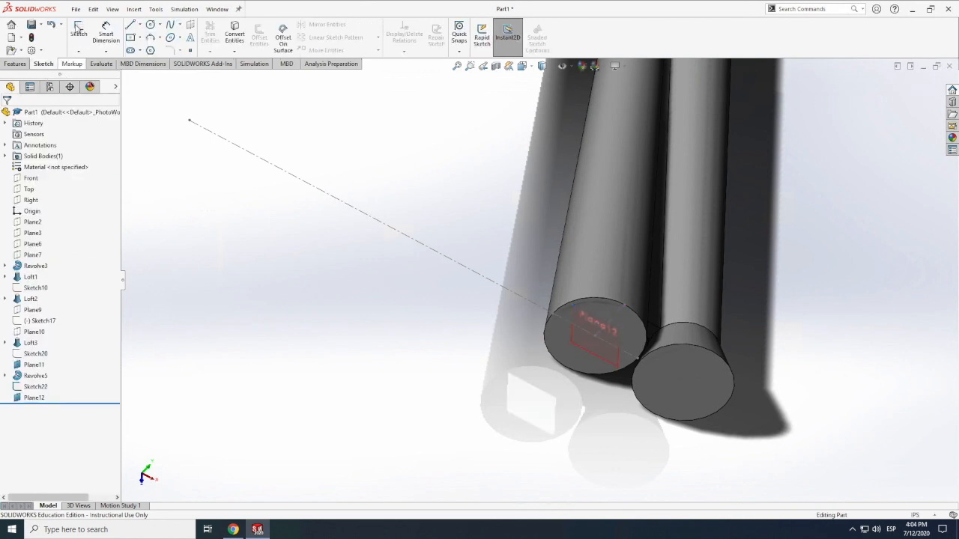
pyautogui.click(78, 30)
pyautogui.click(579, 345)
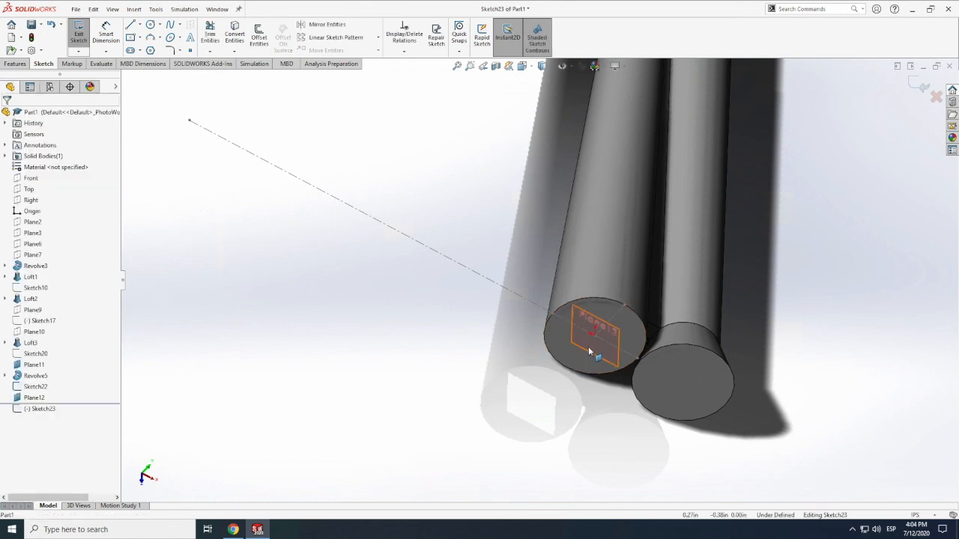
pyautogui.click(140, 24)
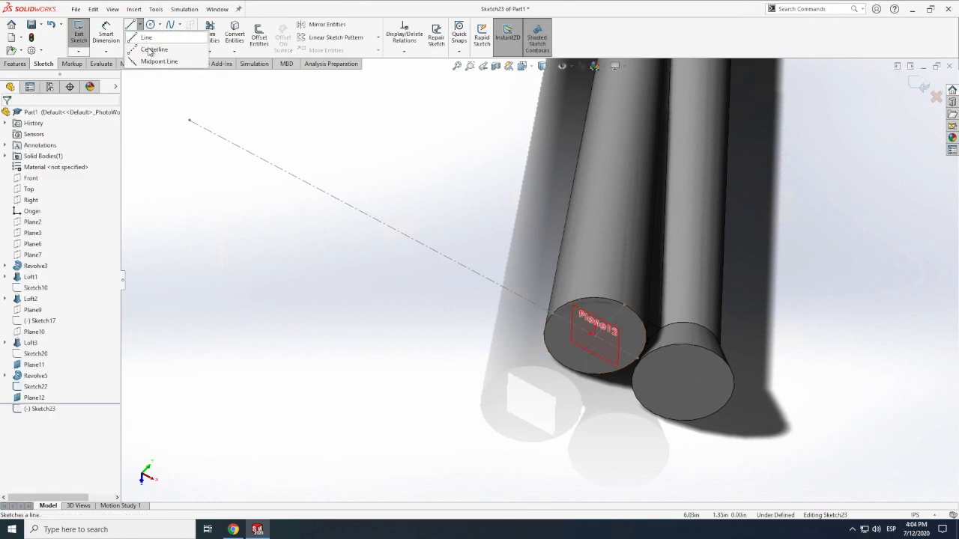
pyautogui.click(159, 50)
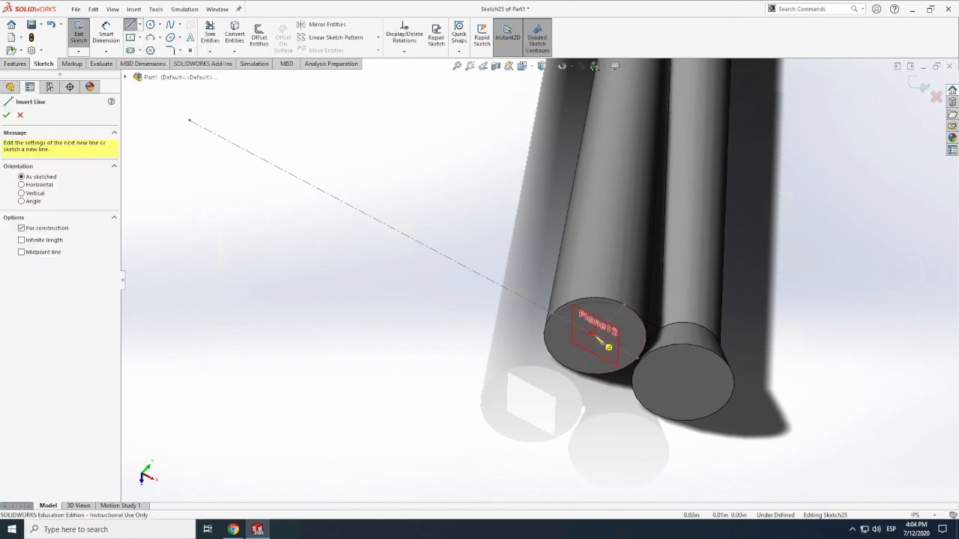
# Step: Sketch a construction line from the booster base's outer edge to its centre, and a solid line about 0.87 in outward from that edge
pyautogui.click(558, 318)
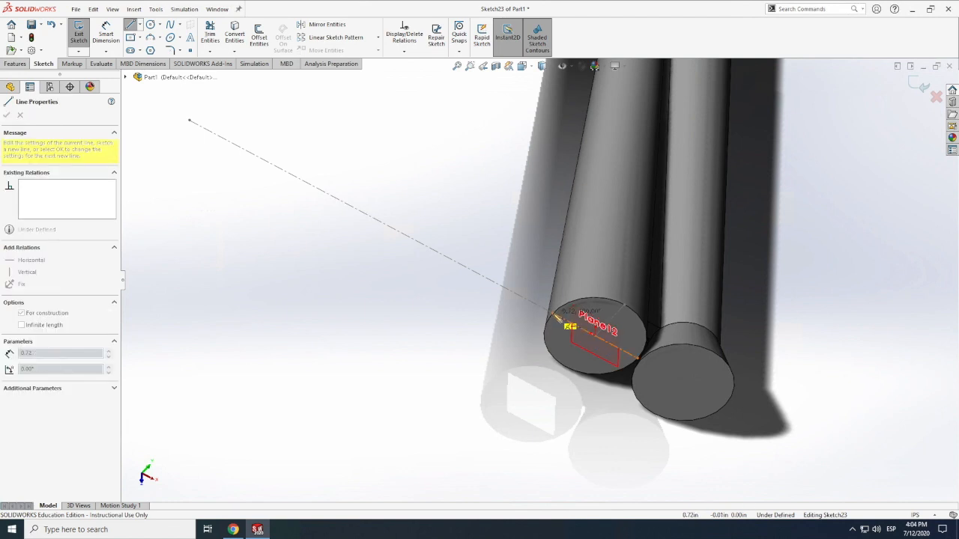
pyautogui.click(595, 343)
pyautogui.press('Escape')
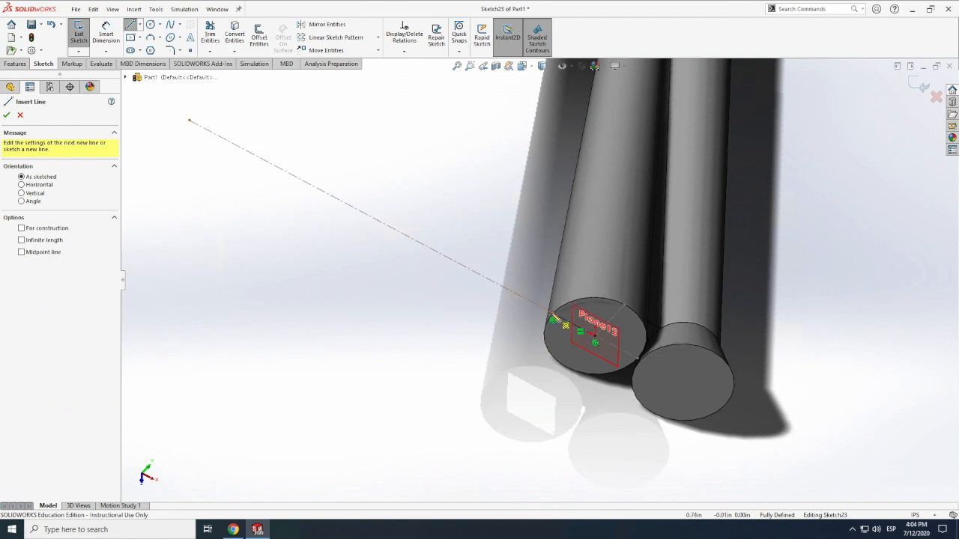
pyautogui.click(526, 304)
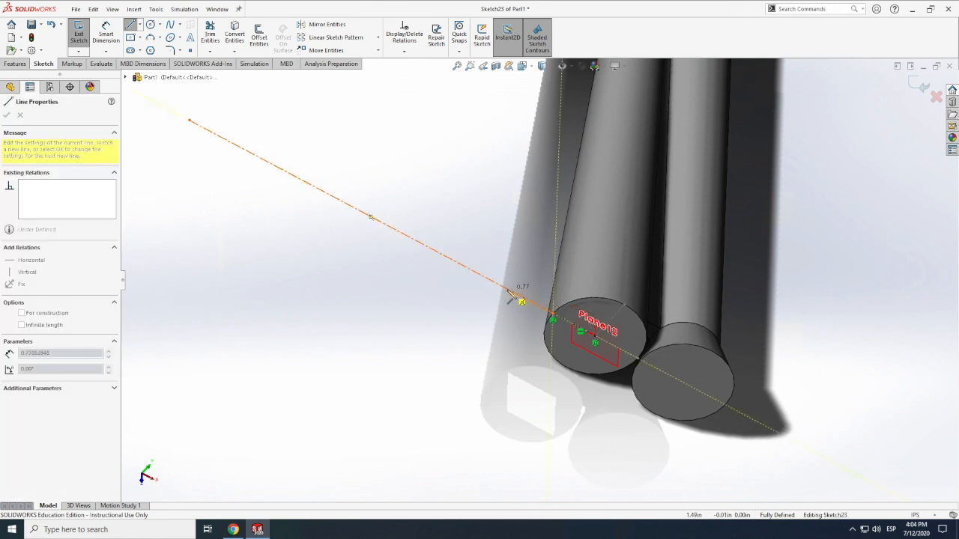
pyautogui.press('Escape')
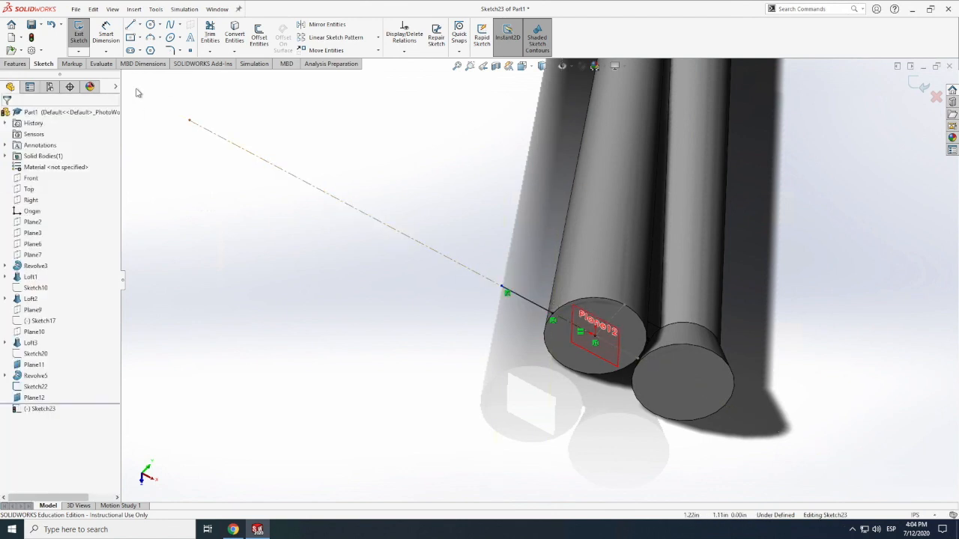
# Step: Dimension the solid line outside the booster to 0.75 in
pyautogui.click(107, 31)
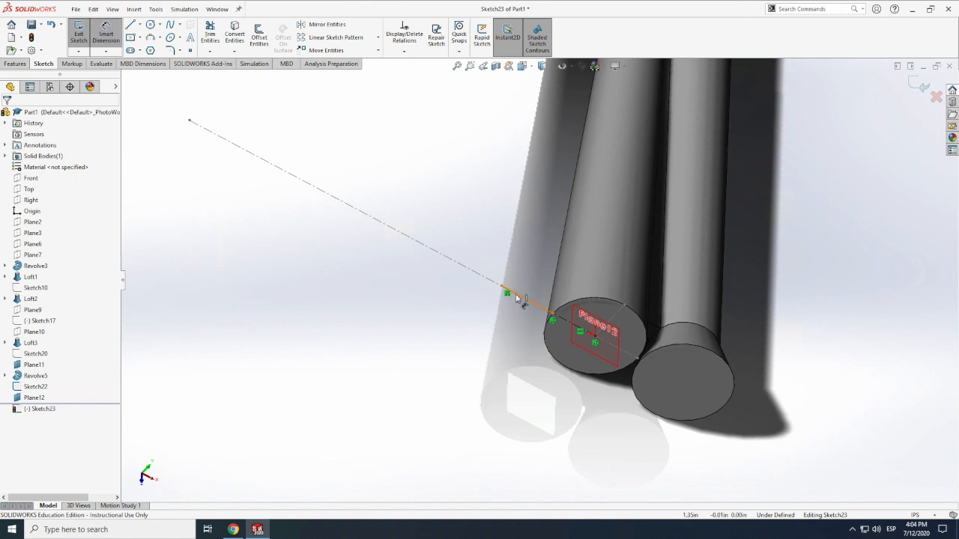
pyautogui.click(519, 298)
pyautogui.click(476, 324)
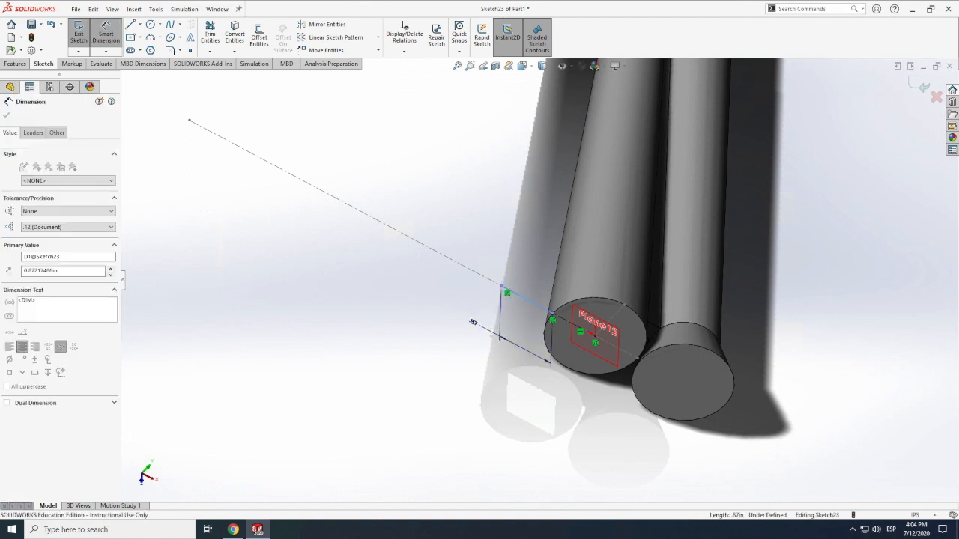
pyautogui.write('1.5')
pyautogui.press('Return')
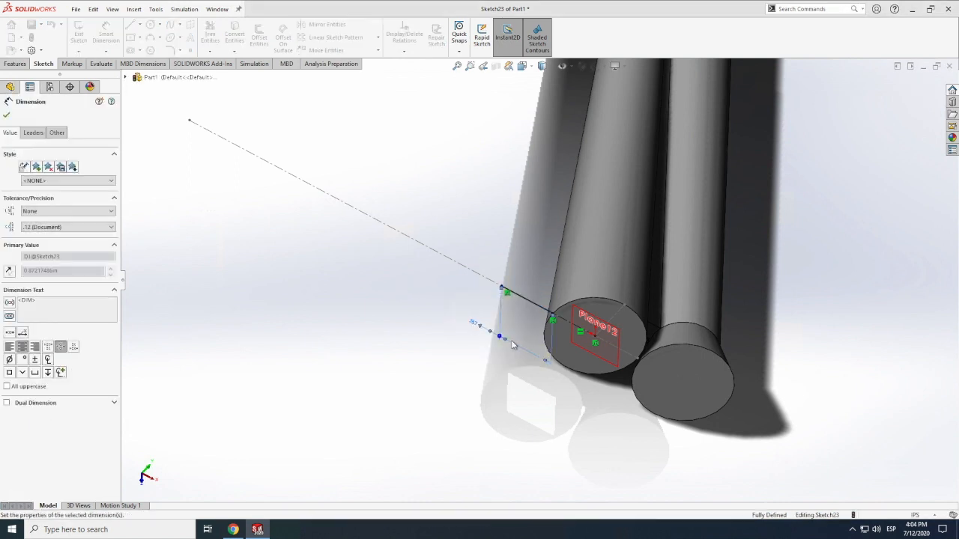
# Step: Sketch a horizontal construction line about 0.13 in inward from the booster's edge, and a vertical one about 0.67 in up from its end
pyautogui.click(113, 9)
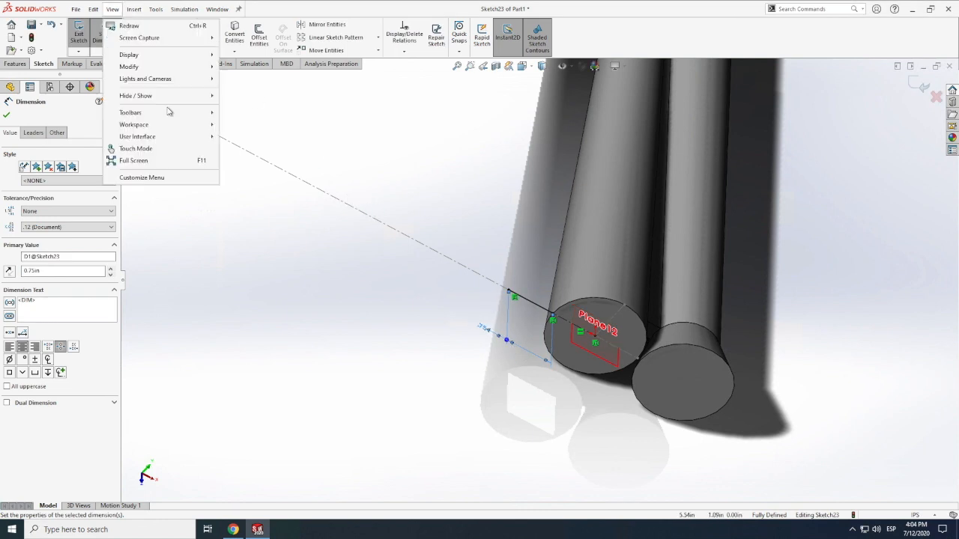
pyautogui.moveTo(142, 69)
pyautogui.click(242, 127)
pyautogui.moveTo(554, 307)
pyautogui.mouseDown()
pyautogui.moveTo(607, 331)
pyautogui.moveTo(574, 349)
pyautogui.moveTo(557, 289)
pyautogui.mouseUp()
pyautogui.scroll(-3, 519, 295)
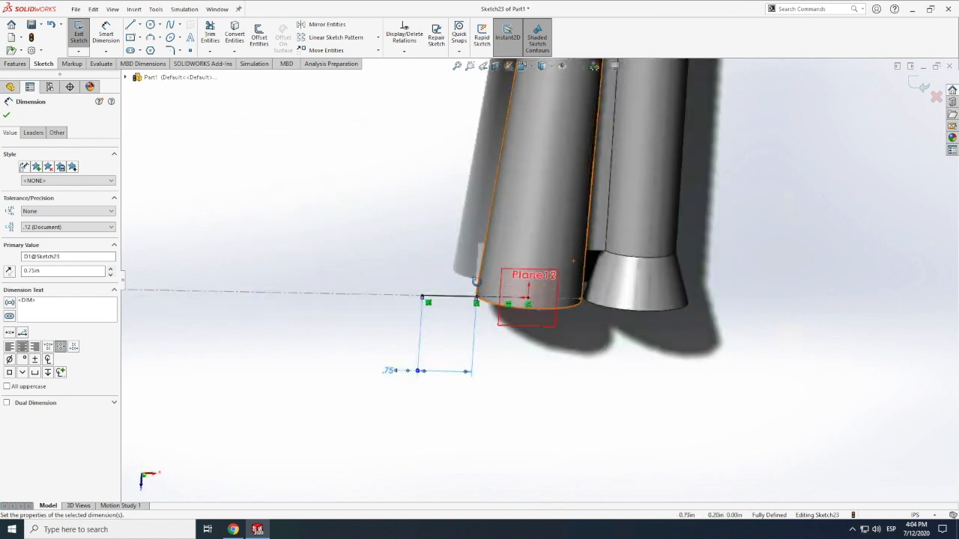
pyautogui.scroll(-3, 478, 284)
pyautogui.scroll(-1, 472, 278)
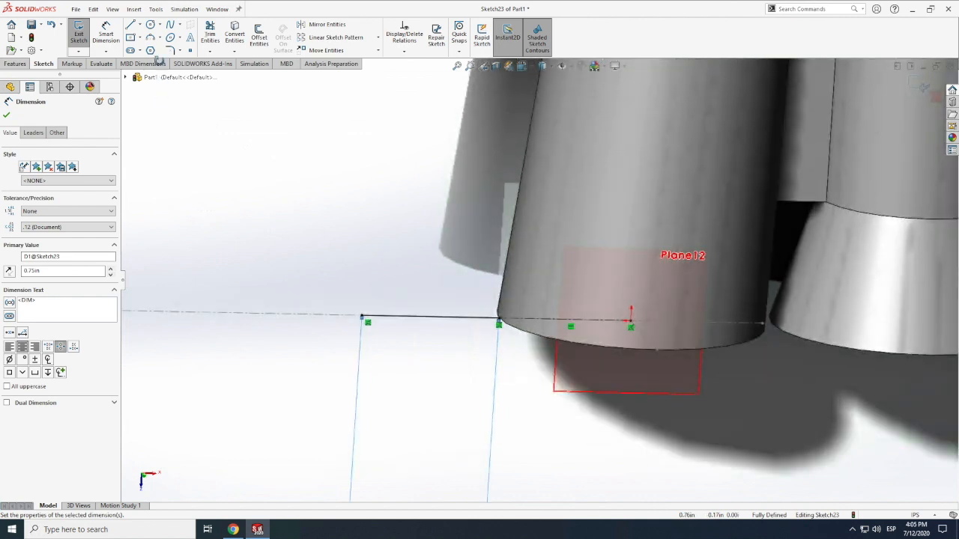
pyautogui.click(141, 25)
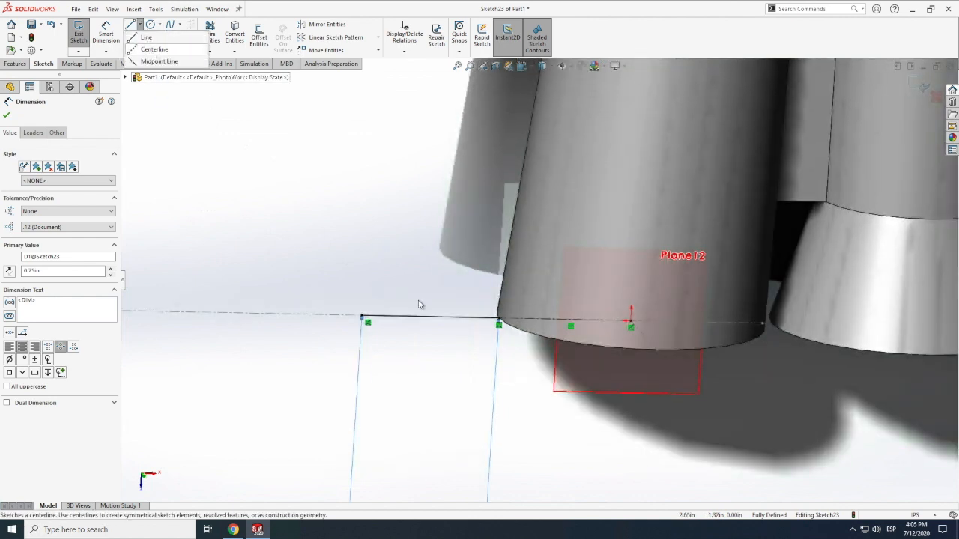
pyautogui.click(150, 46)
pyautogui.click(500, 320)
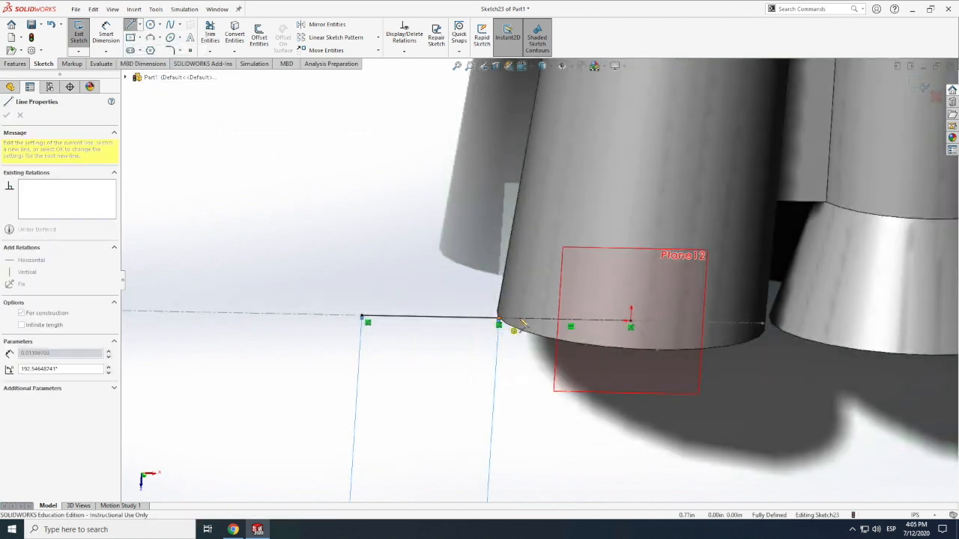
pyautogui.click(522, 315)
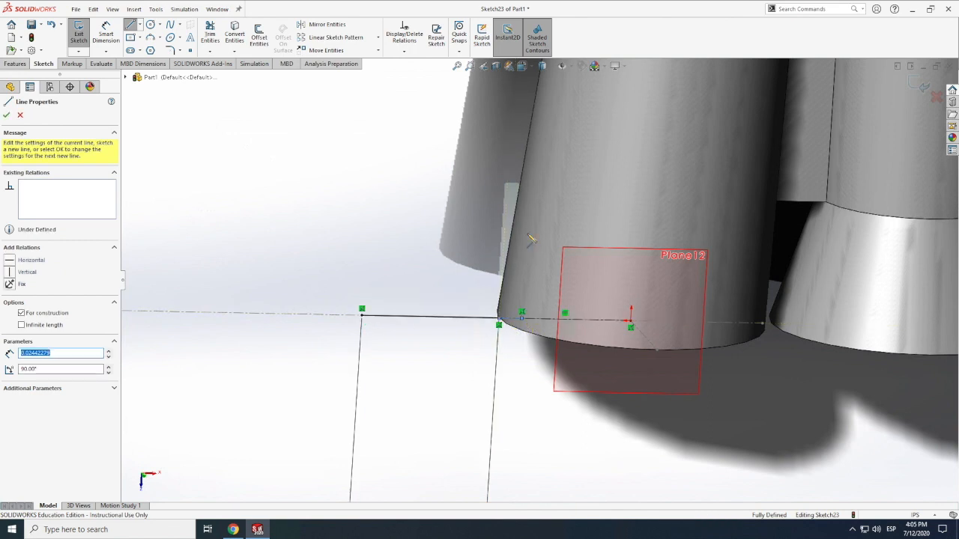
pyautogui.click(530, 198)
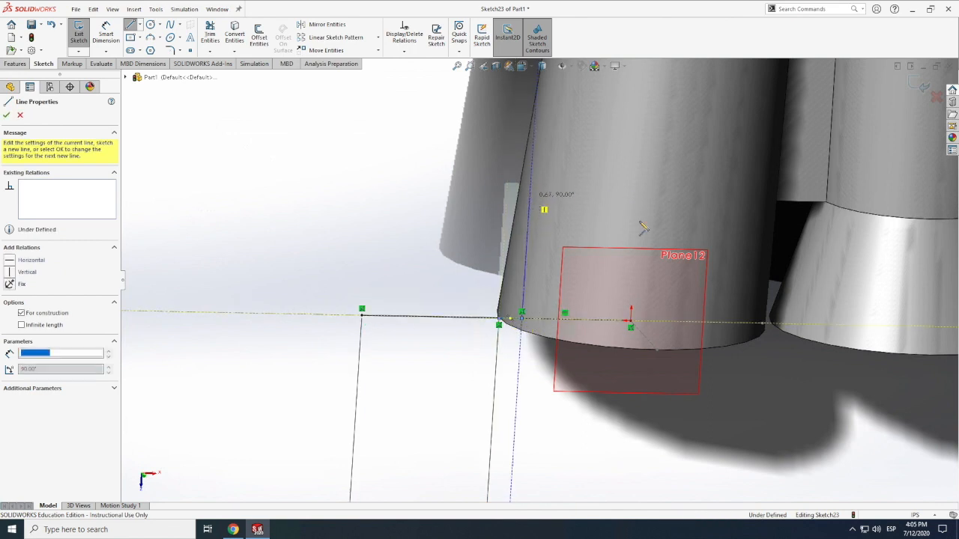
pyautogui.press('Escape')
pyautogui.press('Escape')
# Step: Dimension the vertical construction line to 0.30 in
pyautogui.click(107, 42)
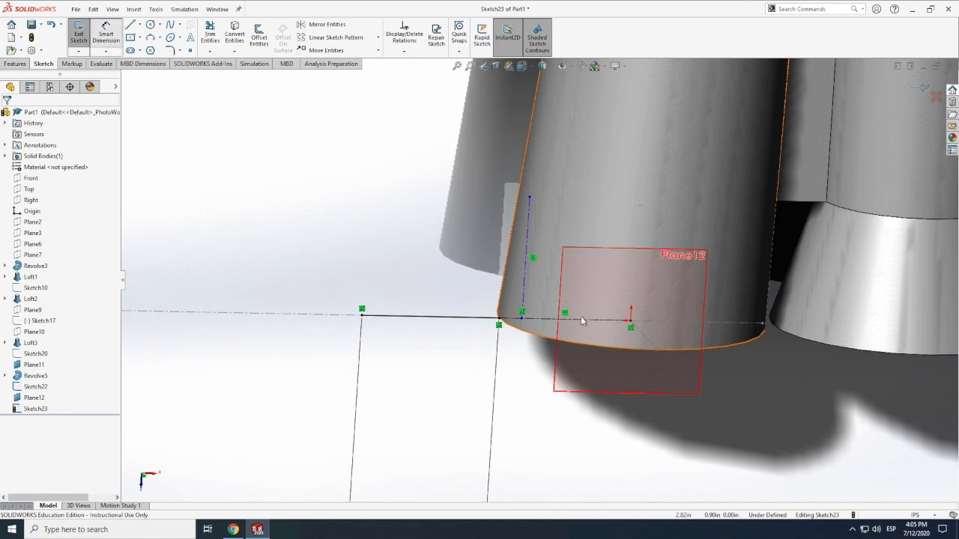
pyautogui.click(529, 277)
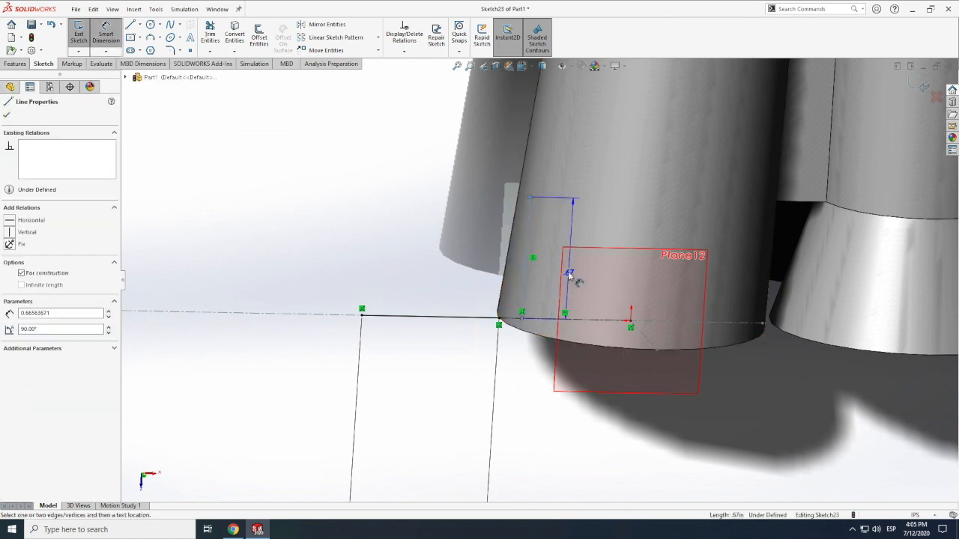
pyautogui.click(571, 276)
pyautogui.write('.5')
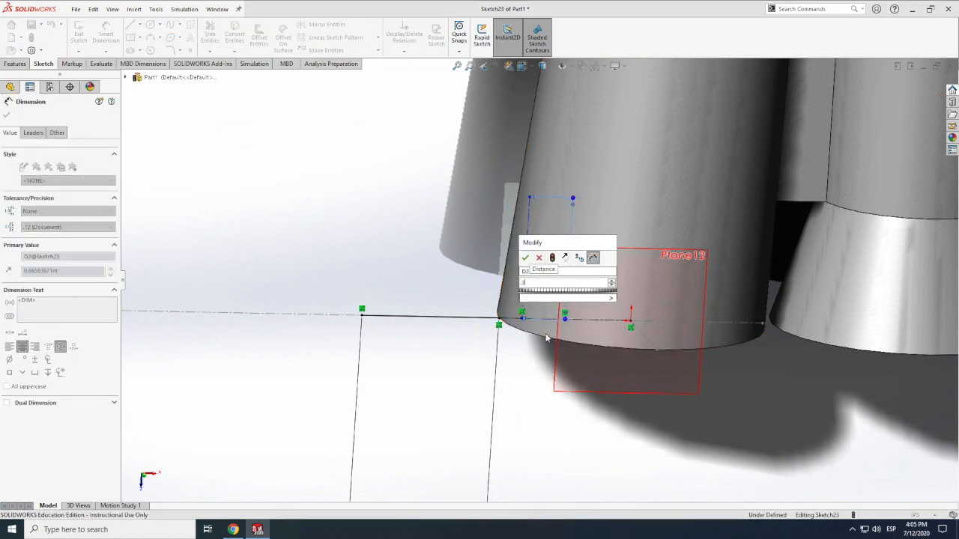
pyautogui.press('Return')
pyautogui.click(524, 321)
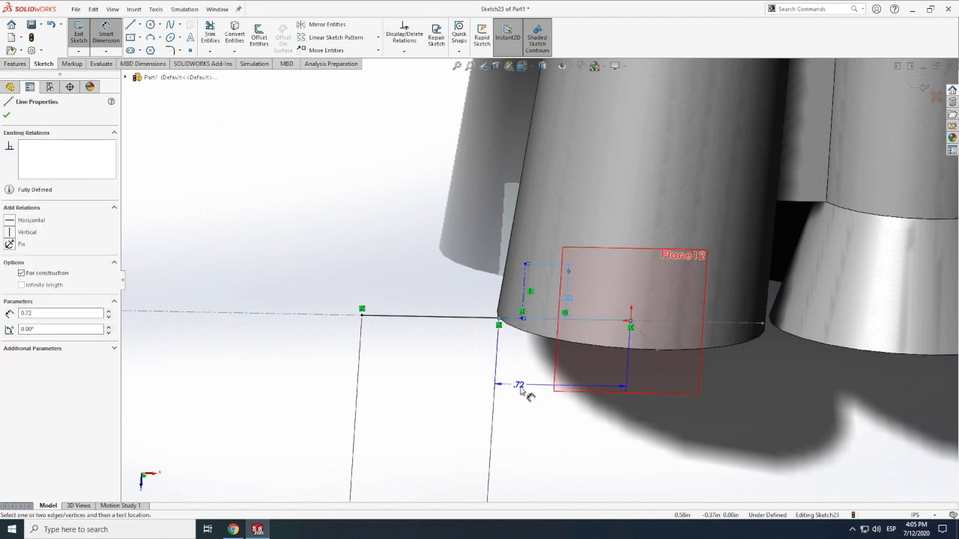
pyautogui.click(526, 394)
pyautogui.click(555, 324)
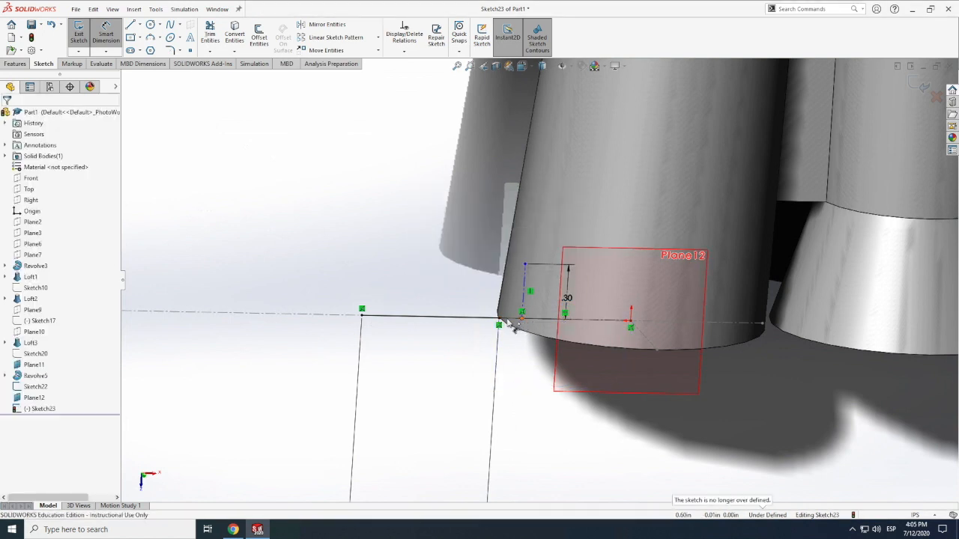
# Step: Set the horizontal distance between the booster's edge point and the foot of the vertical construction line to 0.1 in
pyautogui.click(509, 325)
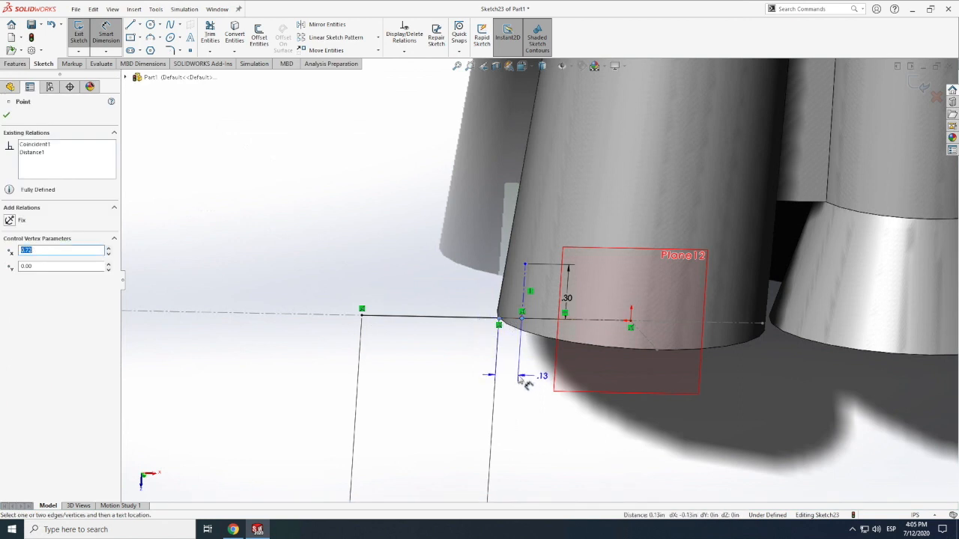
pyautogui.click(524, 382)
pyautogui.write('.1')
pyautogui.press('Return')
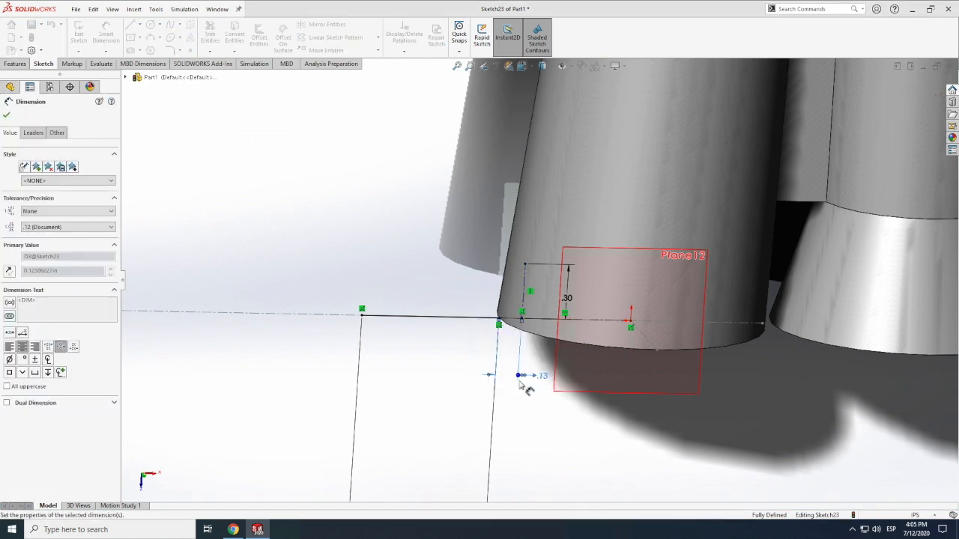
# Step: Close the triangular fin profile with a solid sloped line to the outer endpoint and solid lines over the short base and vertical construction segments
pyautogui.click(131, 25)
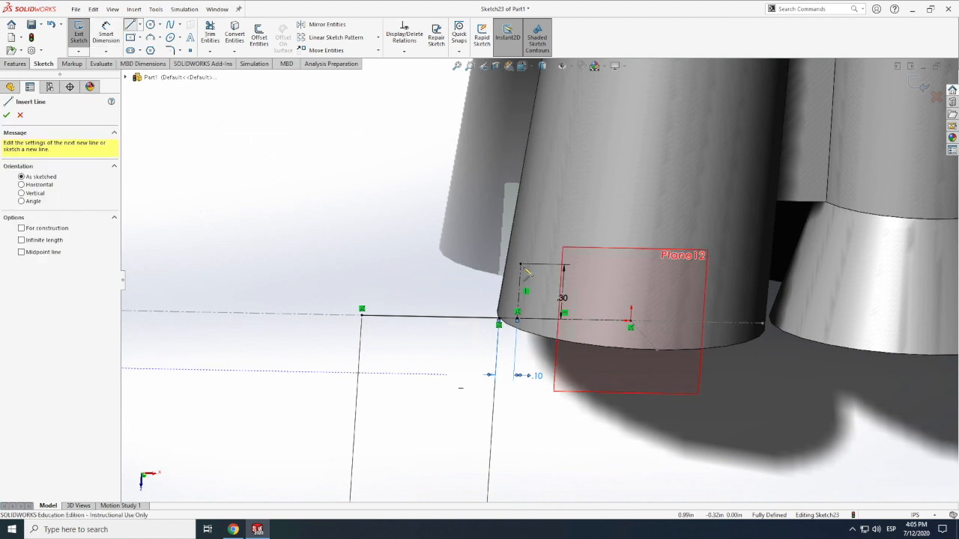
pyautogui.click(521, 264)
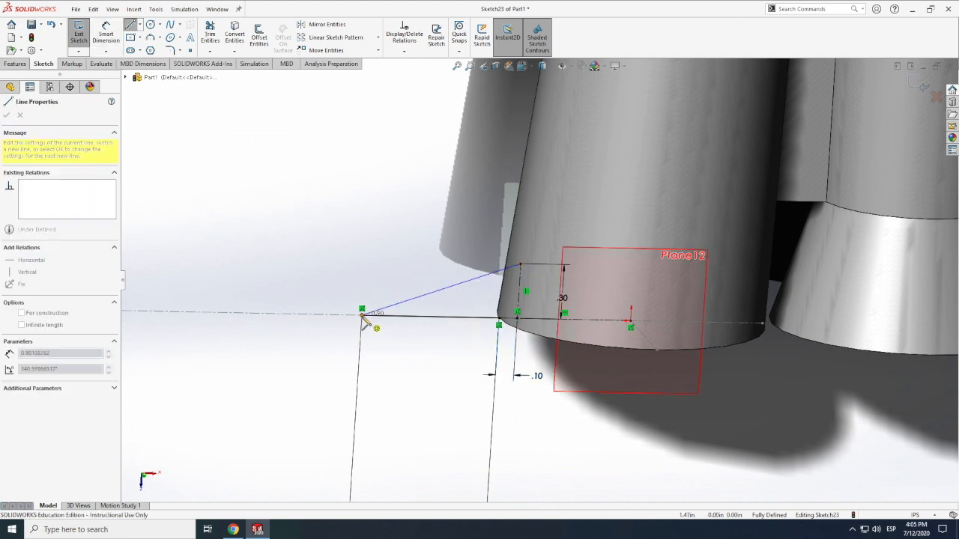
pyautogui.click(362, 315)
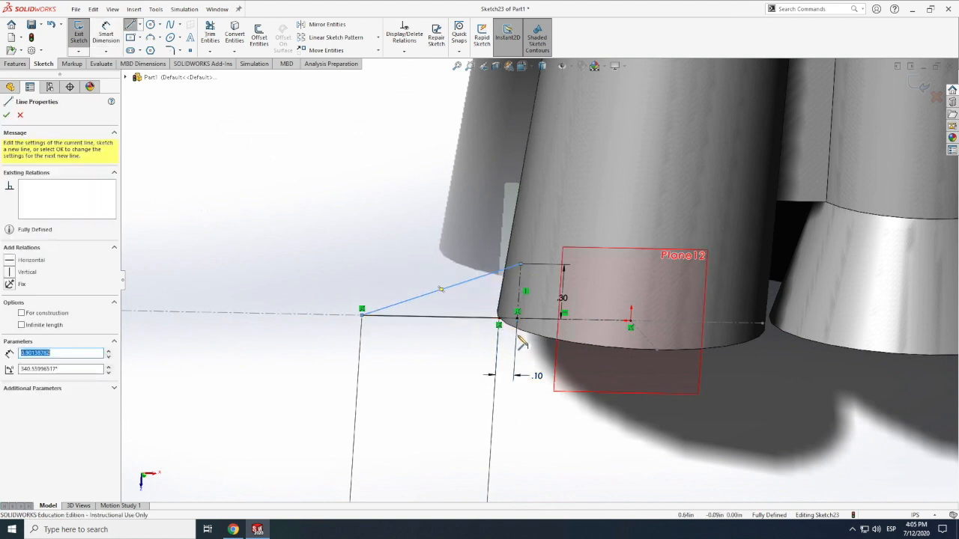
pyautogui.click(499, 319)
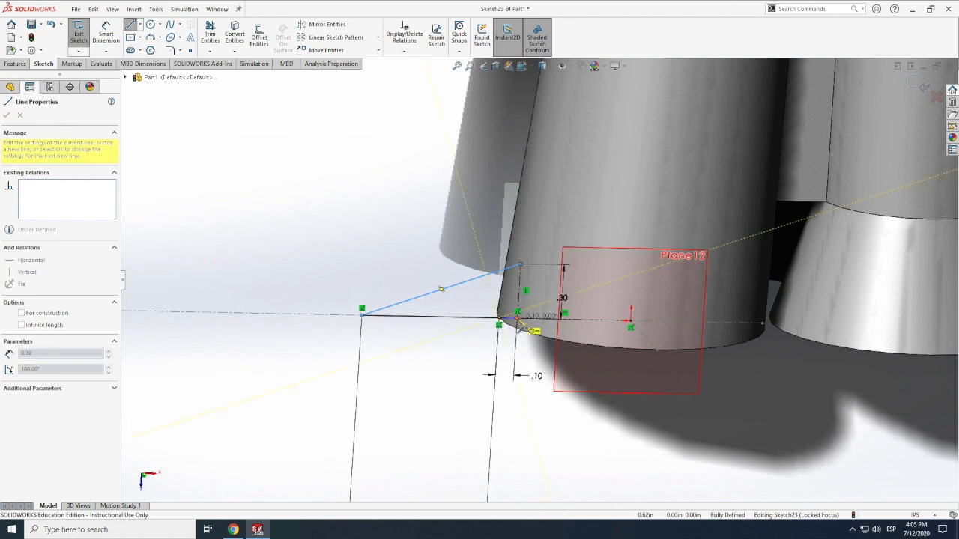
pyautogui.click(517, 318)
pyautogui.click(521, 264)
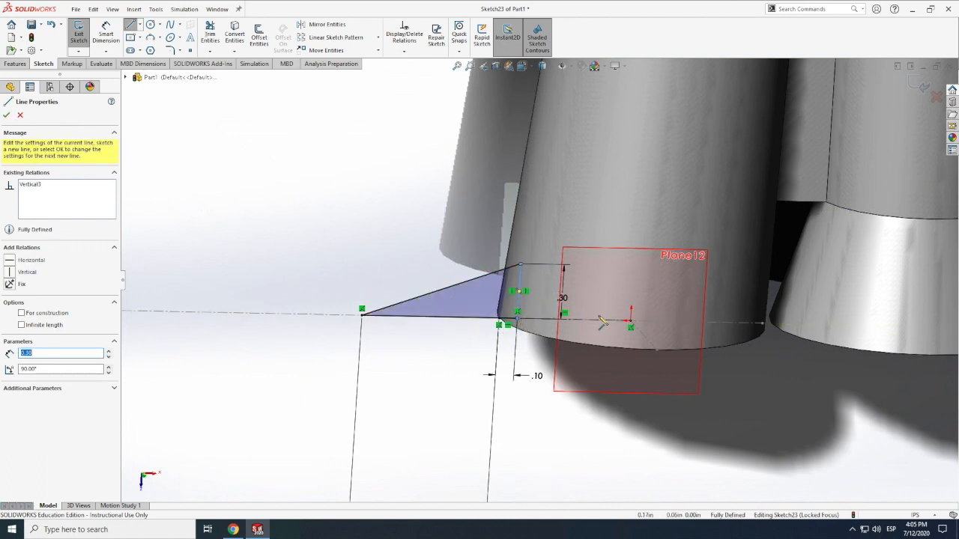
pyautogui.press('Escape')
# Step: Extrude the triangular fin profile as a blind boss, 0.05 in in each of the two directions
pyautogui.click(21, 65)
pyautogui.click(83, 33)
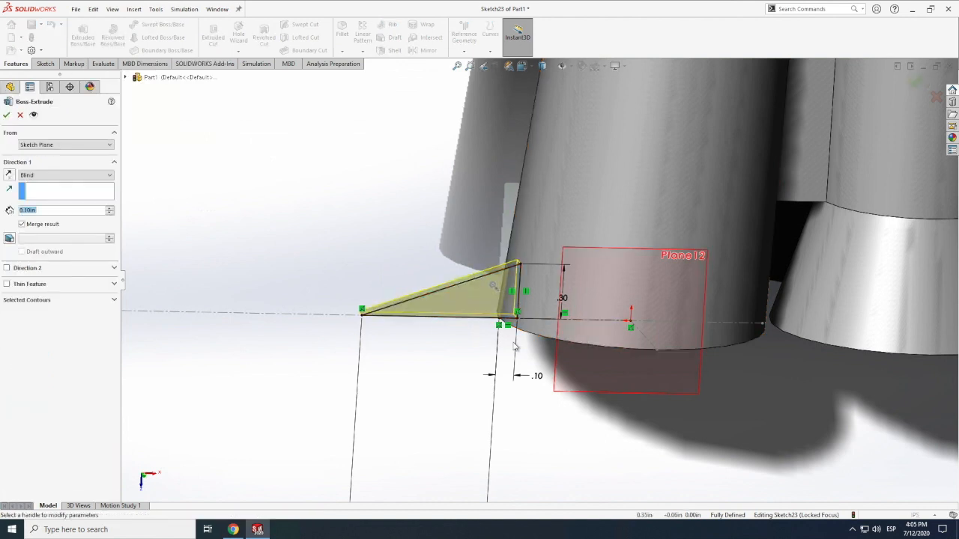
pyautogui.write('0.')
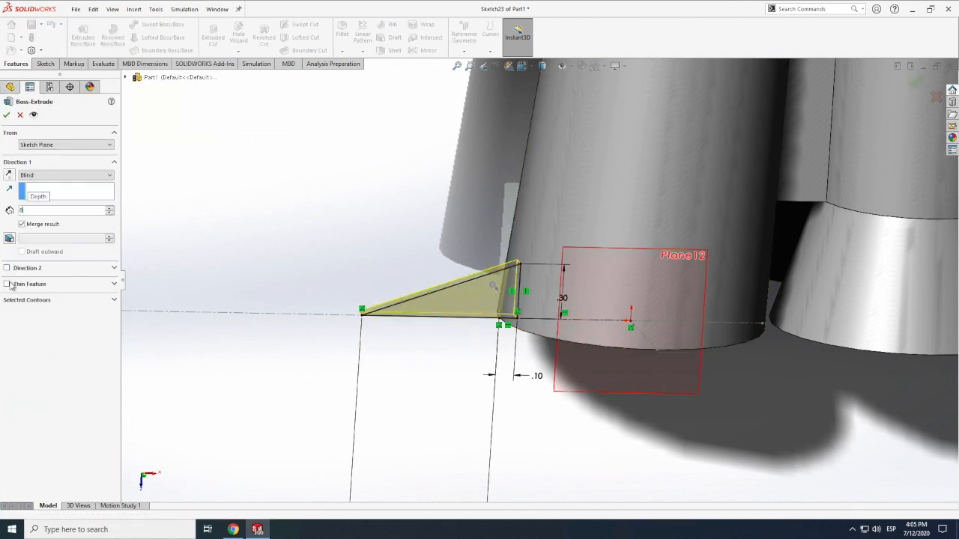
pyautogui.write('0')
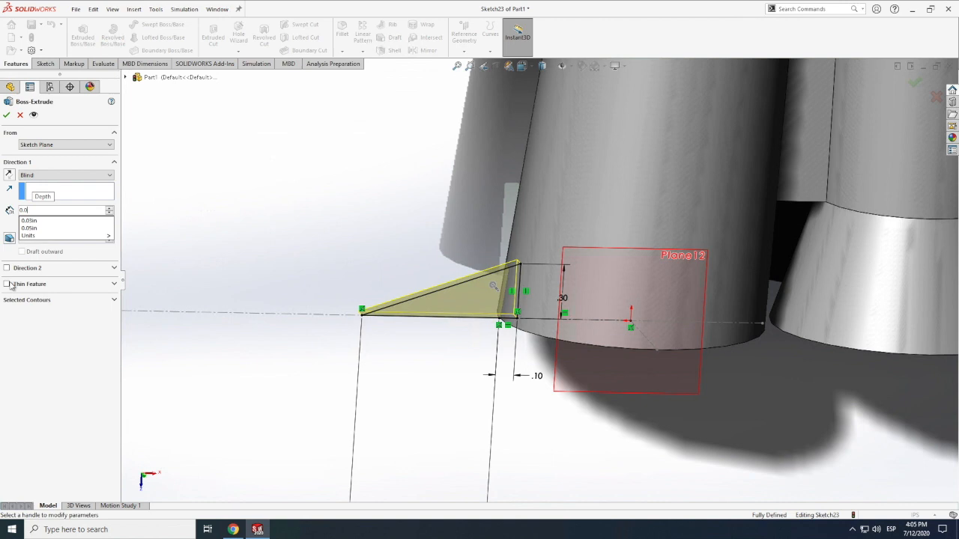
pyautogui.write('5')
pyautogui.press('Return')
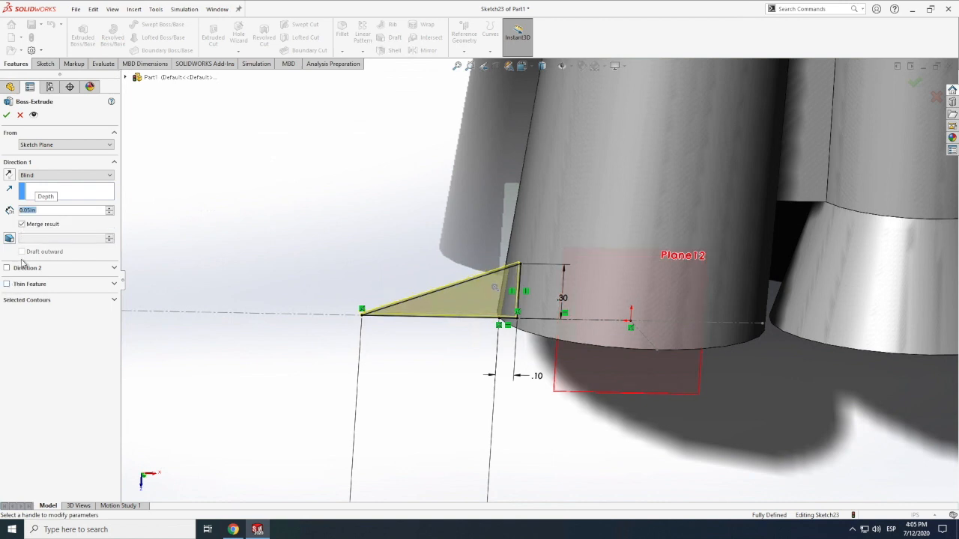
pyautogui.click(7, 268)
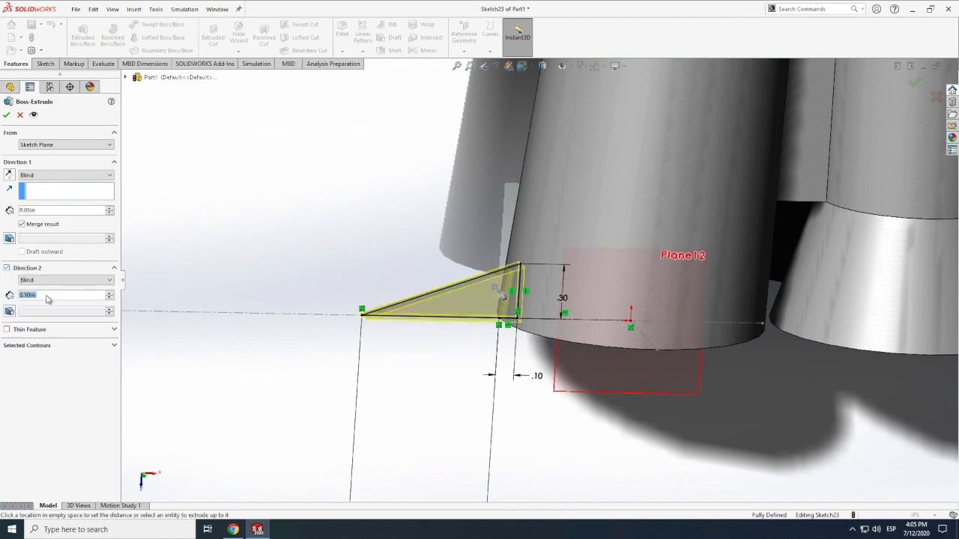
pyautogui.write('0.05')
pyautogui.press('Return')
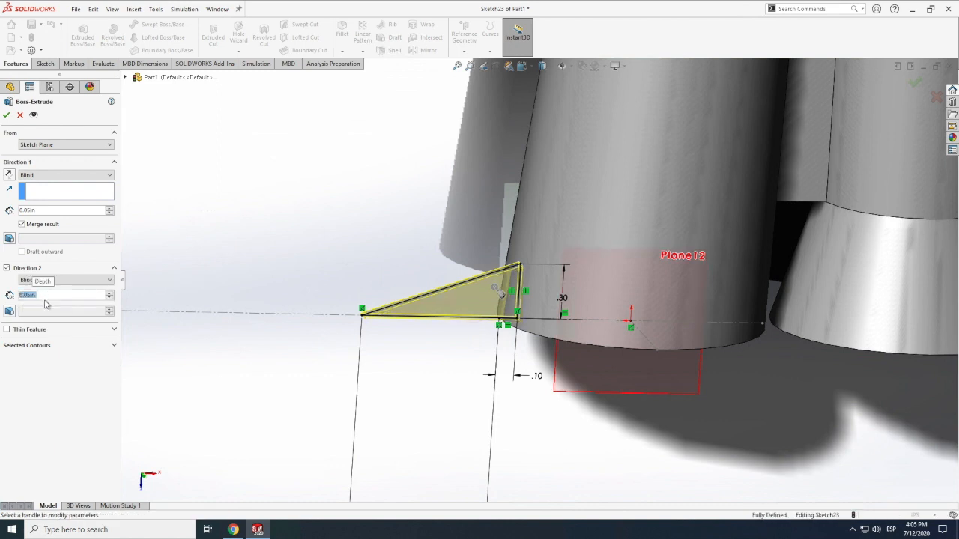
pyautogui.click(7, 115)
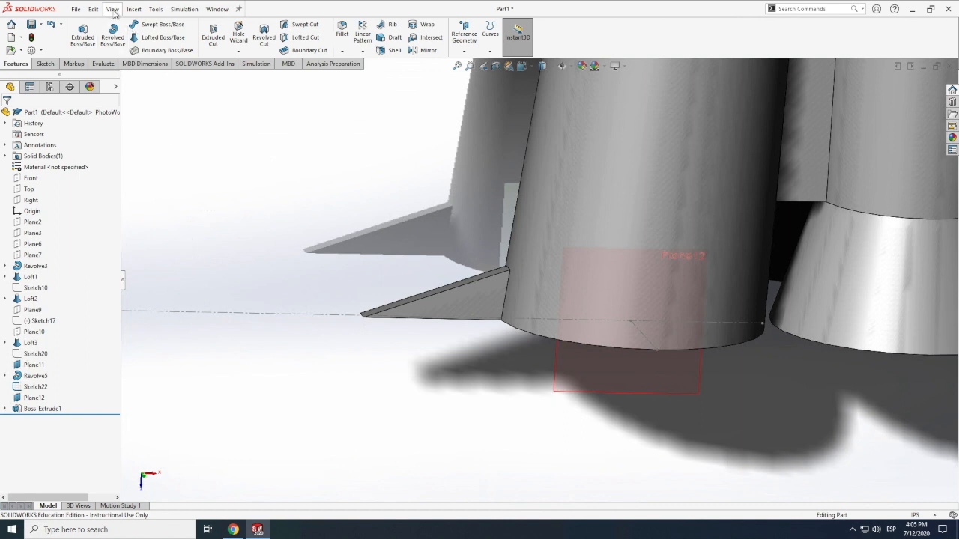
# Step: Examine the new fin at the booster's base and the rocket as a whole
pyautogui.click(113, 9)
pyautogui.moveTo(137, 71)
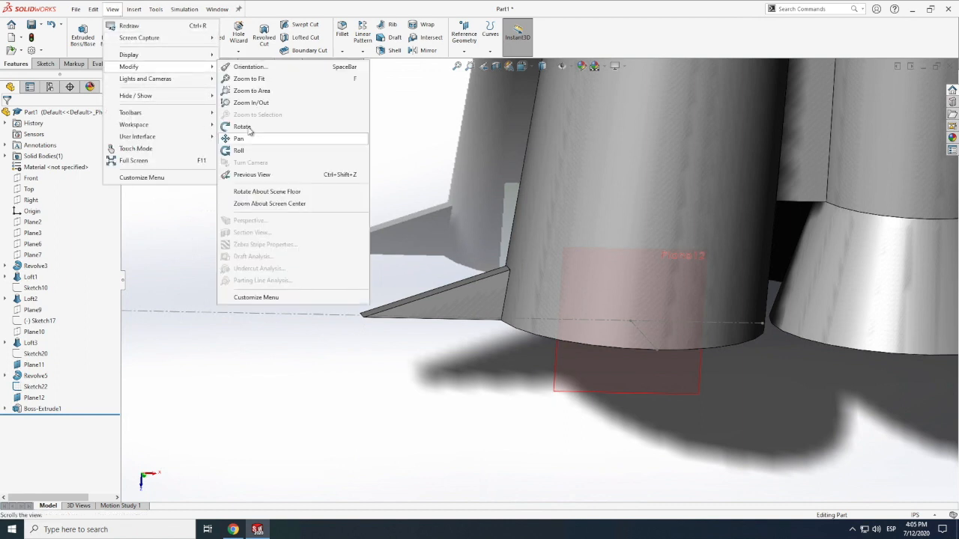
pyautogui.click(242, 127)
pyautogui.moveTo(433, 258)
pyautogui.mouseDown()
pyautogui.moveTo(430, 269)
pyautogui.moveTo(432, 261)
pyautogui.mouseUp()
pyautogui.scroll(-2, 432, 261)
pyautogui.scroll(12, 432, 262)
pyautogui.scroll(3, 432, 261)
pyautogui.scroll(-3, 551, 247)
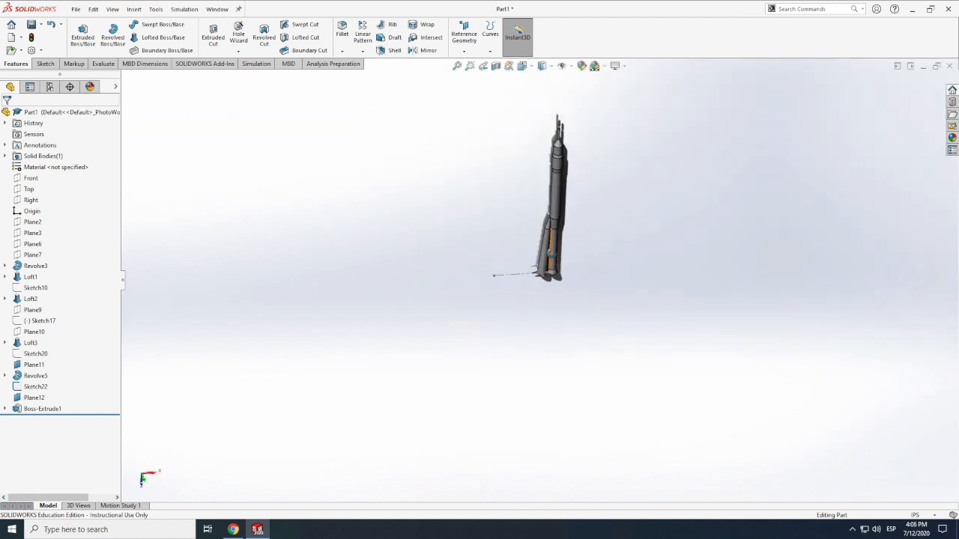
# Step: Hide the construction line sketch (Sketch22) and the reference plane Plane12 at the booster's base
pyautogui.scroll(-3, 549, 250)
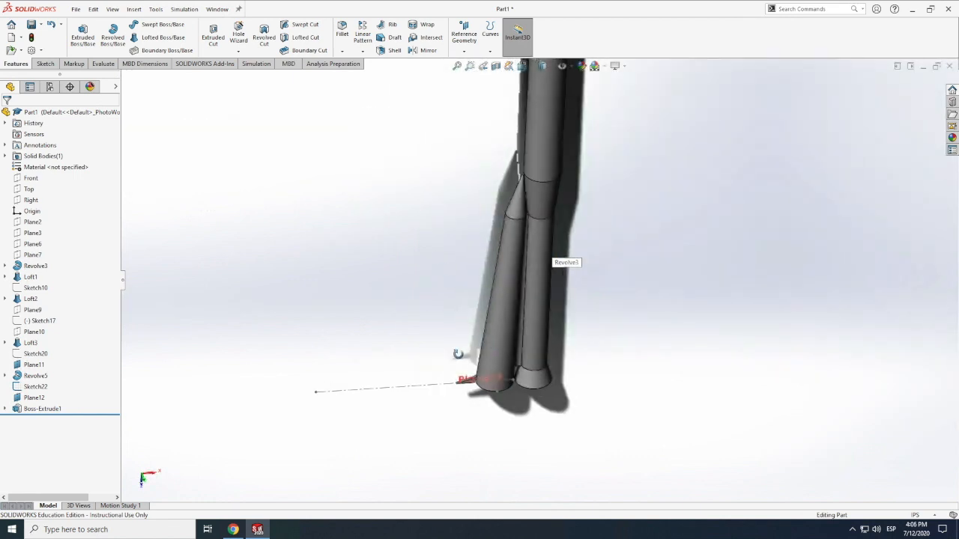
pyautogui.click(403, 390)
pyautogui.scroll(3, 403, 391)
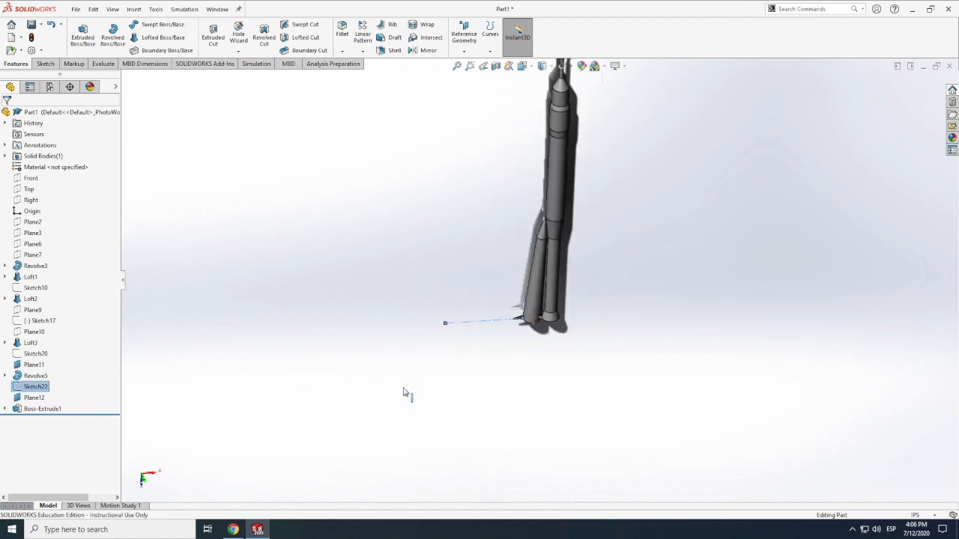
pyautogui.rightClick(475, 325)
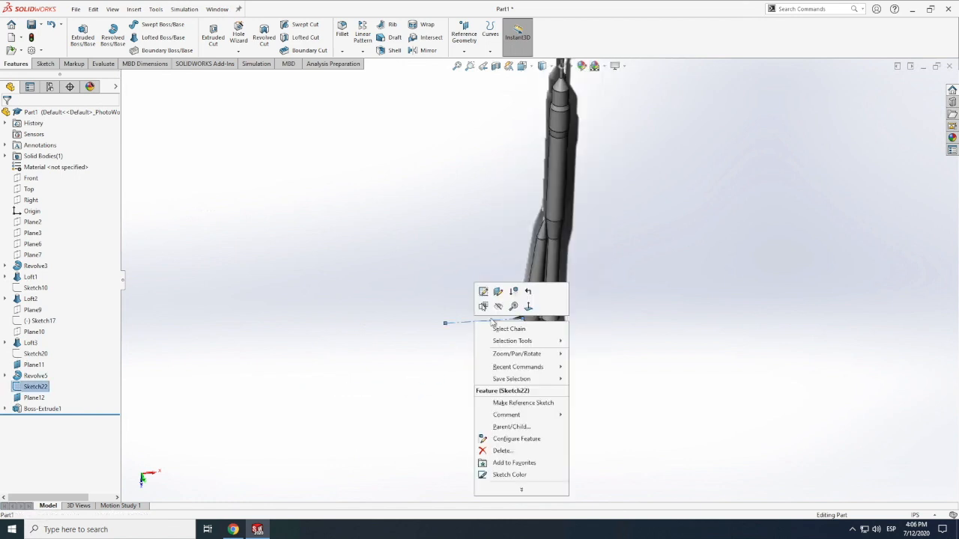
pyautogui.click(498, 307)
pyautogui.scroll(-2, 575, 275)
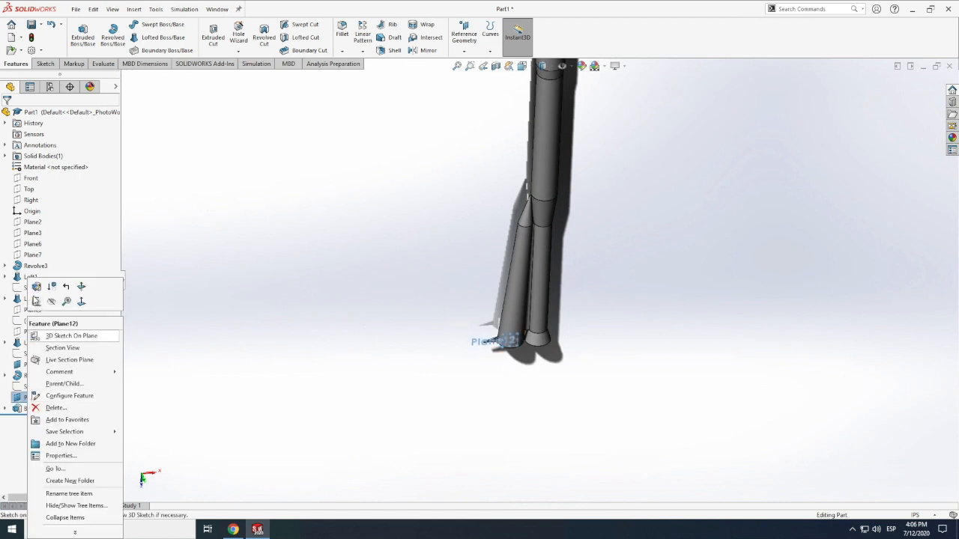
pyautogui.click(52, 301)
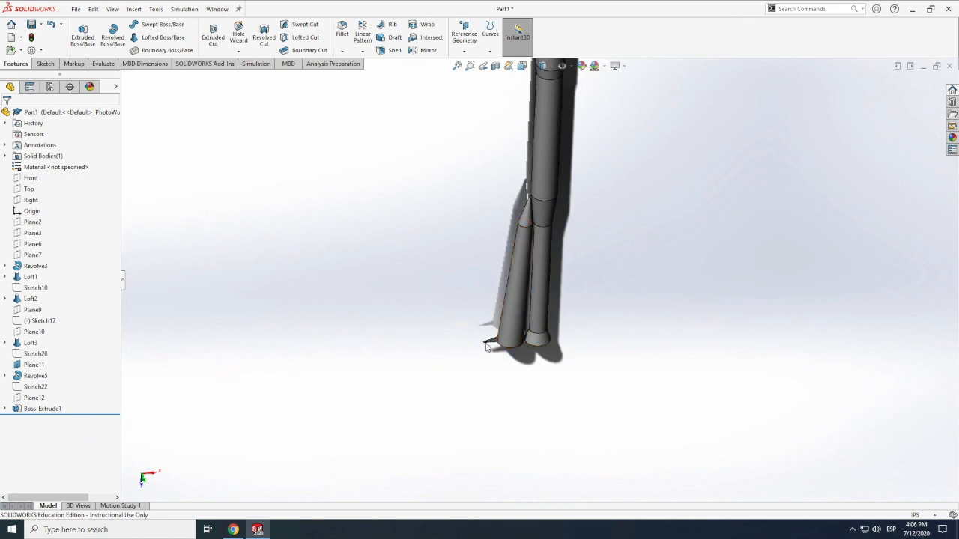
# Step: Set up a fillet on the two long sloped edges of the booster fin with a radius of 0.01 in
pyautogui.moveTo(584, 327); pyautogui.dragTo(537, 350, button='middle')
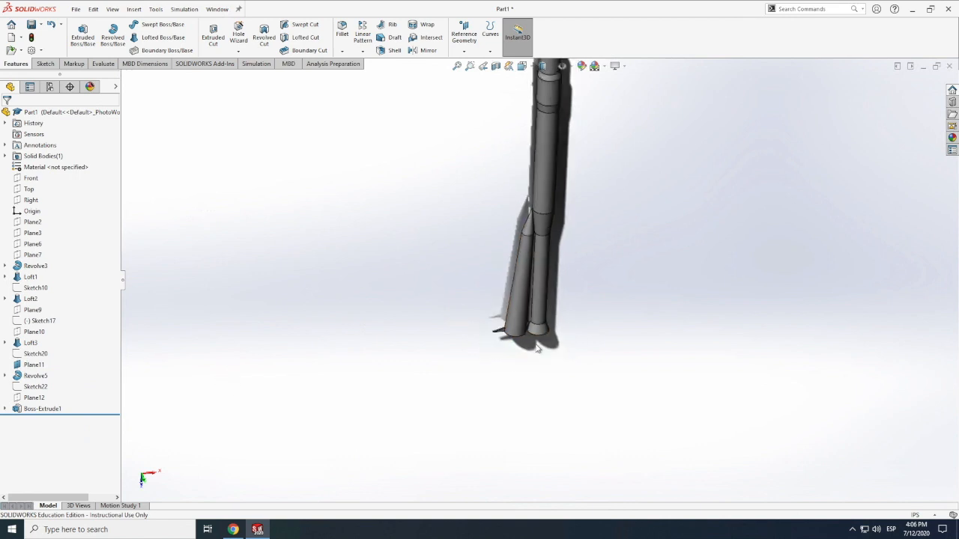
pyautogui.scroll(-3, 514, 330)
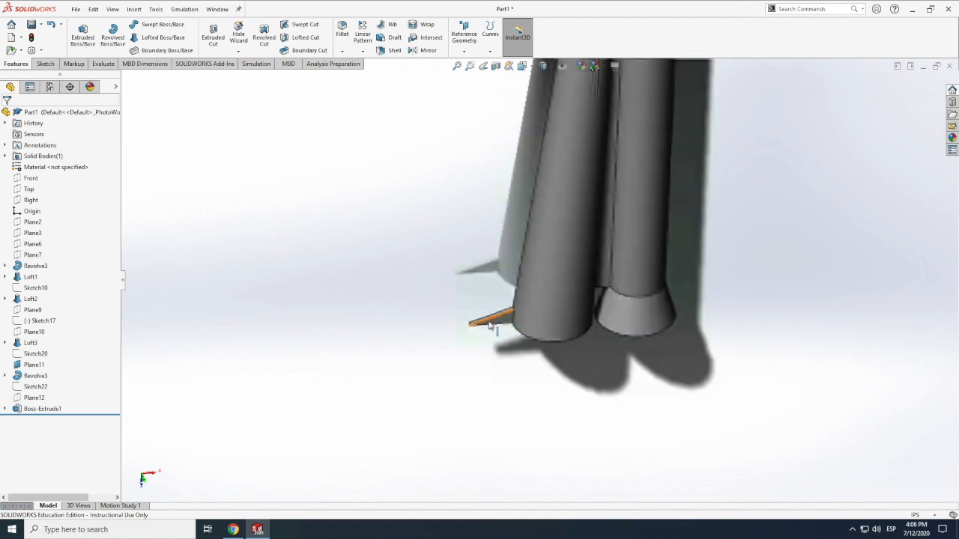
pyautogui.scroll(-3, 501, 315)
pyautogui.scroll(-5, 499, 310)
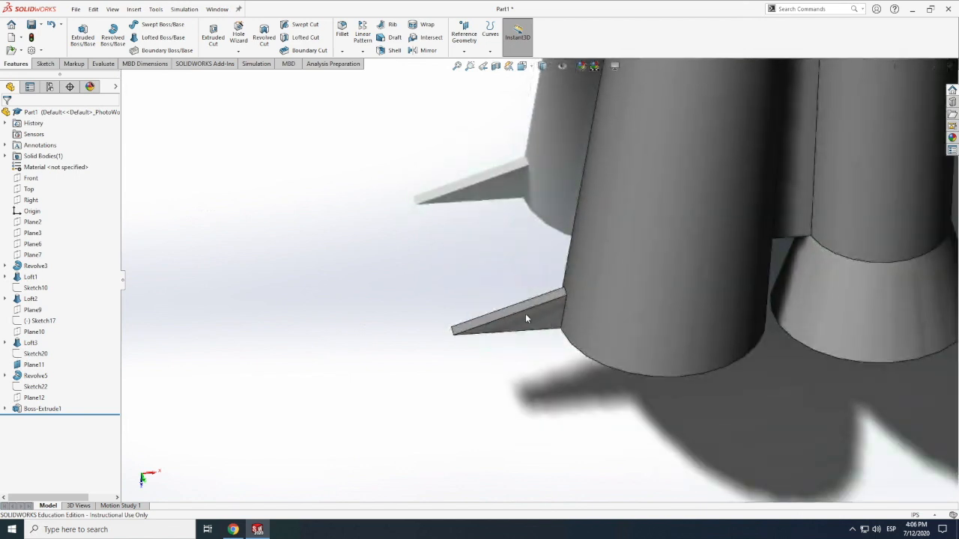
pyautogui.click(342, 30)
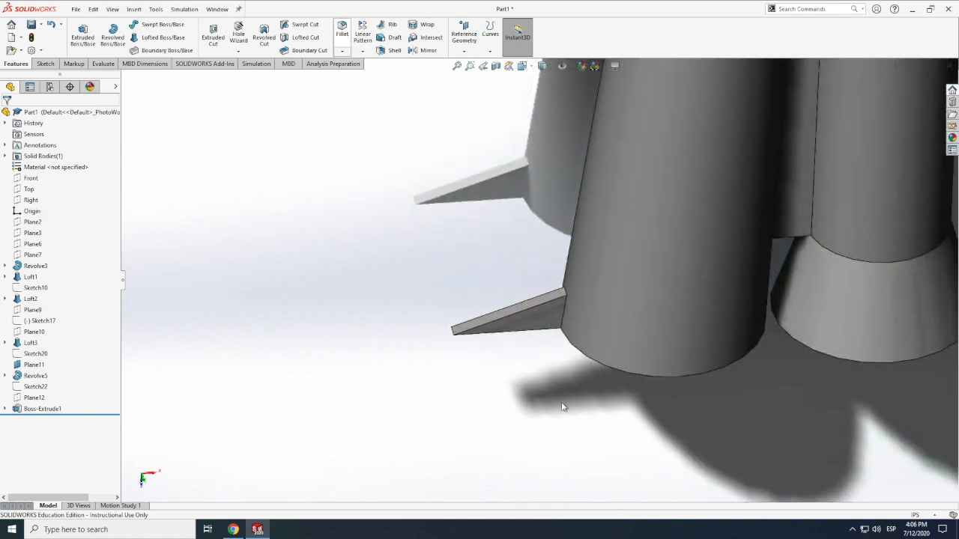
pyautogui.click(540, 302)
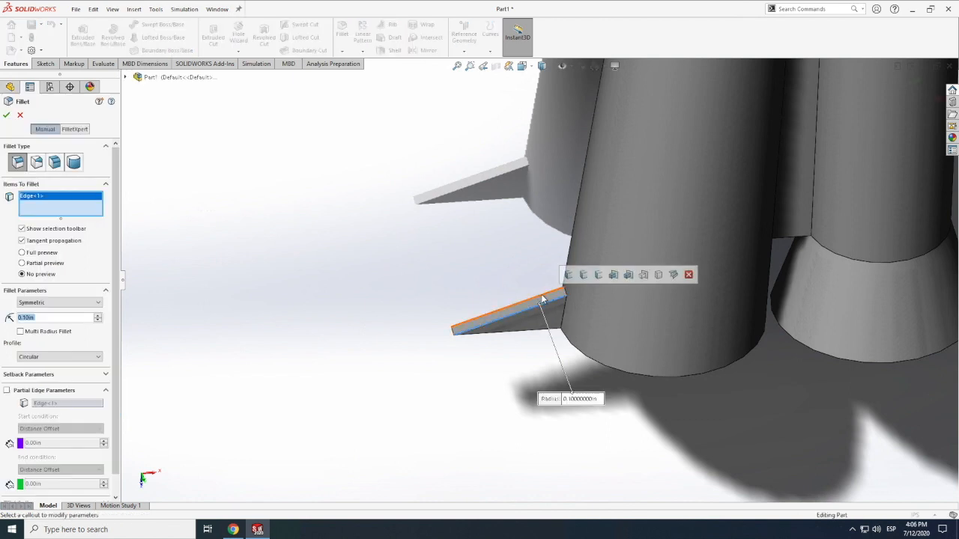
pyautogui.click(544, 300)
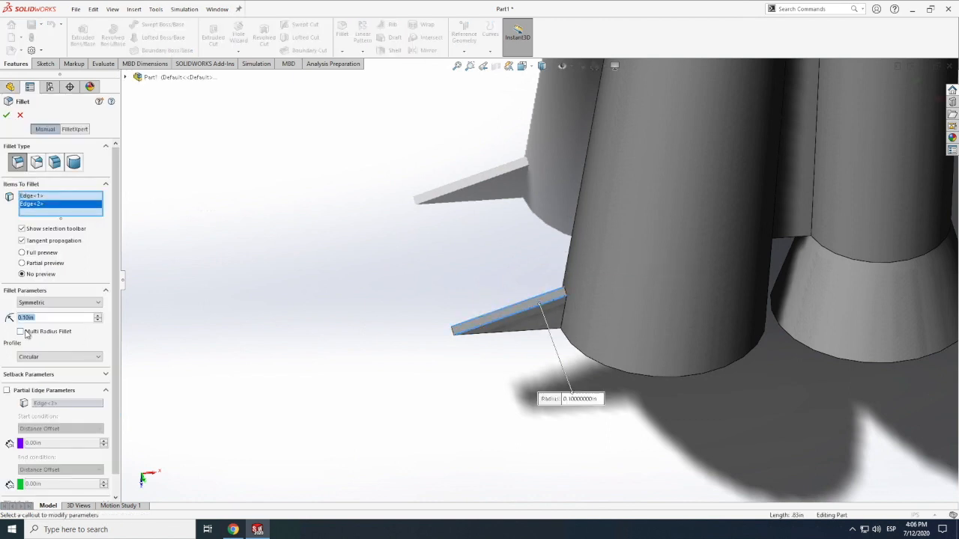
pyautogui.write('0.0')
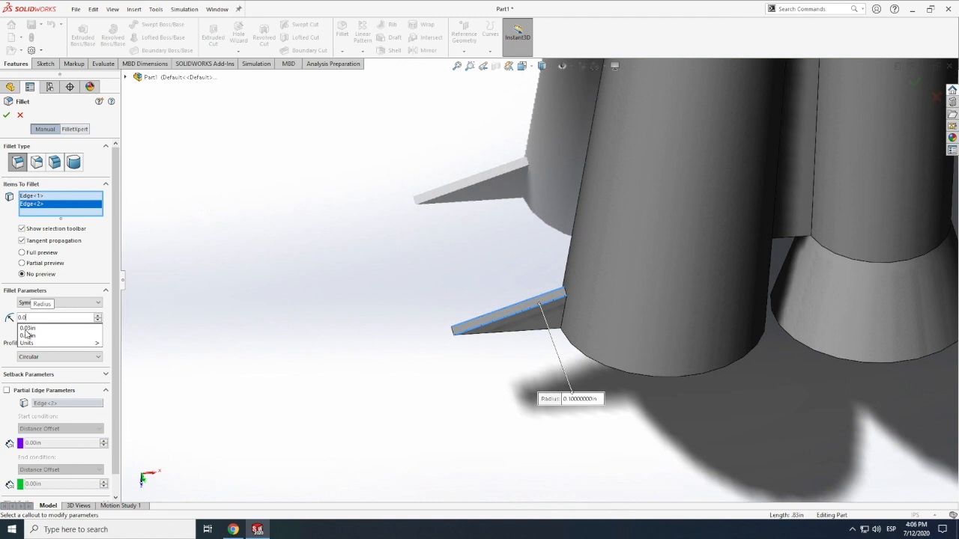
pyautogui.write('1in')
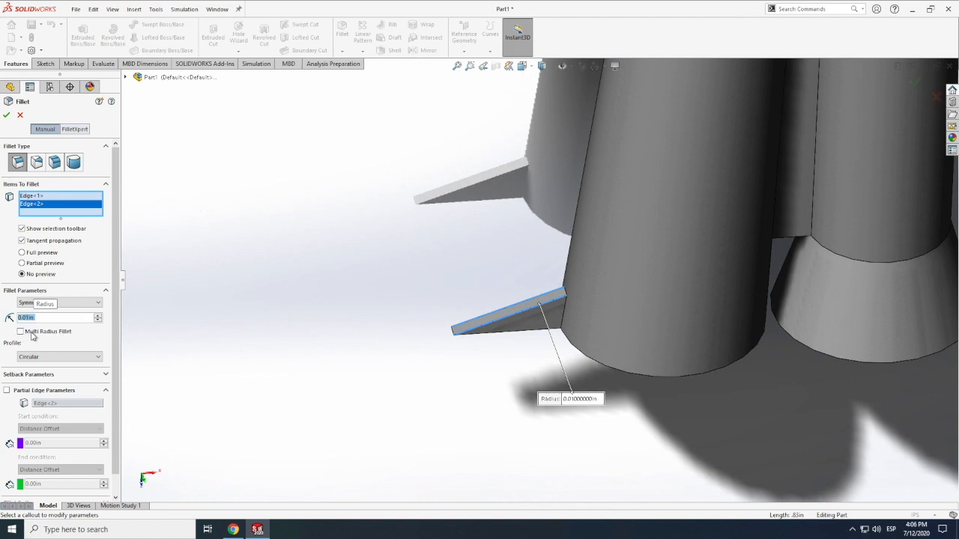
# Step: Show the full fillet preview, set the radius to 0.02 in and apply the fillet to the fin's sloped edges
pyautogui.click(22, 253)
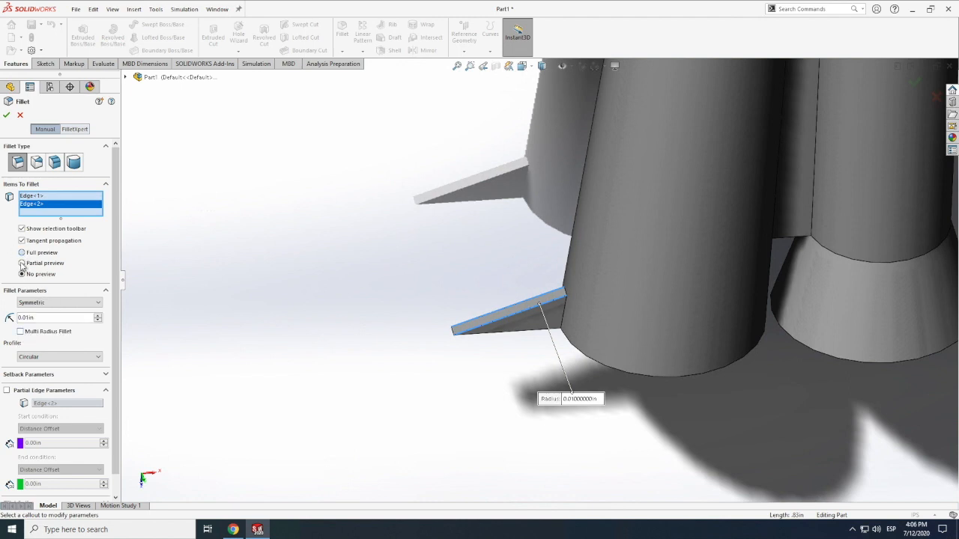
pyautogui.doubleClick(41, 317)
pyautogui.write('0.0')
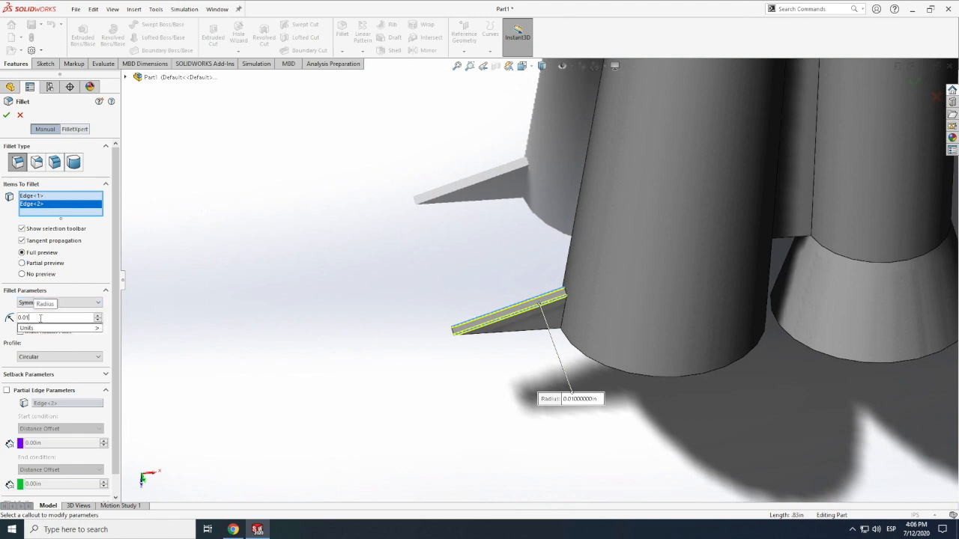
pyautogui.write('2')
pyautogui.press('Return')
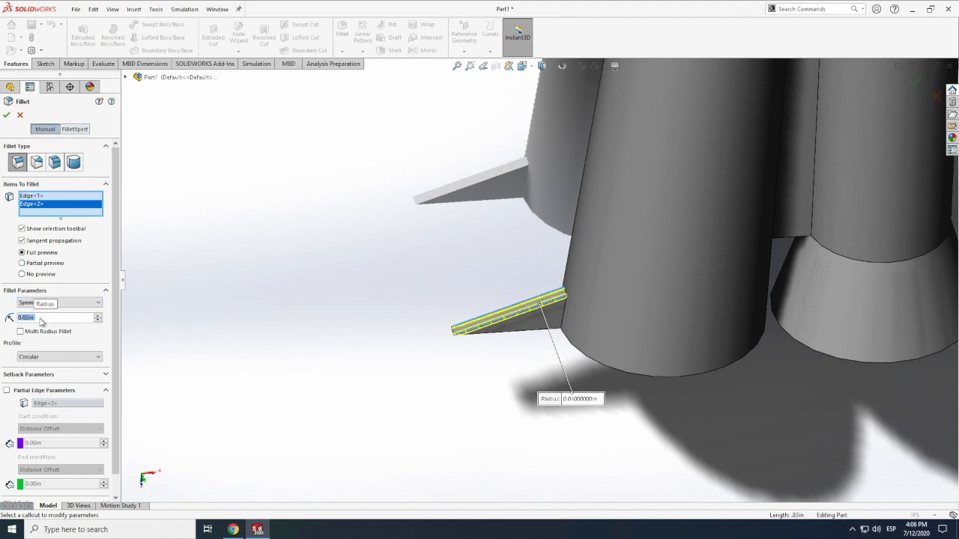
pyautogui.click(7, 115)
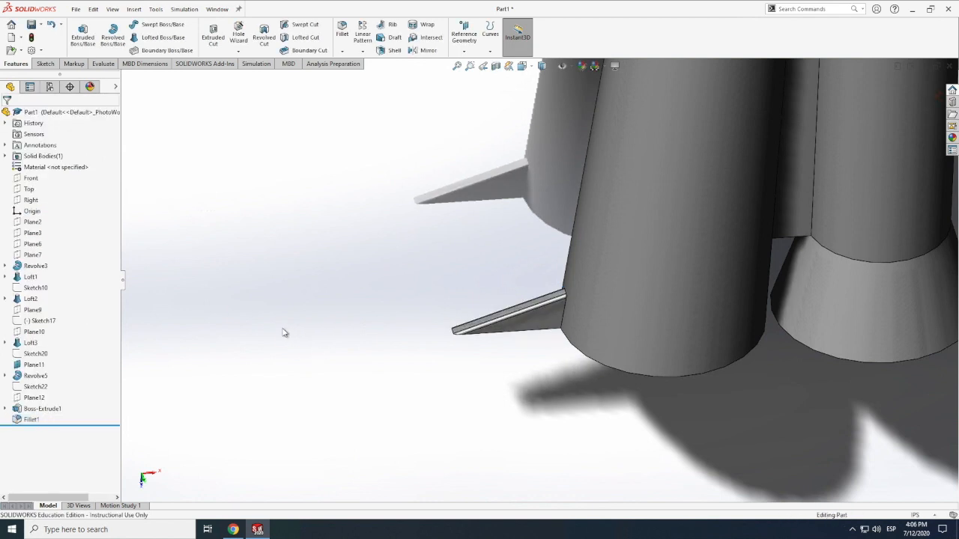
# Step: Switch to Chrome to examine the booster bases in the Soyuz rocket reference images, and return to SOLIDWORKS
pyautogui.scroll(7, 283, 333)
pyautogui.scroll(4, 282, 344)
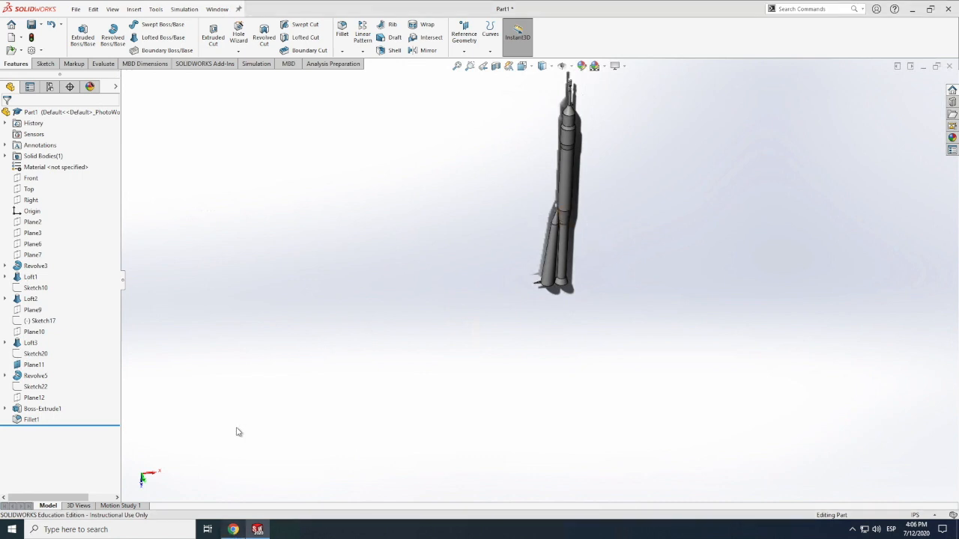
pyautogui.click(233, 529)
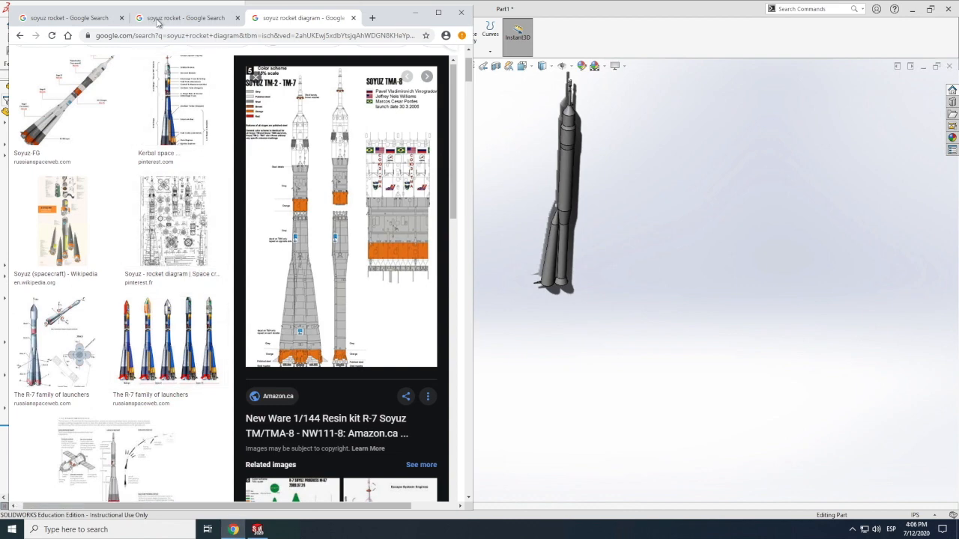
pyautogui.click(194, 28)
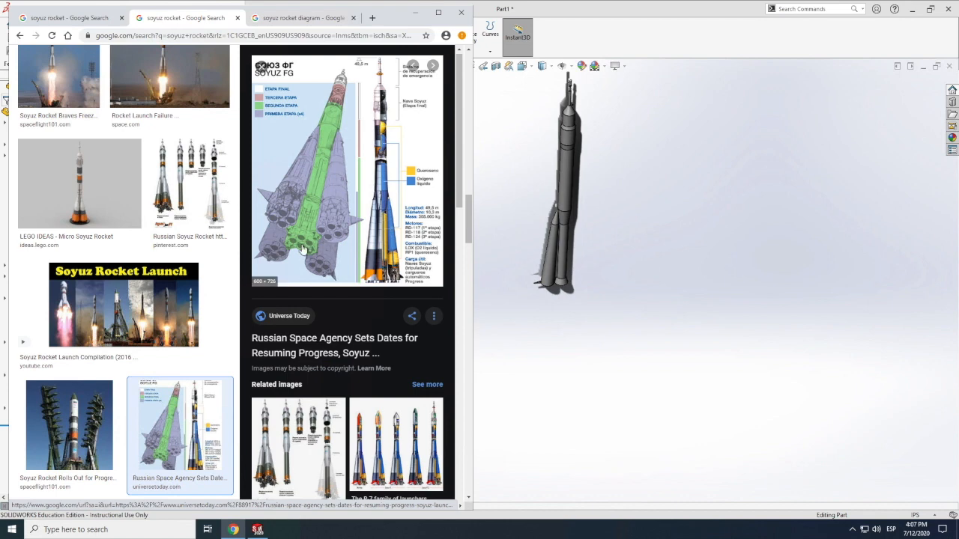
pyautogui.click(600, 291)
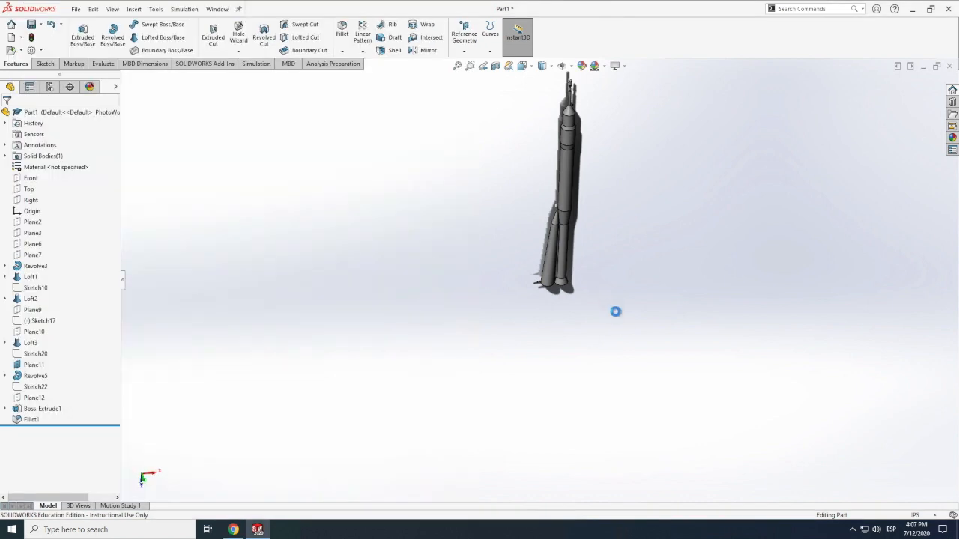
# Step: Start a new sketch on the flat circular base face of the finned side booster
pyautogui.click(112, 9)
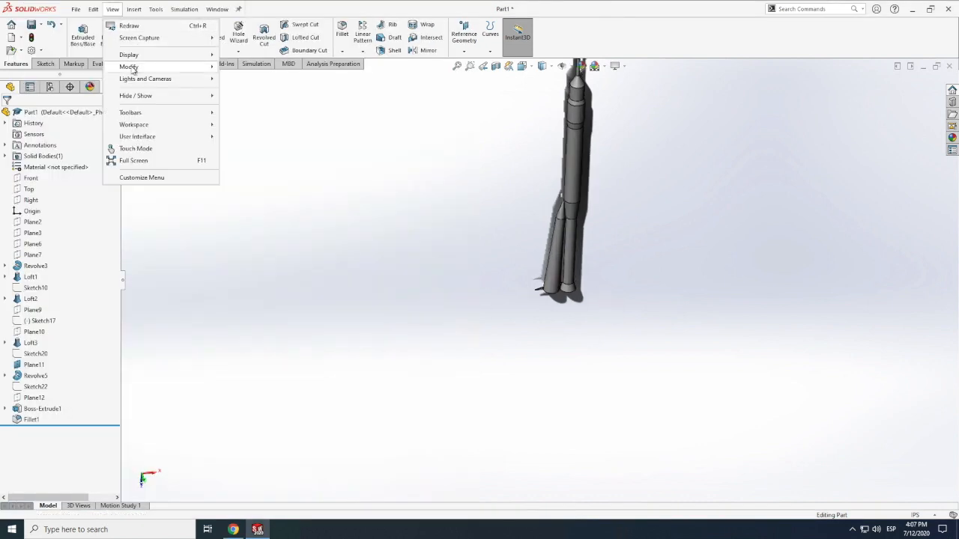
pyautogui.moveTo(132, 69)
pyautogui.click(238, 126)
pyautogui.moveTo(602, 295); pyautogui.dragTo(510, 242)
pyautogui.scroll(-10, 524, 248)
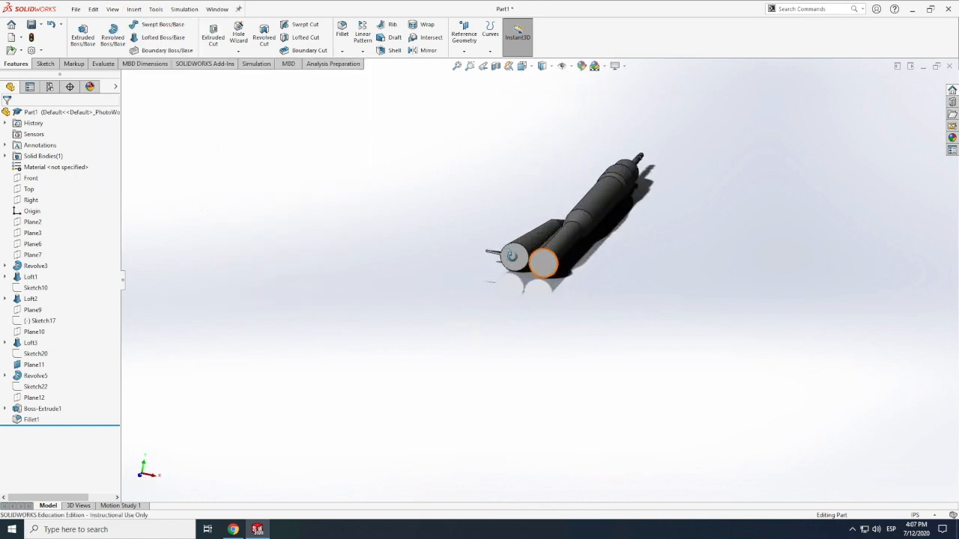
pyautogui.moveTo(543, 255); pyautogui.dragTo(549, 262, button='middle')
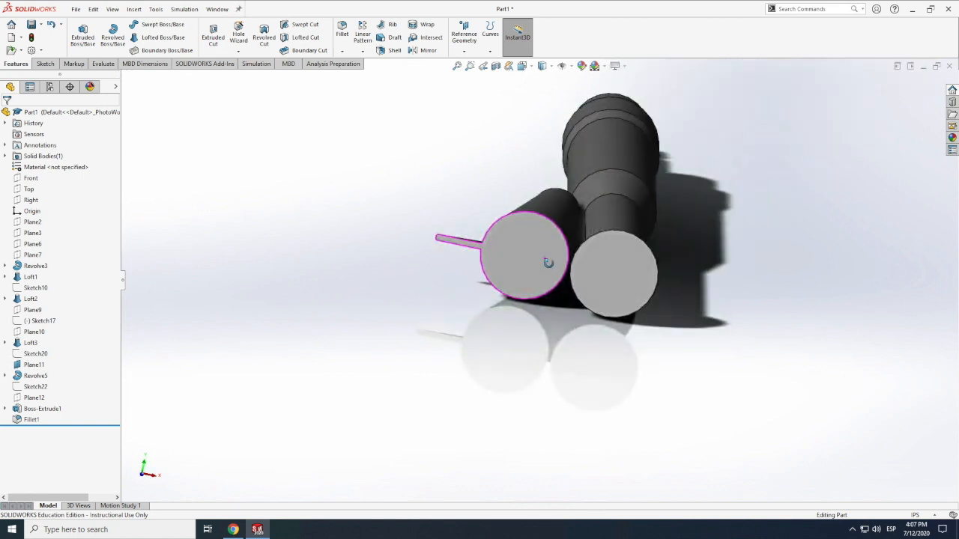
pyautogui.scroll(-1, 549, 263)
pyautogui.click(42, 66)
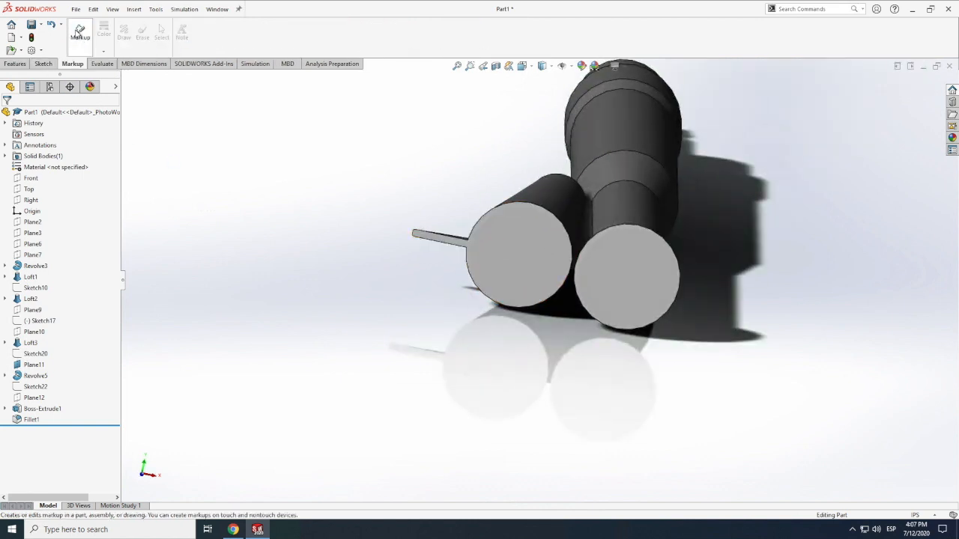
pyautogui.click(79, 33)
pyautogui.click(499, 246)
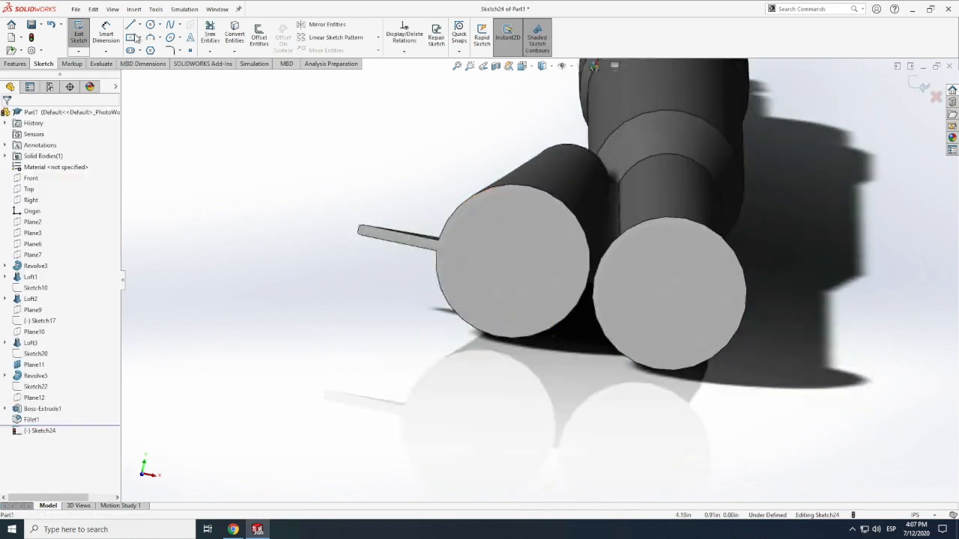
# Step: Draw a vertical construction line about 1.44 in long across the booster base, passing through its centre
pyautogui.click(141, 25)
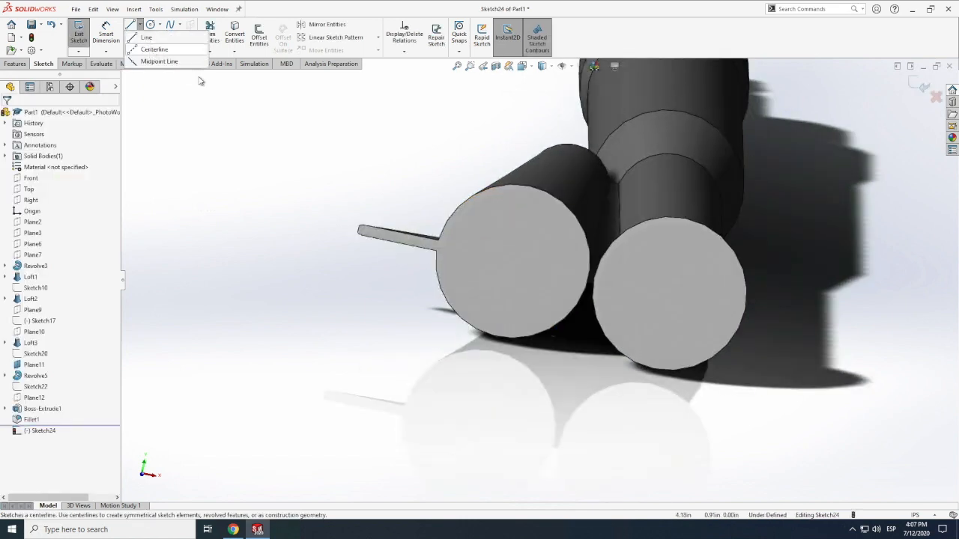
pyautogui.click(153, 46)
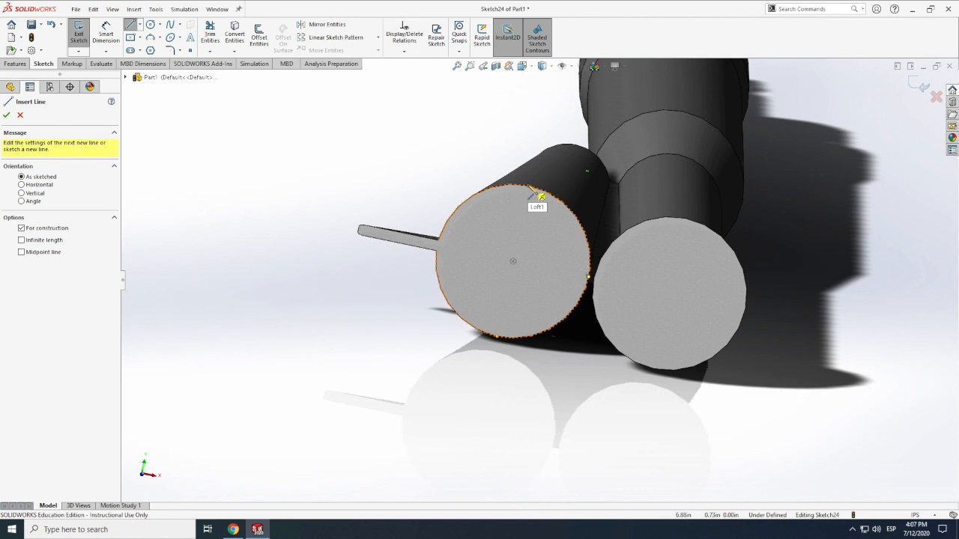
pyautogui.click(499, 337)
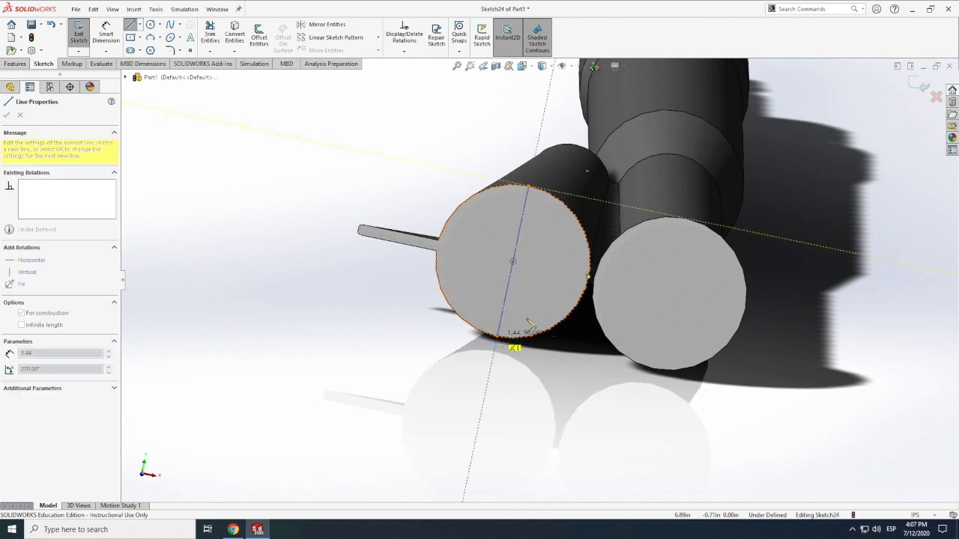
pyautogui.press('Escape')
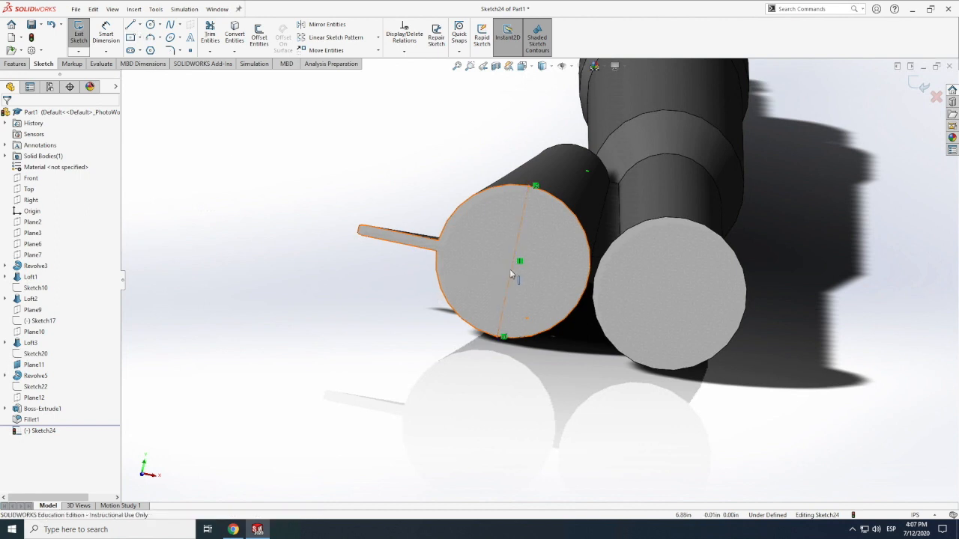
# Step: Sketch a center rectangle about 0.76 in wide and 0.74 in high, centred on the booster base's construction line
pyautogui.click(130, 38)
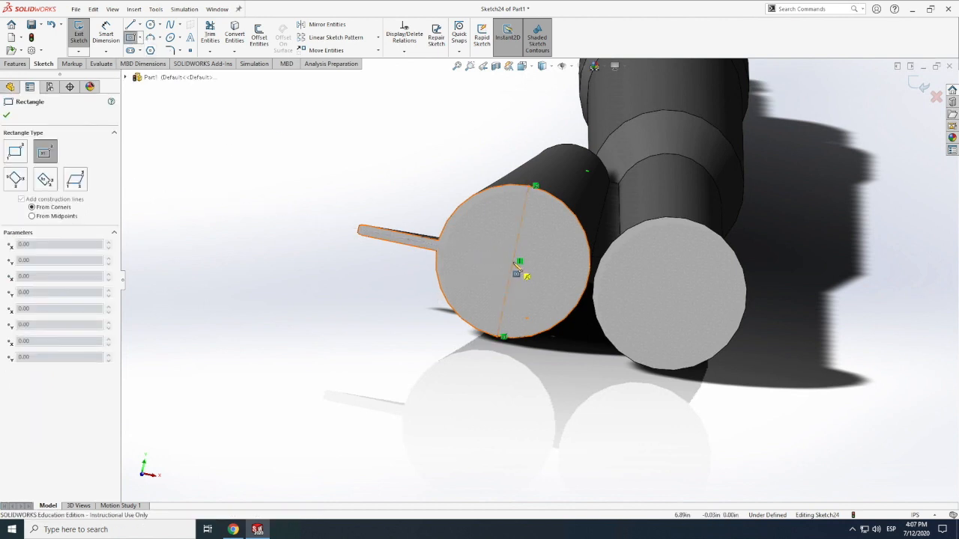
pyautogui.click(517, 262)
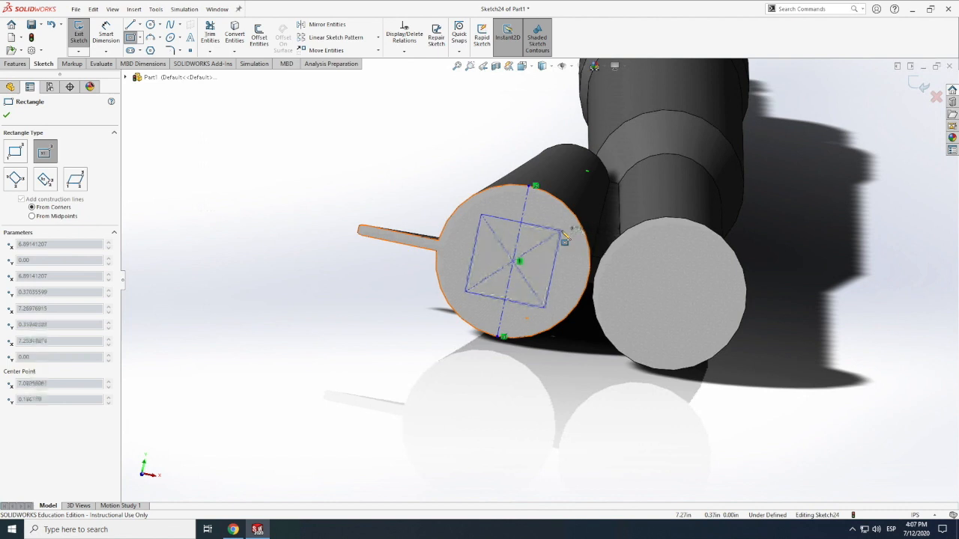
pyautogui.click(563, 238)
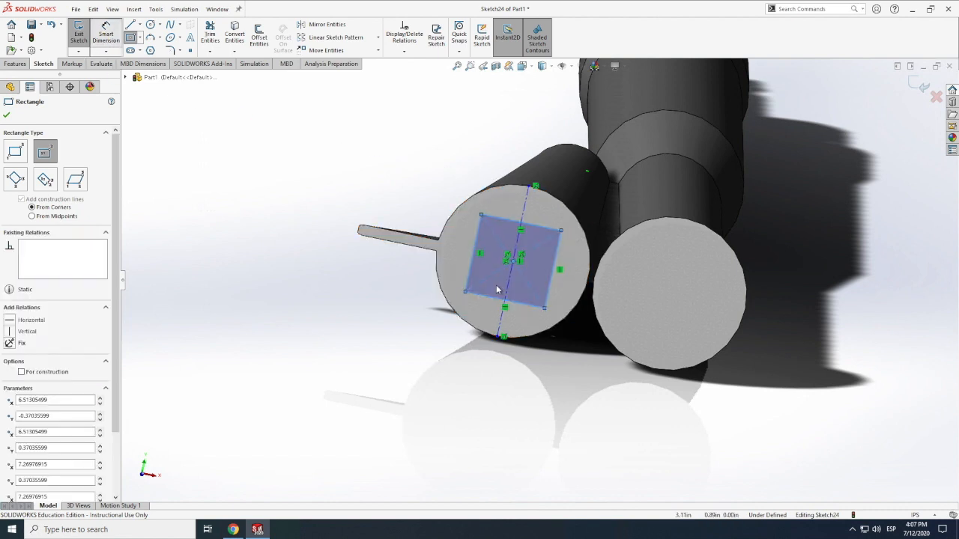
# Step: Dimension the height and width of the center rectangle on the booster base, setting both to 0.60 in
pyautogui.click(106, 33)
pyautogui.click(474, 249)
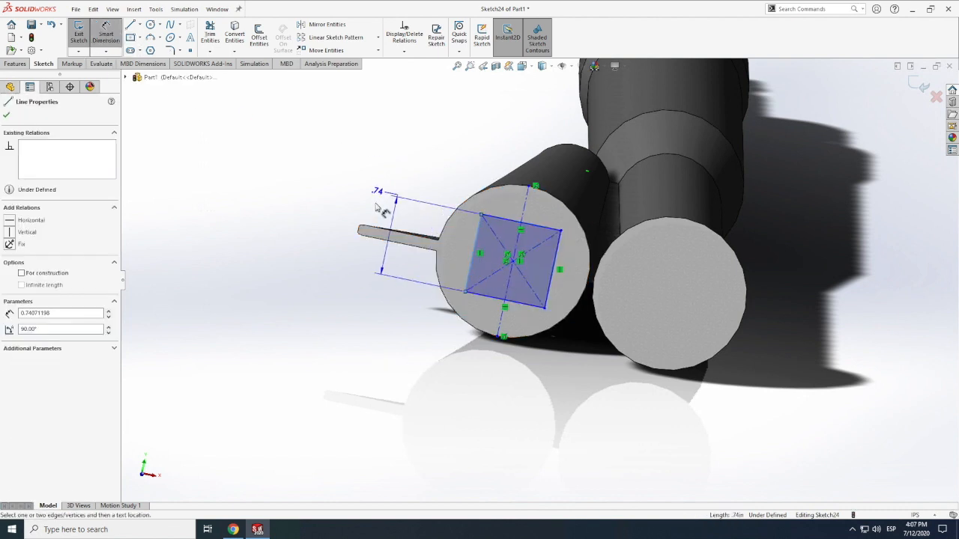
pyautogui.click(345, 219)
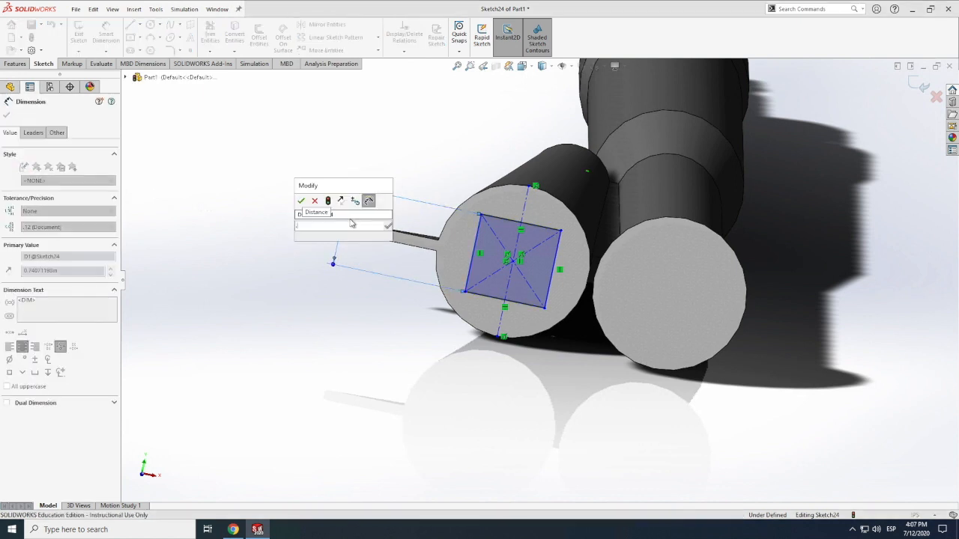
pyautogui.write('.6')
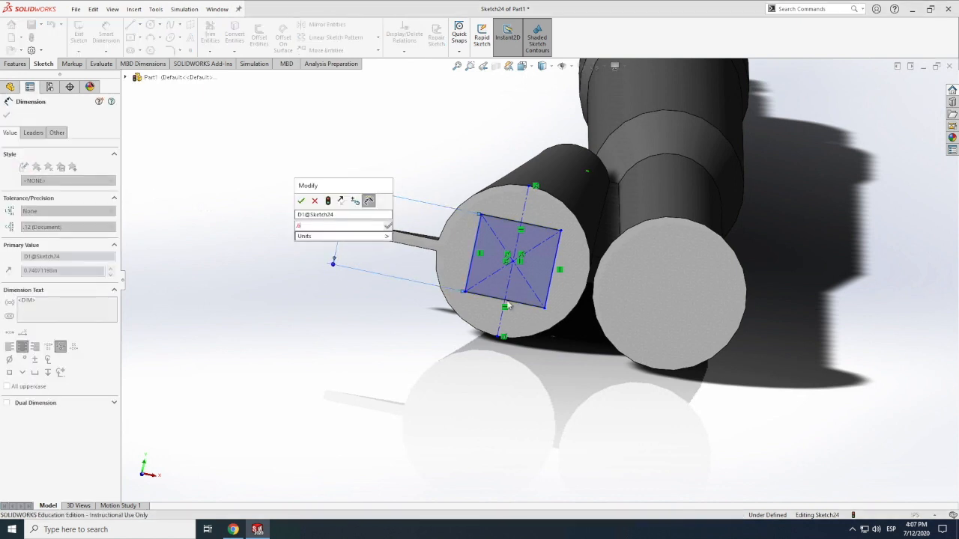
pyautogui.press('Return')
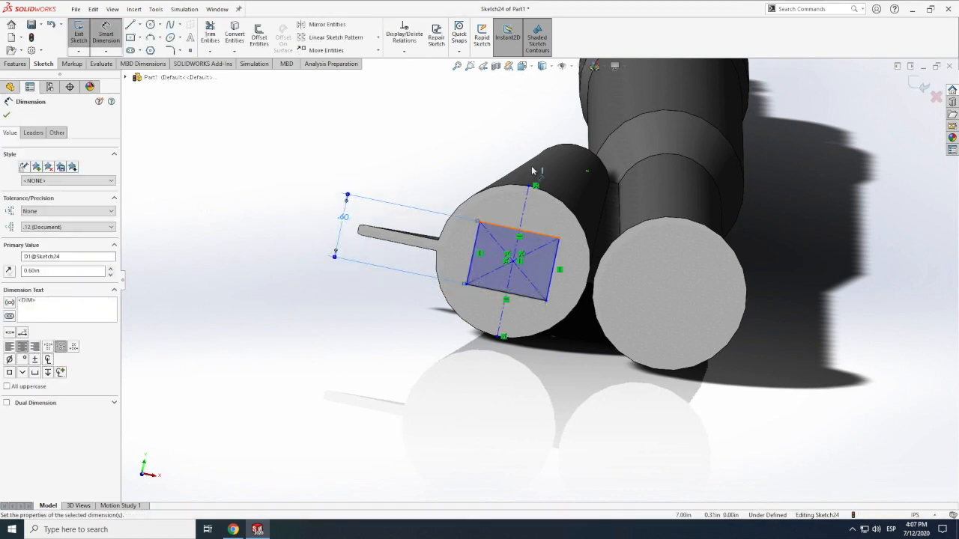
pyautogui.click(528, 231)
pyautogui.click(538, 133)
pyautogui.write('.6')
pyautogui.press('Return')
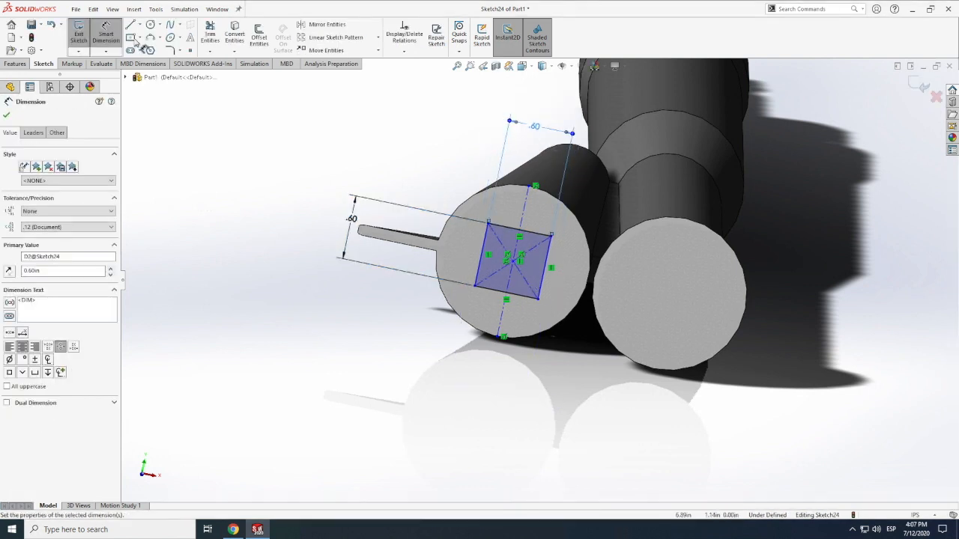
# Step: Sketch four circles, one centred on each corner of the rectangle, with radii of about 0.17 to 0.20 in
pyautogui.click(487, 224)
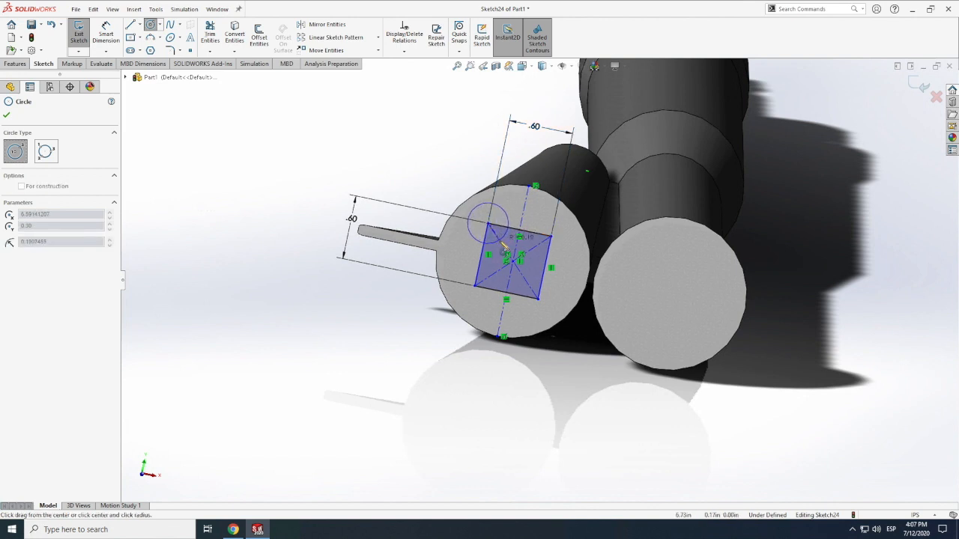
pyautogui.click(554, 242)
pyautogui.click(551, 237)
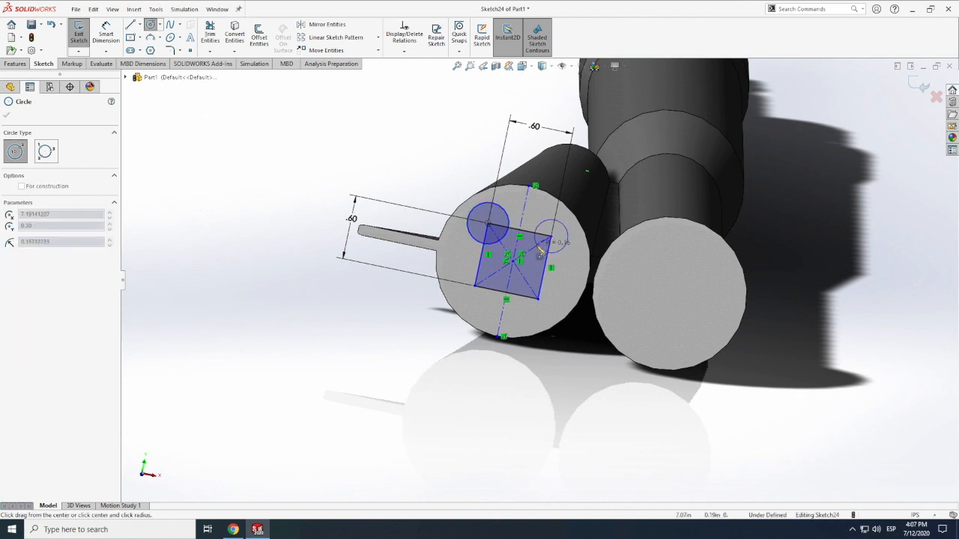
pyautogui.click(535, 258)
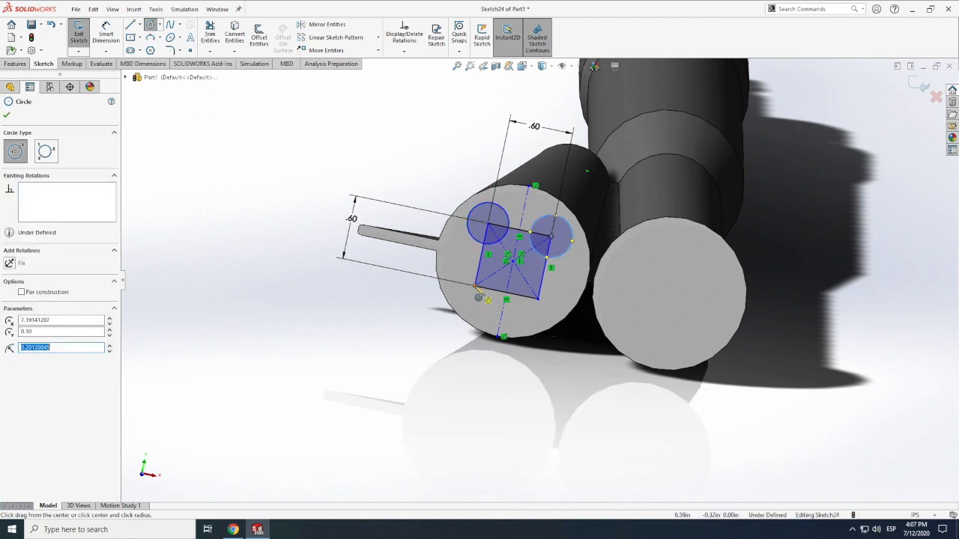
pyautogui.click(475, 285)
pyautogui.click(492, 279)
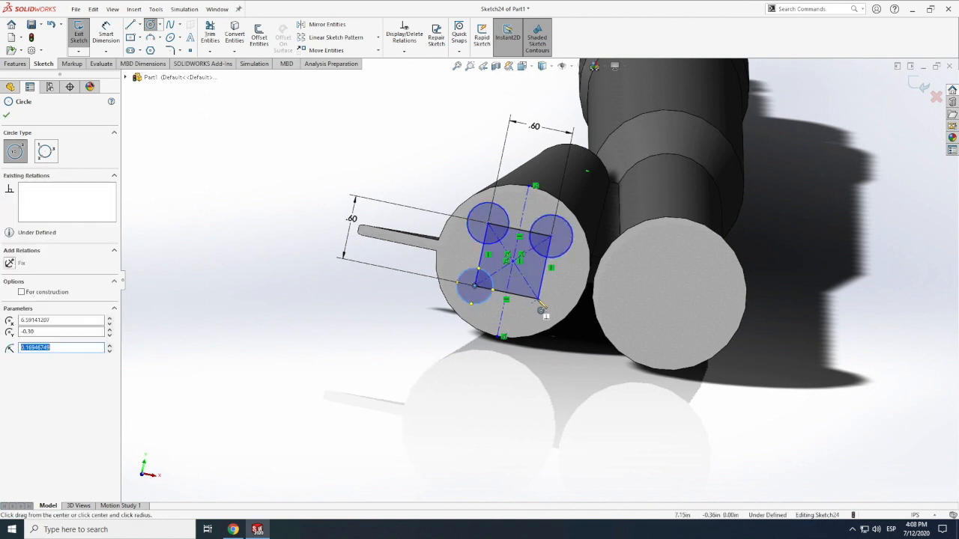
pyautogui.click(538, 298)
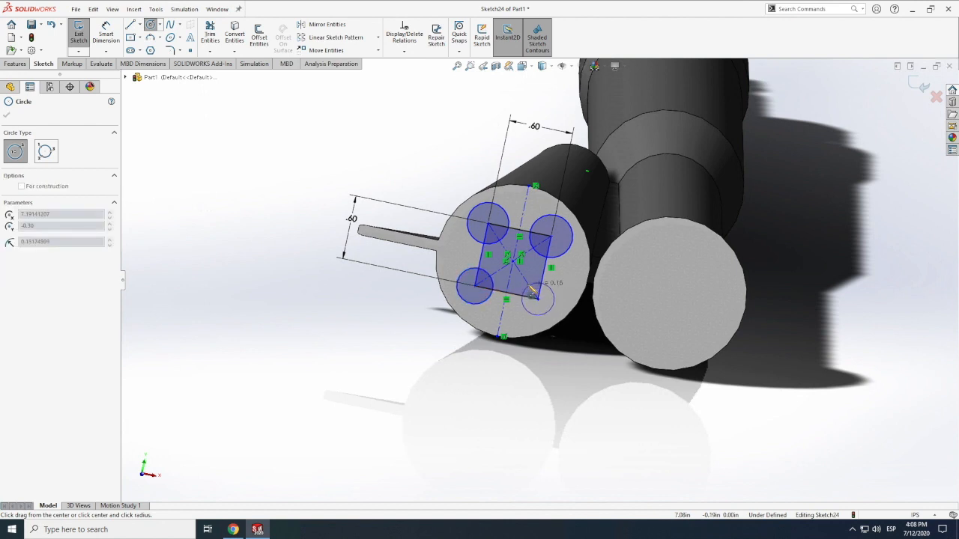
pyautogui.click(554, 286)
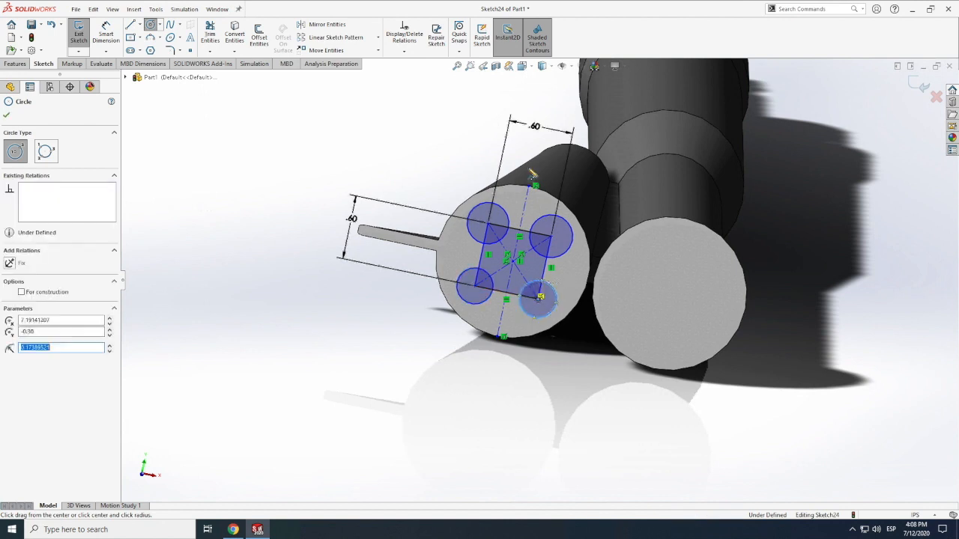
pyautogui.press('Escape')
# Step: Try a width of 0.5 in for the rectangle joining the four circle centres
pyautogui.doubleClick(535, 125)
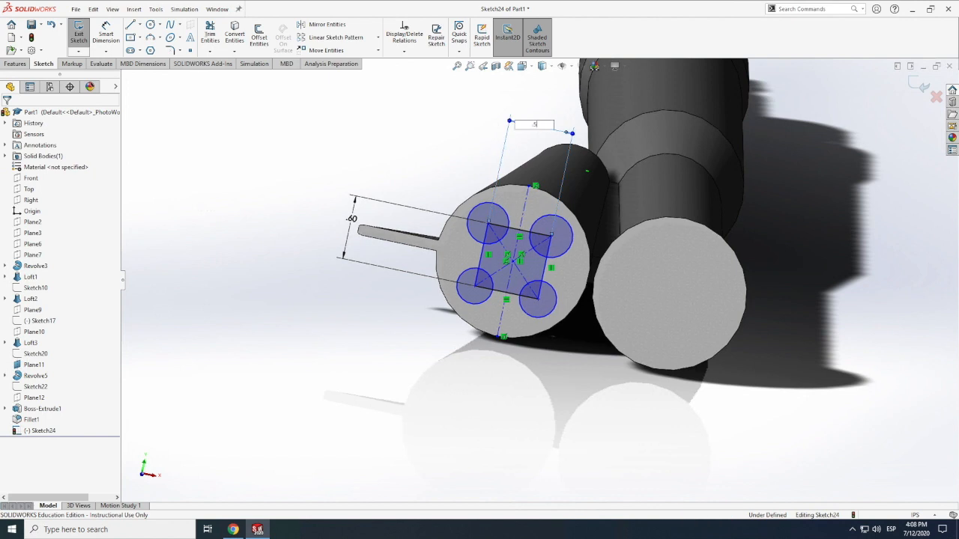
pyautogui.write('.5')
pyautogui.scroll(-2, 538, 113)
pyautogui.press('Return')
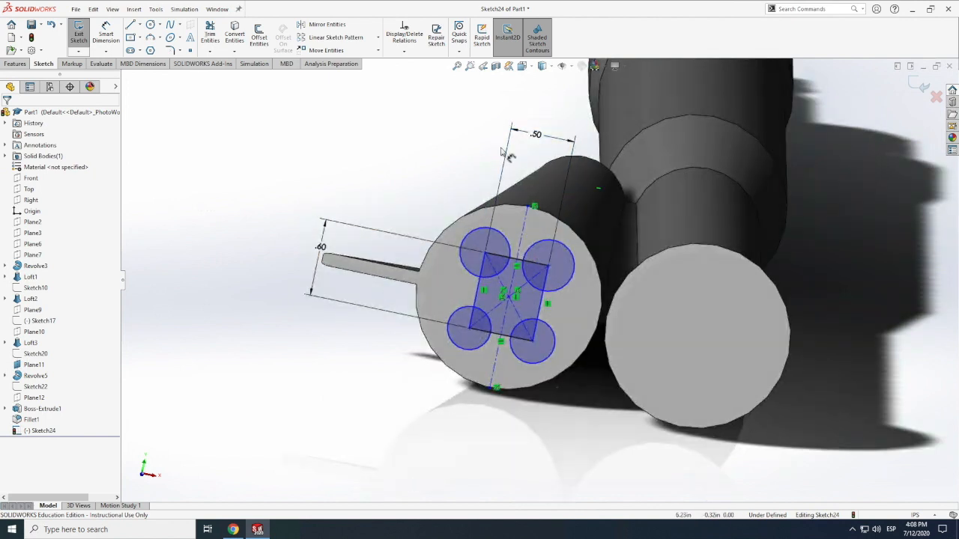
# Step: Set both the width and the height of the rectangle joining the circle centres to 0.55 in
pyautogui.doubleClick(537, 139)
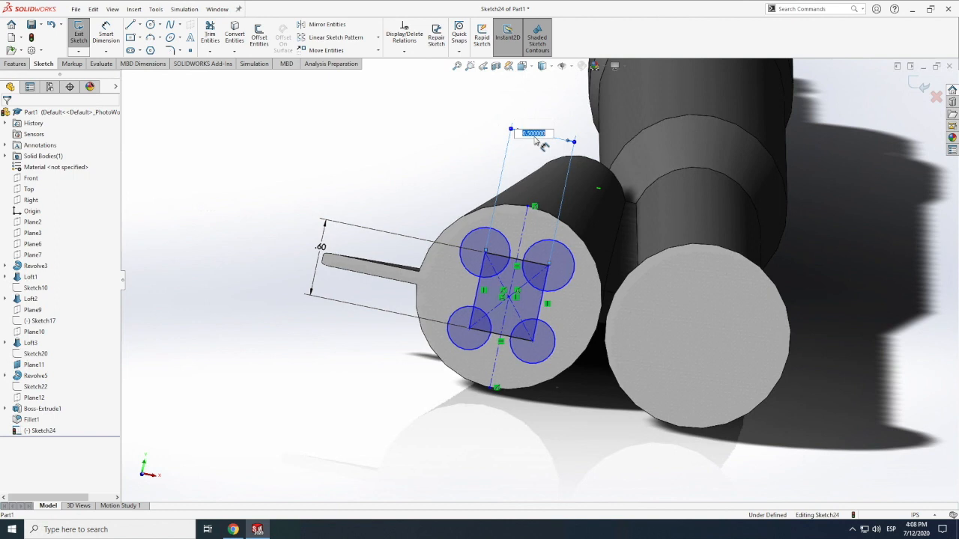
pyautogui.press('Return')
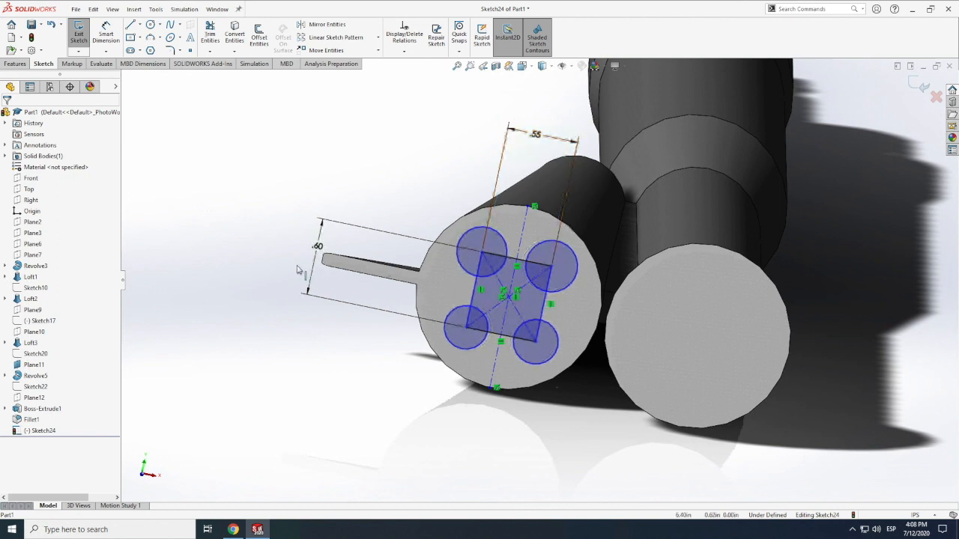
pyautogui.doubleClick(320, 247)
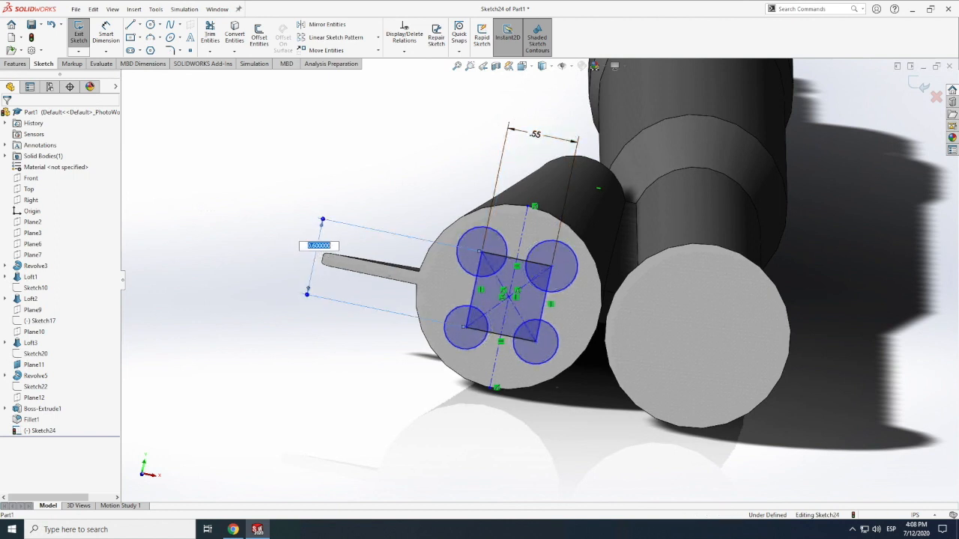
pyautogui.write('.55')
pyautogui.press('Return')
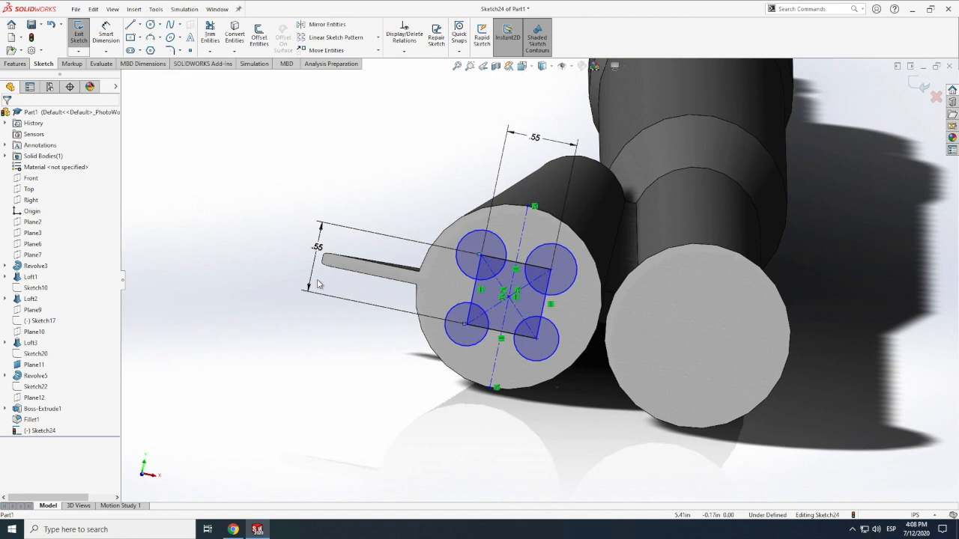
# Step: Dimension the two upper circles on the booster base with a diameter of 0.35 in each
pyautogui.scroll(-5, 318, 283)
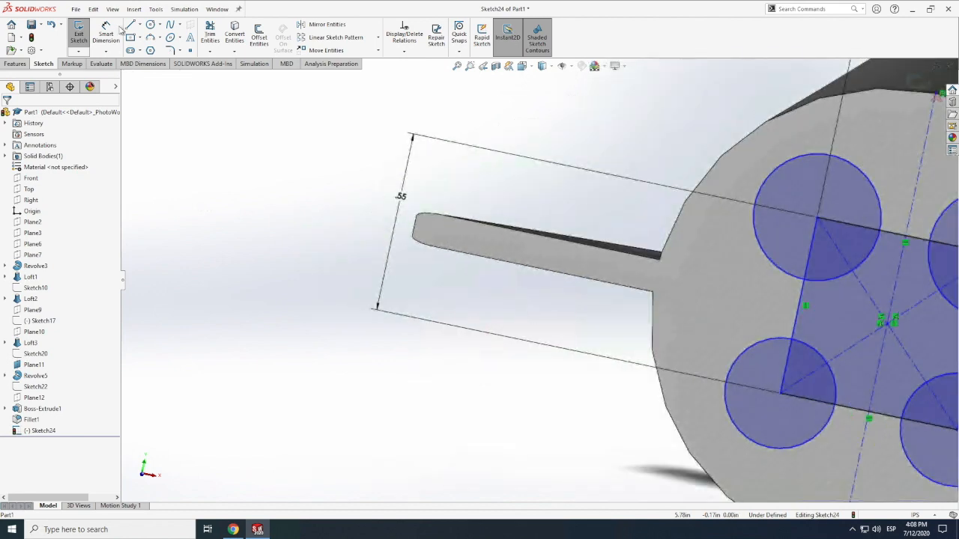
pyautogui.click(107, 31)
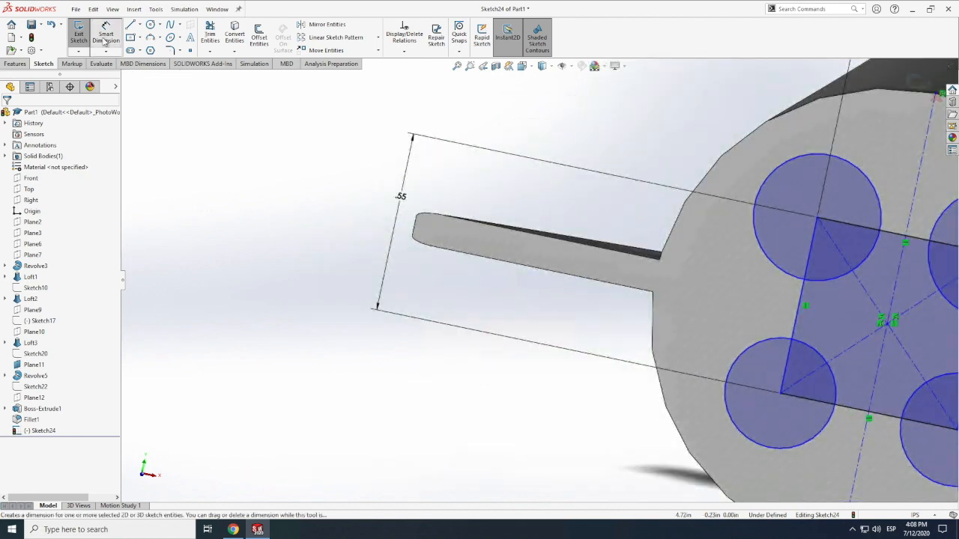
pyautogui.click(750, 222)
pyautogui.click(585, 172)
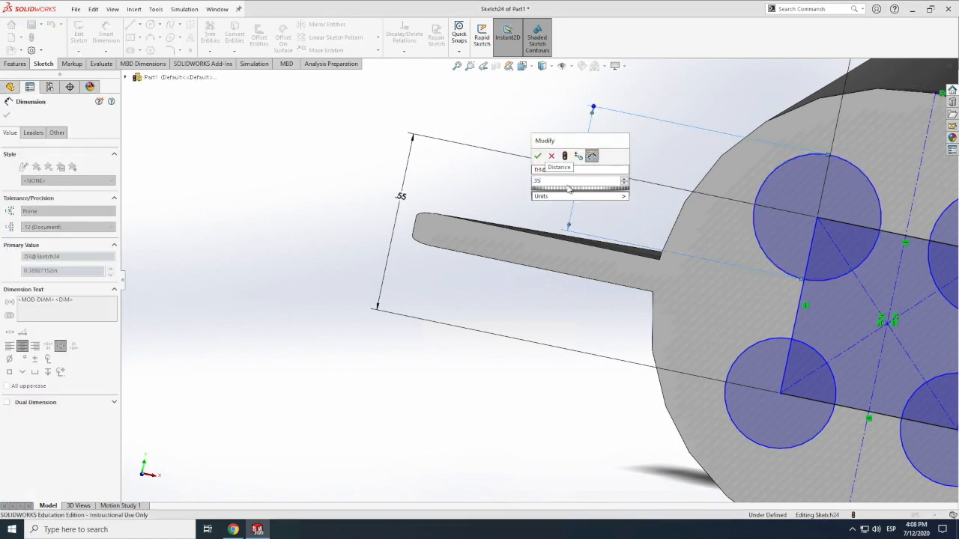
pyautogui.press('Return')
pyautogui.scroll(3, 442, 247)
pyautogui.scroll(3, 442, 247)
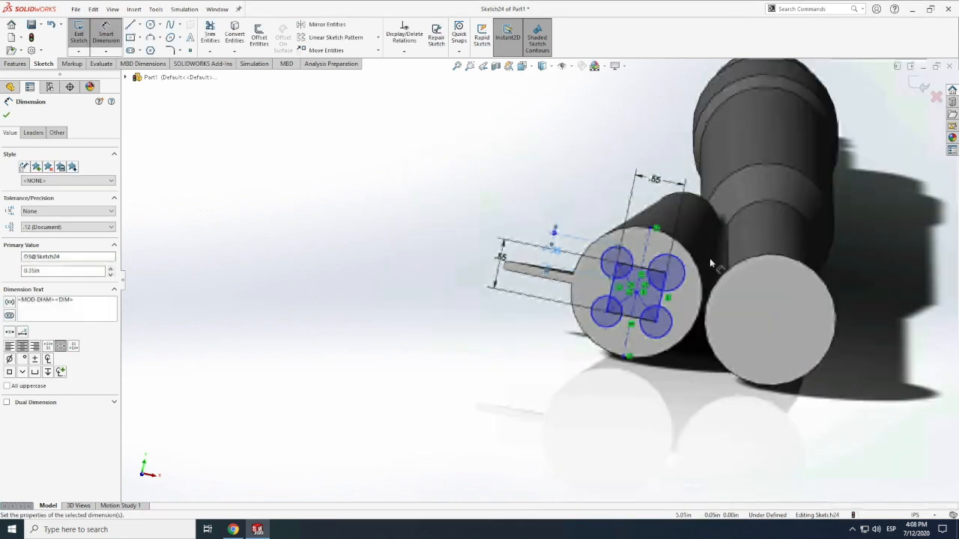
pyautogui.click(685, 281)
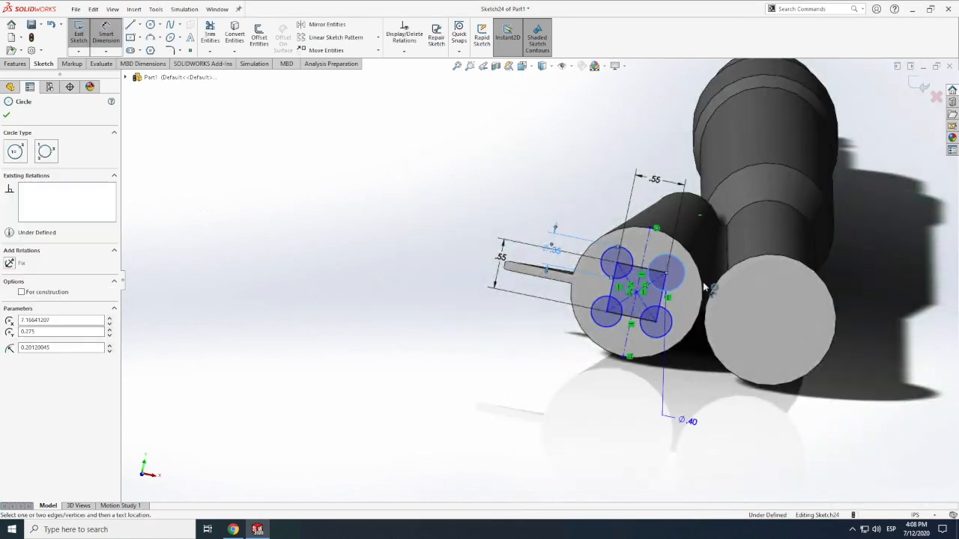
pyautogui.click(718, 285)
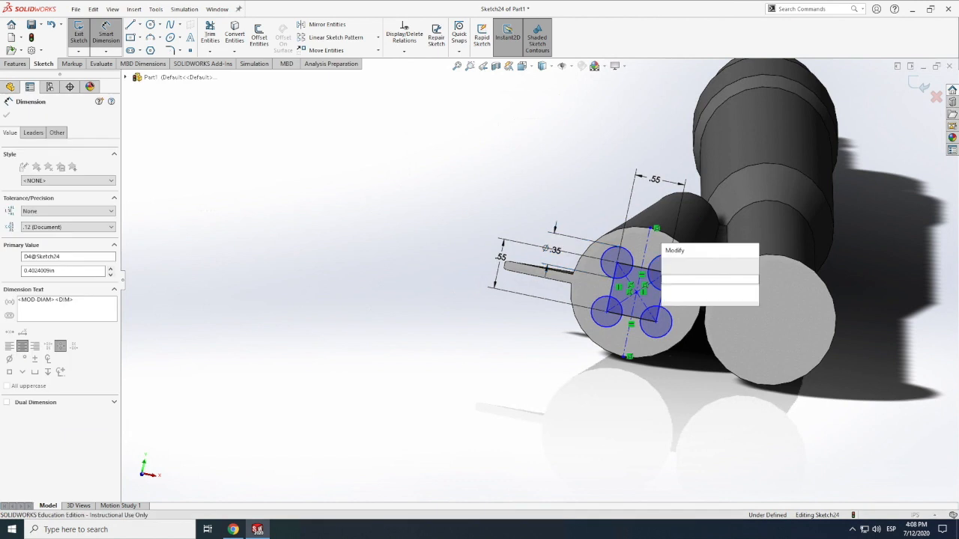
pyautogui.write('.35')
pyautogui.press('Return')
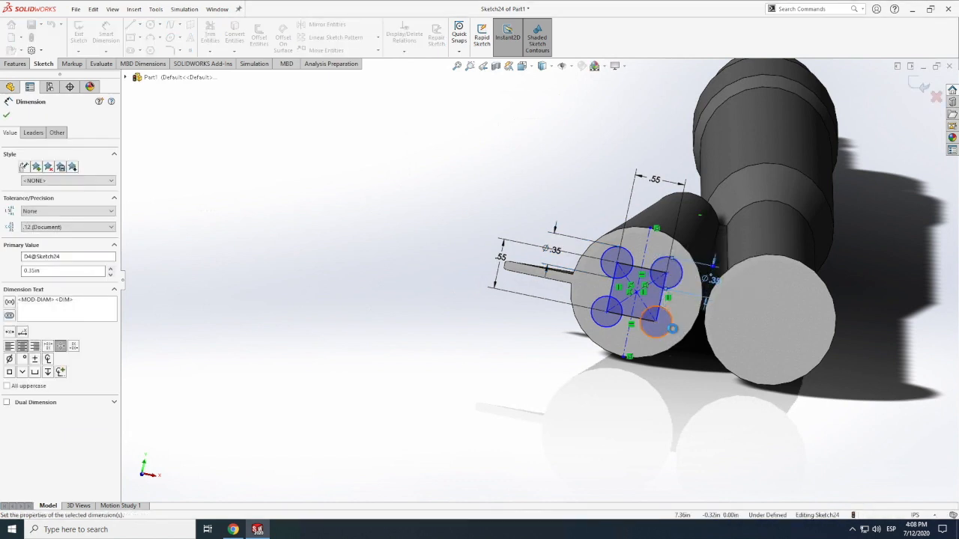
# Step: Dimension the lower circle nearest the rocket's core with a diameter of 0.35 in
pyautogui.scroll(3, 667, 330)
pyautogui.click(667, 330)
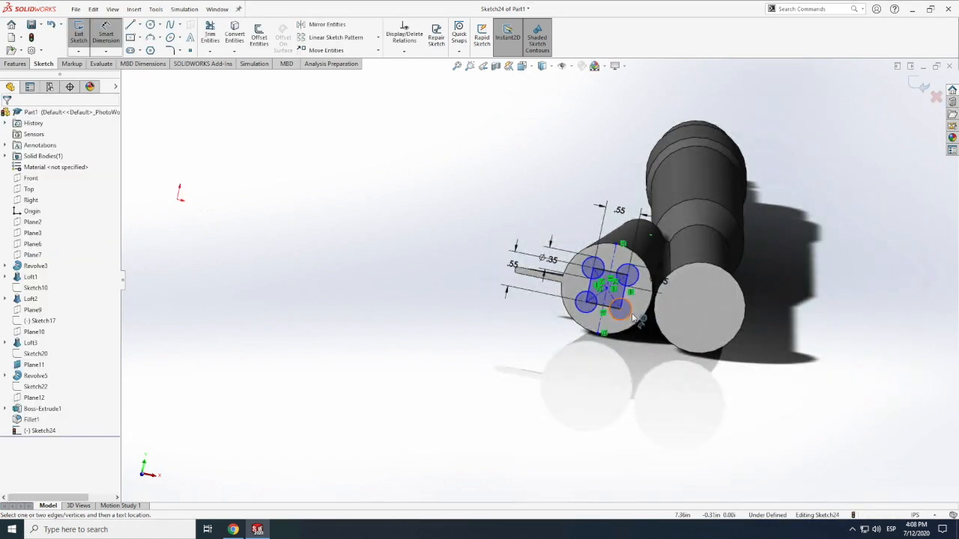
pyautogui.click(636, 319)
pyautogui.scroll(-2, 678, 323)
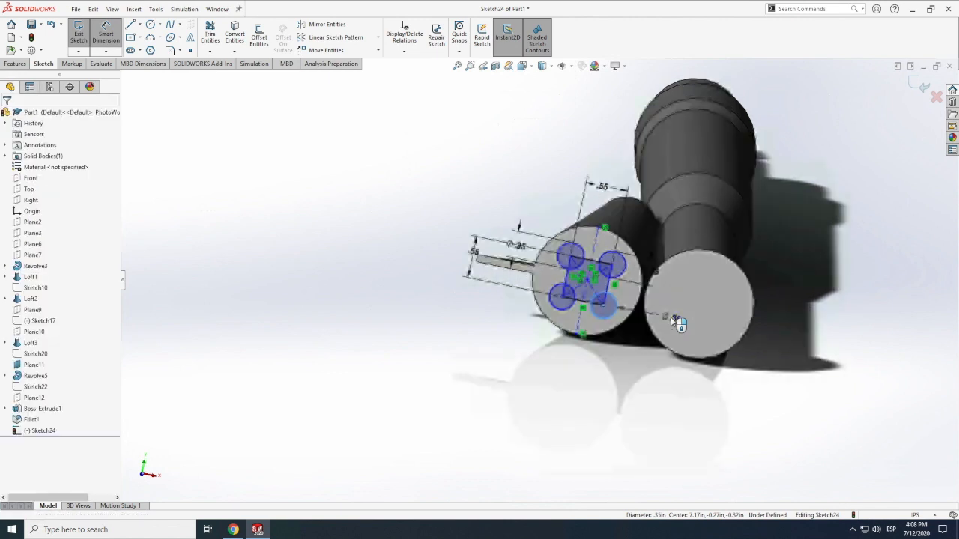
pyautogui.click(675, 319)
pyautogui.write('.35')
pyautogui.press('Return')
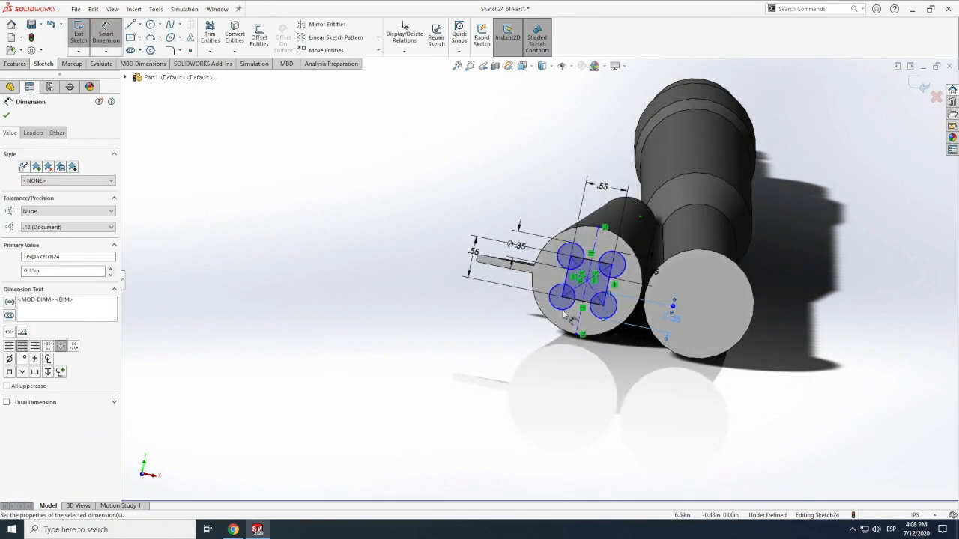
# Step: Dimension the remaining lower circle, on the fin side of the booster base, with a diameter of 0.35 in
pyautogui.scroll(2, 565, 315)
pyautogui.press('Escape')
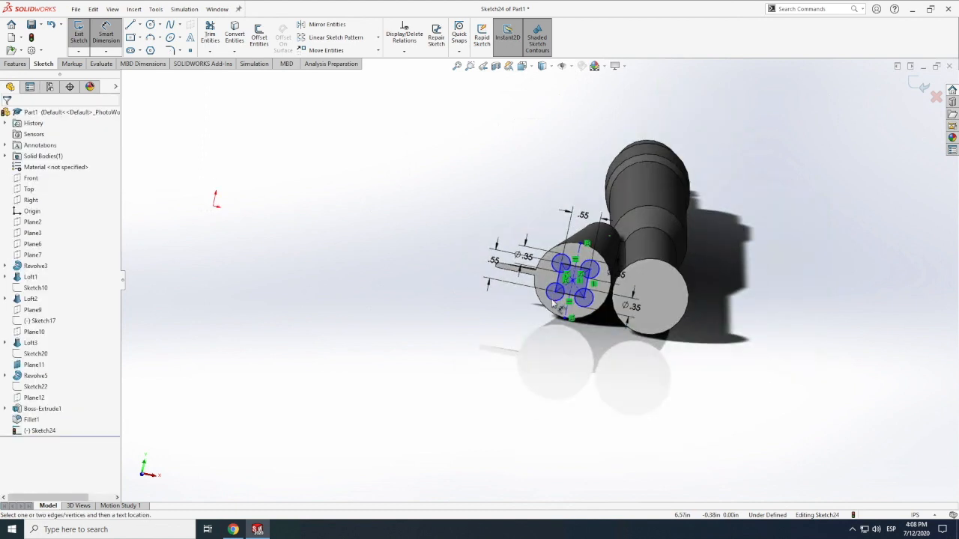
pyautogui.click(553, 302)
pyautogui.scroll(-2, 541, 342)
pyautogui.click(541, 340)
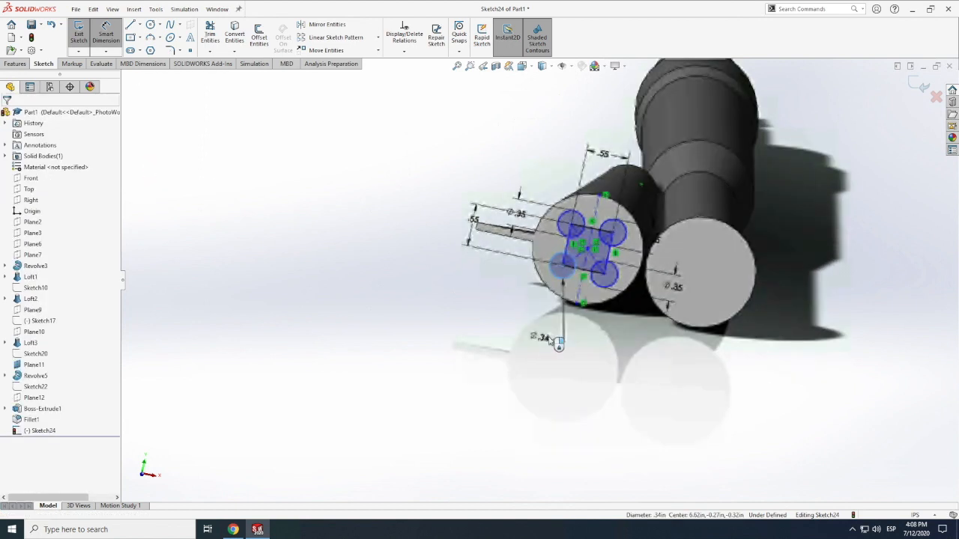
pyautogui.write('.35')
pyautogui.press('Return')
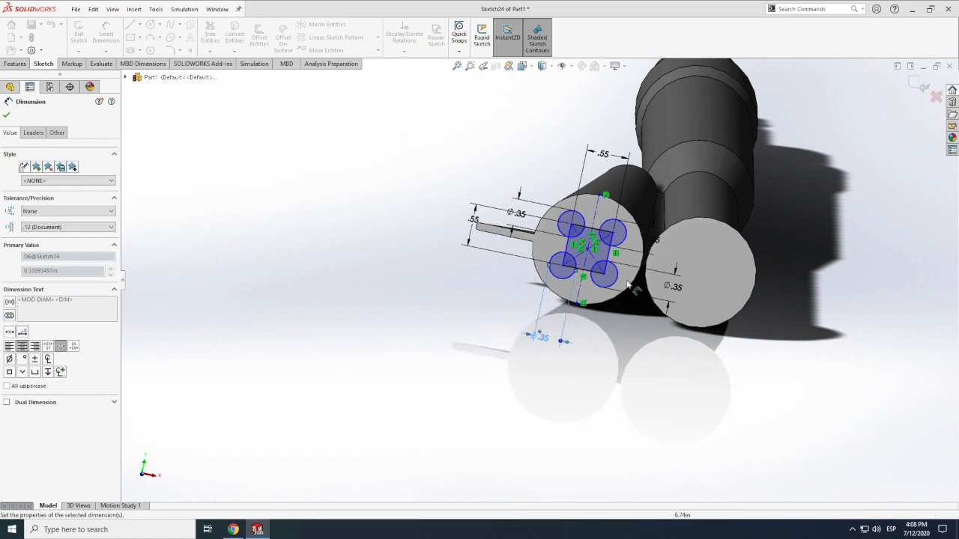
# Step: Finish dimensioning and exit the four-circle sketch on the booster base
pyautogui.press('Escape')
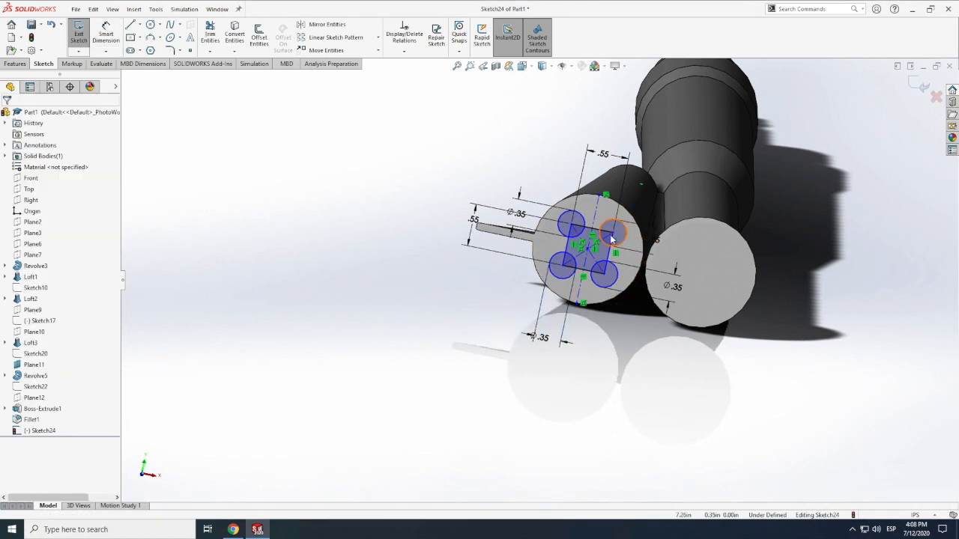
pyautogui.scroll(-4, 611, 237)
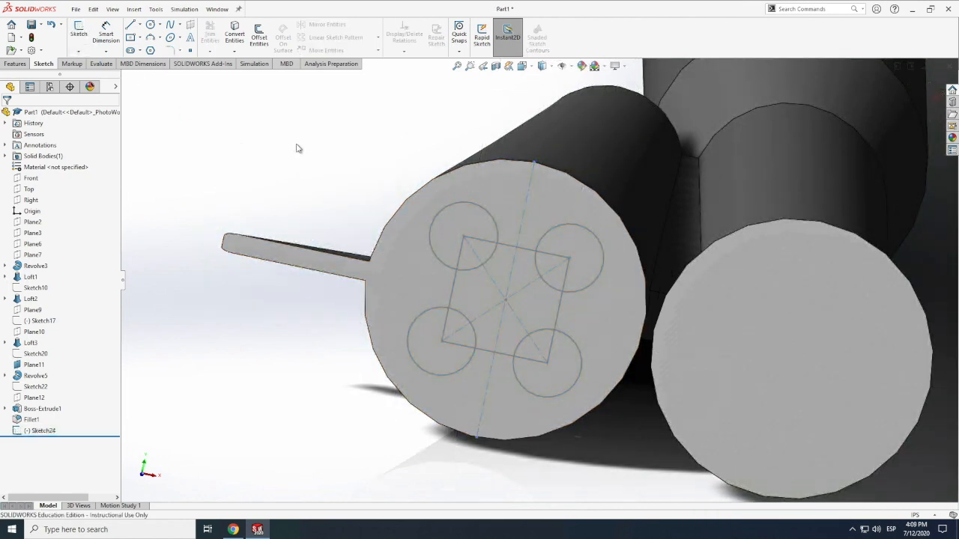
pyautogui.press('f')
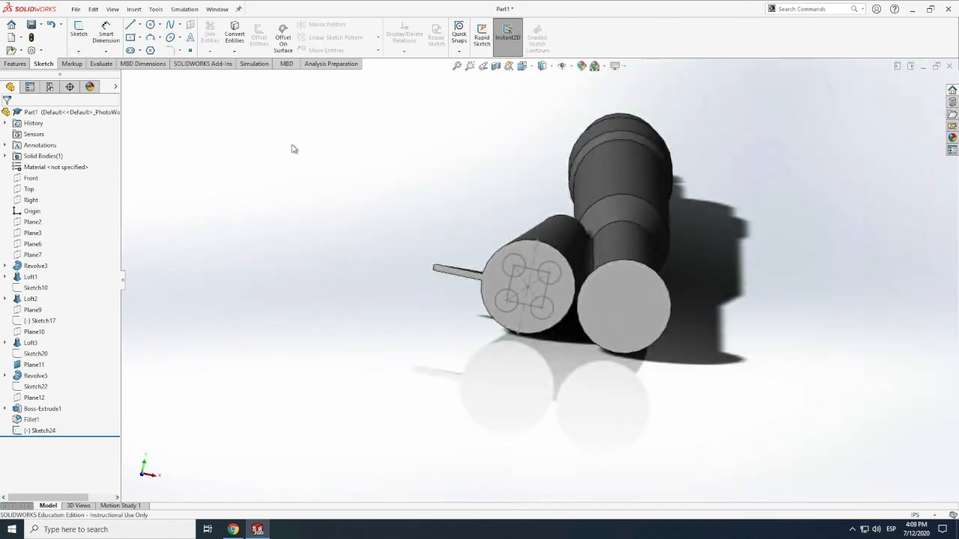
pyautogui.click(113, 9)
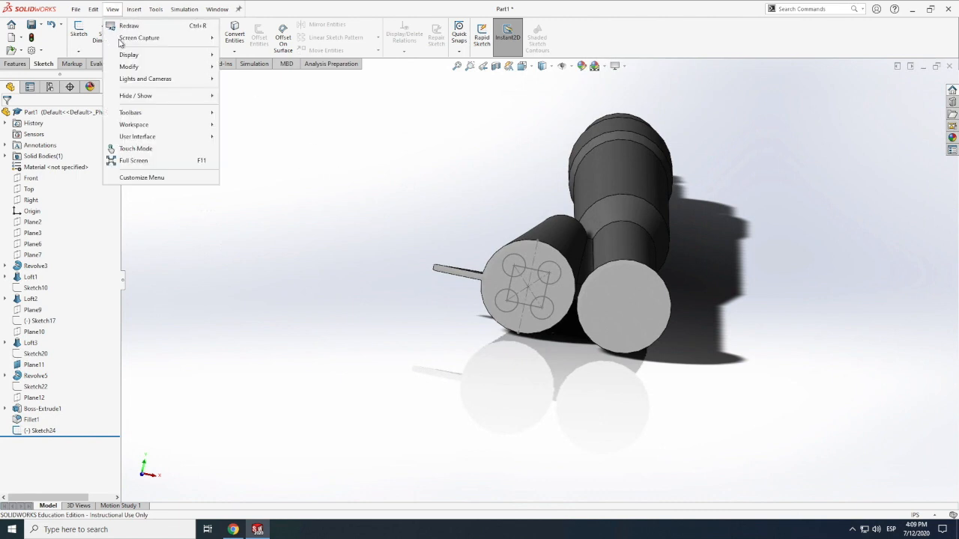
pyautogui.moveTo(138, 68)
pyautogui.click(242, 127)
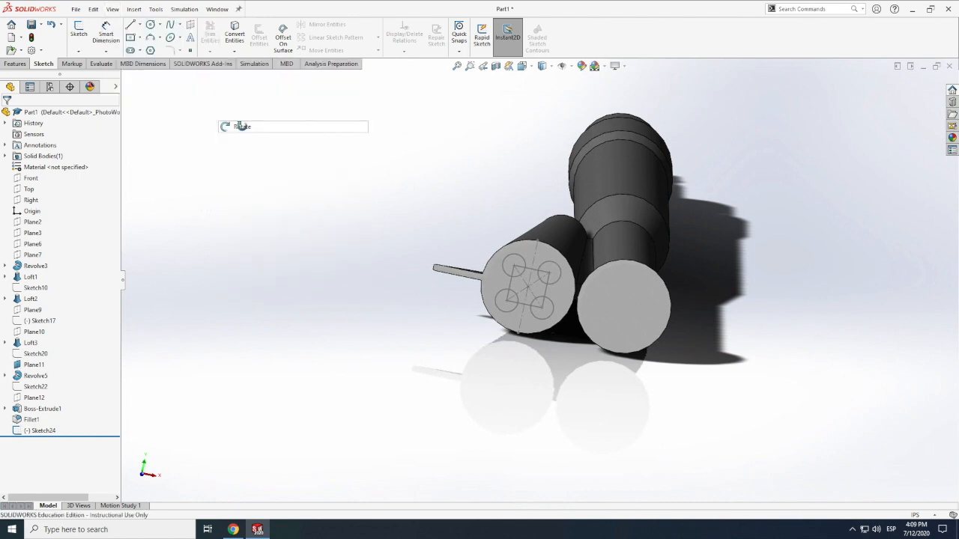
pyautogui.moveTo(522, 225)
pyautogui.mouseDown()
pyautogui.moveTo(507, 223)
pyautogui.moveTo(488, 257)
pyautogui.moveTo(496, 266)
pyautogui.moveTo(508, 230)
pyautogui.mouseUp()
pyautogui.press('f')
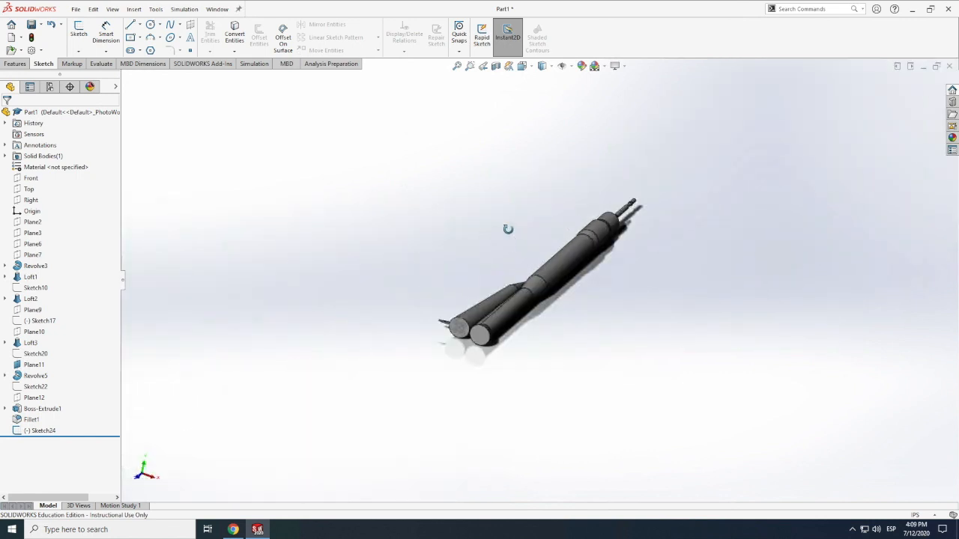
pyautogui.scroll(-8, 475, 338)
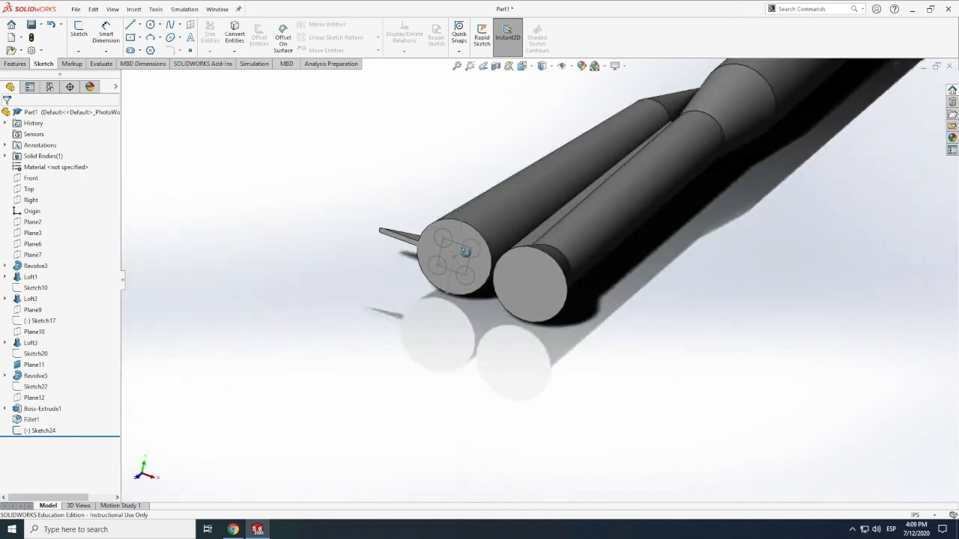
pyautogui.scroll(-1, 448, 318)
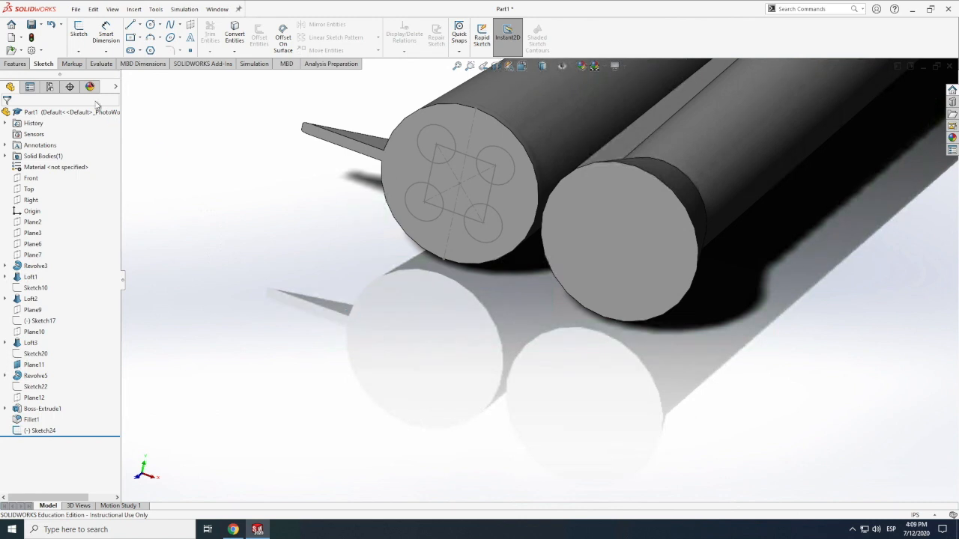
pyautogui.click(16, 64)
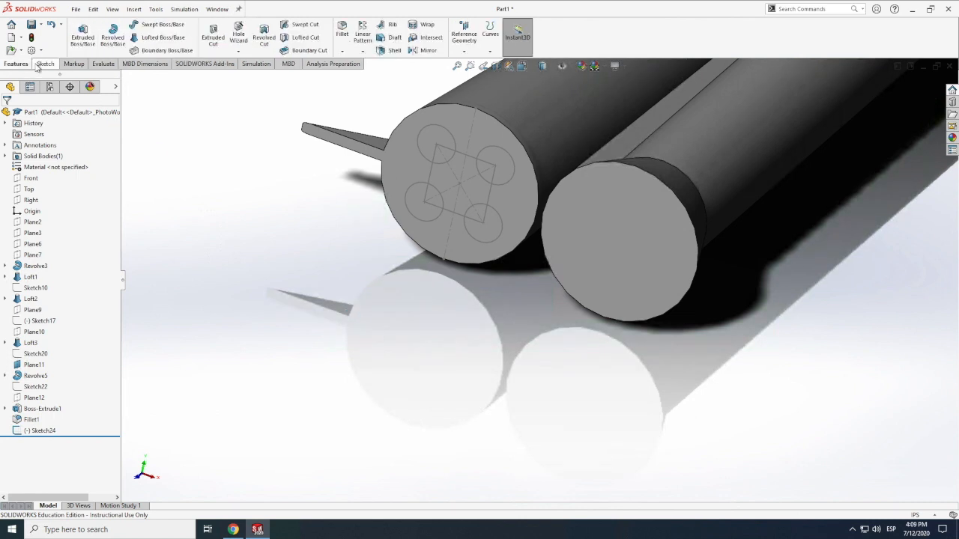
pyautogui.click(42, 65)
pyautogui.click(78, 30)
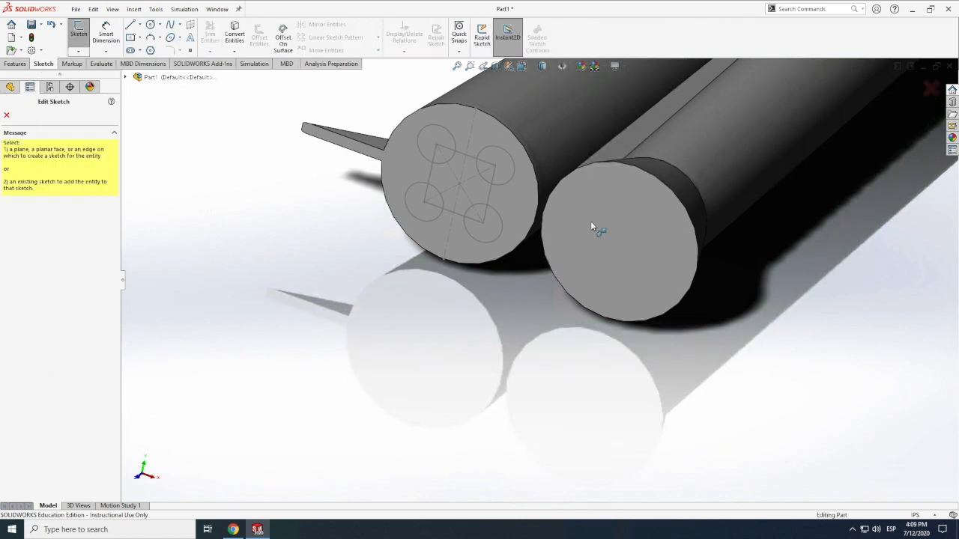
pyautogui.click(7, 115)
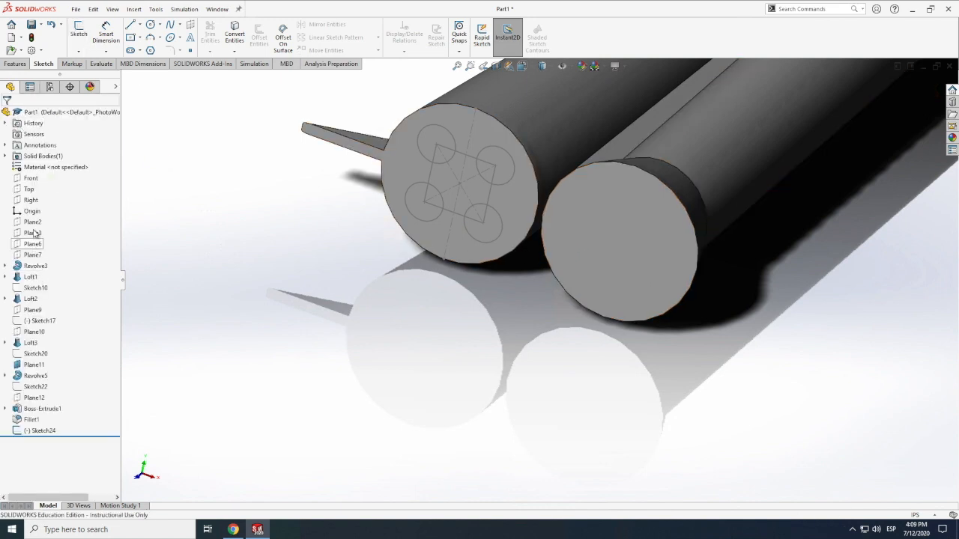
# Step: Edit the four-circle sketch, adding a centerline from the midpoint of the square's fin-side edge to its center, and exit the sketch
pyautogui.scroll(5, 427, 369)
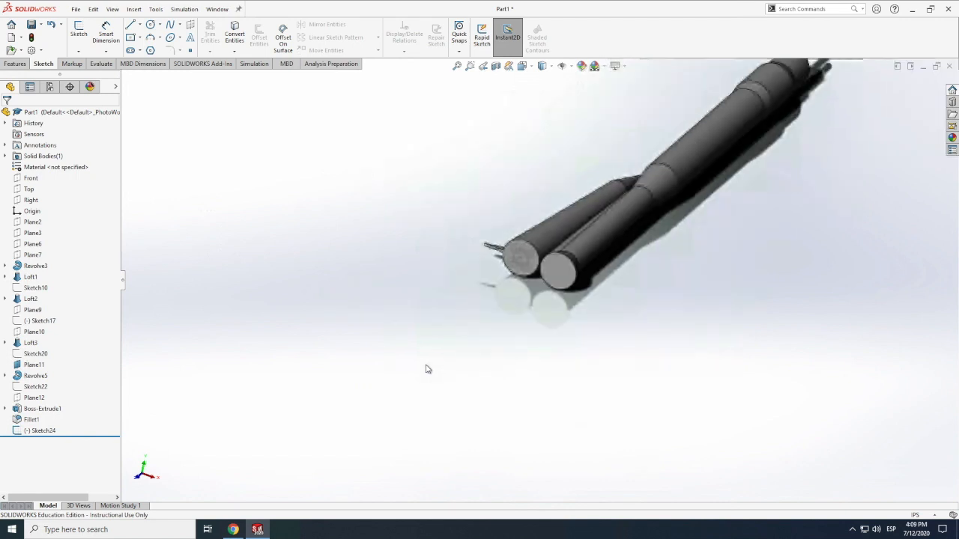
pyautogui.scroll(-3, 578, 263)
pyautogui.scroll(5, 421, 289)
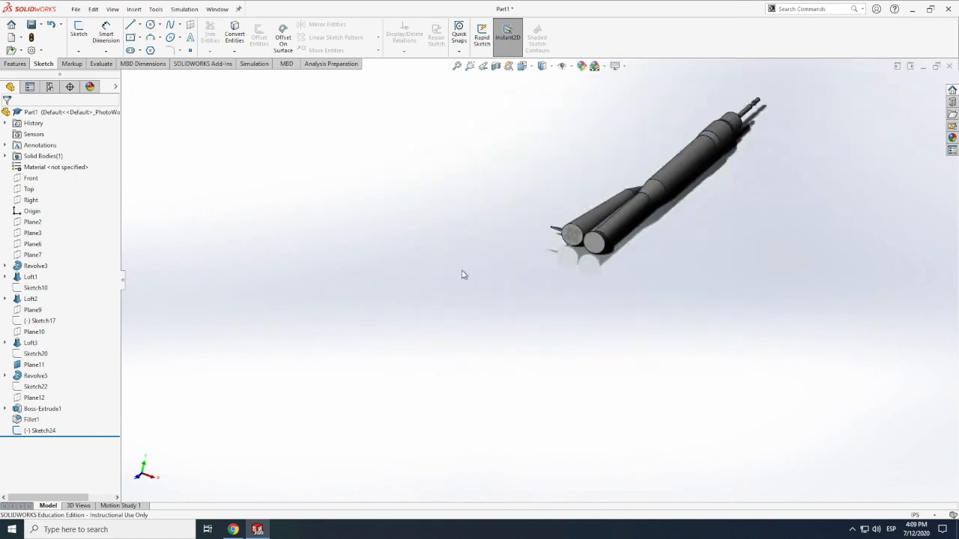
pyautogui.scroll(-4, 595, 227)
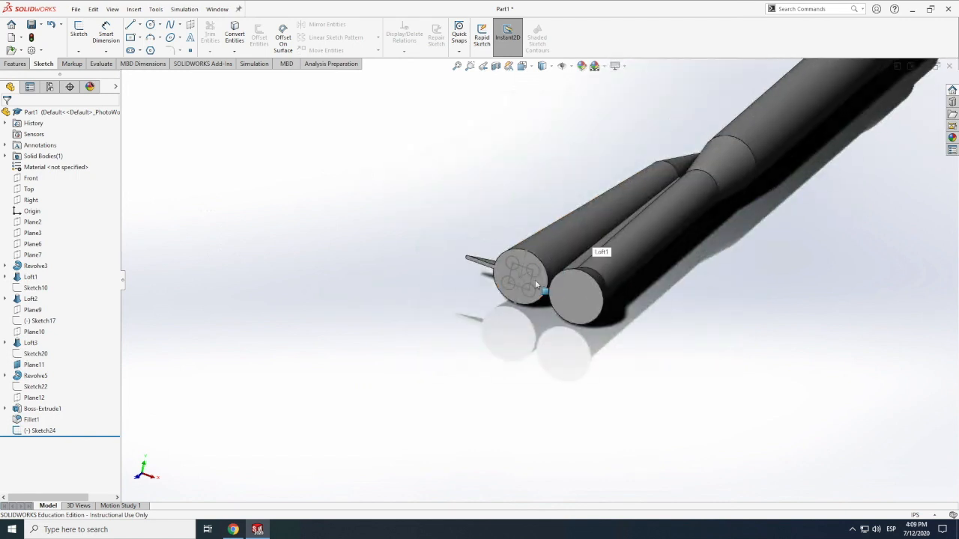
pyautogui.scroll(-3, 536, 285)
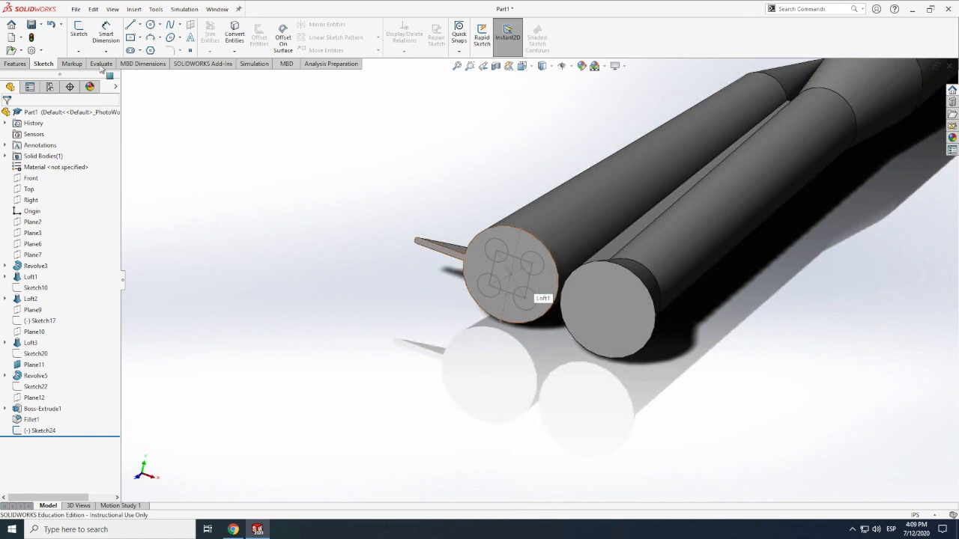
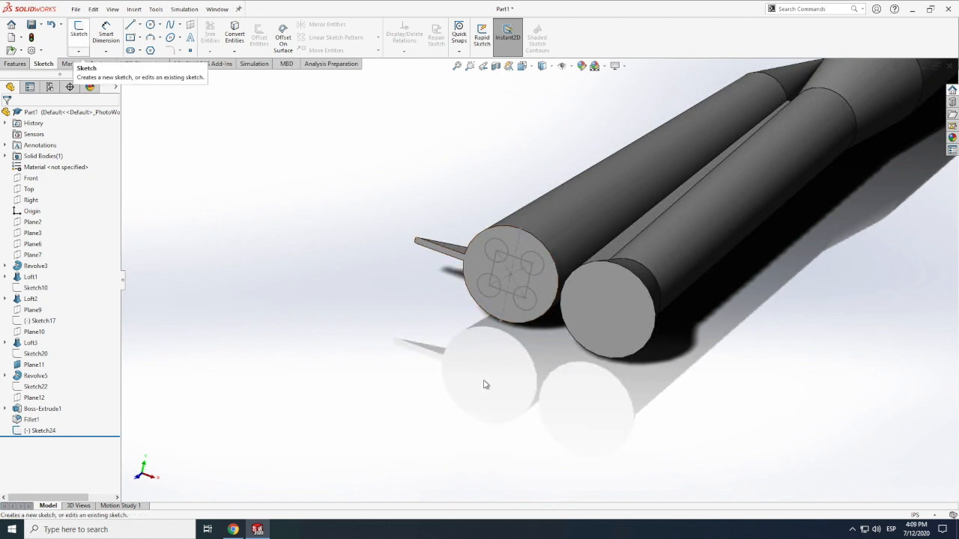
pyautogui.click(493, 269)
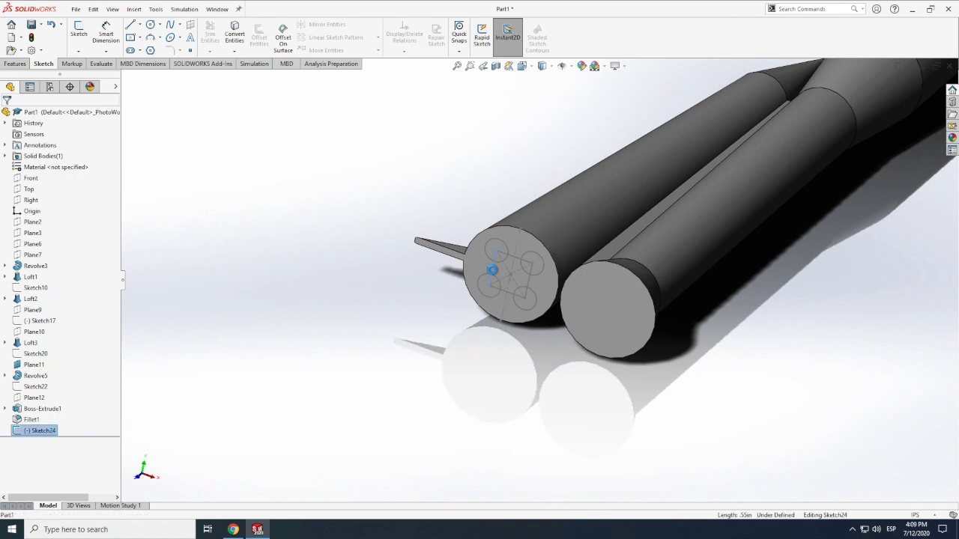
pyautogui.scroll(-1, 496, 271)
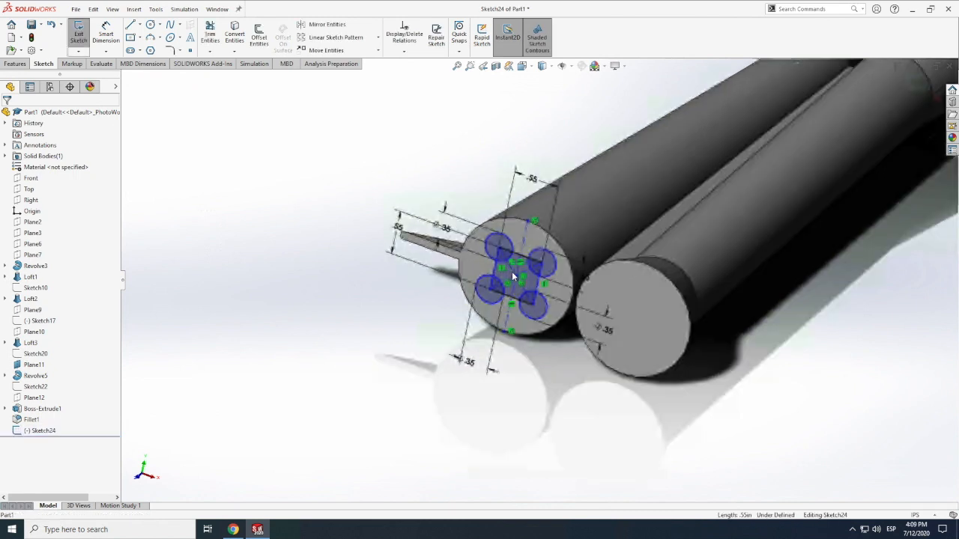
pyautogui.scroll(-2, 512, 271)
pyautogui.click(140, 25)
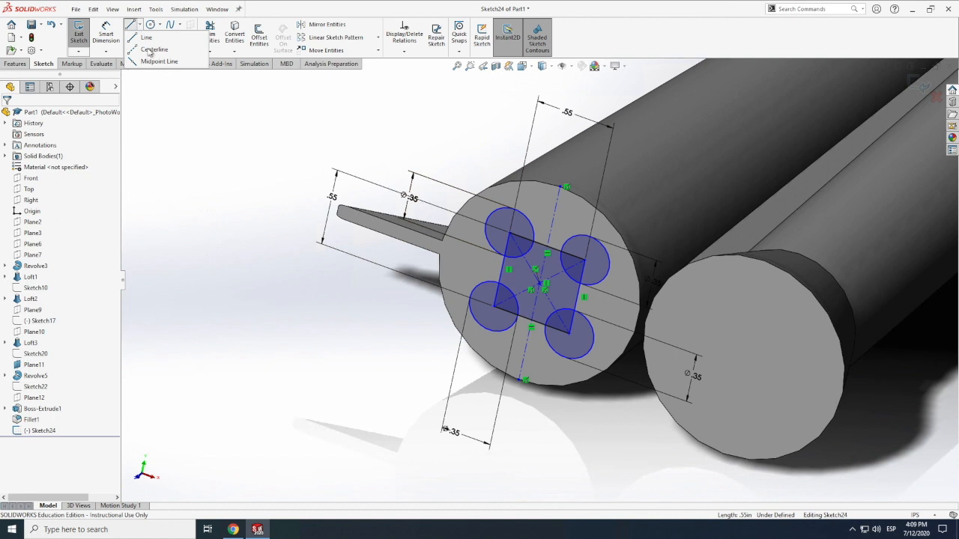
pyautogui.click(150, 49)
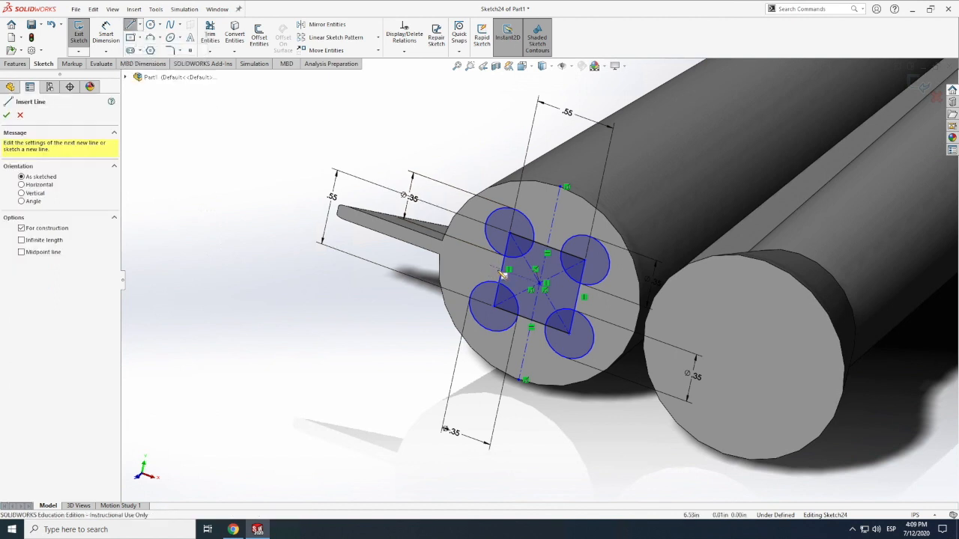
pyautogui.click(539, 284)
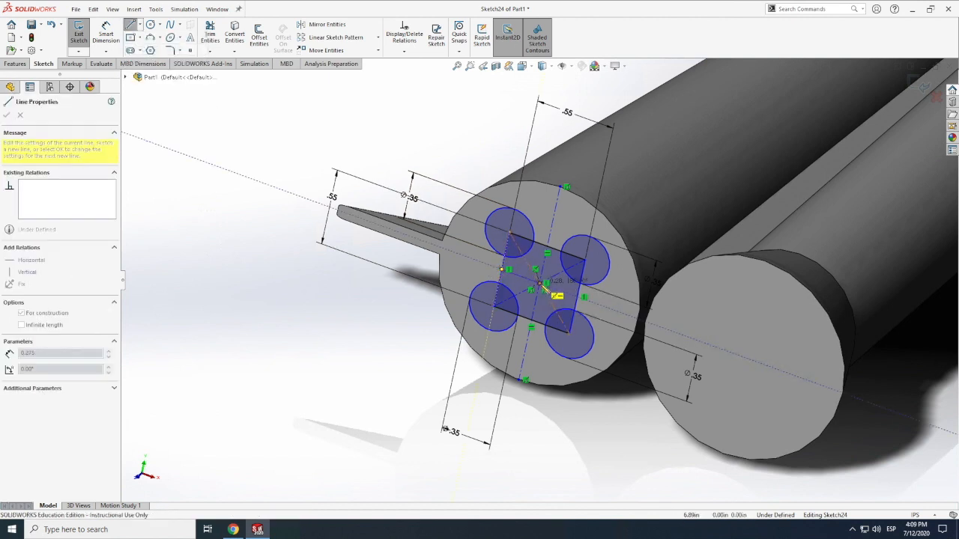
pyautogui.scroll(-1, 544, 279)
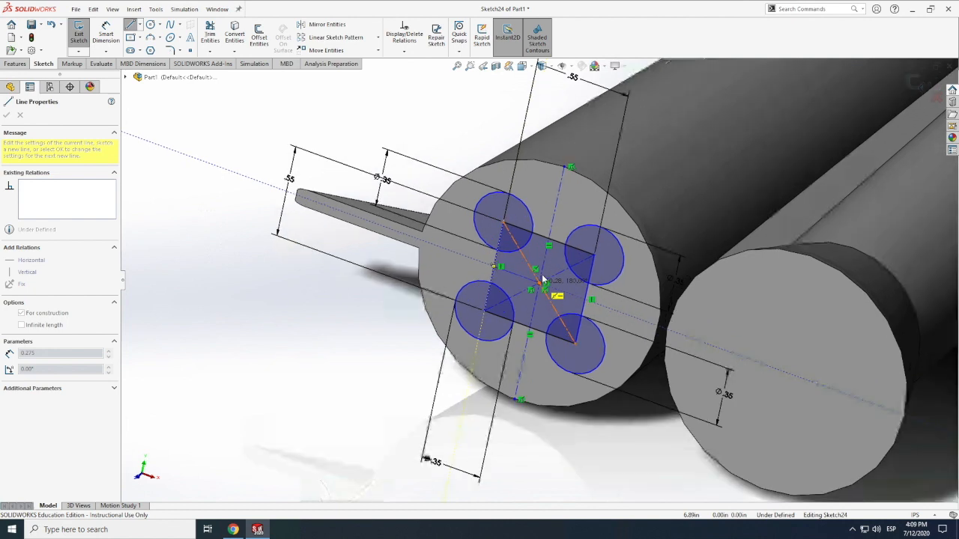
pyautogui.press('Escape')
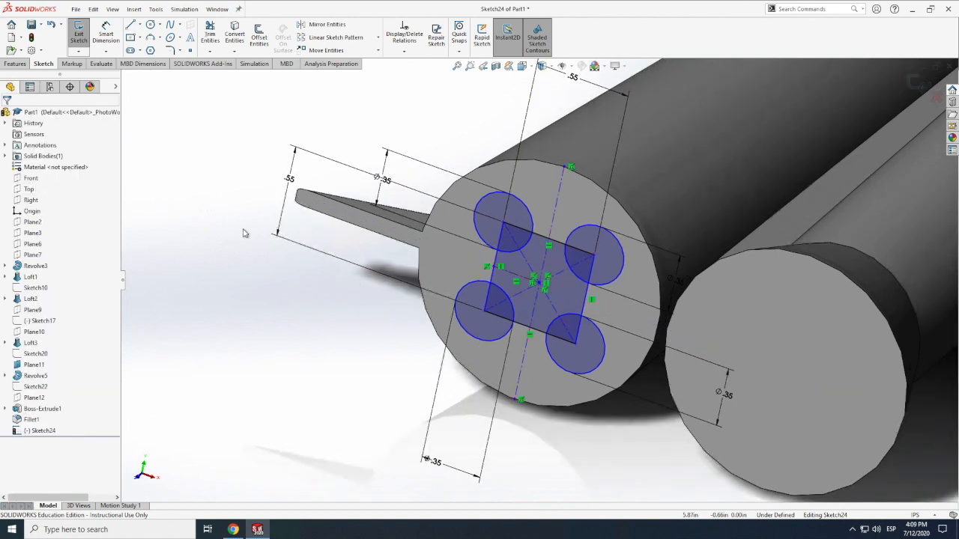
pyautogui.click(83, 43)
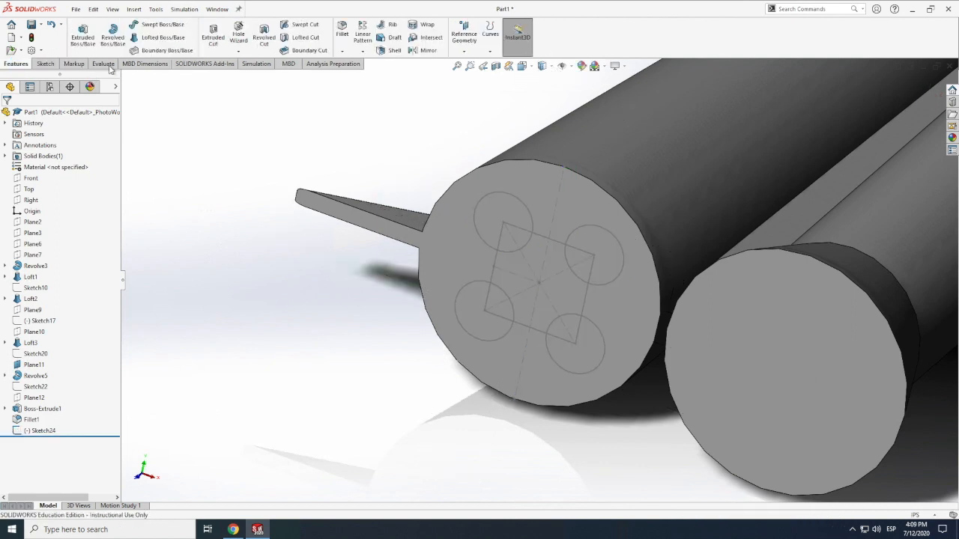
# Step: Create a reference plane perpendicular to the short centerline and coincident with the center point of the square on the booster base
pyautogui.click(464, 35)
pyautogui.click(472, 63)
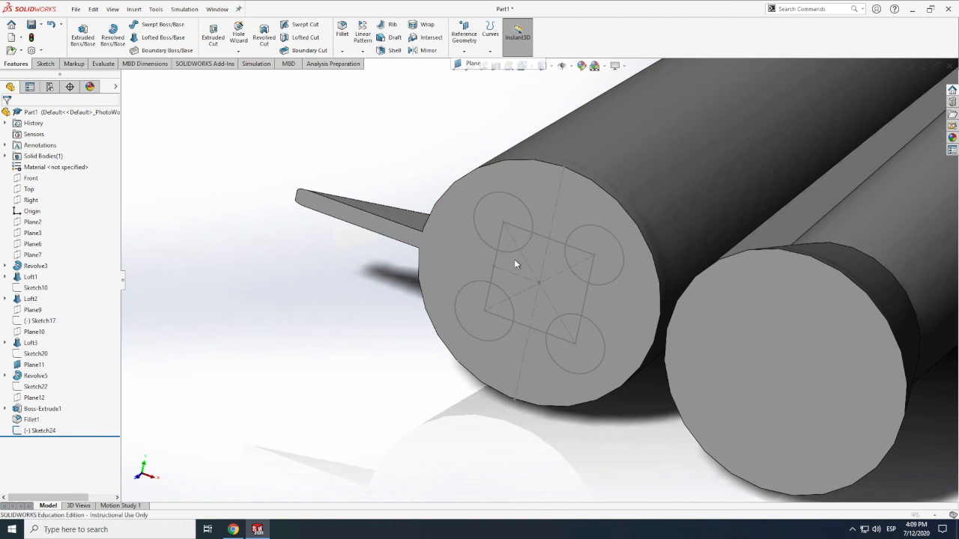
pyautogui.click(547, 283)
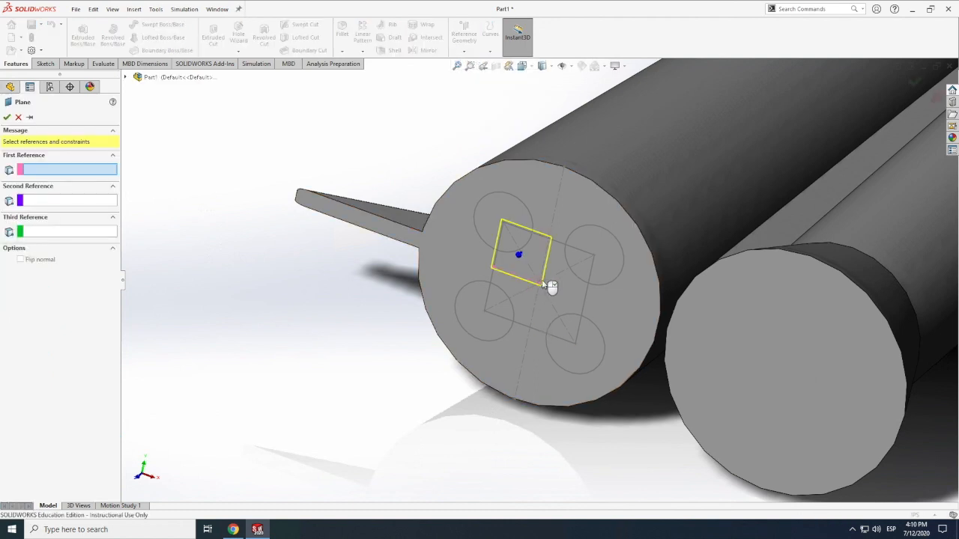
pyautogui.scroll(-1, 542, 288)
pyautogui.click(536, 290)
pyautogui.scroll(-1, 558, 294)
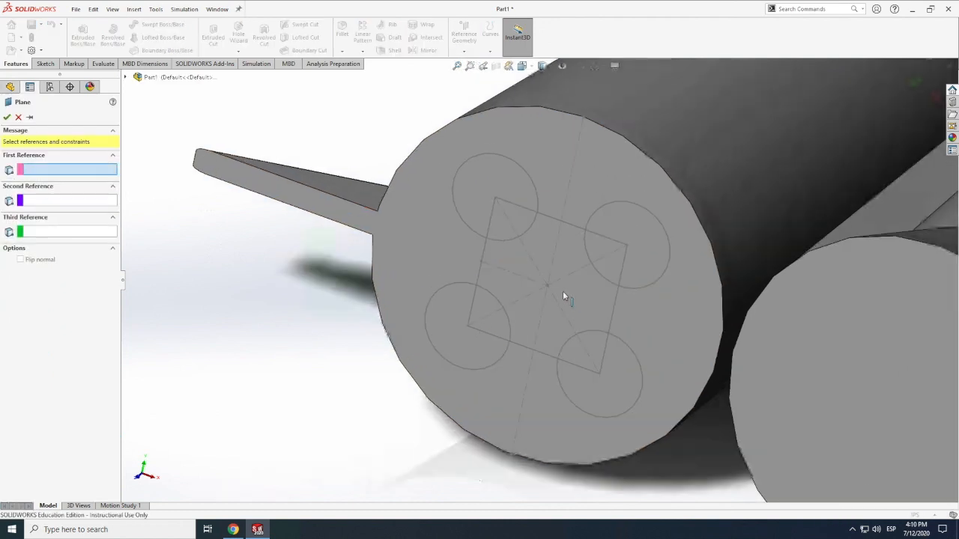
pyautogui.scroll(1, 532, 283)
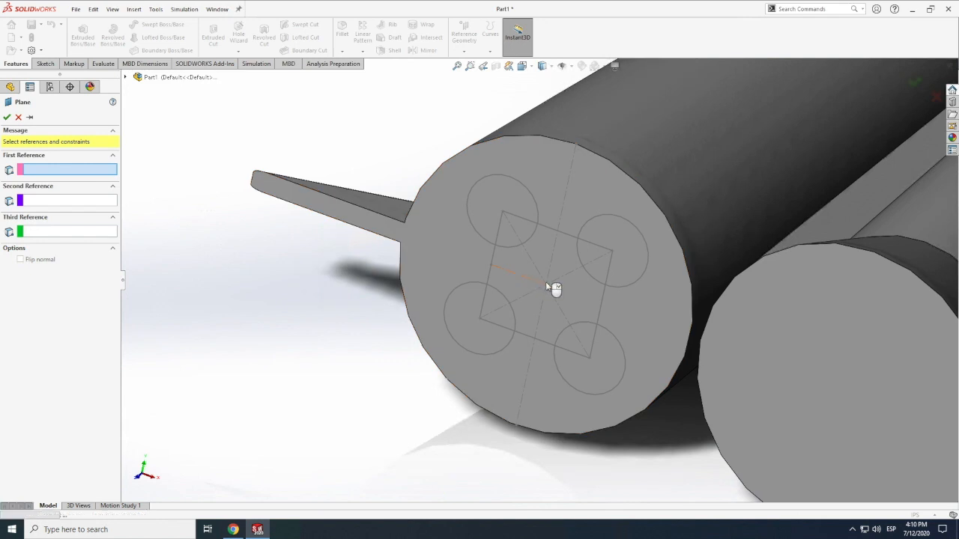
pyautogui.click(548, 287)
pyautogui.click(548, 286)
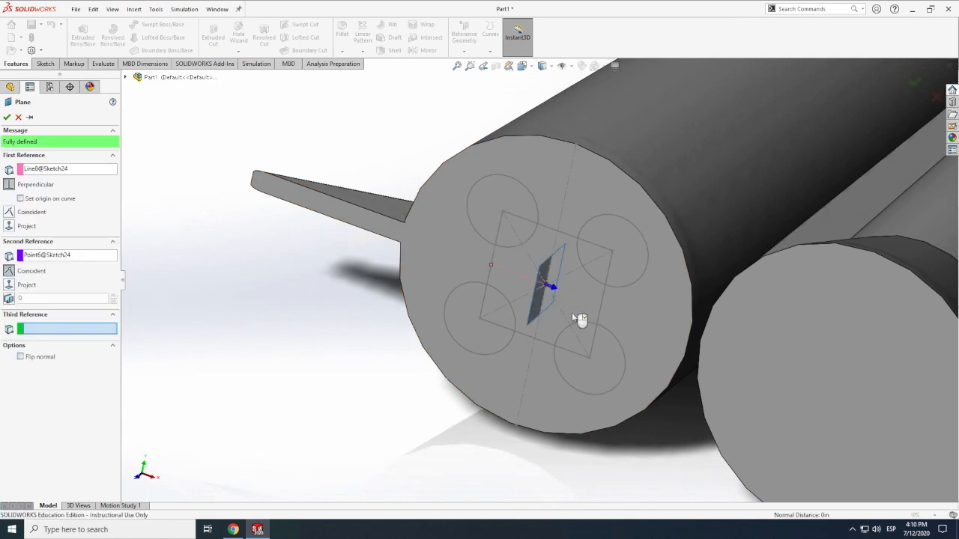
pyautogui.click(7, 118)
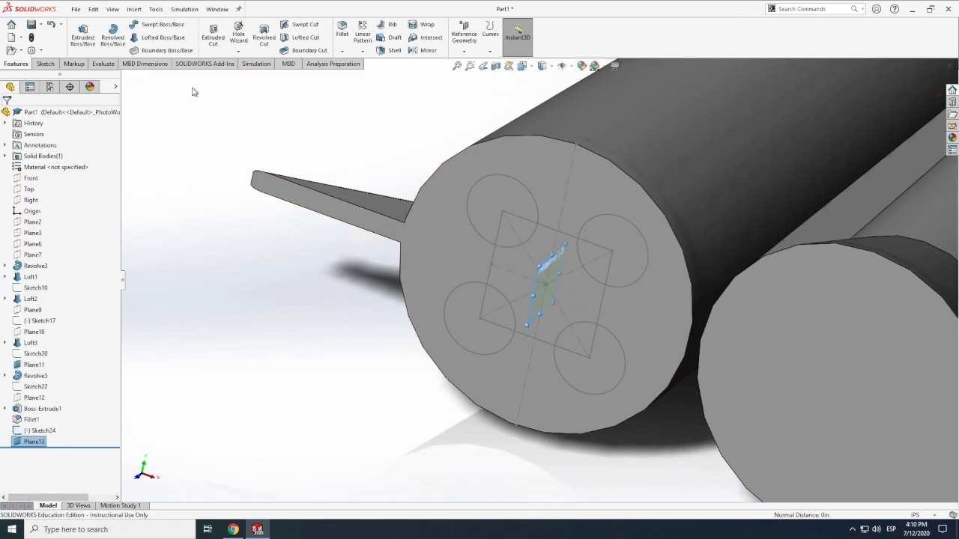
# Step: Start a sketch on the new plane through the center of the booster base
pyautogui.click(45, 63)
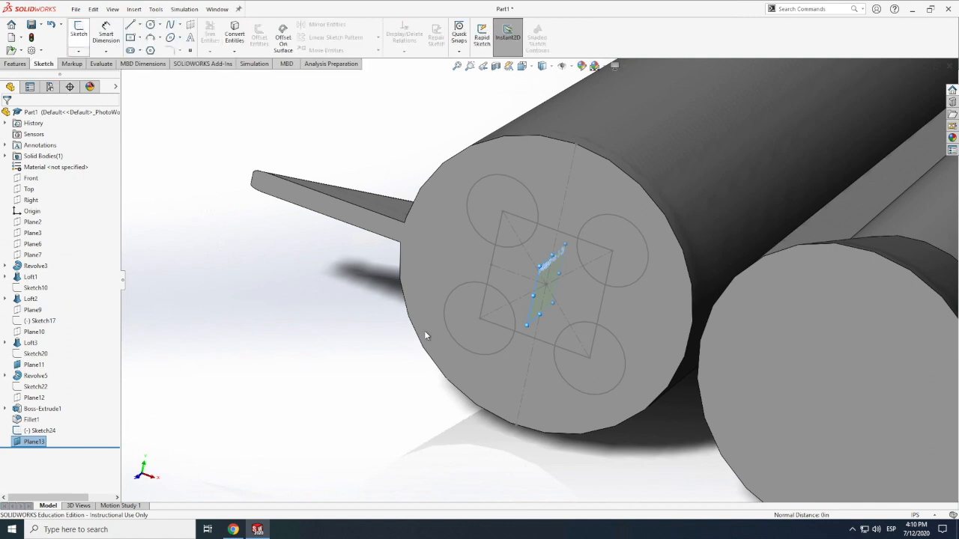
pyautogui.click(79, 33)
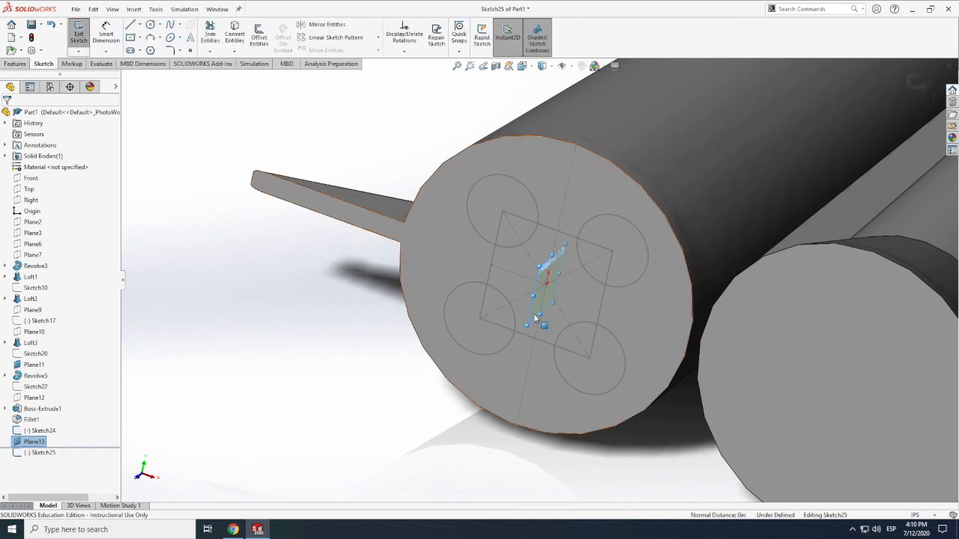
pyautogui.click(140, 25)
pyautogui.click(154, 51)
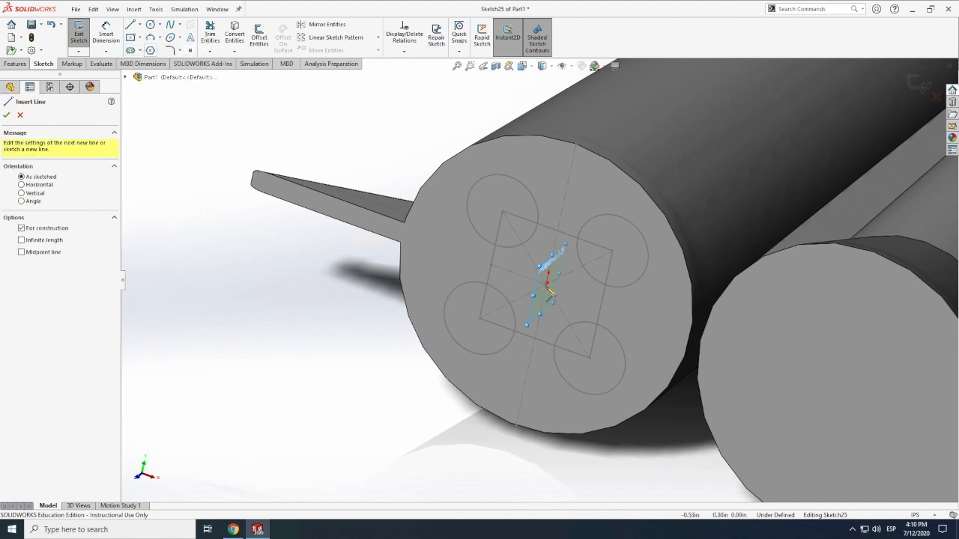
pyautogui.click(547, 285)
pyautogui.press('Escape')
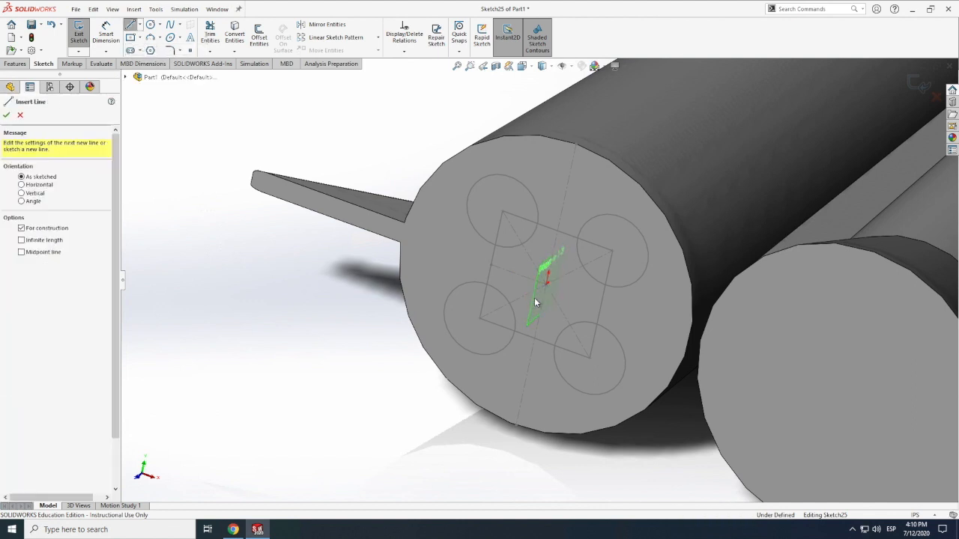
pyautogui.press('Escape')
# Step: Sketch a centerline about 0.55 in long from the square's center, running straight outward from the booster base
pyautogui.click(142, 28)
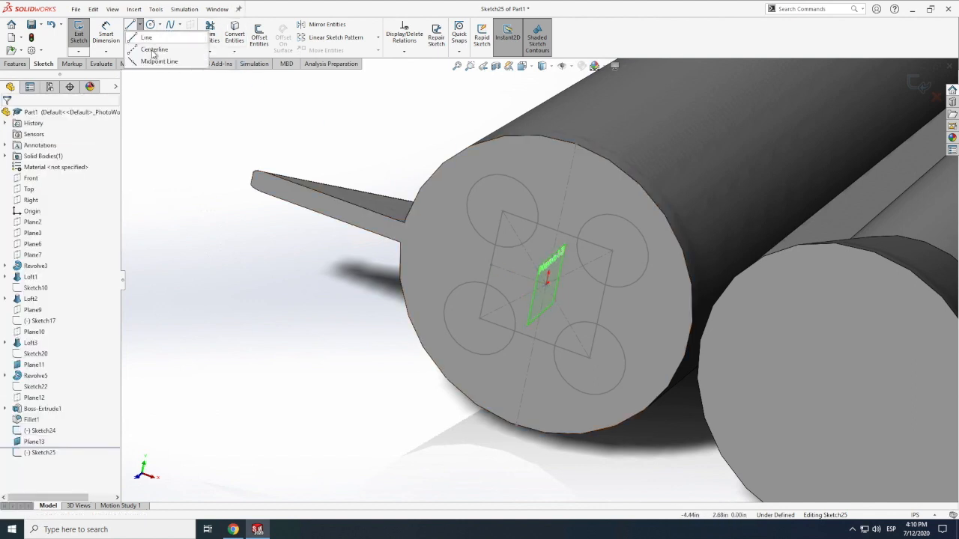
pyautogui.click(153, 50)
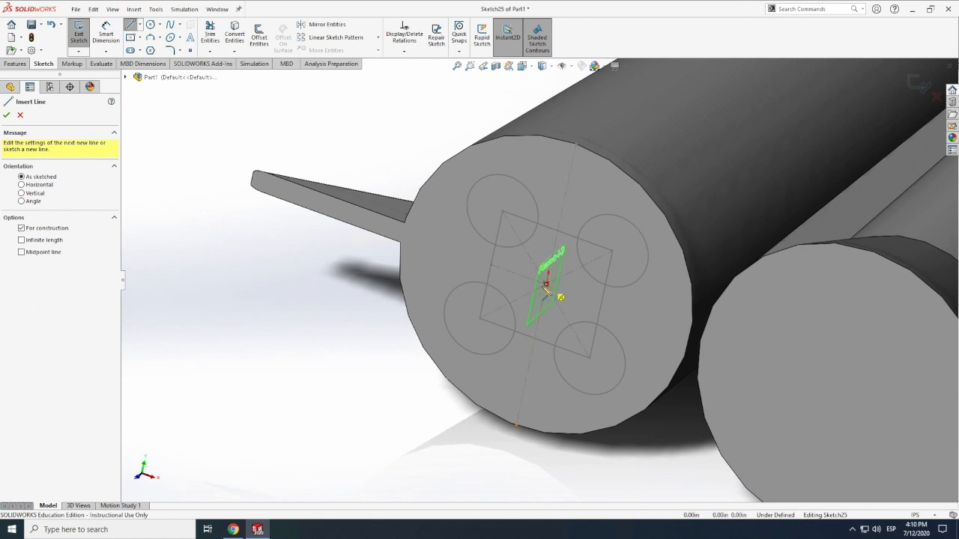
pyautogui.click(547, 284)
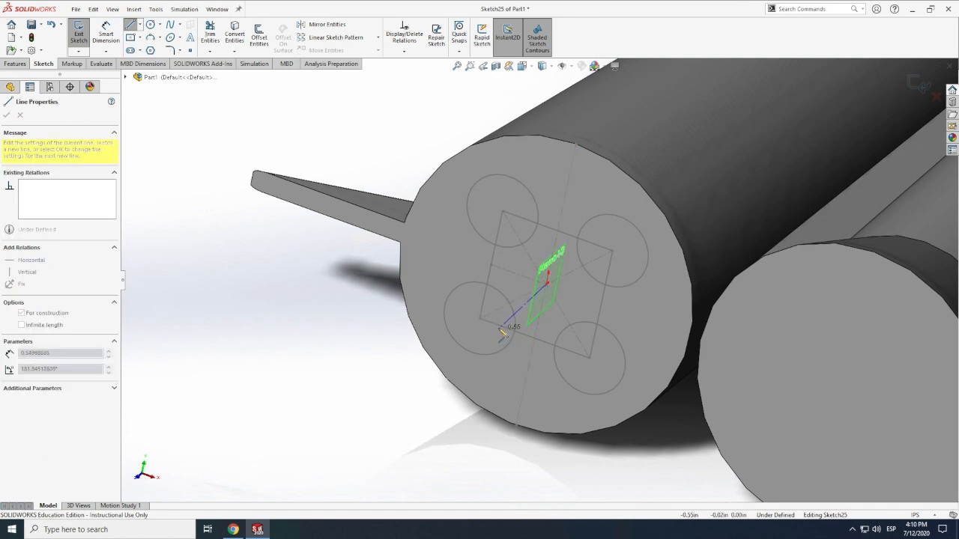
pyautogui.click(499, 327)
pyautogui.press('Escape')
pyautogui.press('Escape')
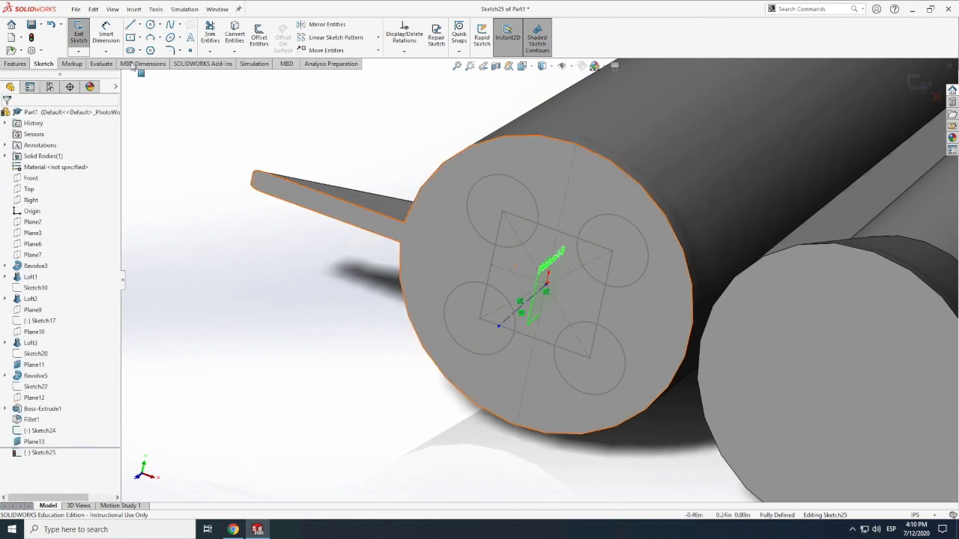
# Step: Dimension the centerline running outward from the booster base to 0.40 in and exit the sketch
pyautogui.click(107, 33)
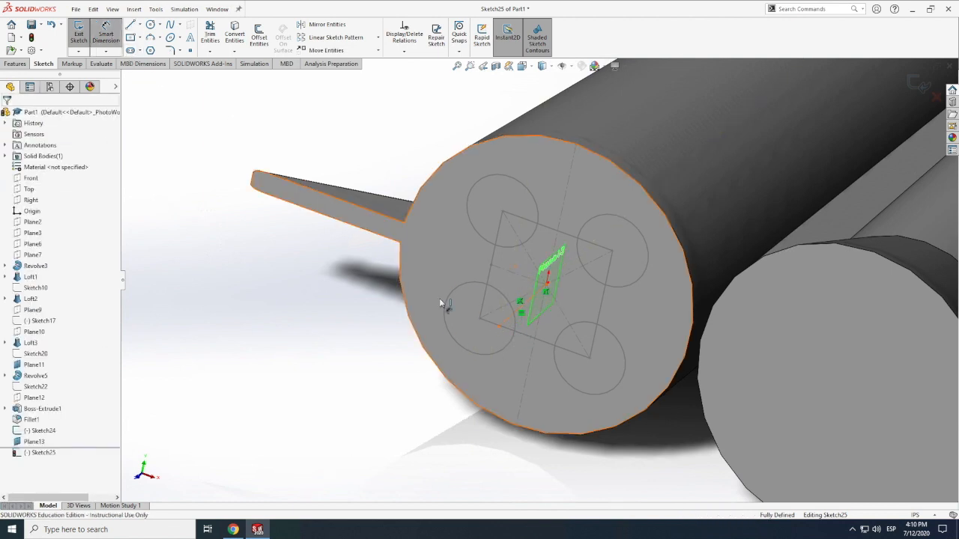
pyautogui.click(511, 315)
pyautogui.click(370, 278)
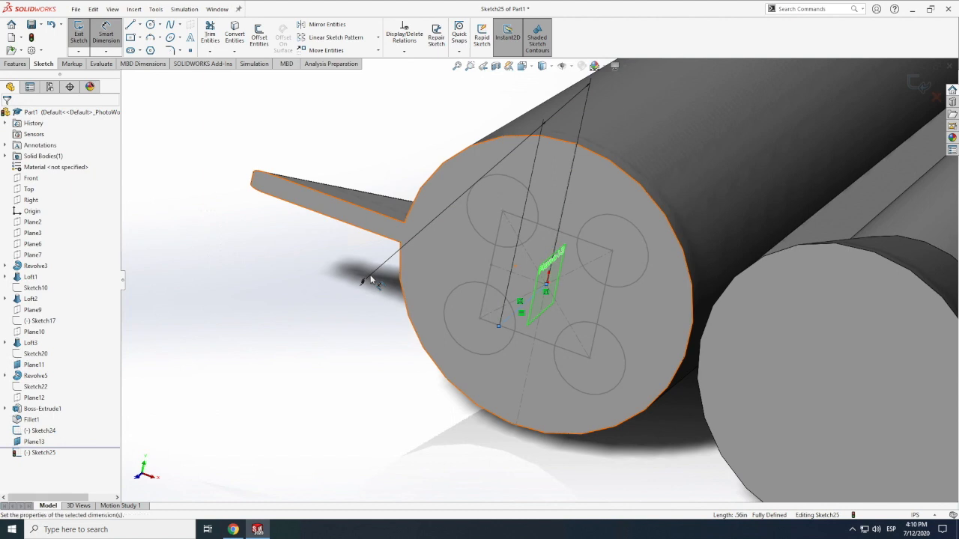
pyautogui.write('35')
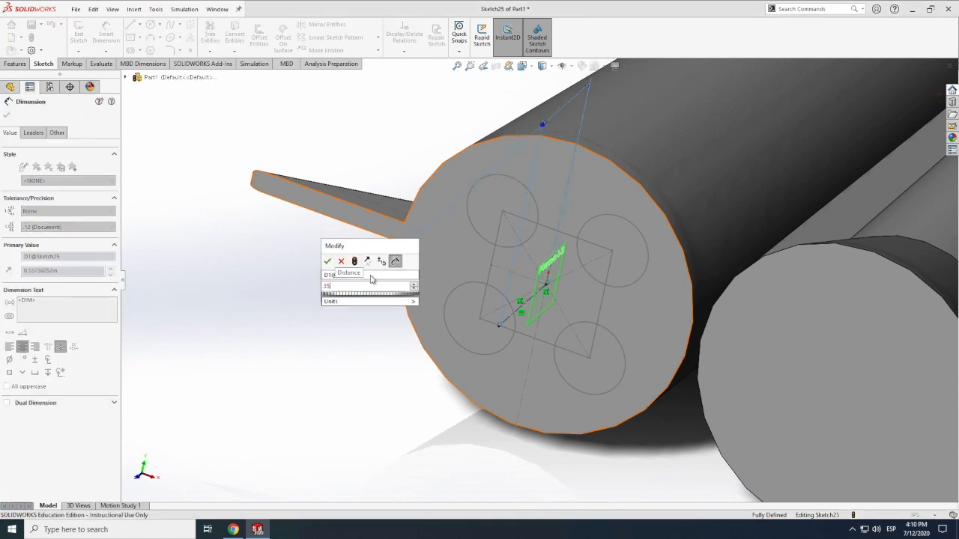
pyautogui.press('Return')
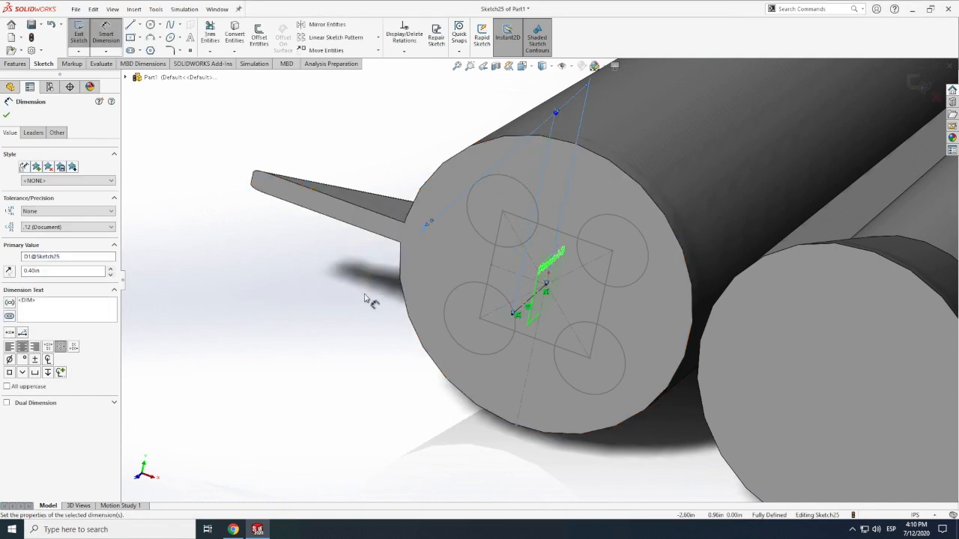
pyautogui.click(78, 34)
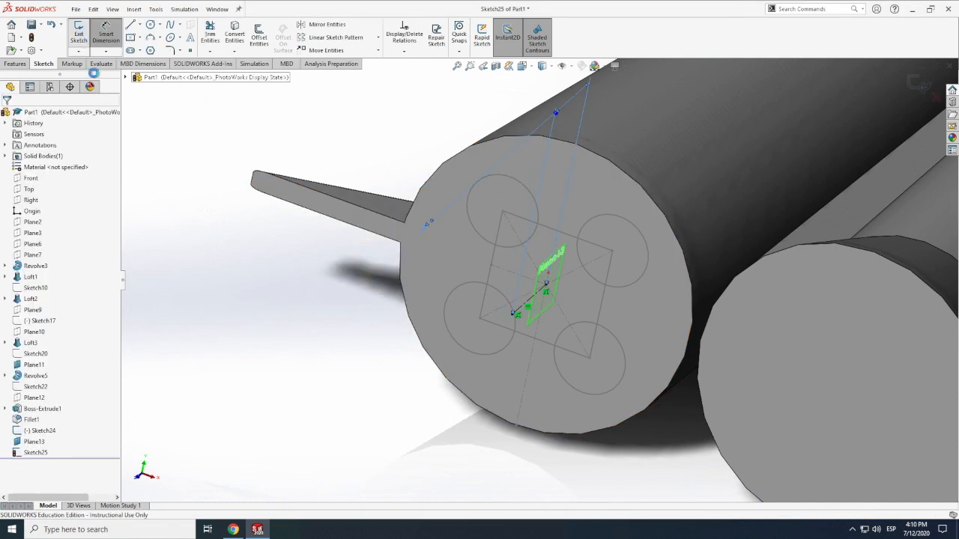
# Step: Create a reference plane perpendicular to the 0.40 in centerline and coincident with its outer endpoint
pyautogui.click(15, 64)
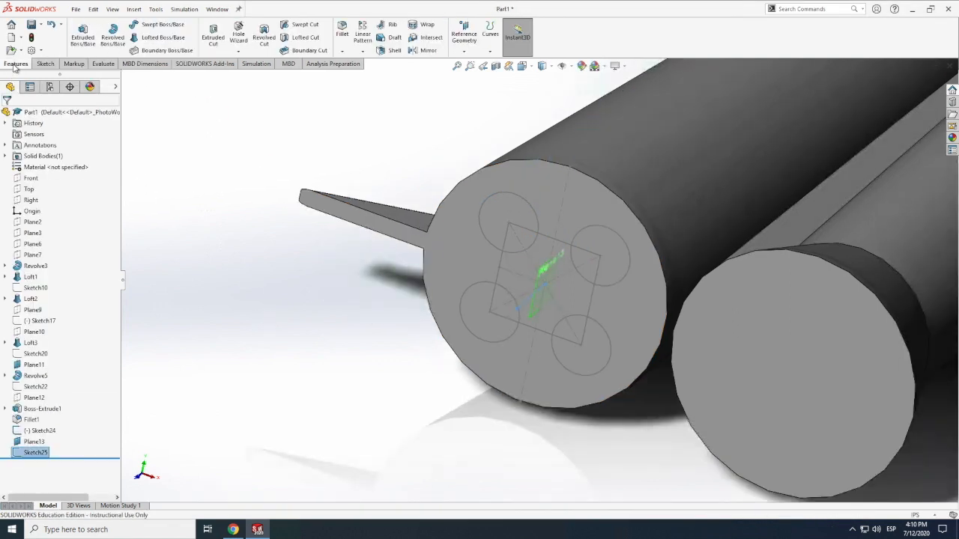
pyautogui.click(465, 36)
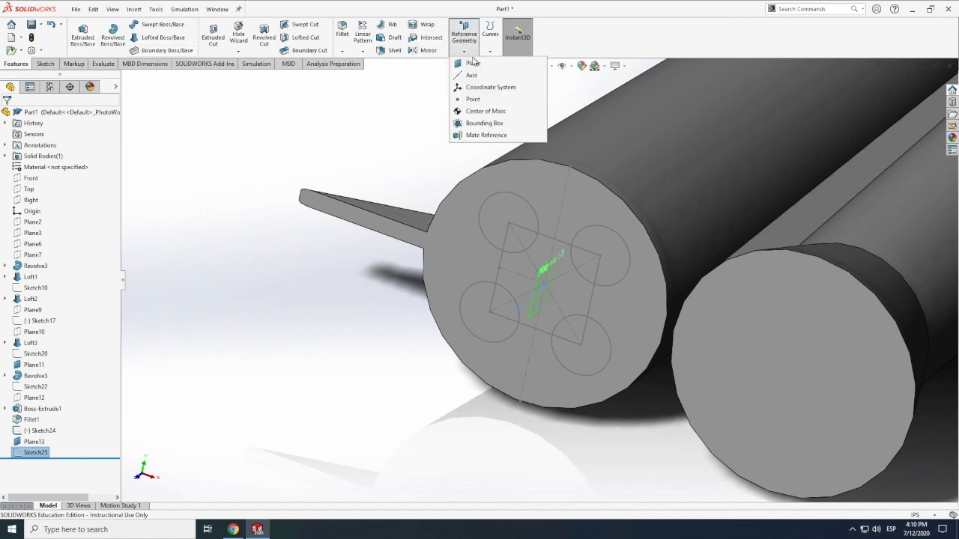
pyautogui.click(474, 64)
pyautogui.scroll(2, 524, 302)
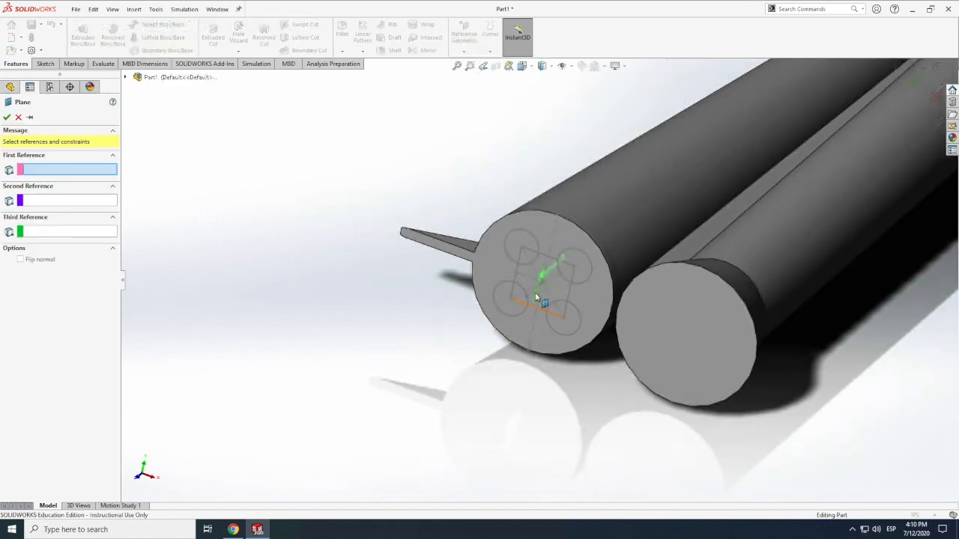
pyautogui.scroll(-3, 535, 298)
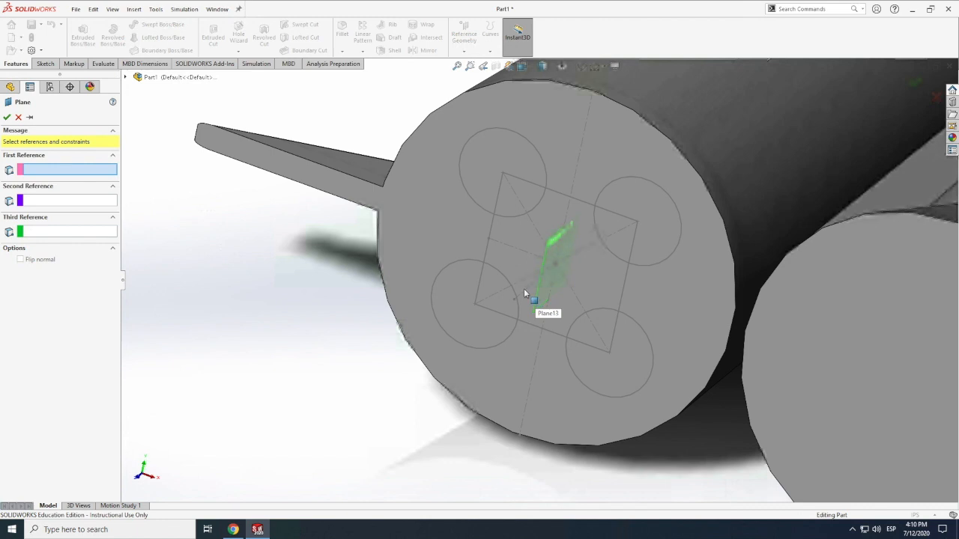
pyautogui.scroll(-1, 522, 291)
pyautogui.click(512, 304)
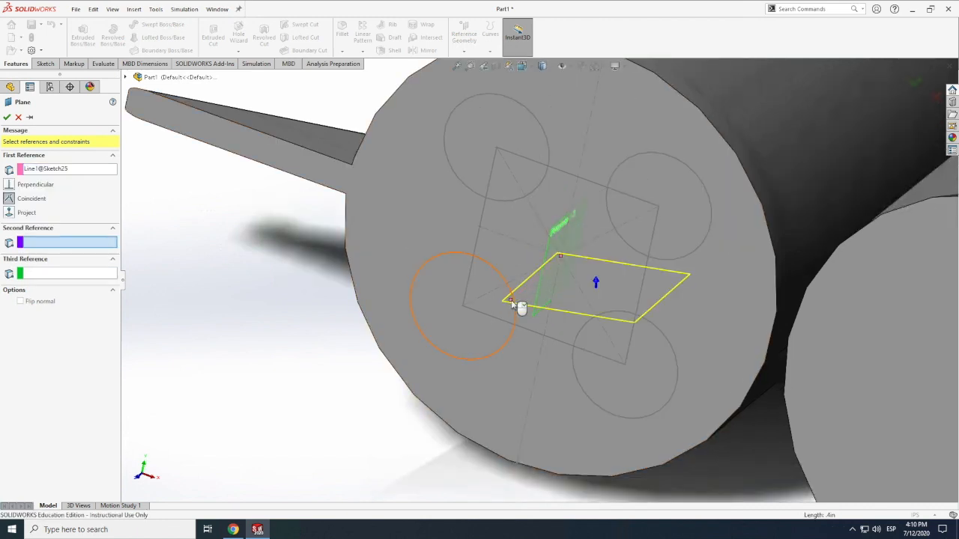
pyautogui.click(509, 302)
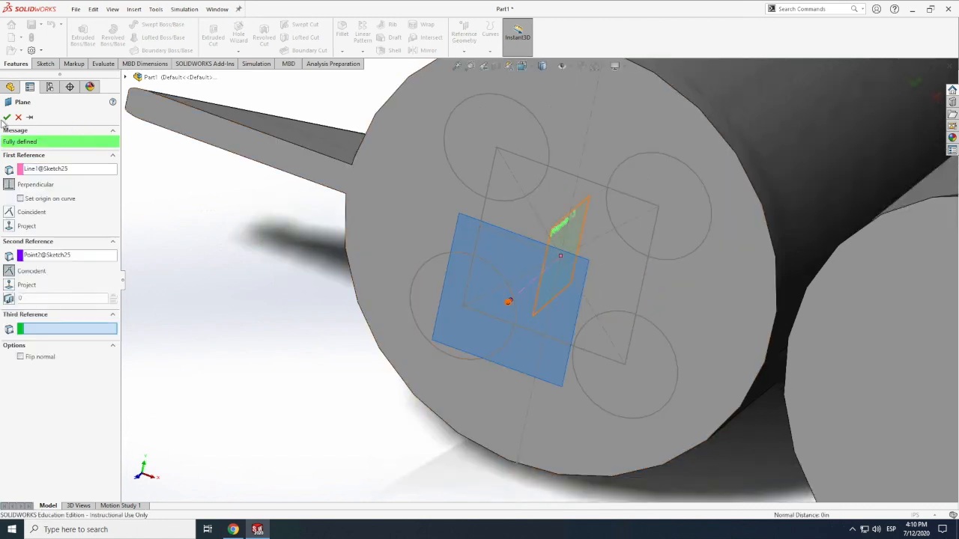
pyautogui.click(7, 118)
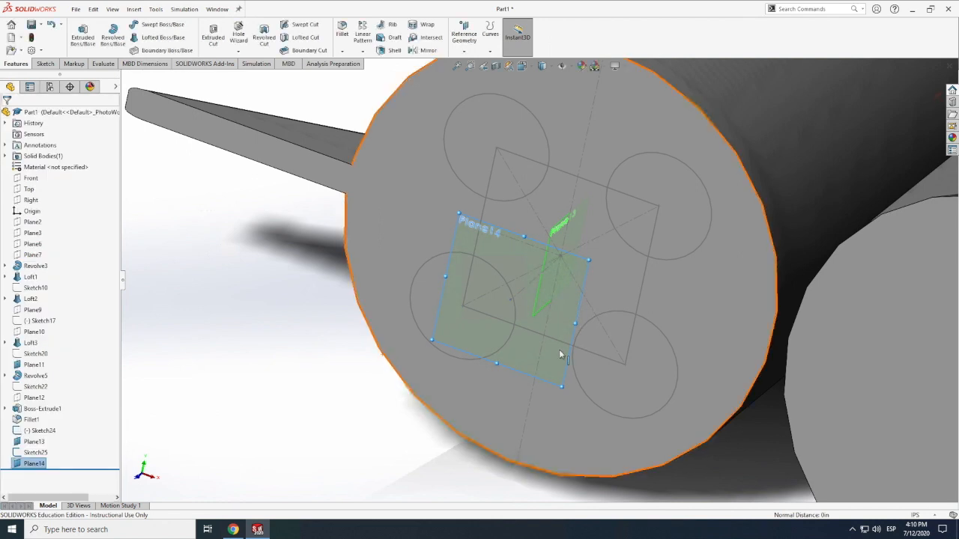
pyautogui.scroll(-2, 581, 311)
pyautogui.press('Escape')
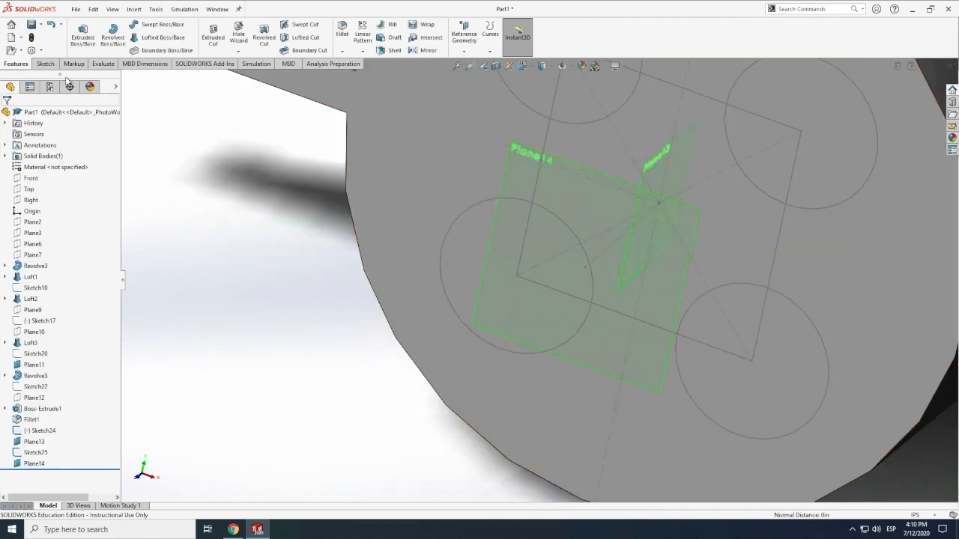
pyautogui.scroll(-3, 50, 68)
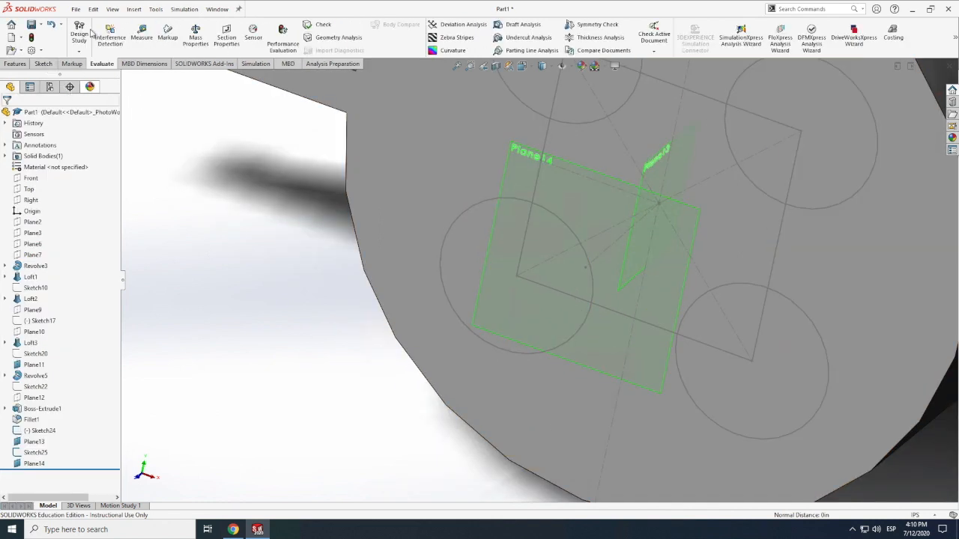
pyautogui.click(43, 64)
pyautogui.click(77, 33)
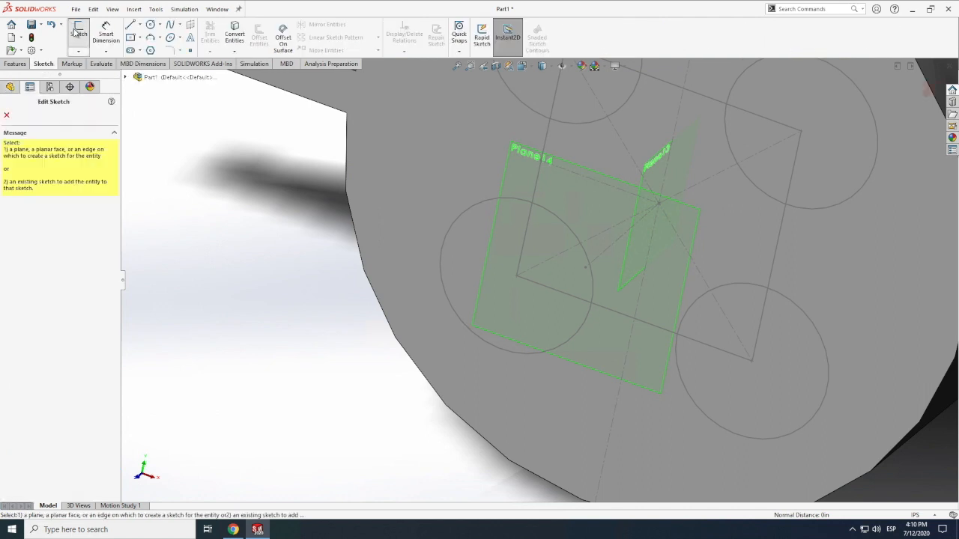
pyautogui.click(514, 158)
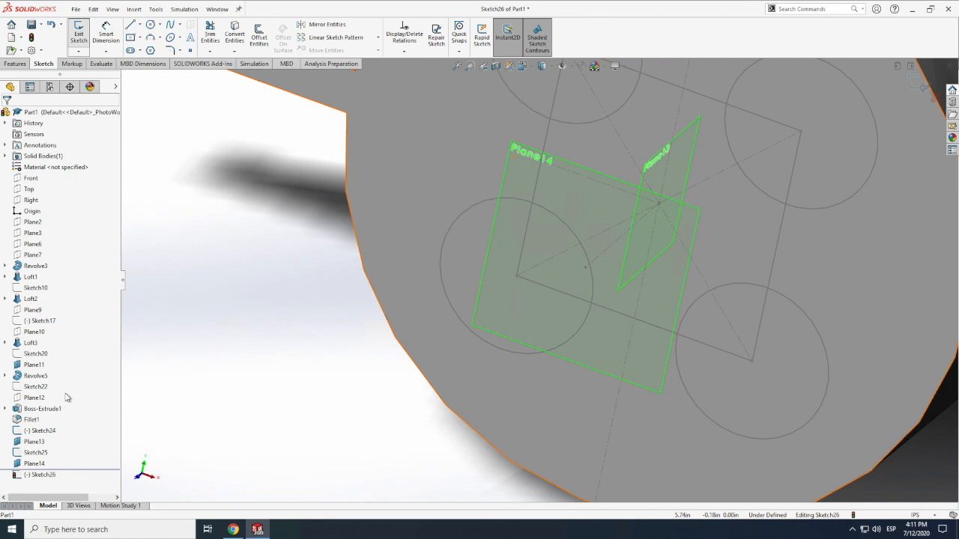
pyautogui.click(78, 38)
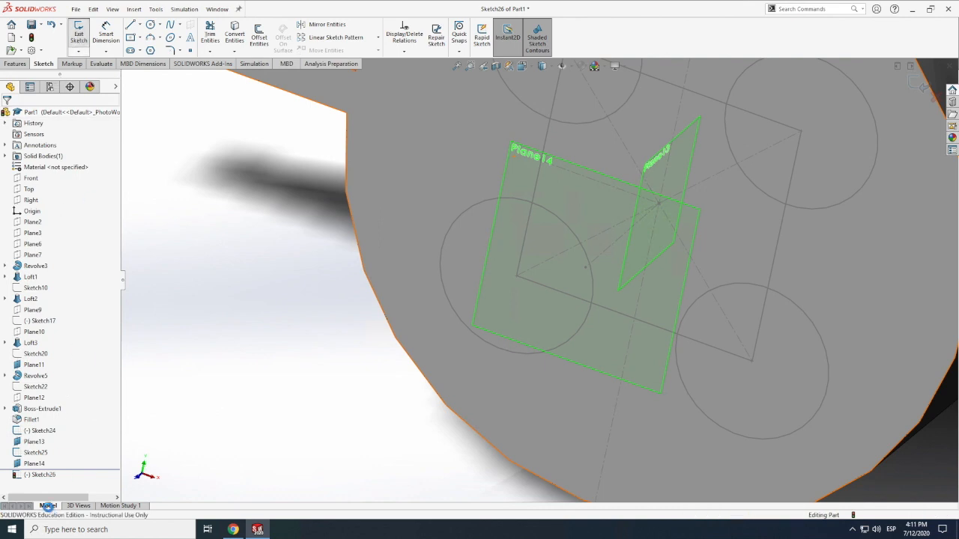
# Step: Start a sketch on the plane at the centerline's outer end and draw an origin-centered rectangle about 0.71 by 0.65 in
pyautogui.click(33, 465)
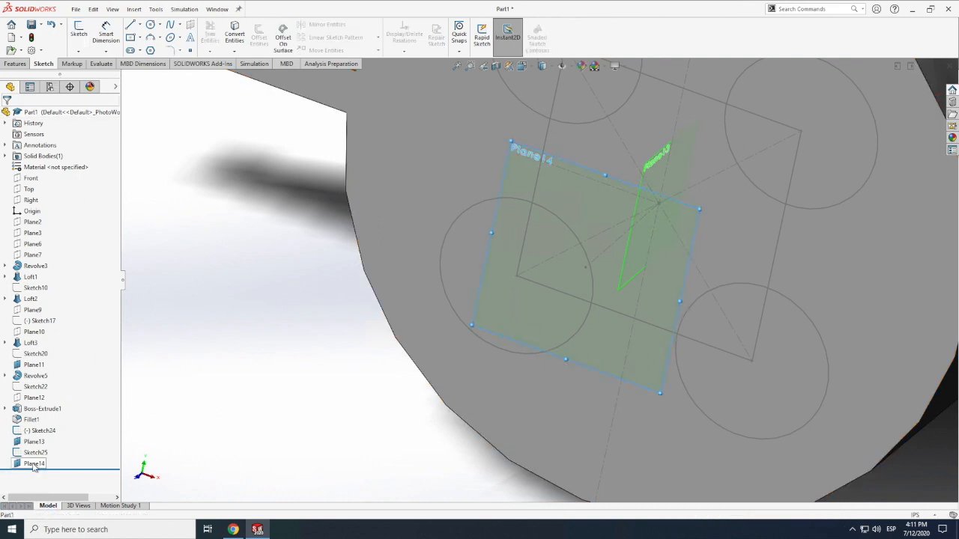
pyautogui.click(79, 34)
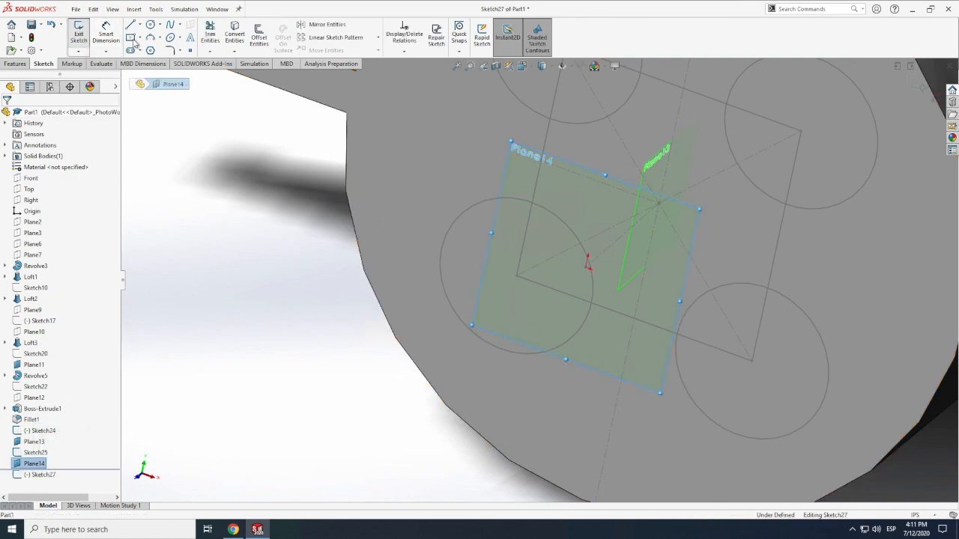
pyautogui.click(587, 268)
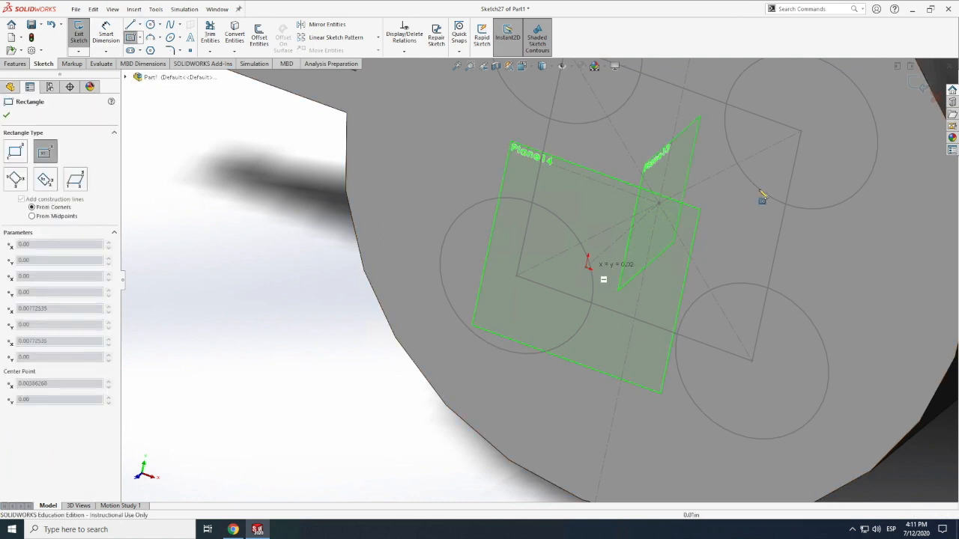
pyautogui.click(763, 185)
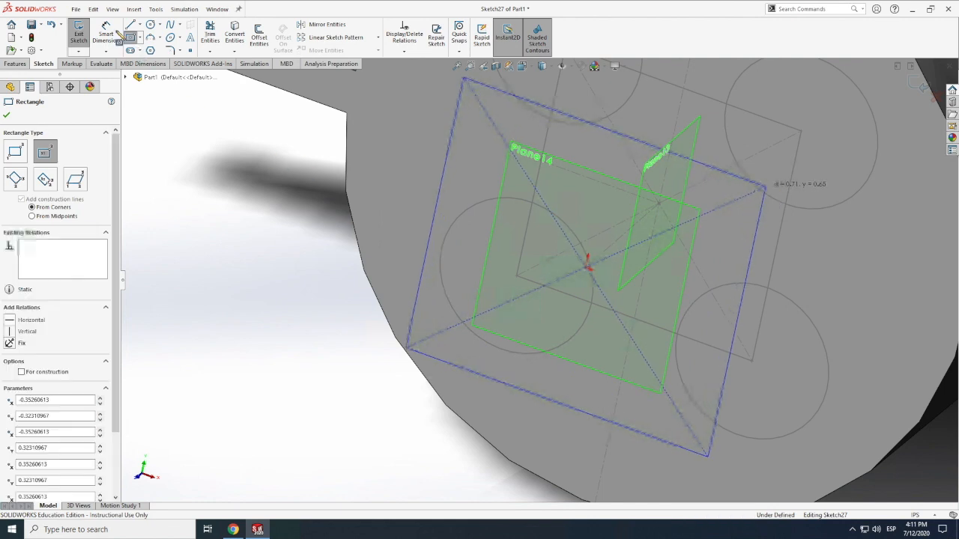
# Step: Dimension two adjacent sides of the center rectangle to 0.55 in each, making it a square
pyautogui.click(106, 34)
pyautogui.click(424, 274)
pyautogui.click(318, 227)
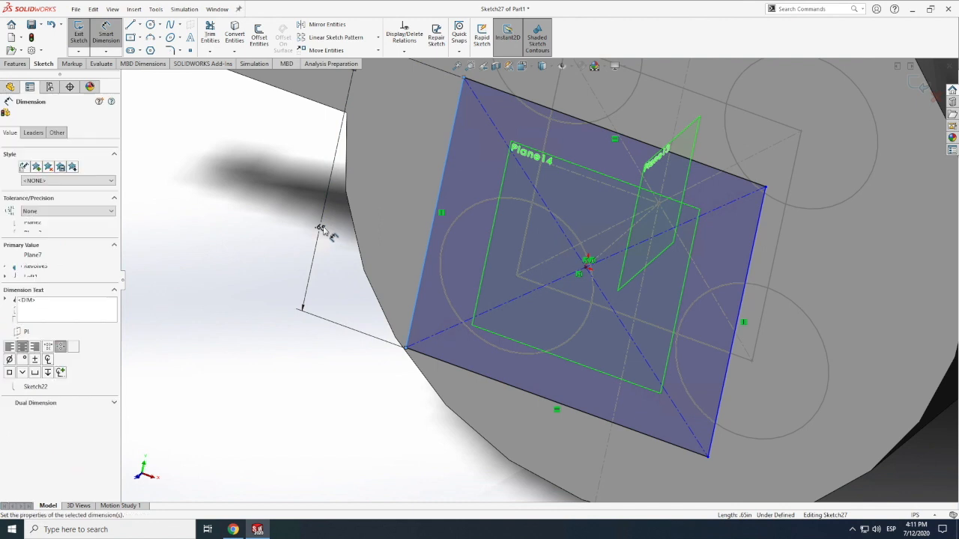
pyautogui.write('.555')
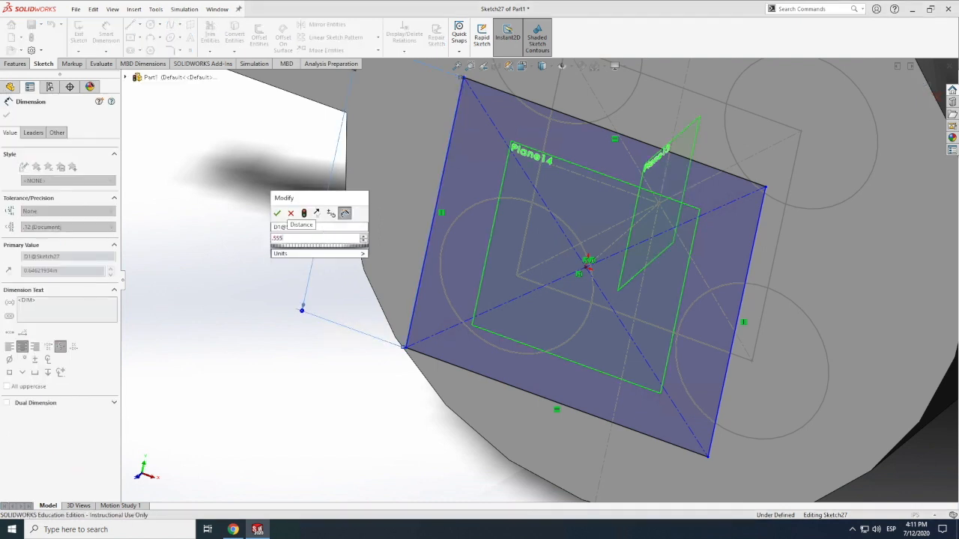
pyautogui.press('Return')
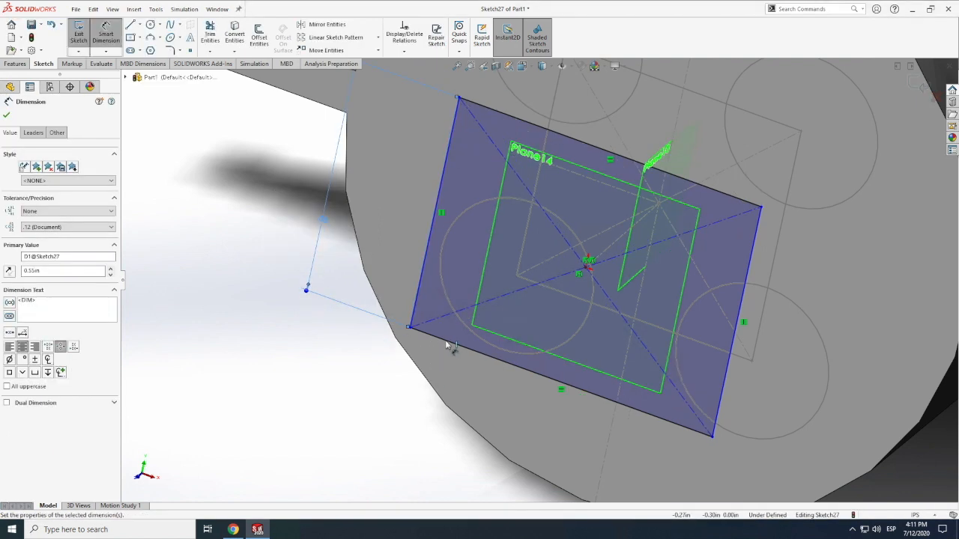
pyautogui.click(448, 343)
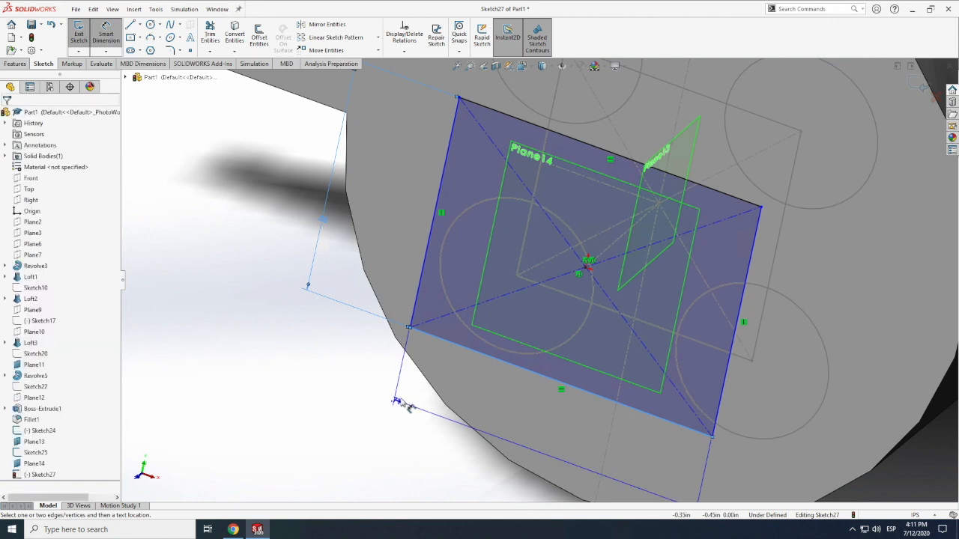
pyautogui.click(399, 403)
pyautogui.write('.8')
pyautogui.press('Return')
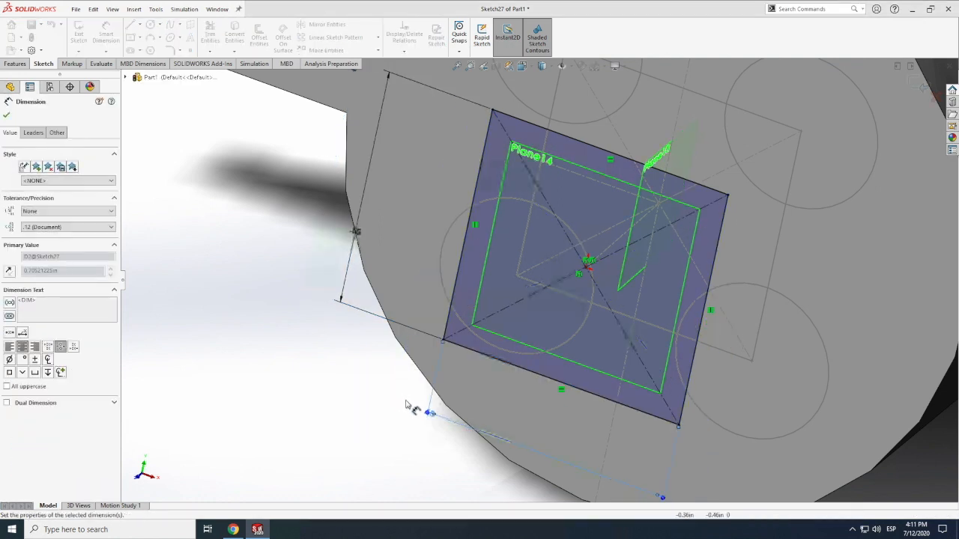
# Step: Draw four circles centered on the square's corners, with radii of about 0.24, 0.29, 0.20 and 0.28 in
pyautogui.scroll(-3, 412, 411)
pyautogui.scroll(4, 385, 363)
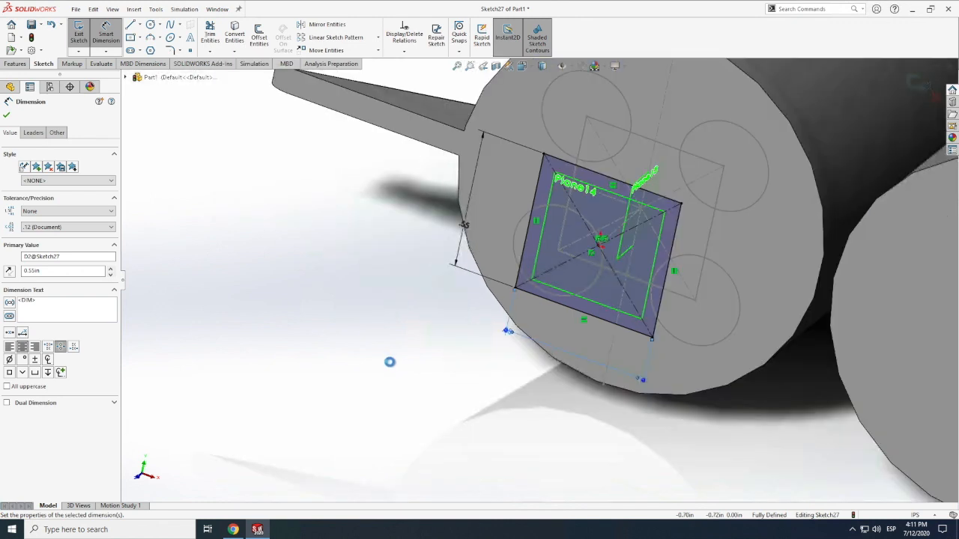
pyautogui.scroll(2, 418, 365)
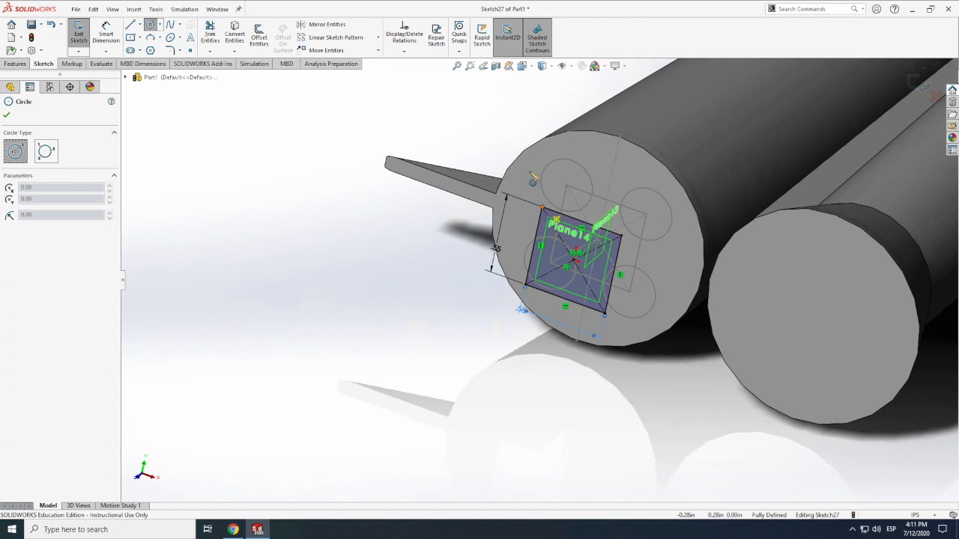
pyautogui.click(542, 206)
pyautogui.click(550, 174)
pyautogui.click(621, 236)
pyautogui.click(663, 227)
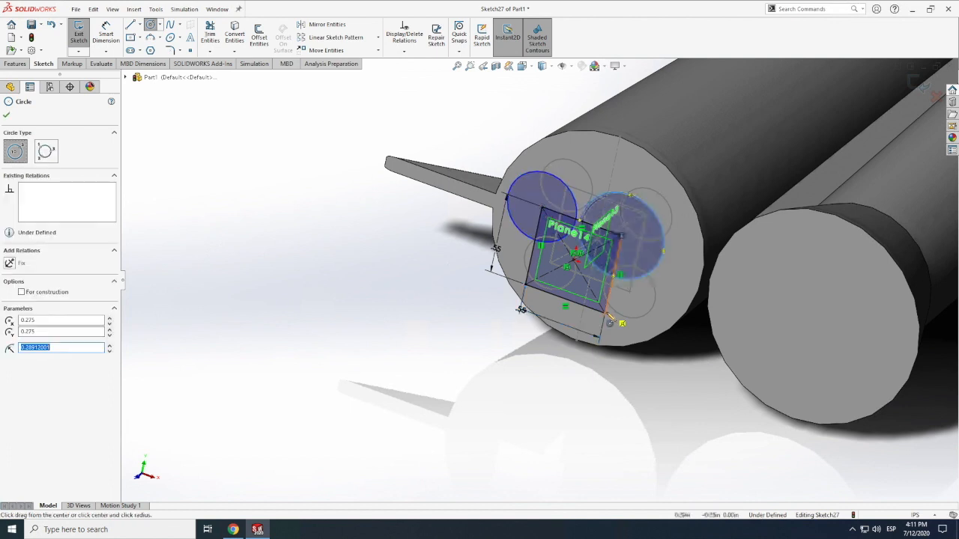
pyautogui.click(606, 313)
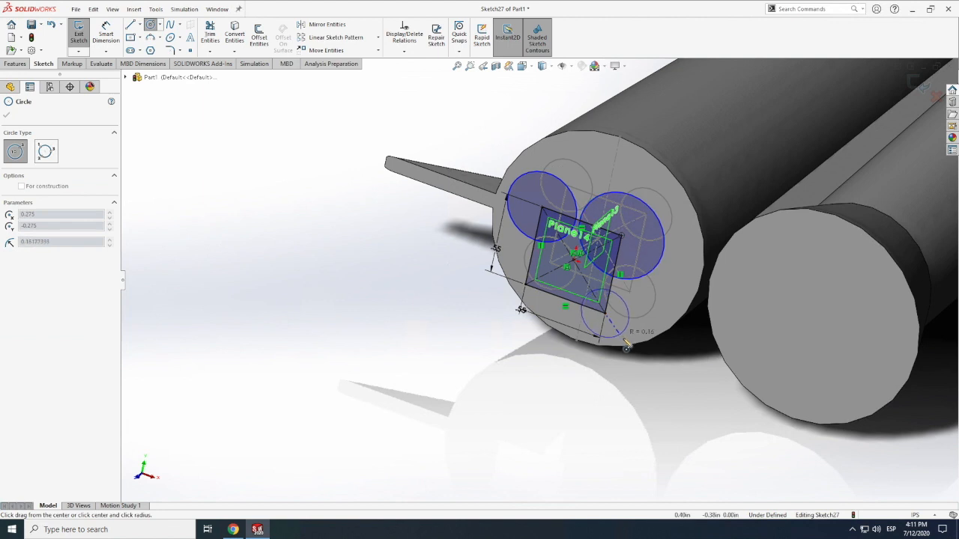
pyautogui.click(633, 325)
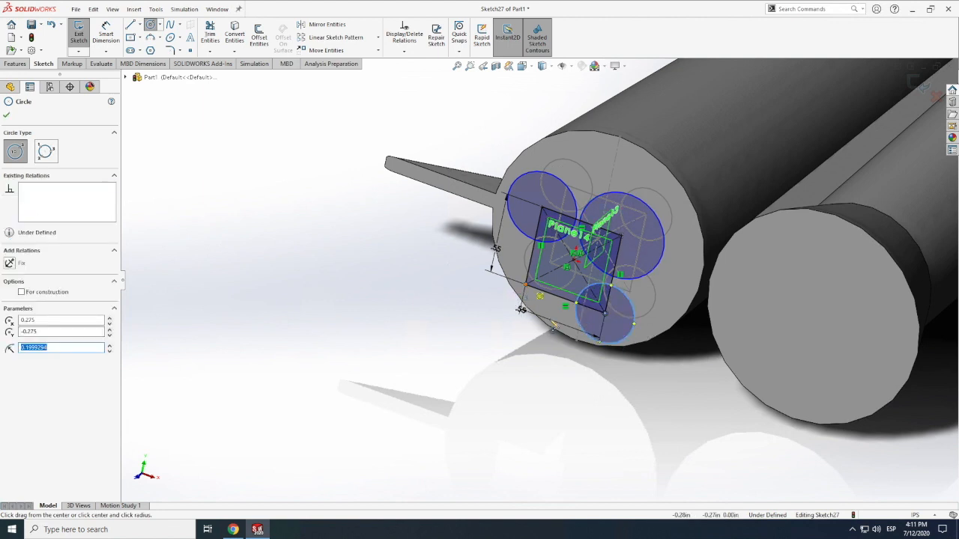
pyautogui.click(526, 286)
pyautogui.click(556, 324)
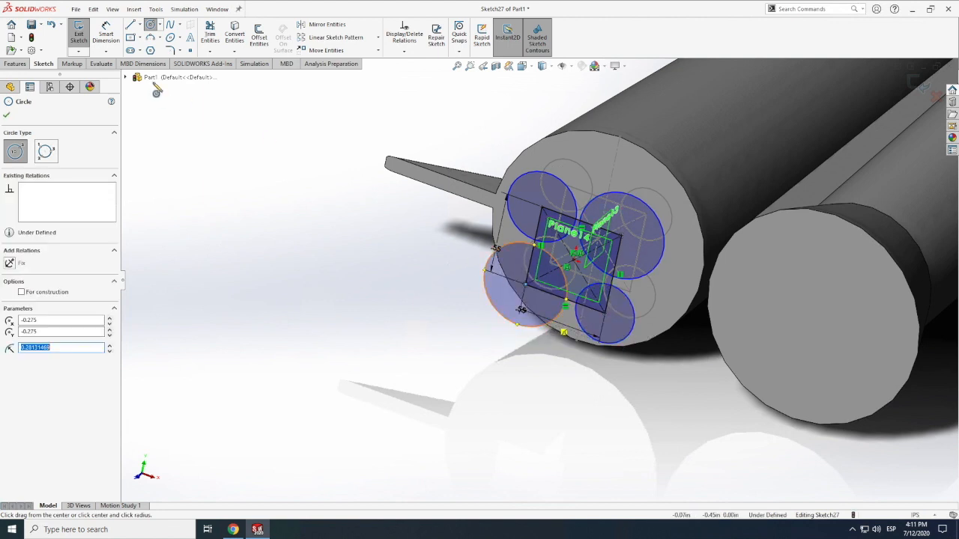
# Step: Dimension the diameter of the circle on the square's upper fin-side corner, accepting its drawn size
pyautogui.click(106, 34)
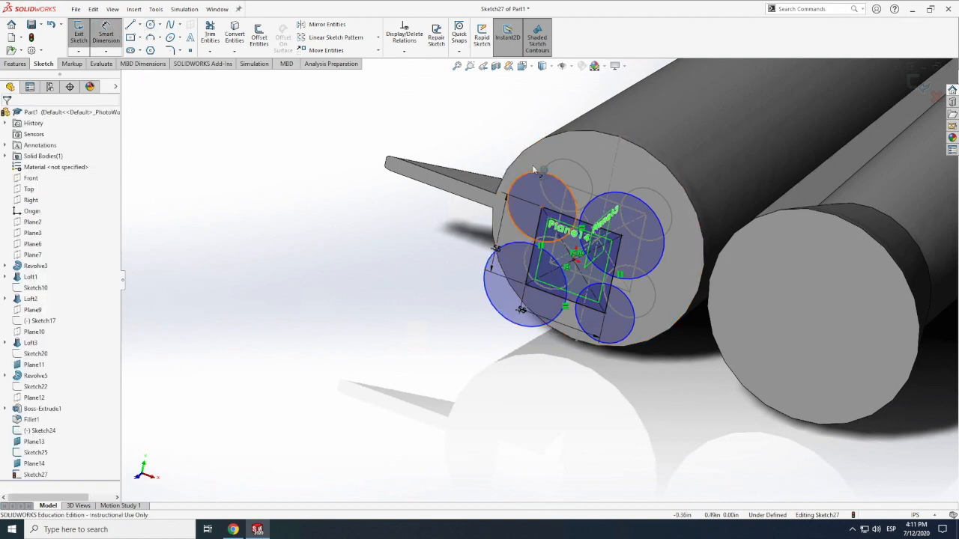
pyautogui.click(533, 169)
pyautogui.click(506, 119)
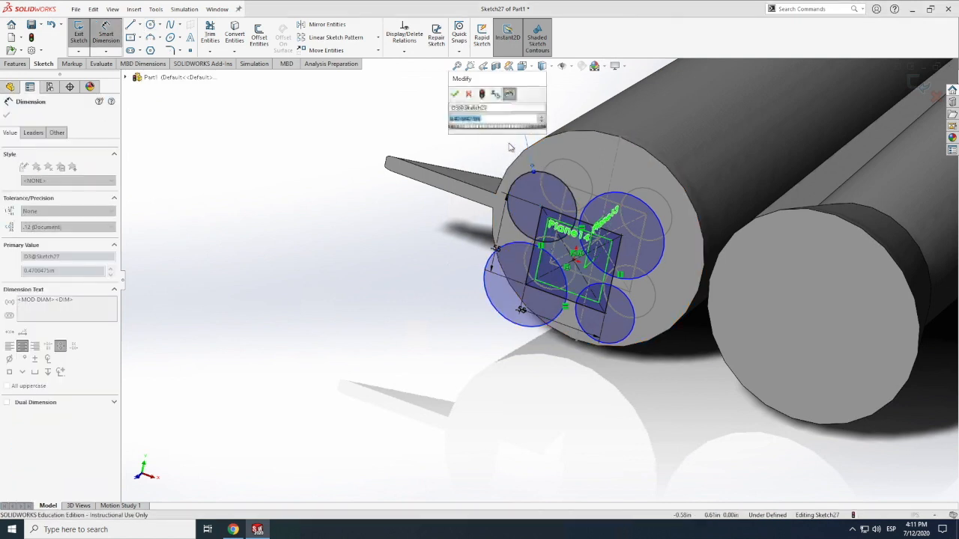
pyautogui.press('Return')
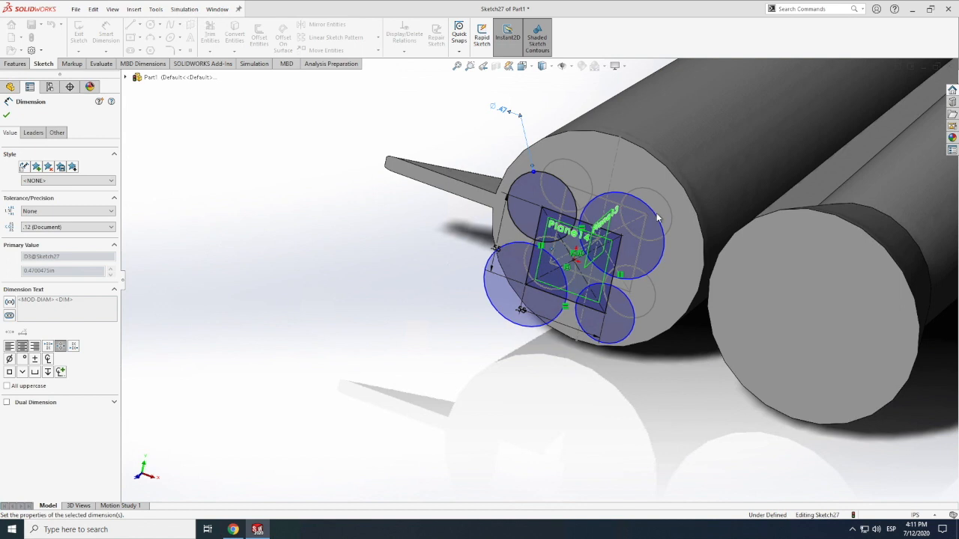
# Step: Dimension the diameter of the circle on the square's upper corner away from the fin to 0.48 in
pyautogui.click(656, 218)
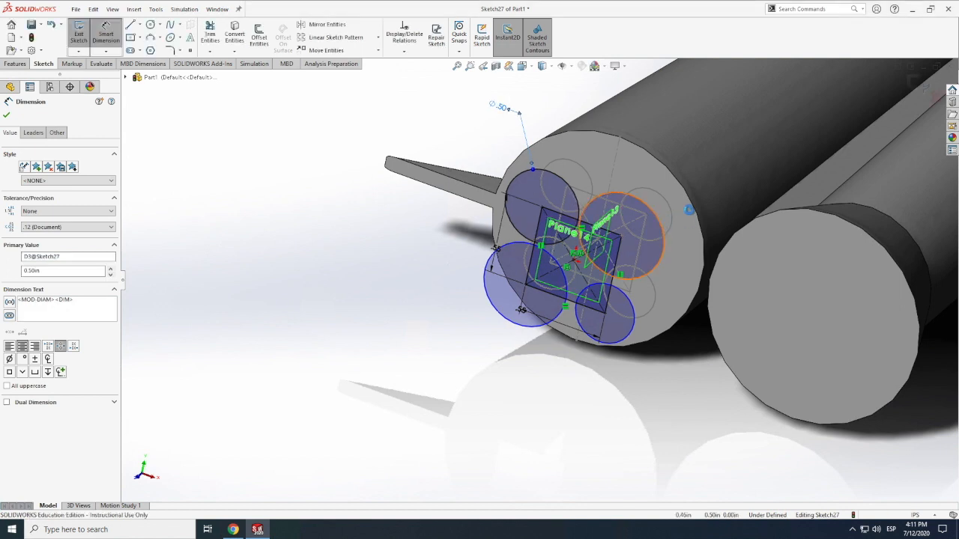
pyautogui.click(692, 212)
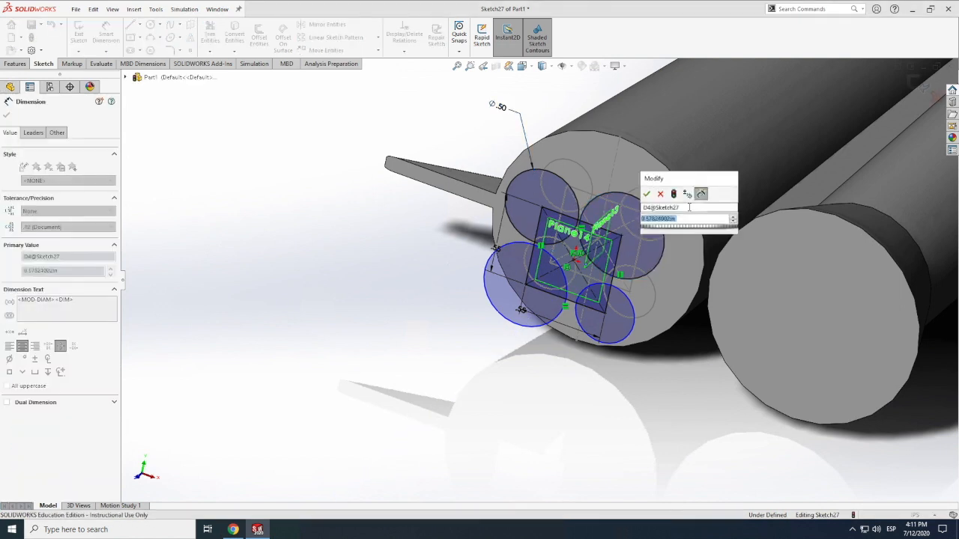
pyautogui.press('BackSpace')
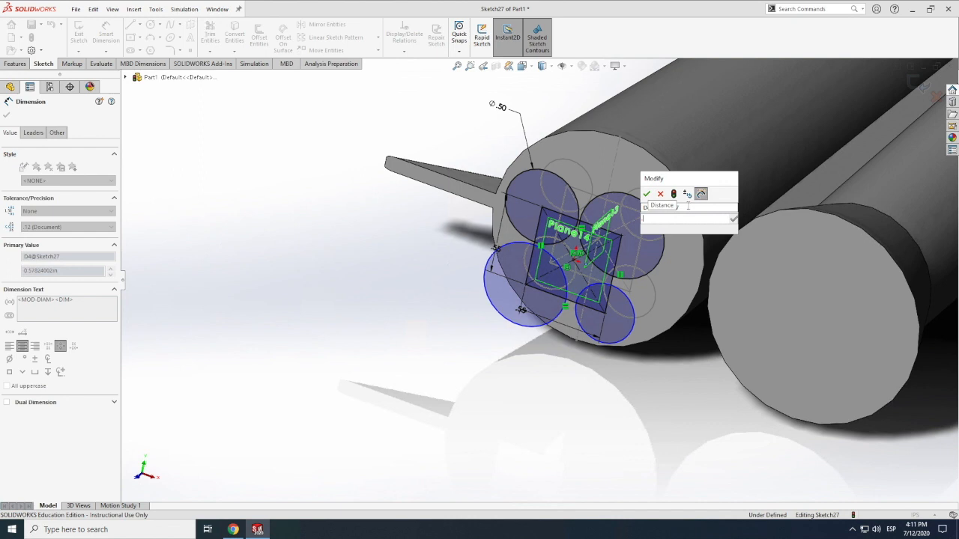
pyautogui.write('.48')
pyautogui.press('Return')
# Step: Set the diameters of both circles on the square's upper corners to 0.49 in
pyautogui.doubleClick(500, 107)
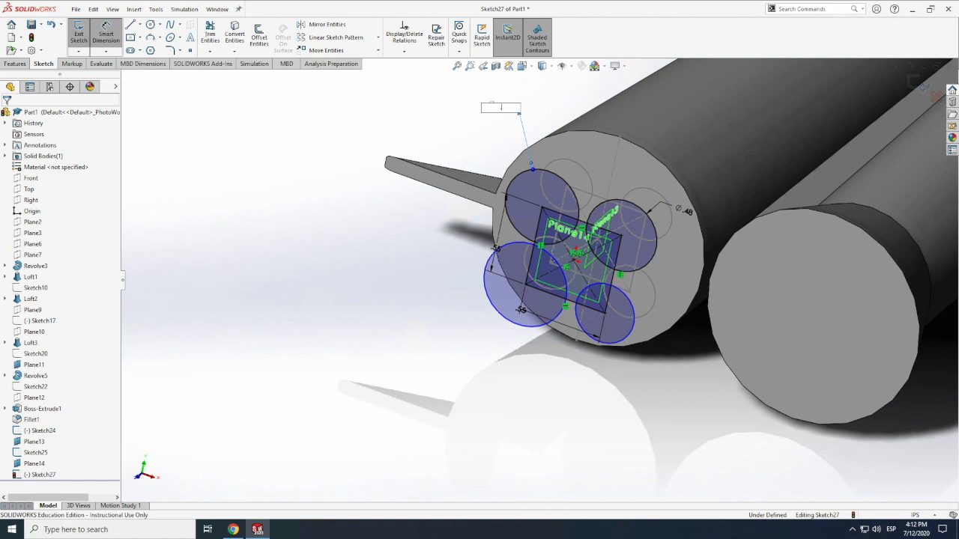
pyautogui.write('.49')
pyautogui.press('Return')
pyautogui.doubleClick(686, 211)
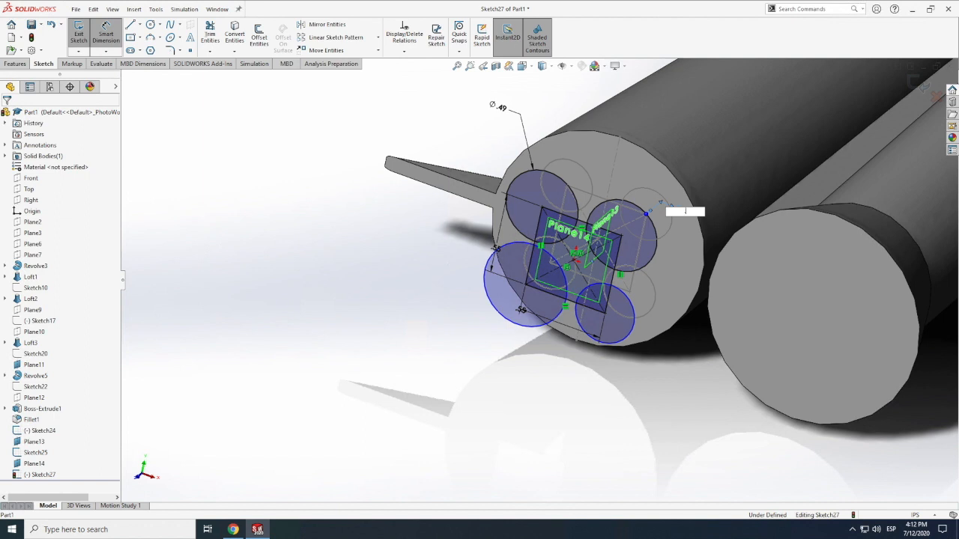
pyautogui.press('Return')
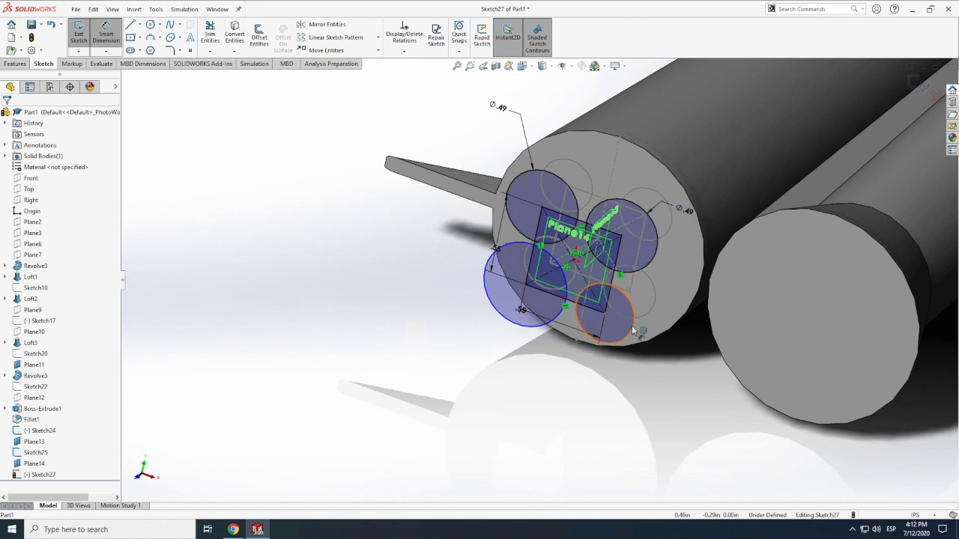
# Step: Dimension the diameters of the circles on the square's two lower corners to 0.49 in each and exit the sketch
pyautogui.click(633, 331)
pyautogui.click(681, 350)
pyautogui.write('.49')
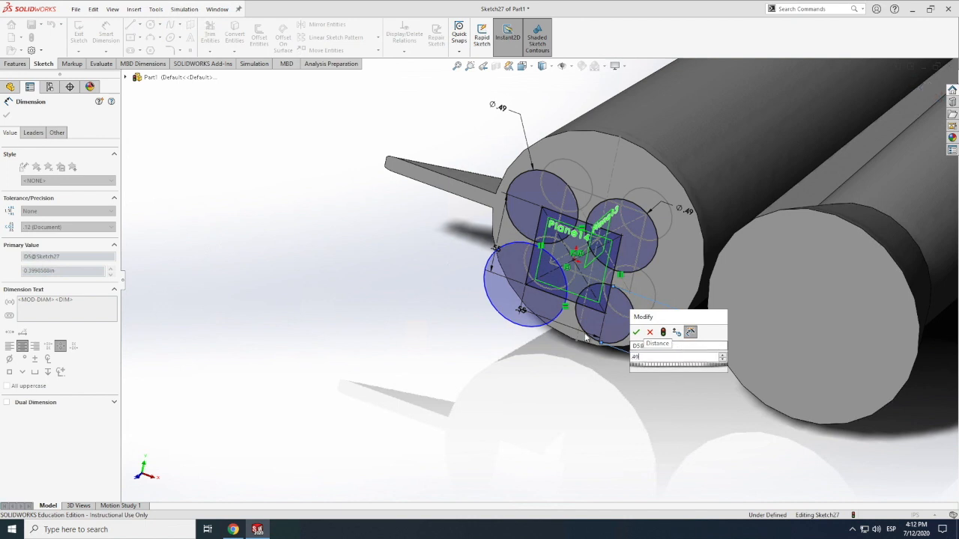
pyautogui.press('Return')
pyautogui.click(551, 324)
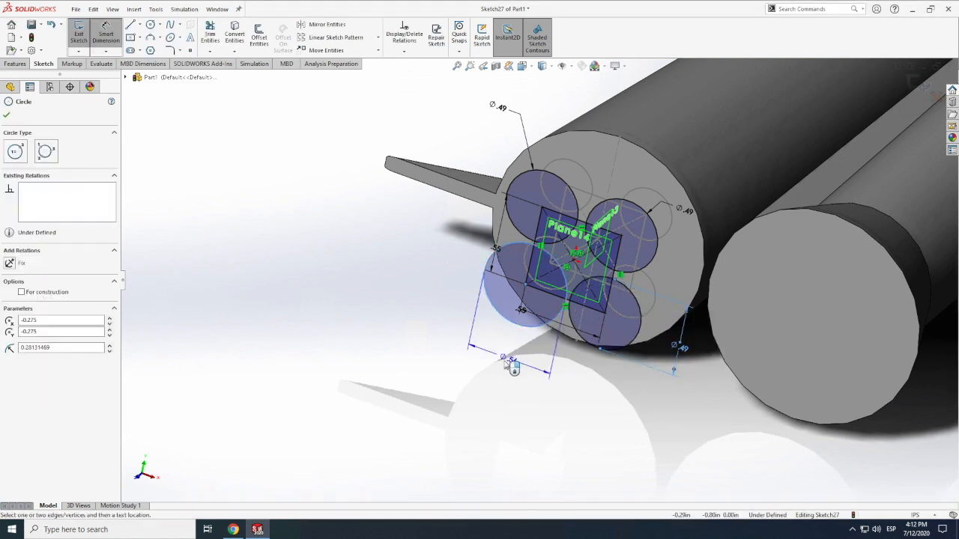
pyautogui.click(512, 363)
pyautogui.write('49')
pyautogui.press('Return')
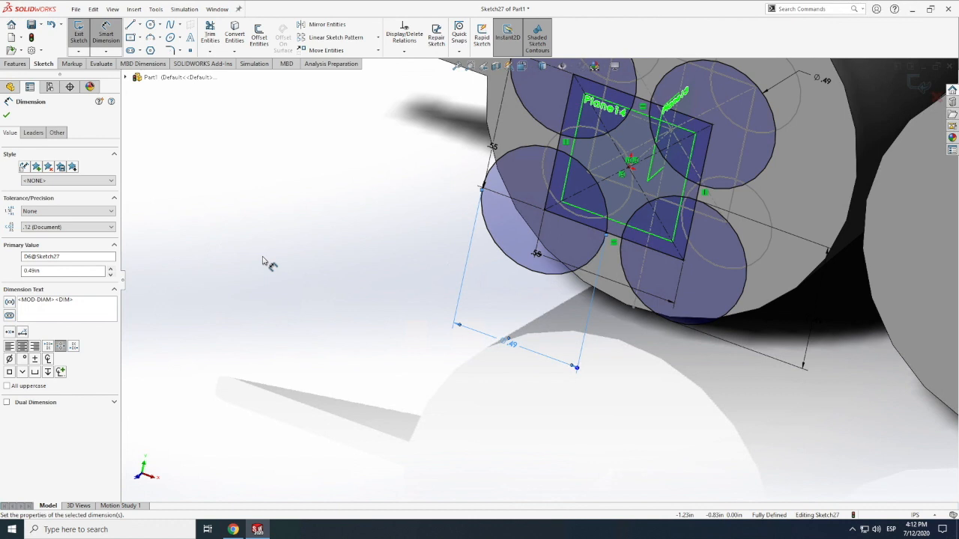
pyautogui.moveTo(264, 262); pyautogui.dragTo(295, 292, button='middle')
pyautogui.scroll(2, 334, 295)
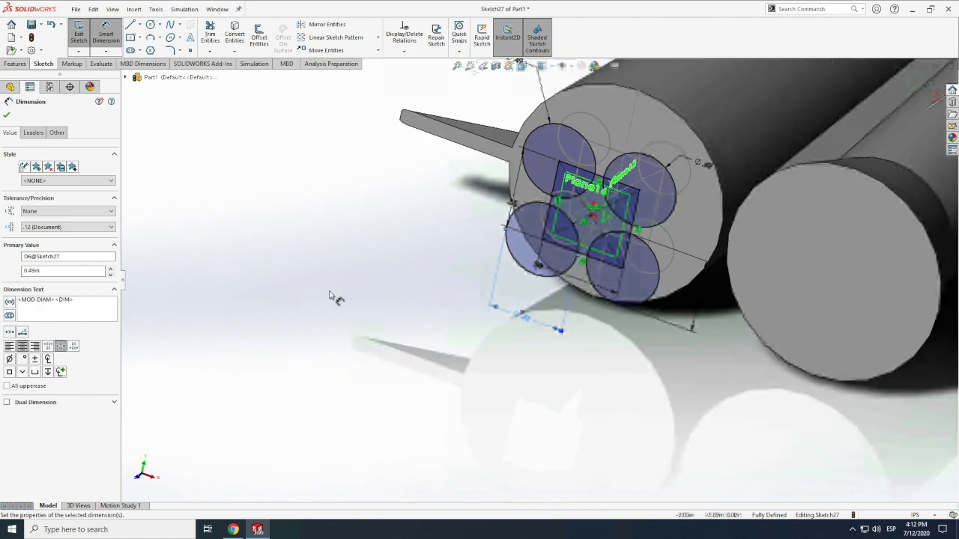
pyautogui.click(78, 35)
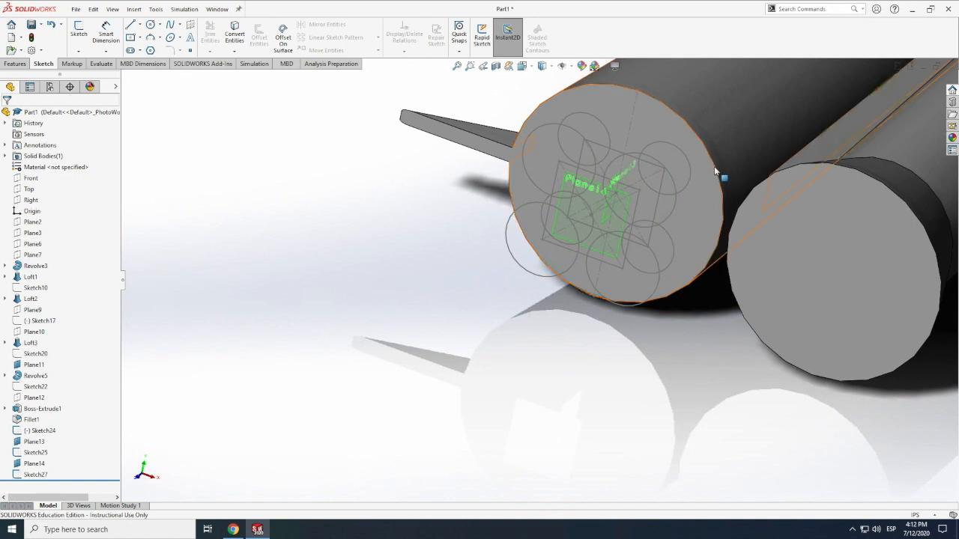
pyautogui.scroll(-1, 713, 170)
pyautogui.scroll(3, 721, 175)
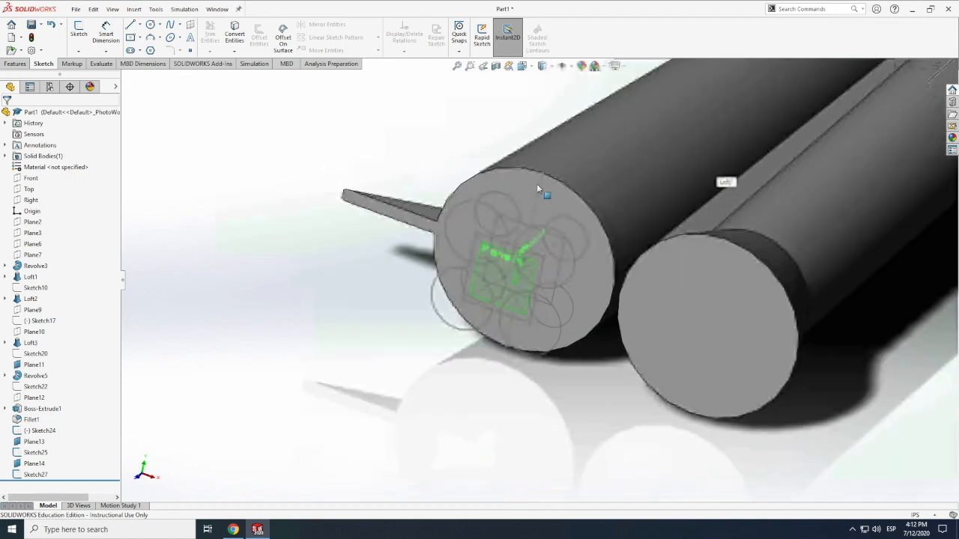
pyautogui.click(25, 66)
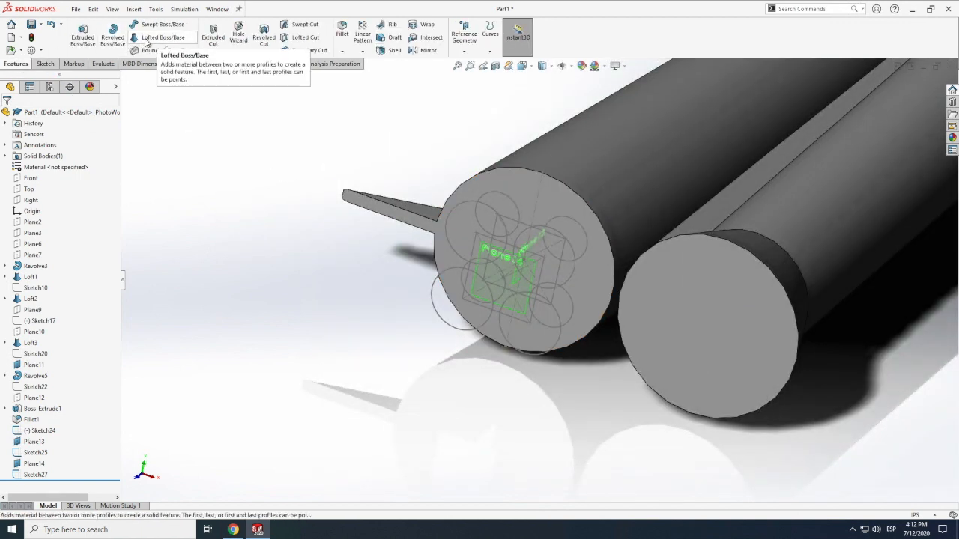
pyautogui.click(467, 206)
pyautogui.click(467, 206)
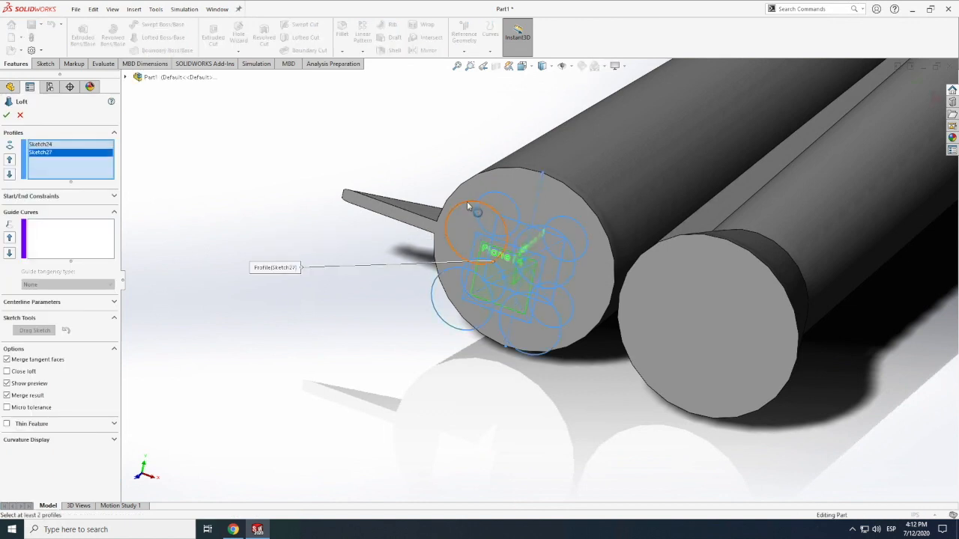
pyautogui.scroll(-2, 516, 209)
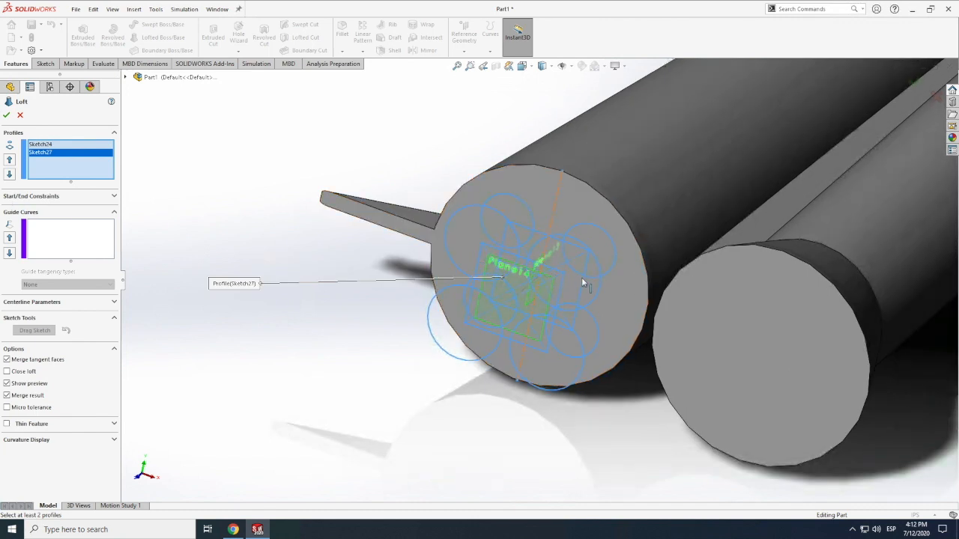
pyautogui.click(21, 116)
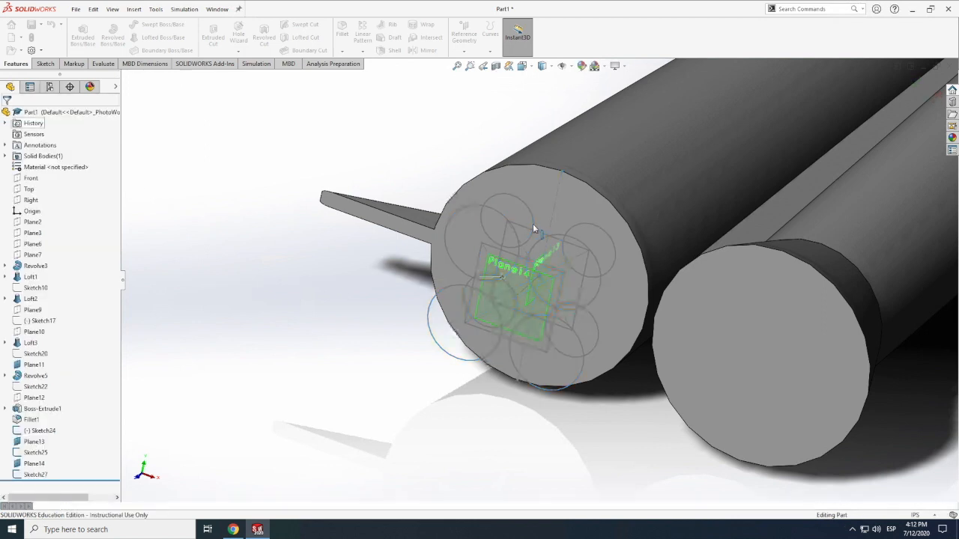
# Step: Edit the sketch with the four smaller circles and delete three of them, keeping only the one on the upper fin-side corner
pyautogui.doubleClick(532, 222)
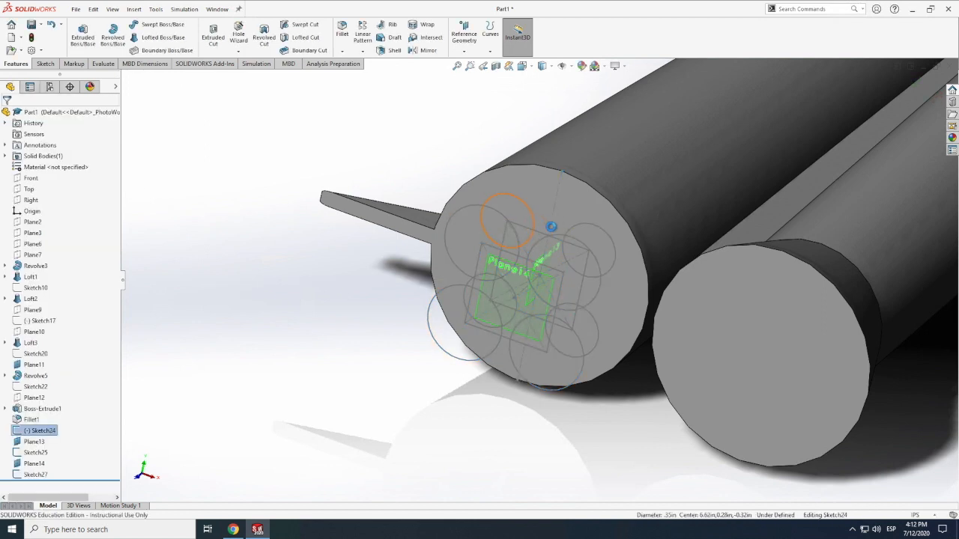
pyautogui.click(613, 245)
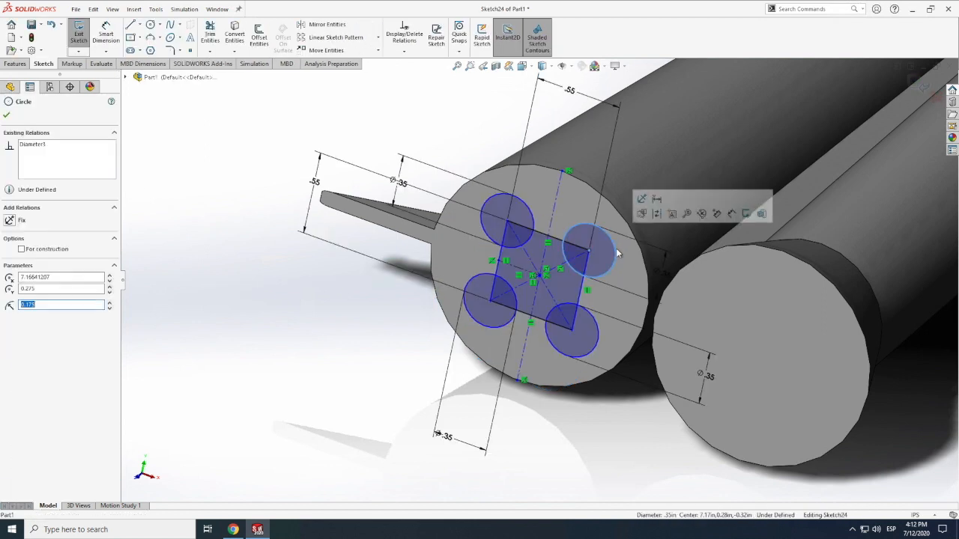
pyautogui.press('Delete')
pyautogui.click(424, 267)
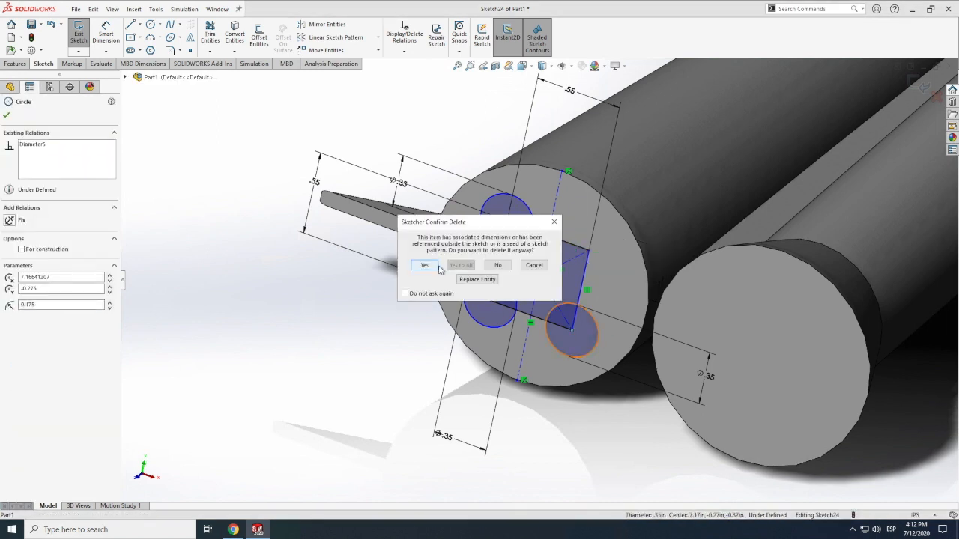
pyautogui.click(437, 266)
pyautogui.click(512, 322)
pyautogui.press('Delete')
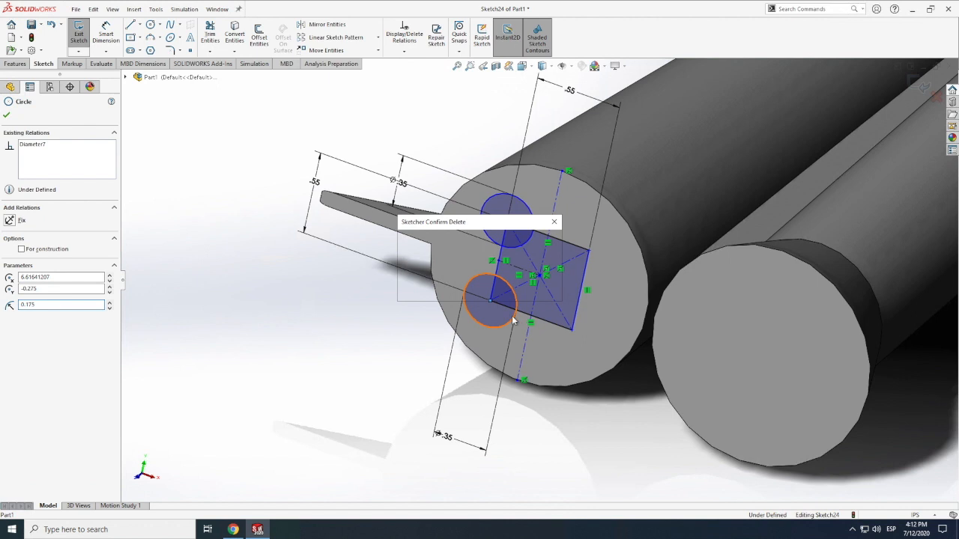
pyautogui.click(425, 265)
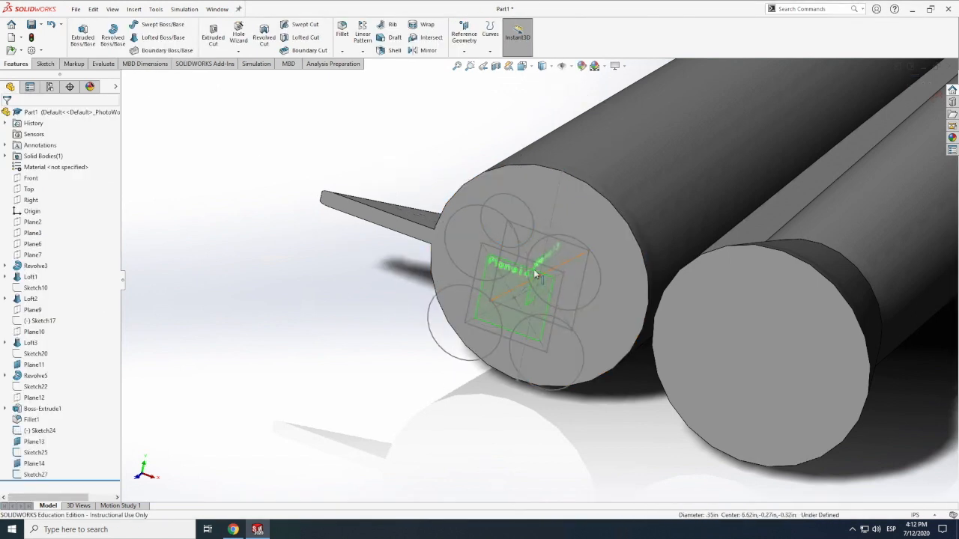
# Step: Edit the offset-plane sketch, delete three of the four 0.49 in circles, keeping only the upper fin-side one, and exit the sketch
pyautogui.click(530, 258)
pyautogui.moveTo(530, 258); pyautogui.dragTo(472, 296, button='middle')
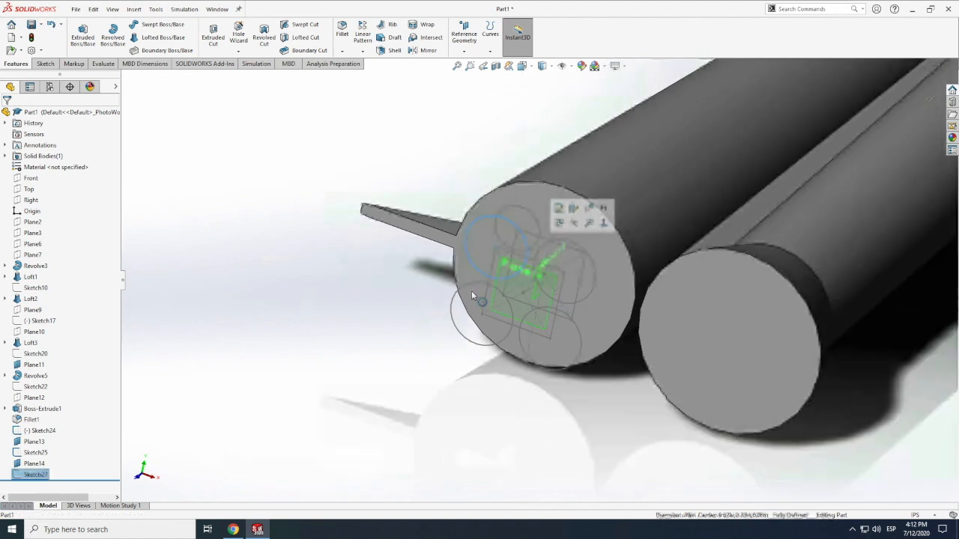
pyautogui.scroll(-3, 472, 317)
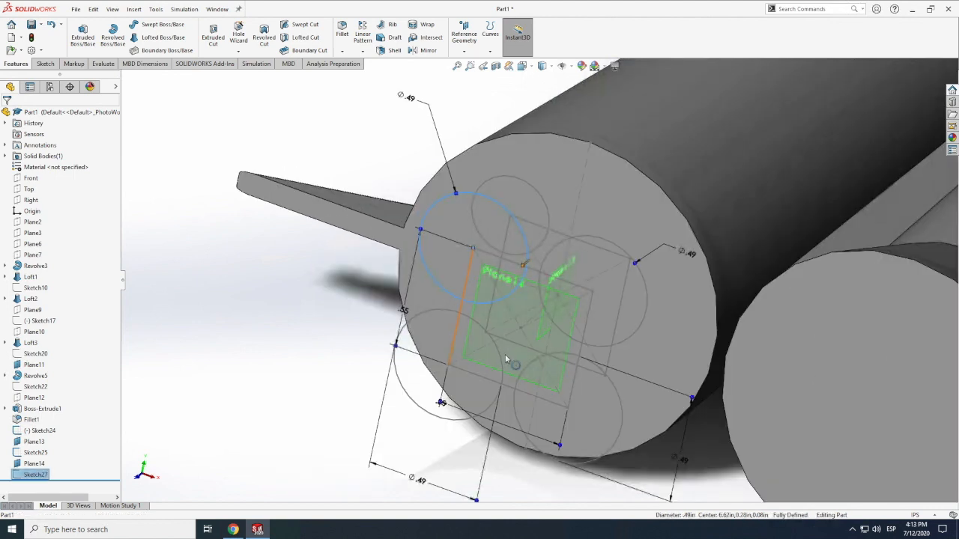
pyautogui.doubleClick(643, 279)
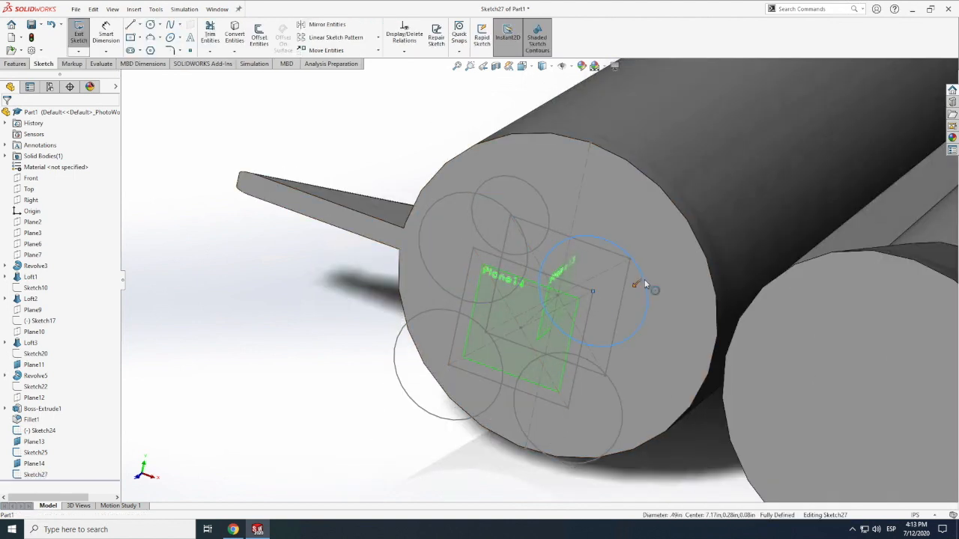
pyautogui.press('Delete')
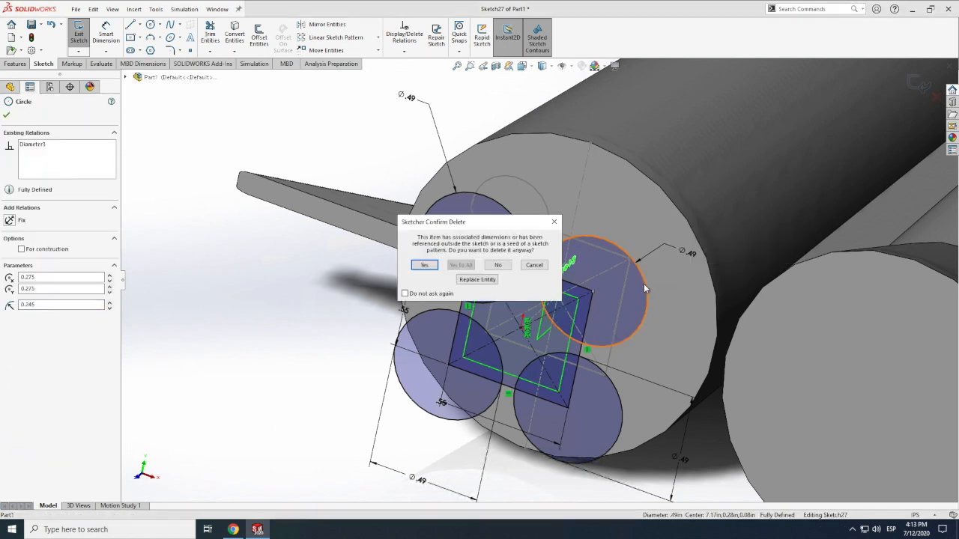
pyautogui.click(434, 268)
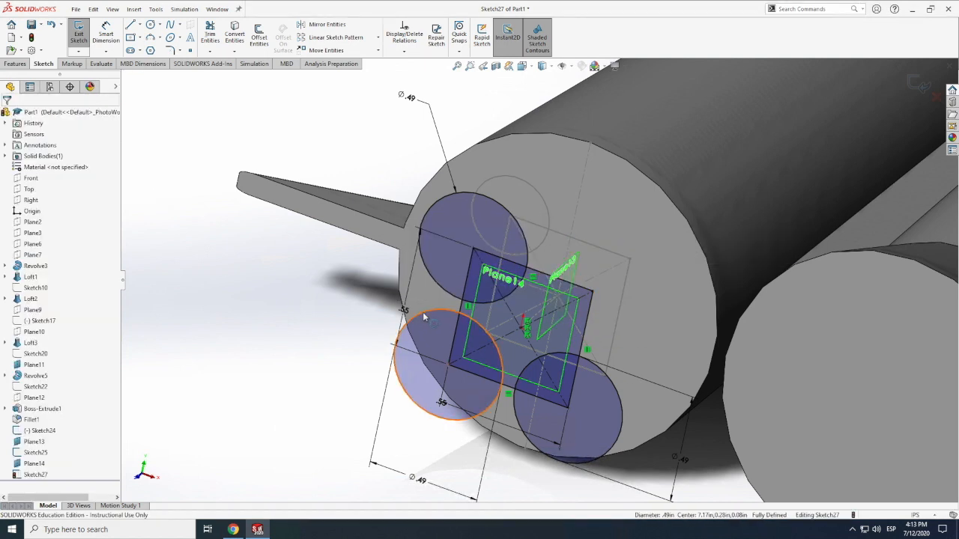
pyautogui.click(428, 314)
pyautogui.press('Delete')
pyautogui.click(426, 267)
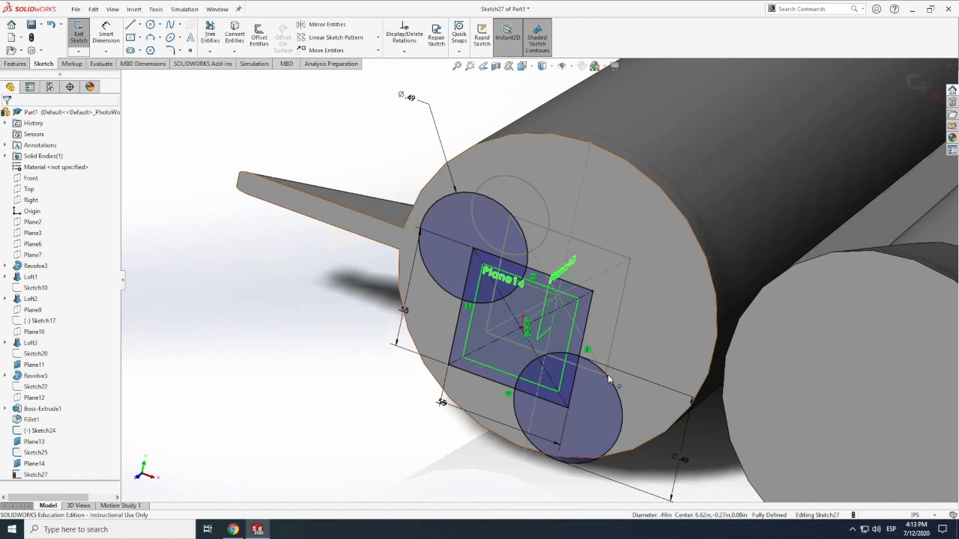
pyautogui.click(610, 381)
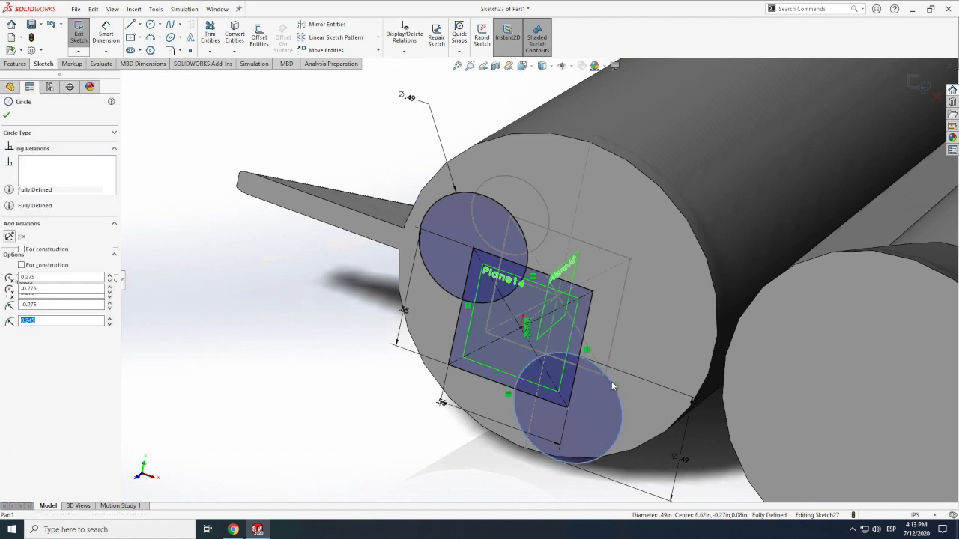
pyautogui.press('Delete')
pyautogui.click(431, 267)
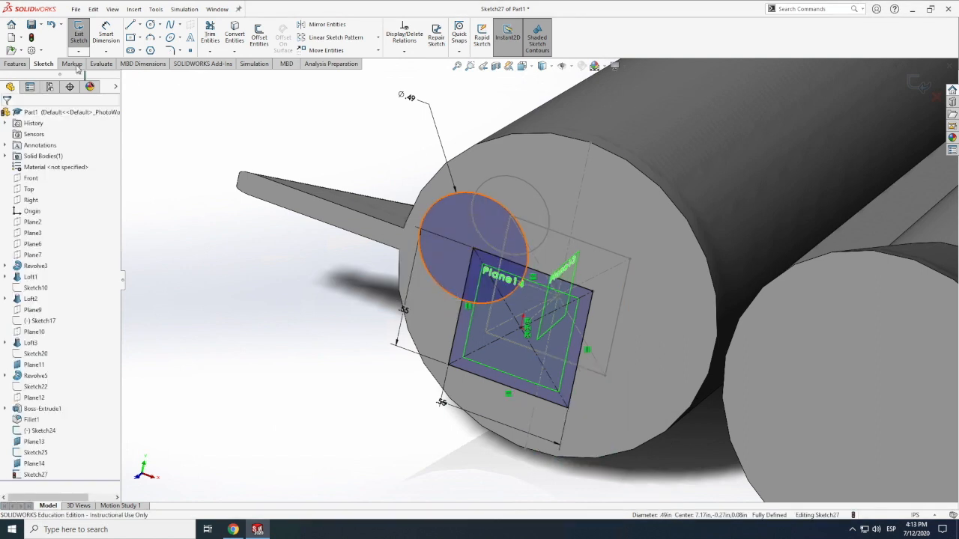
pyautogui.click(75, 39)
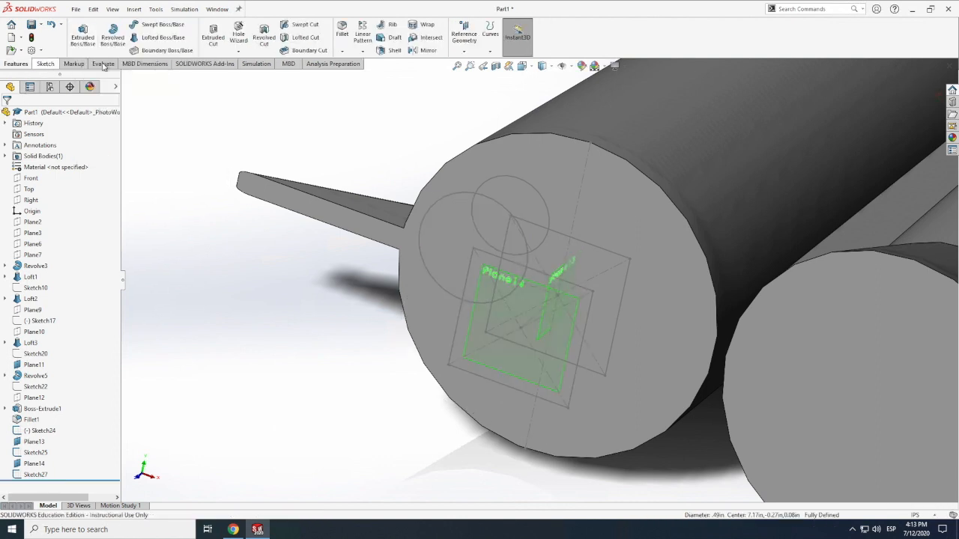
pyautogui.click(162, 37)
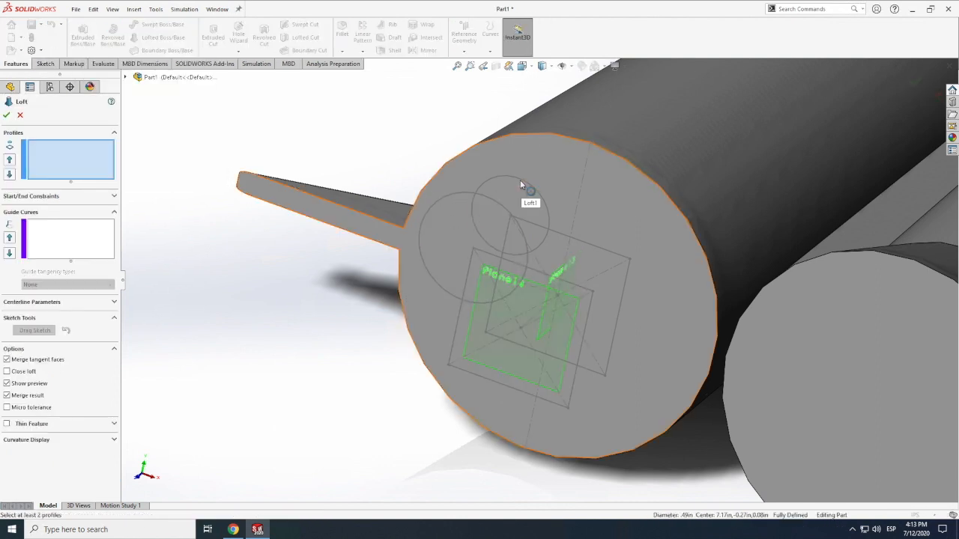
pyautogui.click(458, 194)
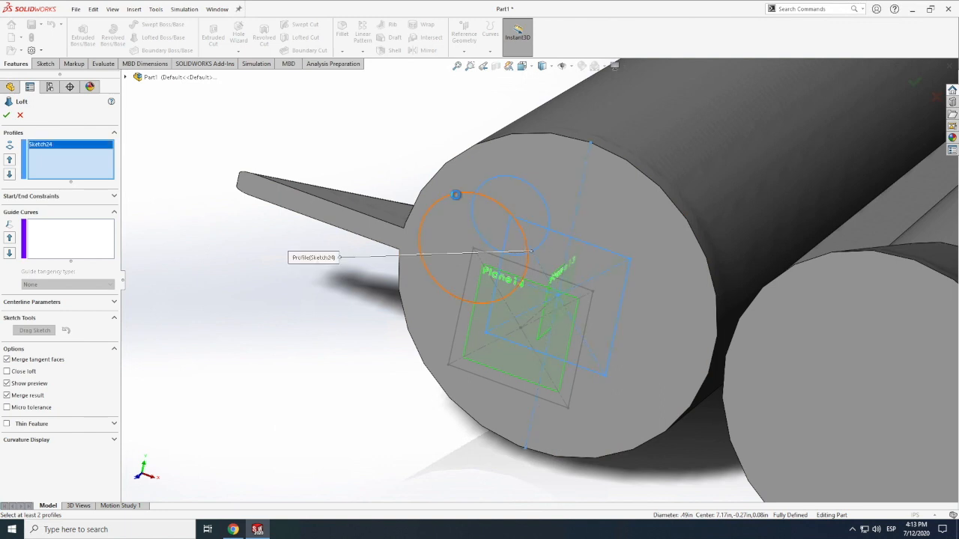
pyautogui.click(503, 298)
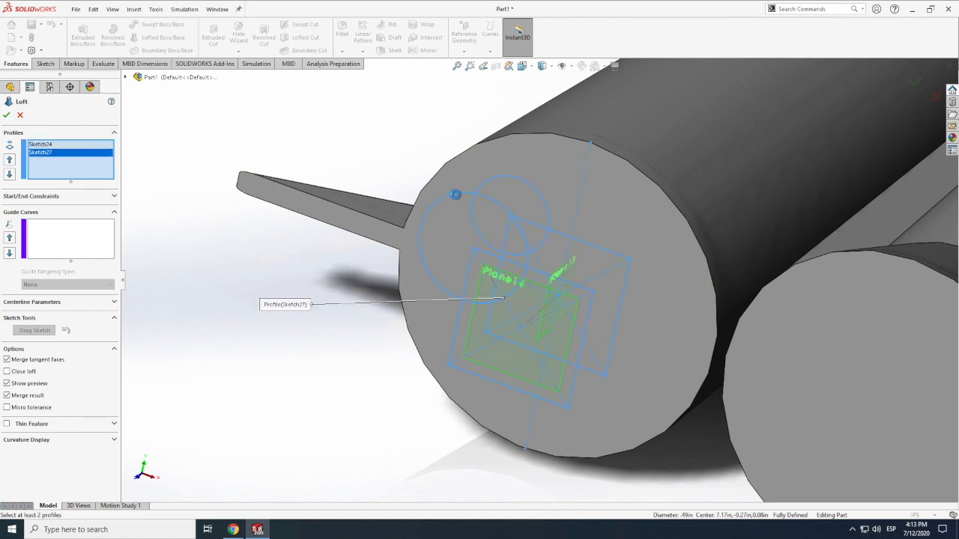
pyautogui.click(20, 116)
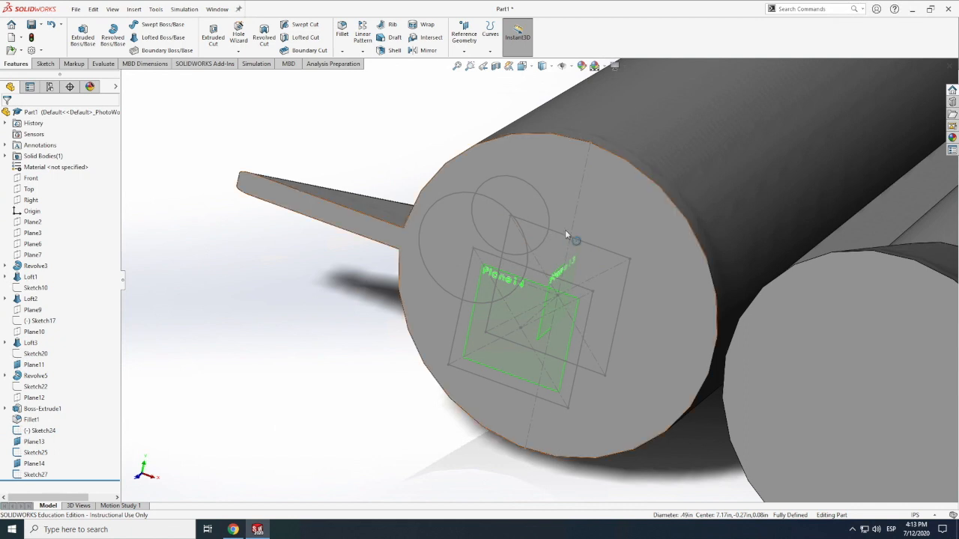
# Step: Edit the end-face sketch with the 0.35 in circle, delete the square's four sides, and exit the sketch
pyautogui.doubleClick(578, 239)
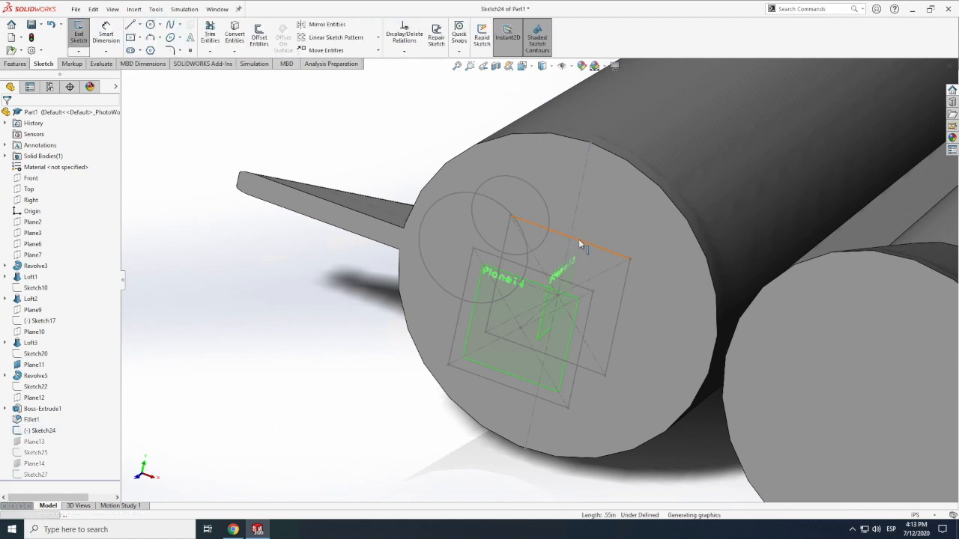
pyautogui.click(587, 250)
pyautogui.press('Delete')
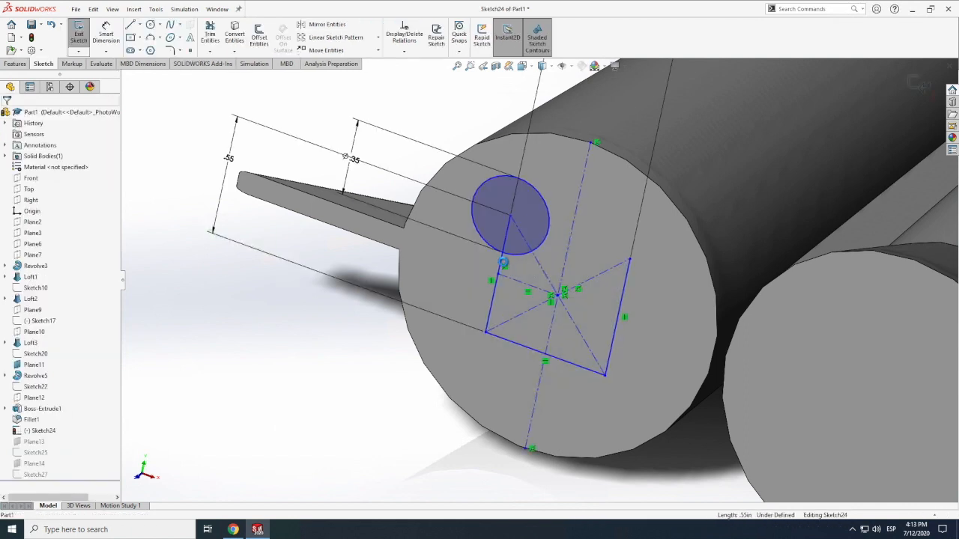
pyautogui.press('Delete')
pyautogui.click(530, 349)
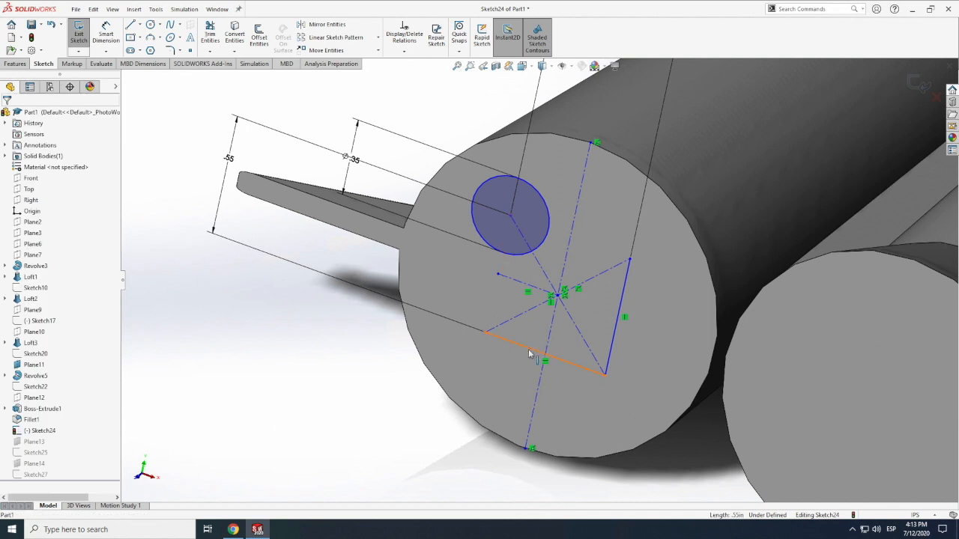
pyautogui.press('Delete')
pyautogui.press('Delete')
pyautogui.click(81, 41)
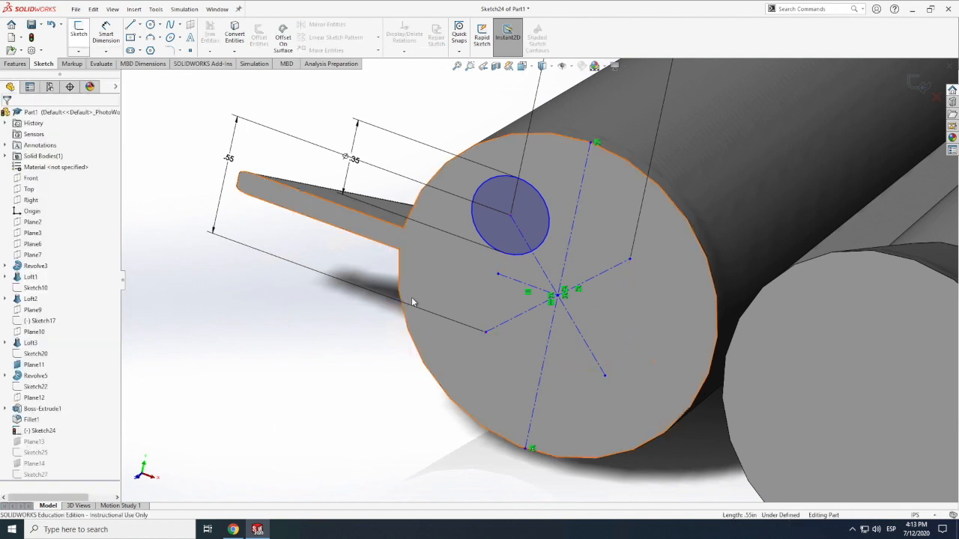
# Step: Edit the offset-plane sketch with the 0.49 in circle, delete all four sides of its square, and exit the sketch
pyautogui.doubleClick(515, 263)
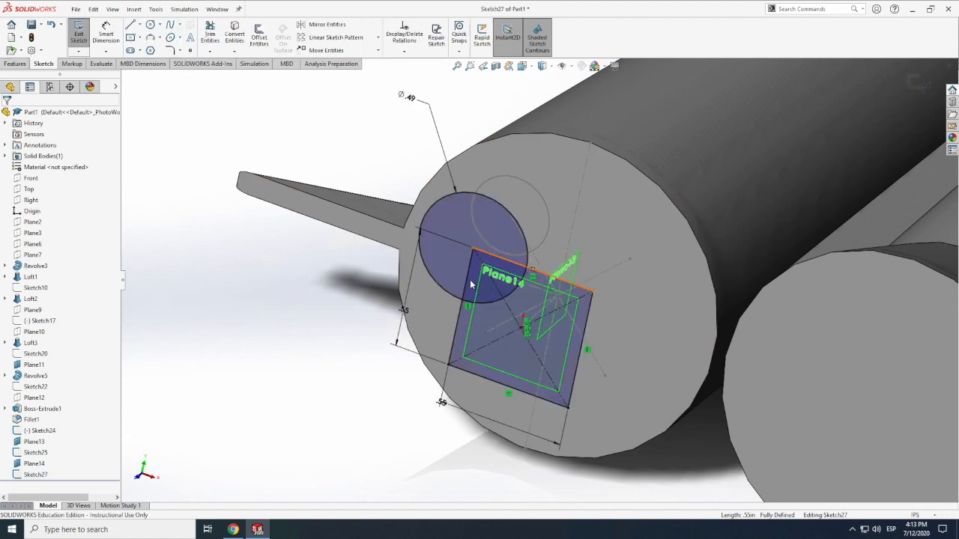
pyautogui.press('Delete')
pyautogui.click(540, 265)
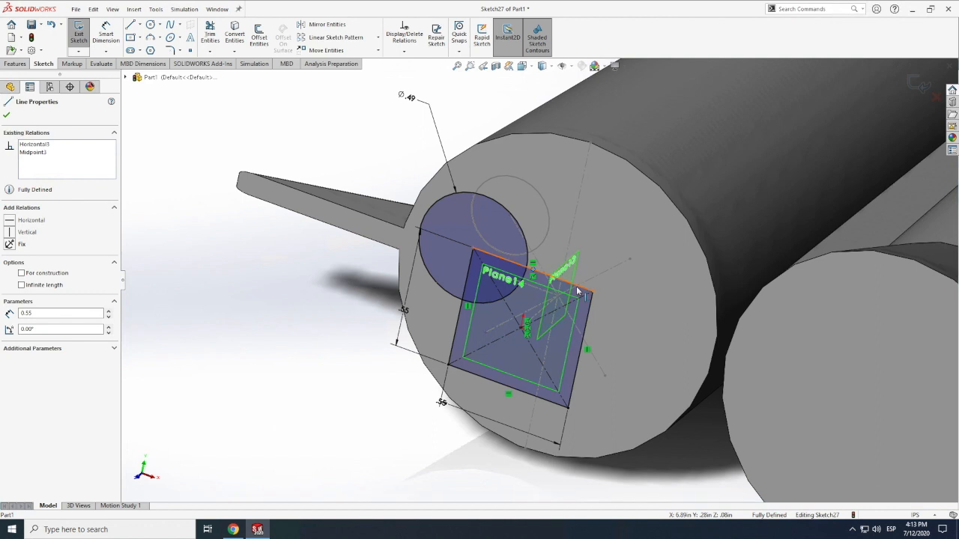
pyautogui.press('Delete')
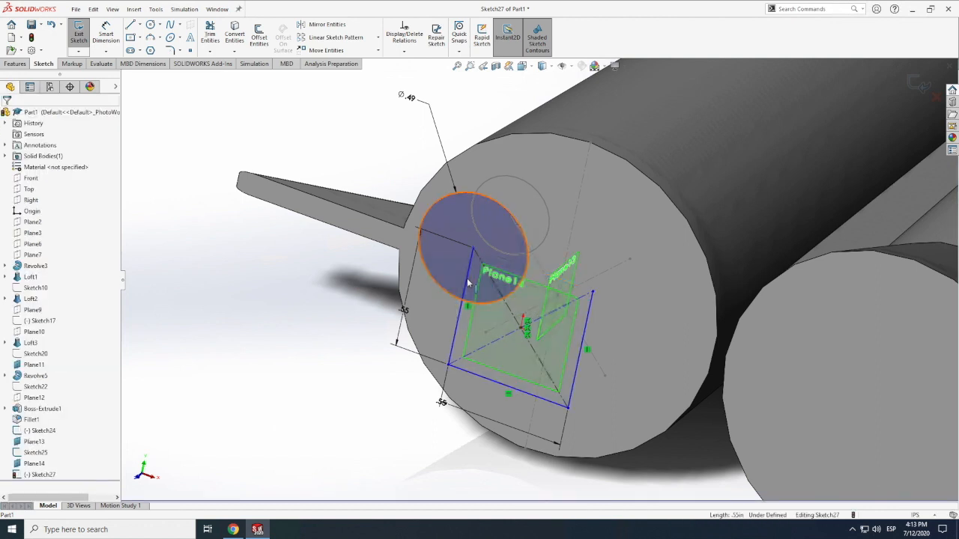
pyautogui.click(489, 379)
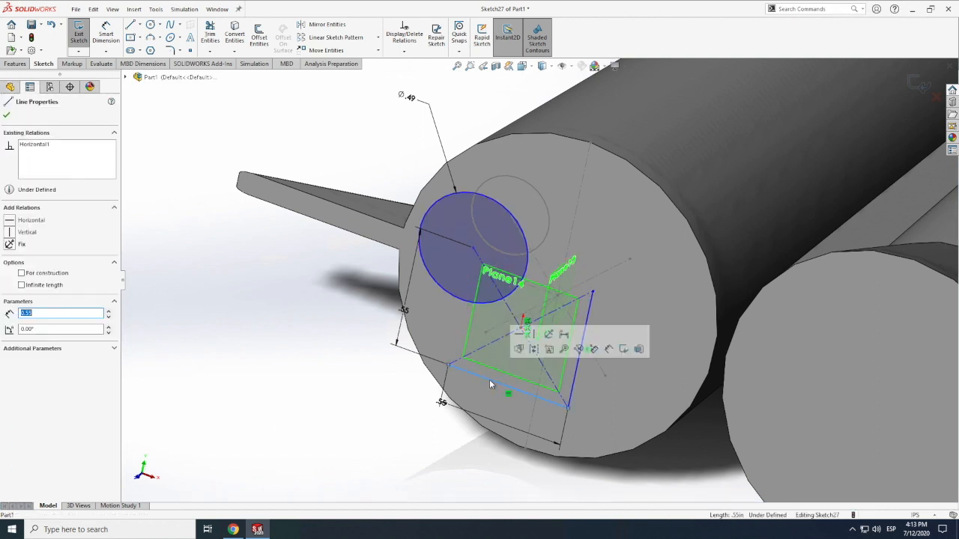
pyautogui.press('Delete')
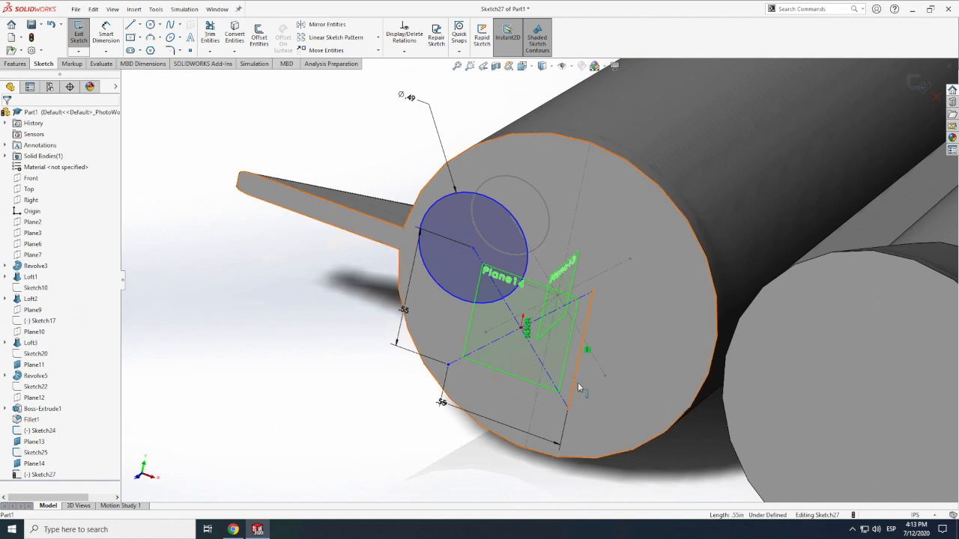
pyautogui.click(79, 34)
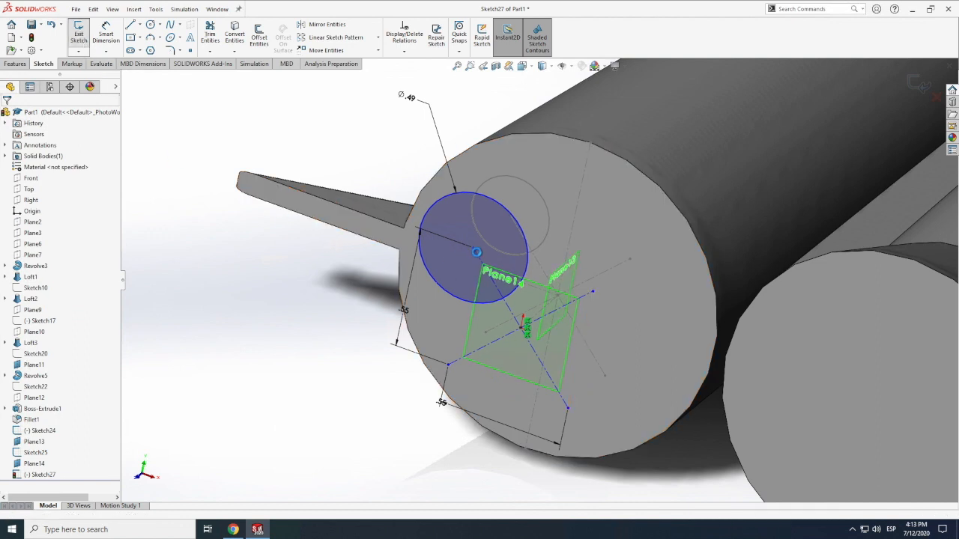
# Step: Loft a solid nozzle between the small circle on the booster's end face and the larger offset-plane circle
pyautogui.click(146, 37)
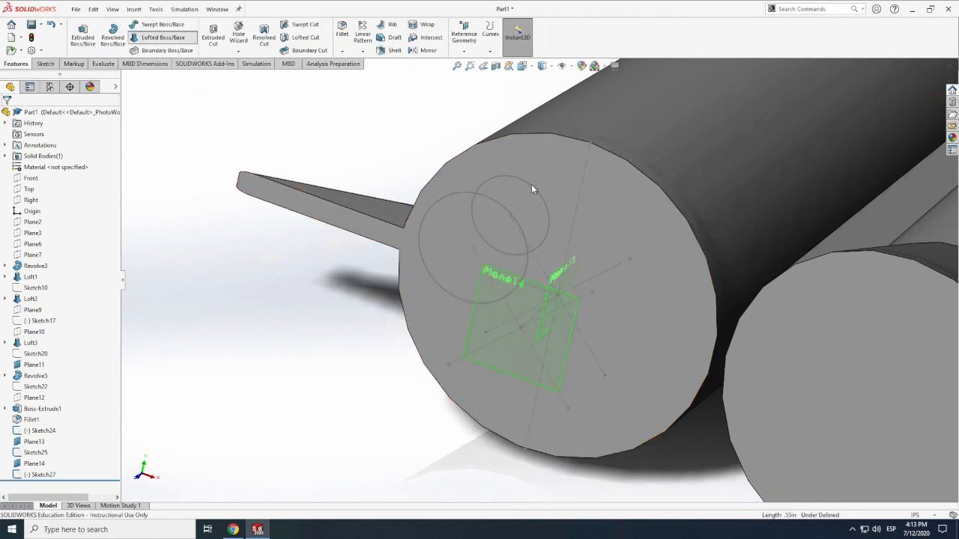
pyautogui.click(459, 198)
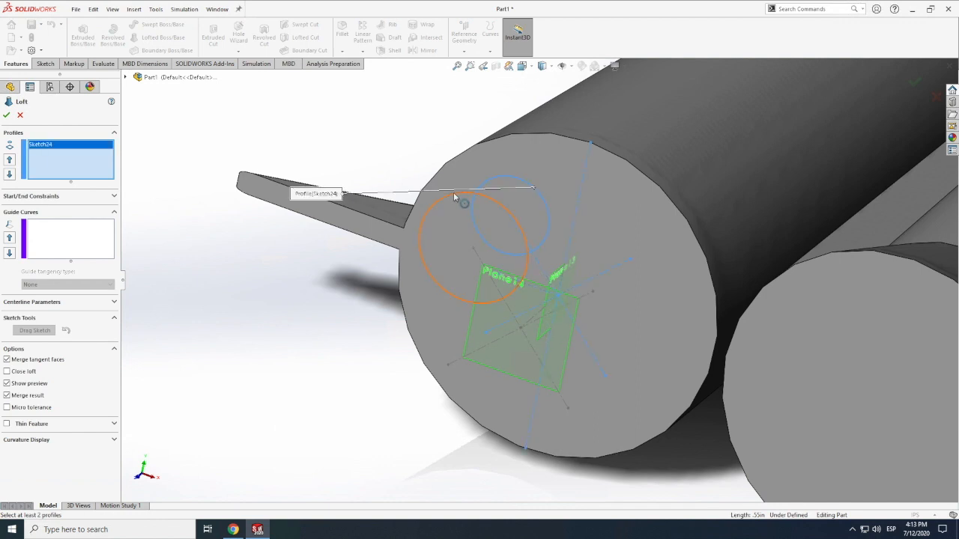
pyautogui.click(454, 196)
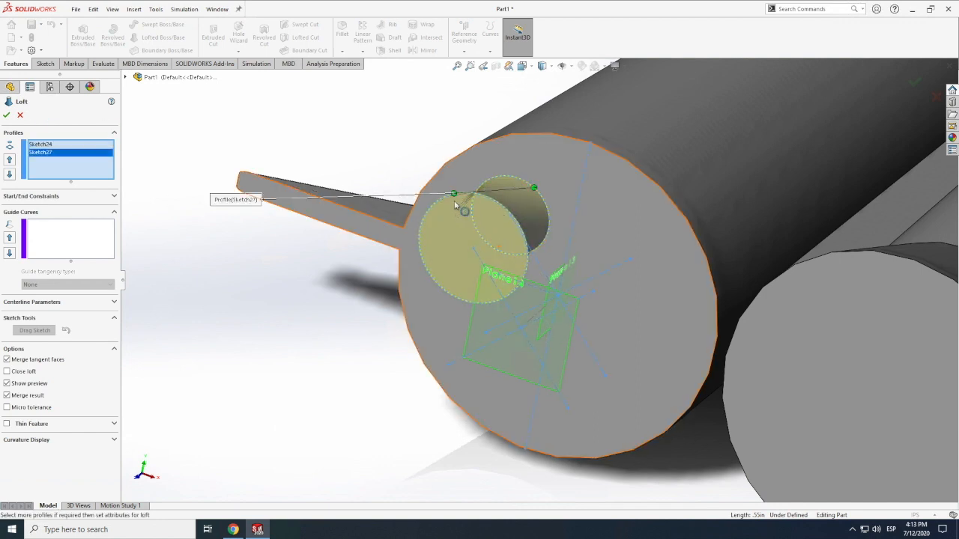
pyautogui.click(6, 115)
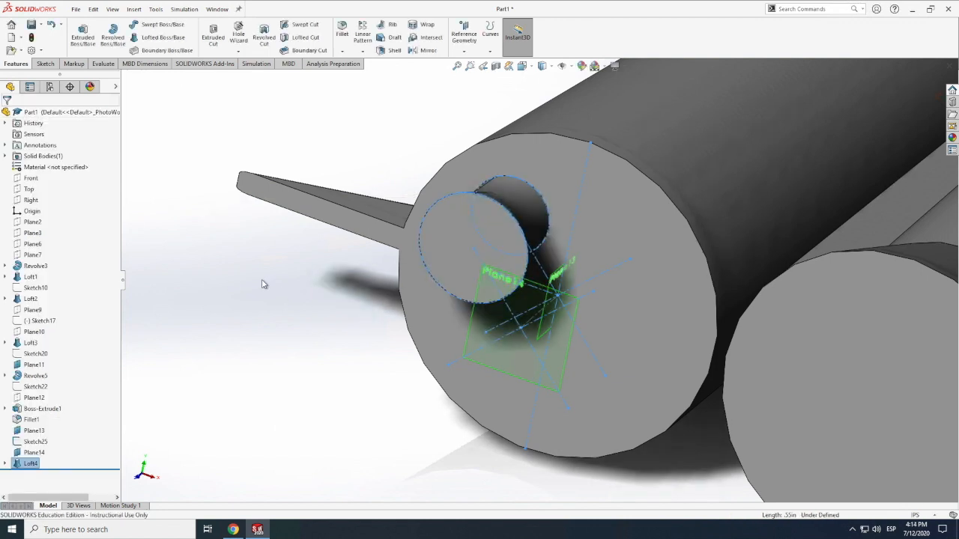
# Step: Inspect the new nozzle loft from the side and delete the loft feature, keeping its two profile sketches
pyautogui.click(113, 10)
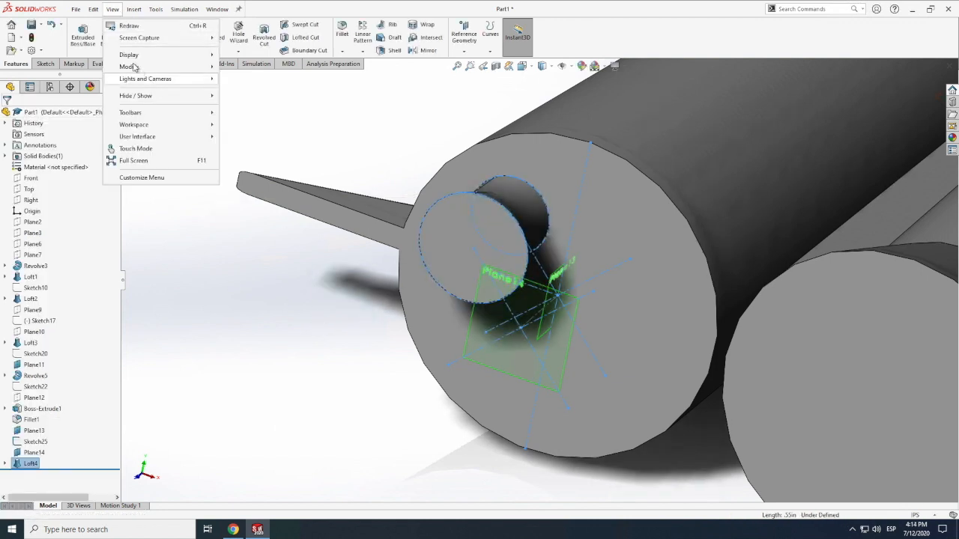
pyautogui.moveTo(143, 125)
pyautogui.click(240, 126)
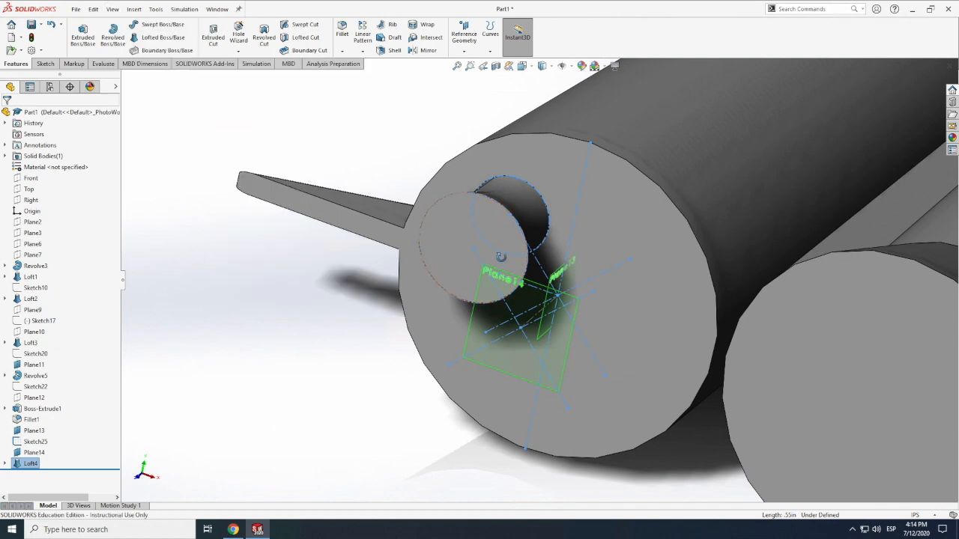
pyautogui.moveTo(493, 257); pyautogui.dragTo(506, 204)
pyautogui.scroll(-2, 516, 203)
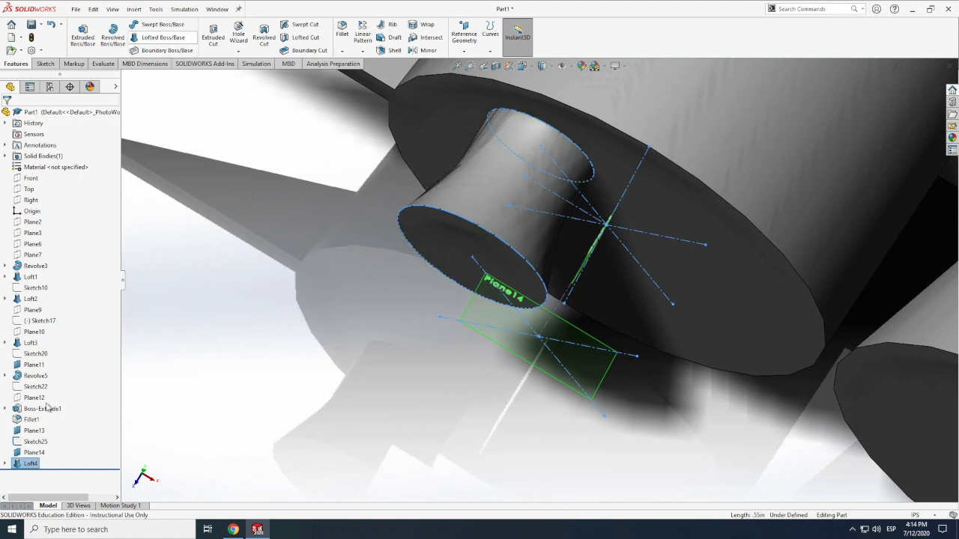
pyautogui.rightClick(25, 465)
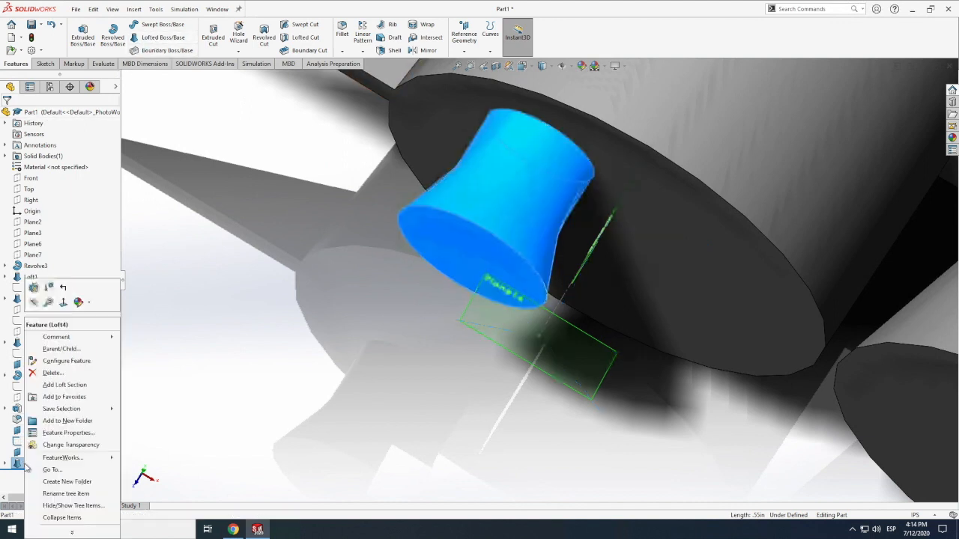
pyautogui.click(52, 372)
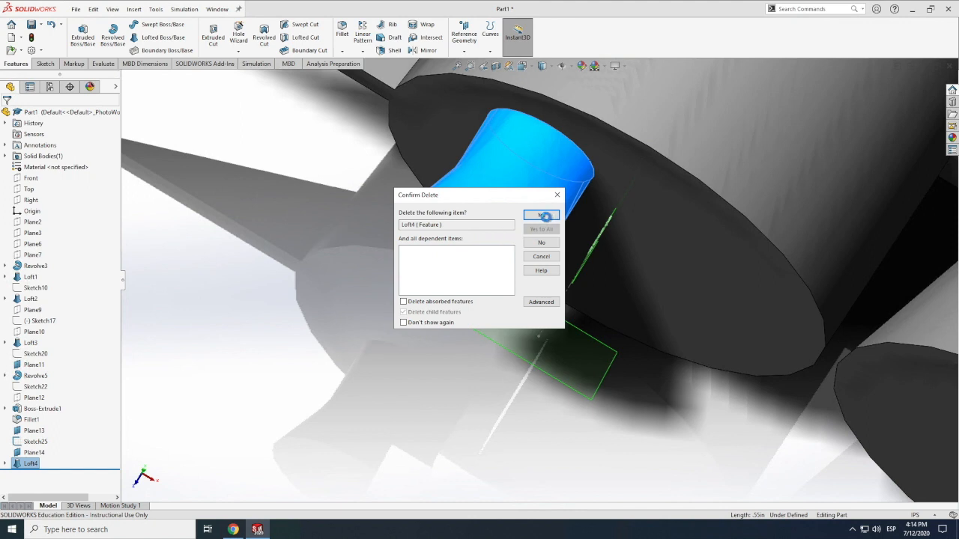
pyautogui.click(546, 217)
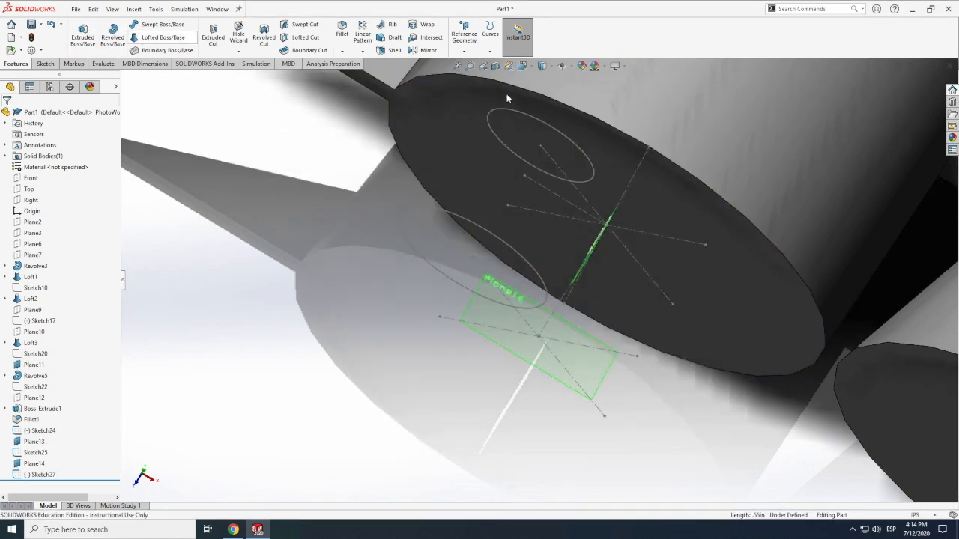
# Step: Loft the nozzle again from the 0.35 in end-face circle to the 0.49 in offset-plane circle, with the connectors aligned
pyautogui.click(525, 175)
pyautogui.moveTo(525, 175); pyautogui.dragTo(474, 224, button='middle')
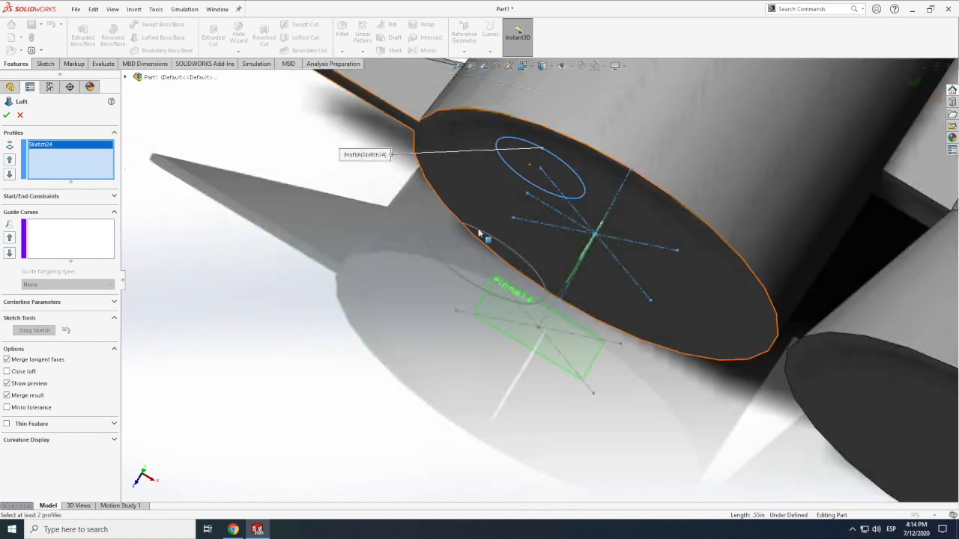
pyautogui.click(486, 236)
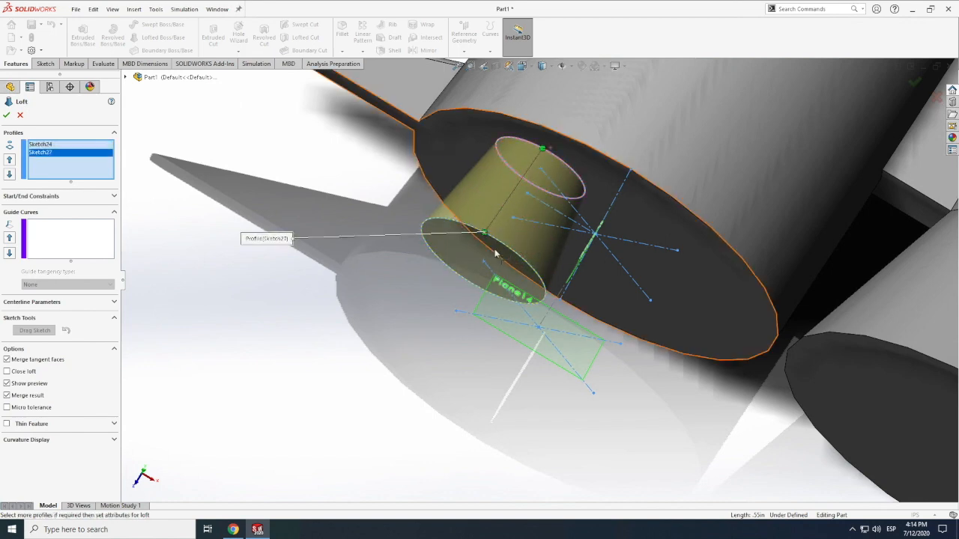
pyautogui.click(7, 115)
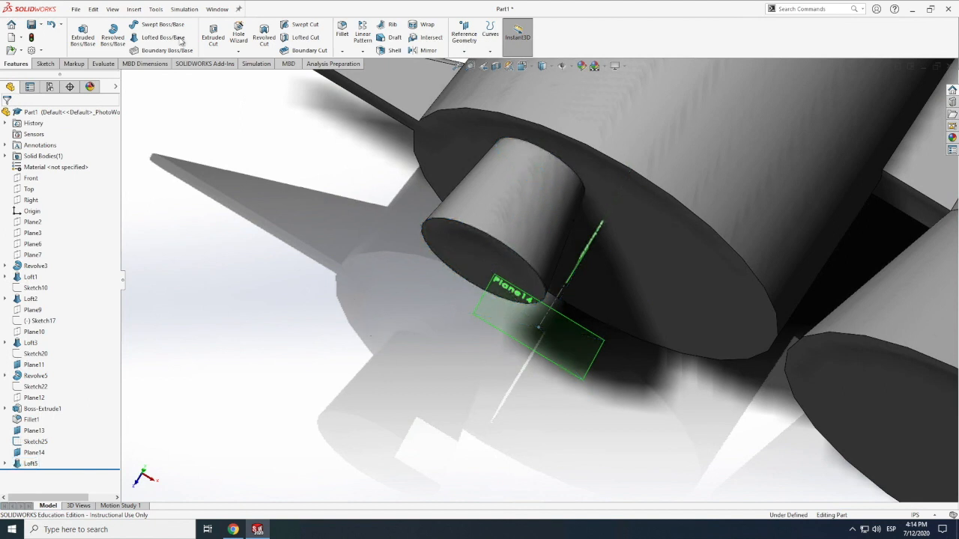
# Step: Start a circular pattern with the lofted nozzle as the feature to repeat
pyautogui.click(113, 9)
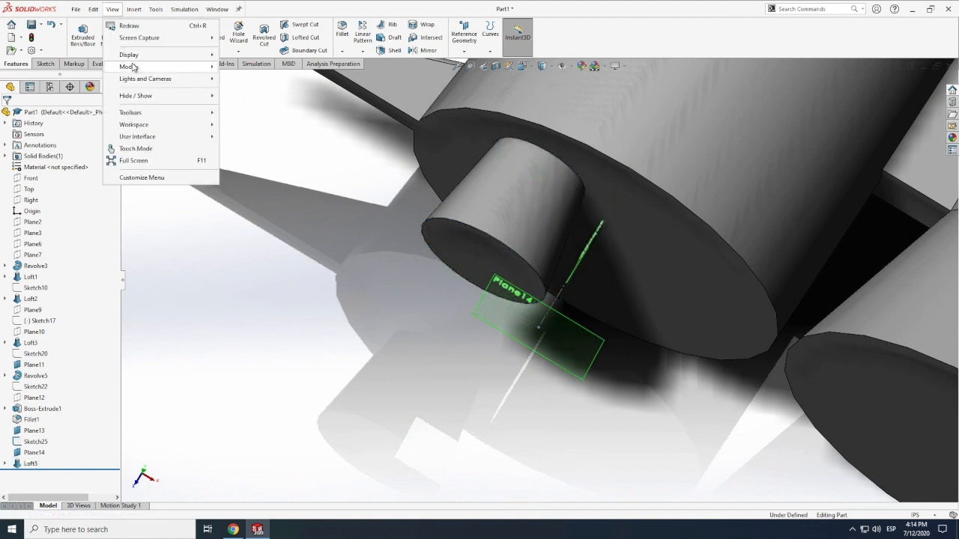
pyautogui.moveTo(132, 68)
pyautogui.click(240, 135)
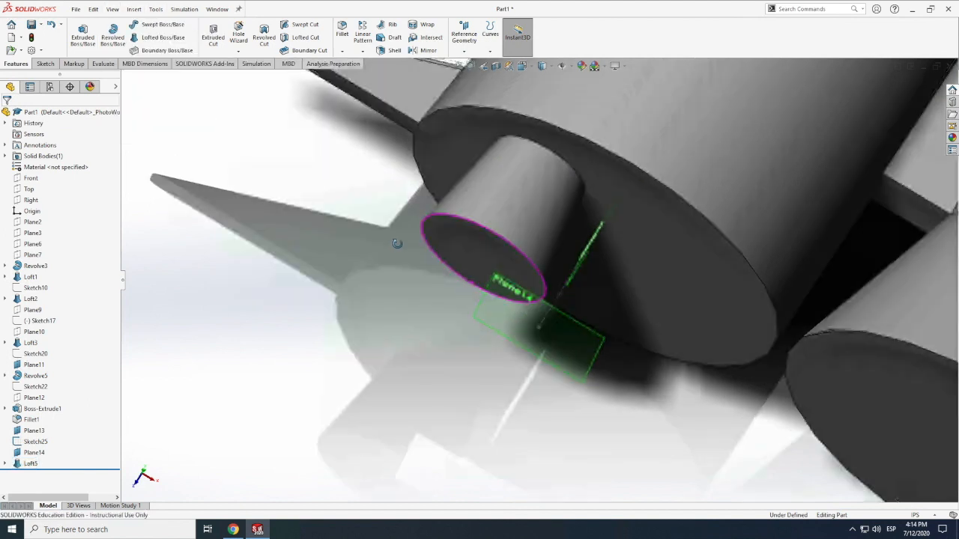
pyautogui.moveTo(384, 252); pyautogui.dragTo(358, 275)
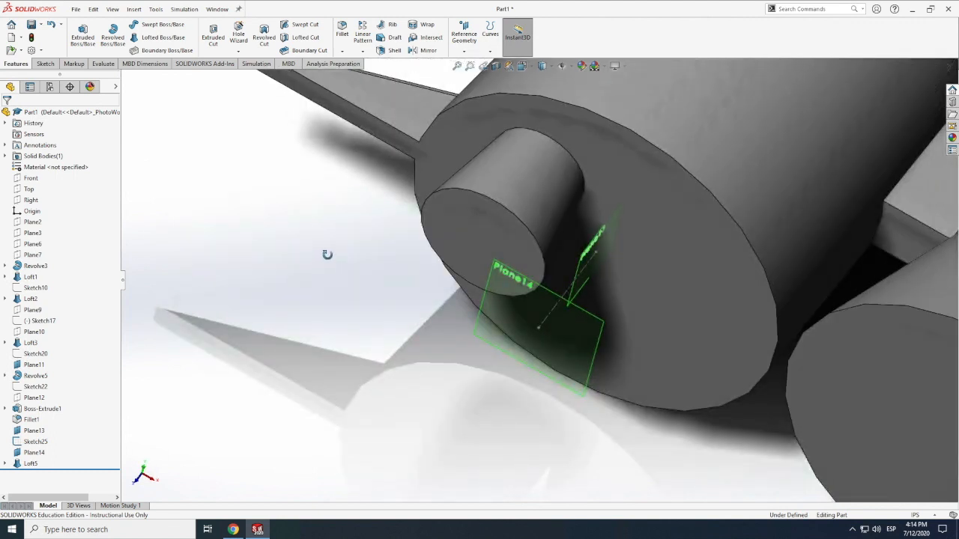
pyautogui.scroll(3, 327, 255)
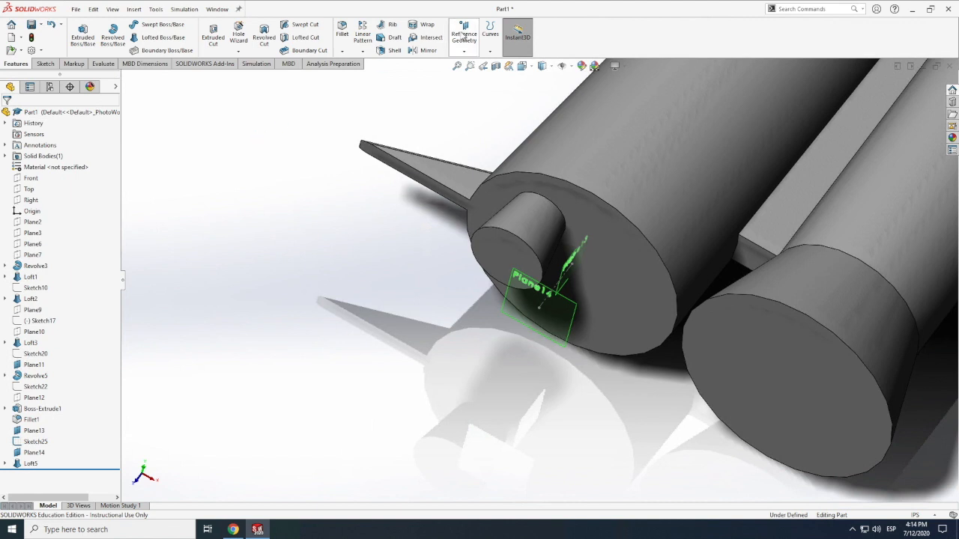
pyautogui.click(363, 51)
pyautogui.click(374, 75)
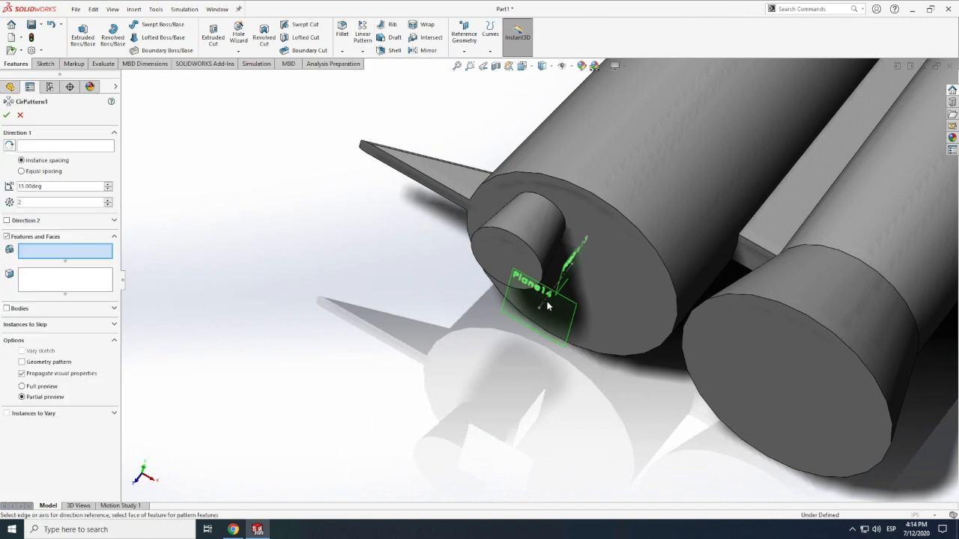
pyautogui.click(525, 259)
pyautogui.moveTo(524, 259); pyautogui.dragTo(549, 245, button='middle')
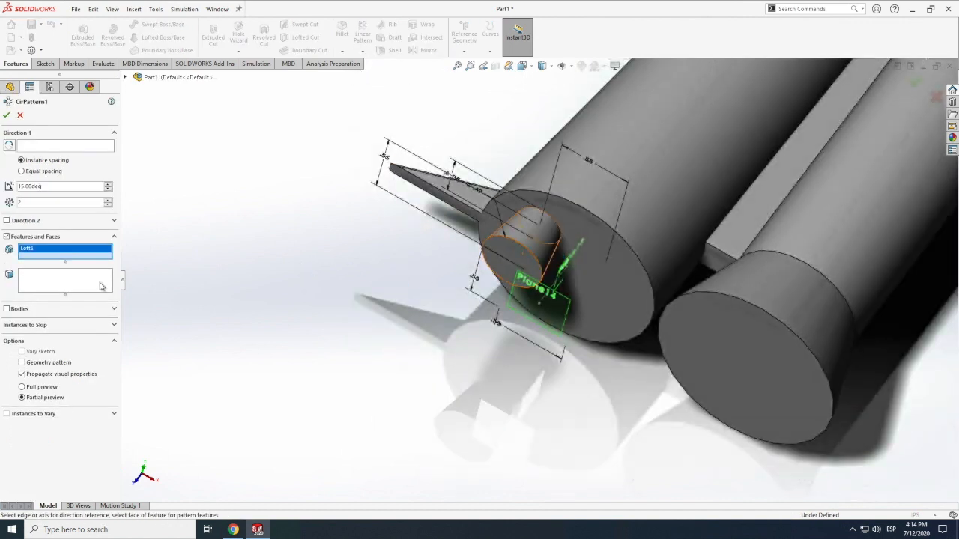
# Step: Try the booster's end face as the circular pattern's direction reference and clear that selection
pyautogui.click(62, 147)
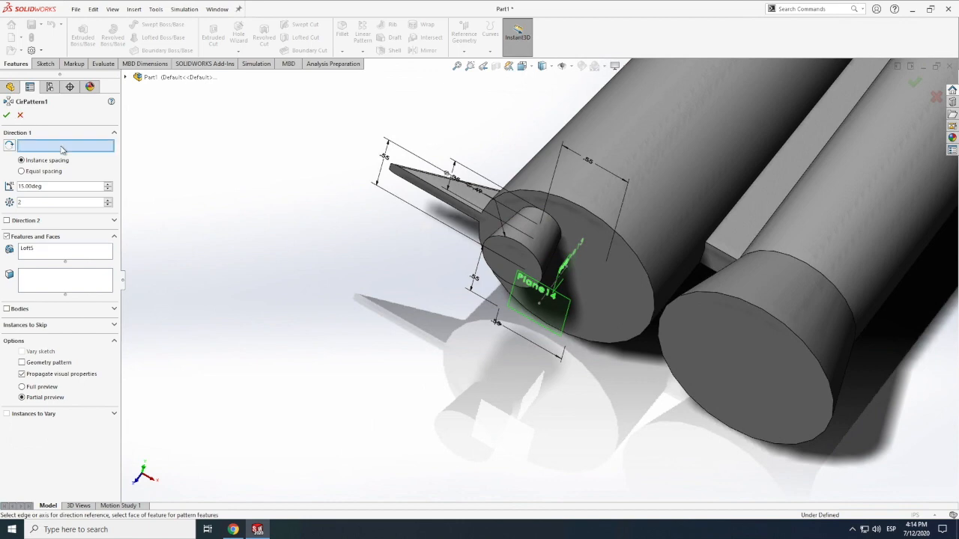
pyautogui.scroll(3, 541, 304)
pyautogui.click(543, 297)
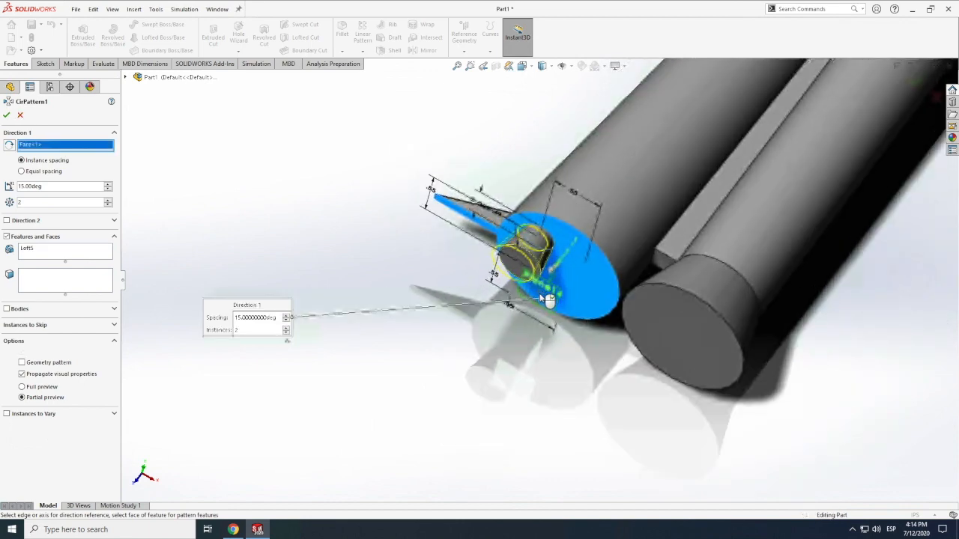
pyautogui.scroll(-2, 545, 284)
pyautogui.scroll(-2, 554, 281)
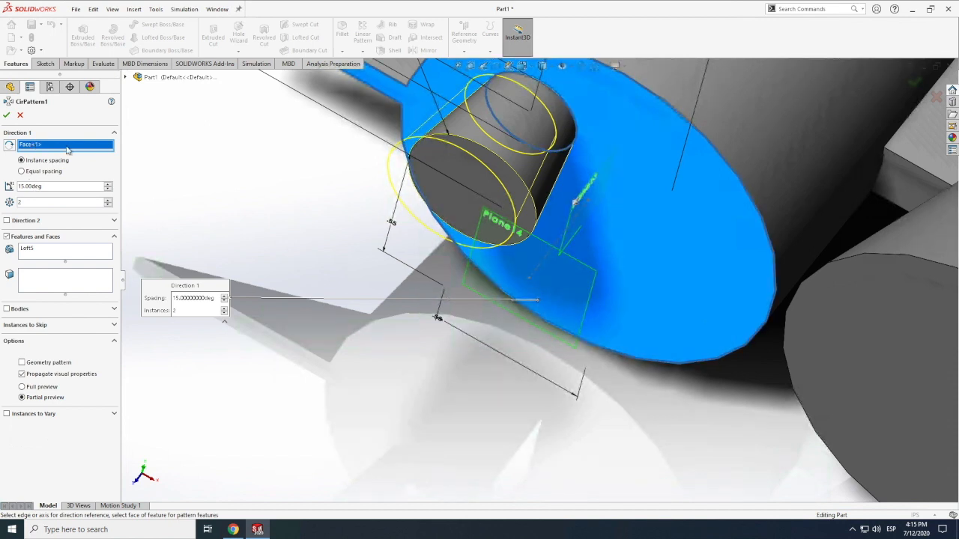
pyautogui.press('Delete')
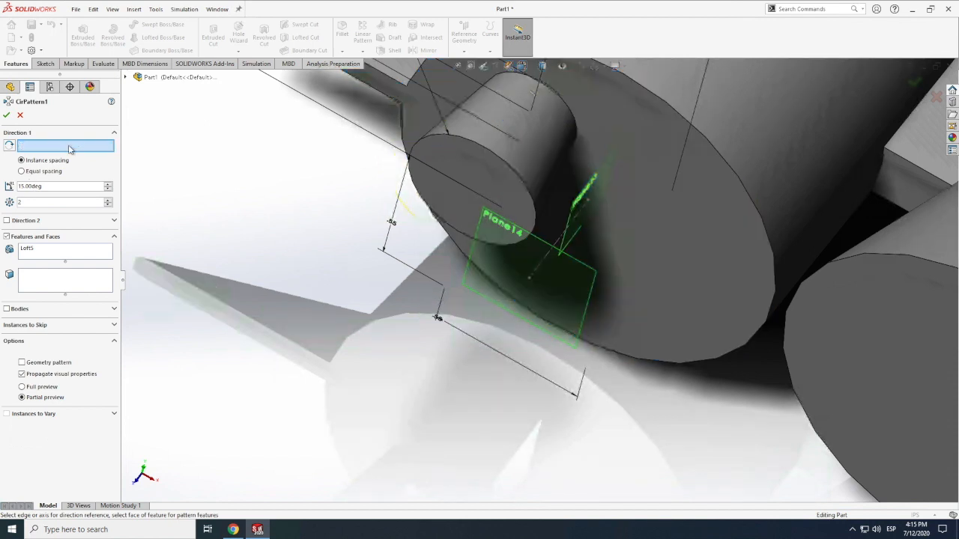
# Step: Pattern the nozzle loft around the sketched centerline at the booster's base, with 4 equally spaced instances over 360 degrees
pyautogui.click(538, 274)
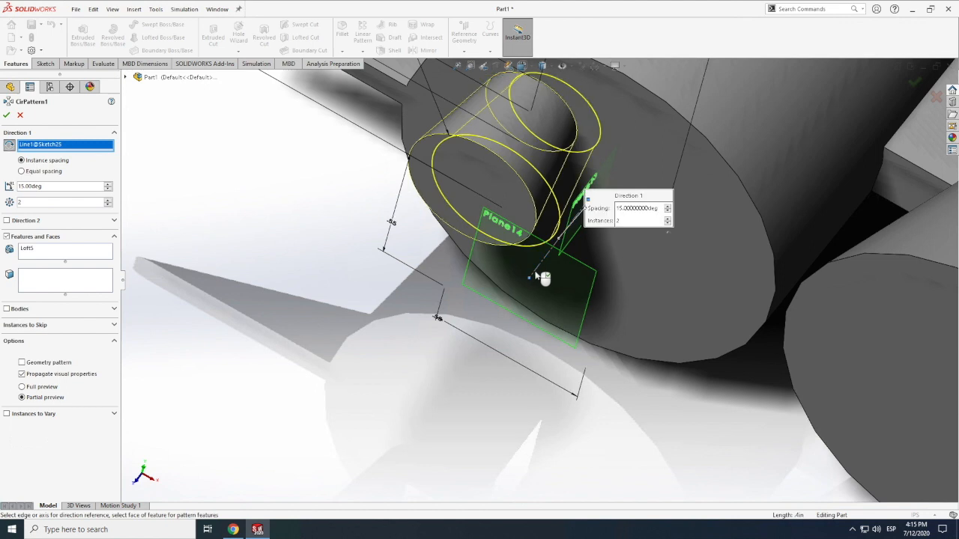
pyautogui.click(23, 173)
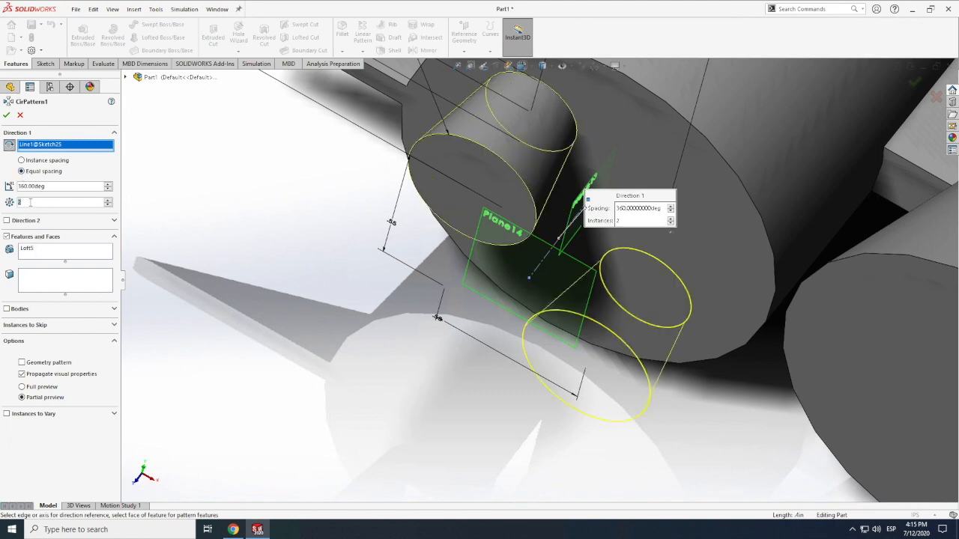
pyautogui.write('4')
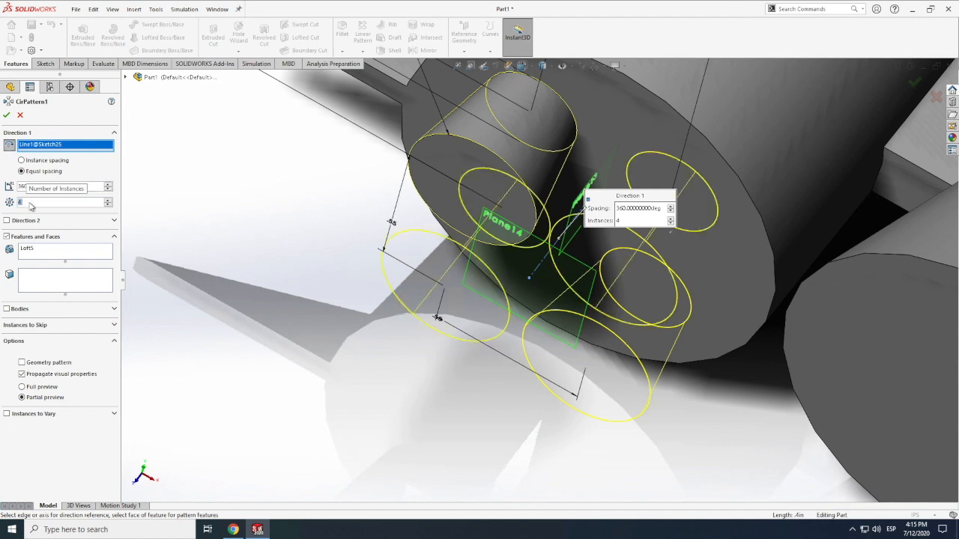
pyautogui.click(7, 115)
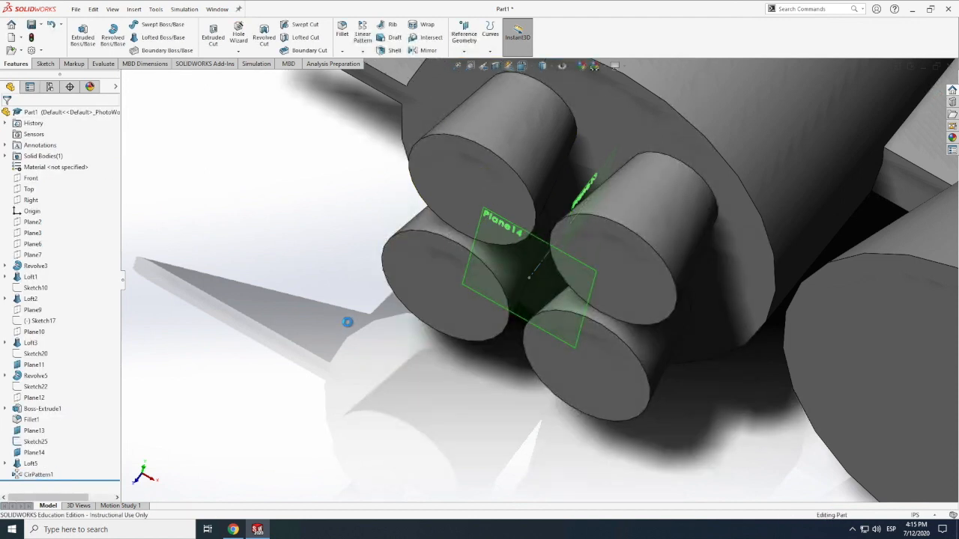
# Step: Examine the patterned nozzles at the booster's base from below and from the side
pyautogui.scroll(6, 353, 308)
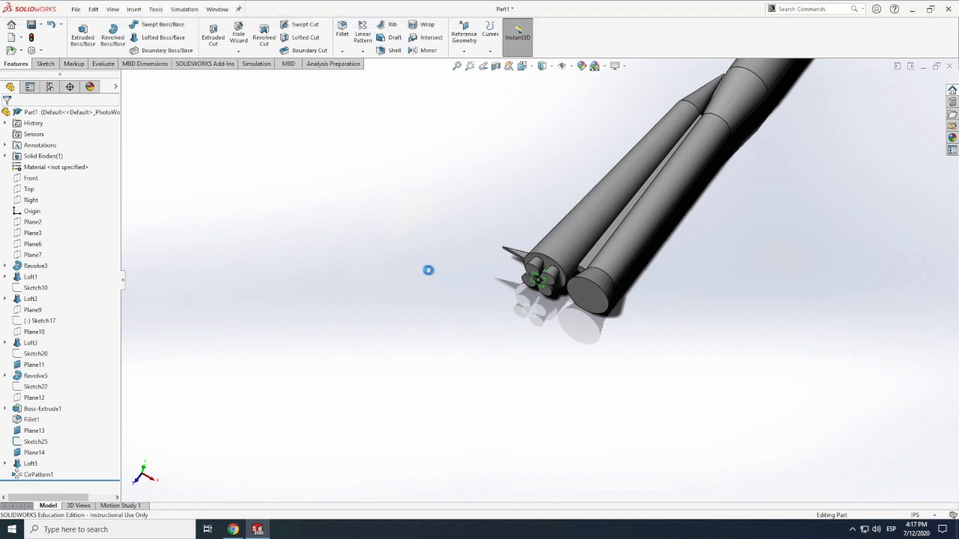
pyautogui.scroll(-5, 769, 268)
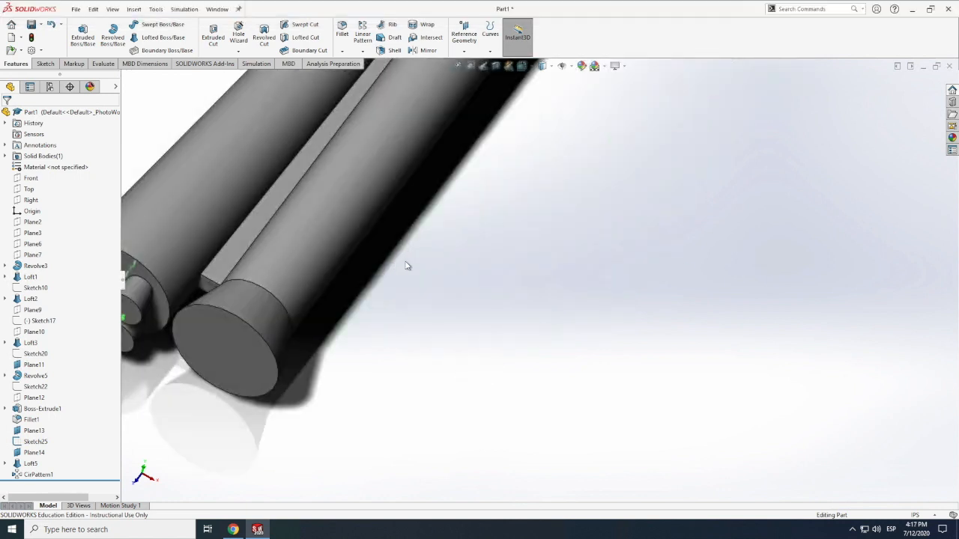
pyautogui.scroll(4, 460, 243)
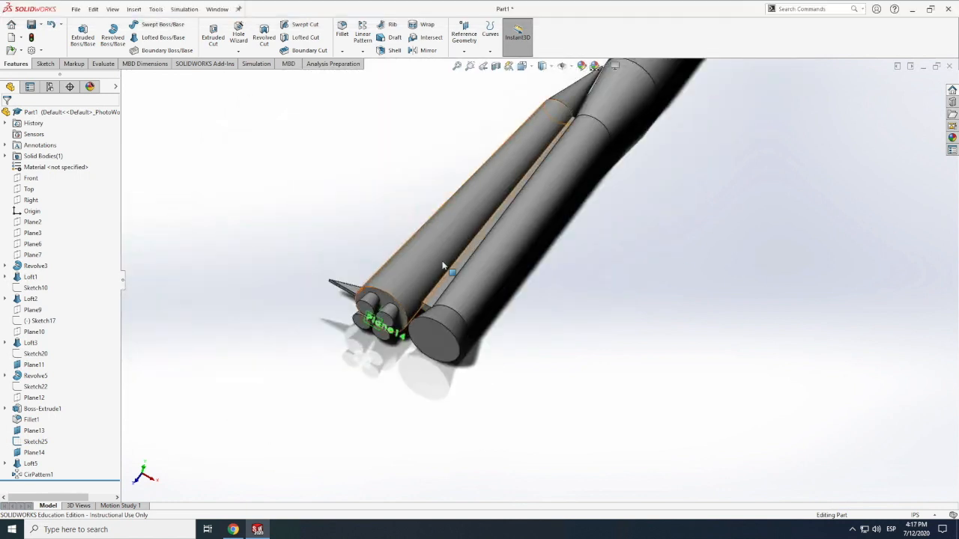
pyautogui.click(112, 9)
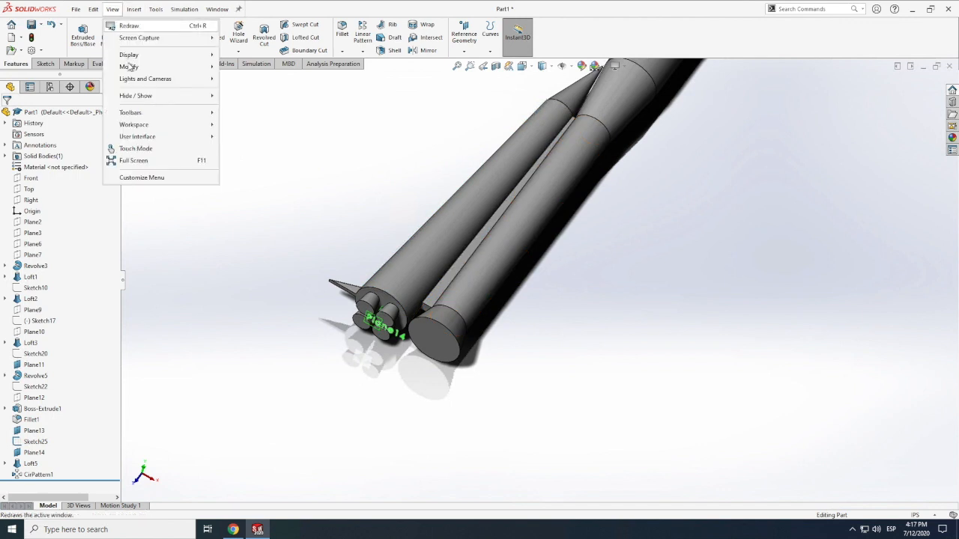
pyautogui.moveTo(128, 68)
pyautogui.click(232, 127)
pyautogui.moveTo(544, 295); pyautogui.dragTo(680, 249)
pyautogui.moveTo(671, 322); pyautogui.dragTo(654, 325)
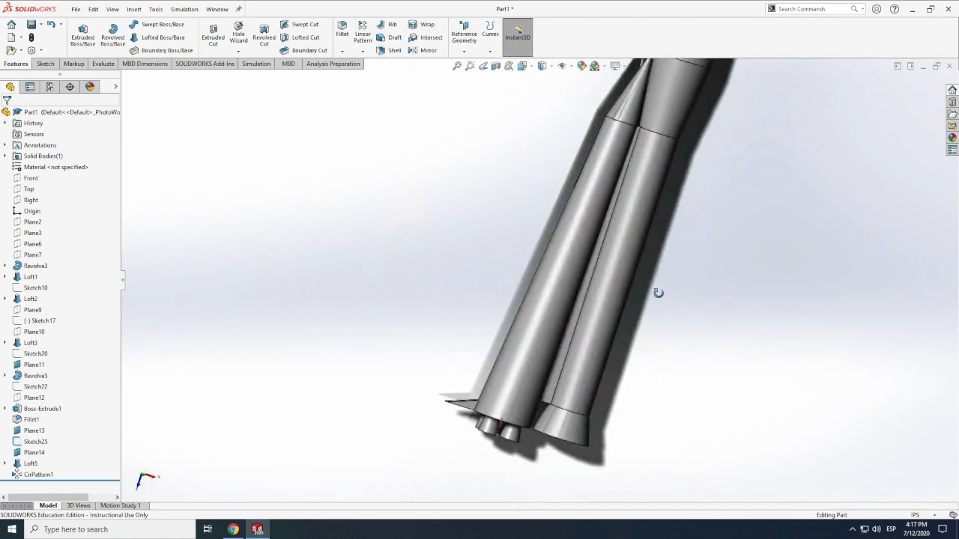
pyautogui.moveTo(646, 303); pyautogui.dragTo(662, 274, button='middle')
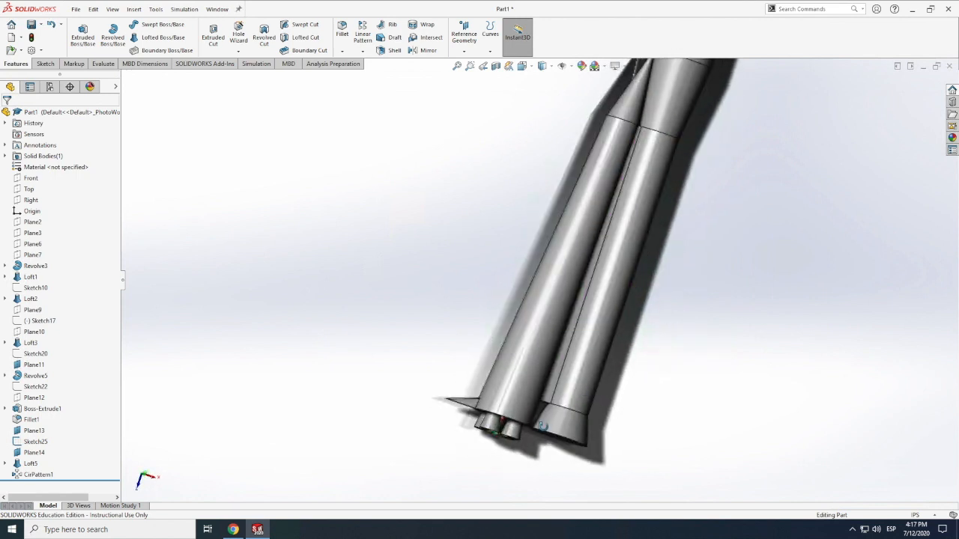
pyautogui.scroll(-3, 509, 433)
pyautogui.moveTo(509, 450); pyautogui.dragTo(516, 379, button='middle')
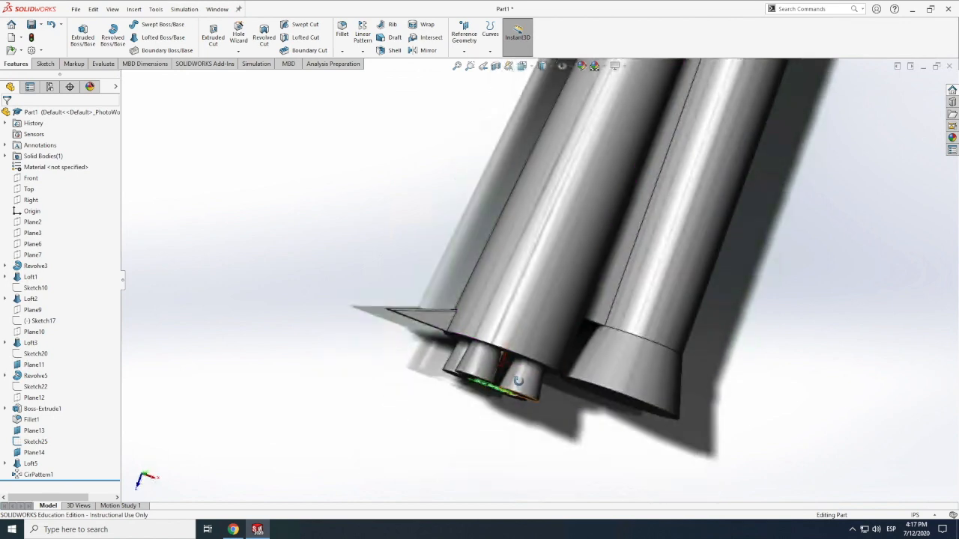
pyautogui.scroll(-4, 516, 379)
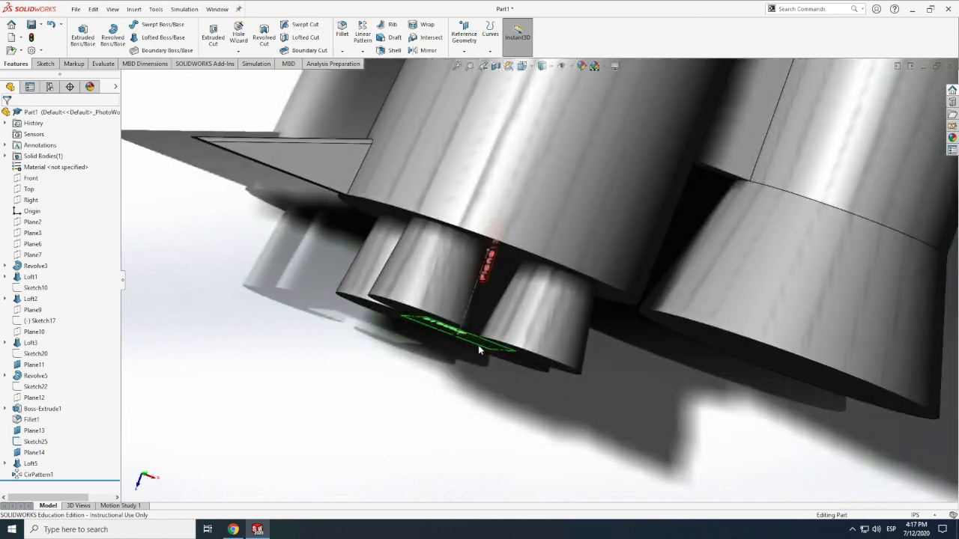
pyautogui.click(486, 350)
pyautogui.moveTo(438, 381); pyautogui.dragTo(440, 380, button='middle')
pyautogui.click(441, 380)
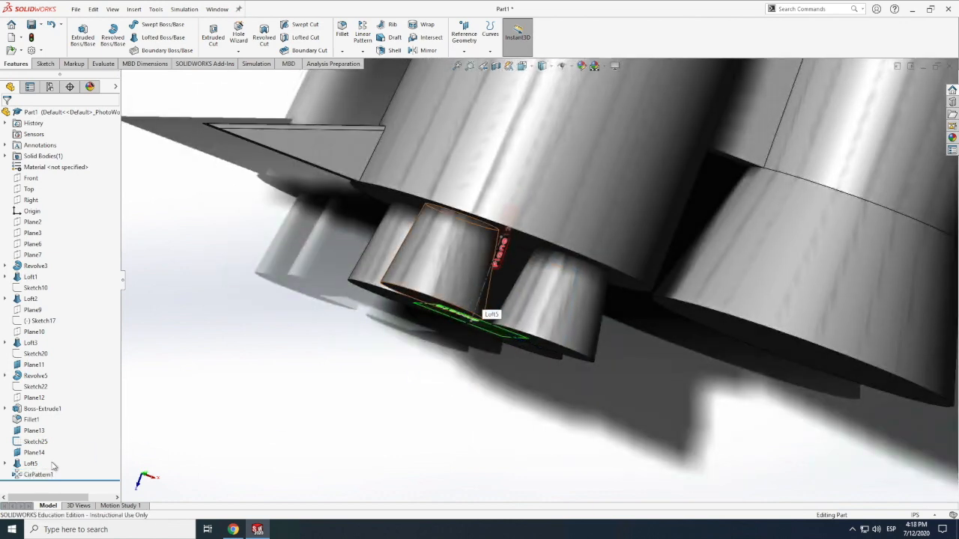
# Step: Hide Plane14, the centerline sketch Sketch25 and Plane13 around the booster nozzles
pyautogui.click(37, 452)
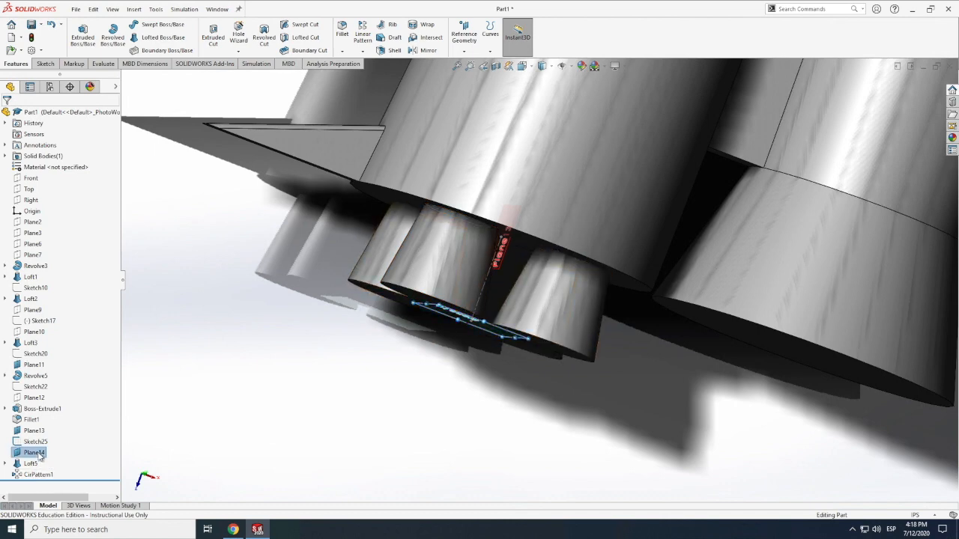
pyautogui.rightClick(40, 454)
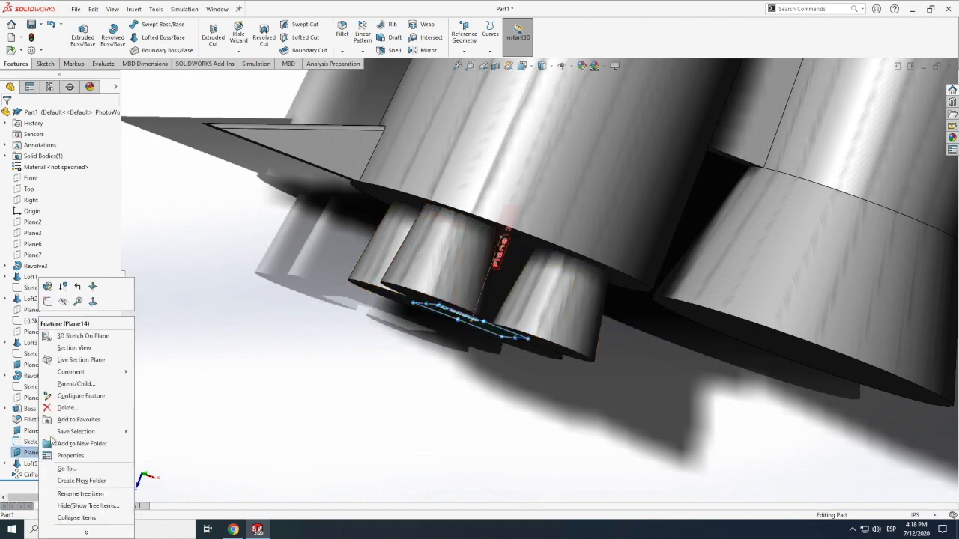
pyautogui.click(65, 303)
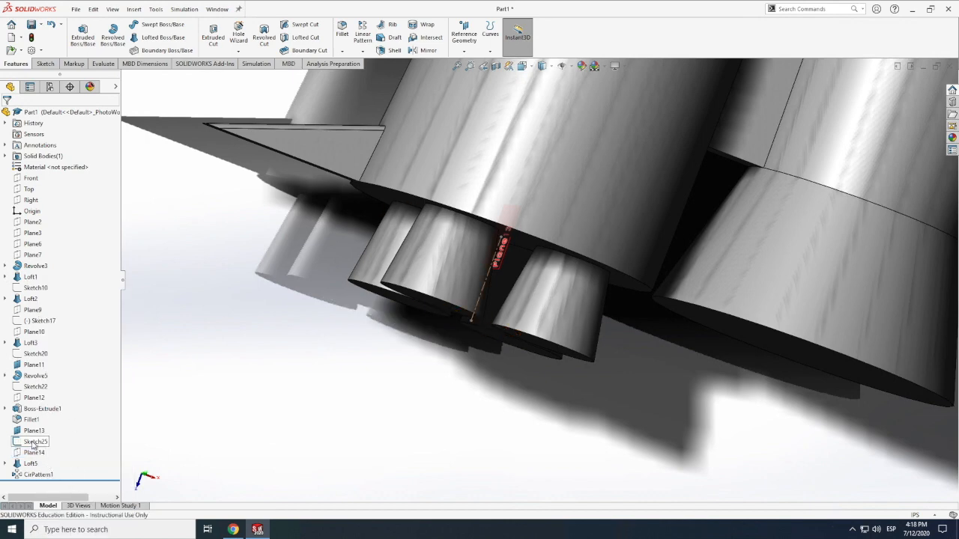
pyautogui.rightClick(35, 442)
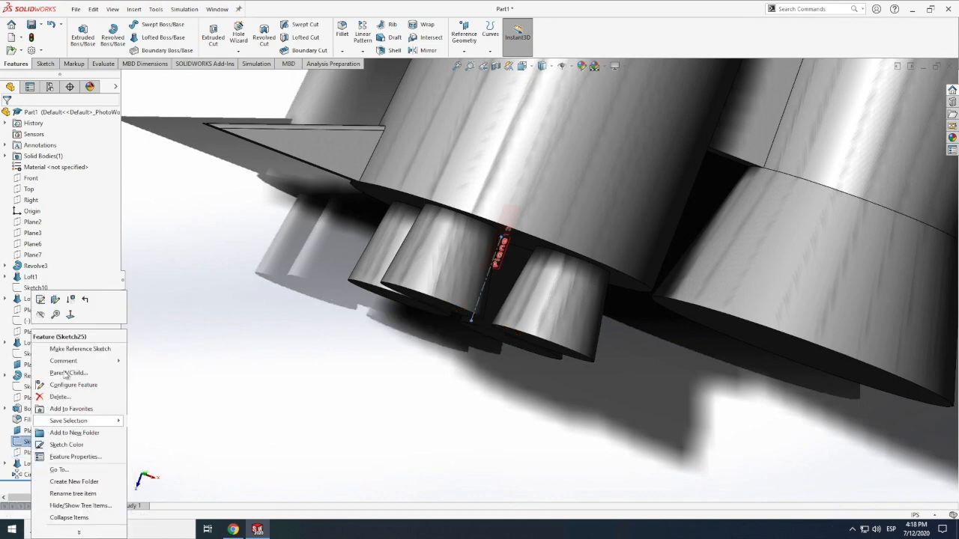
pyautogui.click(41, 316)
pyautogui.rightClick(33, 433)
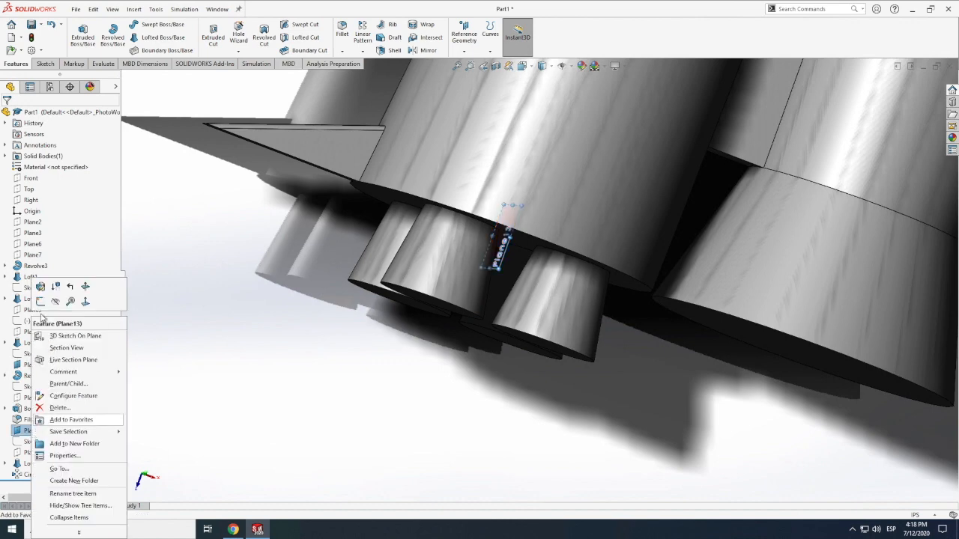
pyautogui.click(56, 301)
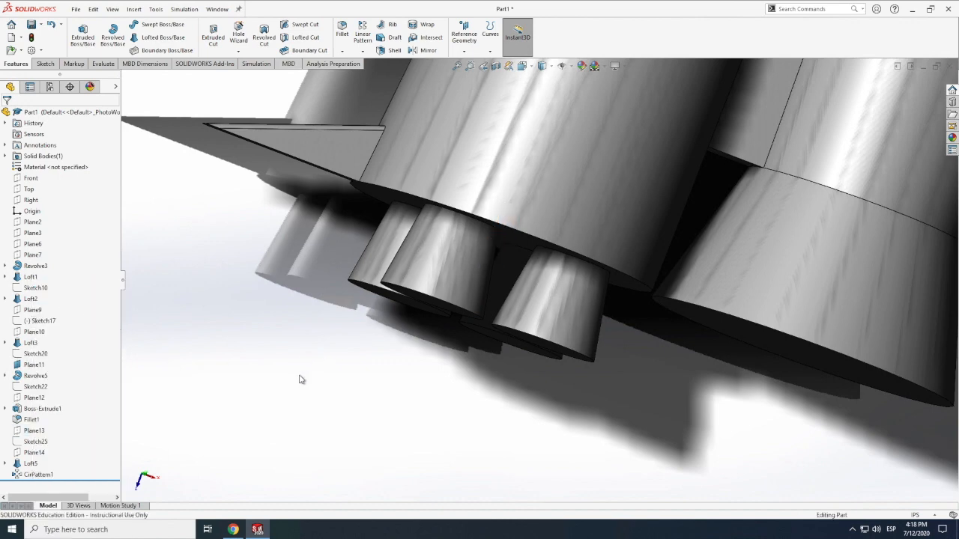
# Step: Create a reference axis from the cylindrical face of the core stage's lower section
pyautogui.scroll(7, 287, 388)
pyautogui.scroll(4, 279, 393)
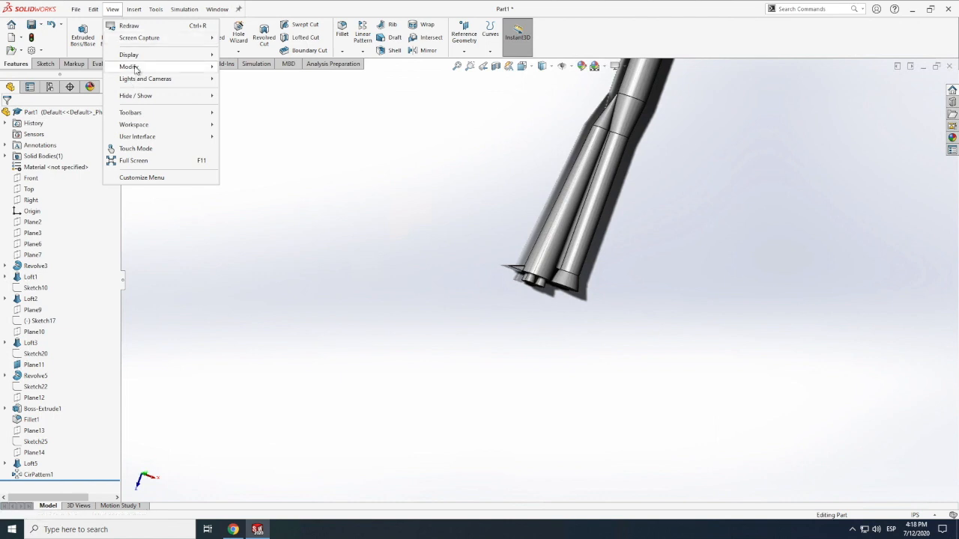
pyautogui.click(242, 128)
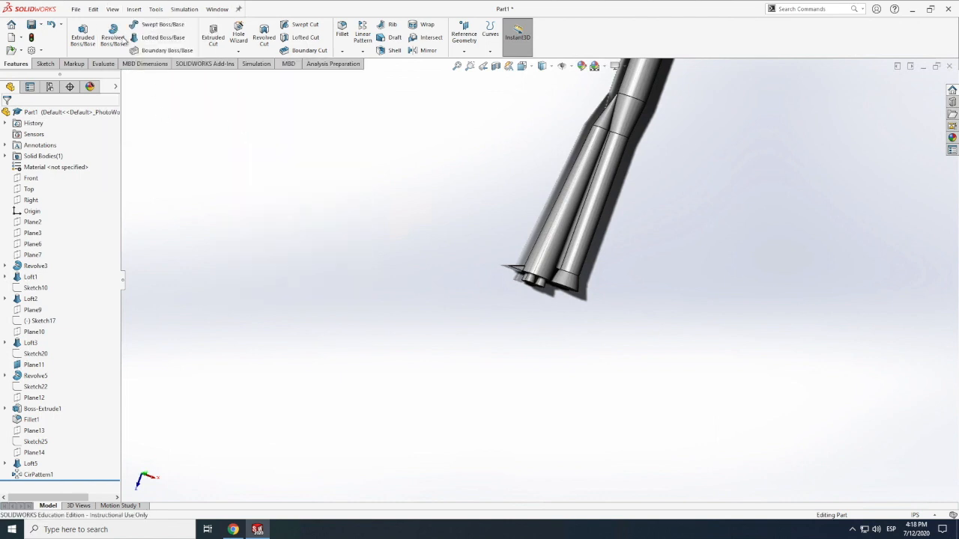
pyautogui.click(113, 9)
pyautogui.moveTo(131, 68)
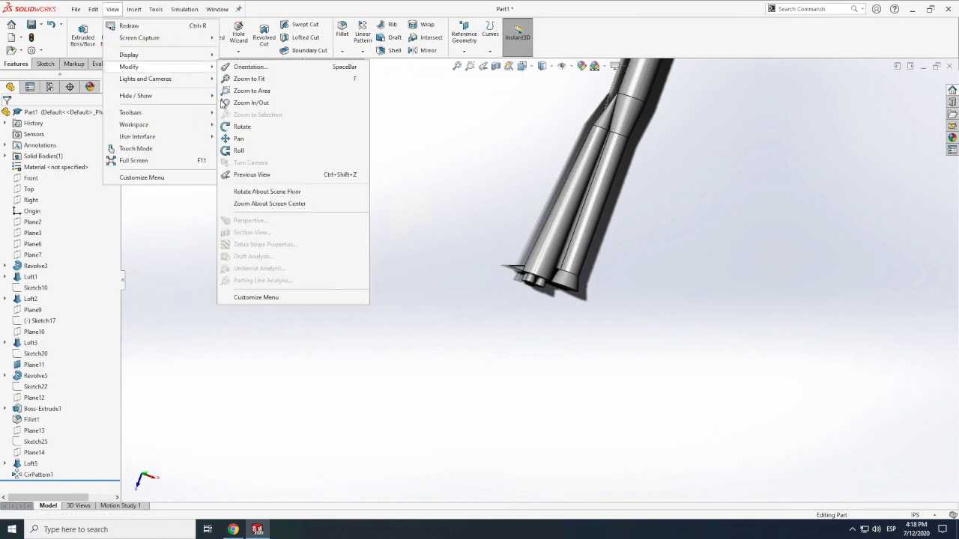
pyautogui.click(238, 128)
pyautogui.moveTo(479, 278); pyautogui.dragTo(359, 315)
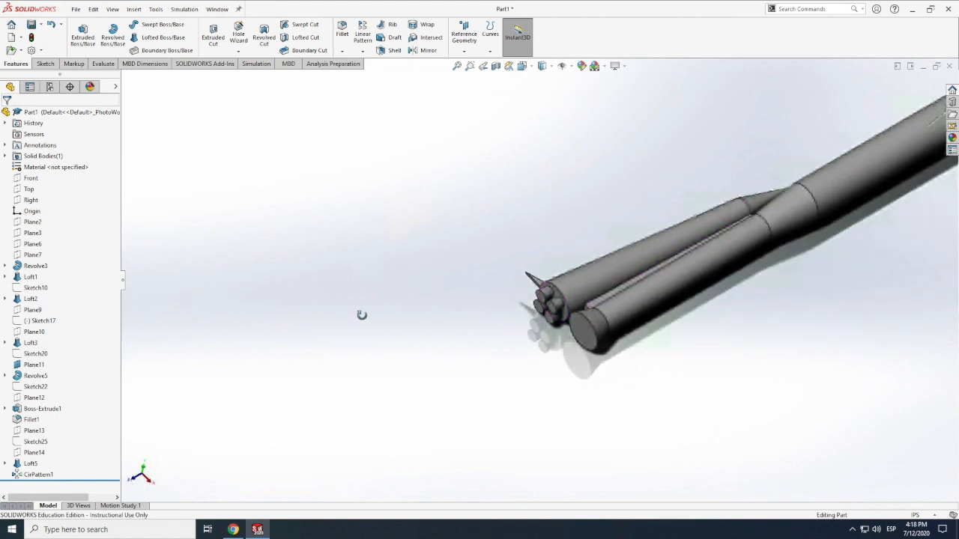
pyautogui.click(464, 50)
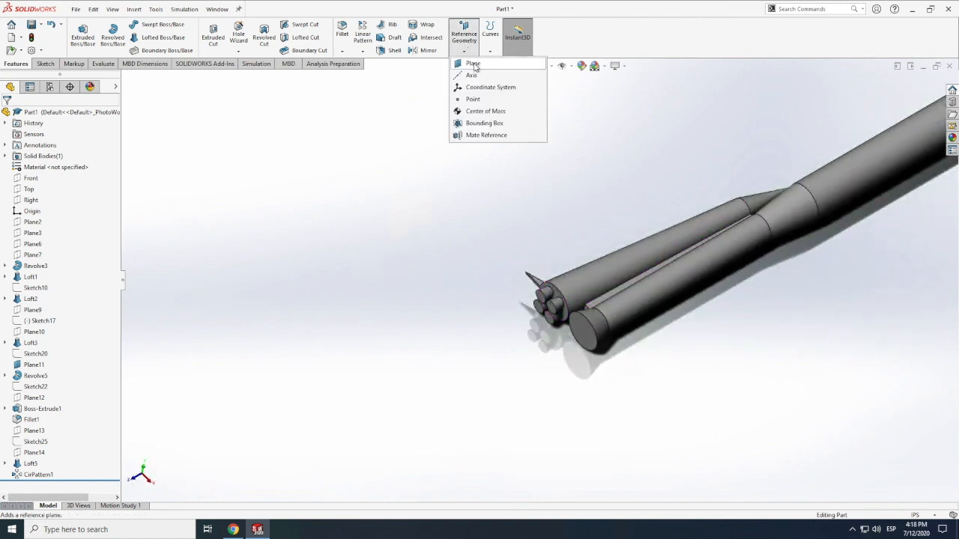
pyautogui.click(471, 76)
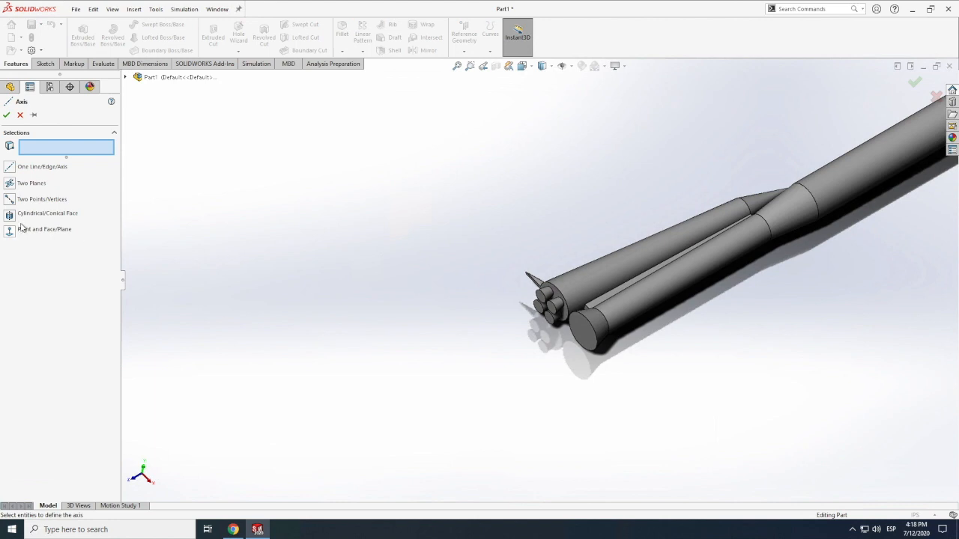
pyautogui.click(29, 213)
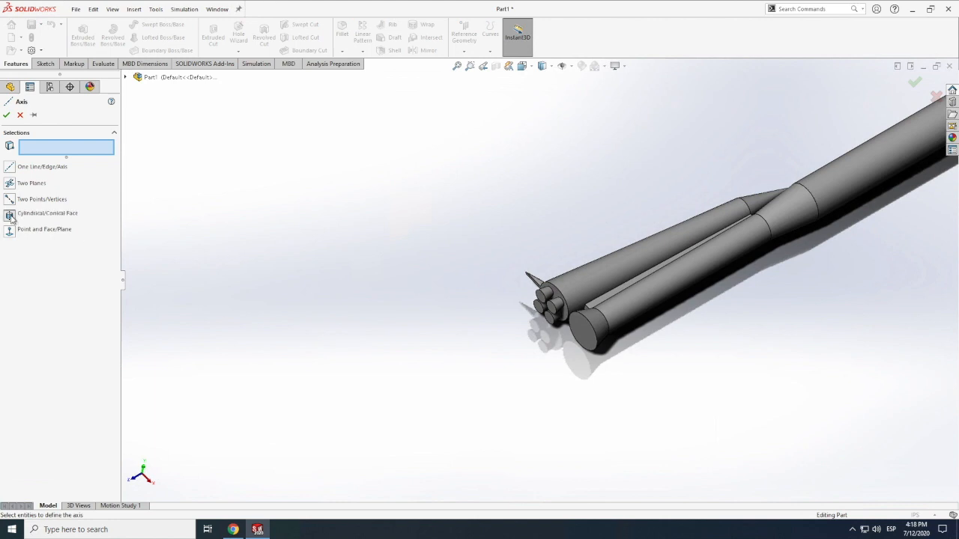
pyautogui.click(653, 305)
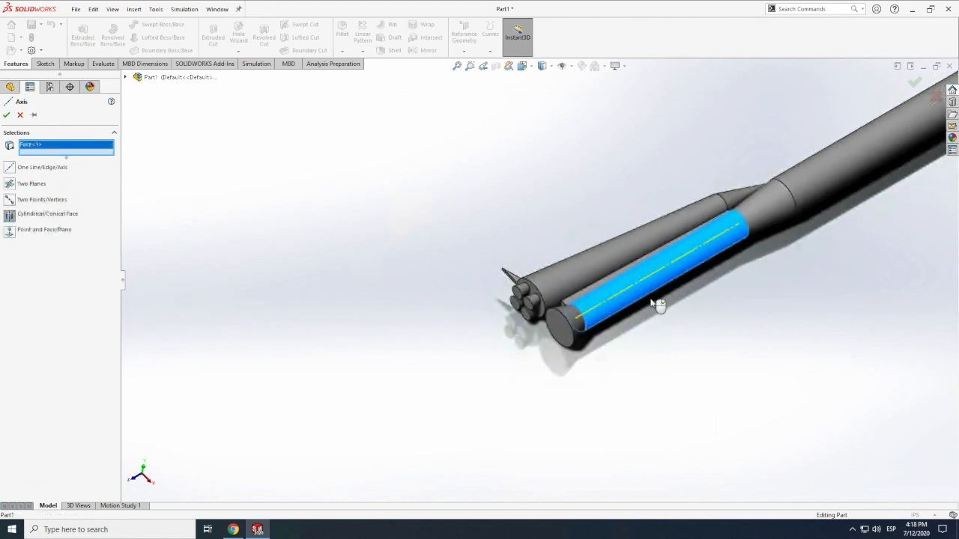
pyautogui.click(6, 115)
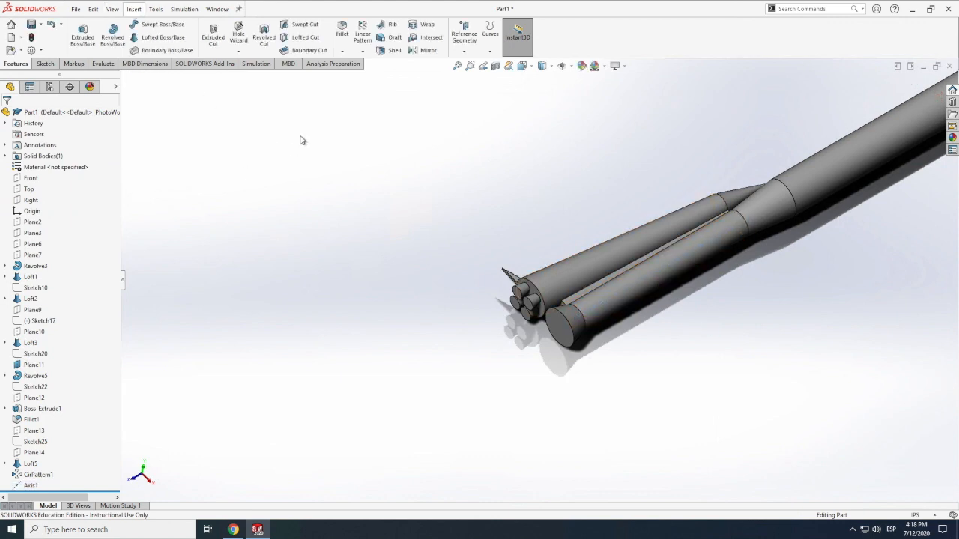
# Step: Start a circular pattern and select the side booster's rounded tip Revolve5 and nose cone Loft3 as features to repeat
pyautogui.click(363, 51)
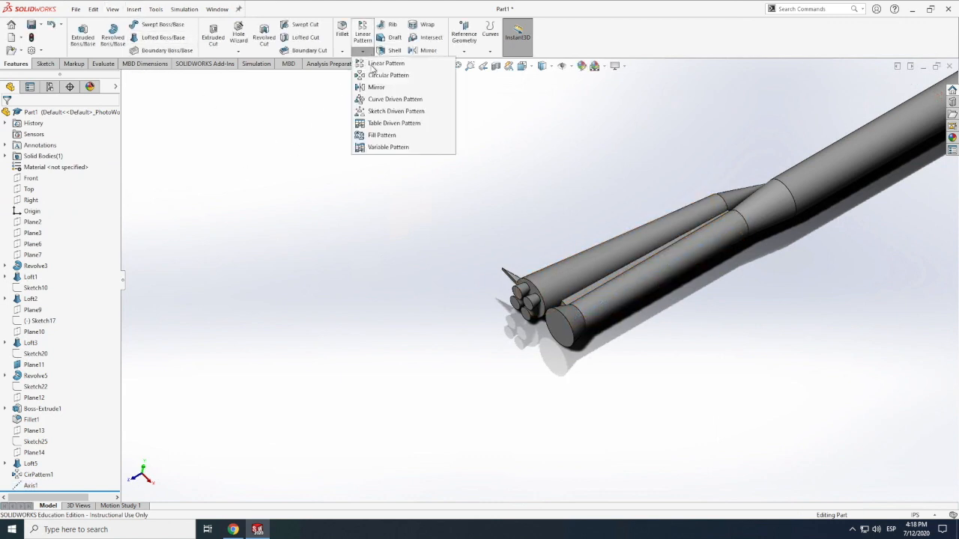
pyautogui.click(387, 75)
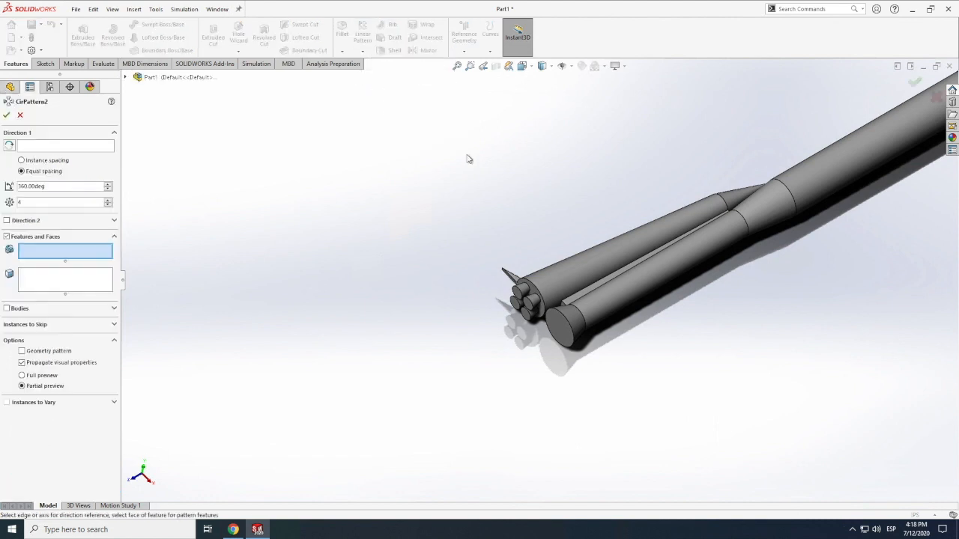
pyautogui.scroll(-5, 738, 197)
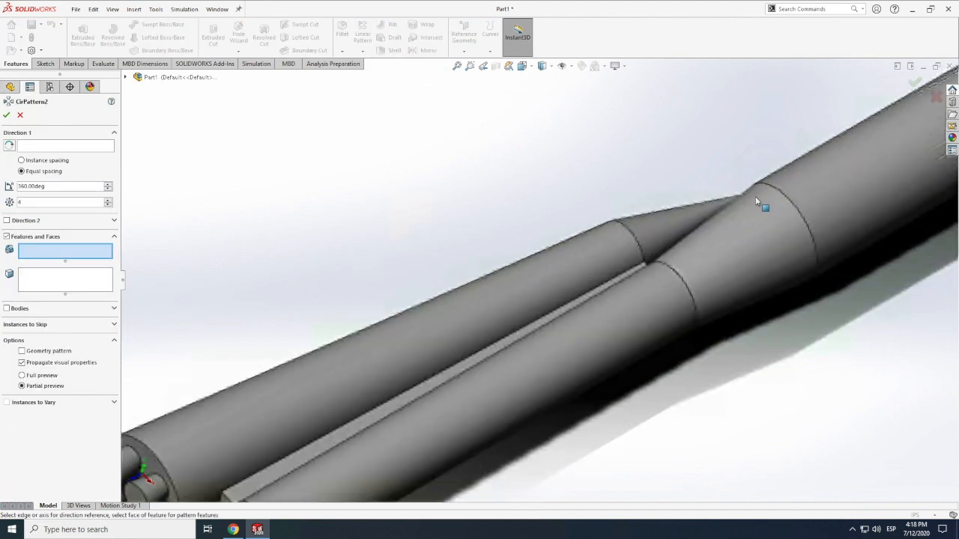
pyautogui.click(113, 9)
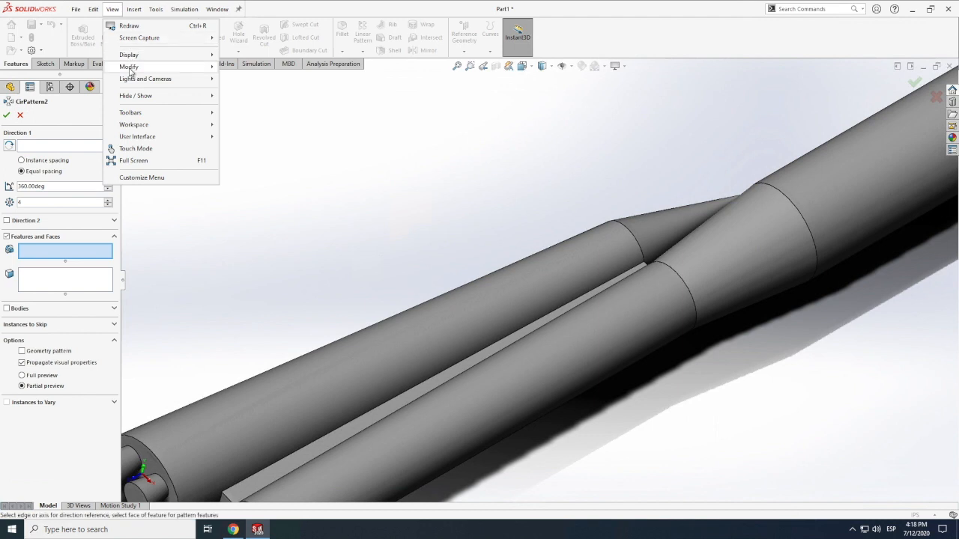
pyautogui.moveTo(131, 69)
pyautogui.click(241, 127)
pyautogui.moveTo(332, 192); pyautogui.dragTo(527, 224)
pyautogui.press('f')
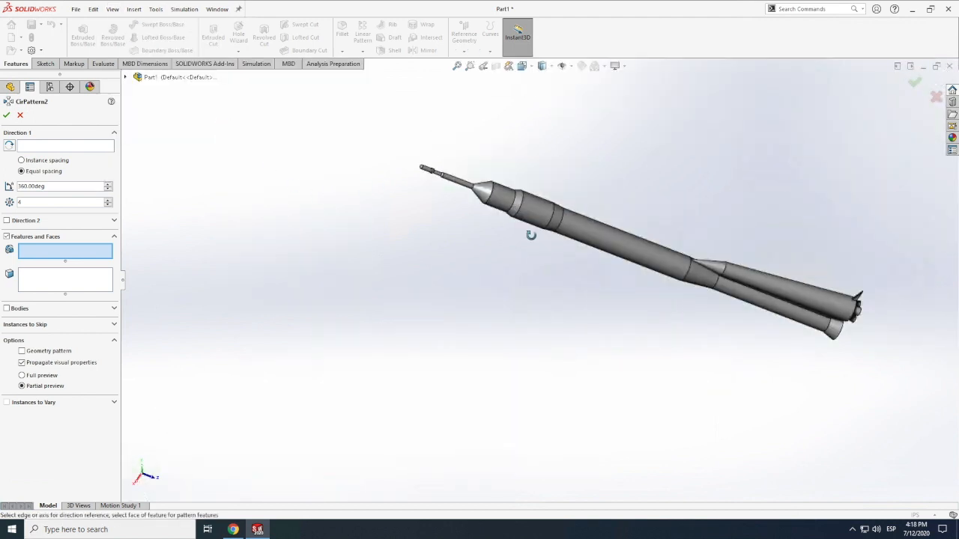
pyautogui.moveTo(730, 299); pyautogui.dragTo(730, 259)
pyautogui.scroll(-10, 723, 262)
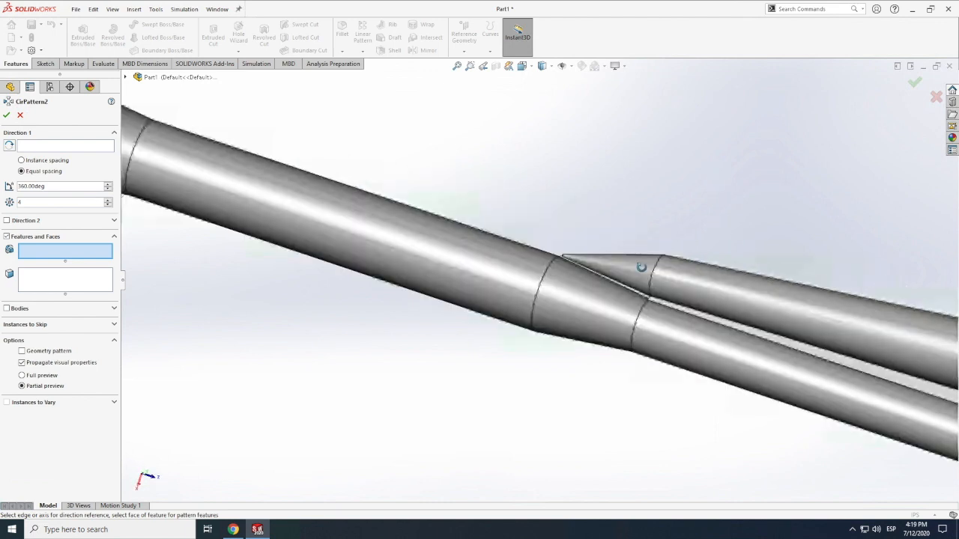
pyautogui.scroll(-5, 435, 274)
pyautogui.scroll(5, 488, 235)
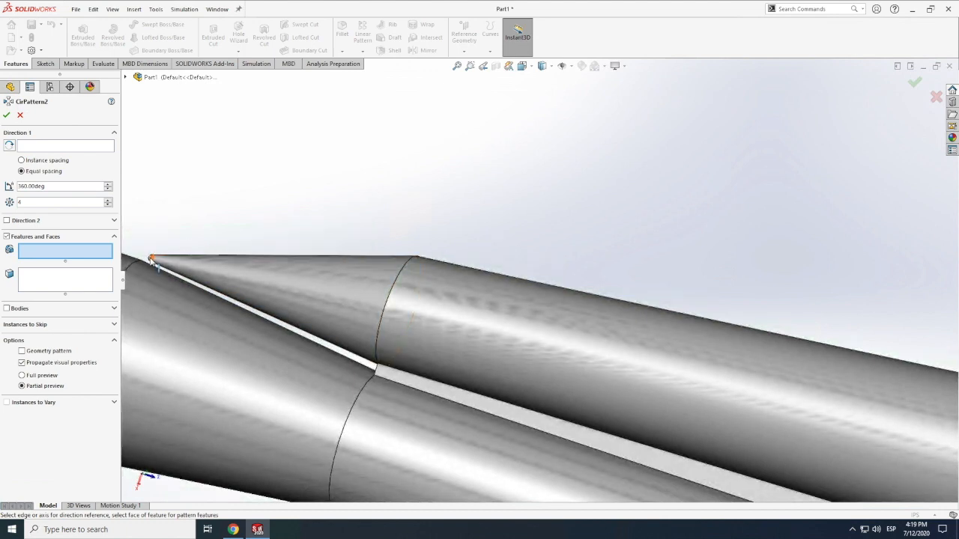
pyautogui.scroll(-5, 149, 260)
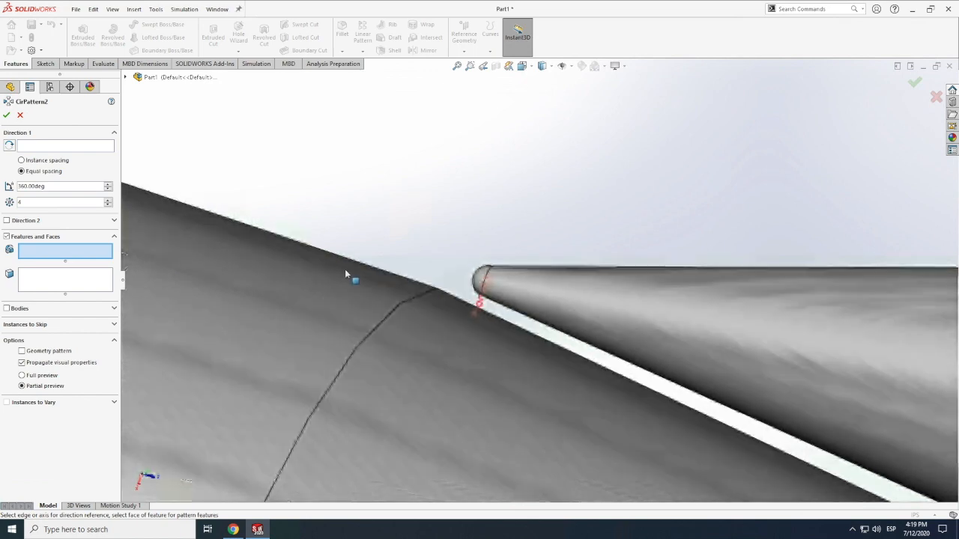
pyautogui.click(473, 285)
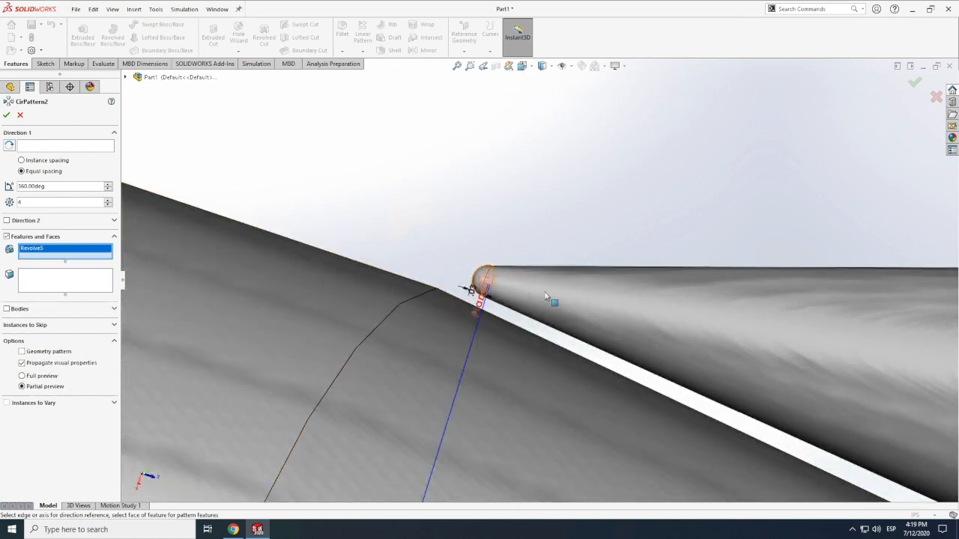
pyautogui.click(589, 301)
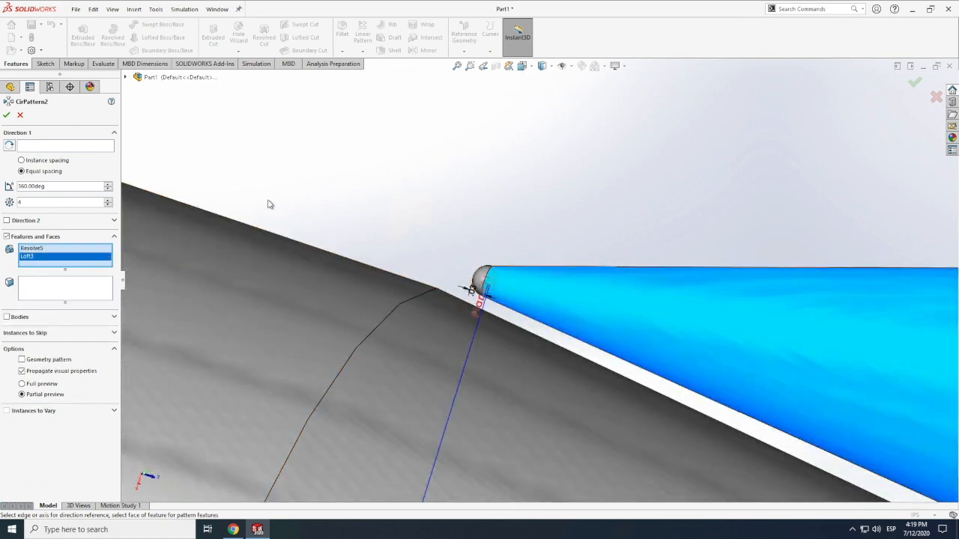
# Step: Add the booster's main body Loft1 and the connecting strip Loft2 to the circular pattern's features
pyautogui.scroll(4, 268, 201)
pyautogui.scroll(3, 269, 202)
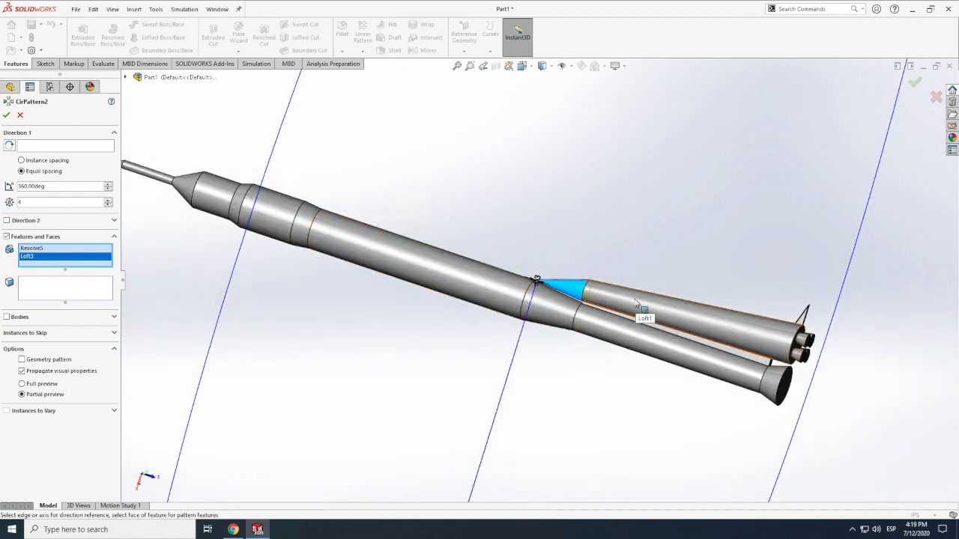
pyautogui.click(678, 304)
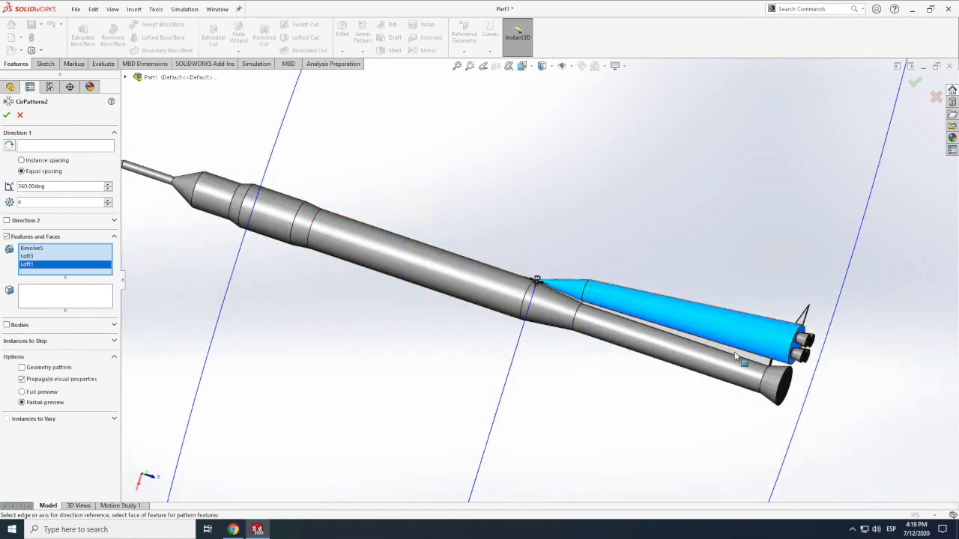
pyautogui.scroll(-3, 737, 357)
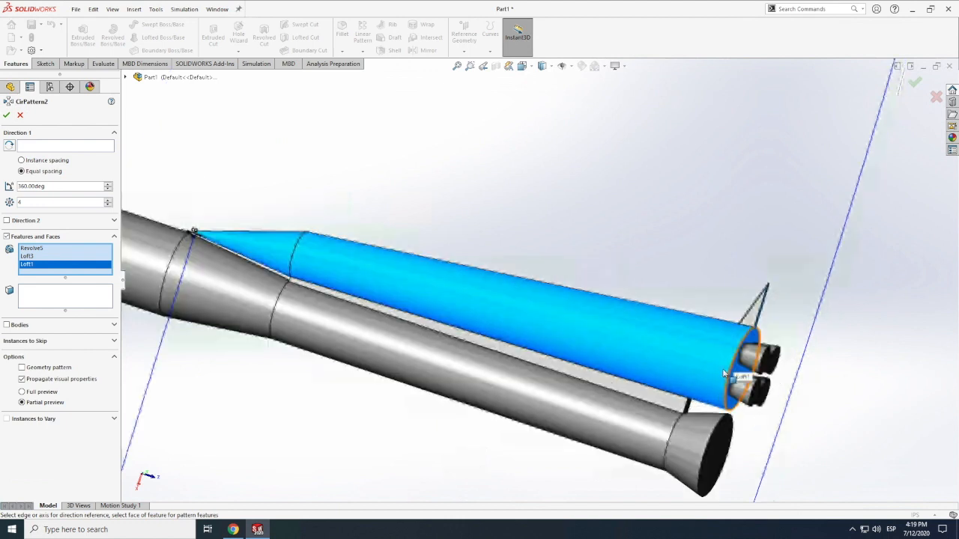
pyautogui.click(669, 408)
pyautogui.scroll(2, 754, 330)
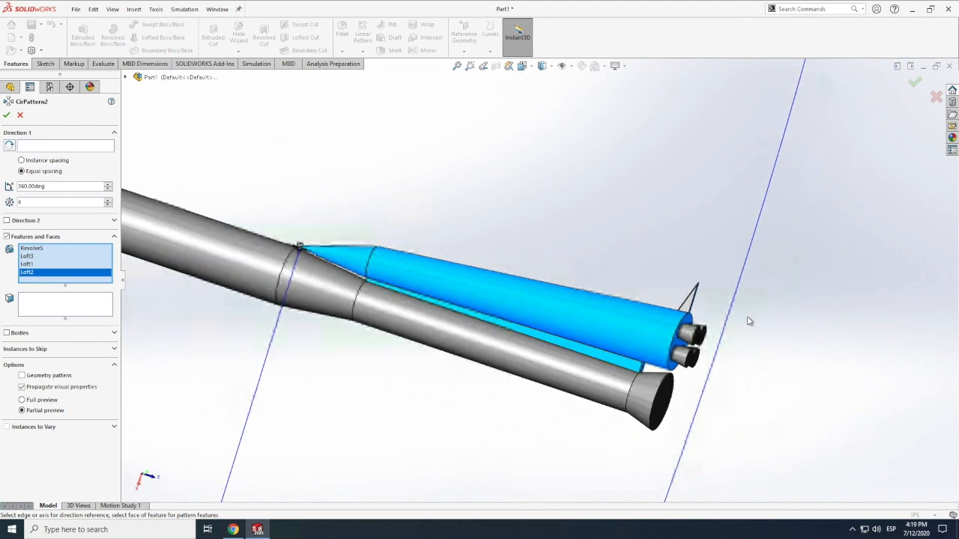
# Step: Add the booster fin's Fillet1 and Boss-Extrude1 to the circular pattern's features
pyautogui.scroll(-1, 680, 310)
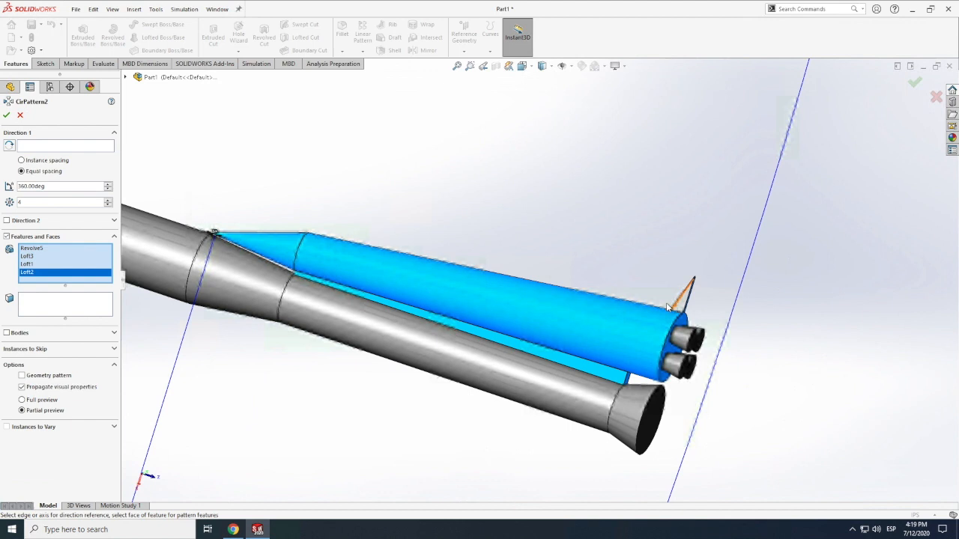
pyautogui.scroll(-3, 660, 304)
pyautogui.scroll(-4, 573, 298)
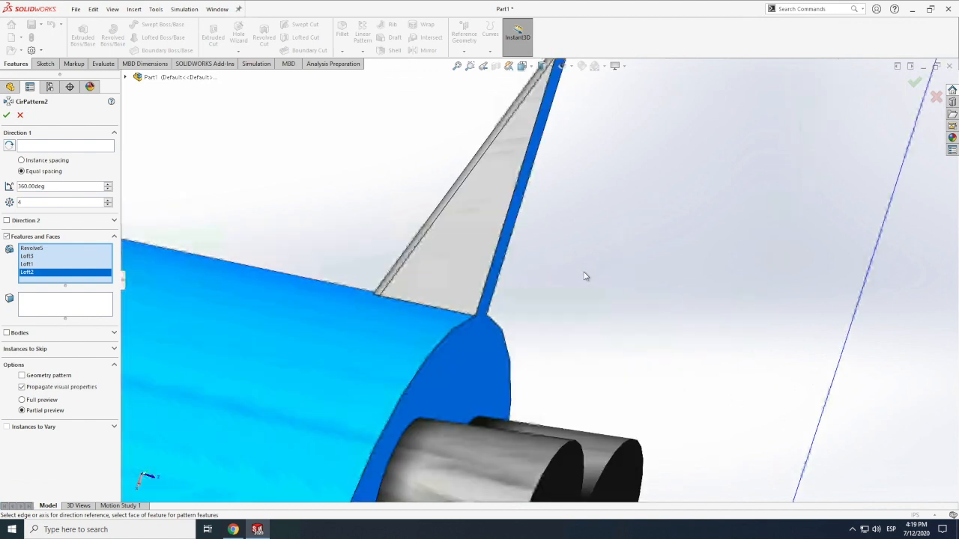
pyautogui.scroll(3, 457, 292)
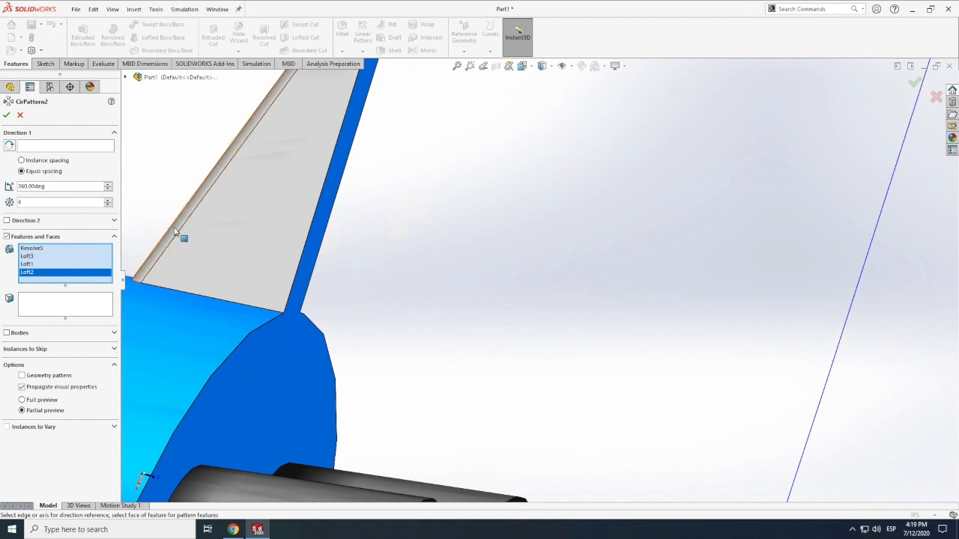
pyautogui.click(179, 235)
pyautogui.click(229, 248)
pyautogui.scroll(1, 243, 244)
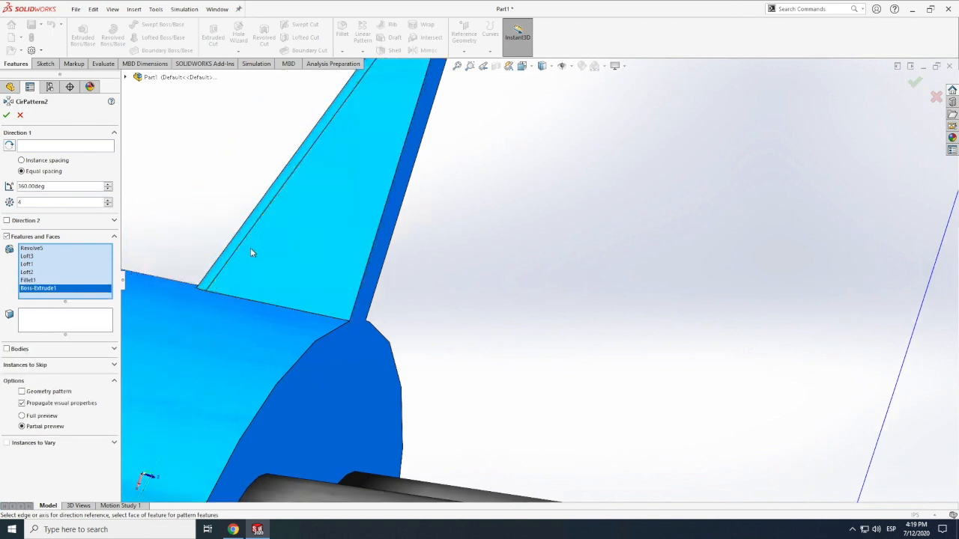
# Step: Add the booster's nozzle pattern CirPattern1 and its original nozzle Loft5 to the circular pattern's features
pyautogui.scroll(1, 502, 177)
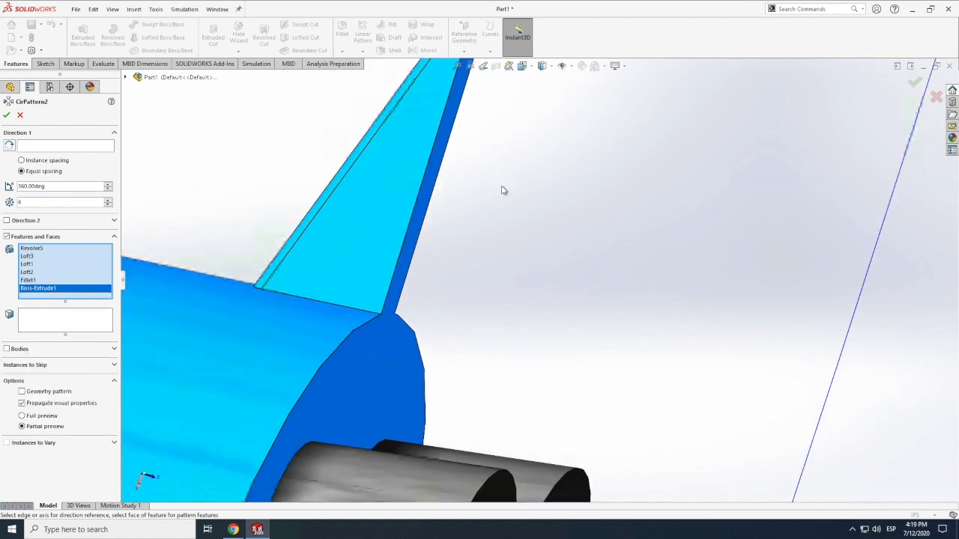
pyautogui.scroll(1, 503, 190)
pyautogui.click(492, 413)
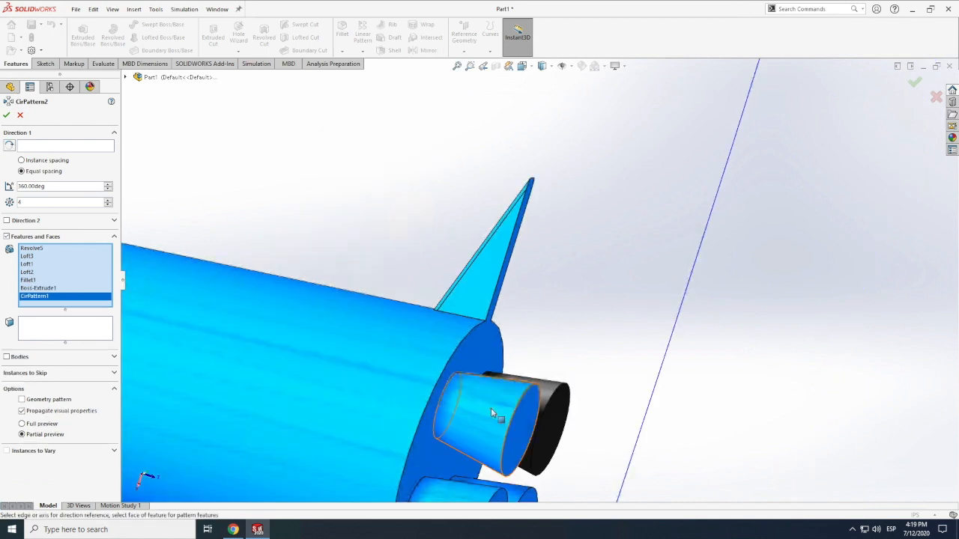
pyautogui.click(551, 393)
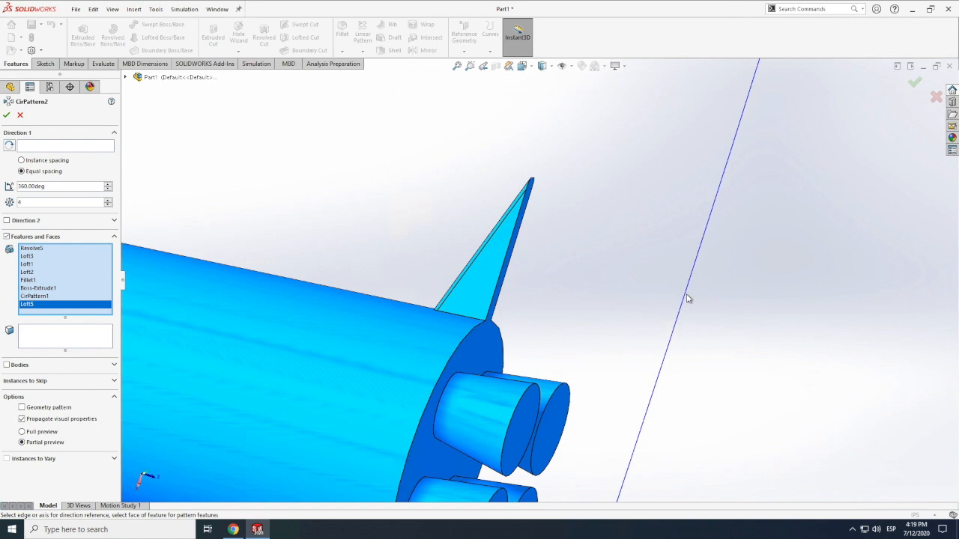
pyautogui.scroll(1, 688, 299)
pyautogui.scroll(2, 688, 299)
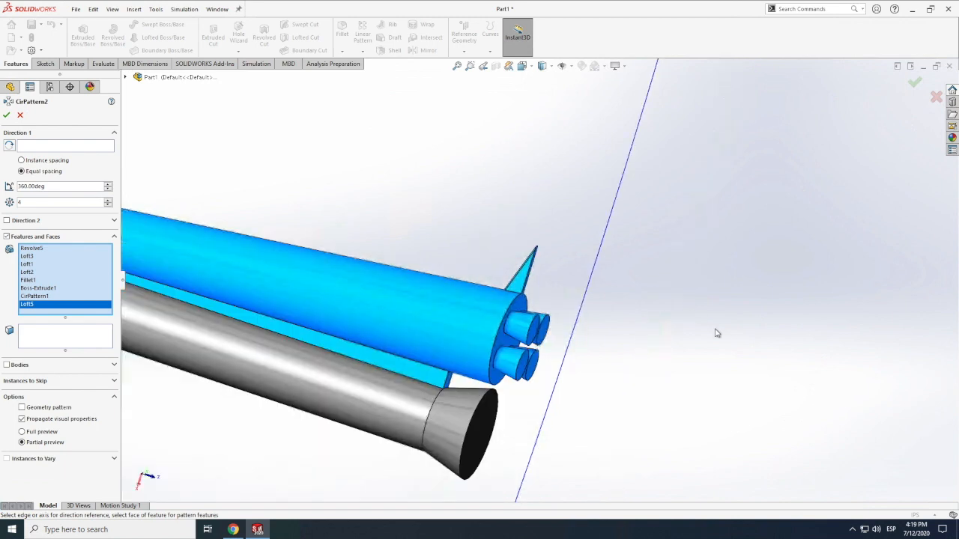
pyautogui.scroll(1, 717, 334)
pyautogui.scroll(3, 335, 341)
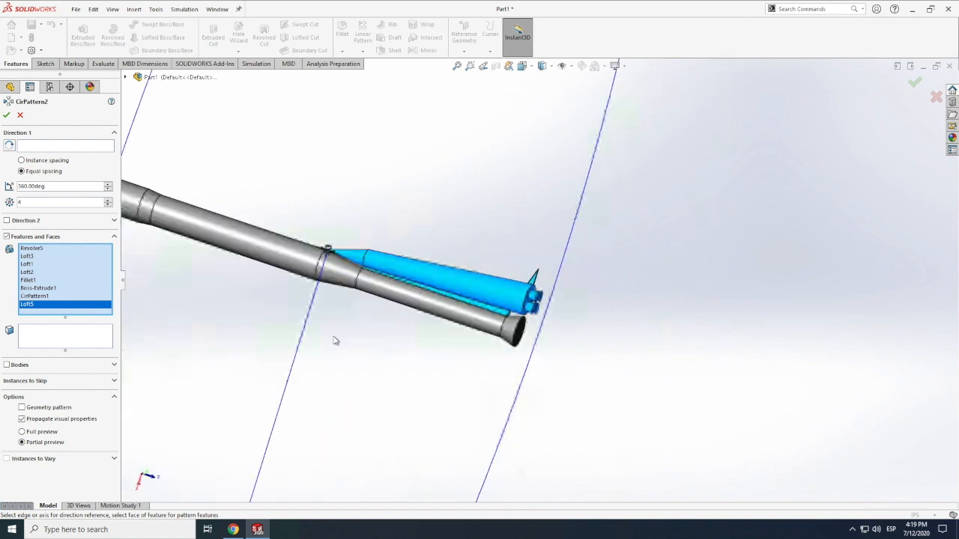
# Step: Try to pattern the selected booster features around Axis1 with 4 equally spaced instances over 360 degrees
pyautogui.click(35, 147)
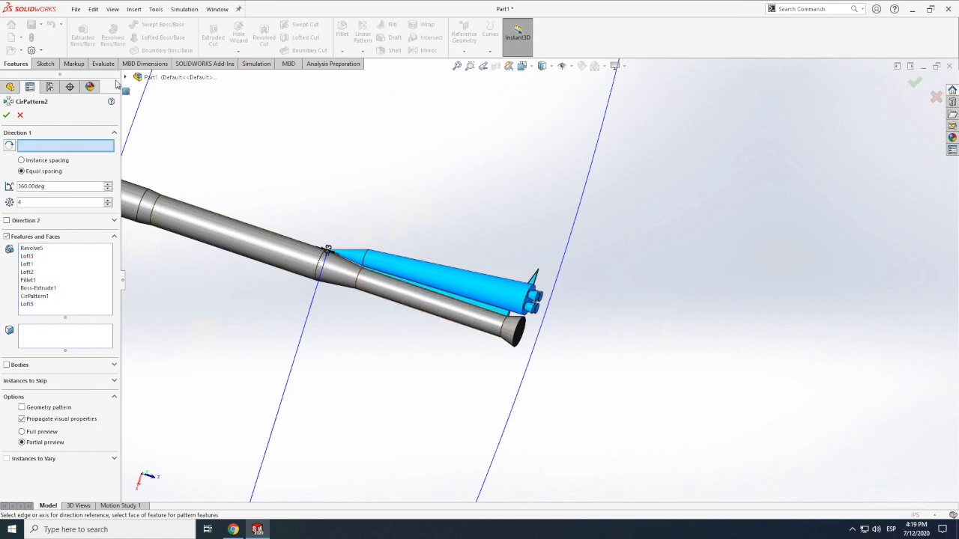
pyautogui.click(113, 10)
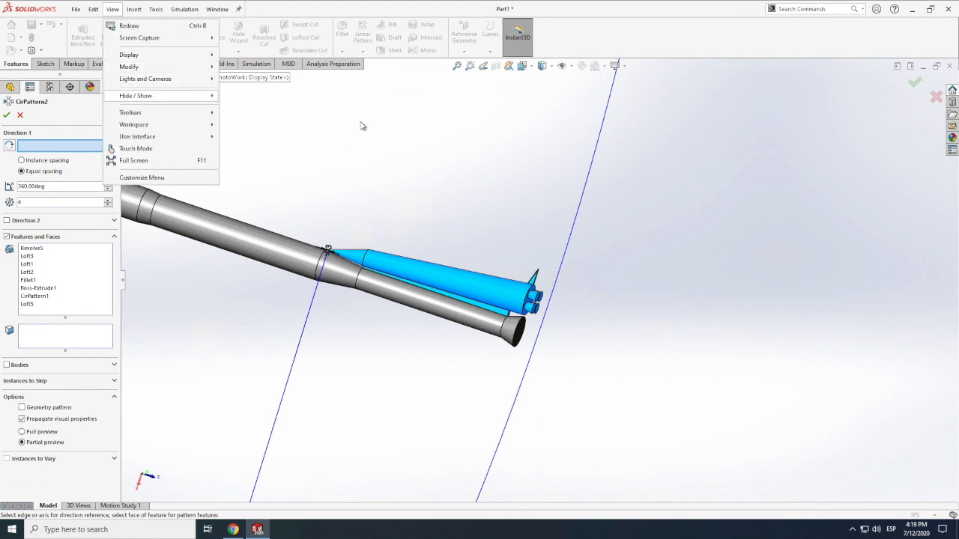
pyautogui.click(274, 130)
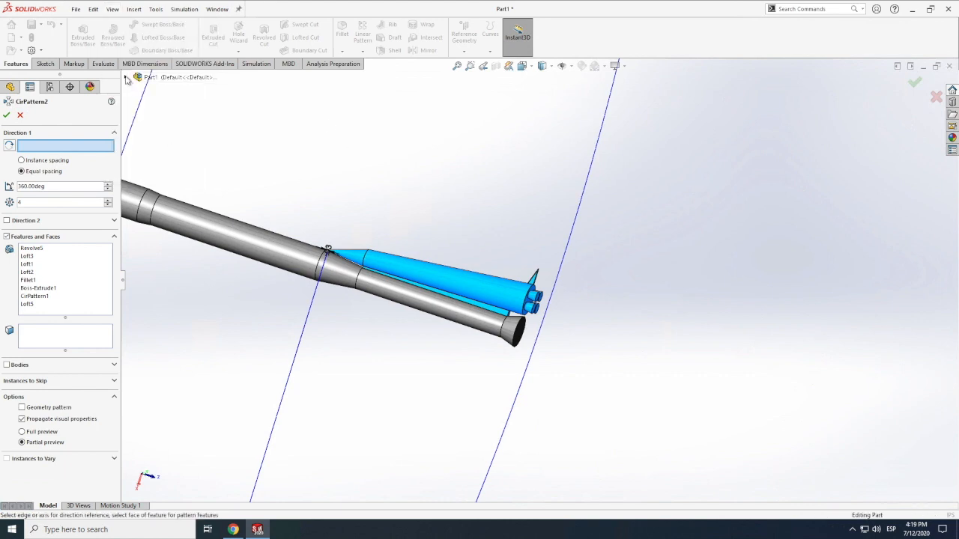
pyautogui.click(126, 78)
pyautogui.click(162, 450)
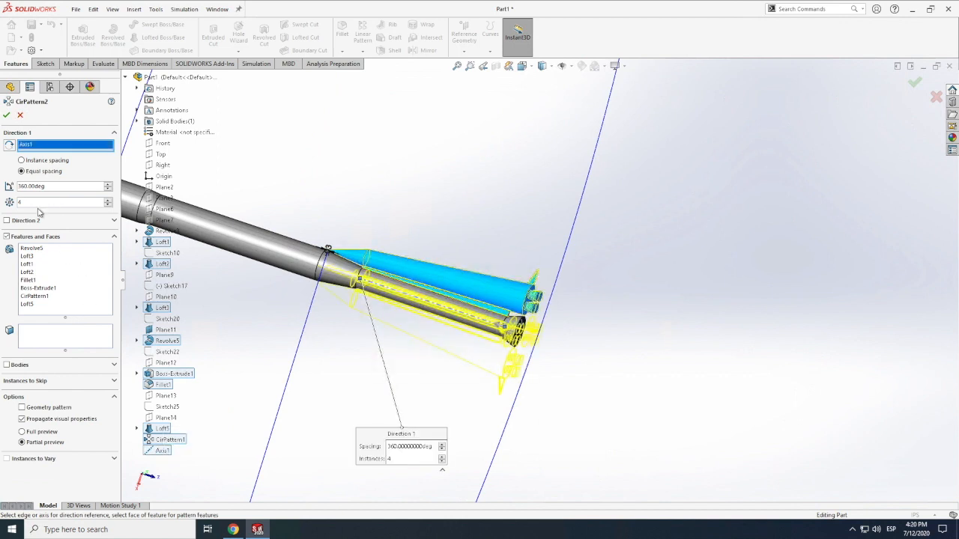
pyautogui.click(6, 114)
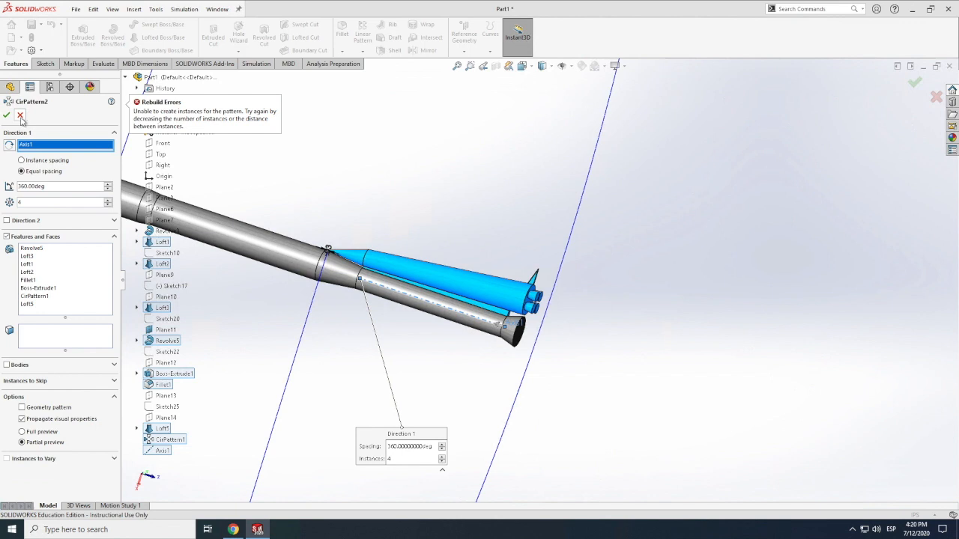
pyautogui.click(20, 117)
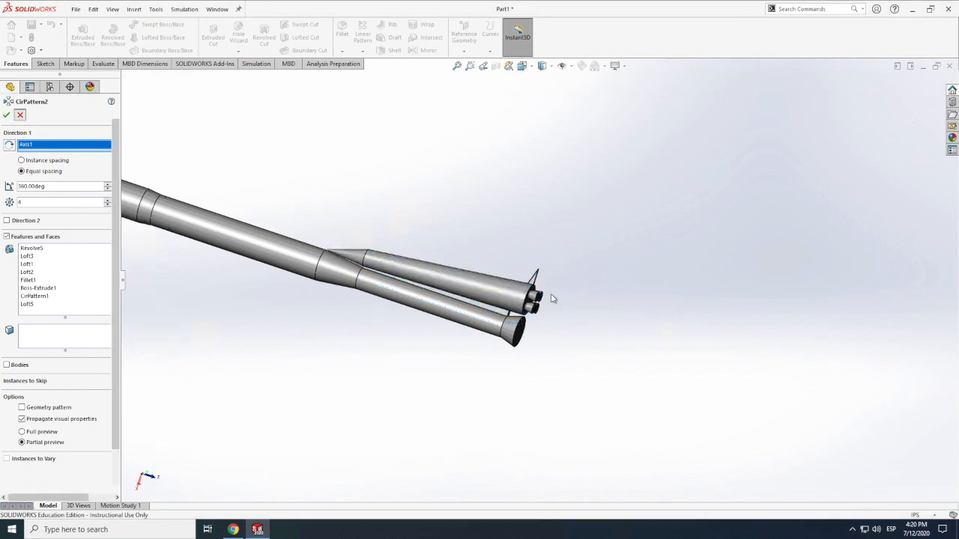
pyautogui.scroll(-2, 323, 251)
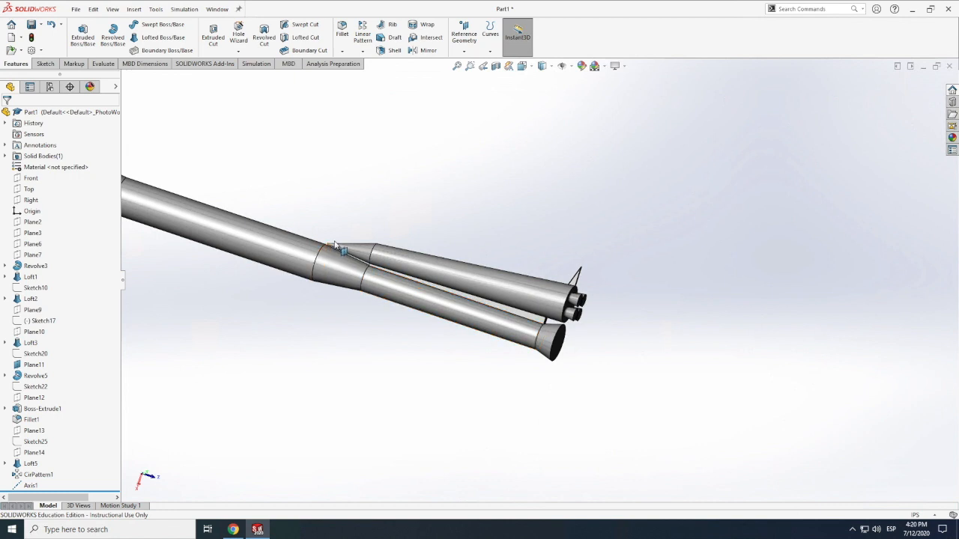
pyautogui.scroll(-1, 330, 253)
pyautogui.scroll(-3, 341, 256)
pyautogui.scroll(-1, 342, 257)
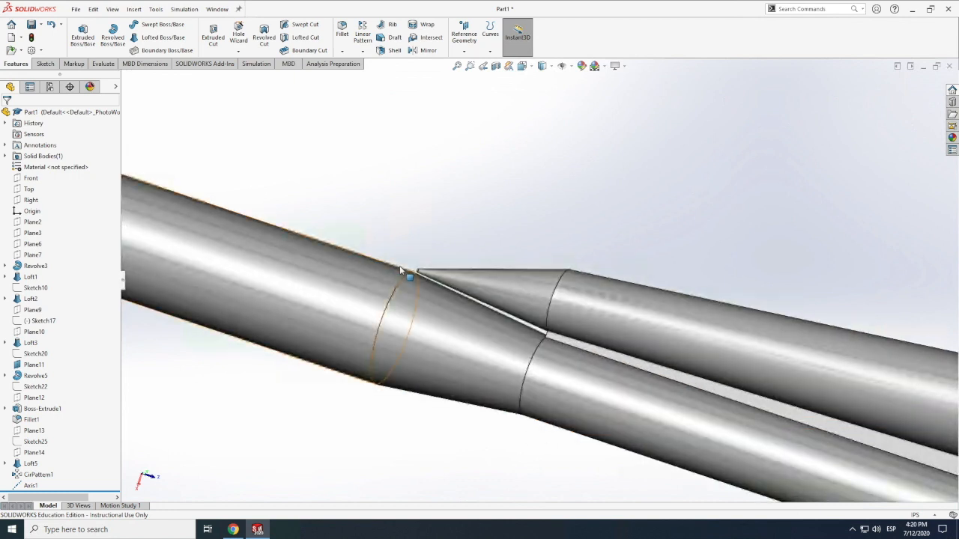
pyautogui.click(429, 53)
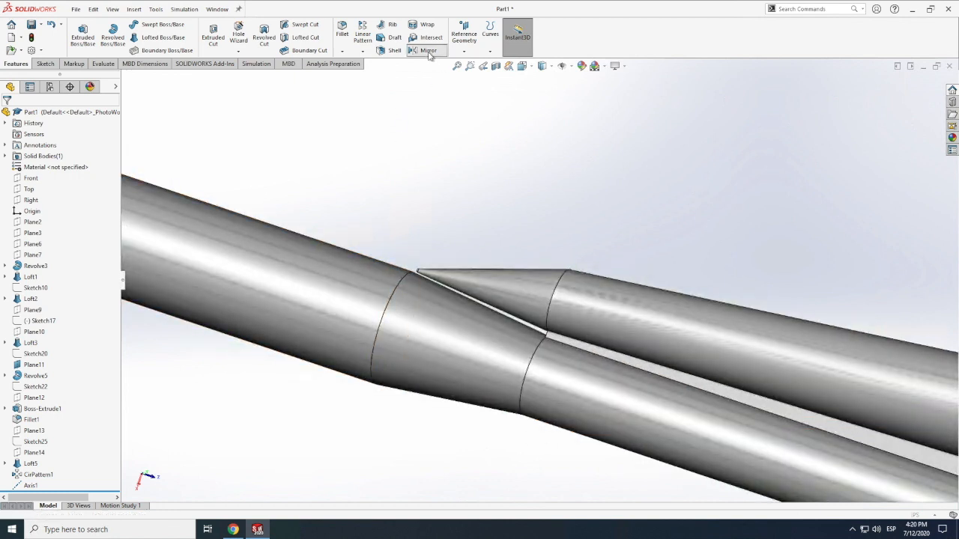
pyautogui.click(21, 116)
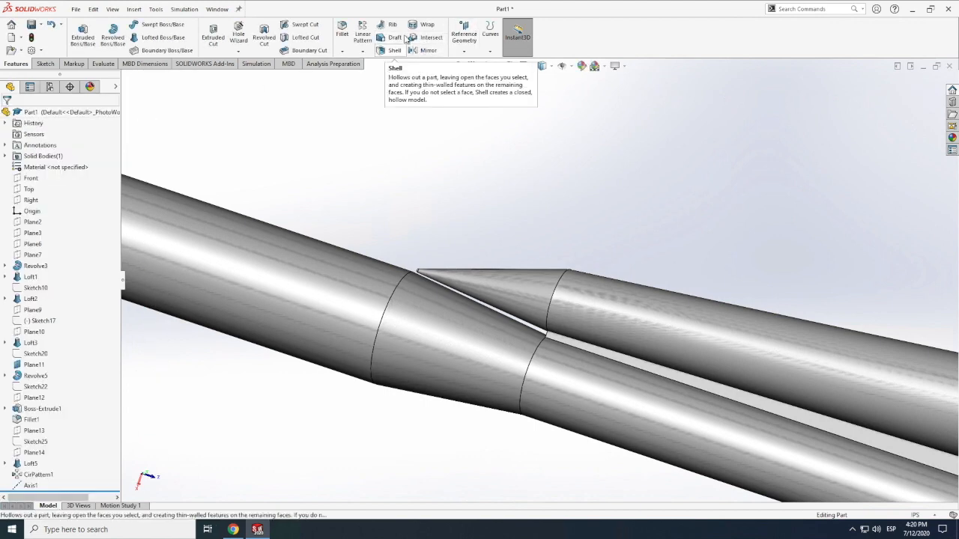
# Step: Start a circular pattern and add the booster's Revolve5 tip, Loft3 nose, Loft1 body and Loft2 connecting strip as its features
pyautogui.click(363, 51)
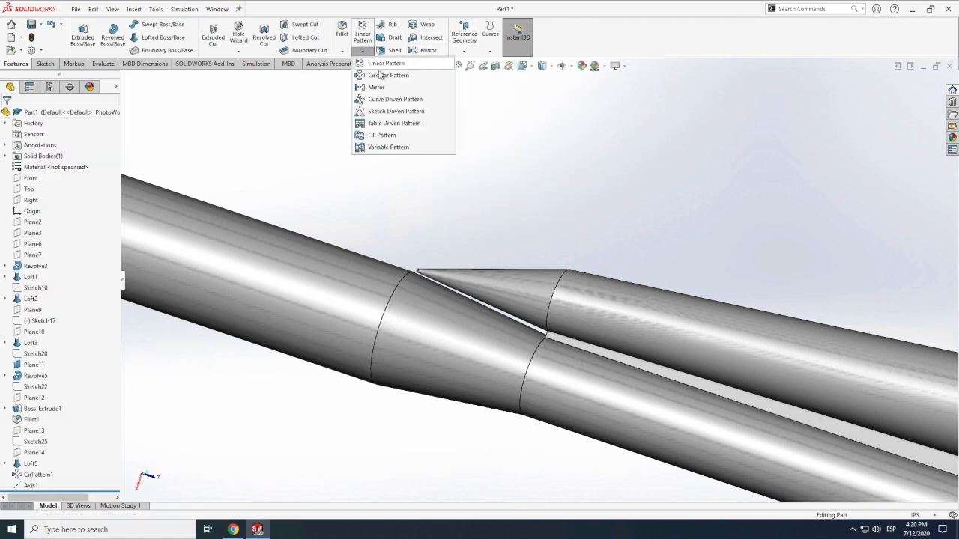
pyautogui.click(384, 76)
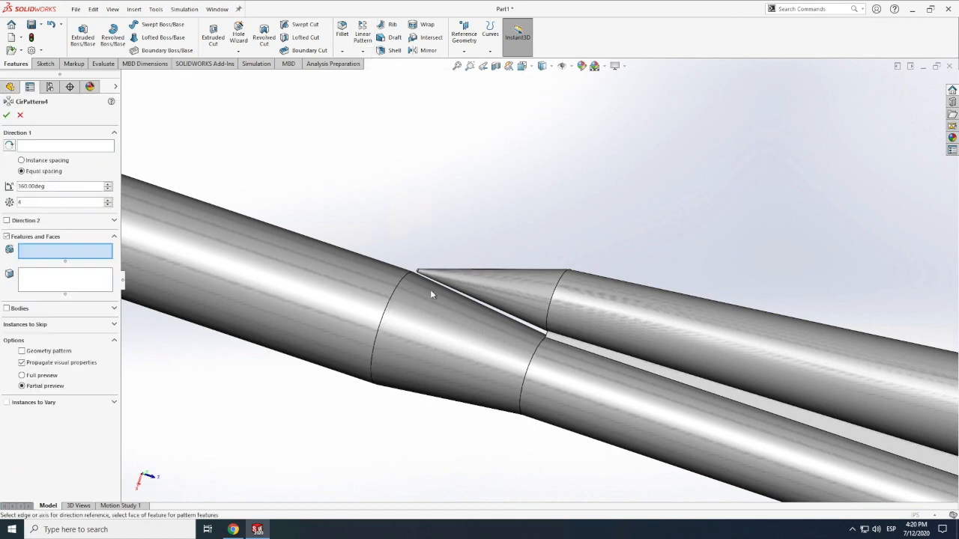
pyautogui.scroll(-5, 464, 278)
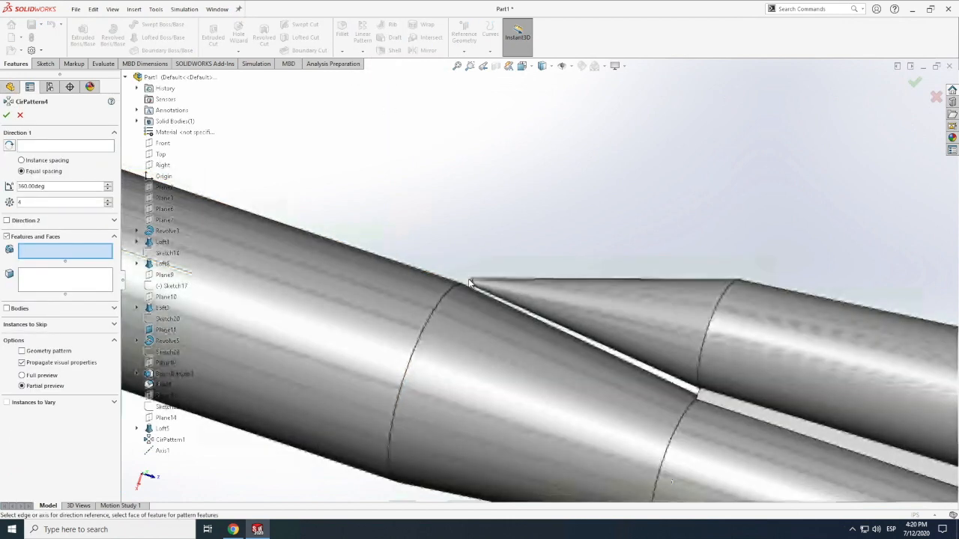
pyautogui.click(469, 281)
pyautogui.click(535, 301)
pyautogui.click(801, 360)
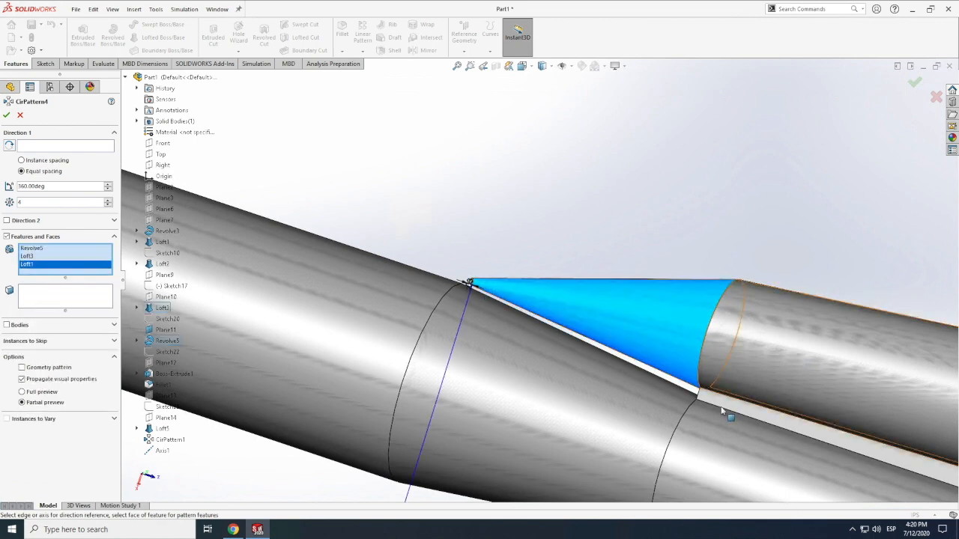
pyautogui.click(735, 409)
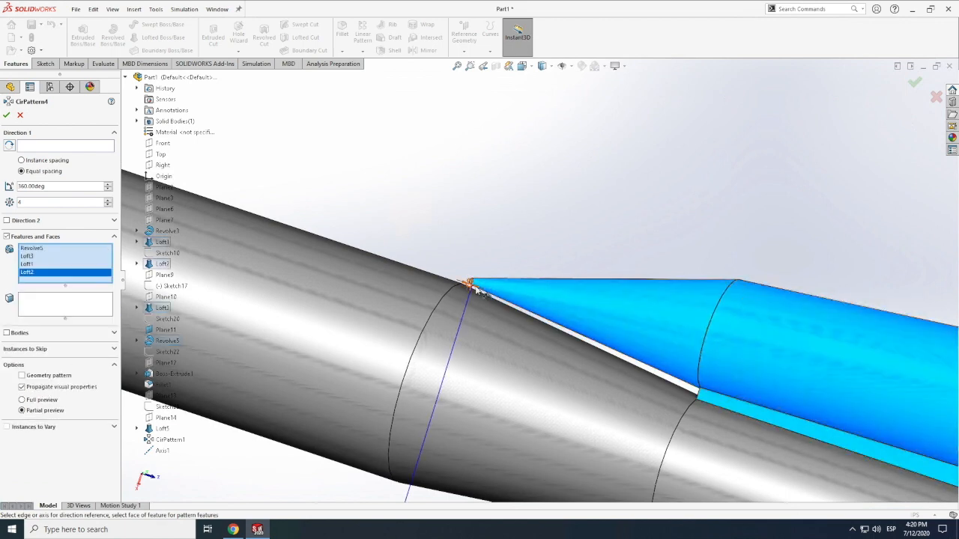
# Step: Include the booster's nozzle pattern CirPattern1 and its seed nozzle Loft5 in the circular pattern's features
pyautogui.scroll(2, 486, 296)
pyautogui.scroll(3, 490, 337)
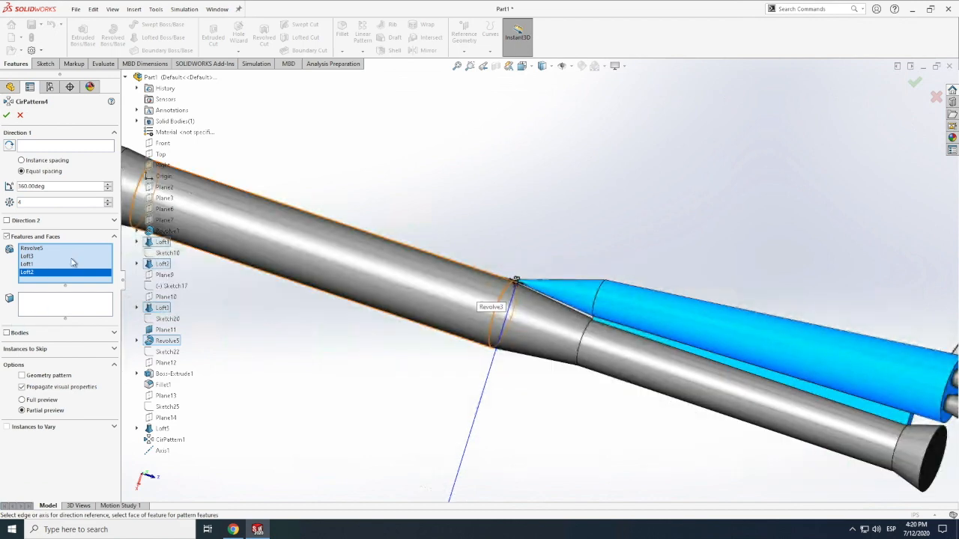
pyautogui.scroll(3, 334, 362)
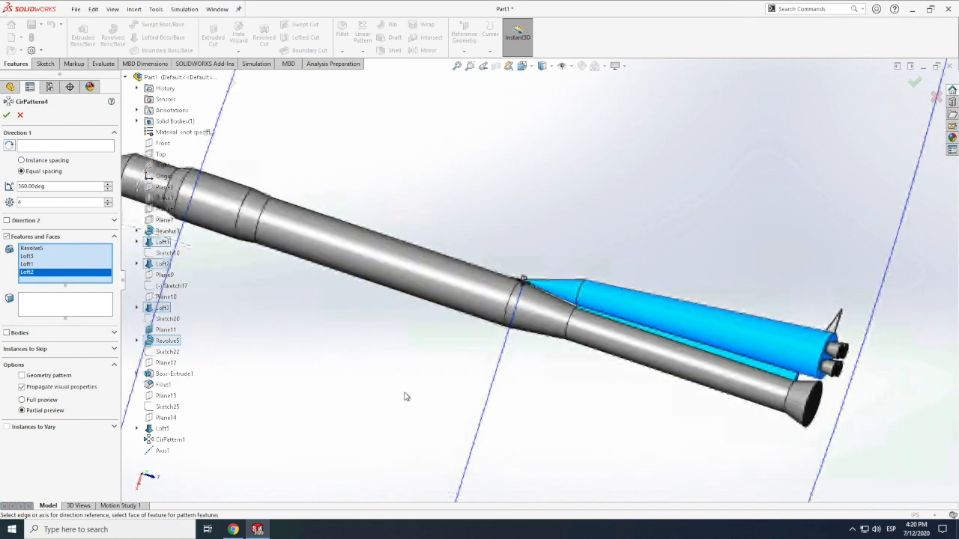
pyautogui.scroll(-2, 786, 341)
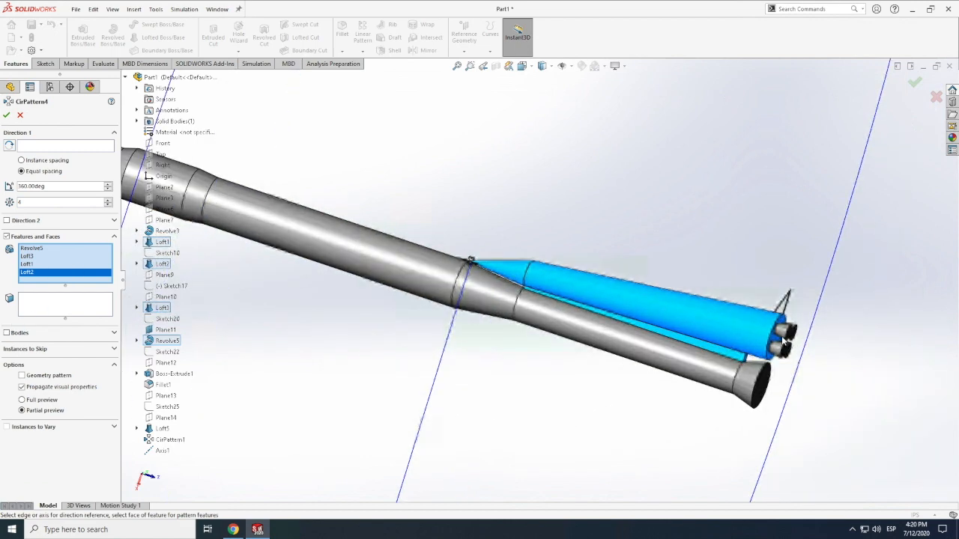
pyautogui.scroll(-2, 783, 338)
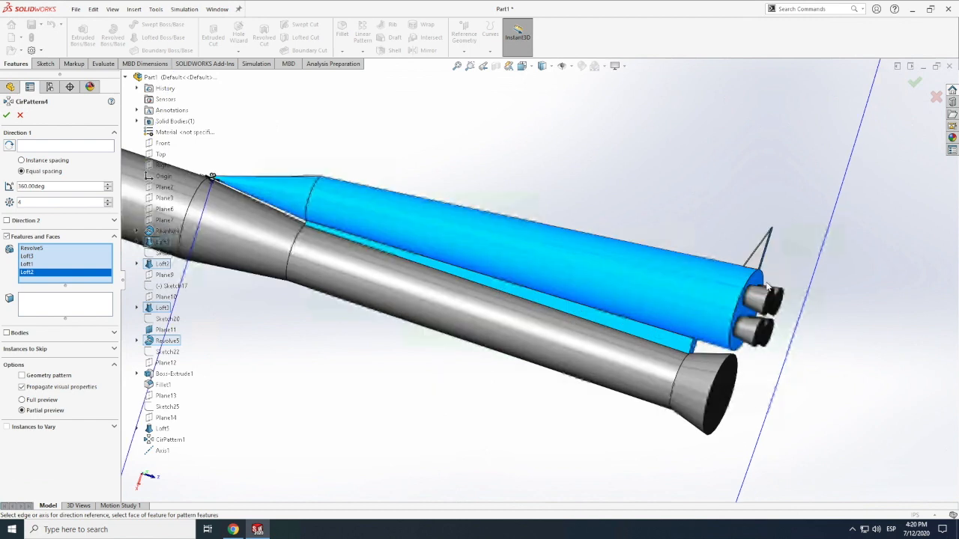
pyautogui.scroll(-3, 756, 302)
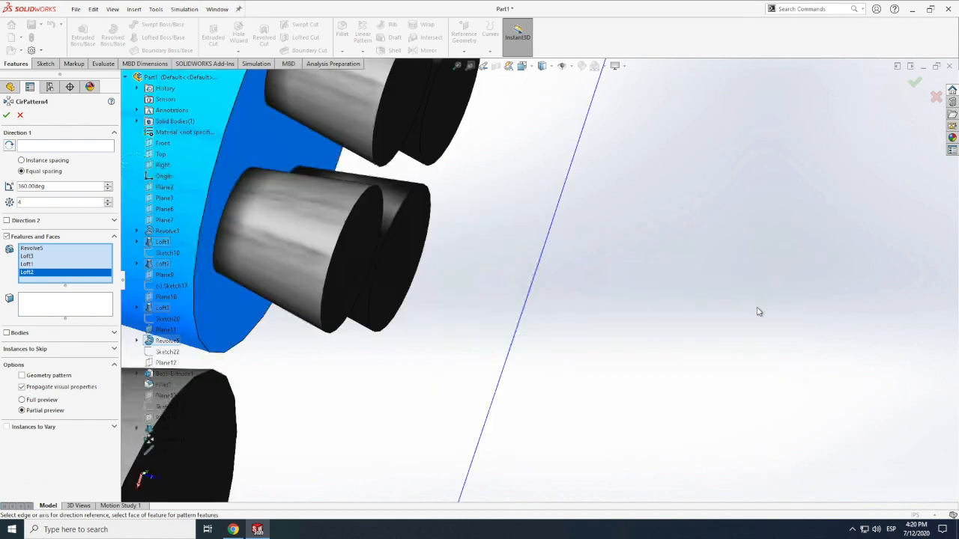
pyautogui.click(345, 130)
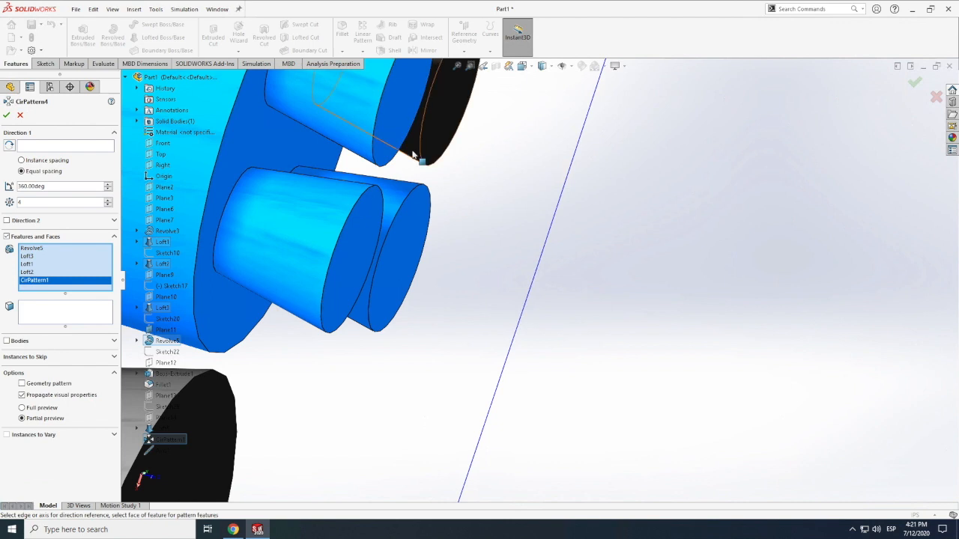
pyautogui.click(409, 157)
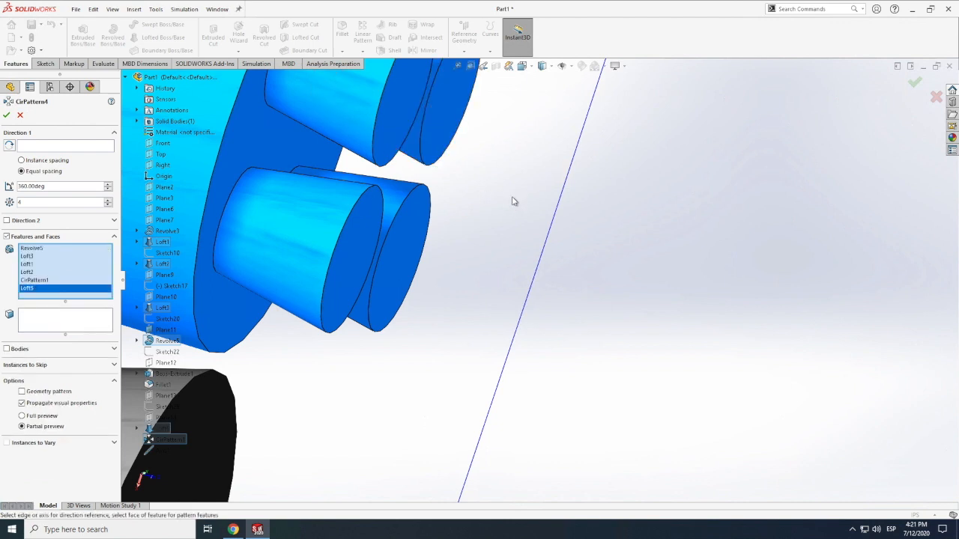
# Step: Include the booster fin's Boss-Extrude1 and Fillet1 in the circular pattern's features
pyautogui.scroll(1, 514, 200)
pyautogui.scroll(3, 515, 198)
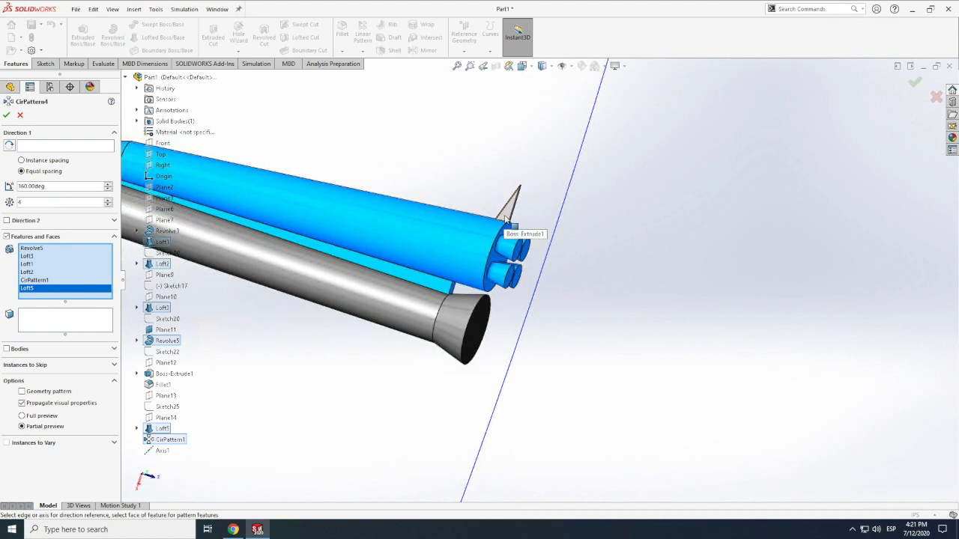
pyautogui.click(507, 217)
pyautogui.scroll(-1, 510, 224)
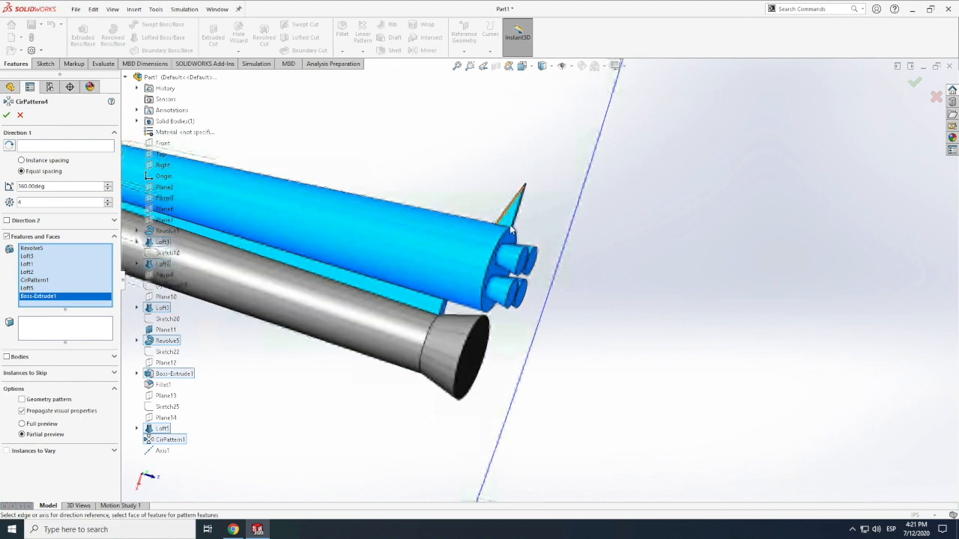
pyautogui.scroll(-2, 510, 211)
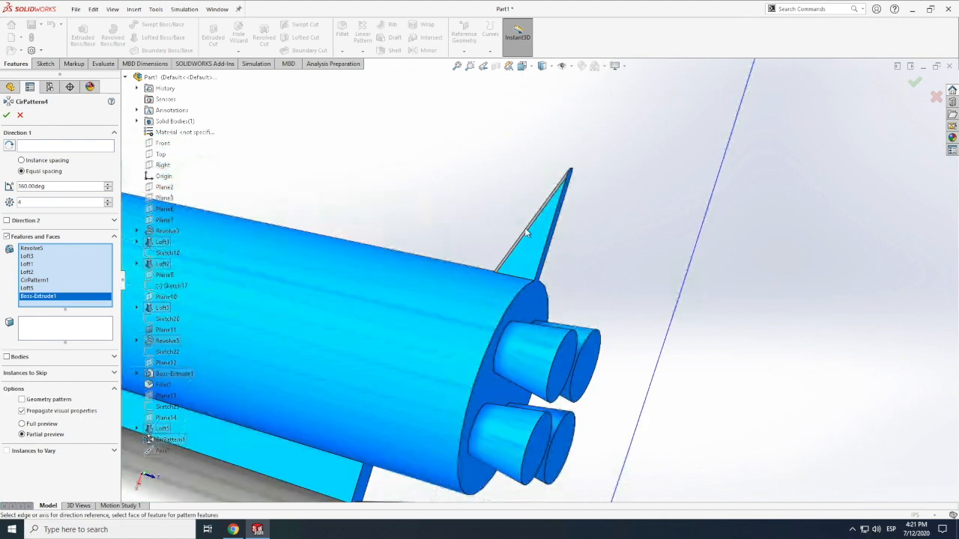
pyautogui.click(526, 234)
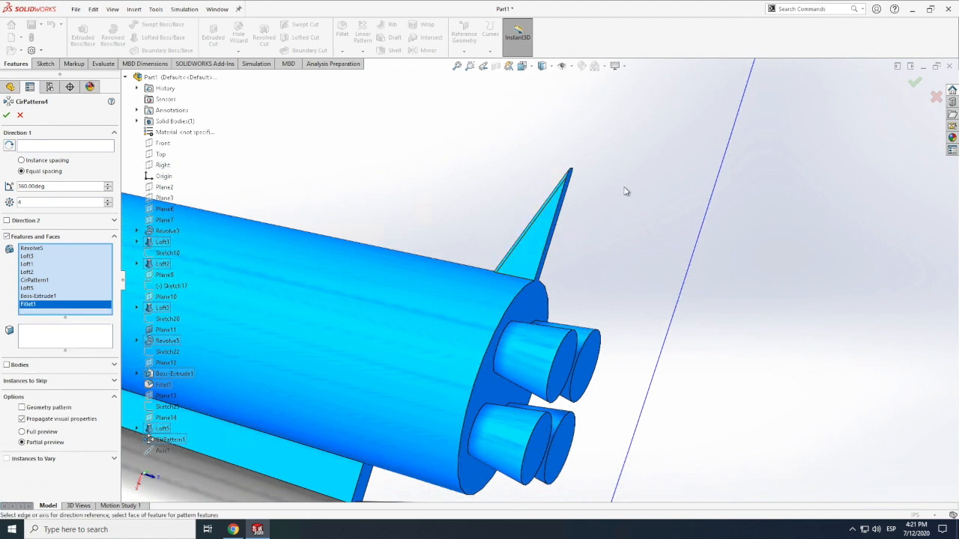
# Step: Try to create the booster pattern around Axis1 with 4 equally spaced instances over 360 degrees
pyautogui.scroll(4, 535, 286)
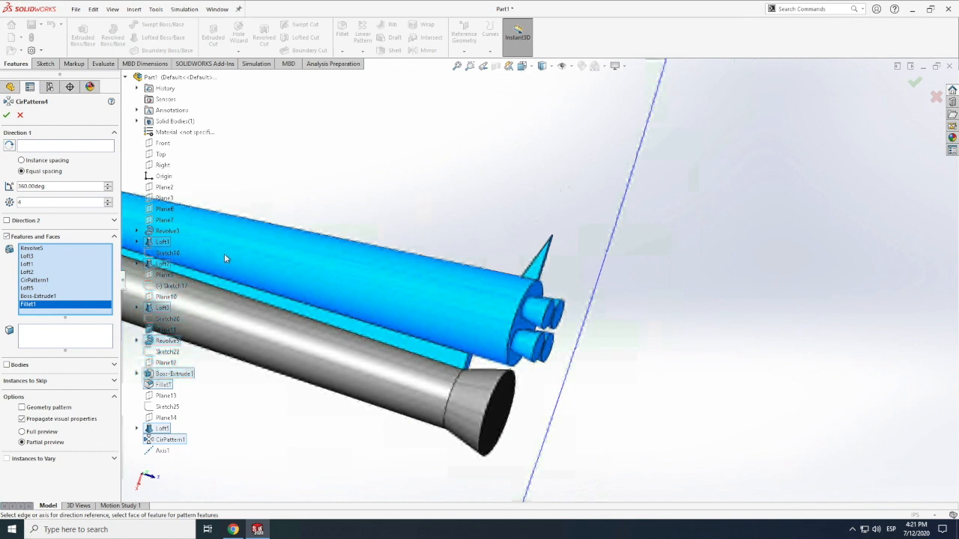
pyautogui.click(45, 145)
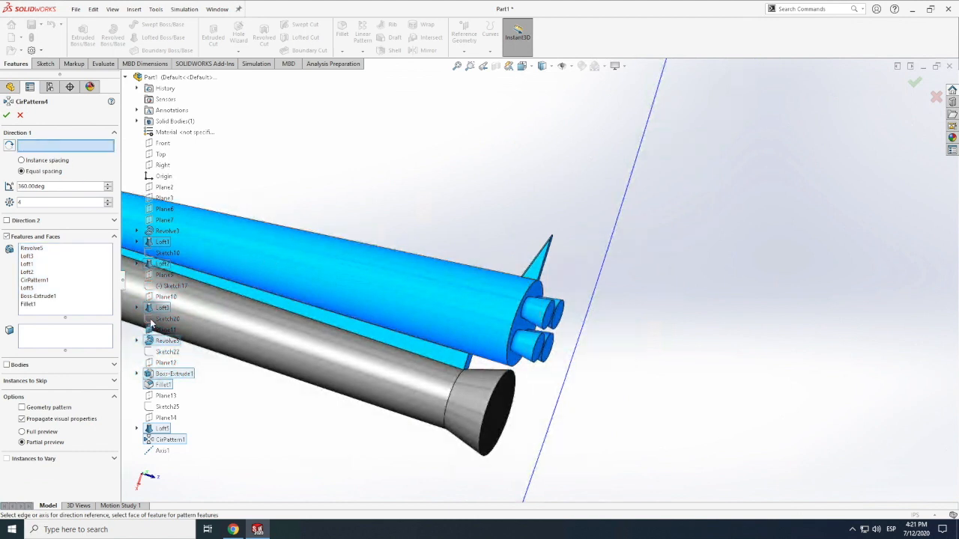
pyautogui.click(162, 452)
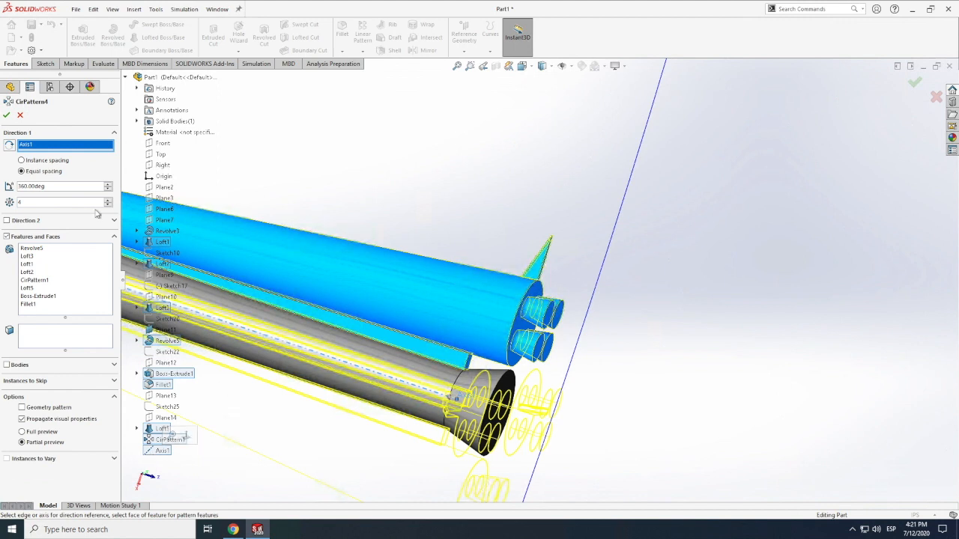
pyautogui.click(6, 117)
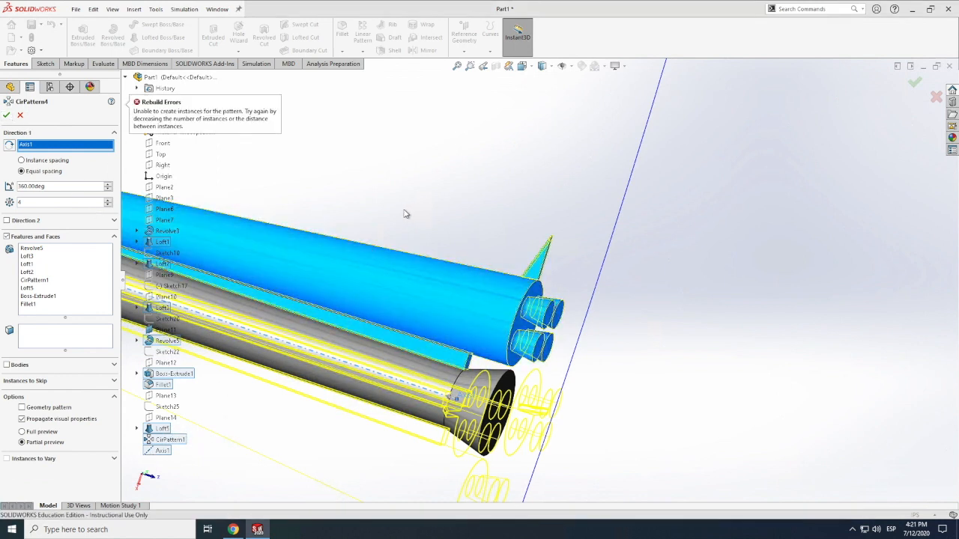
# Step: Set the circular pattern's instance count to 3, then abandon the pattern
pyautogui.scroll(2, 481, 218)
pyautogui.scroll(-1, 481, 218)
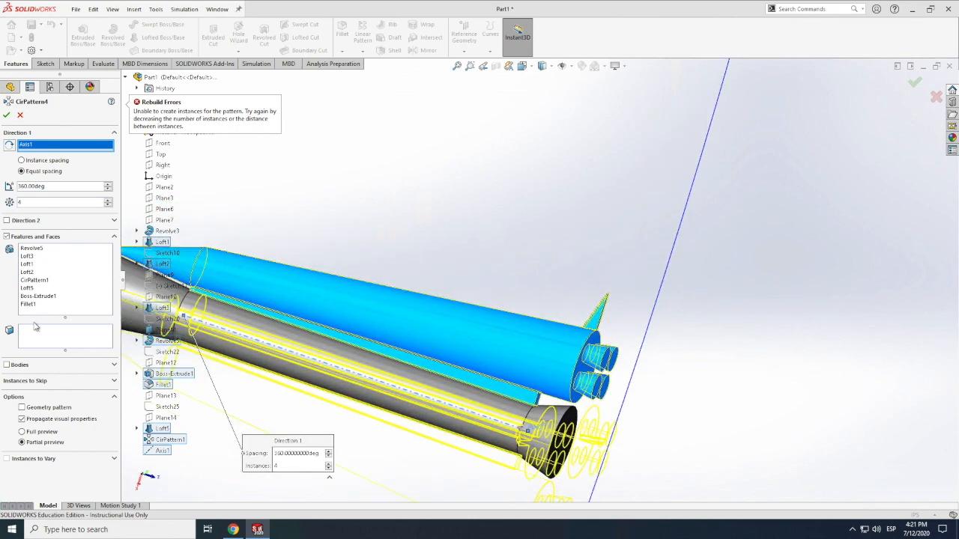
pyautogui.doubleClick(29, 203)
pyautogui.write('3')
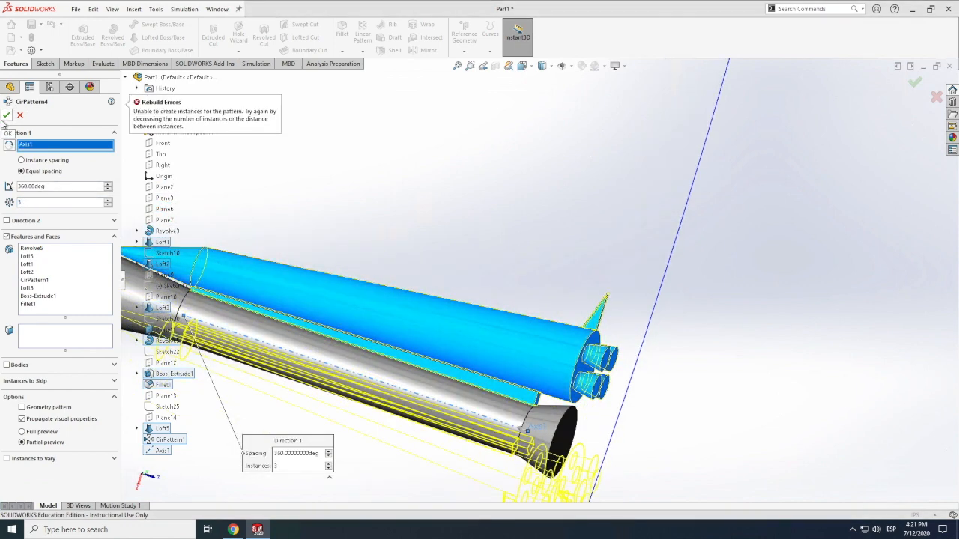
pyautogui.click(20, 116)
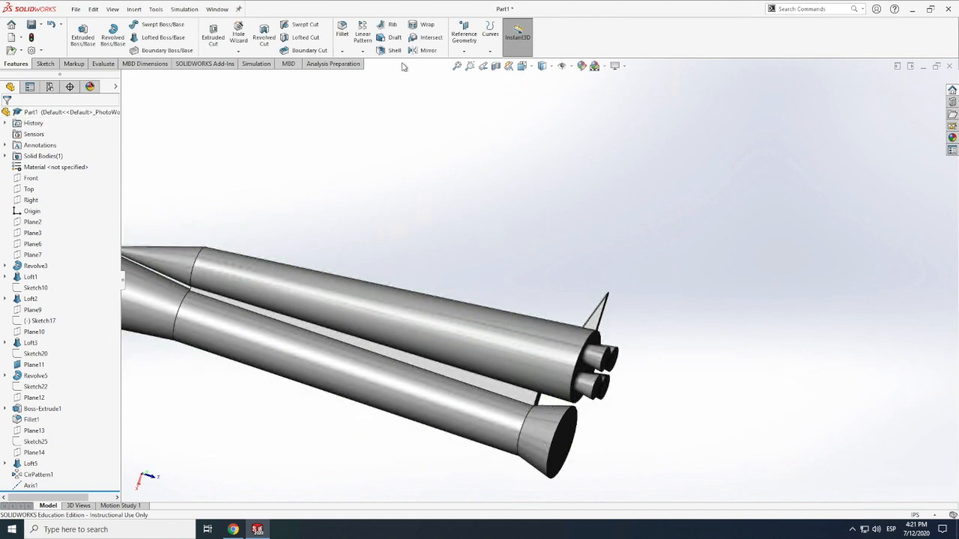
pyautogui.click(362, 38)
pyautogui.scroll(5, 652, 340)
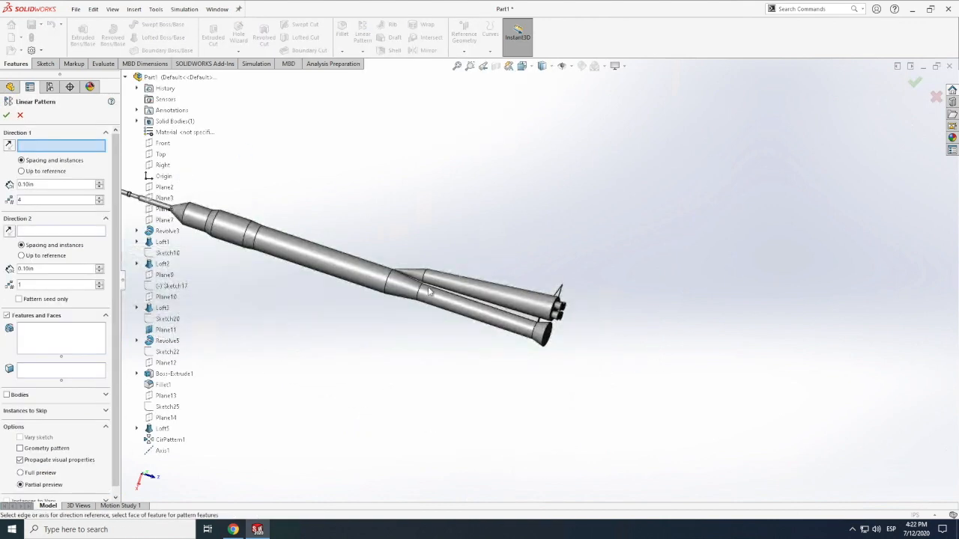
pyautogui.scroll(-10, 454, 277)
pyautogui.click(589, 291)
pyautogui.scroll(-4, 597, 298)
pyautogui.scroll(1, 599, 300)
pyautogui.click(20, 116)
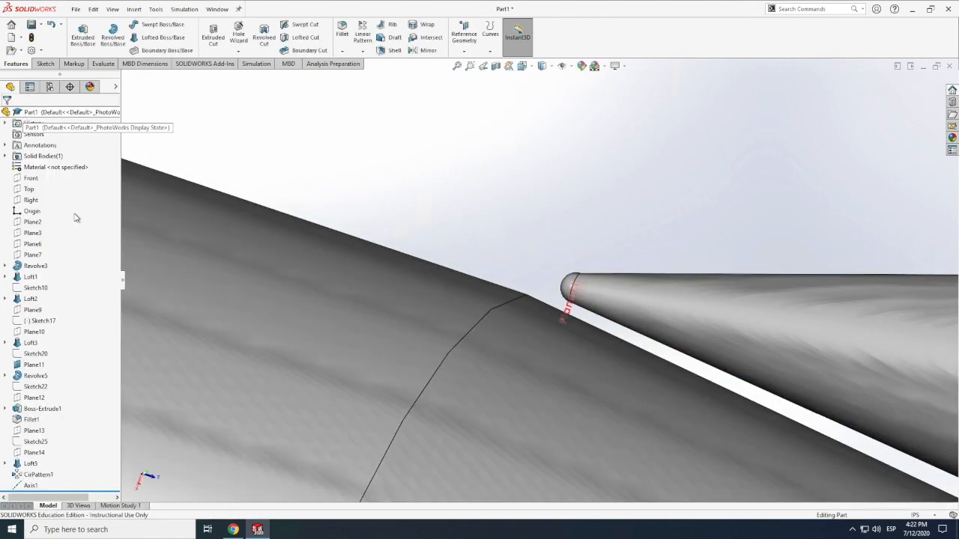
# Step: Hide Plane11 at the booster's tip and start a new circular pattern
pyautogui.rightClick(35, 365)
pyautogui.click(37, 300)
pyautogui.click(363, 38)
pyautogui.press('Escape')
pyautogui.click(382, 75)
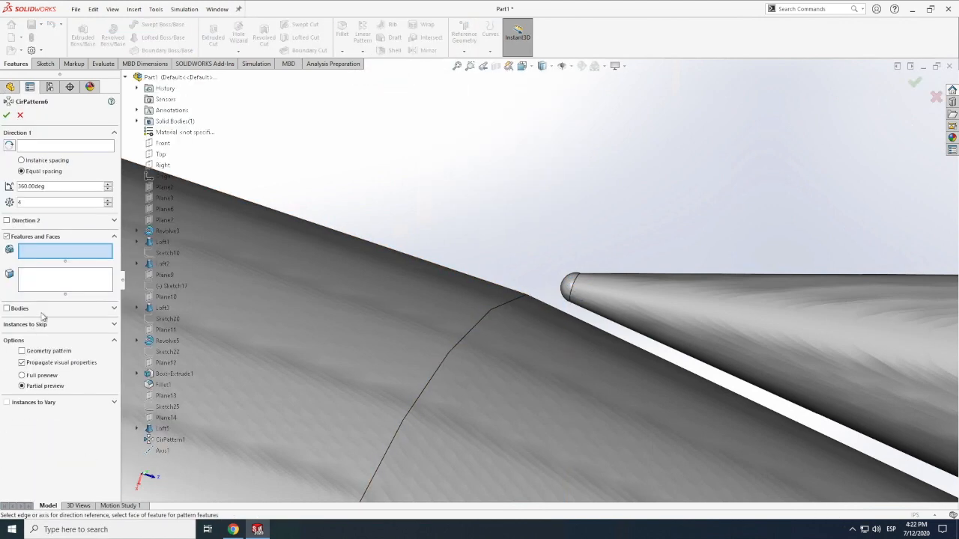
pyautogui.click(37, 314)
pyautogui.click(618, 295)
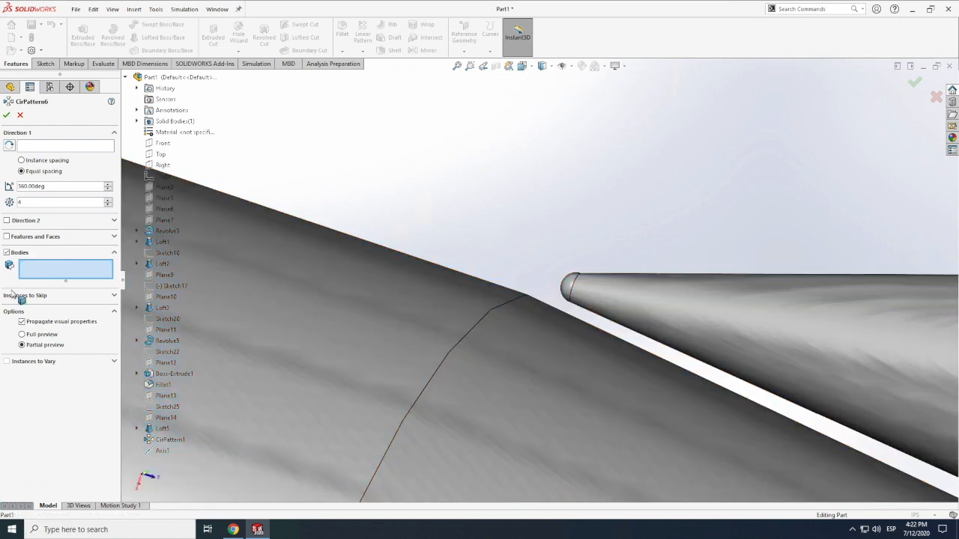
pyautogui.click(8, 254)
pyautogui.click(7, 237)
# Step: Select Loft2, Loft1, Loft3, Loft5 and CirPattern1 as the features to pattern, with Axis1 as the rotation axis
pyautogui.click(322, 266)
pyautogui.press('Delete')
pyautogui.click(833, 420)
pyautogui.click(854, 383)
pyautogui.click(667, 332)
pyautogui.scroll(5, 411, 222)
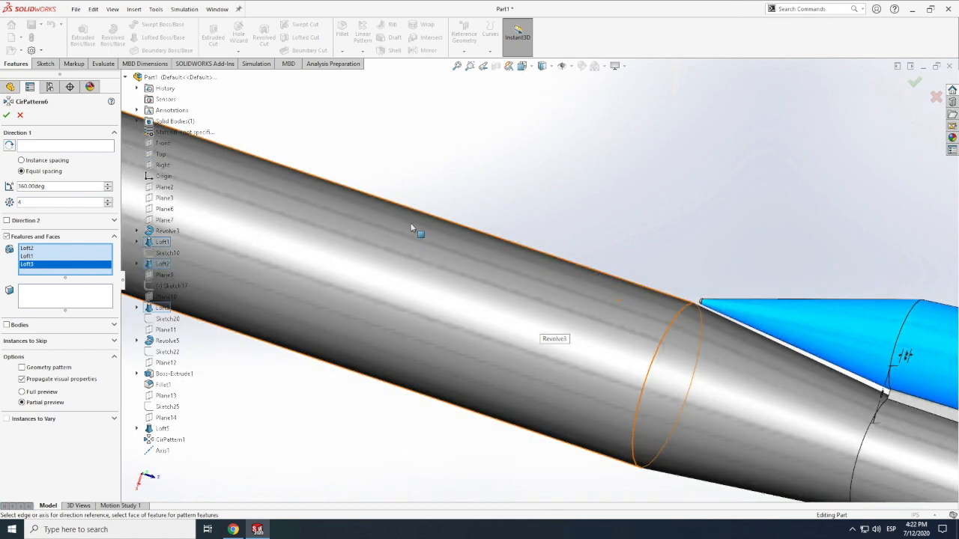
pyautogui.scroll(-6, 702, 276)
pyautogui.scroll(-1, 702, 276)
pyautogui.click(684, 269)
pyautogui.click(631, 260)
pyautogui.click(41, 148)
pyautogui.click(154, 451)
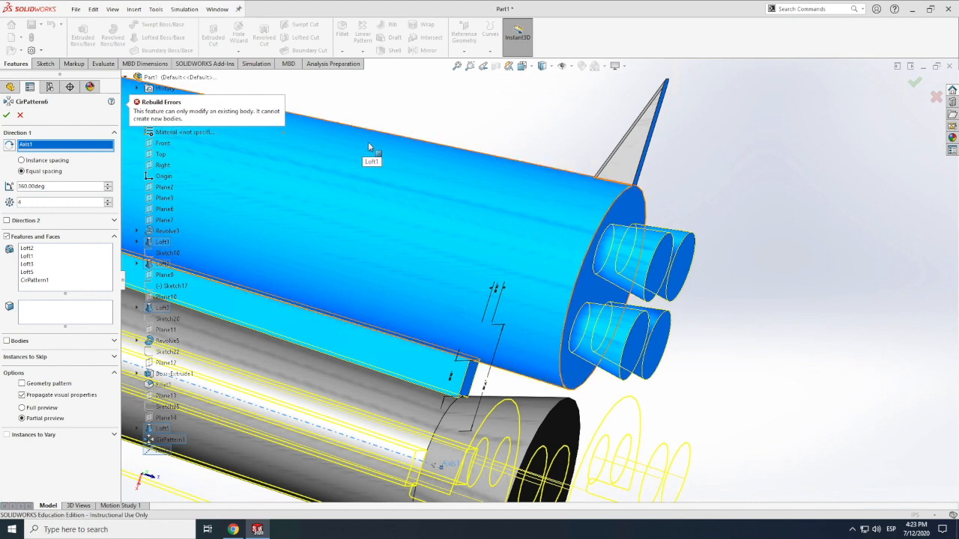
# Step: Remove CirPattern1, Loft1, Loft3 and Loft5 from the selection and create the four-instance, 360° pattern of Loft2 about Axis1
pyautogui.scroll(3, 694, 158)
pyautogui.scroll(4, 435, 253)
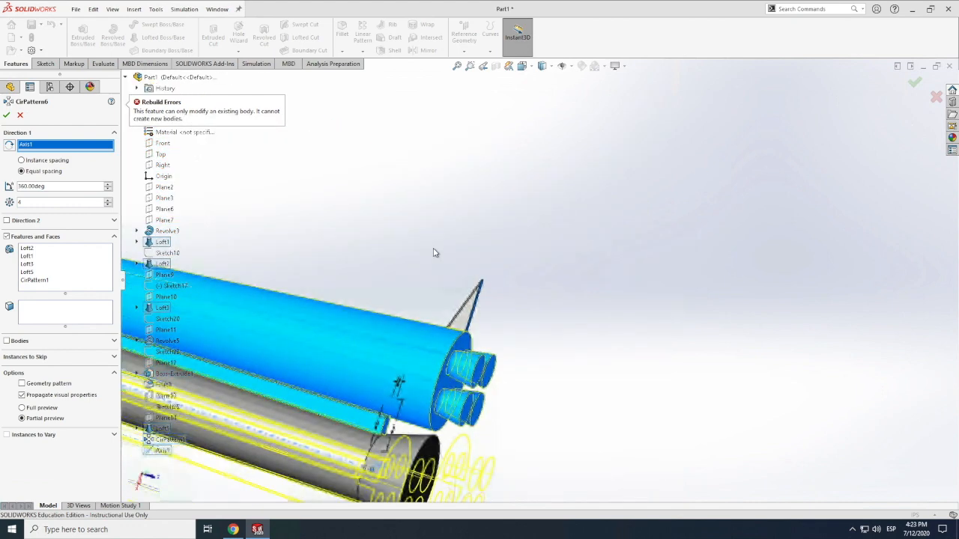
pyautogui.scroll(-2, 371, 301)
pyautogui.click(34, 279)
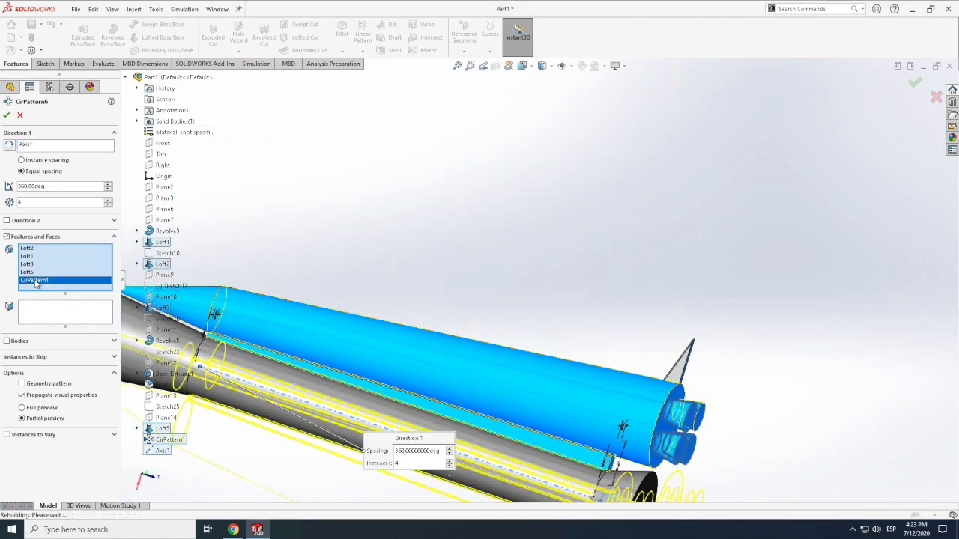
pyautogui.press('Delete')
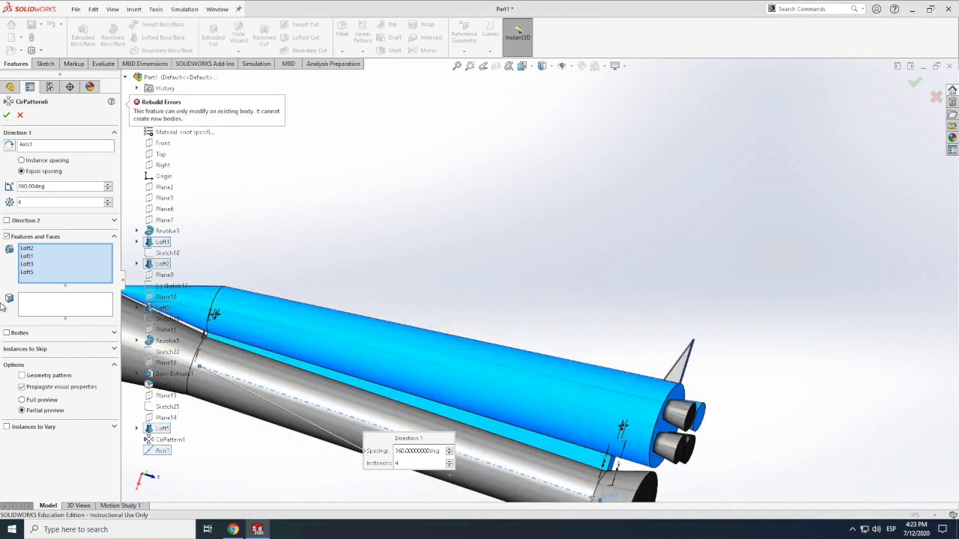
pyautogui.click(37, 257)
pyautogui.press('Delete')
pyautogui.click(36, 256)
pyautogui.press('Delete')
pyautogui.click(36, 256)
pyautogui.press('Delete')
pyautogui.press('Delete')
pyautogui.click(391, 396)
pyautogui.click(7, 115)
# Step: Create a circular pattern of the booster nose features Revolve5 and Loft3 about Axis1 with 4 equally spaced instances over 360°
pyautogui.scroll(4, 353, 225)
pyautogui.scroll(-3, 353, 224)
pyautogui.click(363, 51)
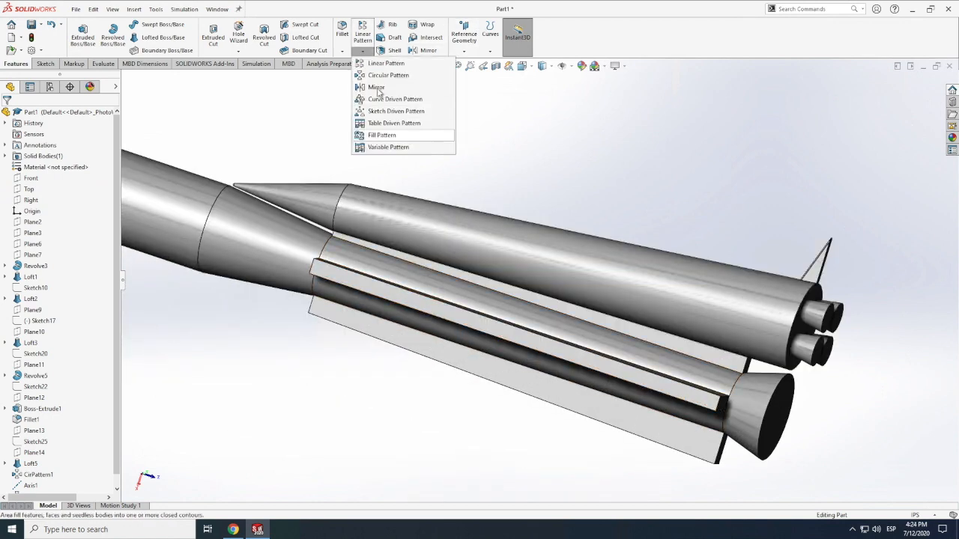
pyautogui.click(387, 75)
pyautogui.scroll(-5, 497, 265)
pyautogui.scroll(2, 499, 274)
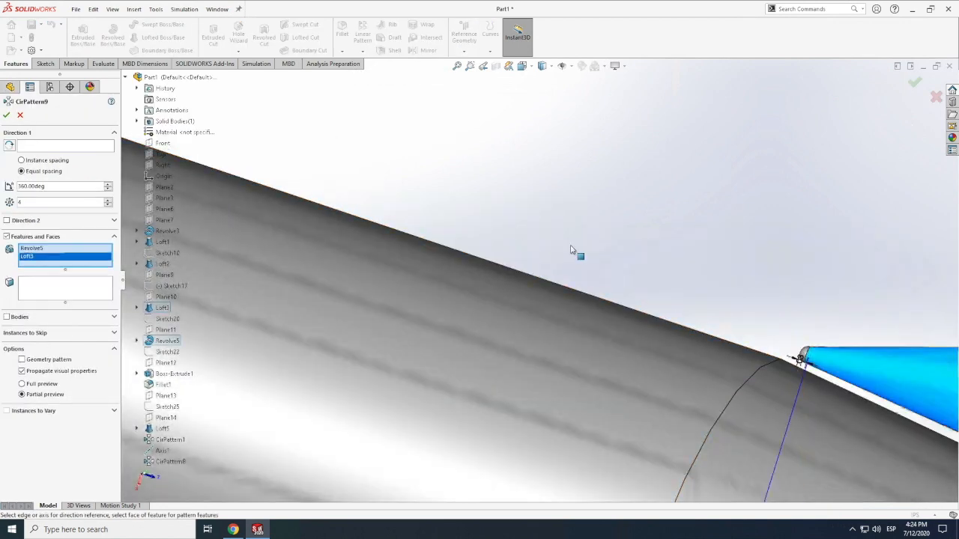
pyautogui.scroll(3, 570, 251)
pyautogui.click(735, 330)
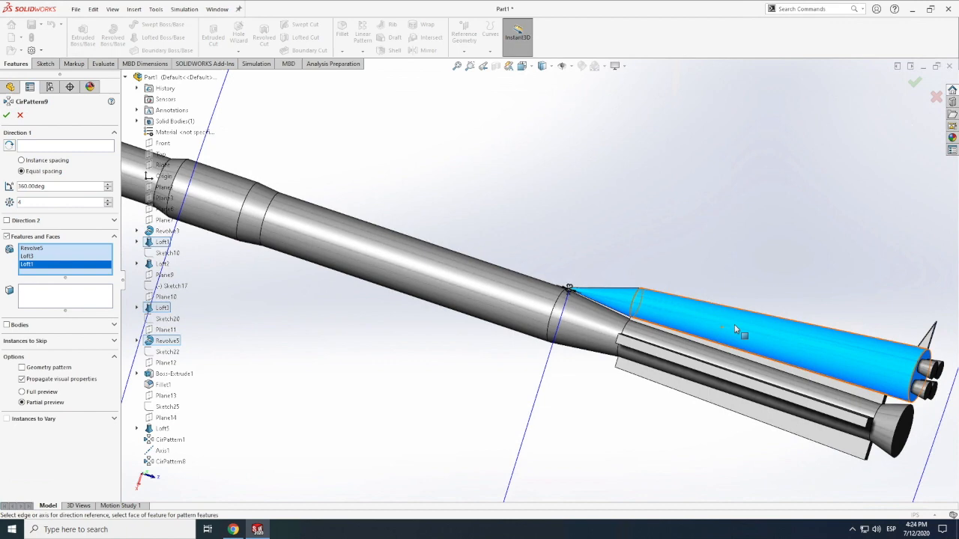
pyautogui.click(54, 151)
pyautogui.click(162, 450)
pyautogui.click(6, 114)
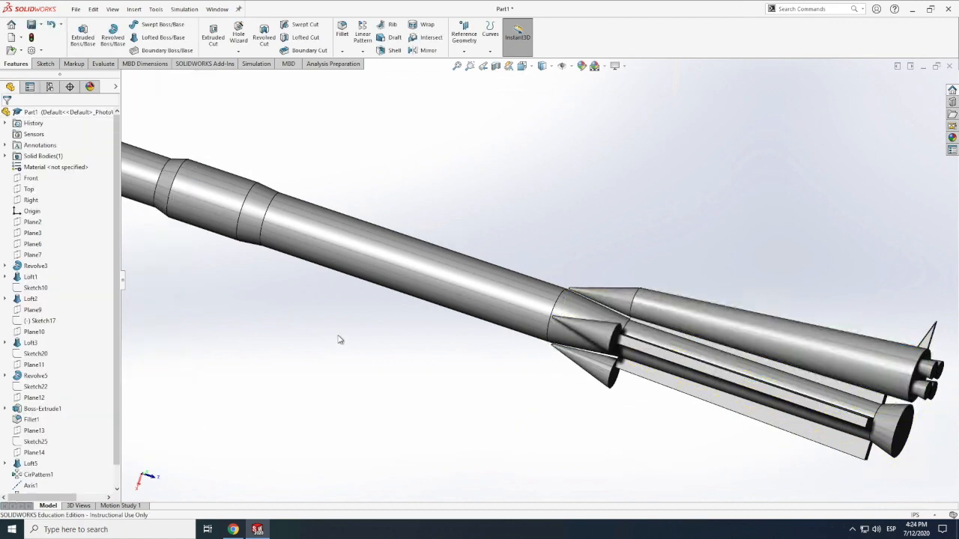
# Step: Create a circular pattern of only the booster body Loft1 about Axis1 with 4 equally spaced instances over 360°
pyautogui.click(644, 316)
pyautogui.click(363, 50)
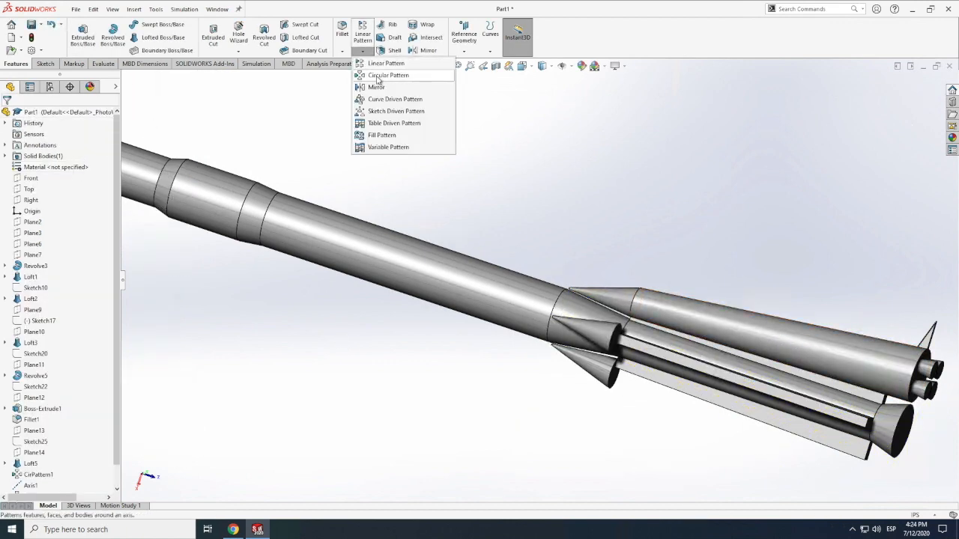
pyautogui.click(388, 75)
pyautogui.click(34, 248)
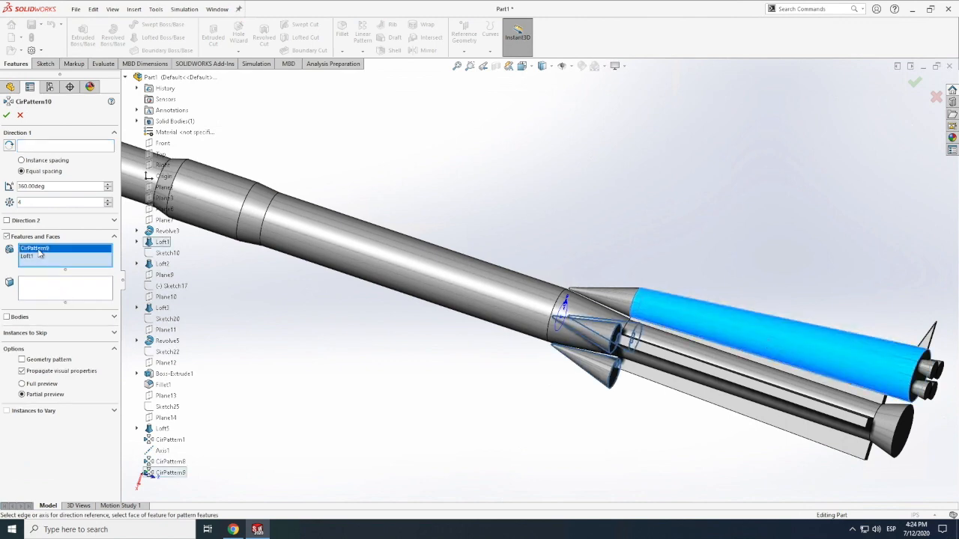
pyautogui.press('Delete')
pyautogui.click(162, 451)
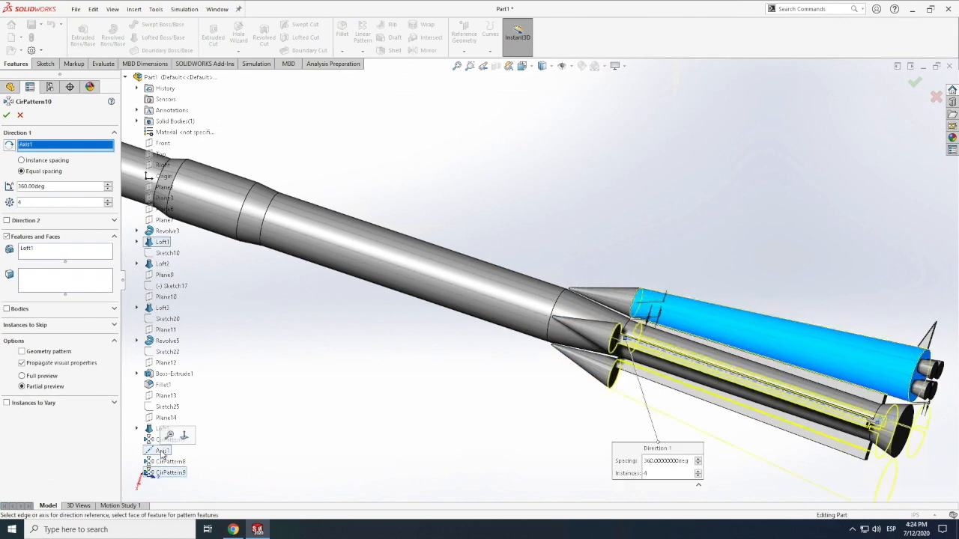
pyautogui.click(6, 114)
# Step: Open the booster body pattern for editing, expand its Instances to Skip options, and cancel the edit
pyautogui.rightClick(38, 486)
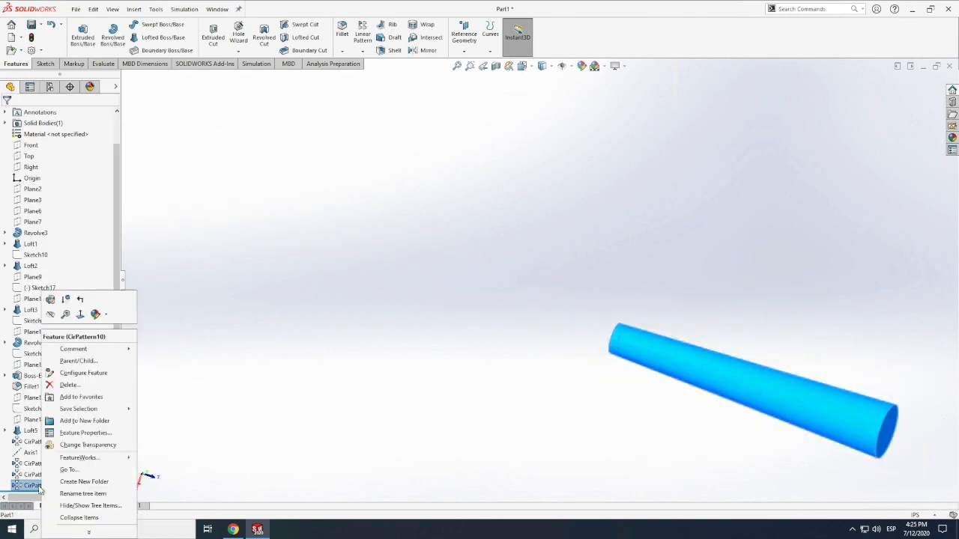
pyautogui.click(50, 300)
pyautogui.click(113, 327)
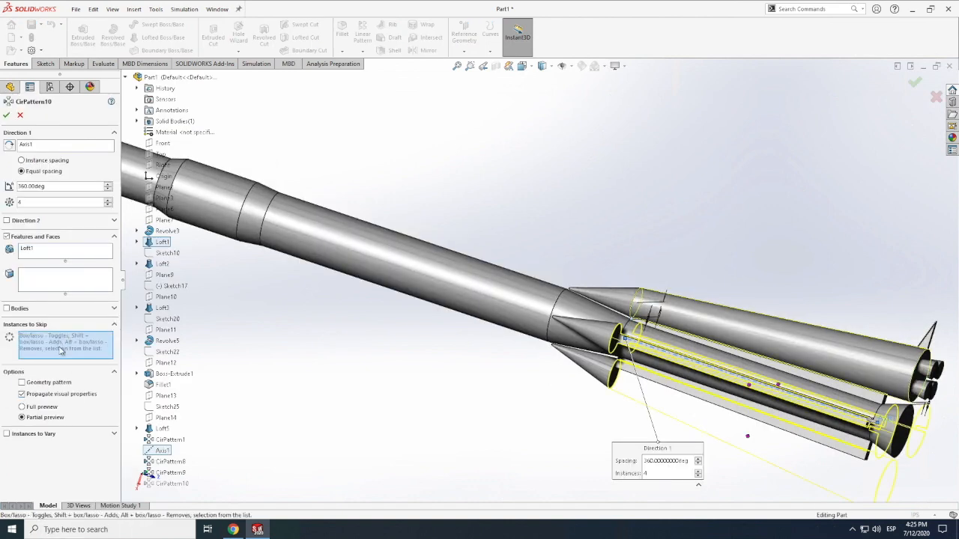
pyautogui.click(20, 116)
# Step: Delete the circular pattern of the booster body Loft1
pyautogui.rightClick(20, 487)
pyautogui.click(48, 384)
pyautogui.press('Return')
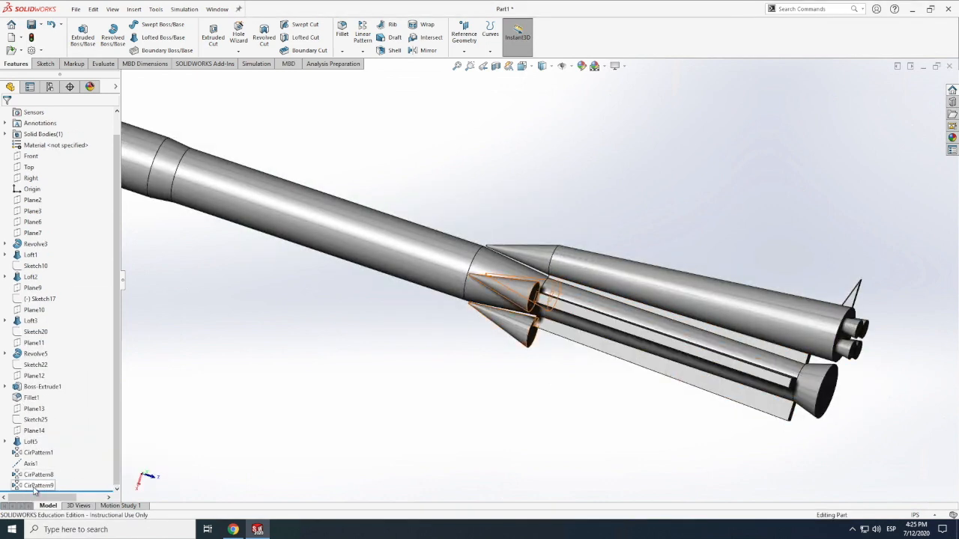
# Step: Open the definition of the nose cone circular pattern to review its settings
pyautogui.rightClick(34, 486)
pyautogui.click(321, 390)
pyautogui.rightClick(34, 489)
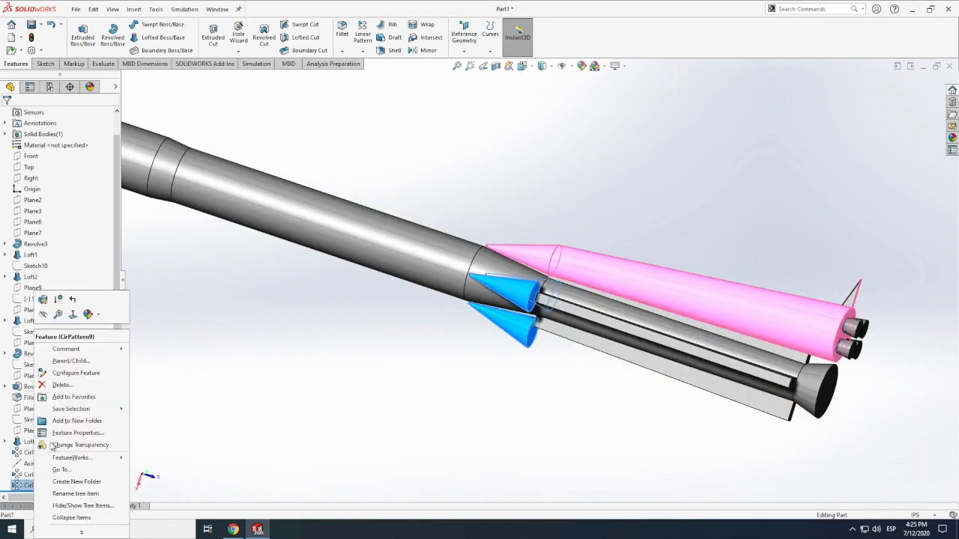
pyautogui.click(43, 300)
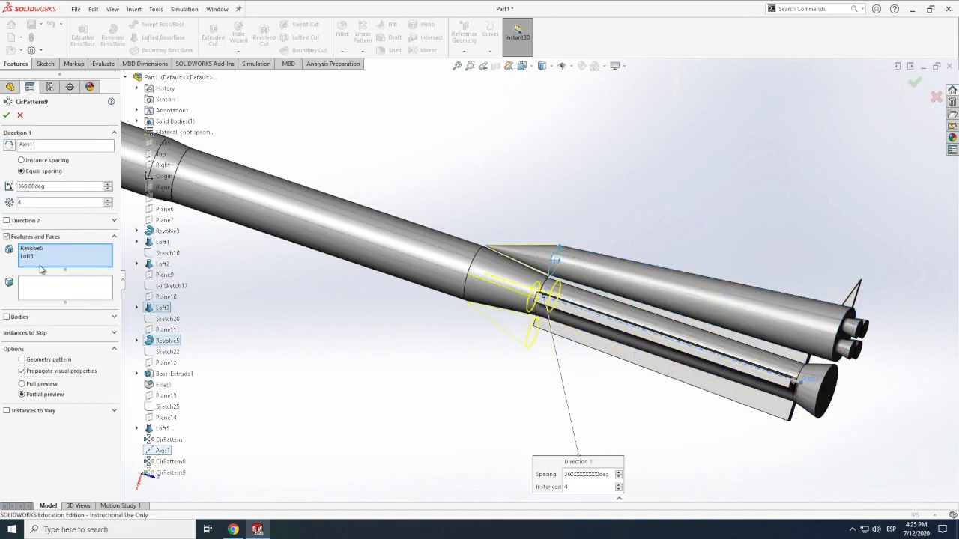
# Step: Try again to pattern Loft1 about Axis1 with 4 equally spaced instances over 360°
pyautogui.click(363, 50)
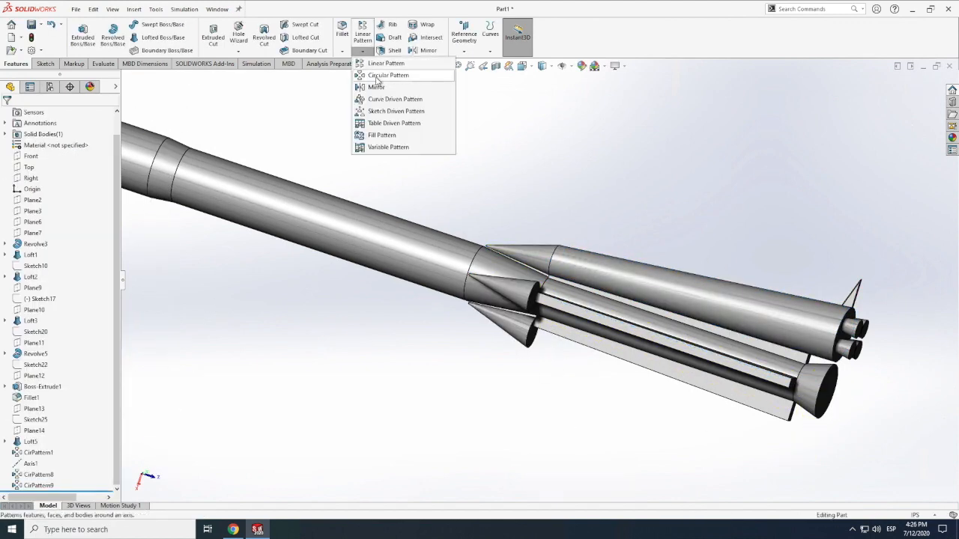
pyautogui.click(375, 73)
pyautogui.click(698, 294)
pyautogui.click(162, 450)
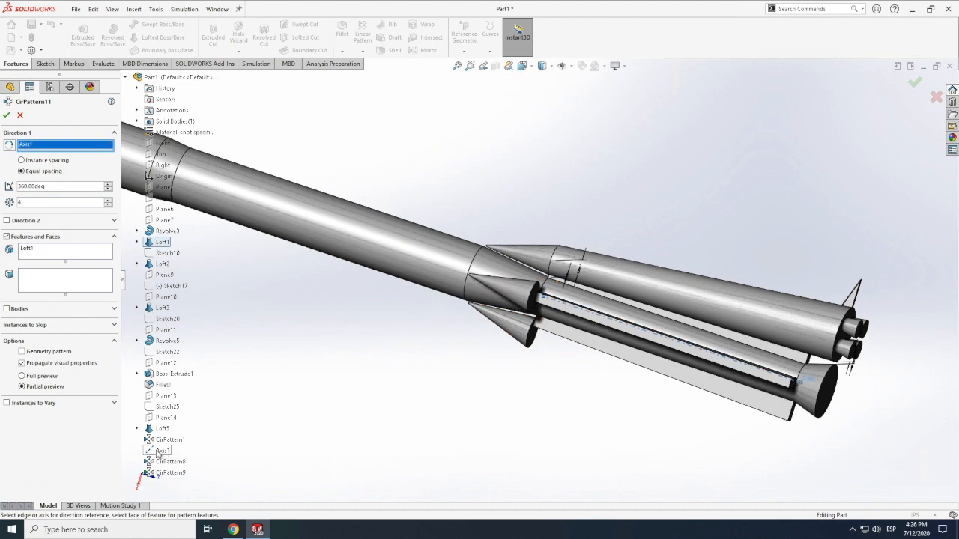
pyautogui.click(6, 115)
pyautogui.rightClick(33, 233)
pyautogui.click(41, 220)
pyautogui.click(41, 219)
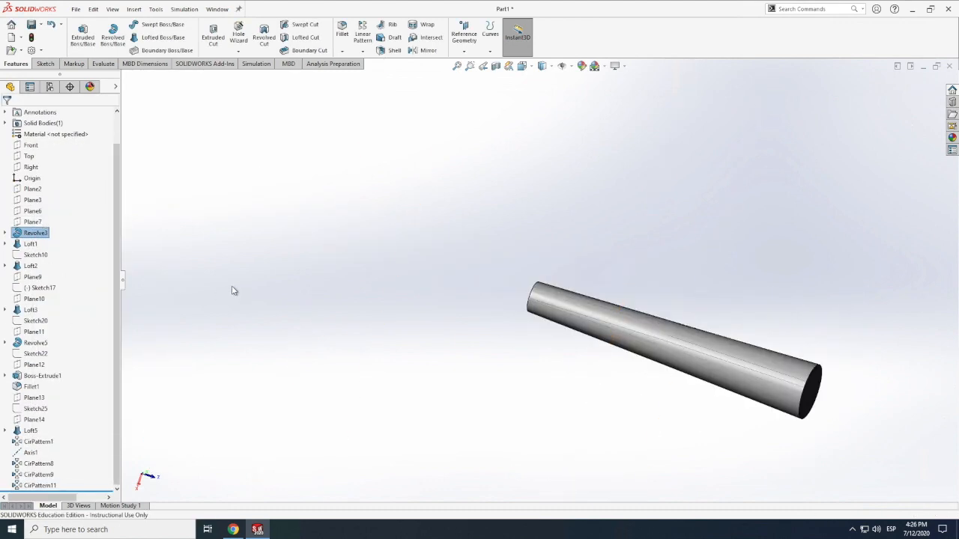
# Step: Edit the Loft1 circular pattern to also include CirPattern1, Loft5, Boss-Extrude1 and Fillet1, and apply it
pyautogui.click(35, 487)
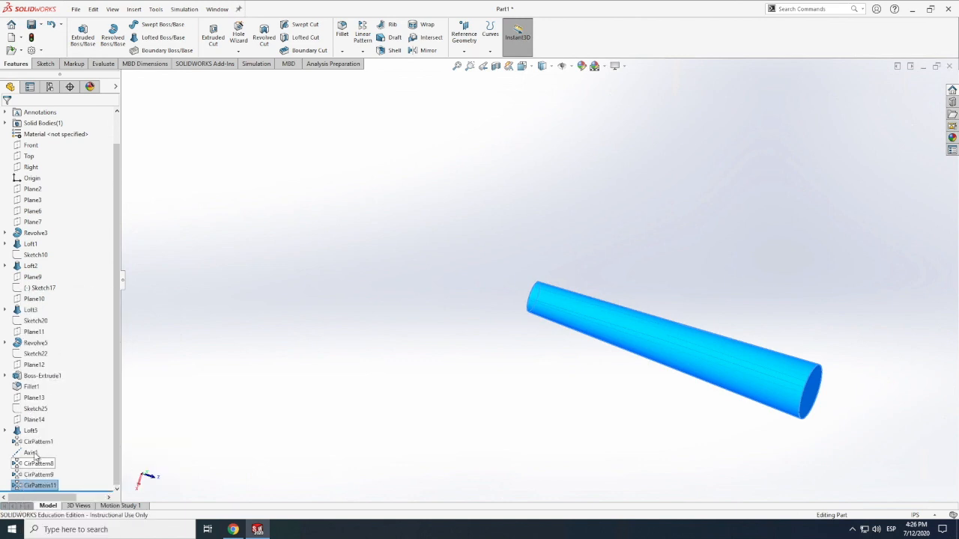
pyautogui.rightClick(35, 486)
pyautogui.click(34, 319)
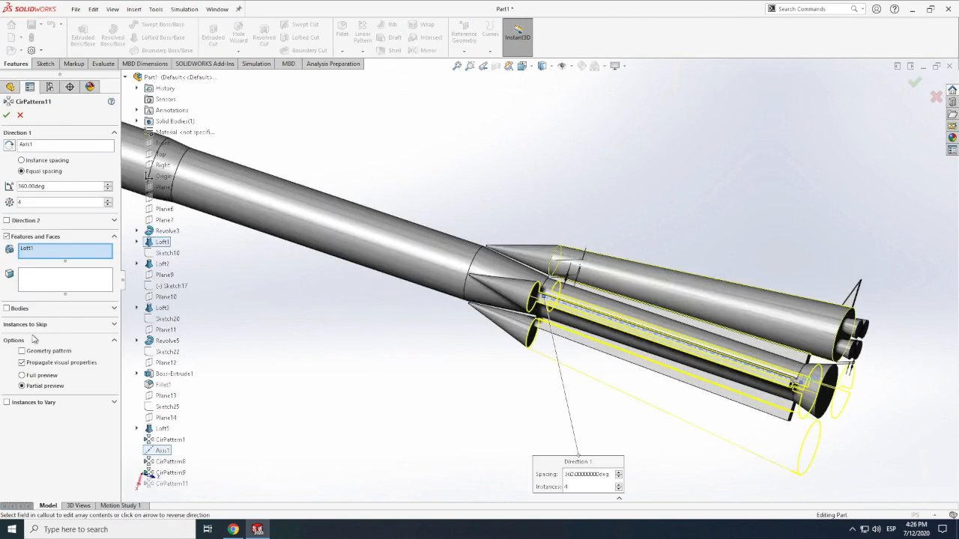
pyautogui.click(33, 325)
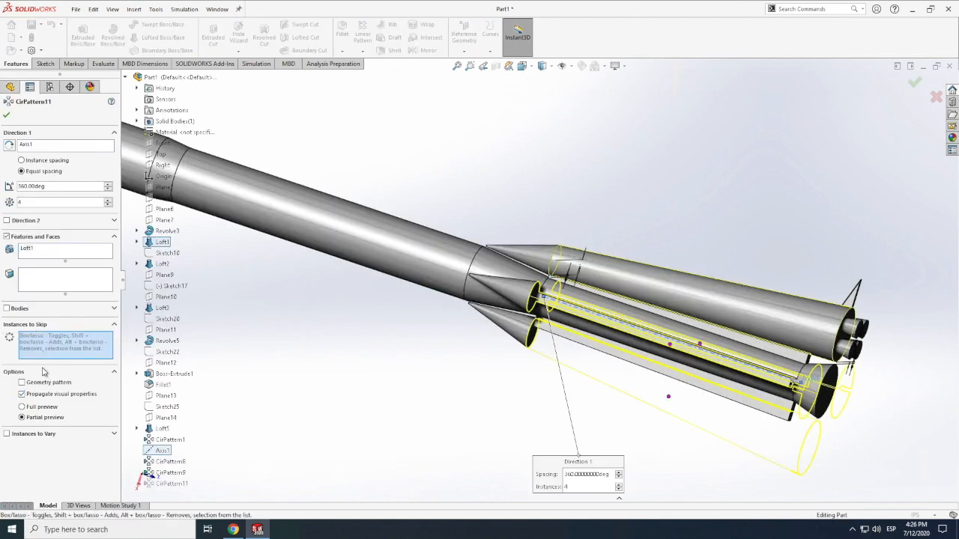
pyautogui.click(651, 278)
pyautogui.click(26, 255)
pyautogui.click(654, 286)
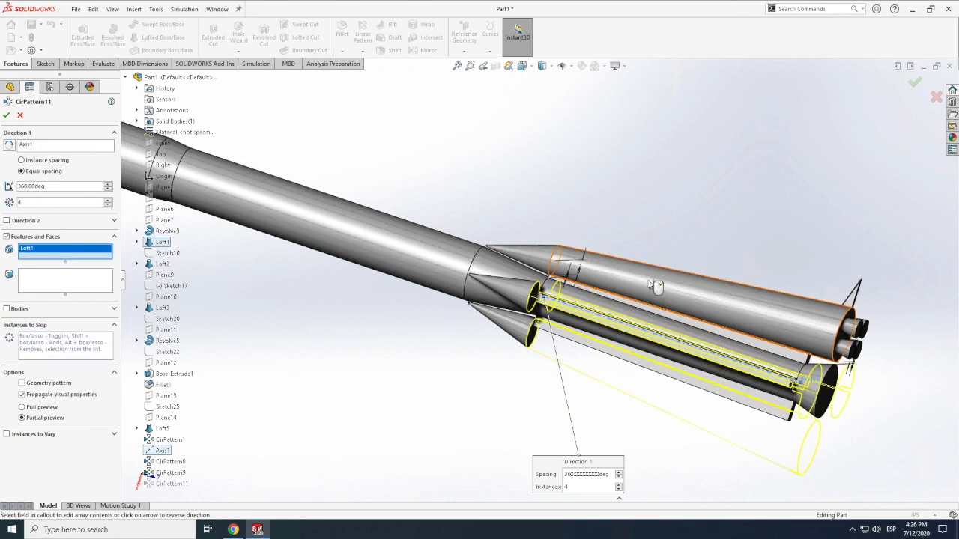
pyautogui.click(869, 331)
pyautogui.scroll(-8, 869, 330)
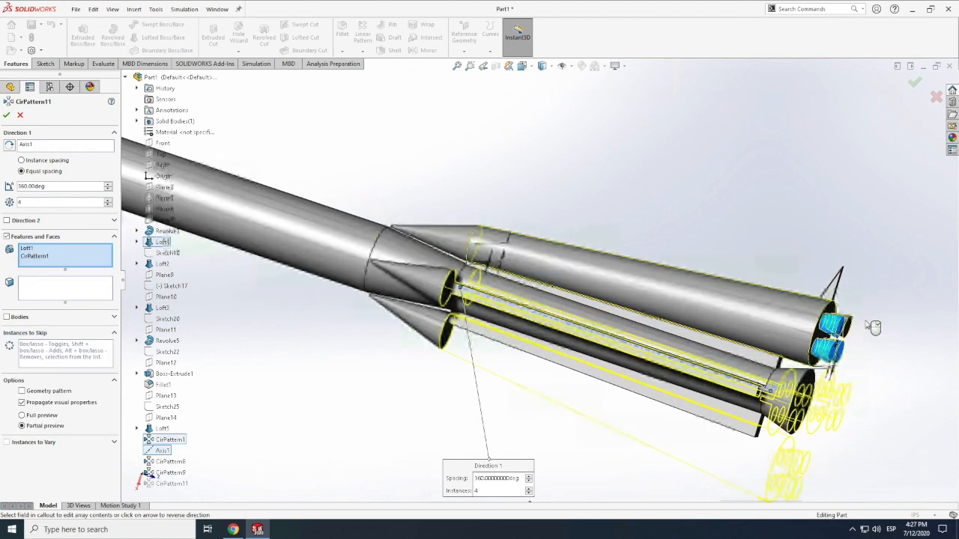
pyautogui.click(572, 263)
pyautogui.click(488, 174)
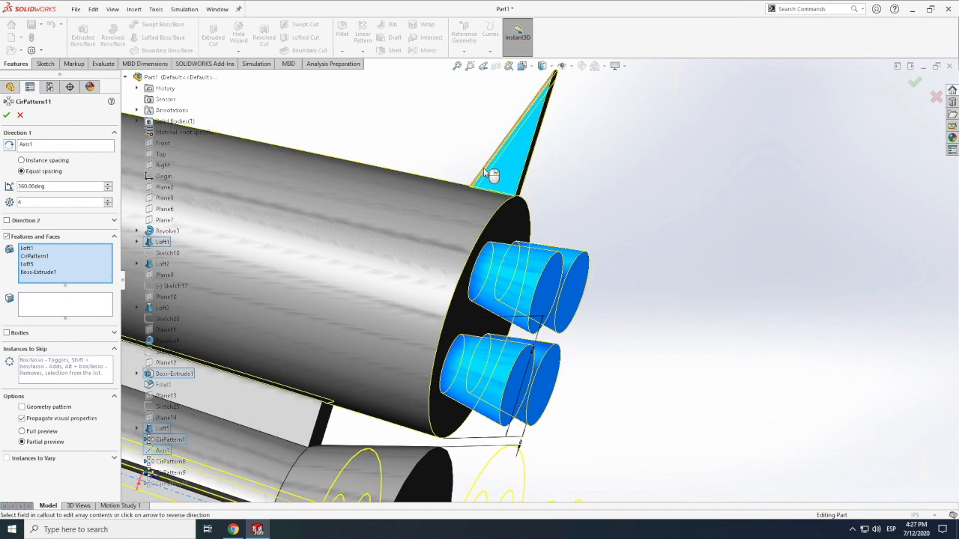
pyautogui.click(494, 179)
pyautogui.scroll(6, 644, 198)
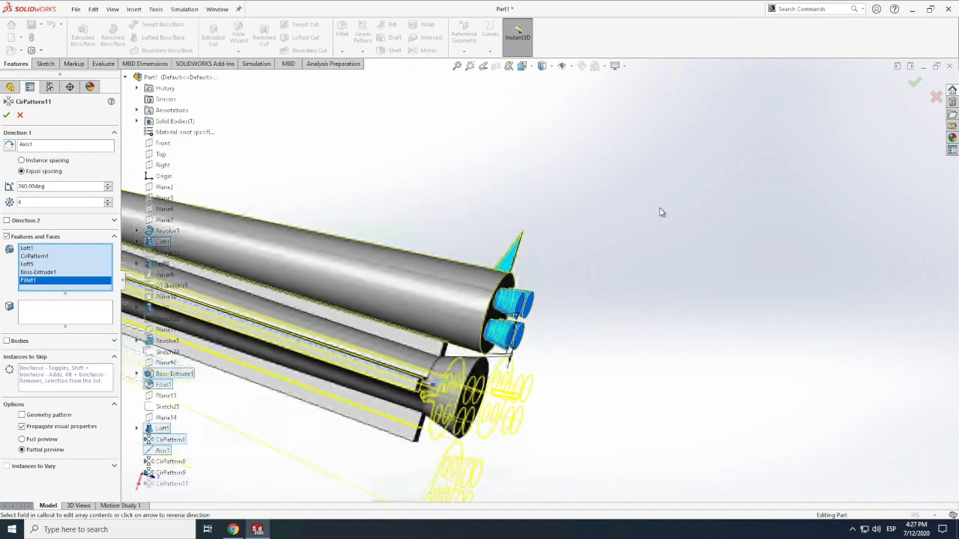
pyautogui.click(7, 116)
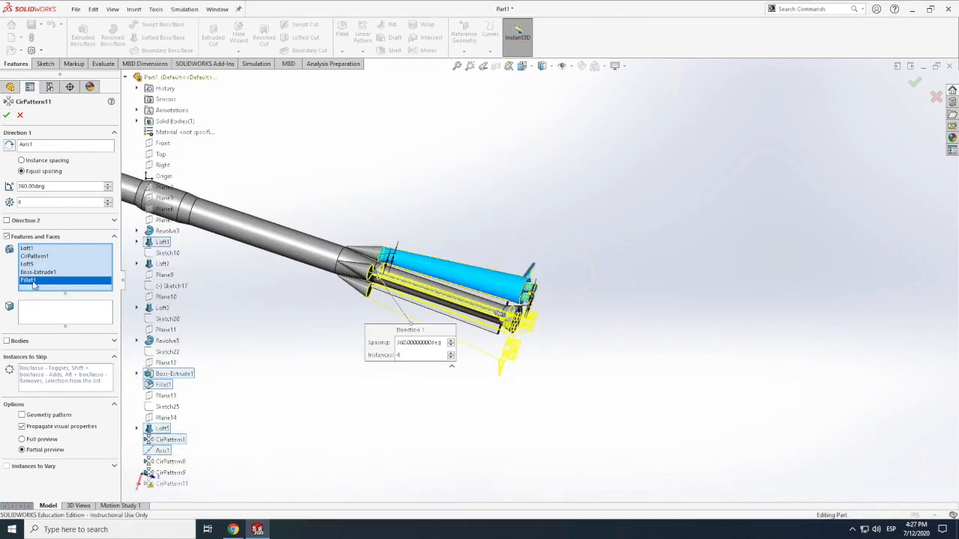
# Step: Clear all features from the pattern's selection, including Loft1, and cancel the edit
pyautogui.press('Delete')
pyautogui.press('Delete')
pyautogui.press('Delete')
pyautogui.press('Delete')
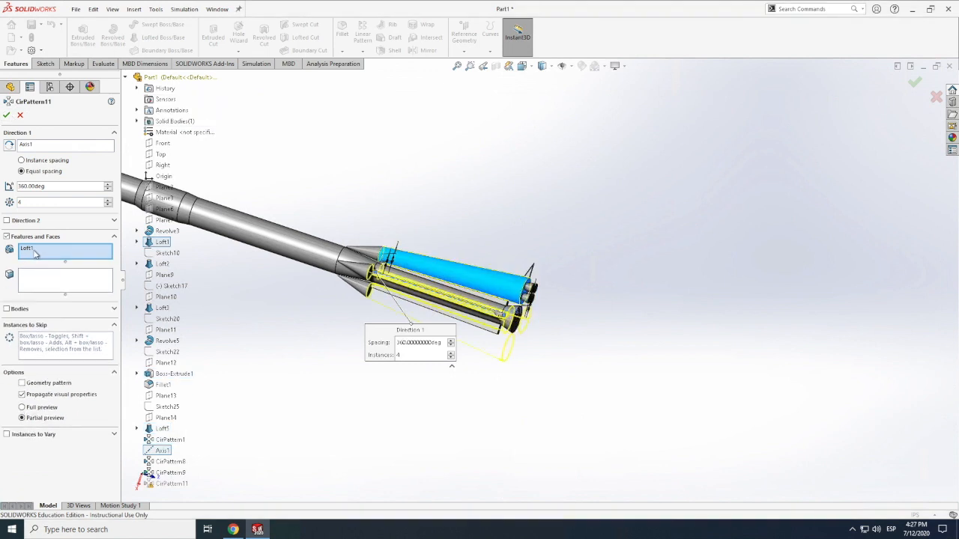
pyautogui.click(34, 253)
pyautogui.press('Delete')
pyautogui.click(20, 116)
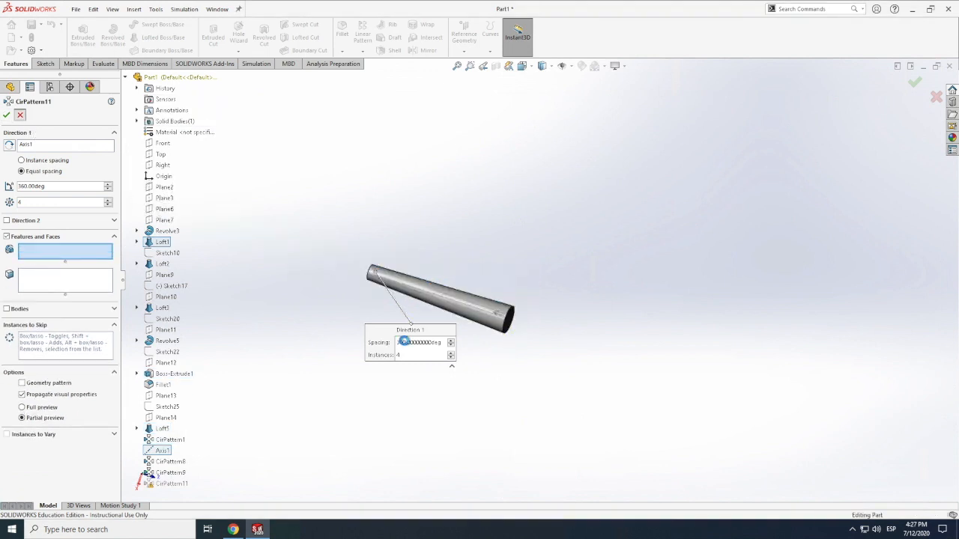
# Step: Delete the repeated circular pattern of the booster body from the part
pyautogui.rightClick(29, 485)
pyautogui.click(54, 386)
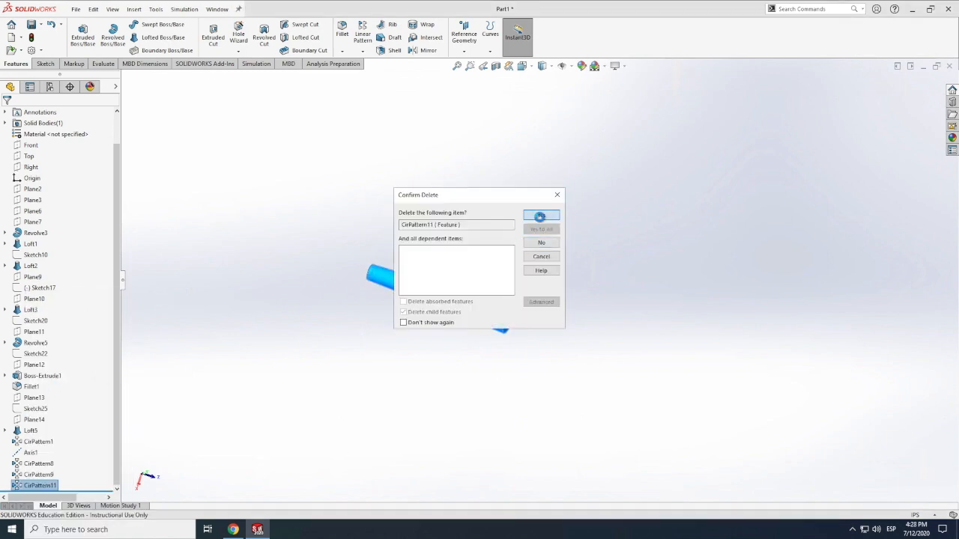
pyautogui.click(540, 217)
# Step: Change the view's display setting to show the rocket in matte shading without reflective rendering
pyautogui.click(113, 9)
pyautogui.moveTo(141, 70)
pyautogui.click(242, 126)
# Step: Start a sketch on the rear face of the central nozzle and draw a construction centerline across toward the booster side
pyautogui.moveTo(600, 251)
pyautogui.mouseDown()
pyautogui.moveTo(526, 259)
pyautogui.moveTo(520, 274)
pyautogui.moveTo(589, 313)
pyautogui.moveTo(545, 321)
pyautogui.mouseUp()
pyautogui.scroll(-5, 306, 263)
pyautogui.click(45, 64)
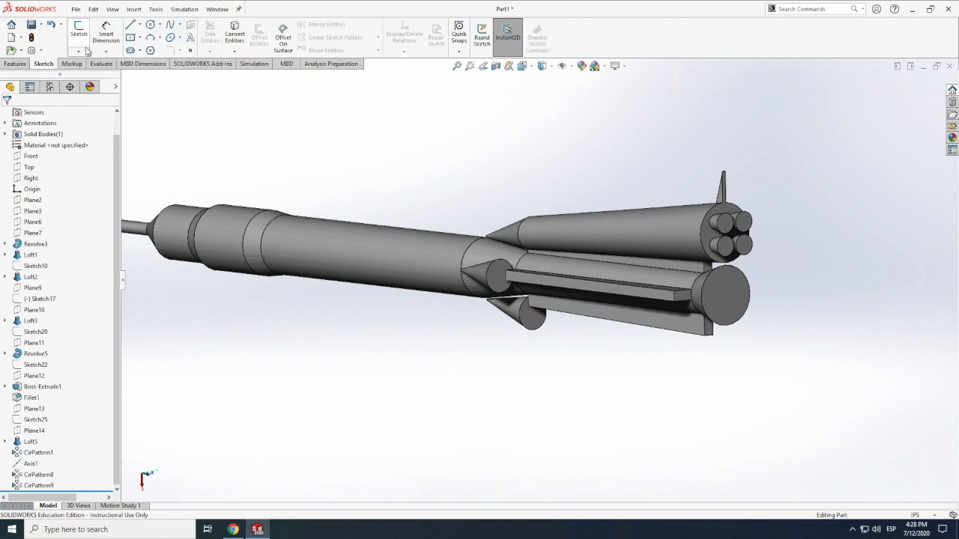
pyautogui.click(79, 39)
pyautogui.click(717, 301)
pyautogui.click(136, 24)
pyautogui.click(154, 45)
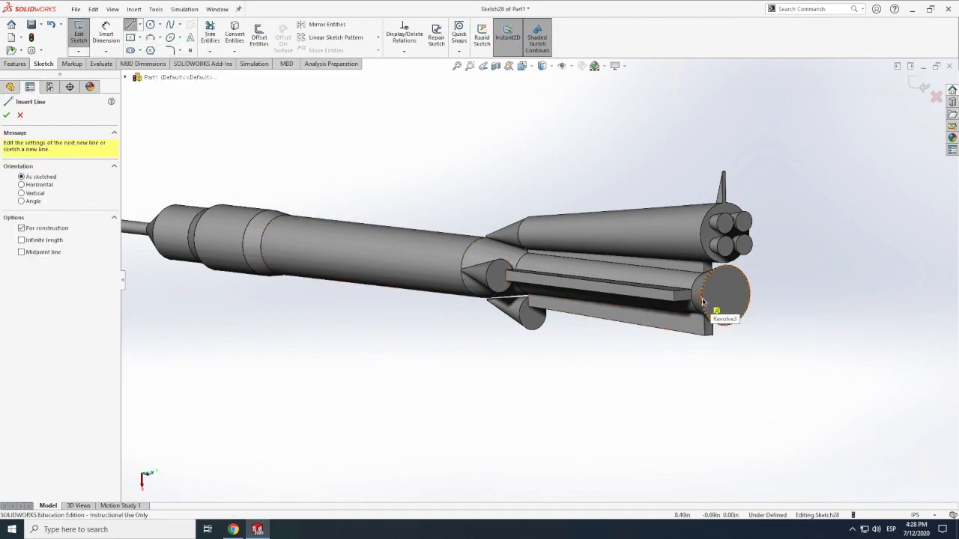
pyautogui.click(702, 299)
pyautogui.click(542, 312)
pyautogui.press('Escape')
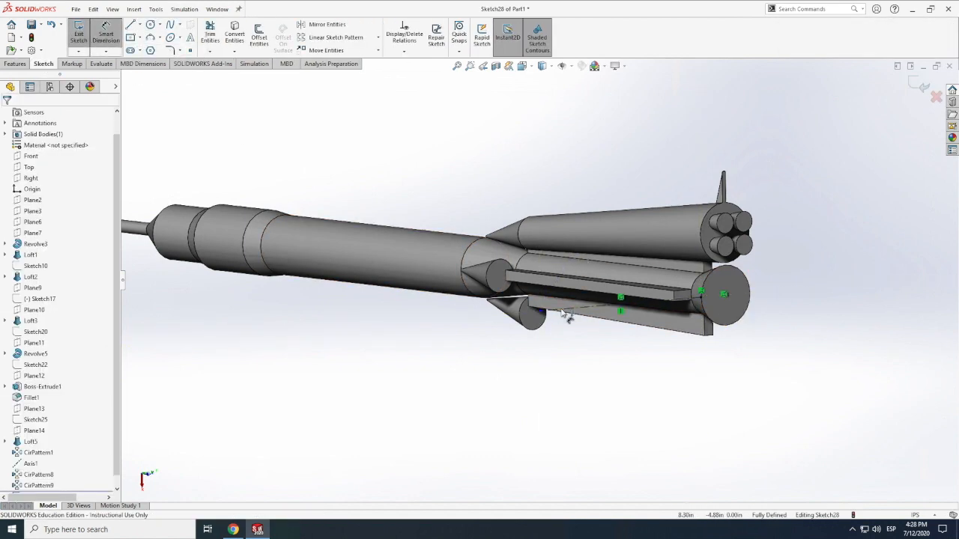
# Step: Dimension the construction line on the central nozzle's rear face to 0.05 in
pyautogui.click(563, 312)
pyautogui.scroll(-2, 608, 364)
pyautogui.click(606, 361)
pyautogui.write('.05')
pyautogui.press('Return')
pyautogui.scroll(-7, 741, 263)
pyautogui.press('Escape')
# Step: Extend the layout with a construction line toward the side booster position and dimension it to 0.72 in
pyautogui.click(137, 25)
pyautogui.click(154, 45)
pyautogui.scroll(6, 525, 277)
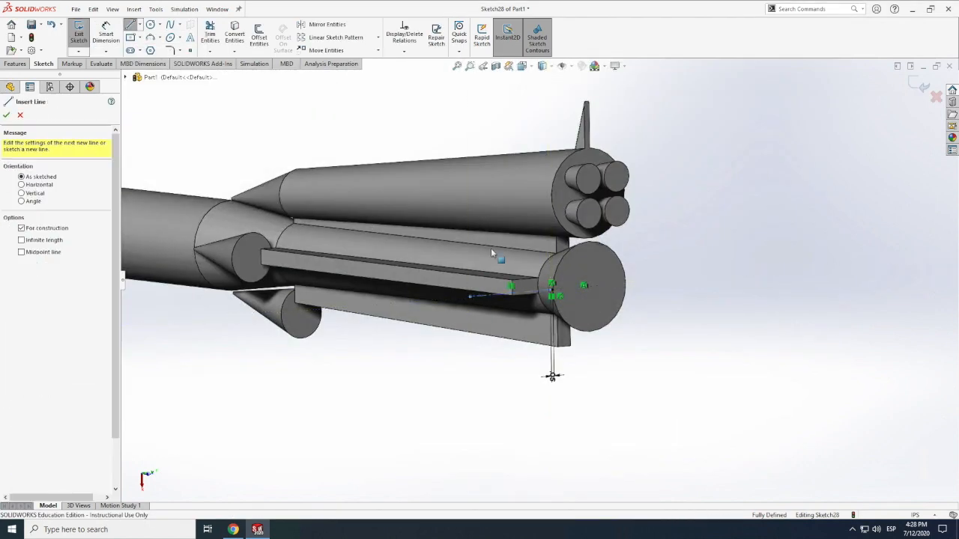
pyautogui.moveTo(492, 253); pyautogui.dragTo(492, 224, button='right')
pyautogui.click(487, 295)
pyautogui.scroll(1, 488, 358)
pyautogui.click(493, 395)
pyautogui.write('.72')
pyautogui.press('Return')
pyautogui.scroll(-3, 543, 288)
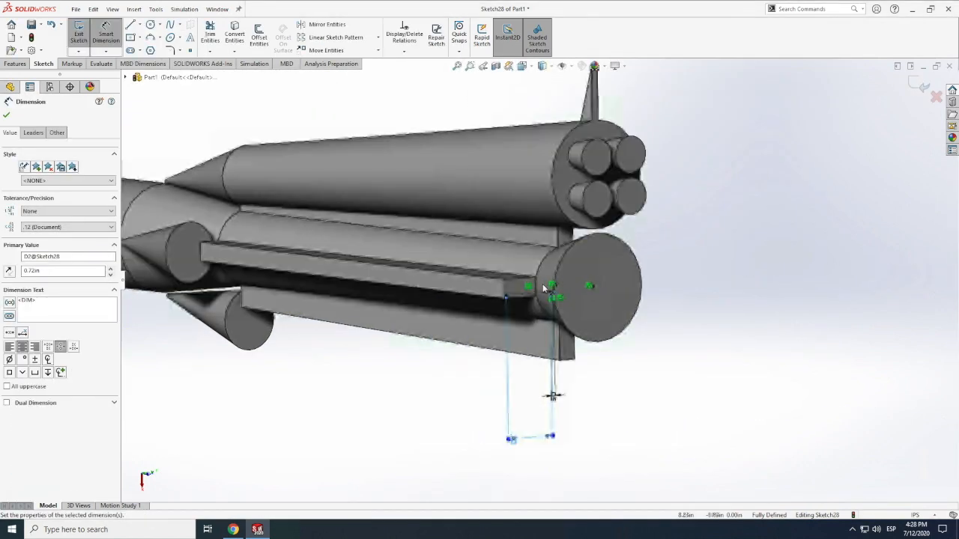
# Step: Draw a circle centred on the outer end of the 0.72 in construction line, reaching its inner end, and close the sketch
pyautogui.scroll(-3, 543, 288)
pyautogui.press('Escape')
pyautogui.moveTo(524, 294); pyautogui.dragTo(555, 294, button='right')
pyautogui.click(478, 306)
pyautogui.click(556, 300)
pyautogui.press('Escape')
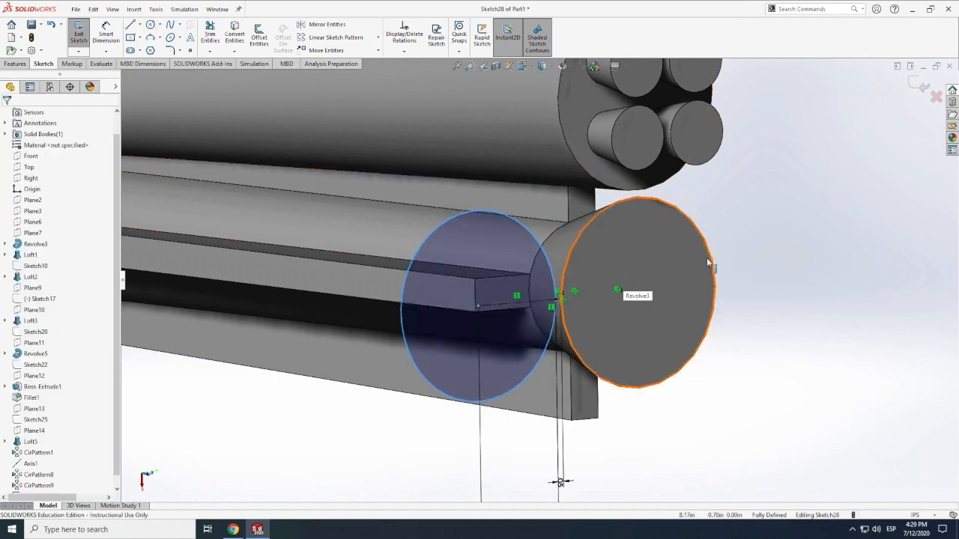
pyautogui.scroll(7, 708, 263)
pyautogui.click(79, 35)
# Step: Start a sketch on the flat rear face of the side nose cone and draw a vertical construction line across its diameter
pyautogui.click(79, 34)
pyautogui.click(394, 269)
pyautogui.scroll(-7, 390, 268)
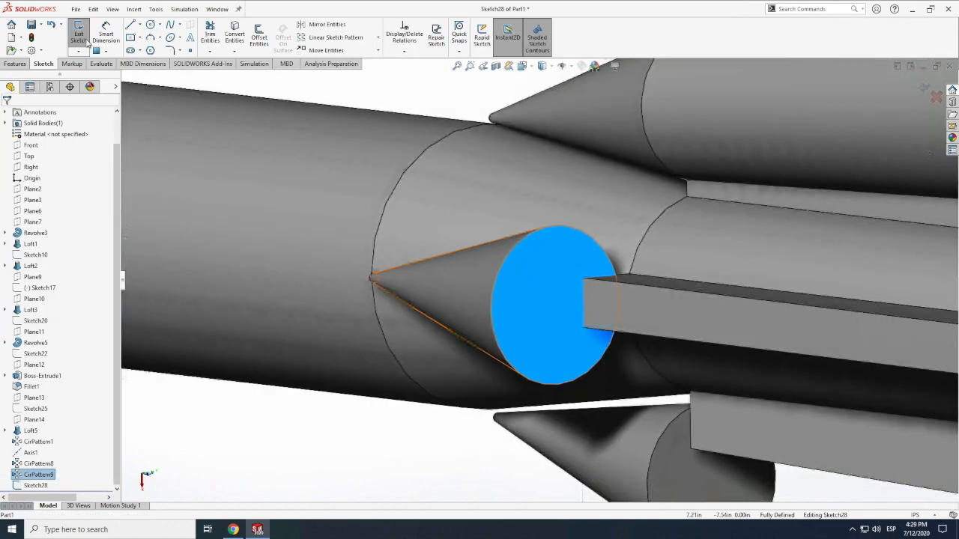
pyautogui.click(86, 41)
pyautogui.click(81, 36)
pyautogui.click(551, 346)
pyautogui.click(140, 24)
pyautogui.click(150, 50)
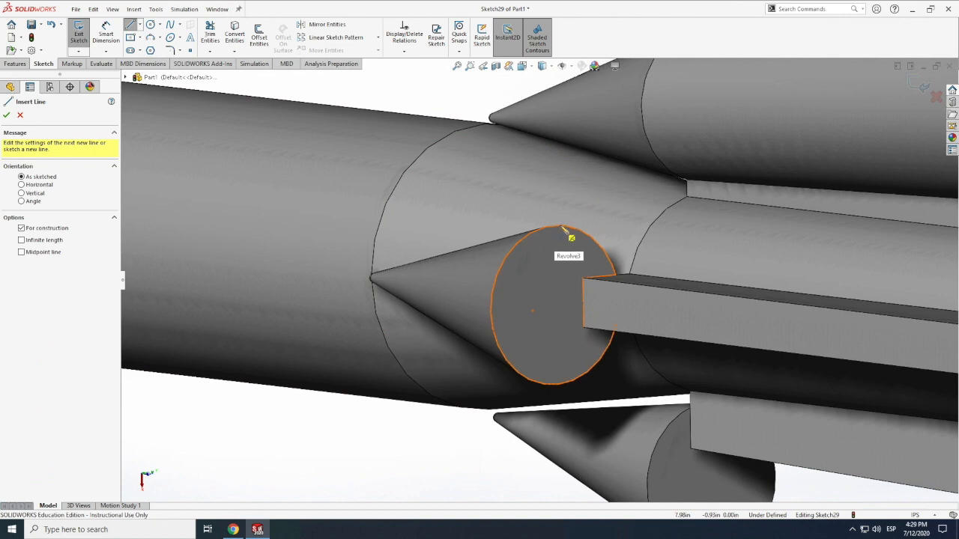
pyautogui.click(556, 226)
pyautogui.click(556, 385)
pyautogui.press('Escape')
# Step: Draw a circle from the construction line's midpoint out to the nose cone's rear edge and close the sketch
pyautogui.moveTo(561, 388); pyautogui.dragTo(592, 385, button='right')
pyautogui.click(555, 306)
pyautogui.click(492, 317)
pyautogui.click(79, 34)
# Step: Loft a solid side booster body between the nose cone circle and the larger circle near the central nozzle
pyautogui.scroll(12, 264, 181)
pyautogui.scroll(-6, 465, 288)
pyautogui.scroll(-3, 465, 290)
pyautogui.click(15, 64)
pyautogui.click(163, 36)
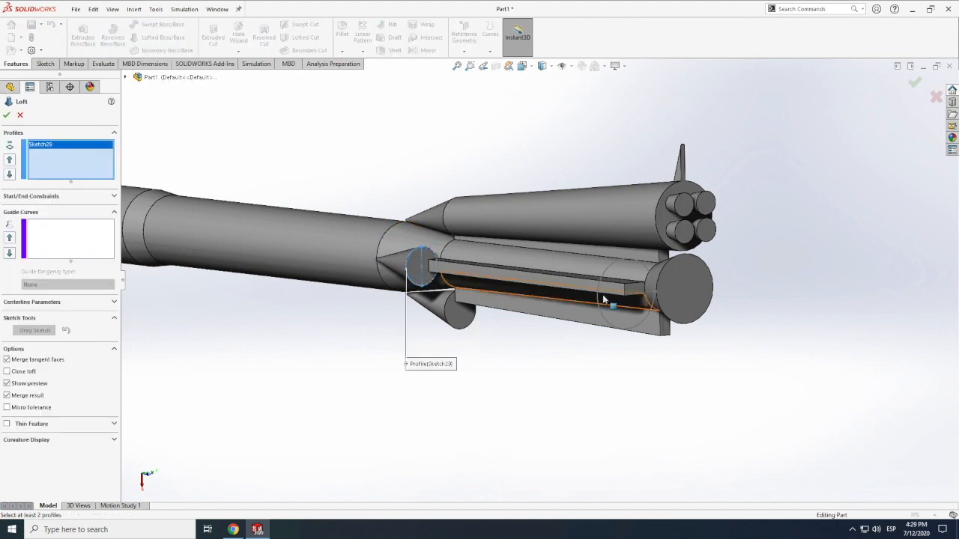
pyautogui.click(599, 296)
pyautogui.click(6, 115)
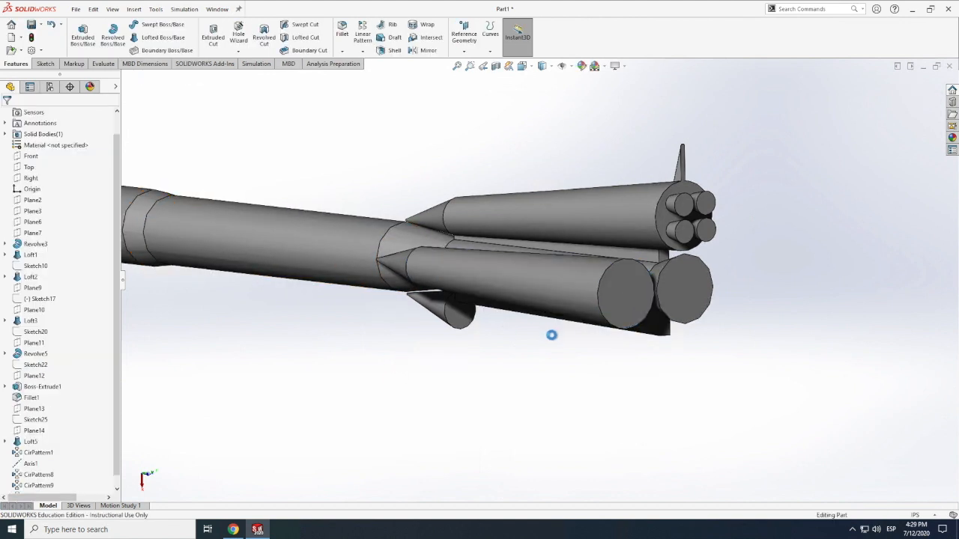
# Step: Create a circular pattern of the new booster loft around Axis1 with 3 instances, using instance spacing in the reversed direction
pyautogui.click(363, 51)
pyautogui.click(393, 73)
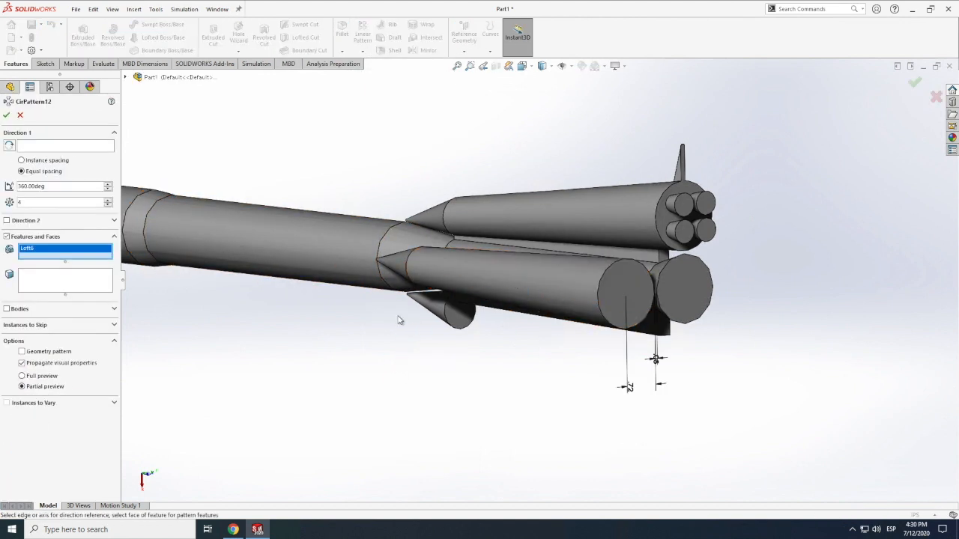
pyautogui.click(125, 77)
pyautogui.click(161, 451)
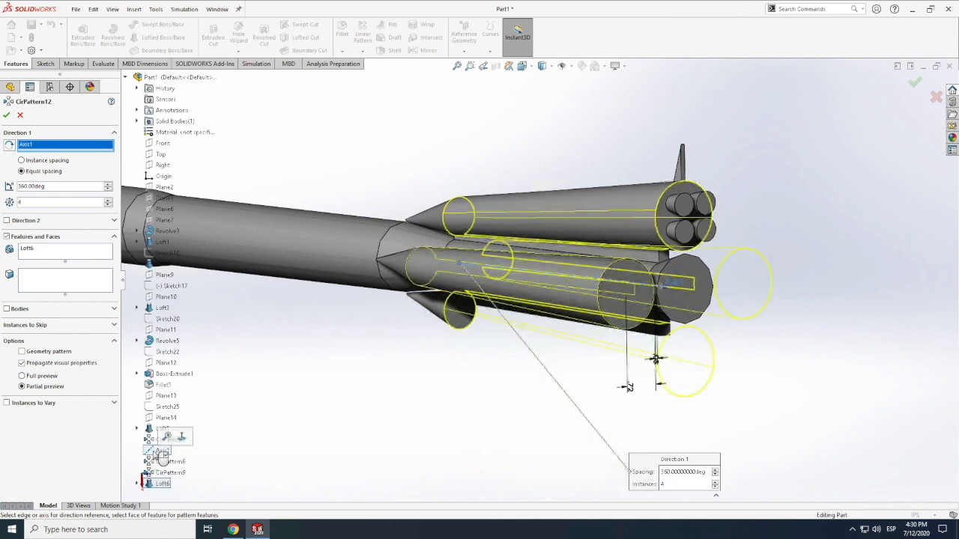
pyautogui.click(27, 161)
pyautogui.press('Return')
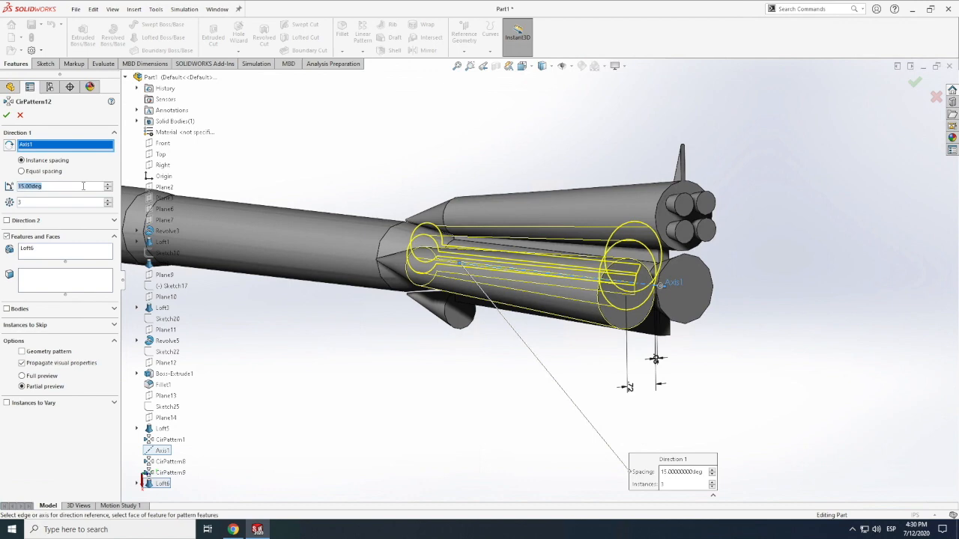
pyautogui.press('Return')
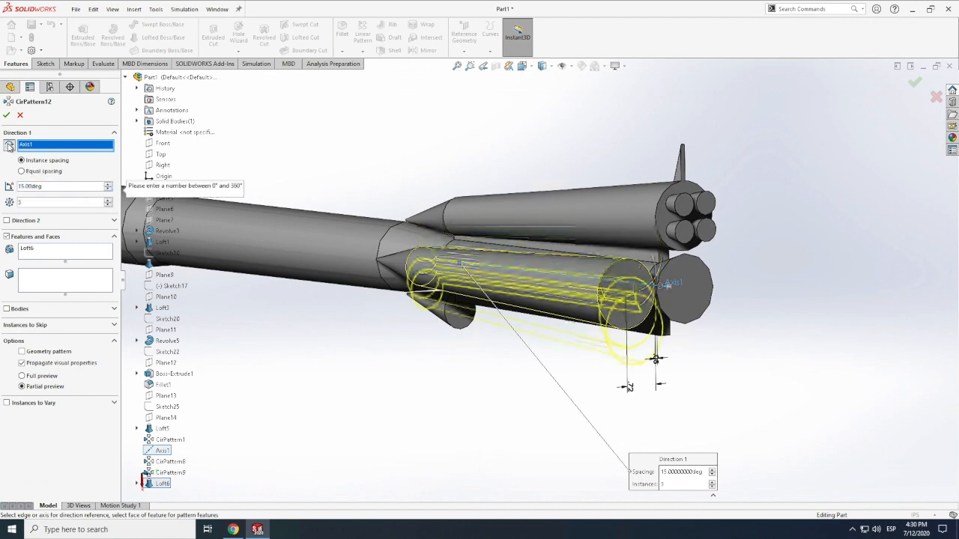
pyautogui.press('Return')
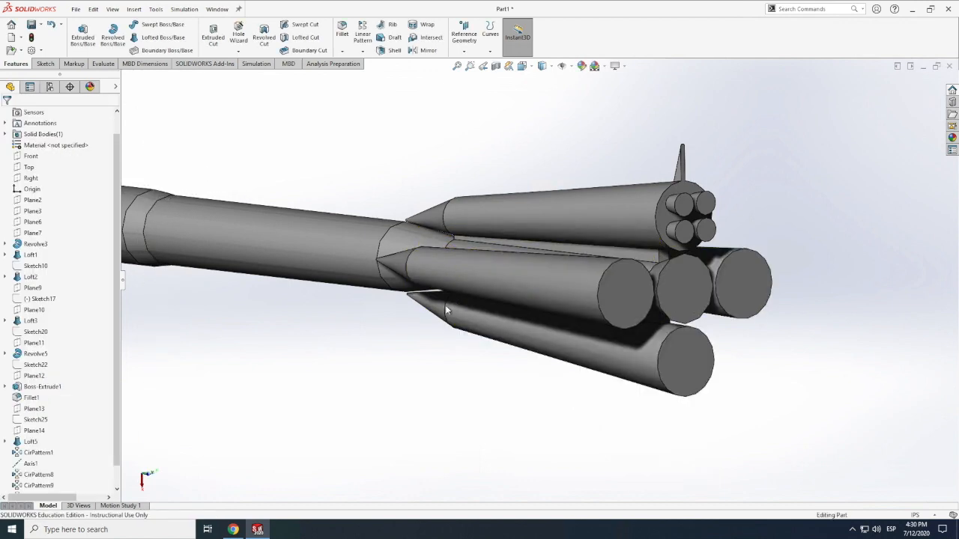
# Step: Begin another circular pattern and select the upper booster's CirPattern1, Loft5, Boss-Extrude1 and Fillet1 as the features to repeat
pyautogui.scroll(-5, 618, 216)
pyautogui.scroll(8, 598, 246)
pyautogui.scroll(-4, 566, 258)
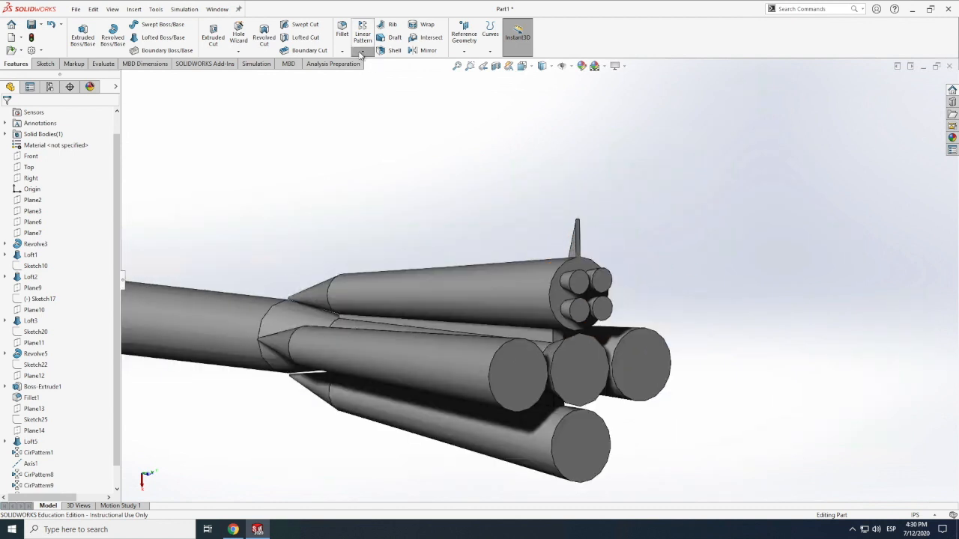
pyautogui.click(363, 52)
pyautogui.click(384, 73)
pyautogui.click(598, 286)
pyautogui.click(52, 249)
pyautogui.press('Delete')
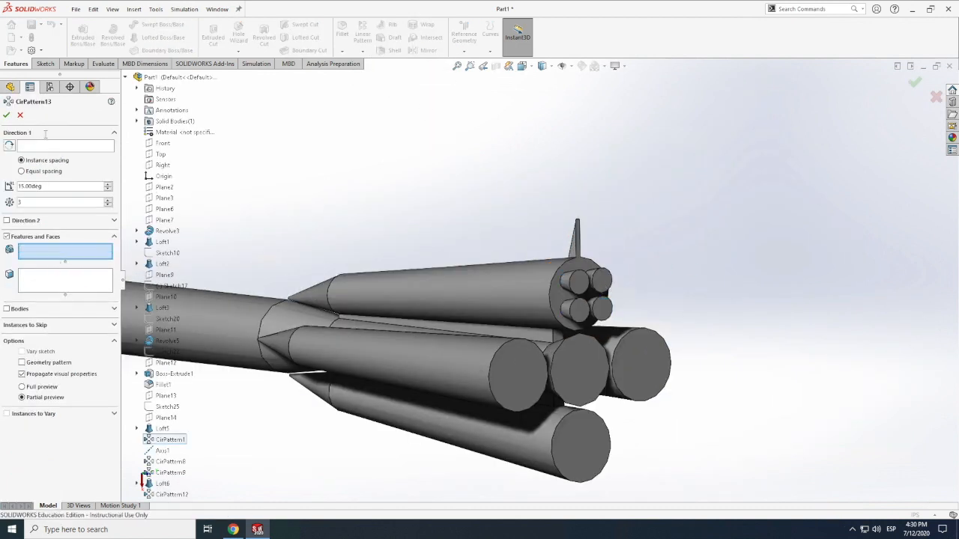
pyautogui.click(570, 308)
pyautogui.click(602, 282)
pyautogui.click(572, 246)
pyautogui.scroll(-6, 547, 255)
pyautogui.click(578, 290)
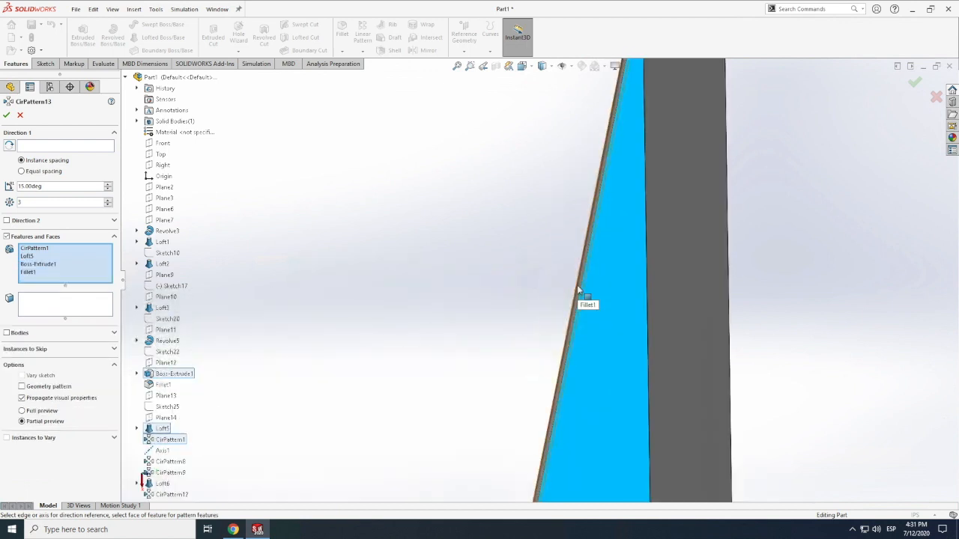
# Step: Repeat the selected engine and fin features around Axis1 with 4 equally spaced instances over 360 degrees
pyautogui.scroll(3, 474, 231)
pyautogui.scroll(5, 474, 230)
pyautogui.click(61, 148)
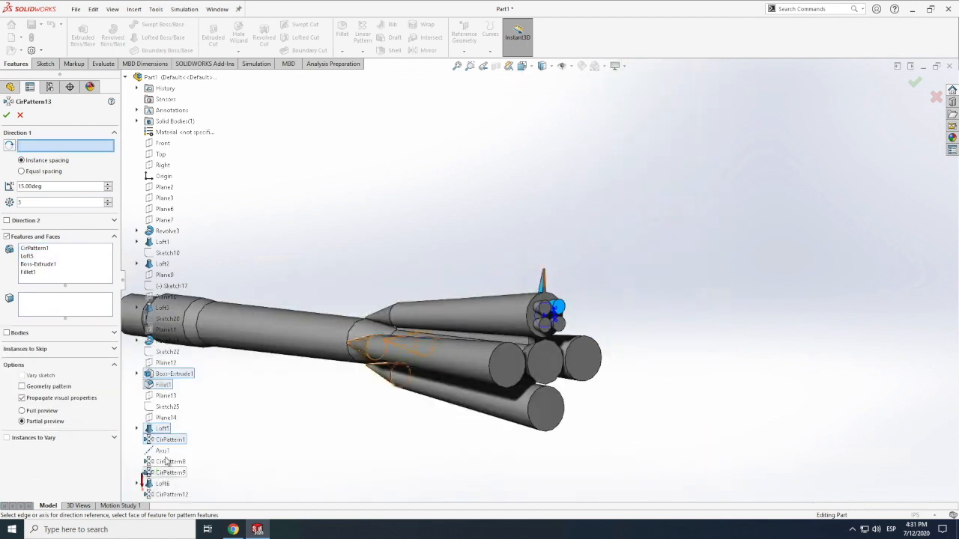
pyautogui.click(162, 451)
pyautogui.click(23, 171)
pyautogui.scroll(1, 30, 205)
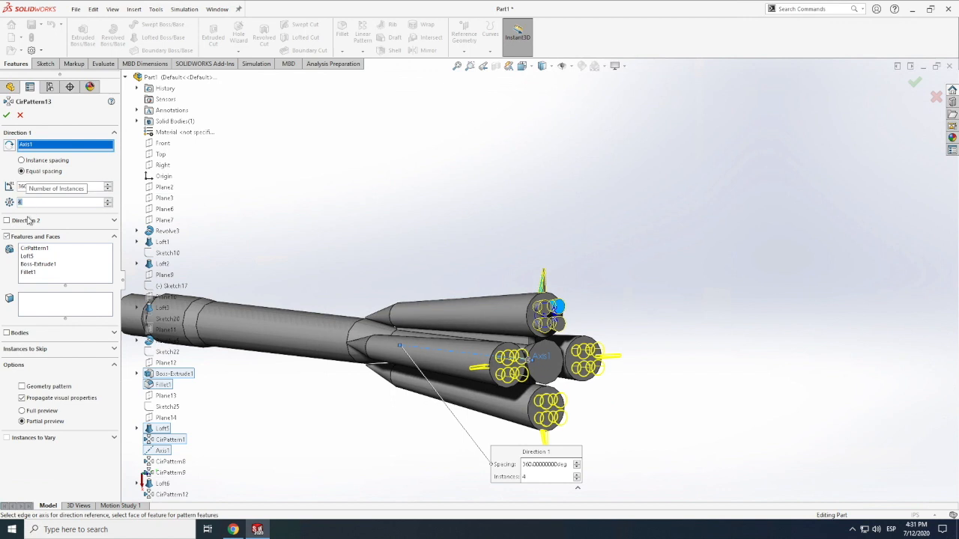
# Step: Turn the view's reflective rendering of the rocket back on
pyautogui.click(113, 9)
pyautogui.moveTo(138, 68)
pyautogui.click(246, 127)
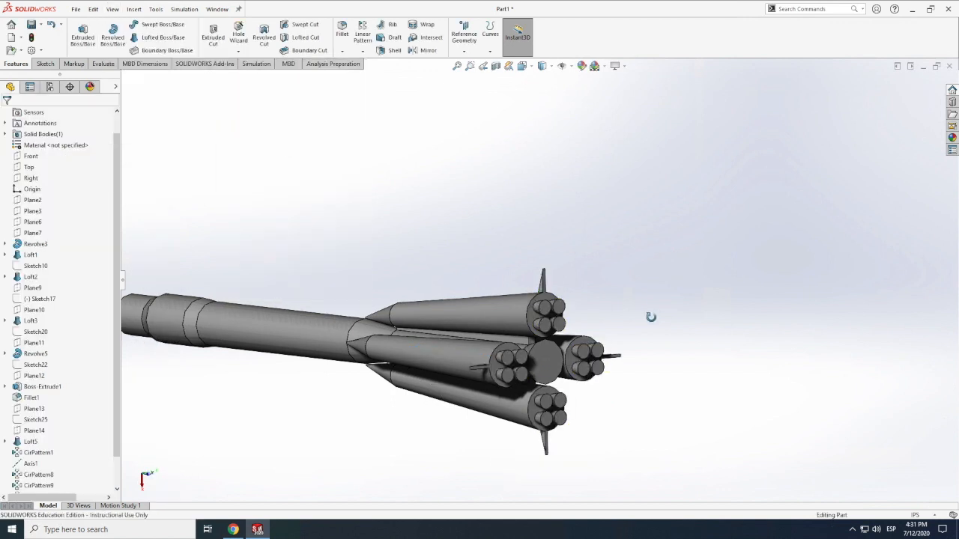
# Step: Inspect the complete rocket and its four side boosters from several directions, both close up and at full length
pyautogui.moveTo(651, 317); pyautogui.dragTo(613, 298)
pyautogui.scroll(5, 613, 299)
pyautogui.moveTo(538, 362); pyautogui.dragTo(565, 363)
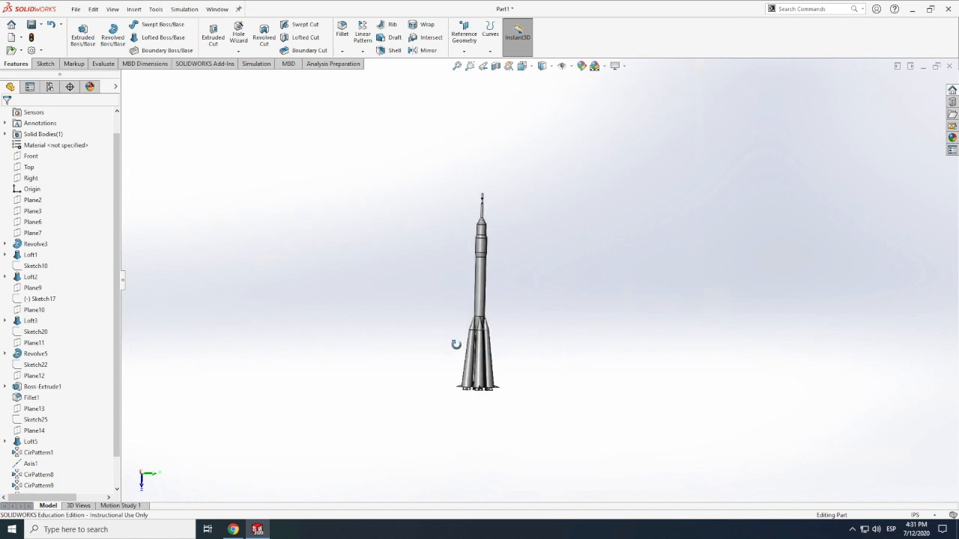
pyautogui.scroll(-6, 456, 343)
pyautogui.moveTo(507, 381); pyautogui.dragTo(554, 379)
pyautogui.moveTo(554, 379); pyautogui.dragTo(565, 400, button='middle')
pyautogui.scroll(-4, 565, 399)
pyautogui.scroll(2, 564, 399)
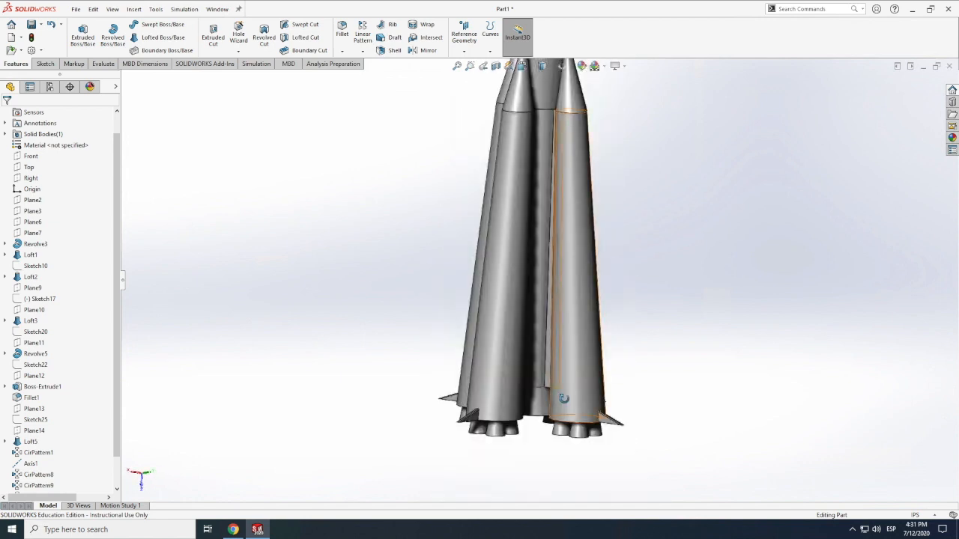
pyautogui.scroll(5, 566, 390)
pyautogui.moveTo(550, 314); pyautogui.dragTo(554, 311, button='middle')
pyautogui.moveTo(585, 370); pyautogui.dragTo(580, 354, button='middle')
pyautogui.moveTo(515, 359); pyautogui.dragTo(545, 379, button='middle')
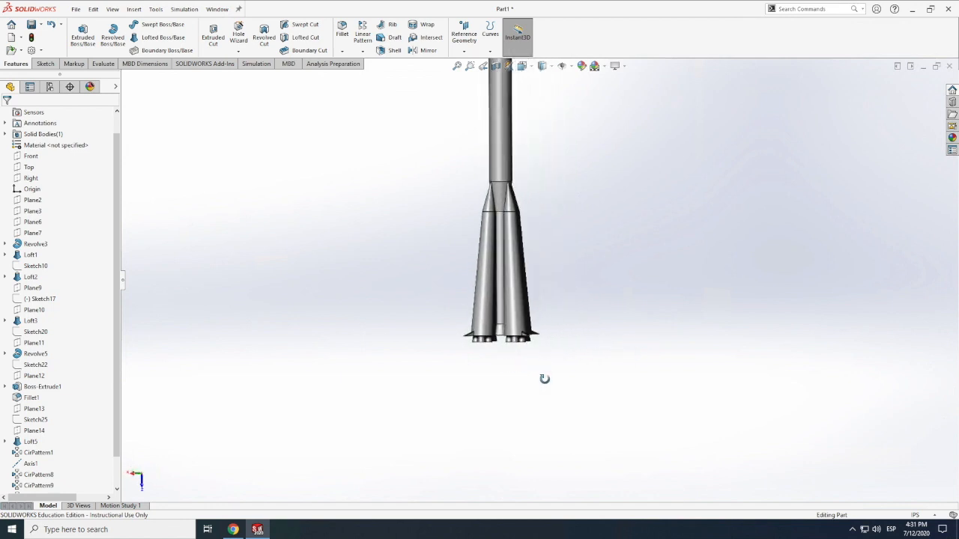
pyautogui.scroll(5, 544, 379)
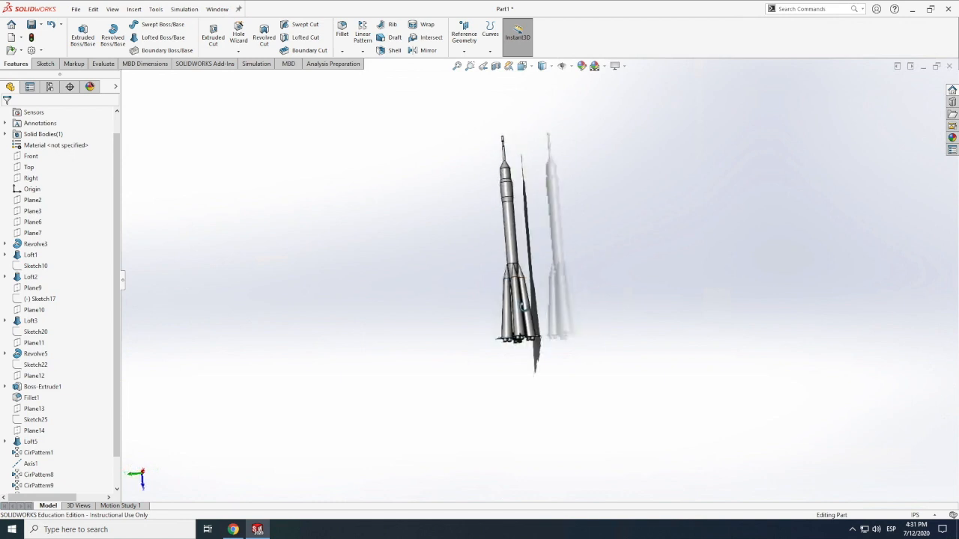
# Step: Examine the rocket's rear engine layout and compare it with the Soyuz FG reference image in Chrome before returning to SolidWorks
pyautogui.scroll(-8, 529, 327)
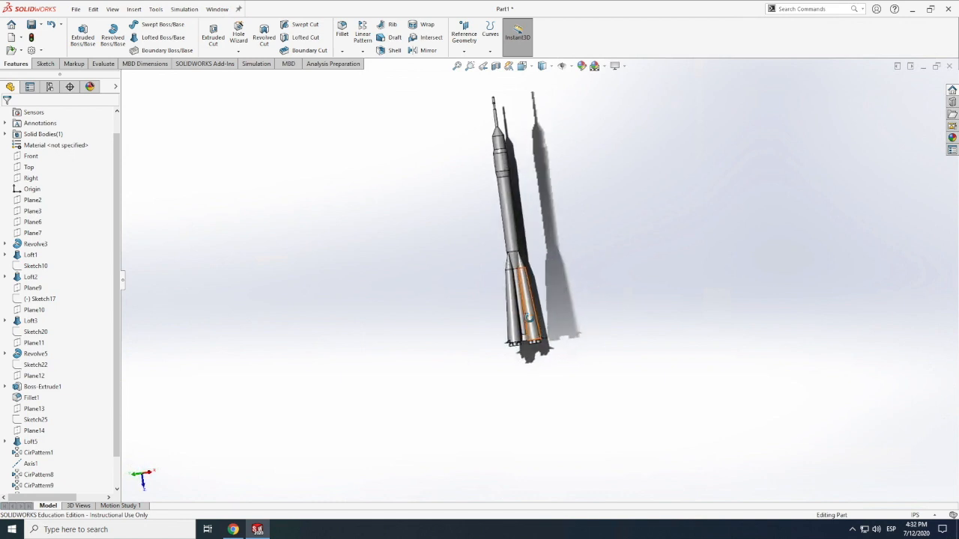
pyautogui.moveTo(529, 362); pyautogui.dragTo(514, 346, button='middle')
pyautogui.scroll(-4, 529, 352)
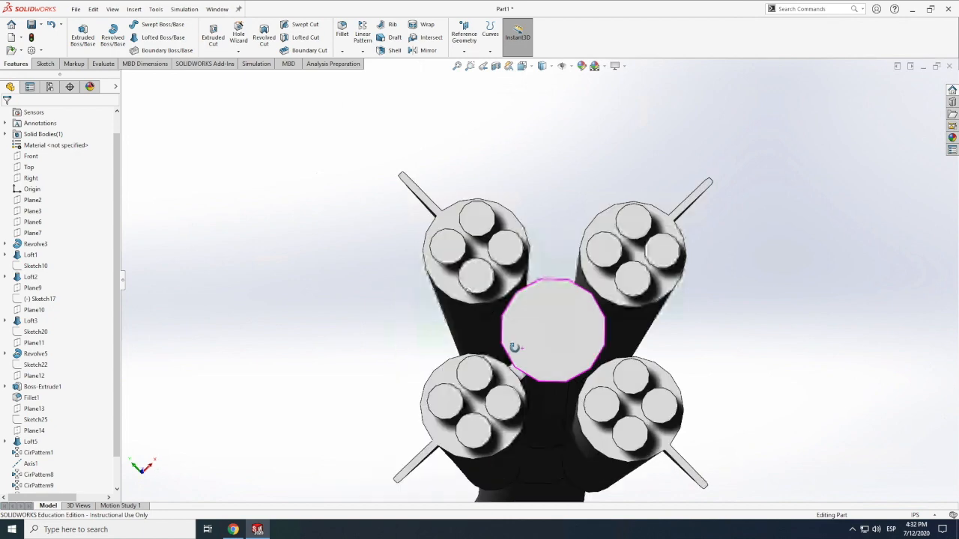
pyautogui.scroll(-2, 513, 348)
pyautogui.scroll(-2, 464, 434)
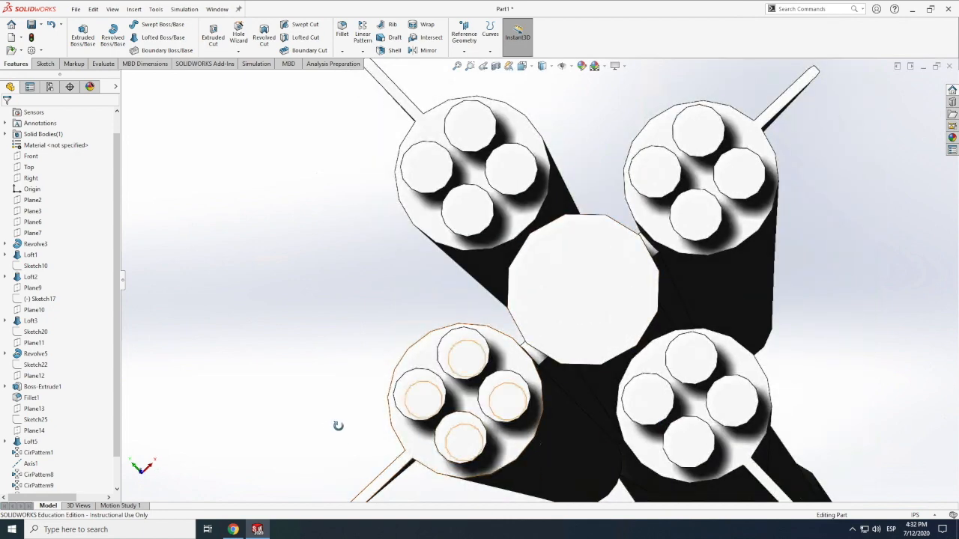
pyautogui.moveTo(233, 531)
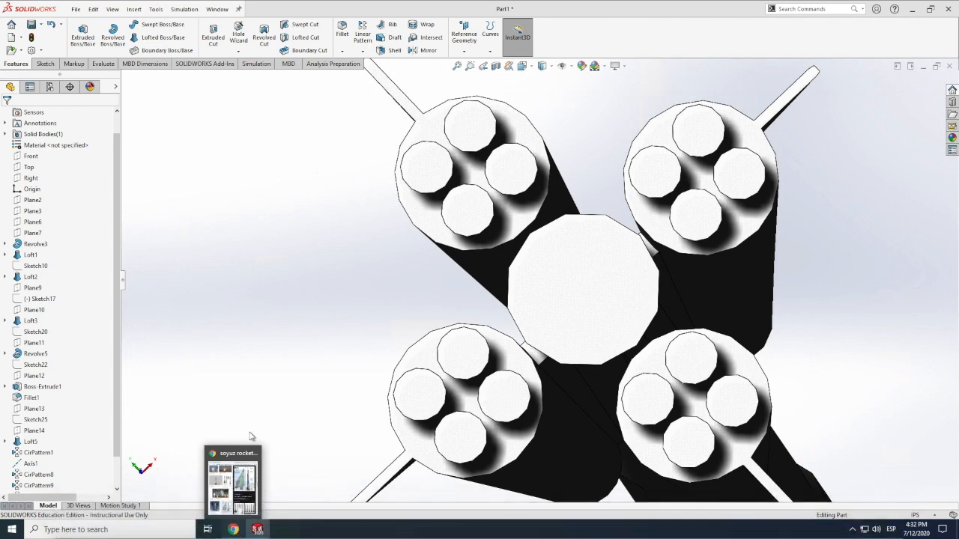
pyautogui.click(233, 483)
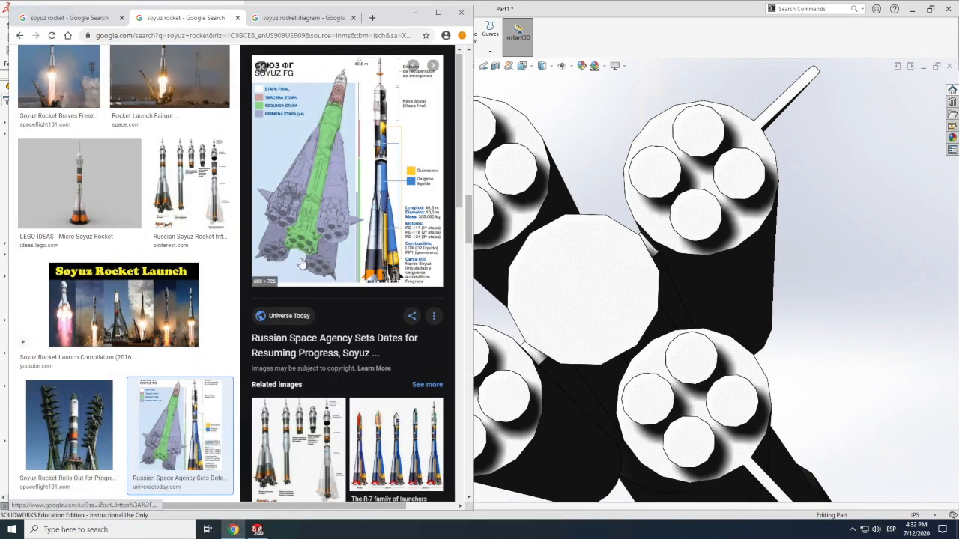
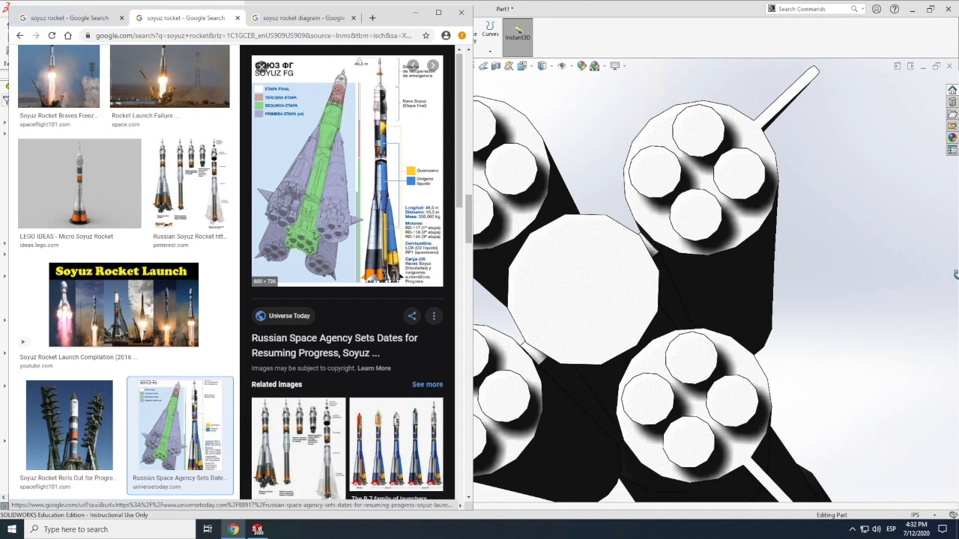
pyautogui.click(878, 292)
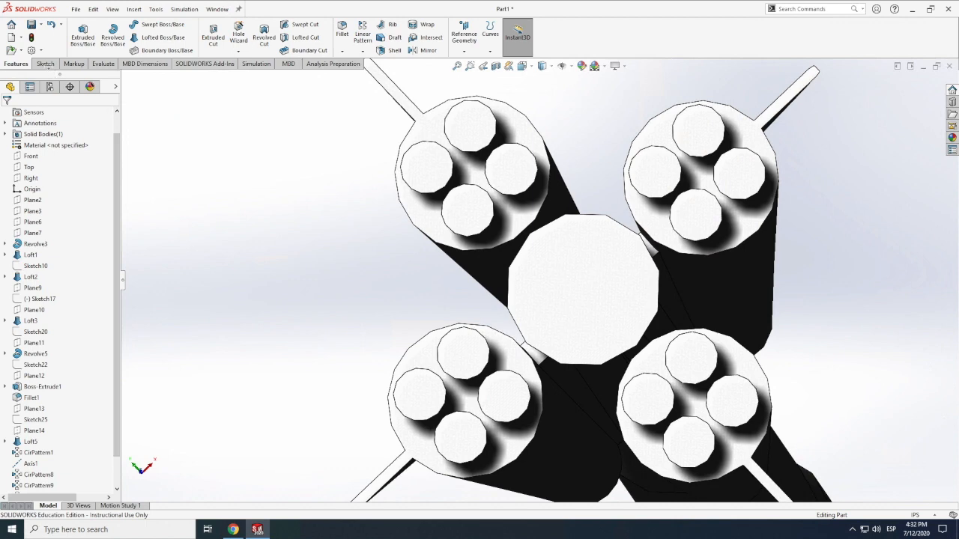
# Step: Start a sketch on the central core's rear face and draw a diagonal construction line across it between opposite corners
pyautogui.click(45, 64)
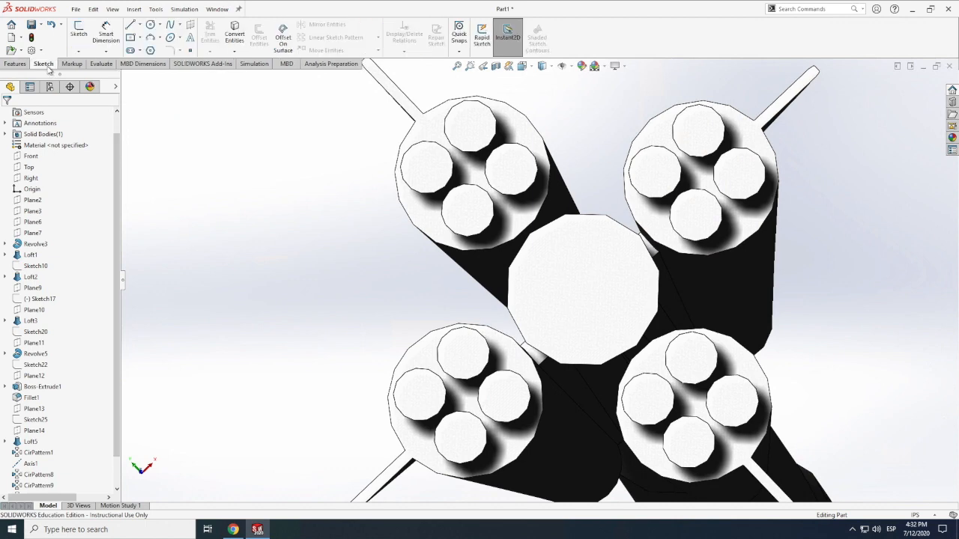
pyautogui.click(575, 306)
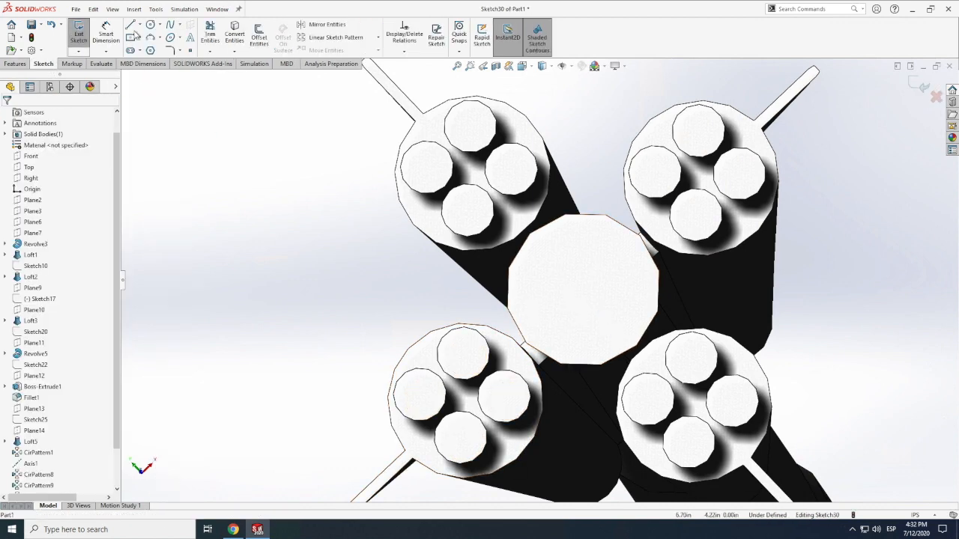
pyautogui.click(140, 28)
pyautogui.click(153, 49)
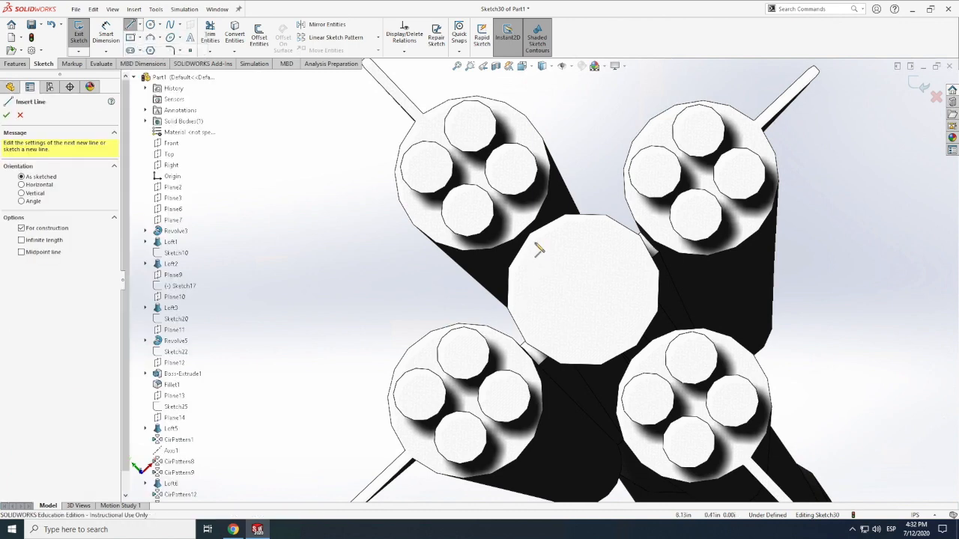
pyautogui.click(541, 243)
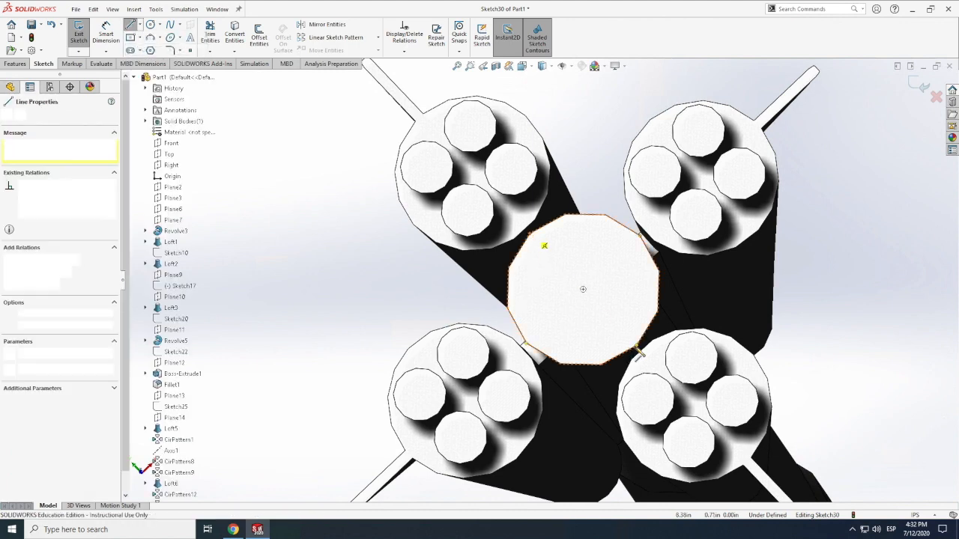
pyautogui.click(637, 346)
pyautogui.press('Escape')
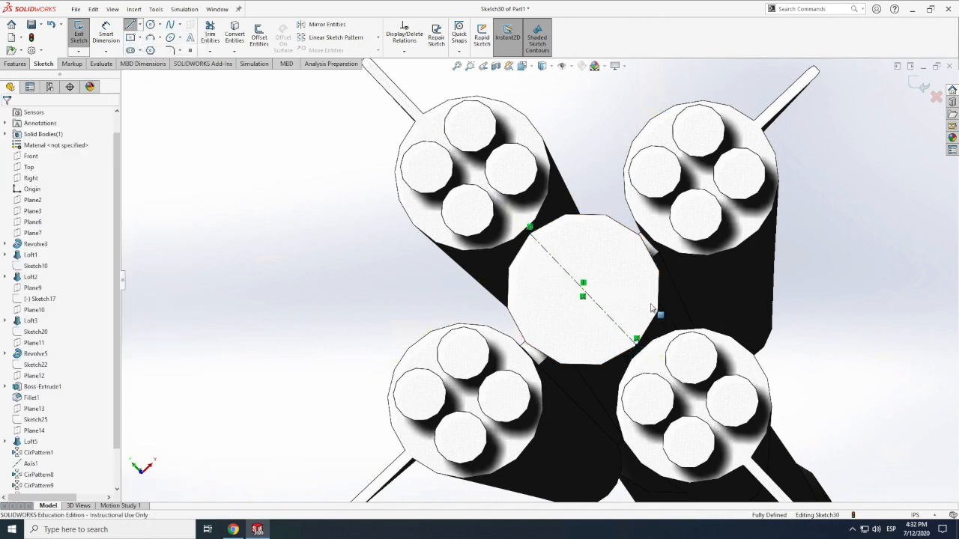
# Step: Draw a center rectangle about 1.04 by 0.74 in around the midpoint of the construction line on the core's rear face
pyautogui.click(131, 38)
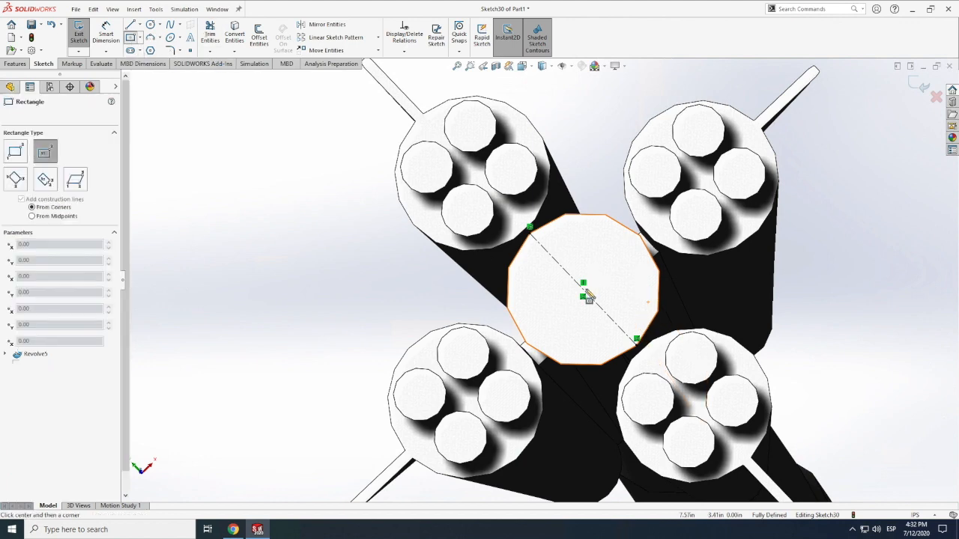
pyautogui.click(615, 318)
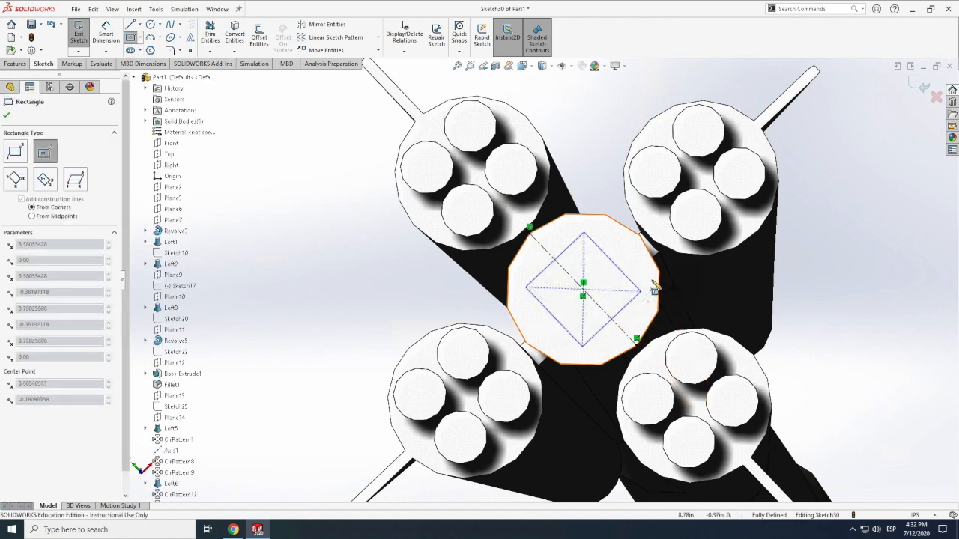
pyautogui.click(654, 298)
# Step: Dimension two adjacent sides of the center rectangle to 0.55 in each, making it a square
pyautogui.click(106, 35)
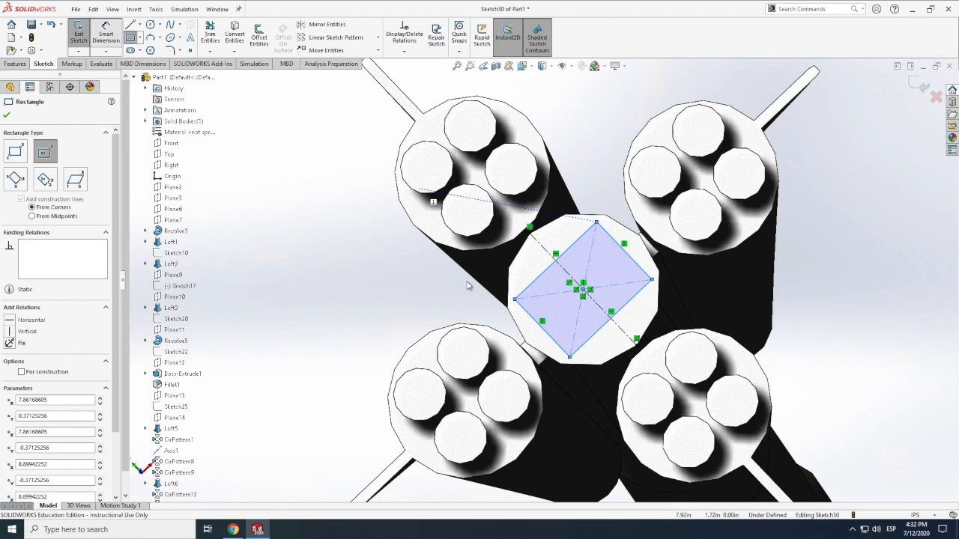
pyautogui.click(529, 288)
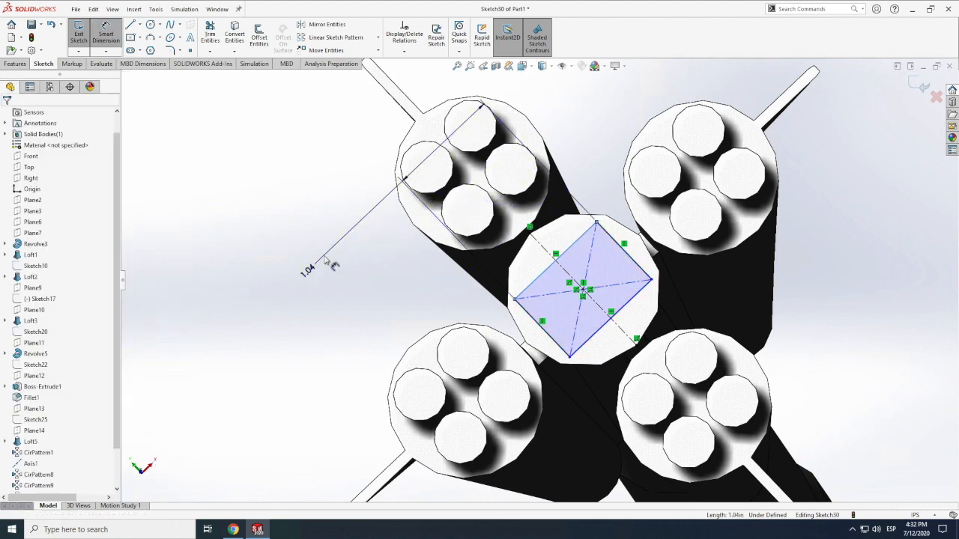
pyautogui.click(327, 260)
pyautogui.write('.55')
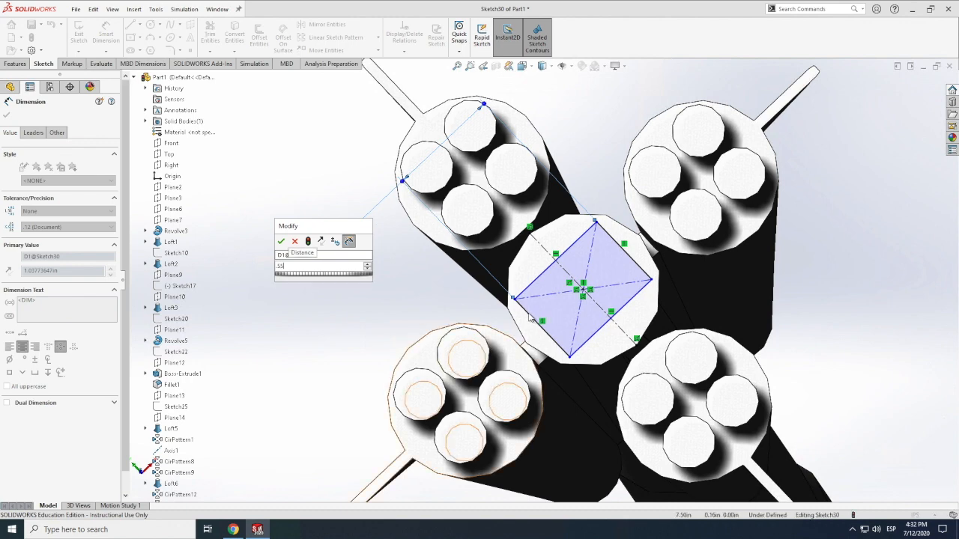
pyautogui.press('Return')
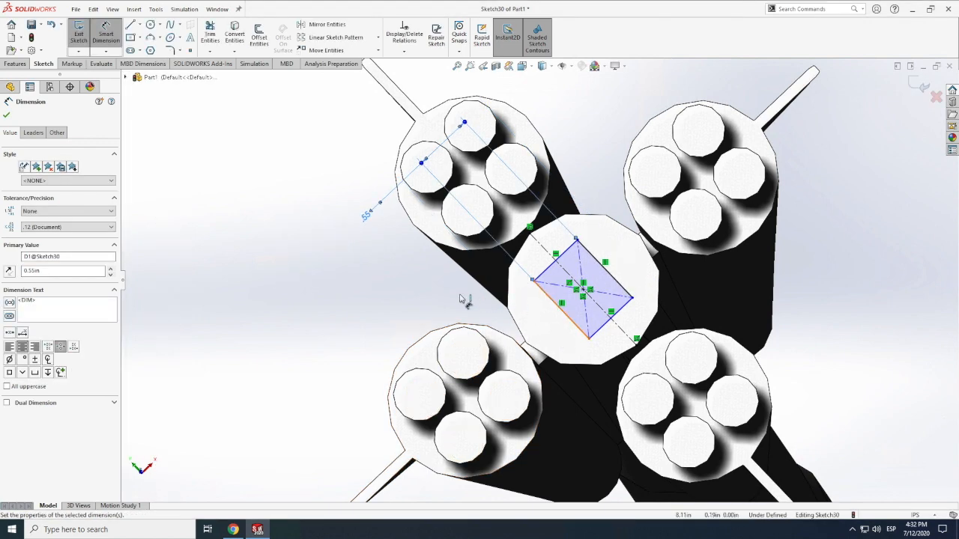
pyautogui.click(550, 299)
pyautogui.click(414, 296)
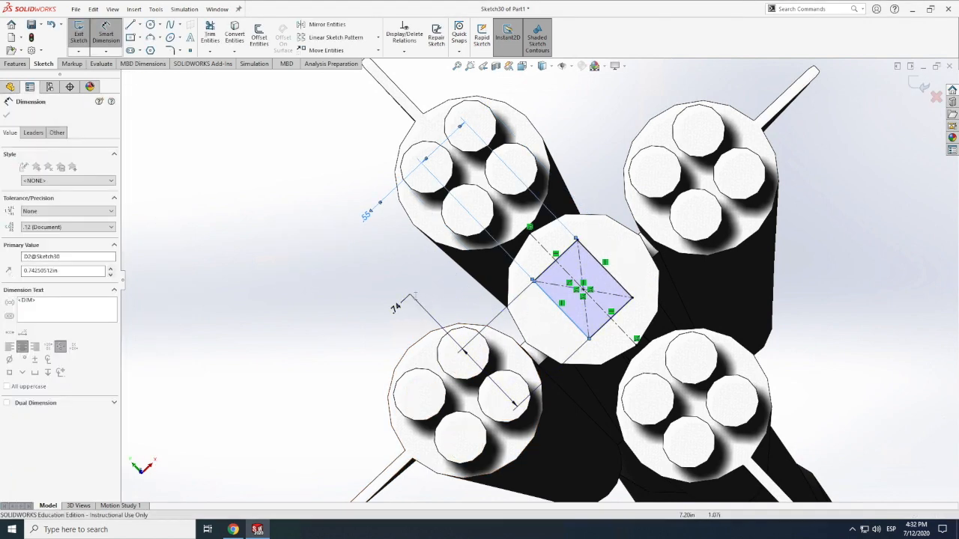
pyautogui.write('.55')
pyautogui.press('Return')
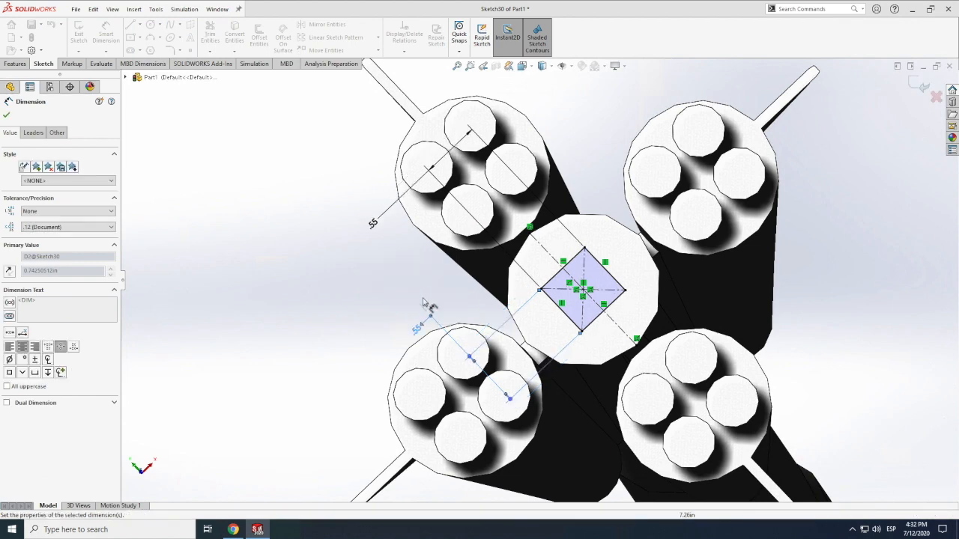
pyautogui.press('Escape')
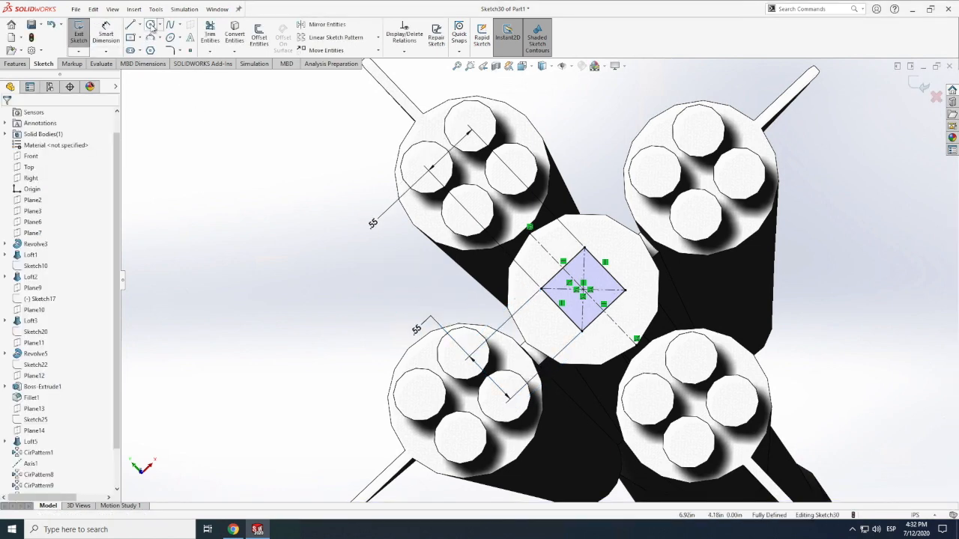
# Step: Draw a circle centered on the square's left corner, set its diameter to 0.35 in and finish the sketch
pyautogui.click(151, 26)
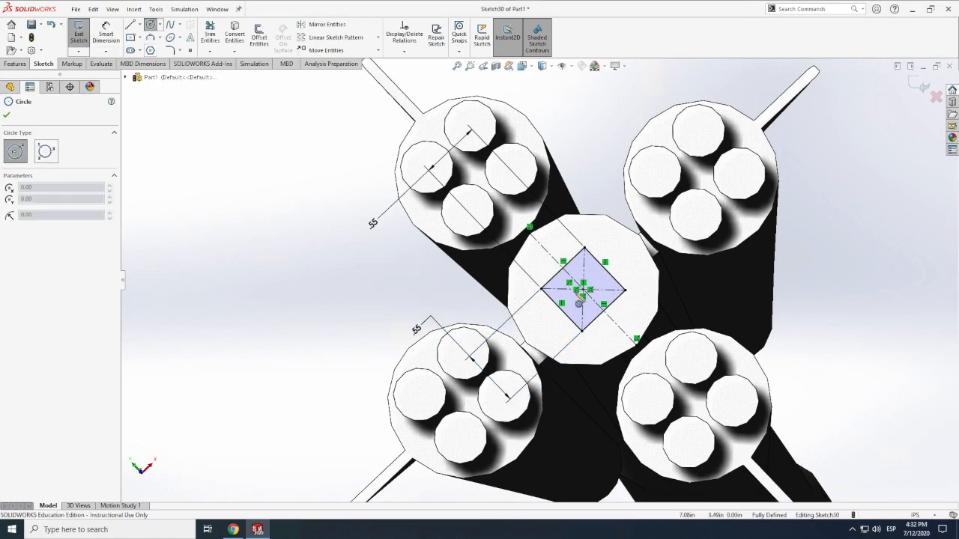
pyautogui.click(542, 290)
pyautogui.click(554, 290)
pyautogui.click(105, 34)
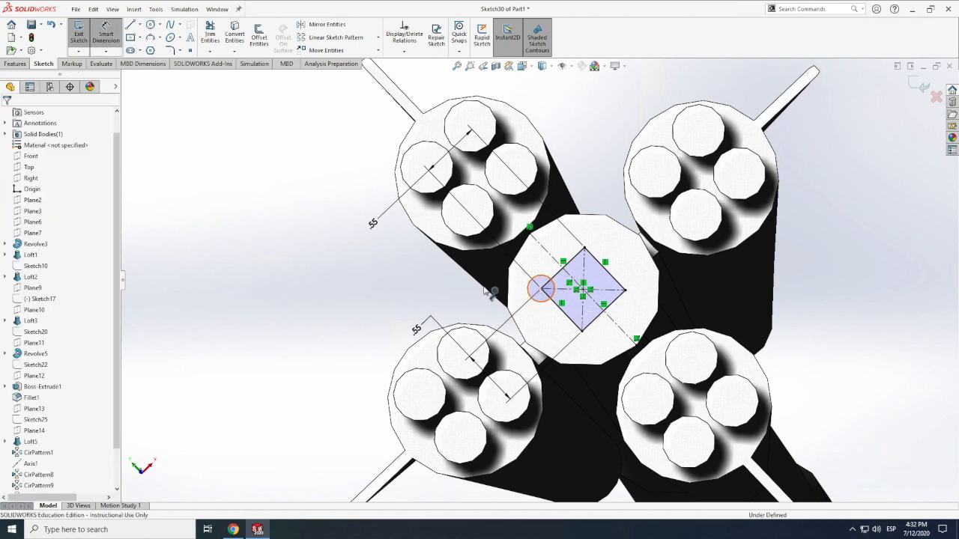
pyautogui.click(539, 296)
pyautogui.click(407, 294)
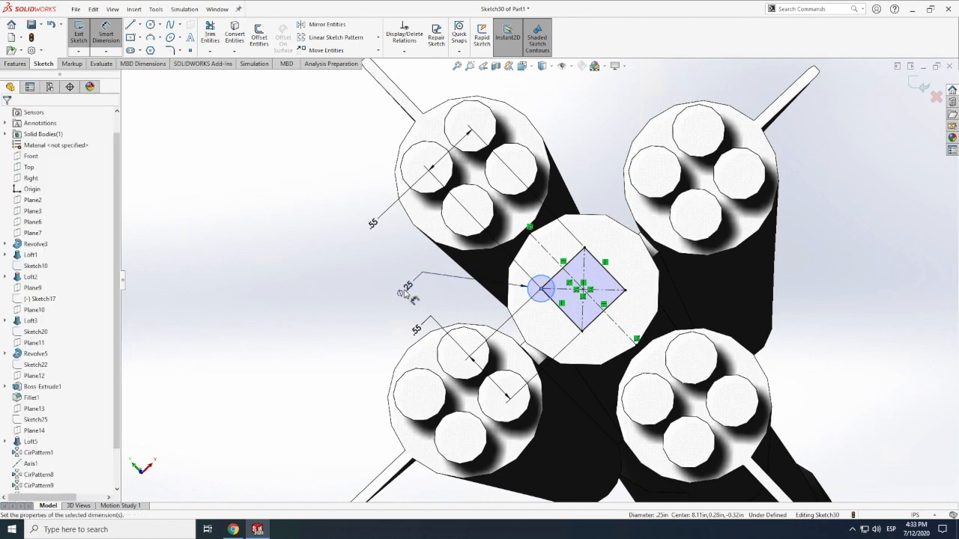
pyautogui.write('.35')
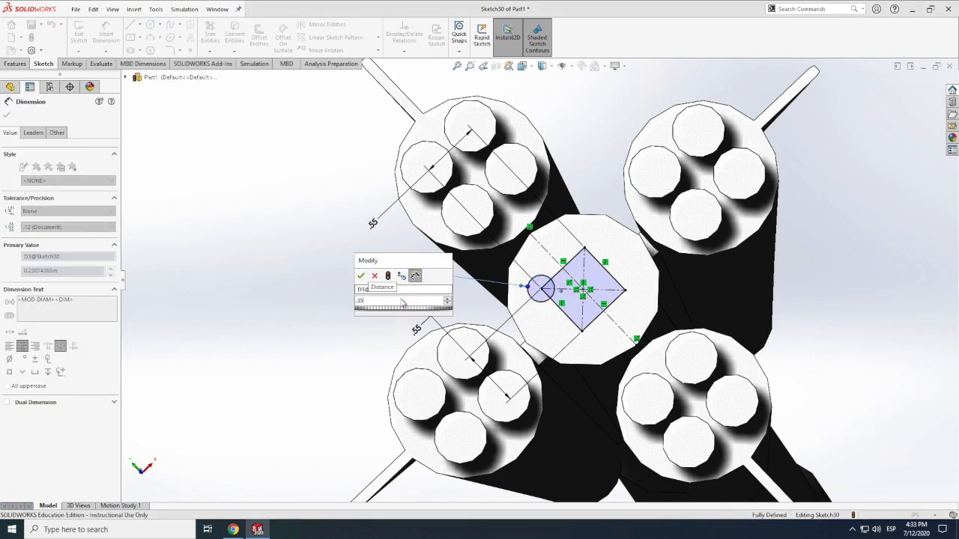
pyautogui.press('Return')
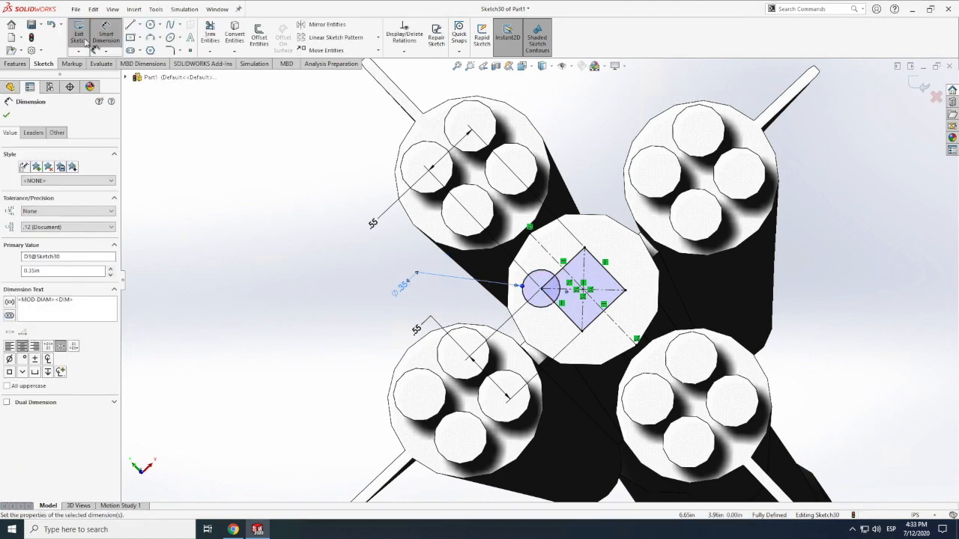
pyautogui.click(79, 39)
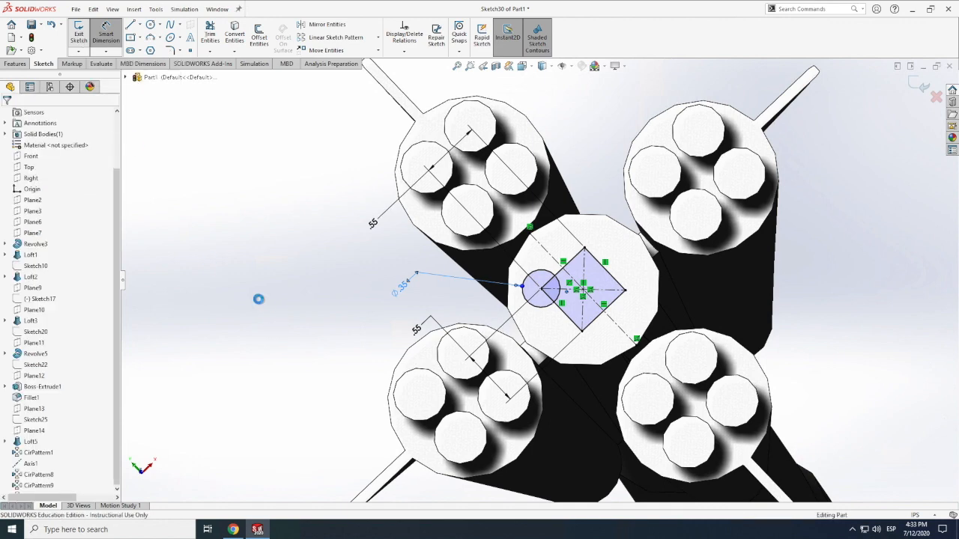
pyautogui.scroll(1, 568, 265)
pyautogui.click(566, 265)
pyautogui.scroll(-1, 567, 265)
pyautogui.scroll(-5, 567, 266)
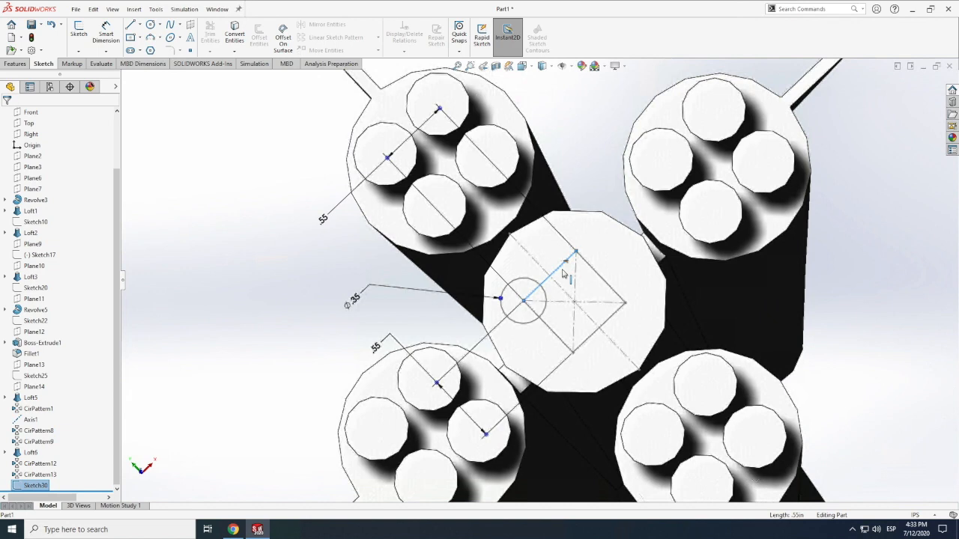
pyautogui.press('Escape')
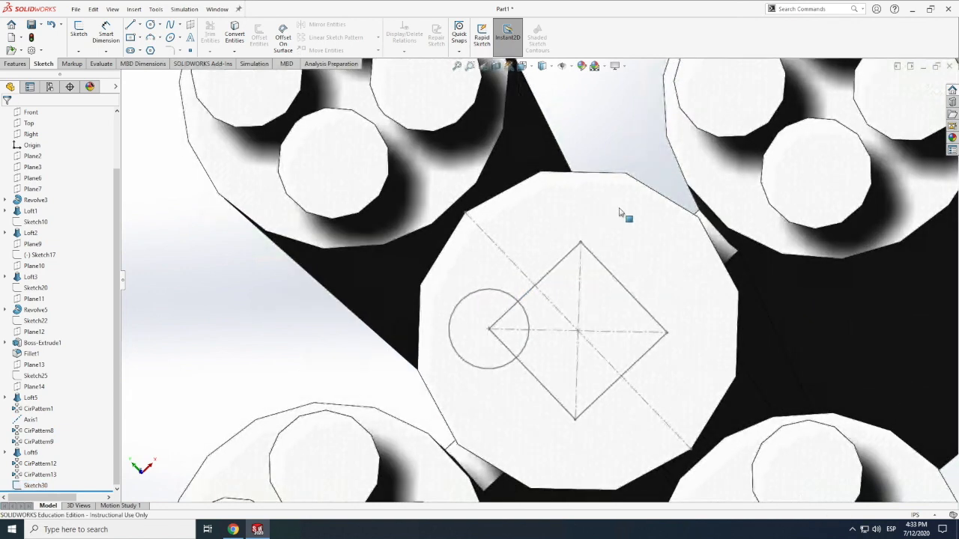
pyautogui.doubleClick(552, 276)
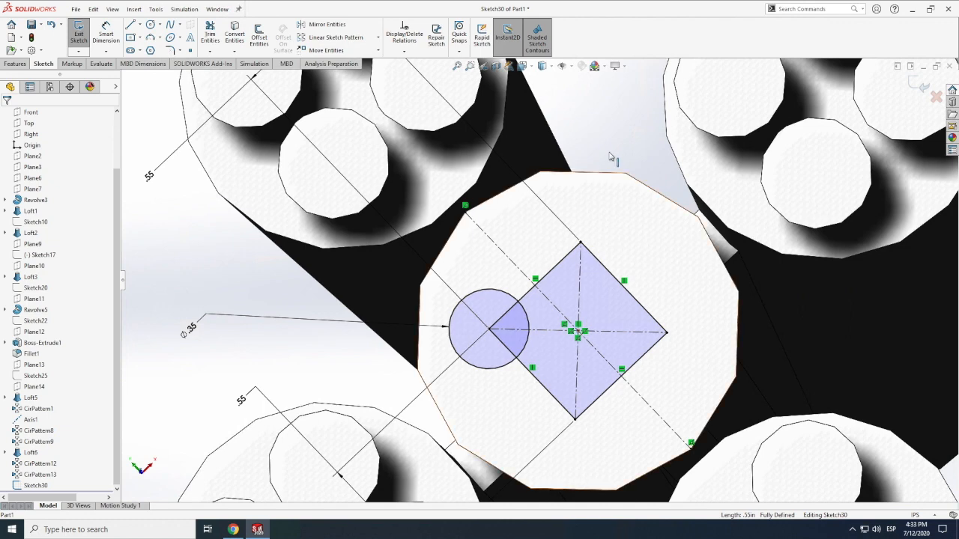
pyautogui.click(79, 34)
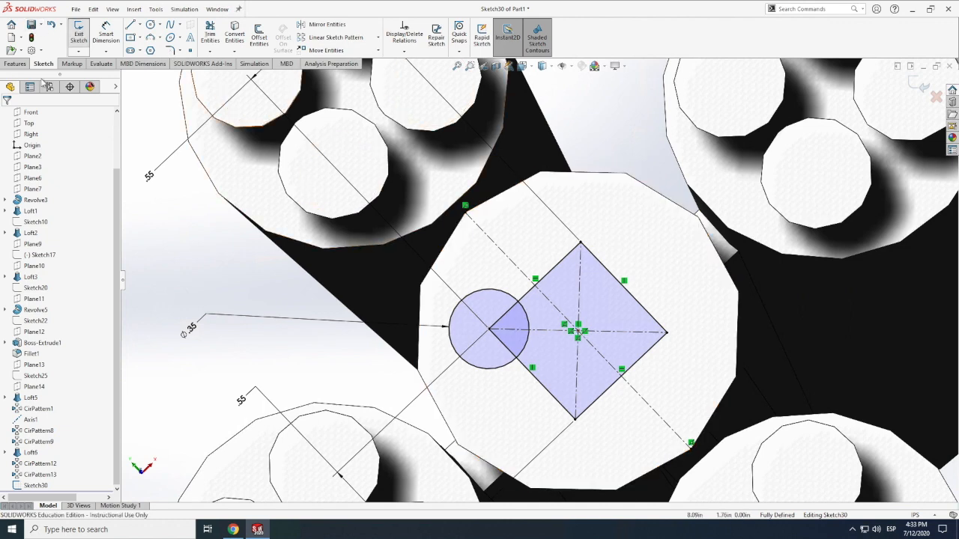
# Step: Create a reference plane through the square's center point, perpendicular to the diagonal construction line on the core's rear face
pyautogui.click(15, 64)
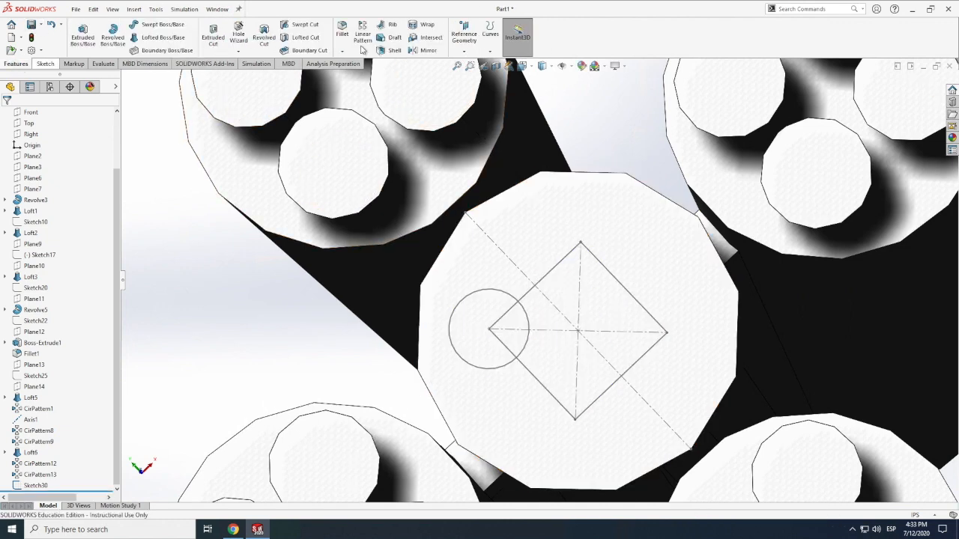
pyautogui.click(470, 39)
pyautogui.click(474, 64)
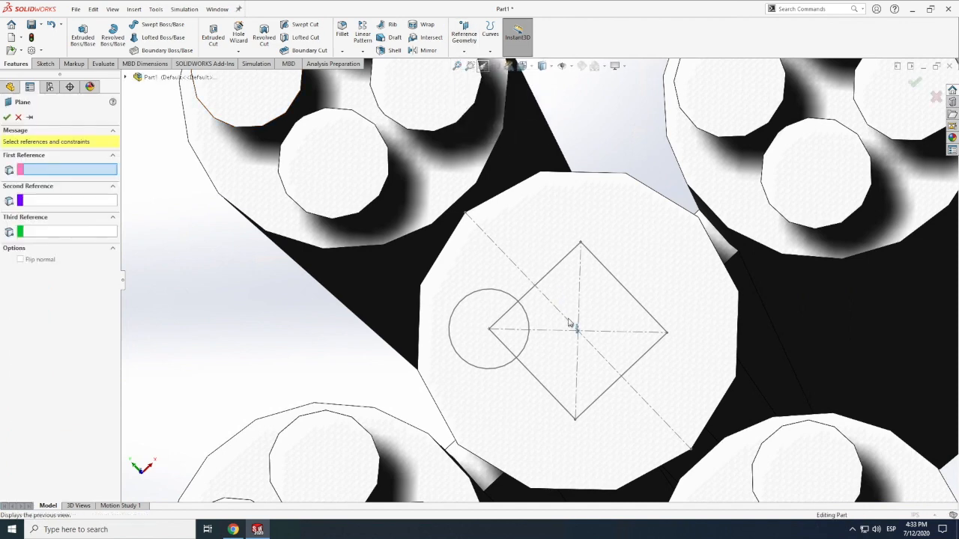
pyautogui.click(561, 321)
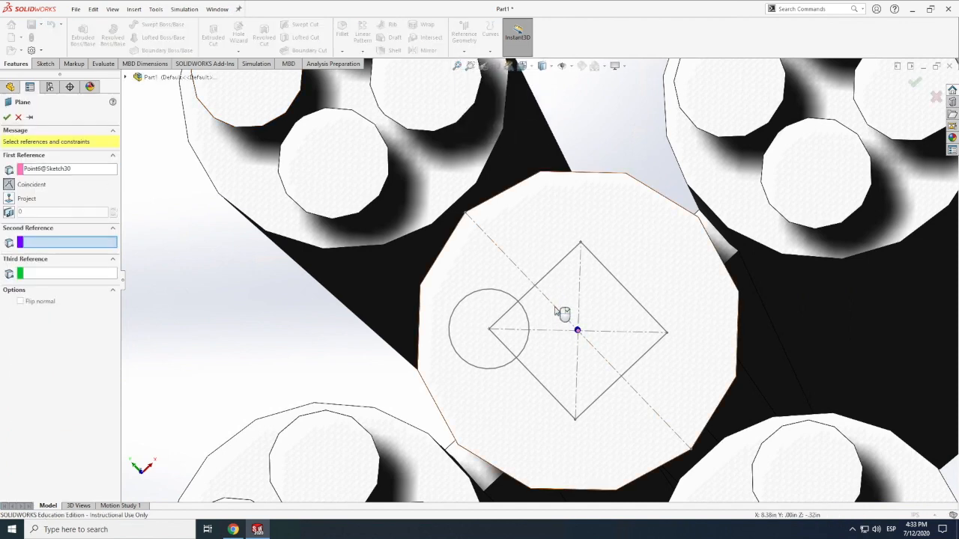
pyautogui.click(559, 311)
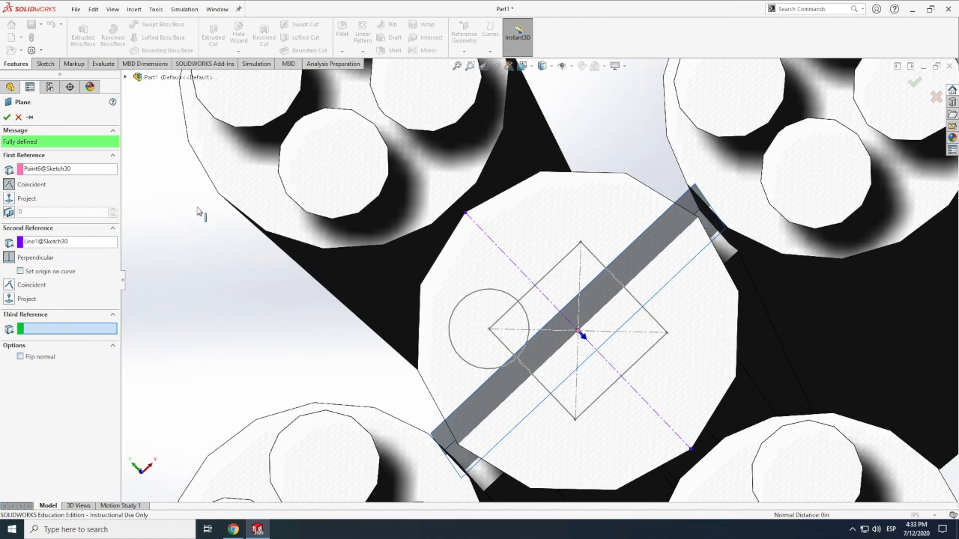
pyautogui.click(7, 118)
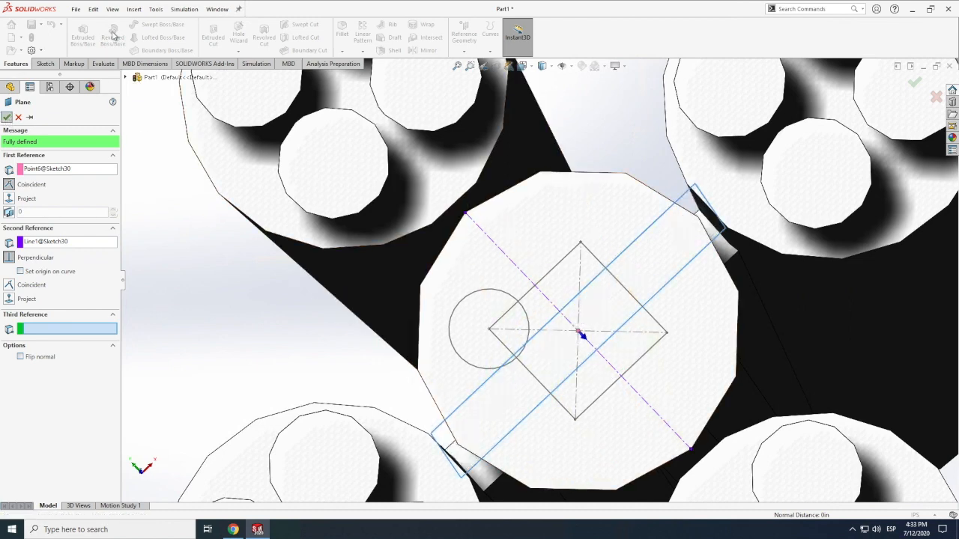
# Step: Start a sketch on the new reference plane through the core's center
pyautogui.click(45, 63)
pyautogui.click(79, 34)
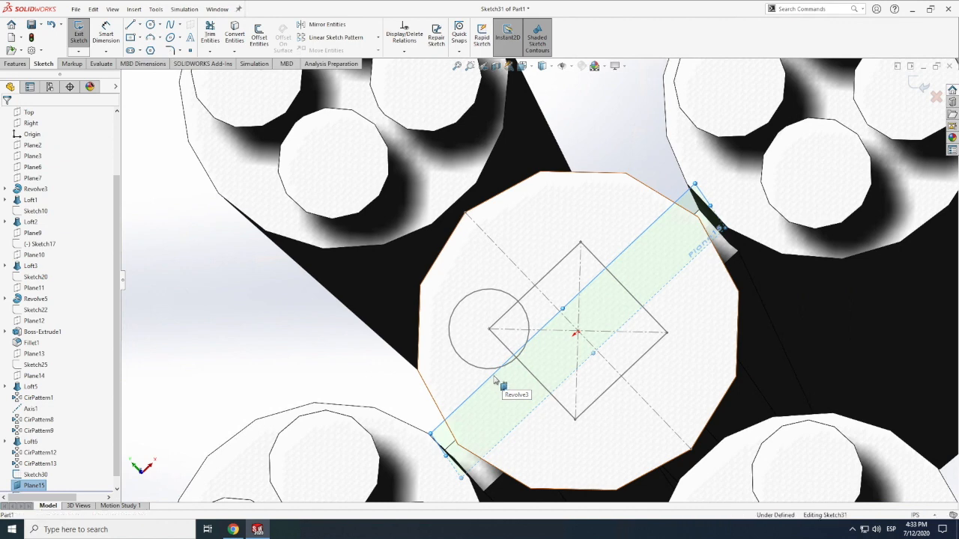
pyautogui.click(495, 382)
pyautogui.scroll(3, 506, 393)
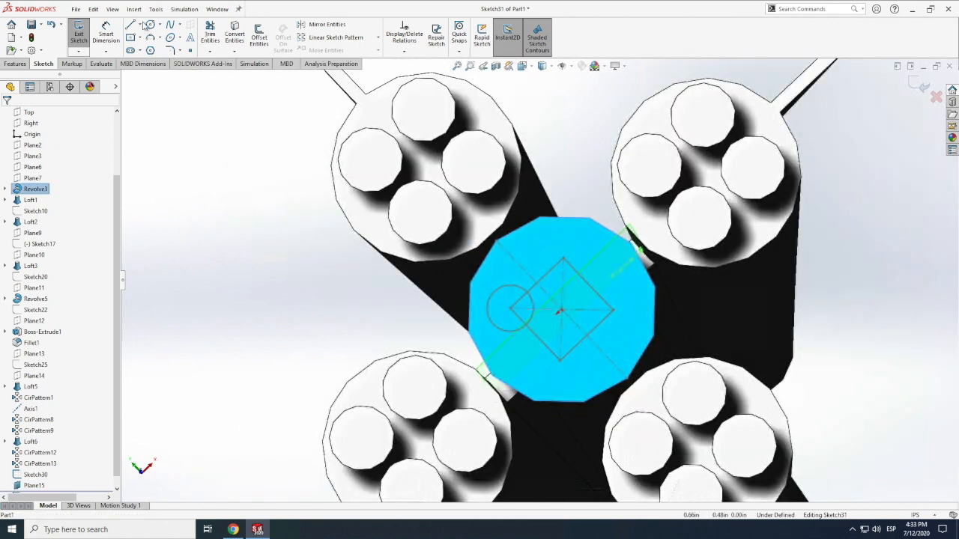
pyautogui.scroll(-1, 167, 126)
pyautogui.click(140, 26)
pyautogui.click(156, 52)
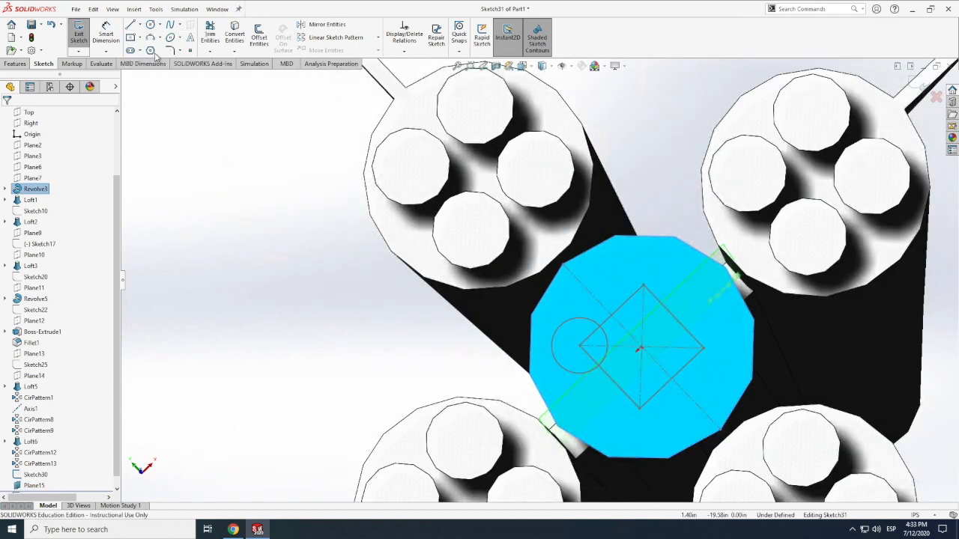
pyautogui.click(139, 26)
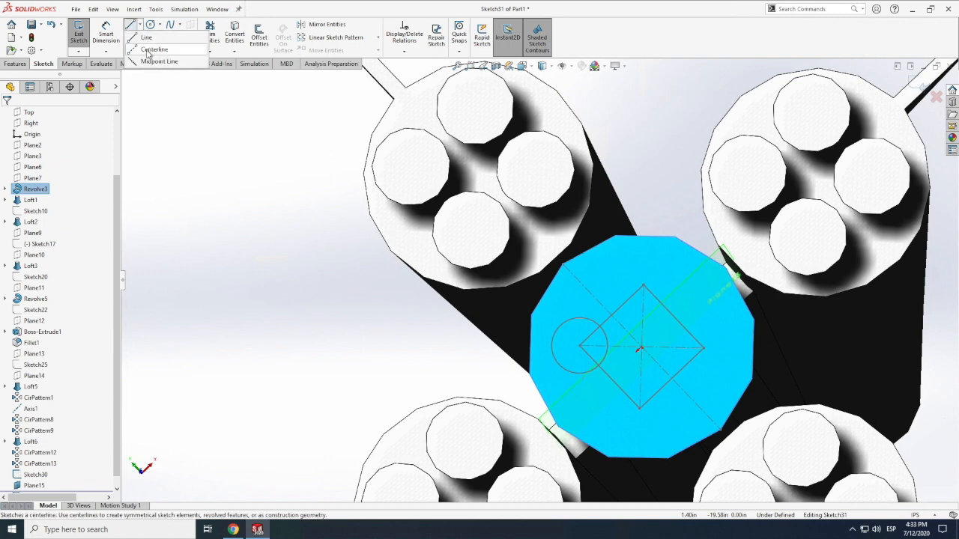
pyautogui.click(159, 44)
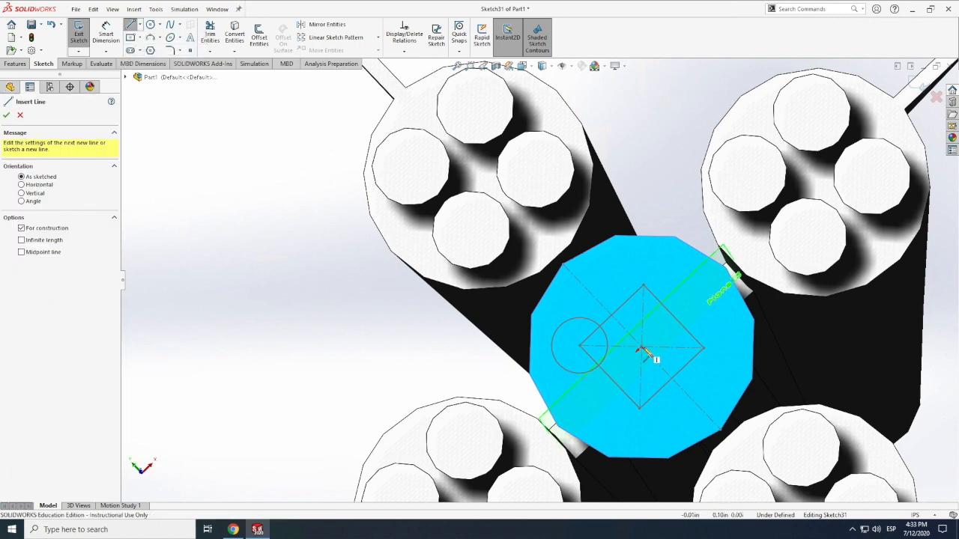
pyautogui.click(642, 348)
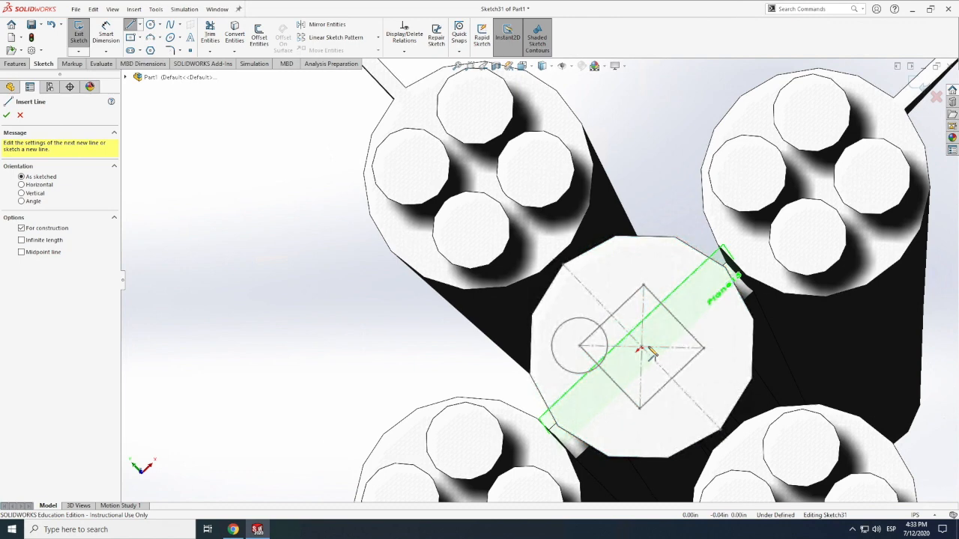
pyautogui.press('Escape')
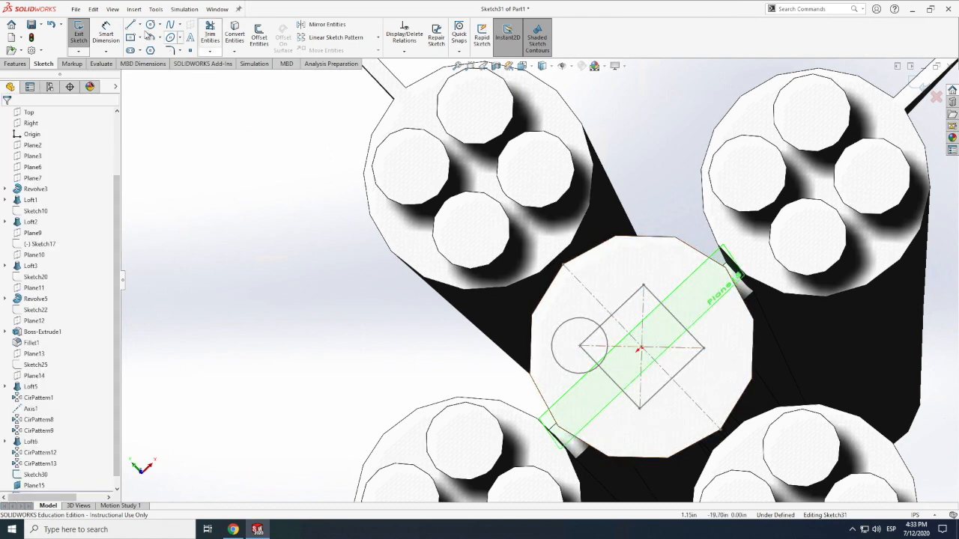
# Step: Draw a vertical centerline about 2.37 in long, starting at the center of the core's rear face
pyautogui.click(140, 26)
pyautogui.click(159, 45)
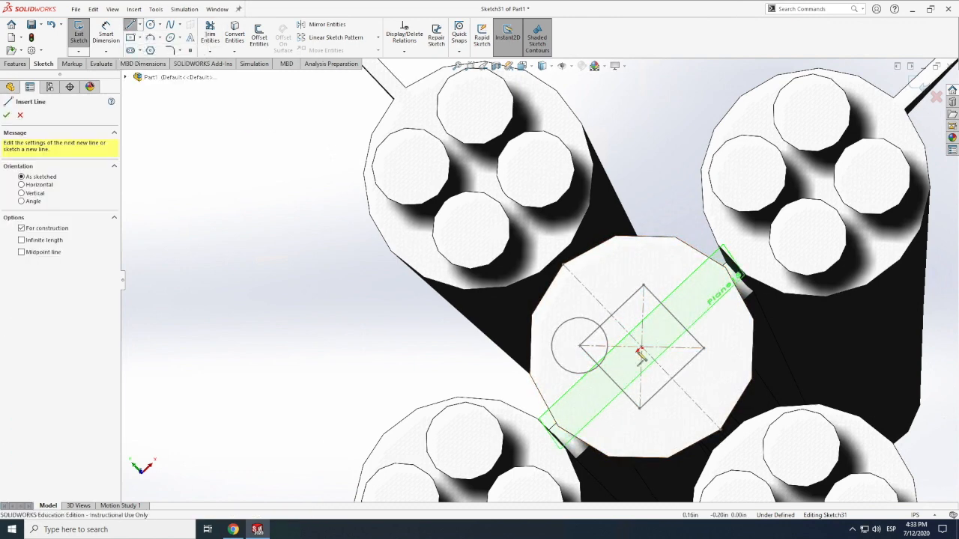
pyautogui.click(641, 348)
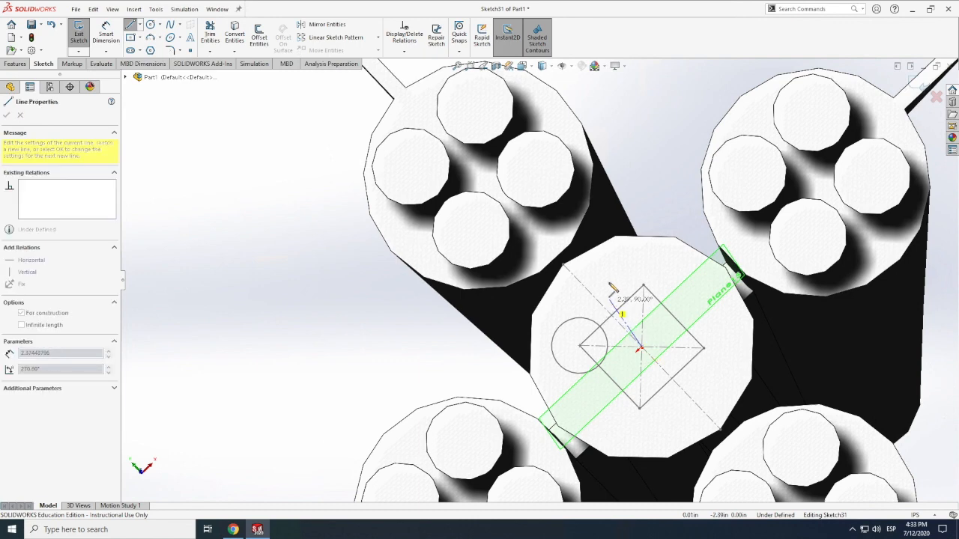
pyautogui.click(610, 300)
pyautogui.press('Escape')
# Step: Dimension the vertical centerline at the core's center to 0.4 in and finish the sketch
pyautogui.click(109, 32)
pyautogui.click(627, 323)
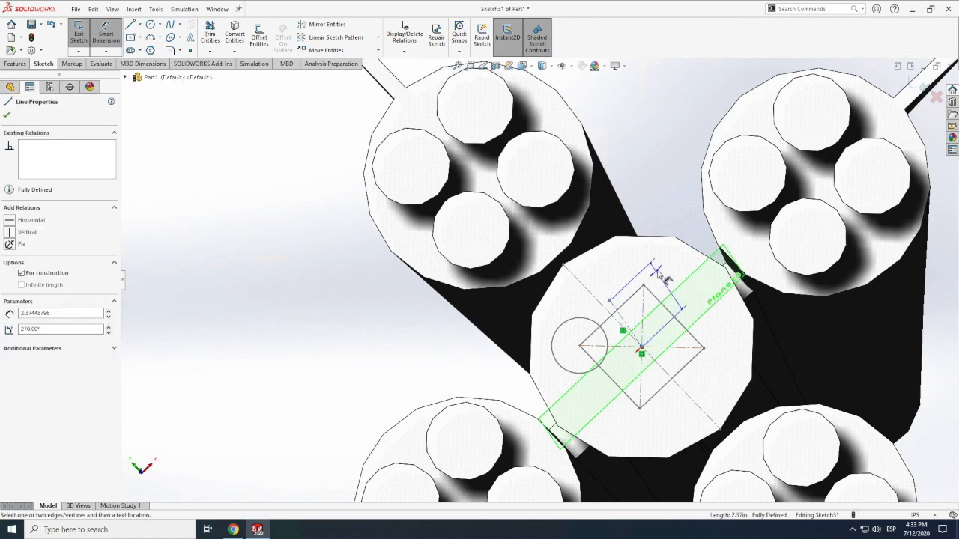
pyautogui.click(659, 274)
pyautogui.write('0.4')
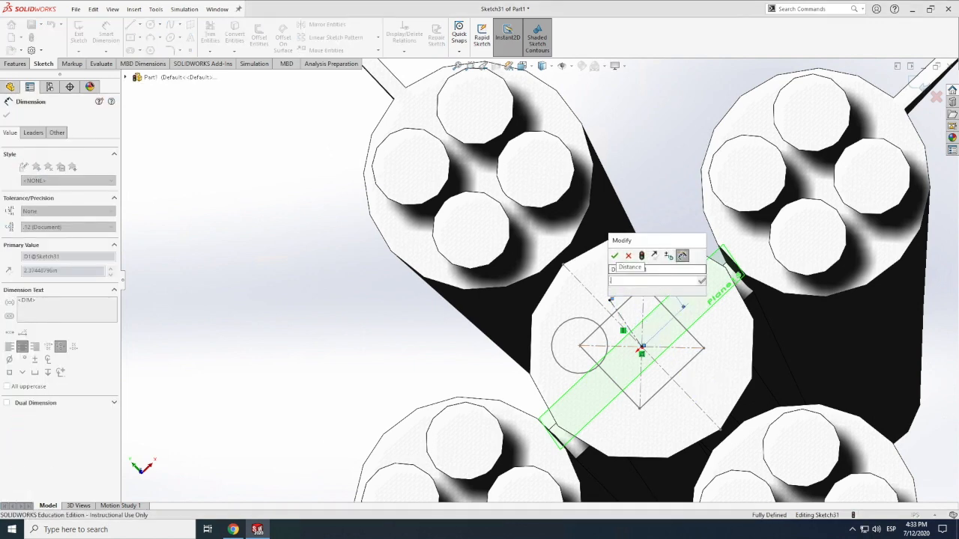
pyautogui.press('Return')
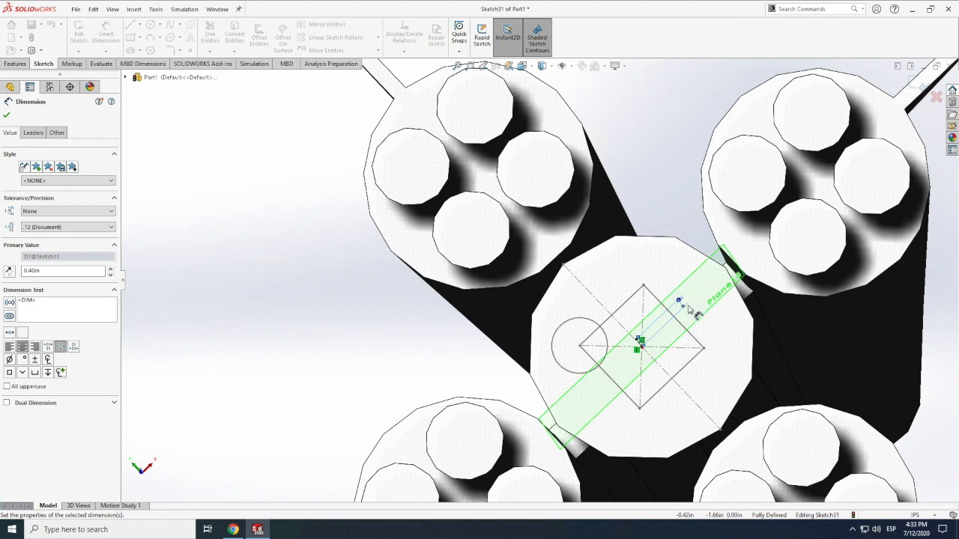
pyautogui.scroll(-2, 697, 334)
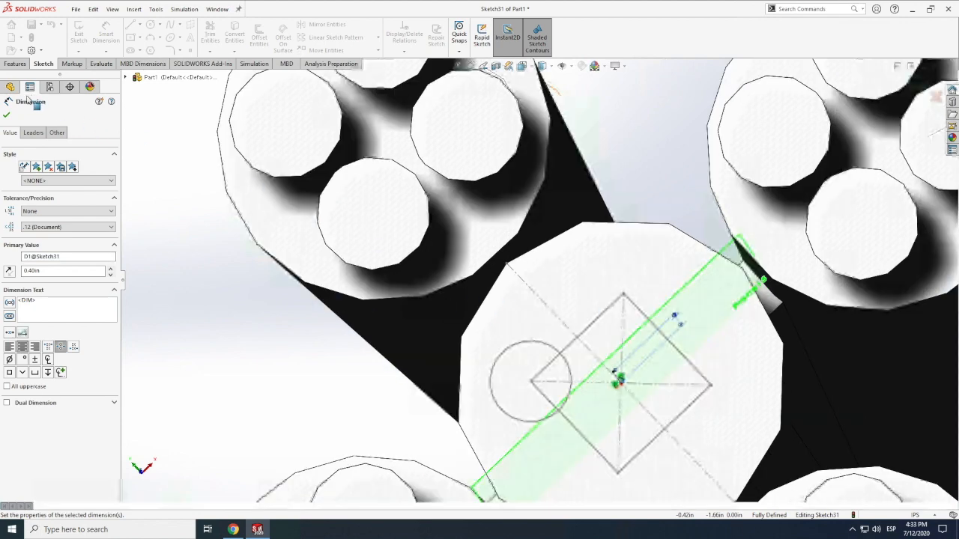
pyautogui.click(6, 115)
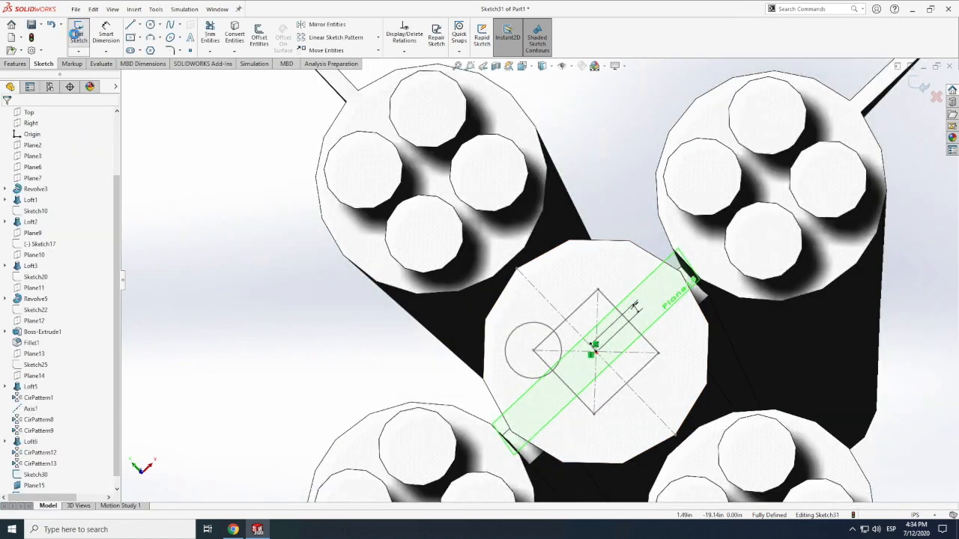
pyautogui.click(78, 37)
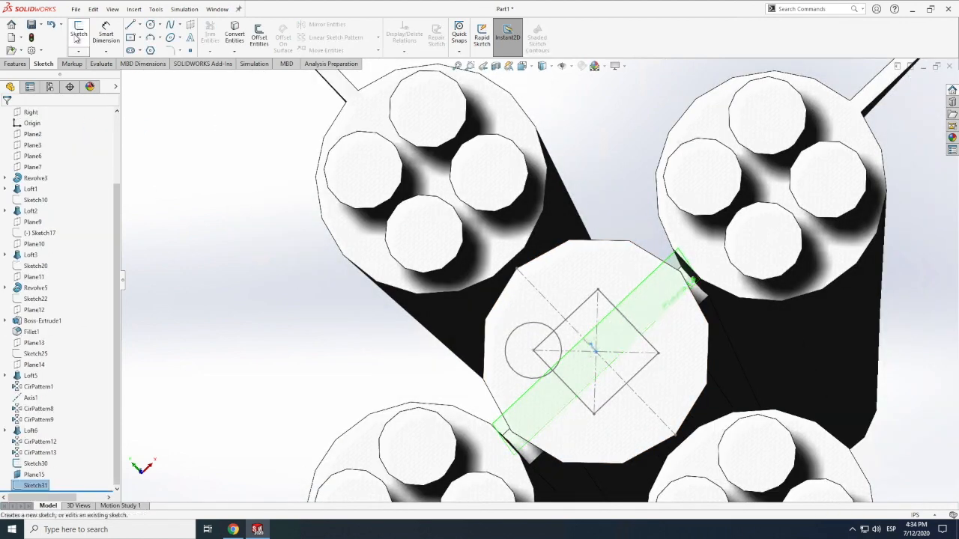
pyautogui.click(204, 353)
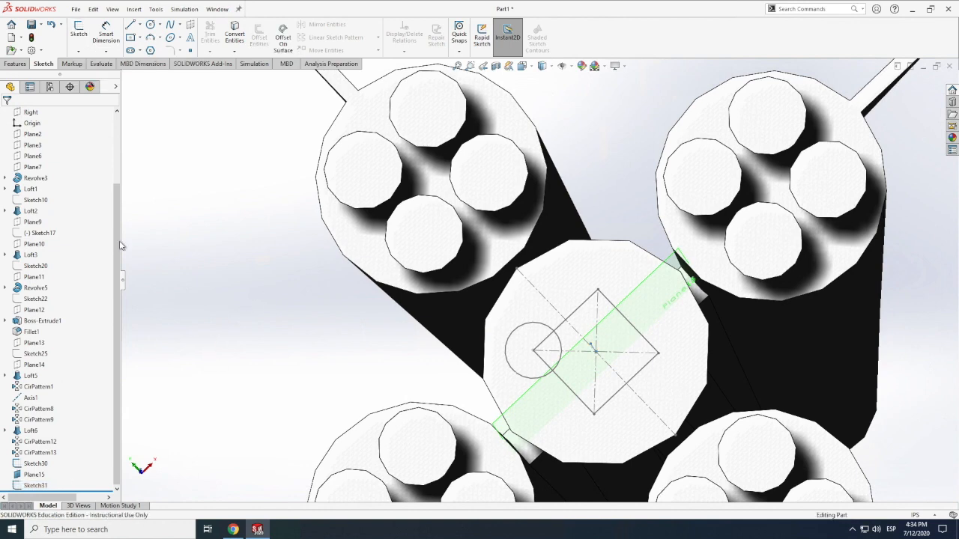
# Step: Create a reference plane through the free endpoint of the 0.4 in centerline, perpendicular to that centerline
pyautogui.click(15, 64)
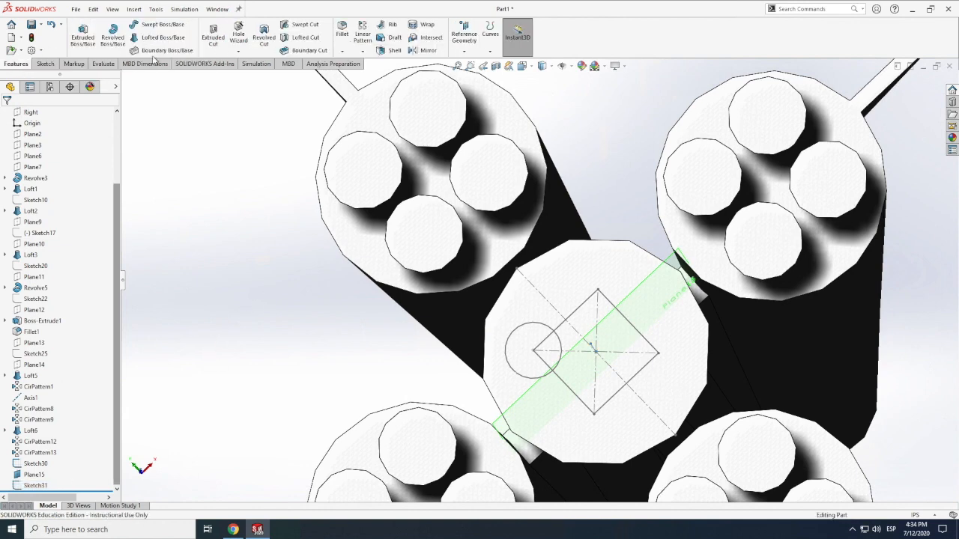
pyautogui.click(466, 34)
pyautogui.click(475, 64)
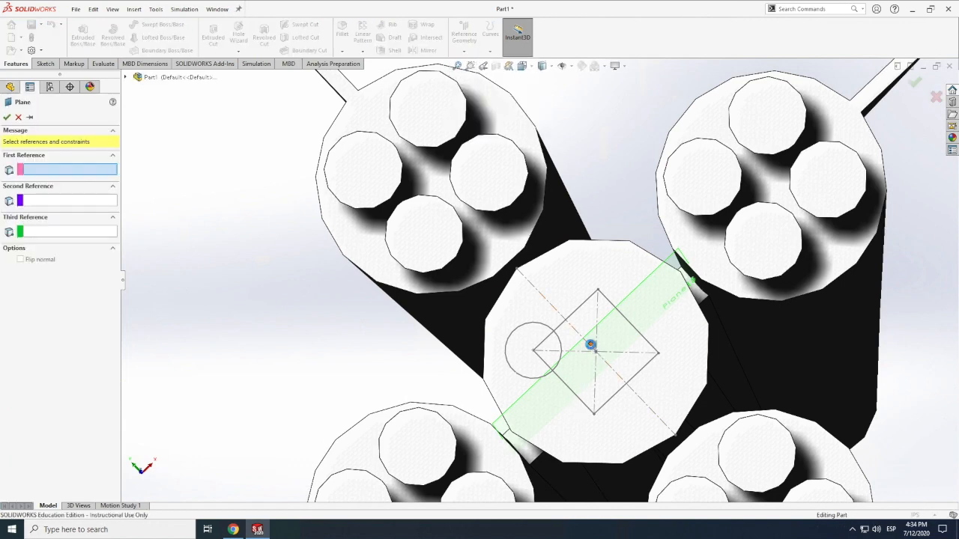
pyautogui.click(590, 345)
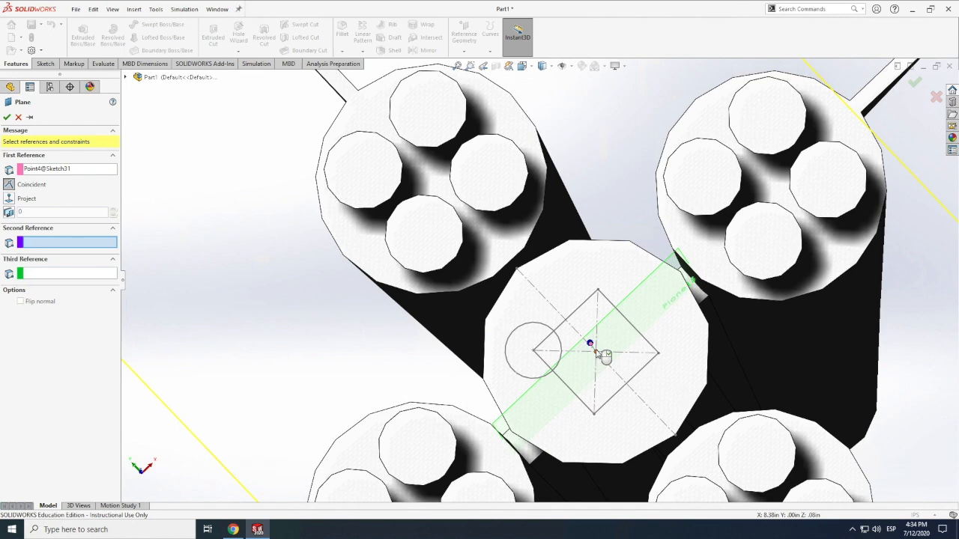
pyautogui.scroll(-2, 607, 360)
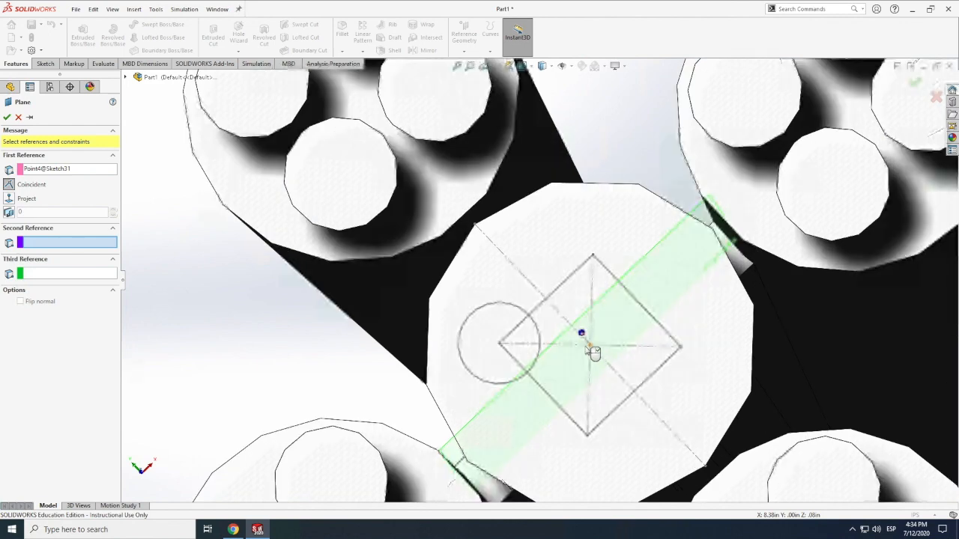
pyautogui.scroll(-5, 597, 347)
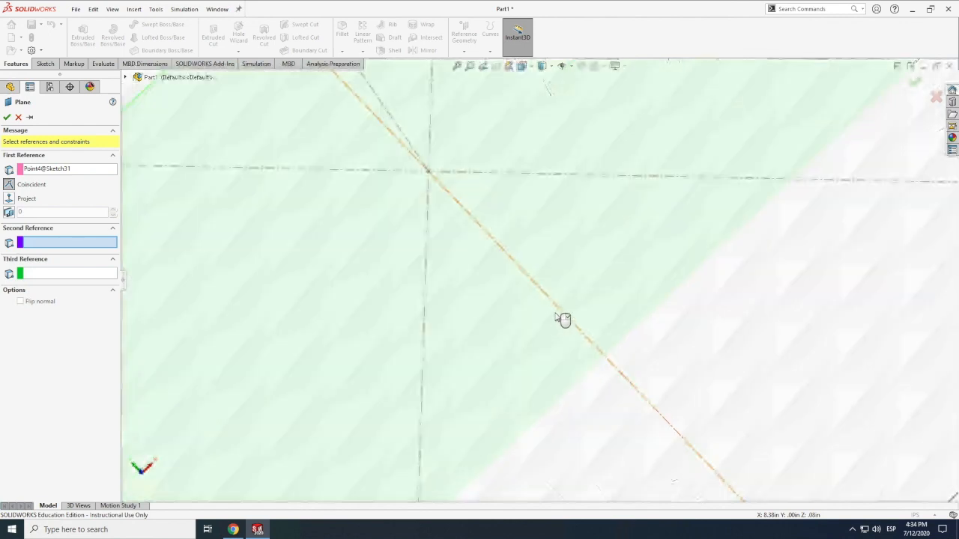
pyautogui.click(412, 148)
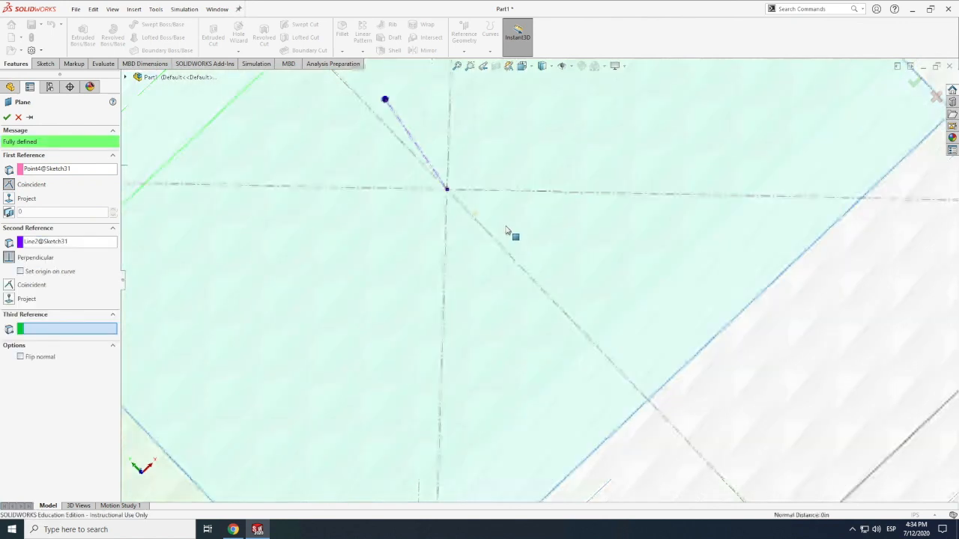
pyautogui.scroll(3, 507, 231)
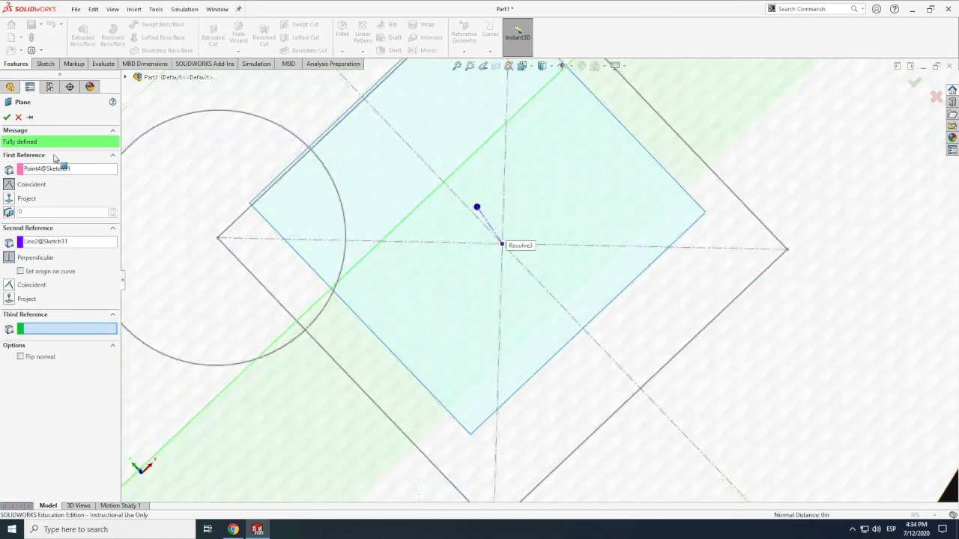
pyautogui.click(7, 119)
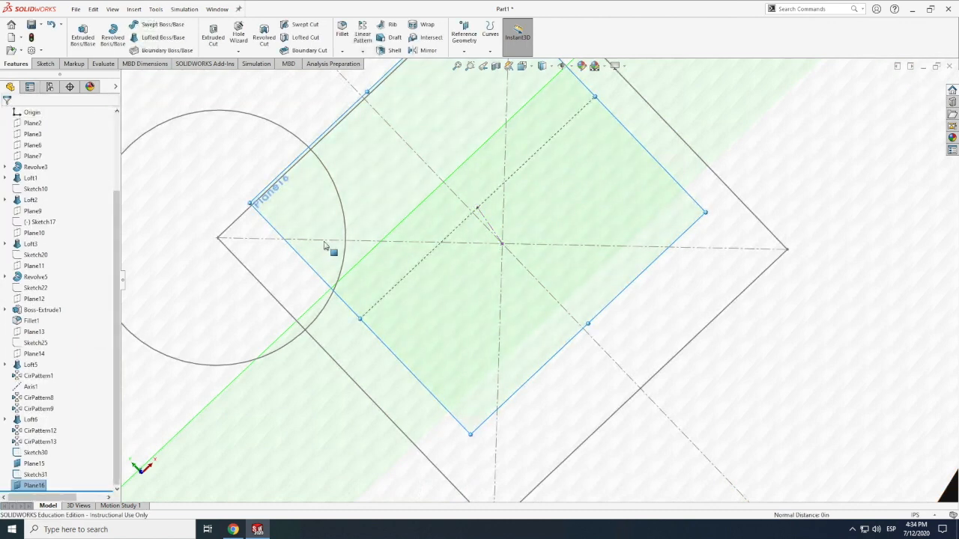
# Step: Hide Plane15 and the centerline sketch Sketch31
pyautogui.scroll(2, 144, 445)
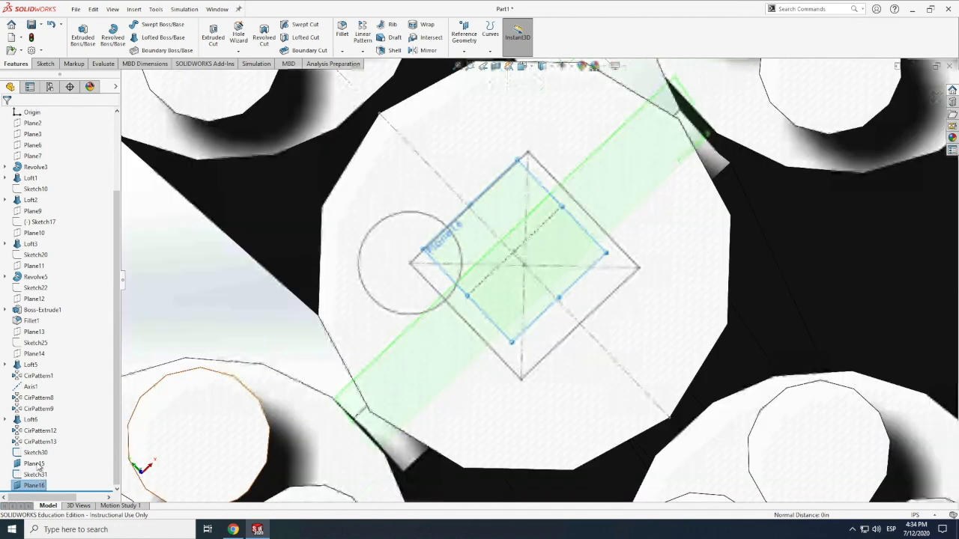
pyautogui.click(36, 473)
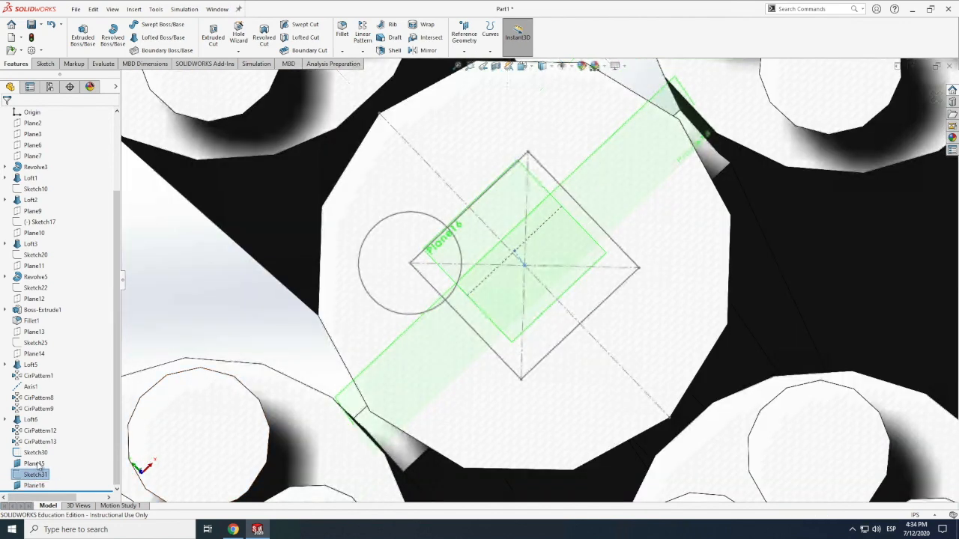
pyautogui.rightClick(25, 465)
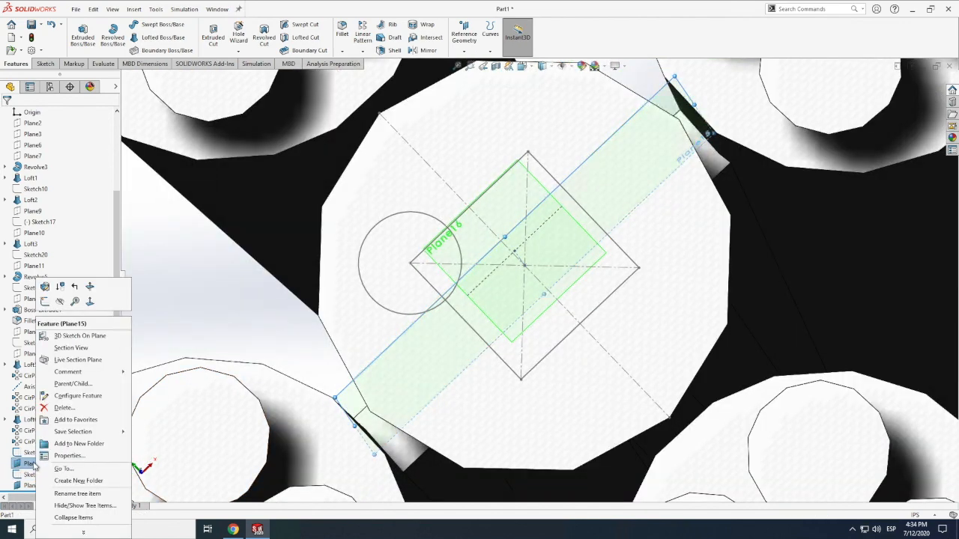
pyautogui.click(60, 301)
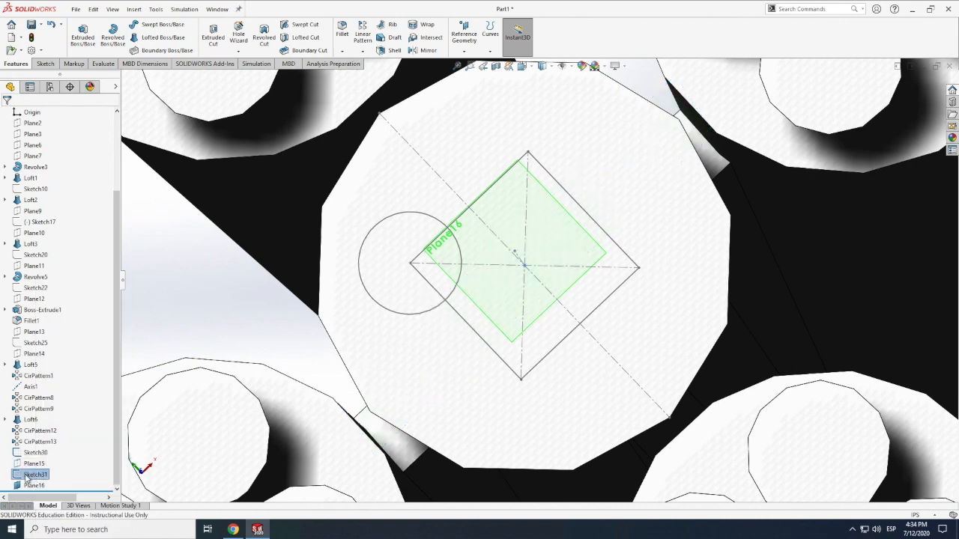
pyautogui.rightClick(26, 476)
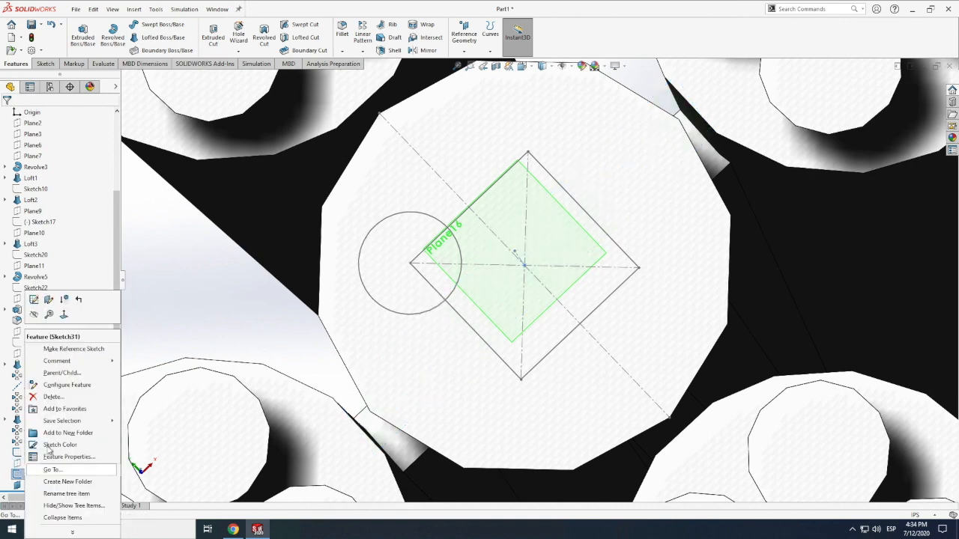
pyautogui.click(33, 320)
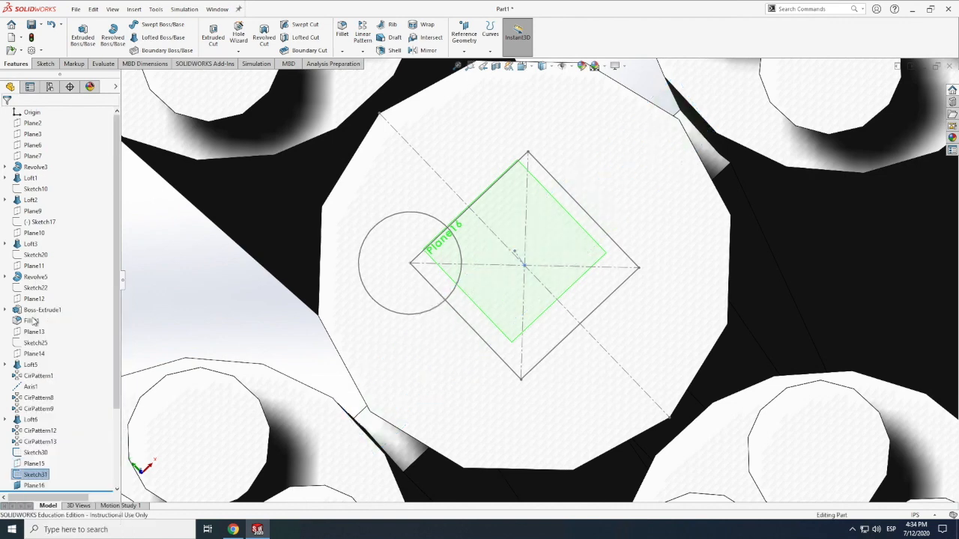
pyautogui.click(45, 64)
pyautogui.click(81, 31)
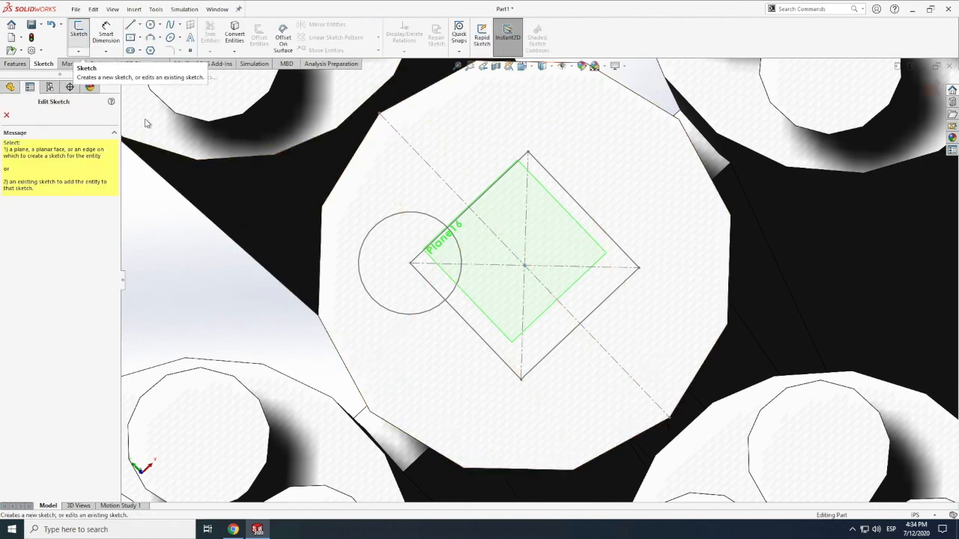
pyautogui.click(453, 270)
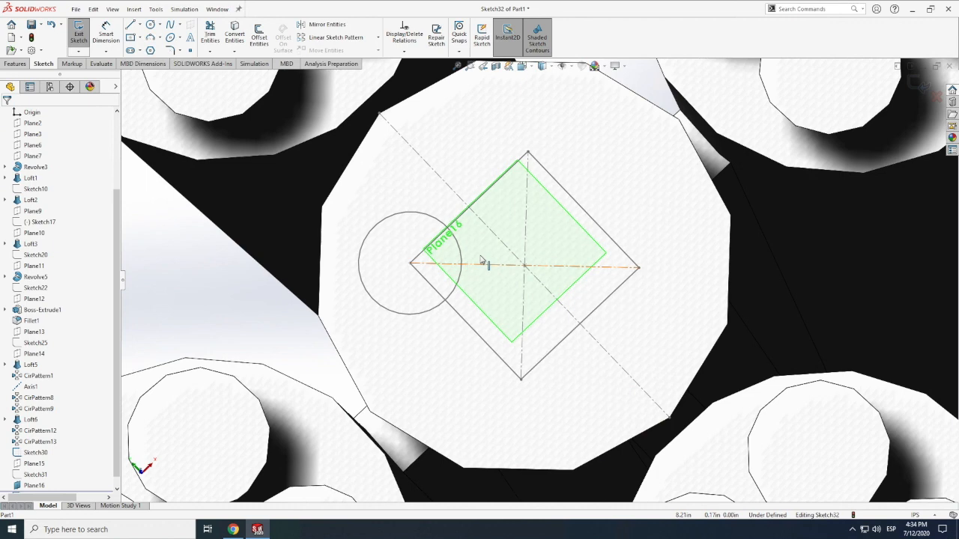
pyautogui.click(514, 199)
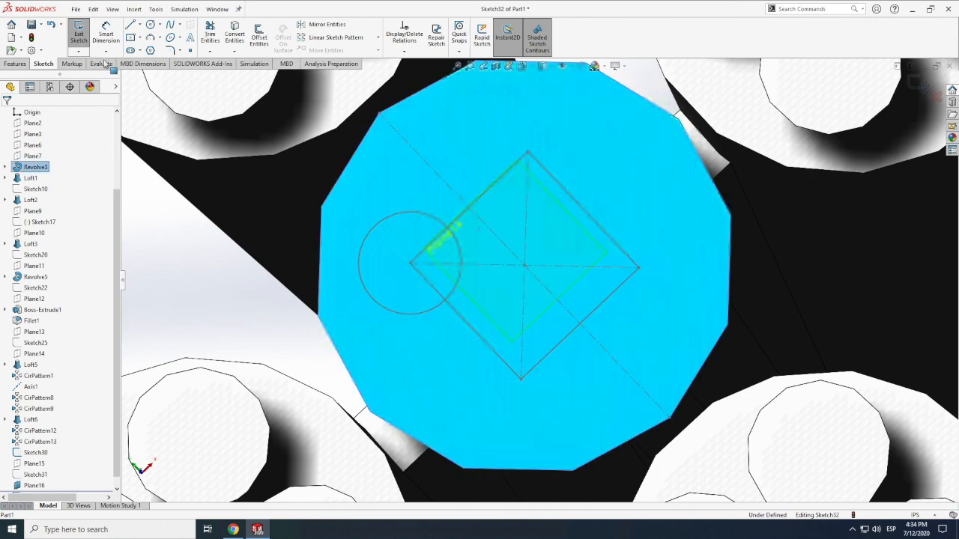
pyautogui.click(78, 37)
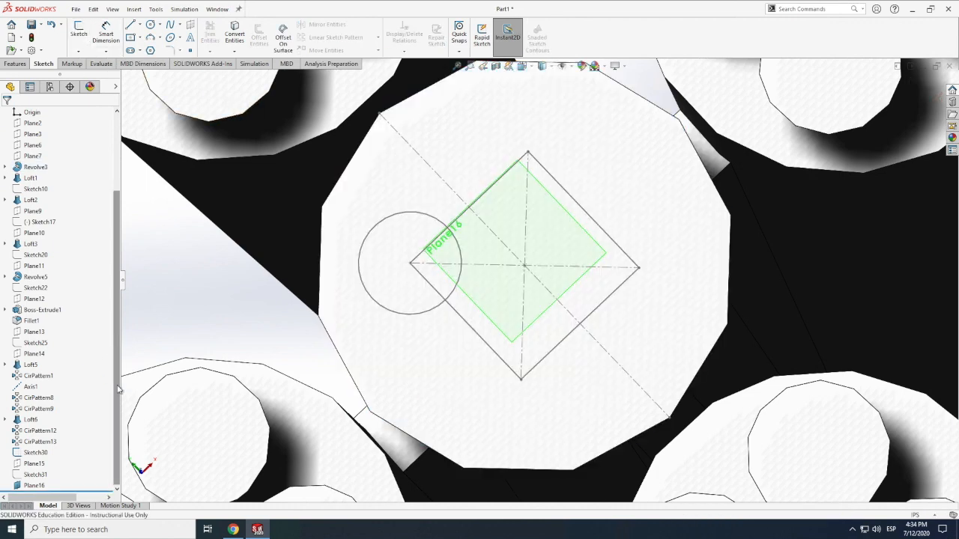
# Step: Try to start a center rectangle sketch on Plane16, then leave the sketch
pyautogui.click(36, 486)
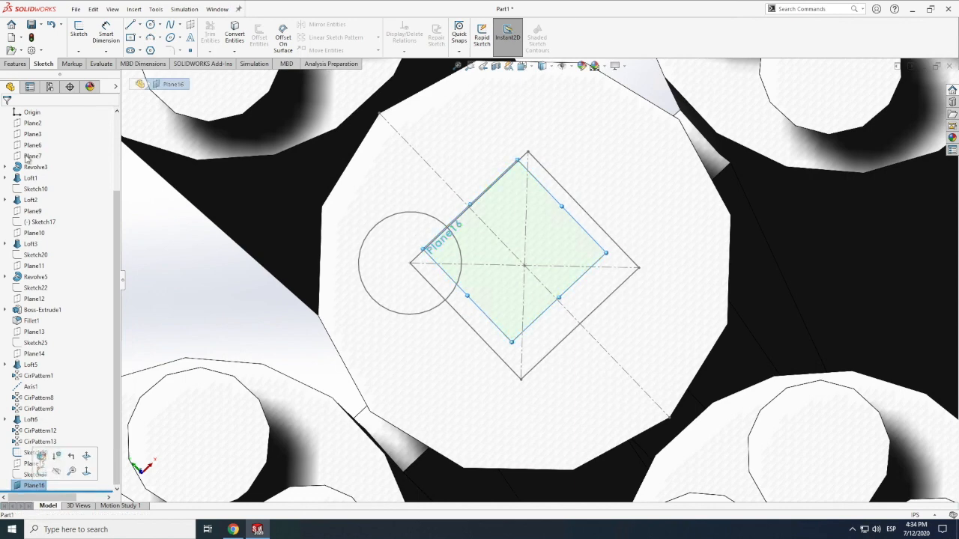
pyautogui.click(76, 33)
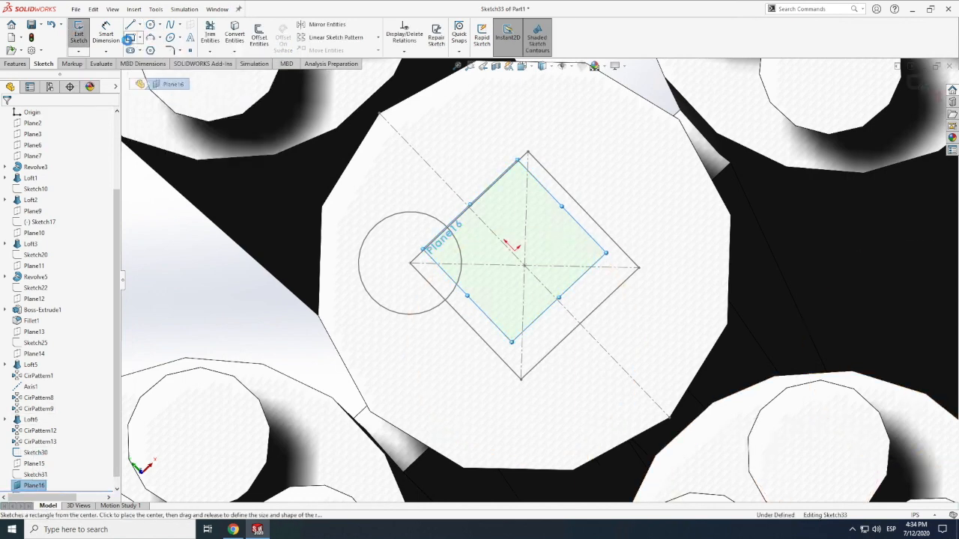
pyautogui.click(130, 38)
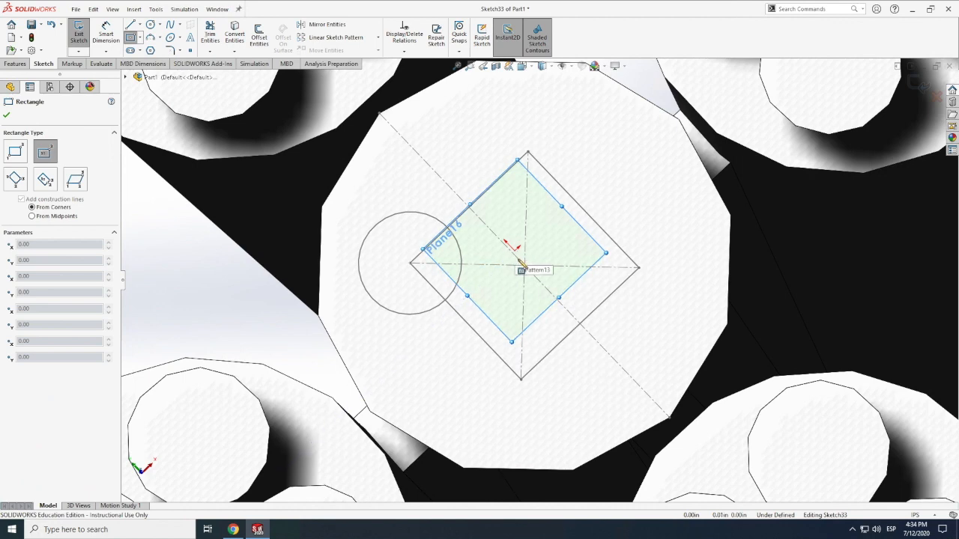
pyautogui.press('Escape')
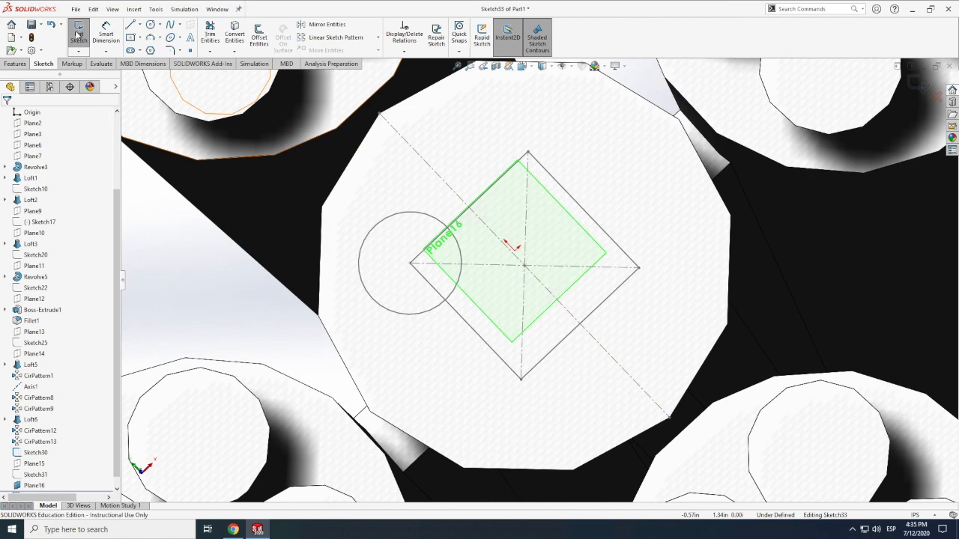
pyautogui.click(34, 486)
pyautogui.click(130, 37)
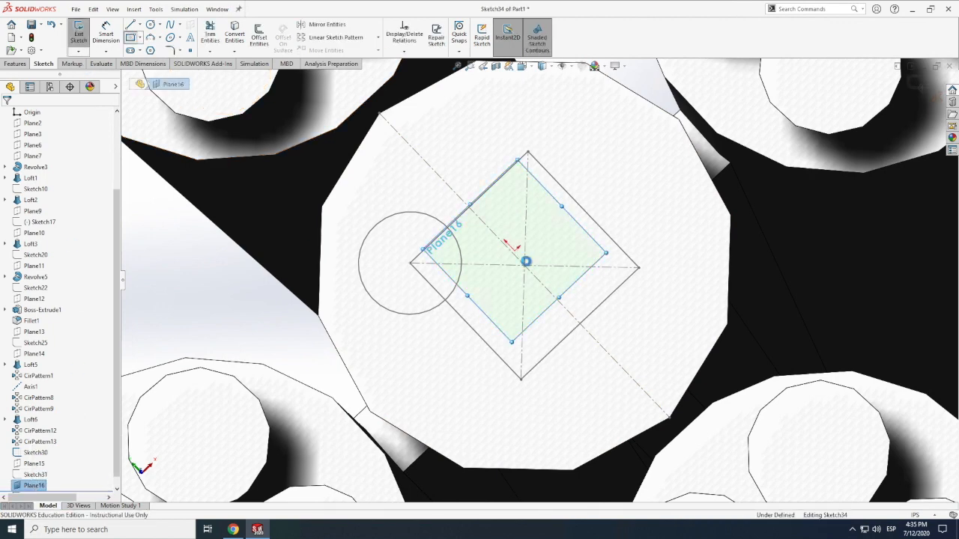
pyautogui.scroll(14, 574, 270)
pyautogui.scroll(-10, 540, 291)
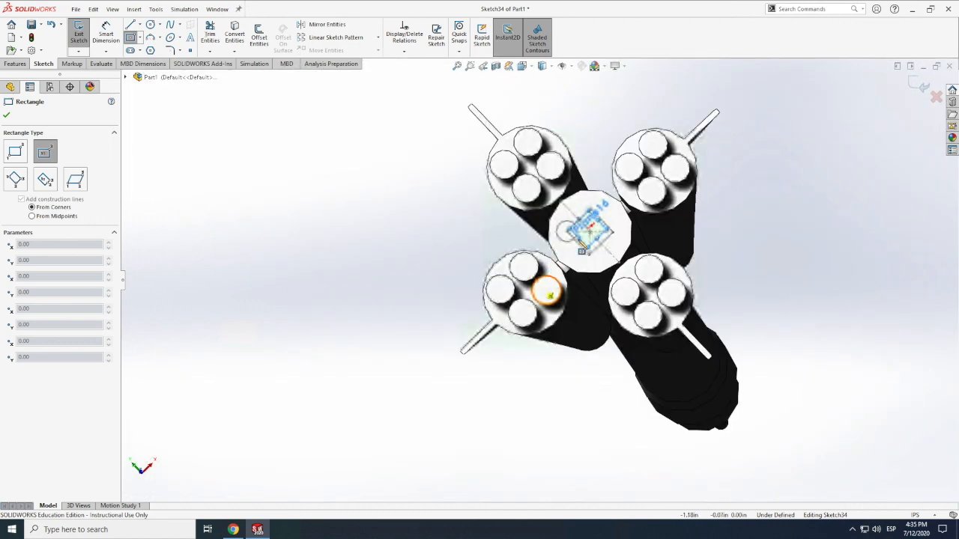
pyautogui.press('Escape')
pyautogui.click(566, 316)
pyautogui.press('Delete')
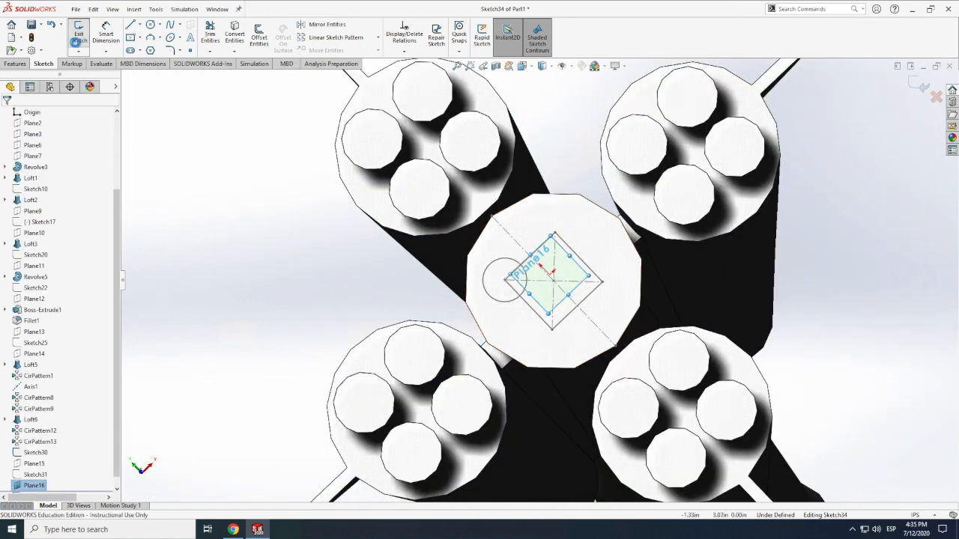
# Step: Delete the reference plane Plane16
pyautogui.click(543, 216)
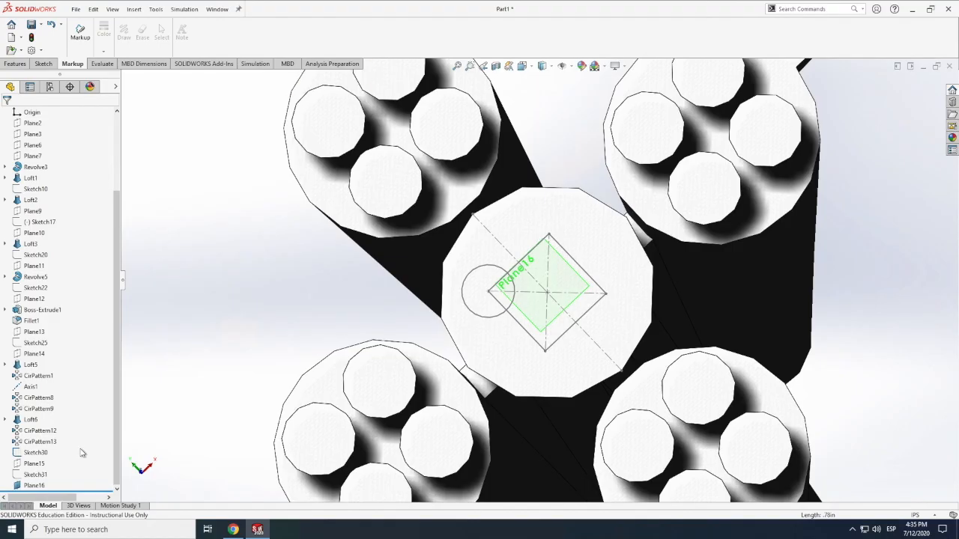
pyautogui.click(34, 485)
pyautogui.press('Delete')
pyautogui.click(542, 217)
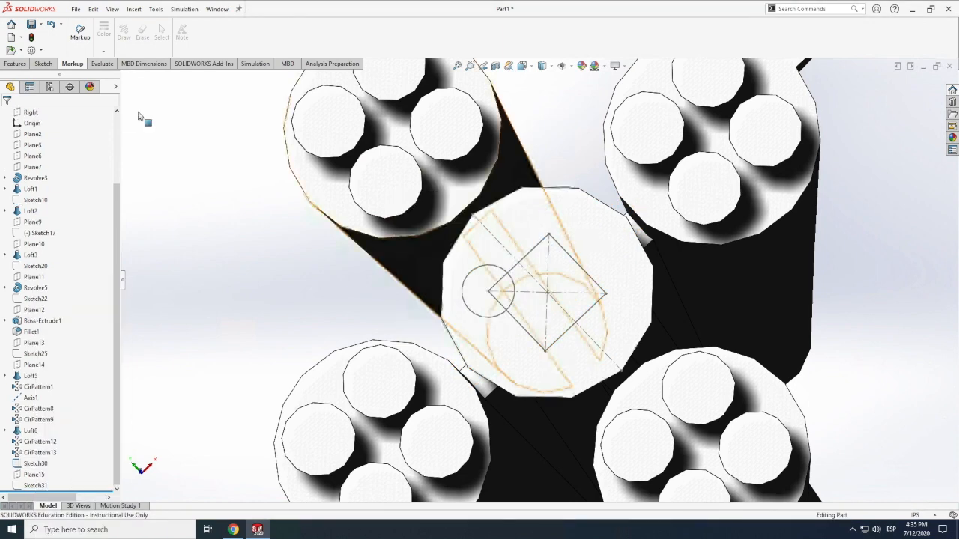
# Step: Start a sketch on a booster nozzle's end face and draw a short centerline across the gap to the neighbouring nozzle
pyautogui.click(43, 63)
pyautogui.click(79, 33)
pyautogui.click(376, 394)
pyautogui.click(139, 25)
pyautogui.click(151, 48)
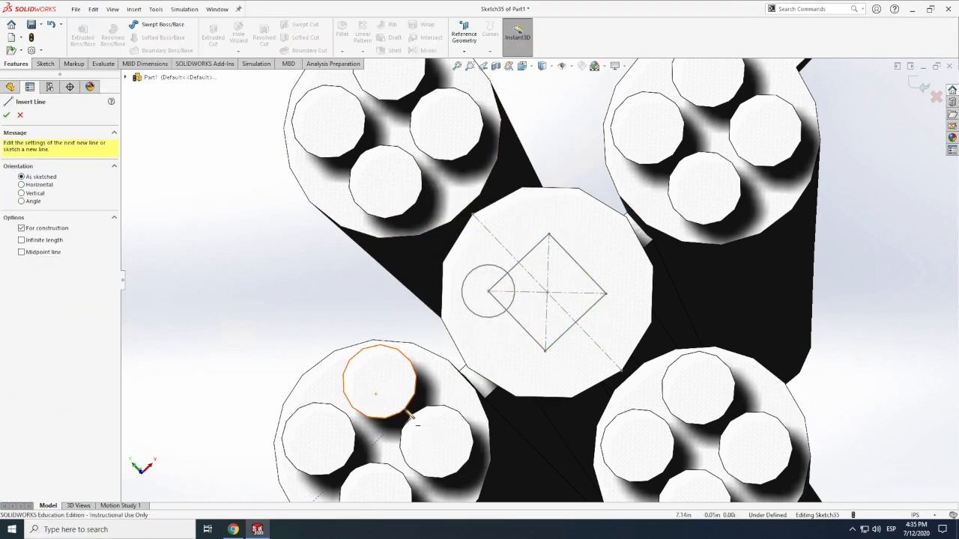
pyautogui.click(352, 408)
pyautogui.click(346, 414)
pyautogui.press('Escape')
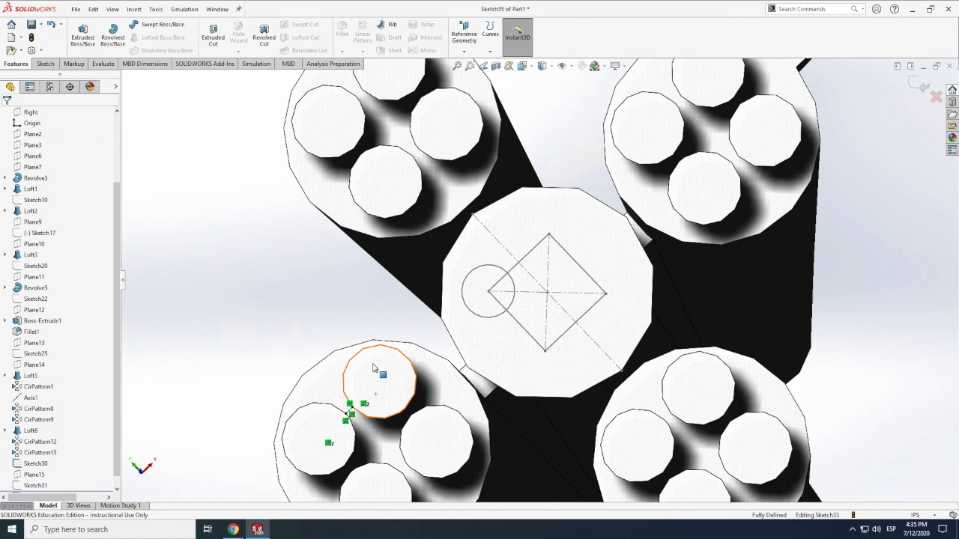
# Step: Draw a second short centerline across the gap between the opposite pair of nozzles on the same booster
pyautogui.click(44, 63)
pyautogui.click(139, 25)
pyautogui.click(154, 49)
pyautogui.click(403, 474)
pyautogui.click(410, 468)
pyautogui.press('Escape')
# Step: Join the midpoints of the two short centerlines with a connecting centerline across the booster's nozzle cluster
pyautogui.click(139, 25)
pyautogui.click(155, 50)
pyautogui.click(349, 410)
pyautogui.click(407, 470)
pyautogui.press('Escape')
# Step: Draw a centerline about 1.44 in long from the connecting line's midpoint toward the center of the core
pyautogui.click(139, 25)
pyautogui.click(153, 49)
pyautogui.click(378, 439)
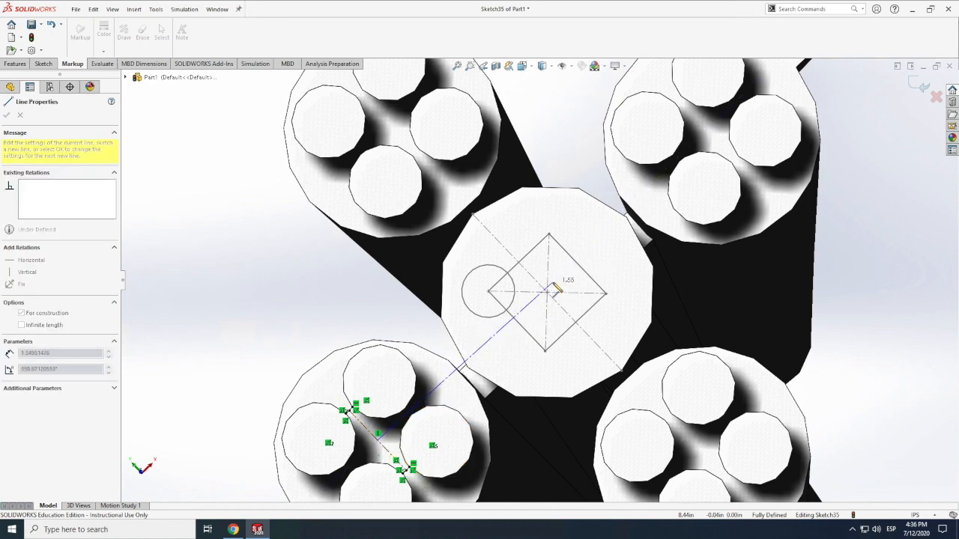
pyautogui.click(536, 292)
pyautogui.press('Escape')
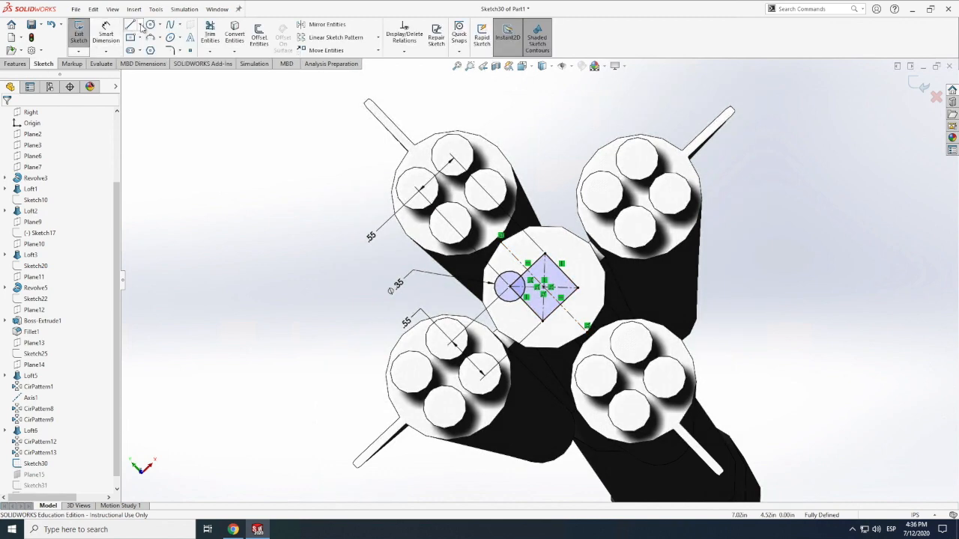
pyautogui.click(141, 26)
pyautogui.click(154, 46)
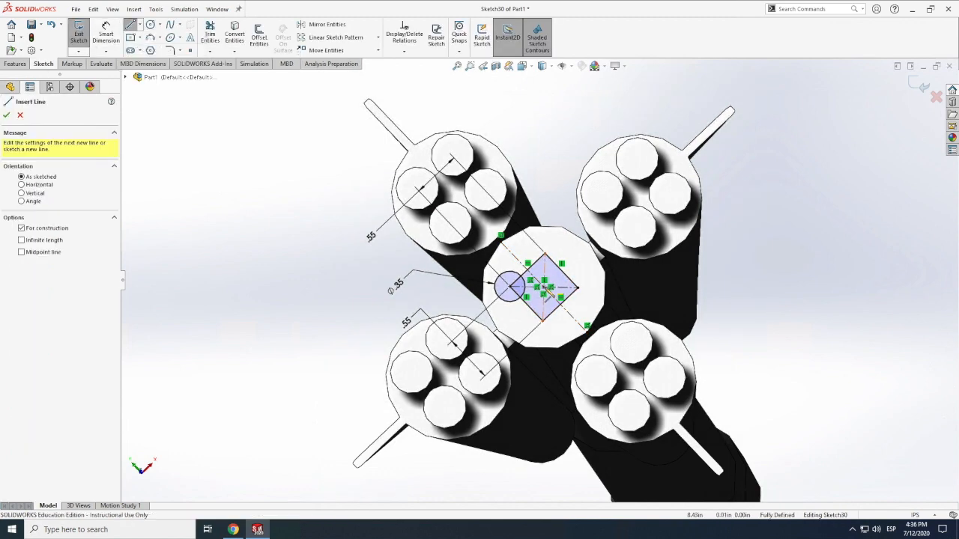
pyautogui.click(543, 287)
pyautogui.scroll(1, 538, 281)
pyautogui.scroll(-1, 577, 322)
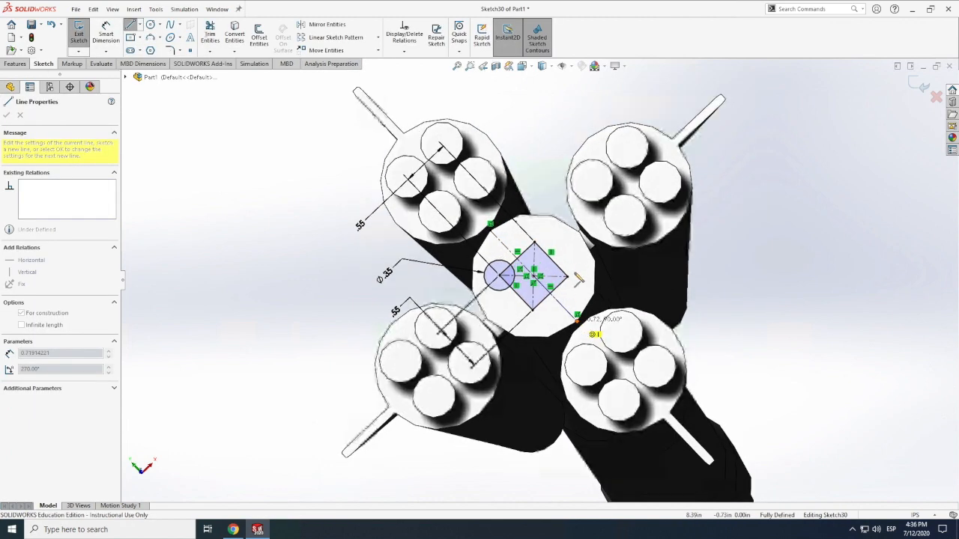
pyautogui.scroll(-5, 577, 318)
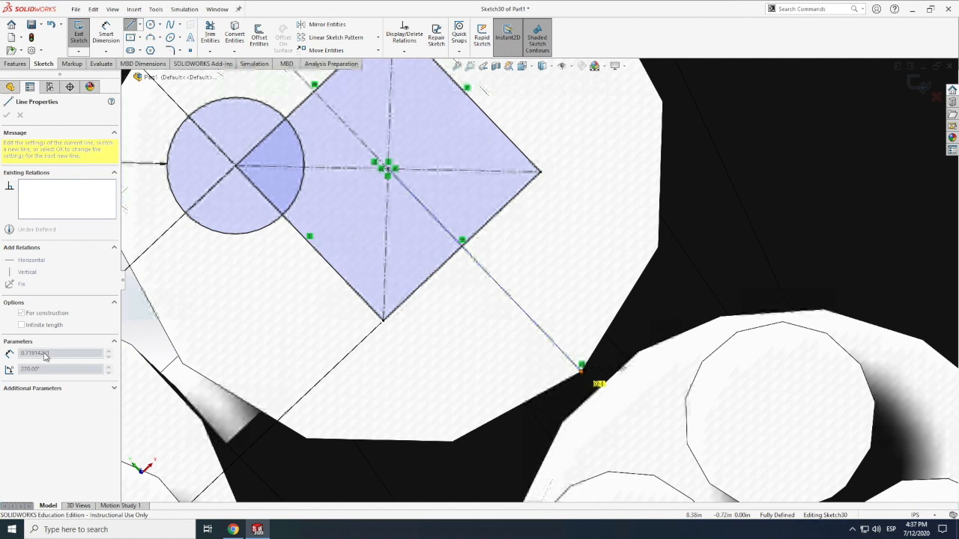
pyautogui.press('Escape')
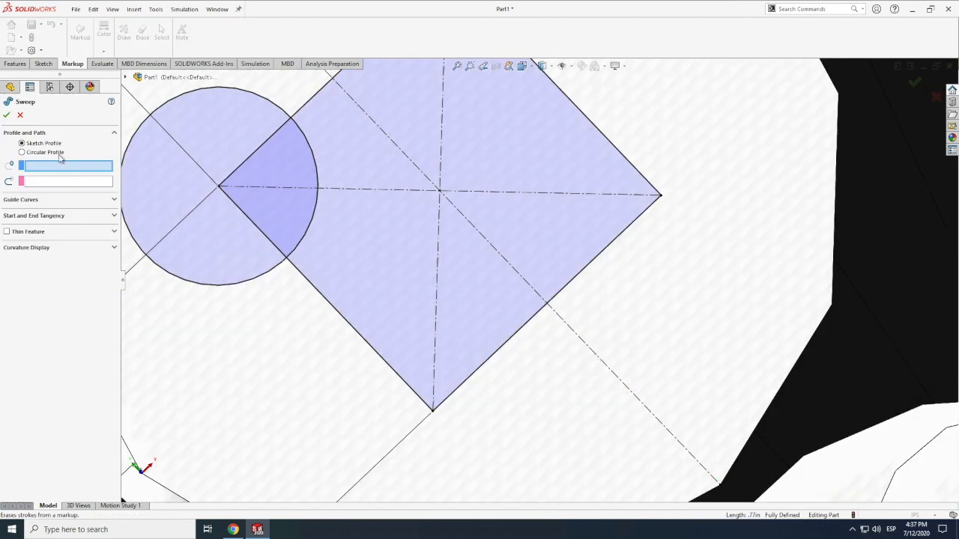
pyautogui.click(20, 116)
# Step: Edit the core's square-and-circle sketch and draw a centerline from the square's center to a corner of the core's face
pyautogui.click(44, 64)
pyautogui.click(141, 25)
pyautogui.click(153, 49)
pyautogui.click(140, 26)
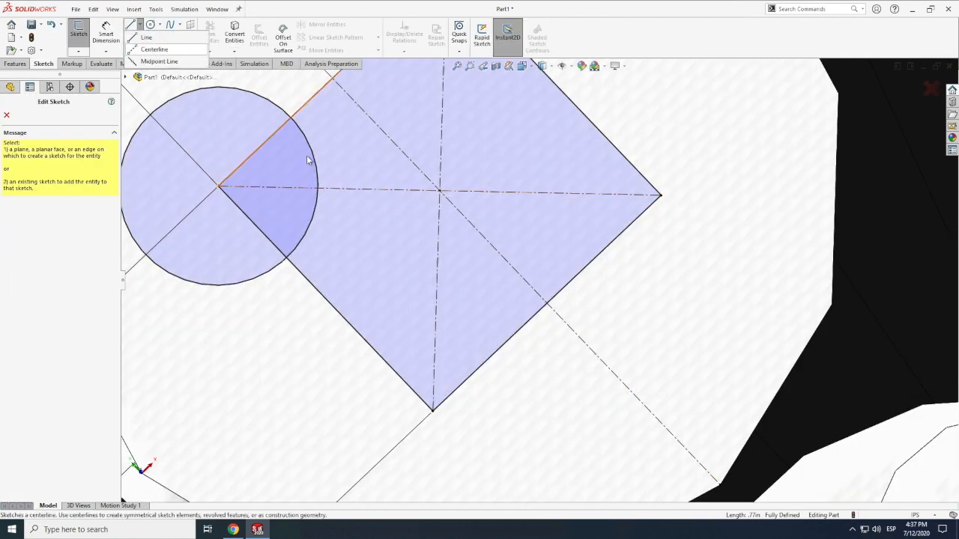
pyautogui.click(151, 51)
pyautogui.doubleClick(293, 123)
pyautogui.click(140, 25)
pyautogui.click(154, 49)
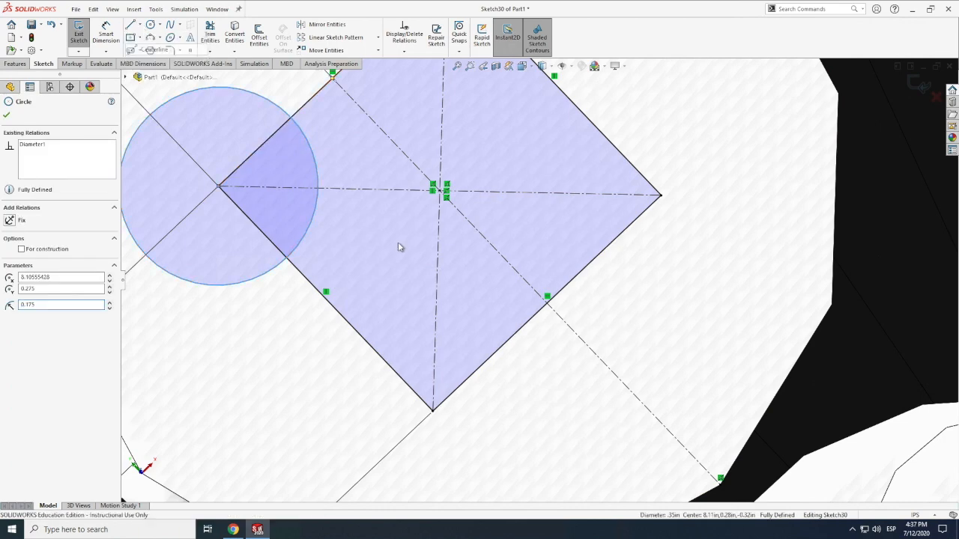
pyautogui.click(440, 191)
pyautogui.click(721, 486)
pyautogui.press('Escape')
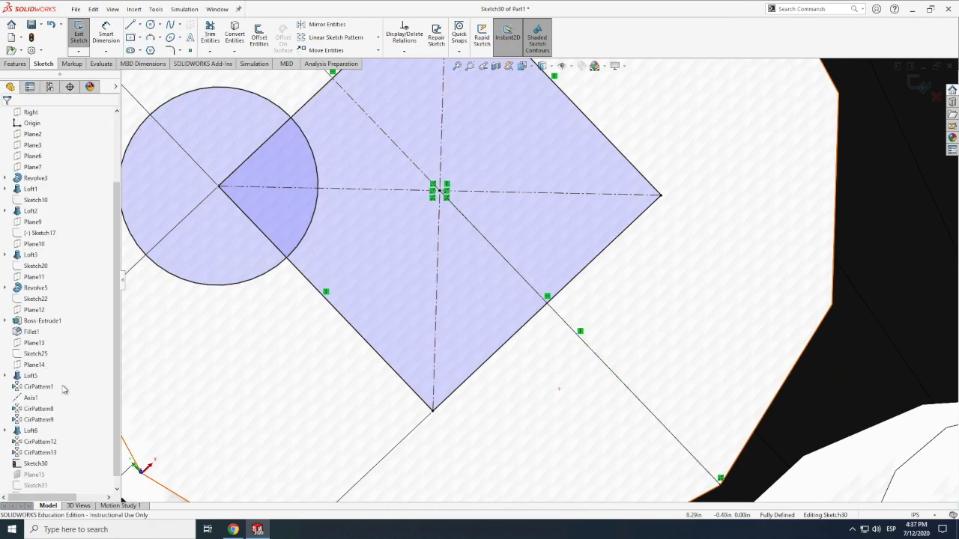
# Step: Try removing the overlapping diagonal centerline, read the length of the new centerline, and leave the sketch
pyautogui.click(614, 380)
pyautogui.press('Delete')
pyautogui.click(427, 266)
pyautogui.click(485, 237)
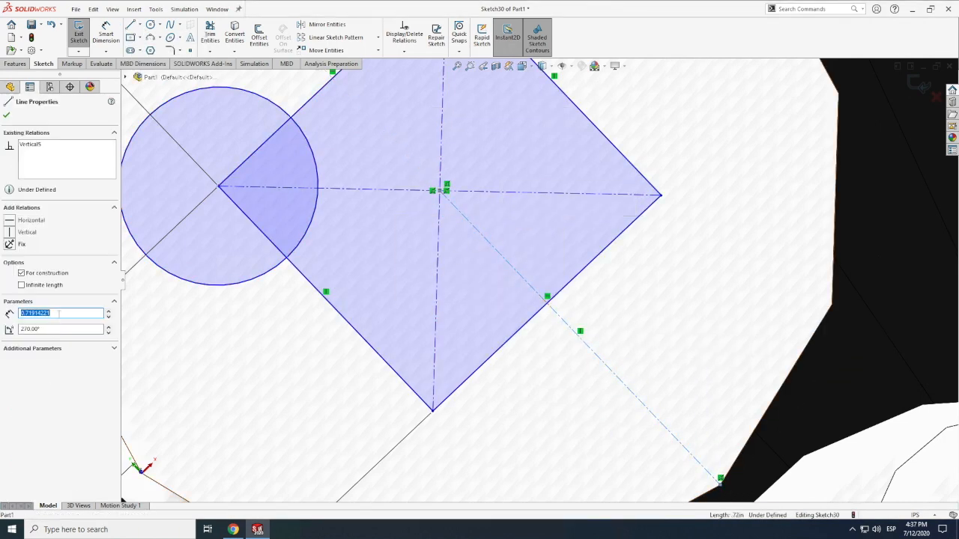
pyautogui.click(78, 34)
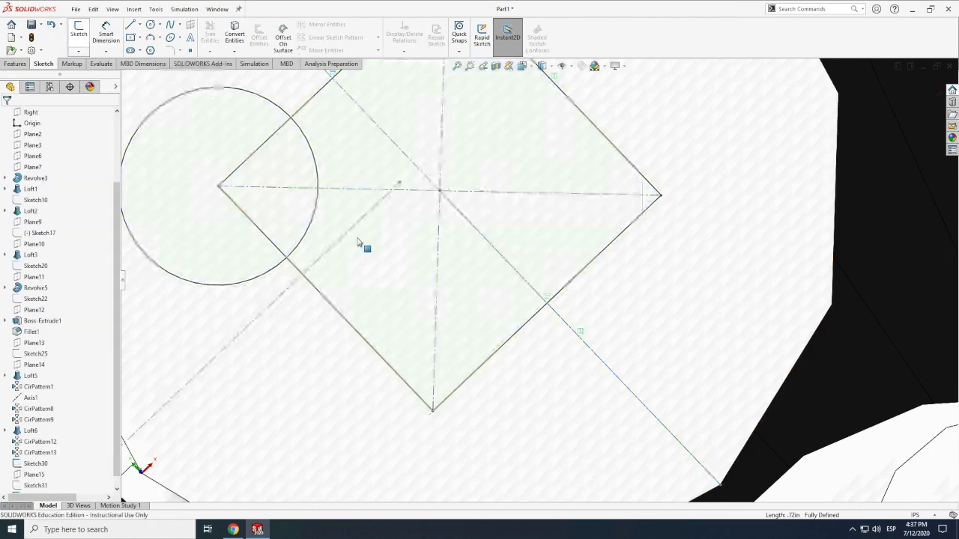
# Step: Edit the nozzle-face sketch and dimension the long centerline toward the core at 1.28914221 in
pyautogui.scroll(7, 358, 242)
pyautogui.doubleClick(446, 317)
pyautogui.click(447, 315)
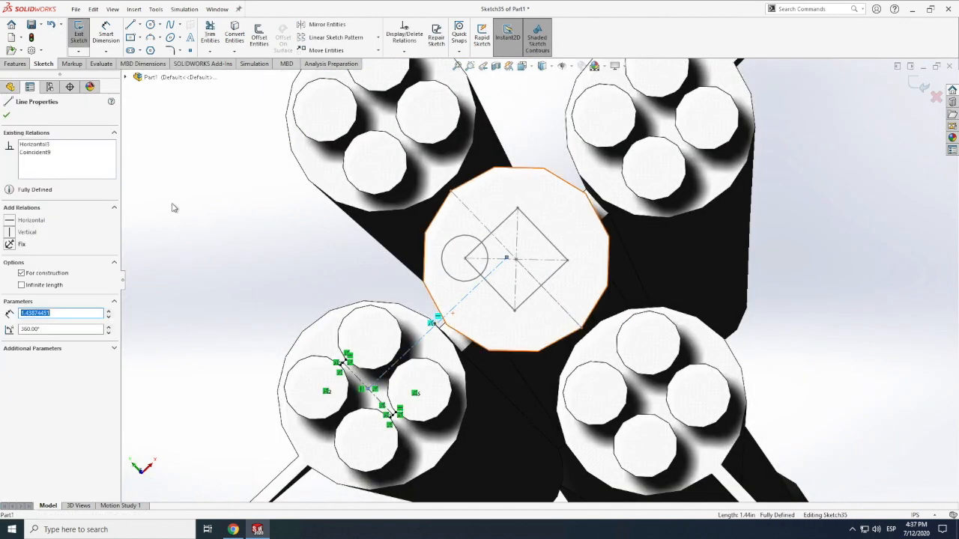
pyautogui.click(106, 34)
pyautogui.click(423, 338)
pyautogui.click(327, 296)
pyautogui.write('.72+0.05=0.7191422')
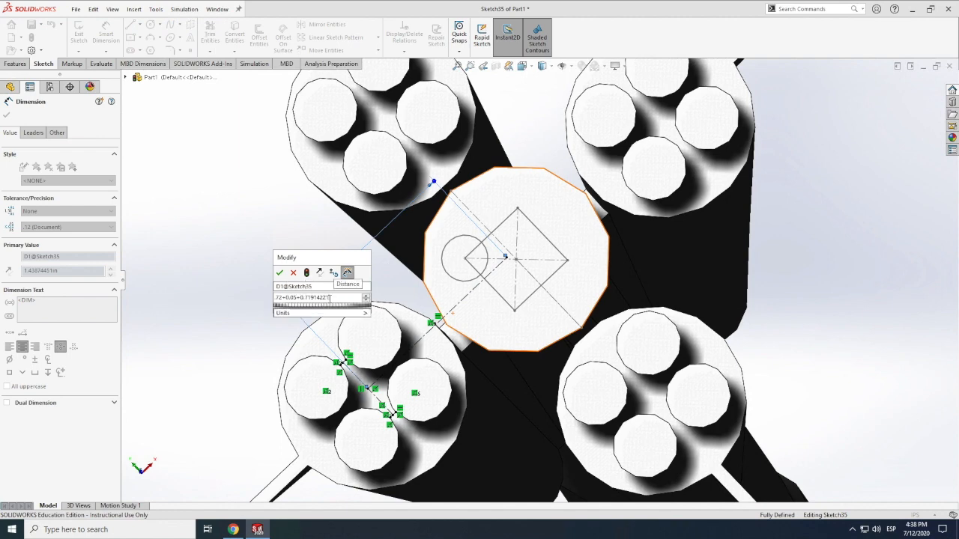
pyautogui.press('Return')
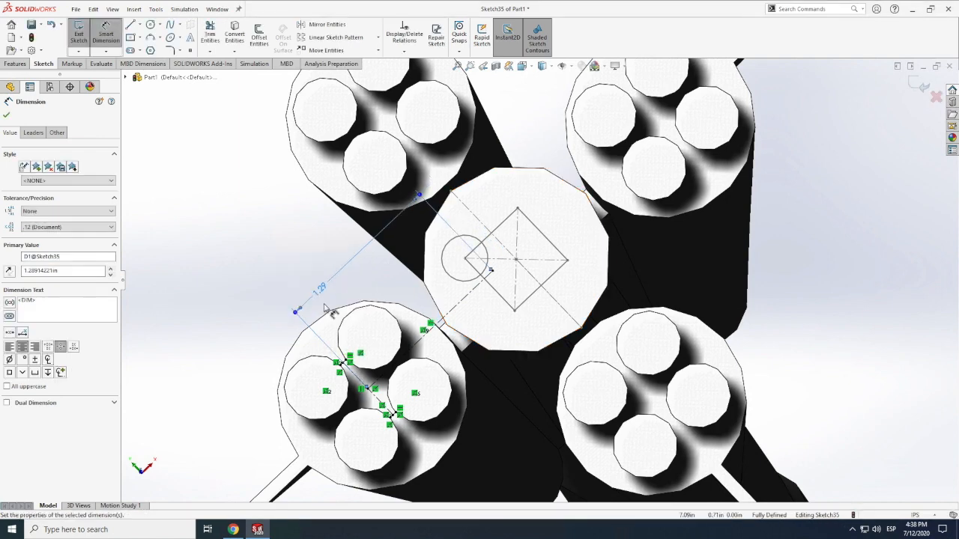
# Step: Set the dimension of the long centerline toward the core to 1.49 in
pyautogui.scroll(-4, 247, 258)
pyautogui.click(113, 9)
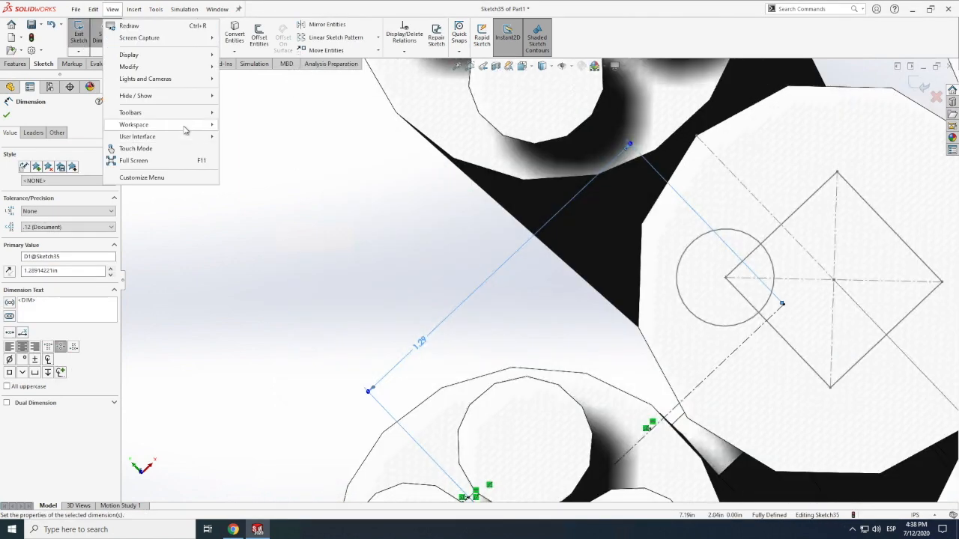
pyautogui.moveTo(140, 68)
pyautogui.click(242, 126)
pyautogui.moveTo(466, 343)
pyautogui.mouseDown()
pyautogui.moveTo(422, 297)
pyautogui.moveTo(396, 292)
pyautogui.mouseUp()
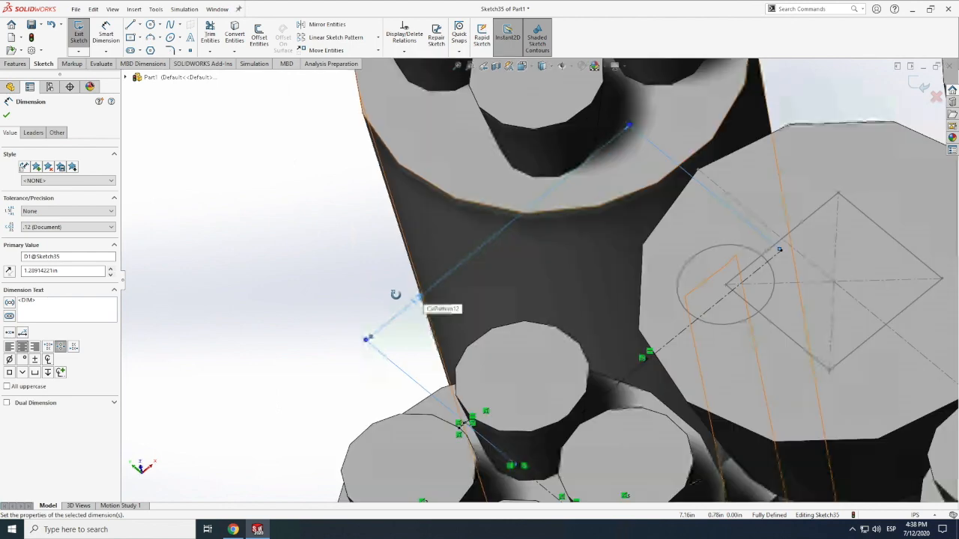
pyautogui.scroll(8, 324, 327)
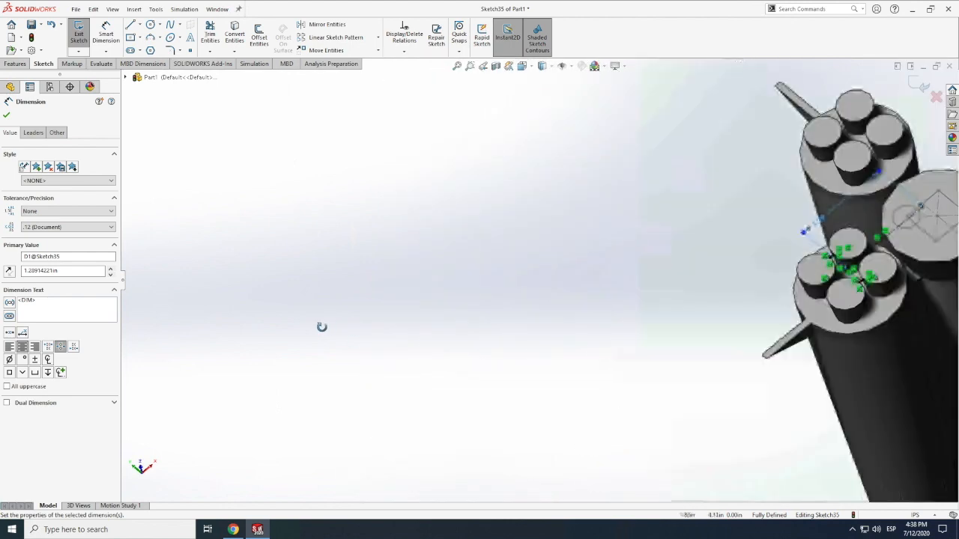
pyautogui.moveTo(315, 331); pyautogui.dragTo(778, 264, button='middle')
pyautogui.scroll(-10, 777, 265)
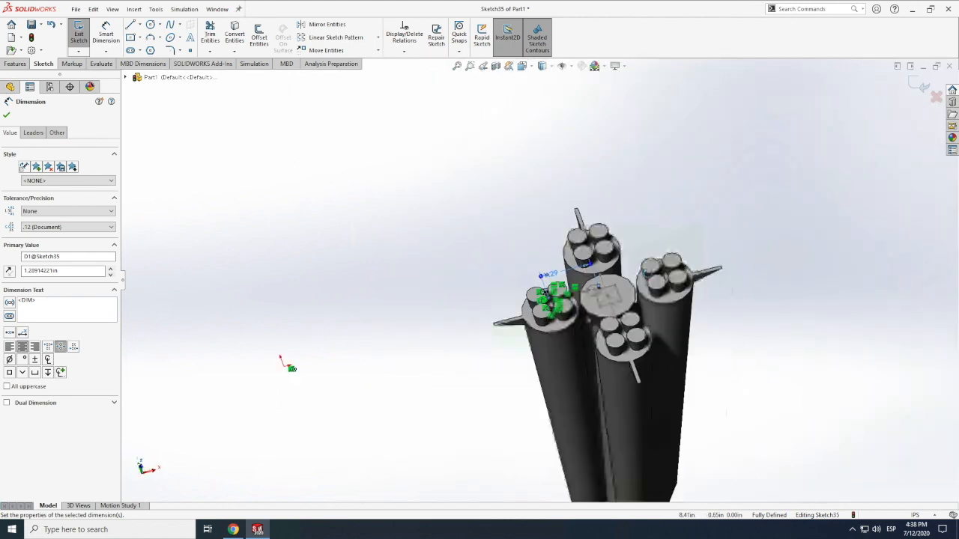
pyautogui.scroll(6, 634, 291)
pyautogui.scroll(-2, 351, 334)
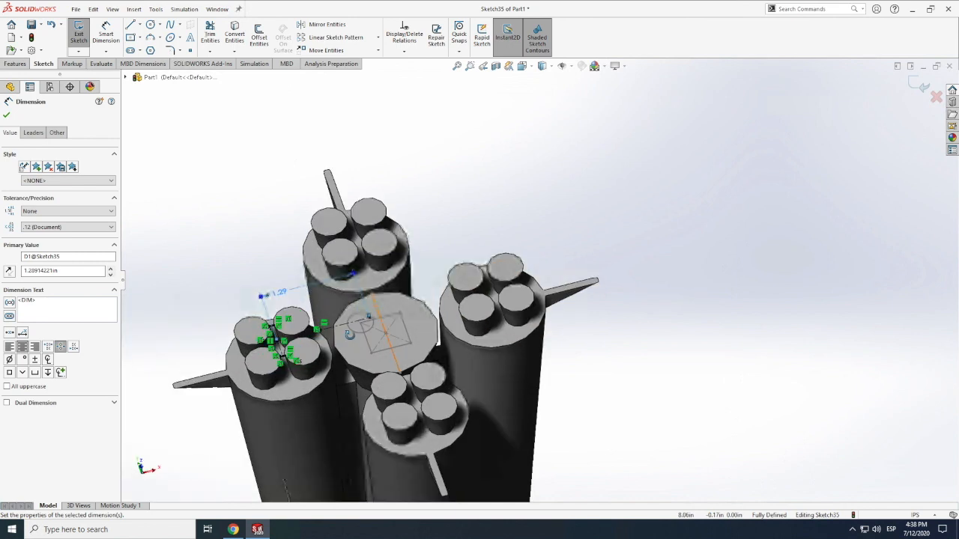
pyautogui.scroll(-4, 285, 300)
pyautogui.doubleClick(251, 236)
pyautogui.write('.72')
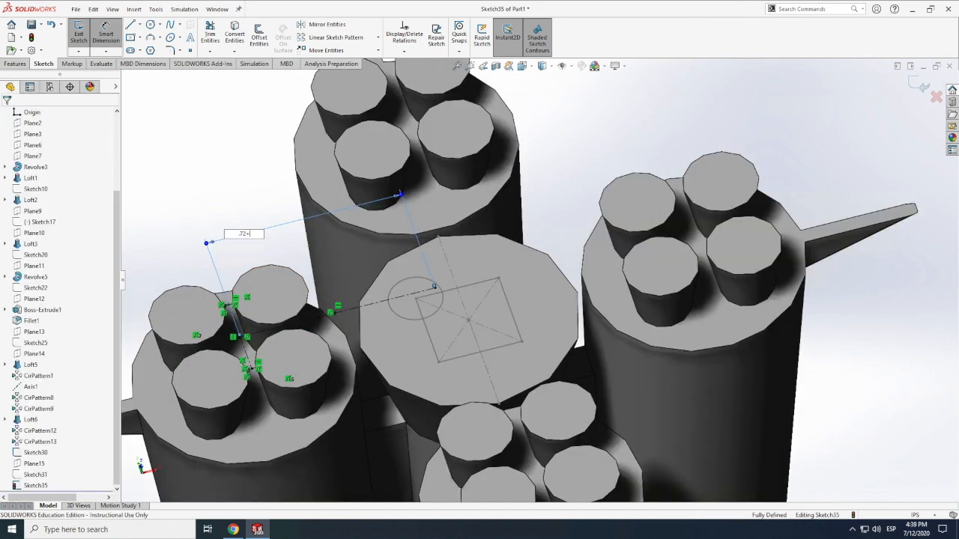
pyautogui.write('+0.05')
pyautogui.press('Return')
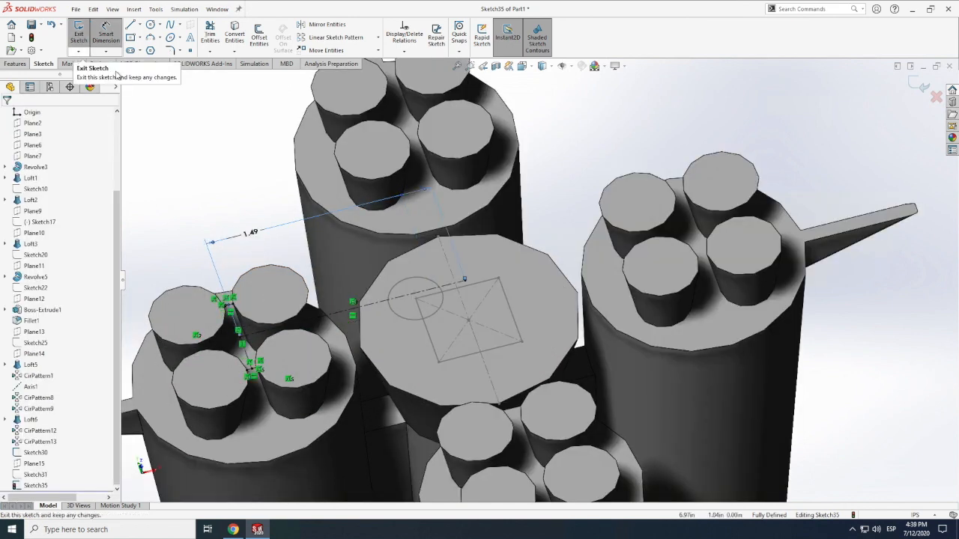
# Step: Draw a center rectangle at the long centerline's free end and dimension both of its sides at .55 in
pyautogui.click(131, 37)
pyautogui.click(466, 282)
pyautogui.click(528, 314)
pyautogui.moveTo(530, 316); pyautogui.dragTo(529, 270, button='right')
pyautogui.click(484, 228)
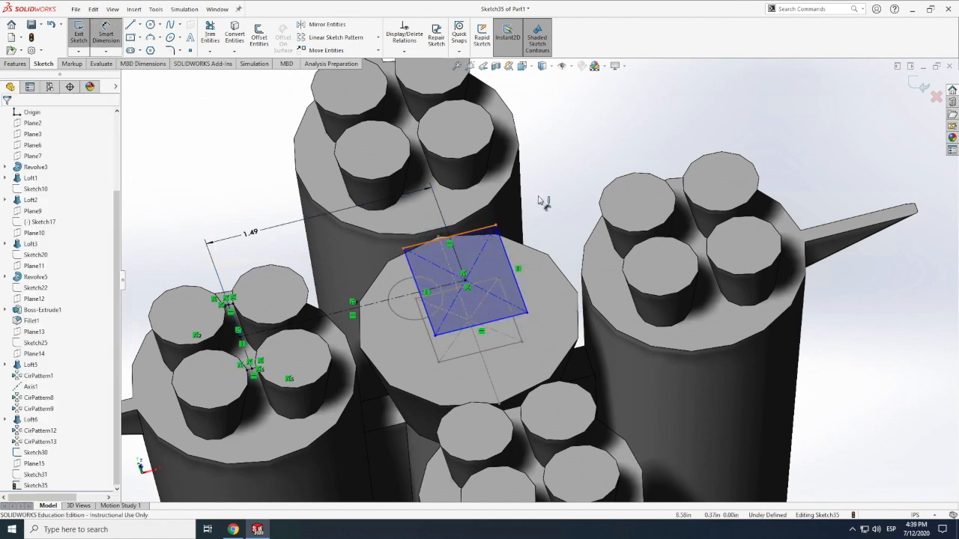
pyautogui.click(540, 195)
pyautogui.write('.55')
pyautogui.press('Return')
pyautogui.click(508, 258)
pyautogui.click(546, 229)
pyautogui.write('.55')
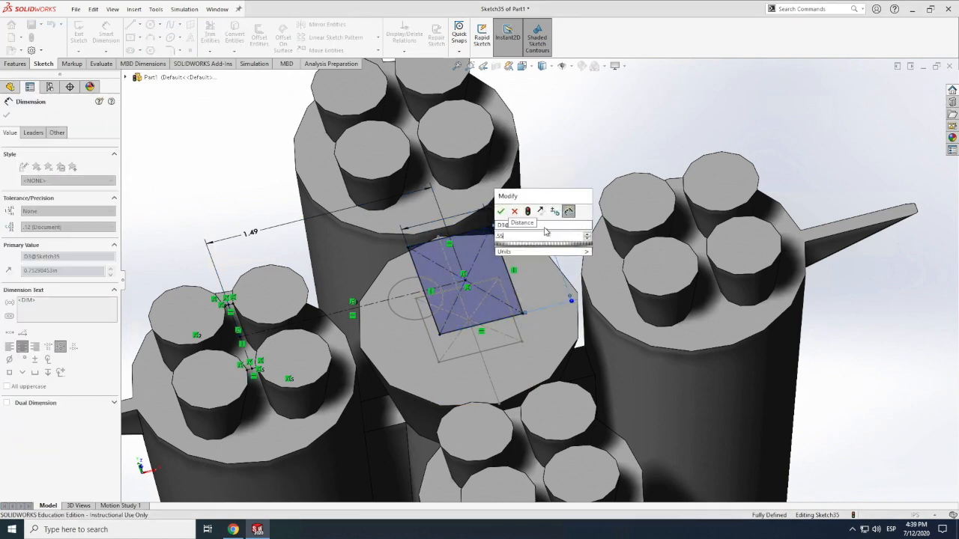
pyautogui.press('Return')
# Step: Draw a circle centered on a corner of the new square and set its diameter to .49 in
pyautogui.scroll(4, 546, 229)
pyautogui.click(150, 24)
pyautogui.scroll(-5, 483, 279)
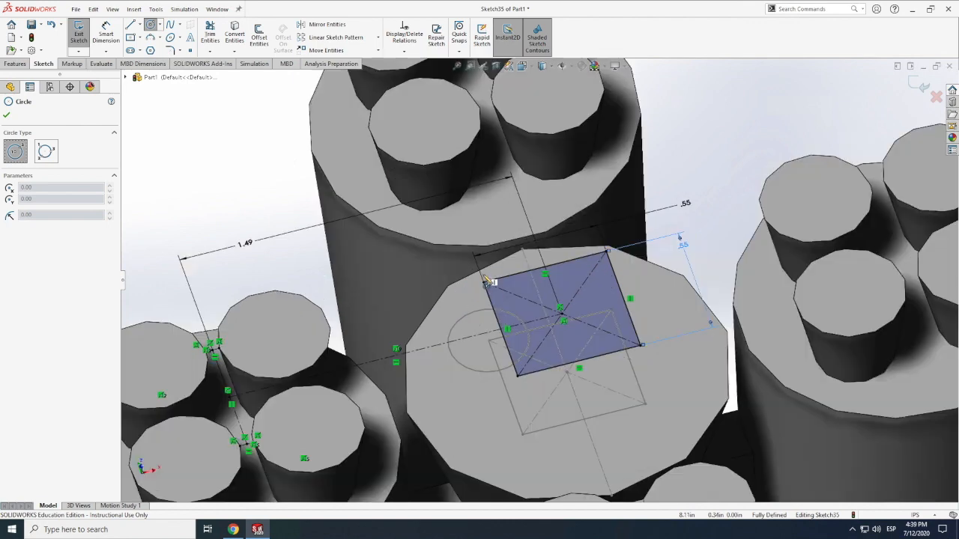
pyautogui.click(520, 283)
pyautogui.moveTo(520, 282); pyautogui.dragTo(518, 243, button='right')
pyautogui.click(451, 276)
pyautogui.click(358, 275)
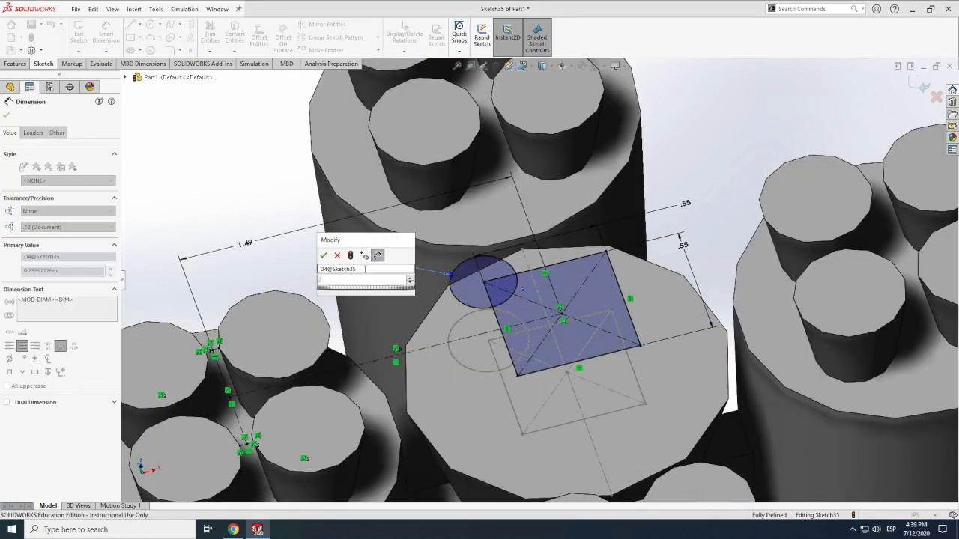
pyautogui.write('.49')
pyautogui.press('Return')
pyautogui.press('Escape')
# Step: Delete the sides of the square in the .49 in circle's sketch
pyautogui.click(587, 257)
pyautogui.press('Delete')
pyautogui.click(619, 285)
pyautogui.press('Delete')
pyautogui.click(509, 352)
pyautogui.press('Delete')
pyautogui.press('Delete')
# Step: Open the .35 in circle's sketch, delete the sides of its square, and exit the sketch
pyautogui.doubleClick(504, 384)
pyautogui.click(508, 394)
pyautogui.press('Delete')
pyautogui.click(564, 322)
pyautogui.press('Delete')
pyautogui.click(78, 34)
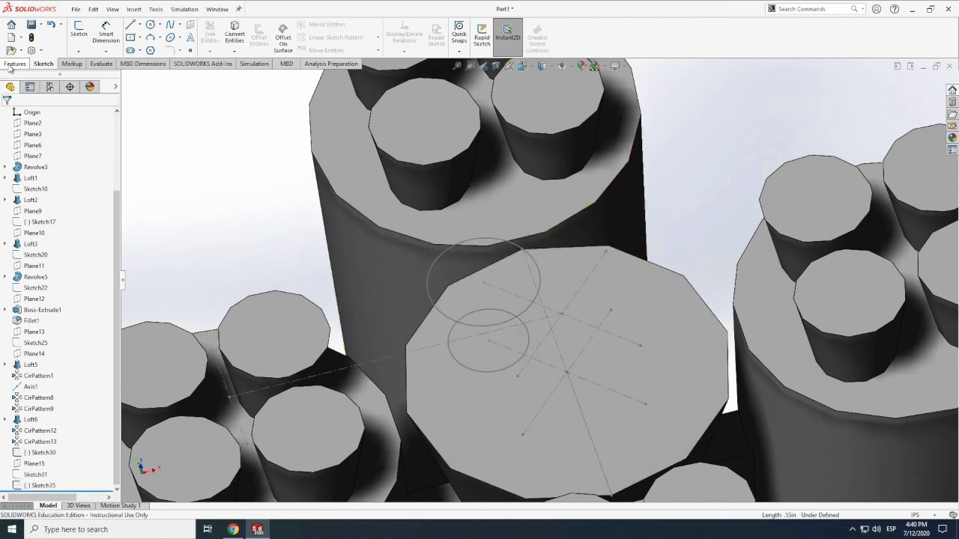
# Step: Loft a tapered nozzle between the .49 in circle and the .35 in circle on the core's rear face
pyautogui.click(162, 36)
pyautogui.click(481, 326)
pyautogui.click(487, 373)
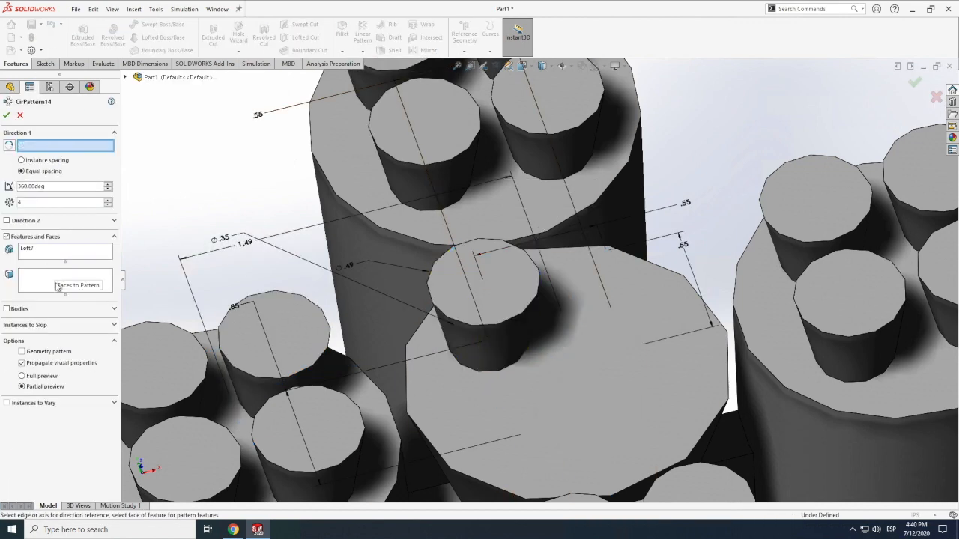
# Step: Circular-pattern the lofted core nozzle about Axis1 with 4 equally spaced instances over 360 degrees
pyautogui.click(60, 253)
pyautogui.click(499, 345)
pyautogui.click(500, 330)
pyautogui.click(103, 102)
pyautogui.click(88, 146)
pyautogui.click(168, 452)
pyautogui.click(7, 116)
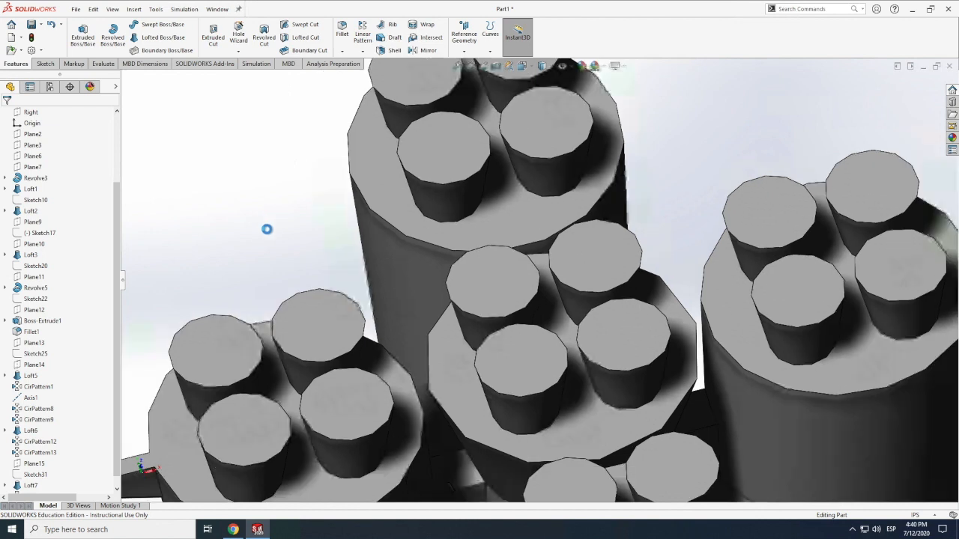
# Step: Examine the finished rocket from the engine end and from the side, including its boosters and nozzles
pyautogui.scroll(10, 266, 230)
pyautogui.moveTo(554, 287); pyautogui.dragTo(549, 283, button='middle')
pyautogui.scroll(-3, 549, 283)
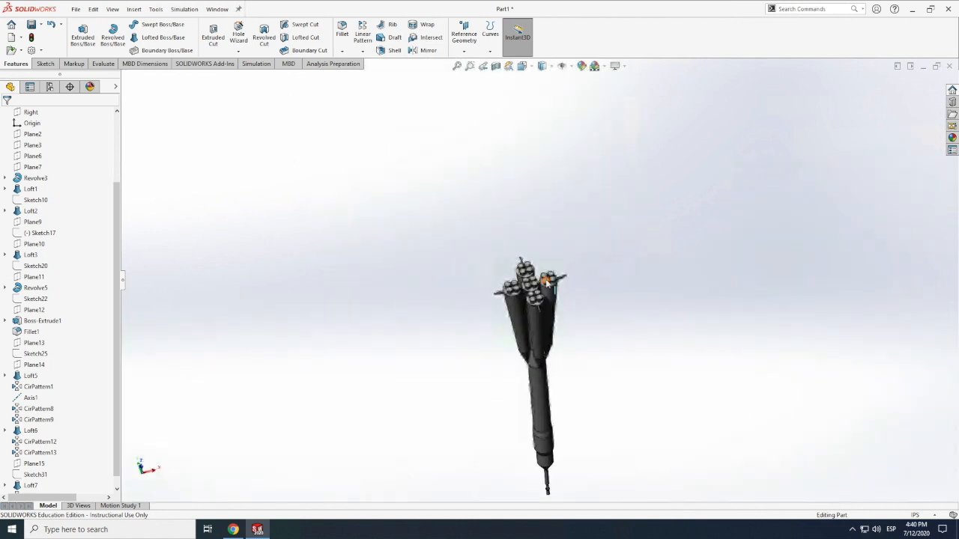
pyautogui.click(112, 9)
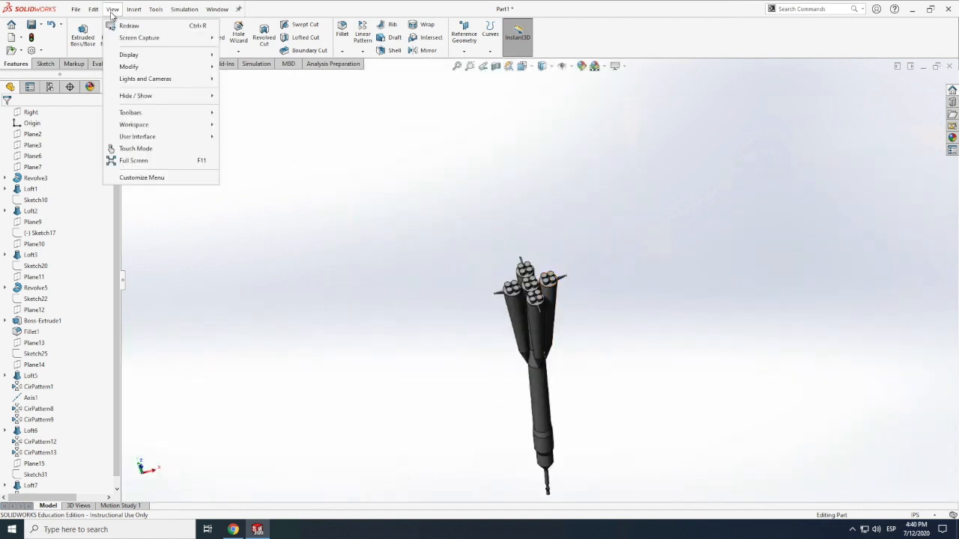
pyautogui.moveTo(129, 67)
pyautogui.click(240, 128)
pyautogui.moveTo(338, 261); pyautogui.dragTo(538, 270)
pyautogui.moveTo(572, 364); pyautogui.dragTo(536, 327)
pyautogui.scroll(7, 526, 359)
pyautogui.scroll(-5, 538, 332)
pyautogui.moveTo(585, 368); pyautogui.dragTo(550, 350)
pyautogui.moveTo(549, 350); pyautogui.dragTo(538, 368, button='middle')
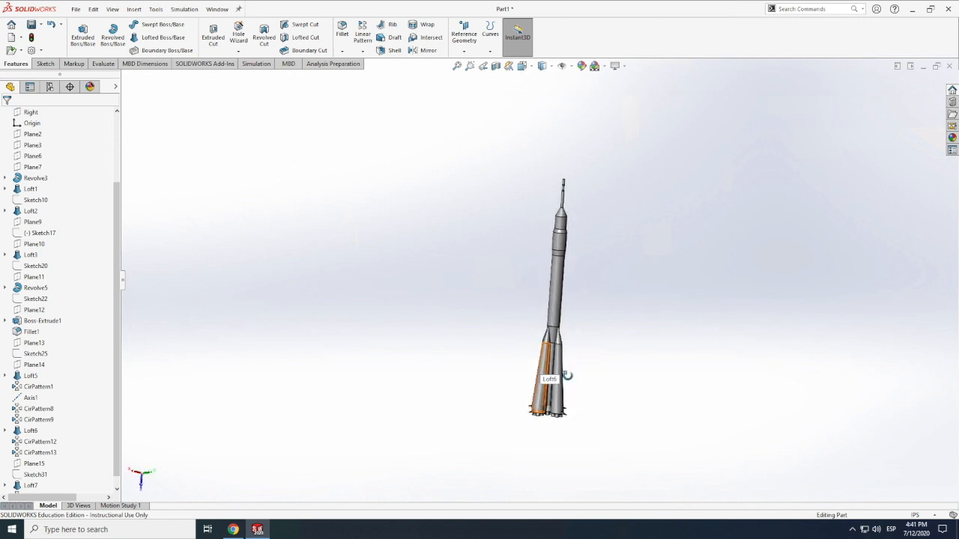
pyautogui.scroll(-4, 567, 375)
pyautogui.moveTo(546, 394); pyautogui.dragTo(567, 420)
pyautogui.scroll(5, 565, 423)
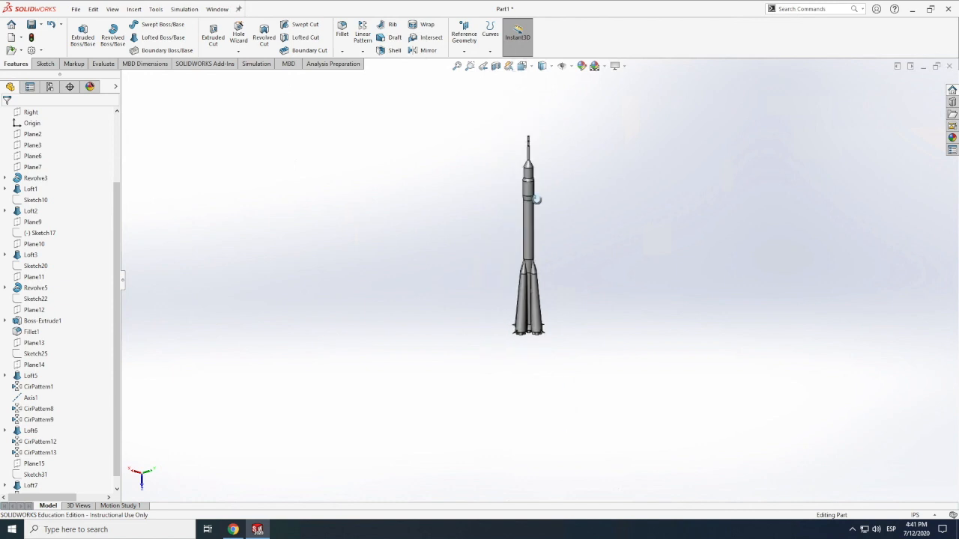
pyautogui.scroll(3, 535, 171)
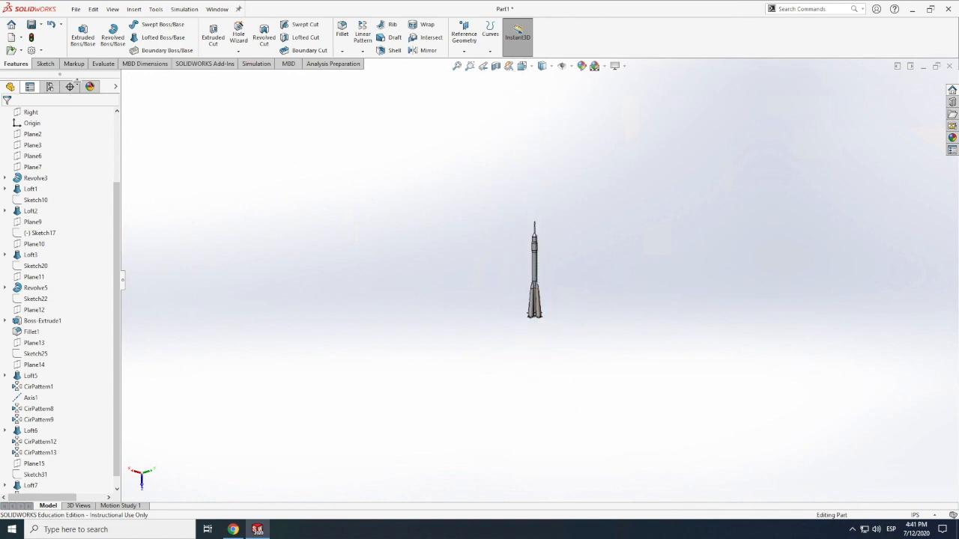
# Step: Insert an auto-created design table that allows model edits to update it
pyautogui.click(134, 9)
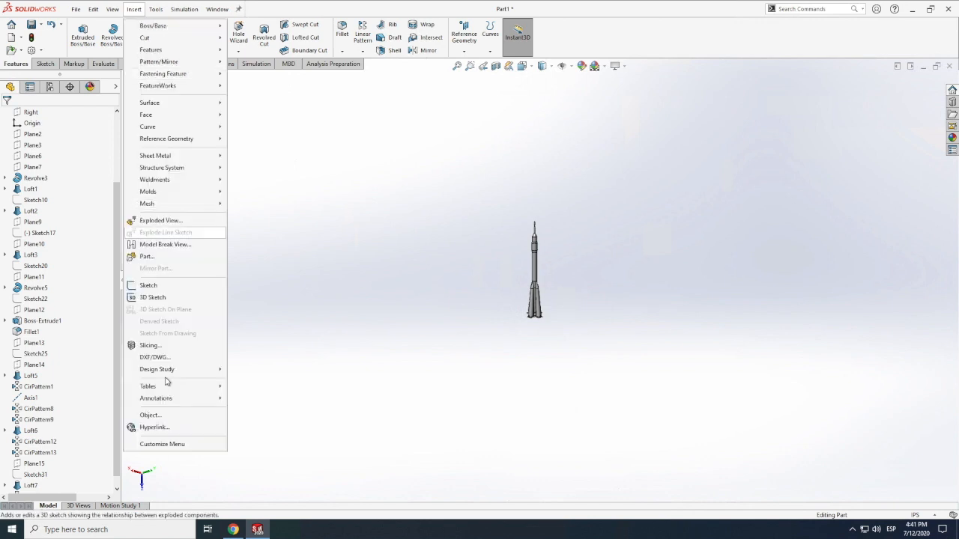
pyautogui.moveTo(156, 388)
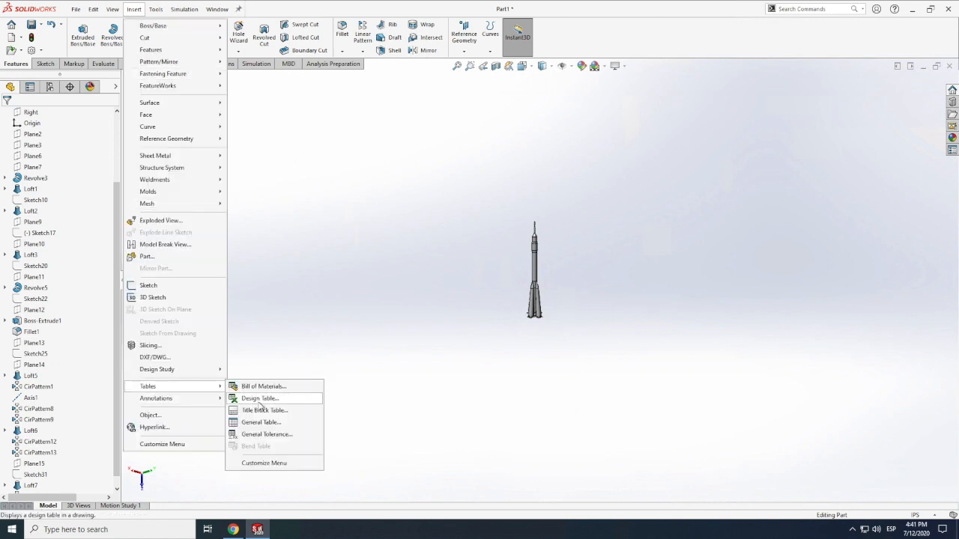
pyautogui.click(254, 399)
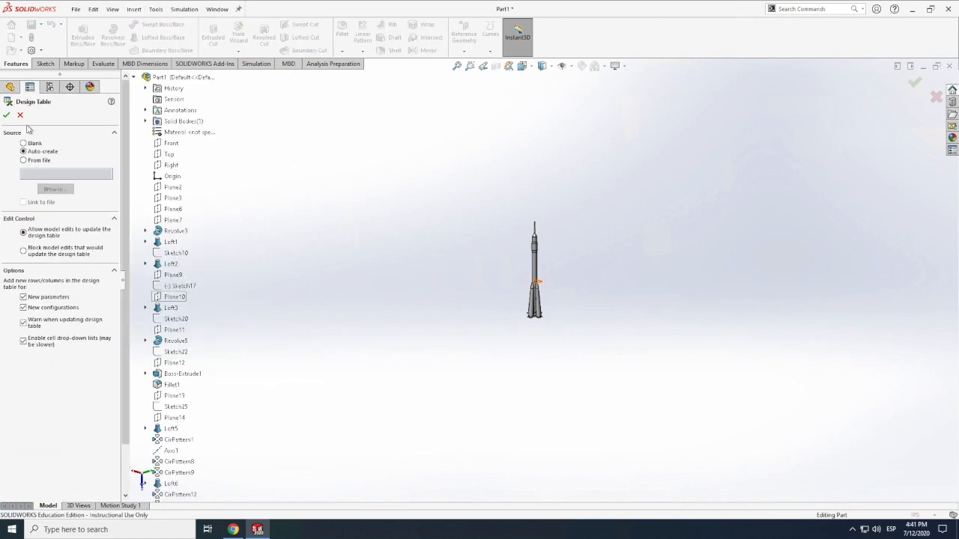
pyautogui.click(7, 116)
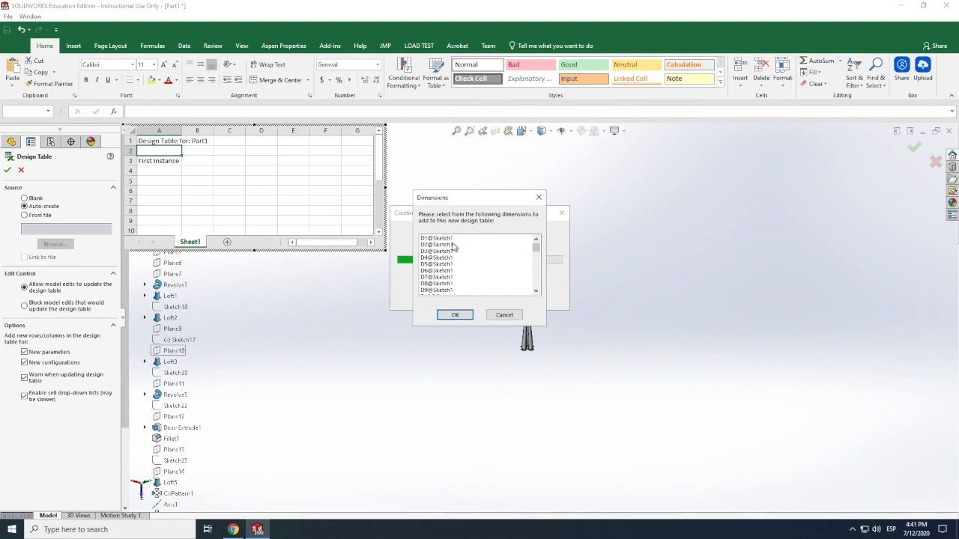
# Step: Add dimensions D1 through D24 of Sketch1 to the new design table
pyautogui.moveTo(453, 245); pyautogui.dragTo(454, 300)
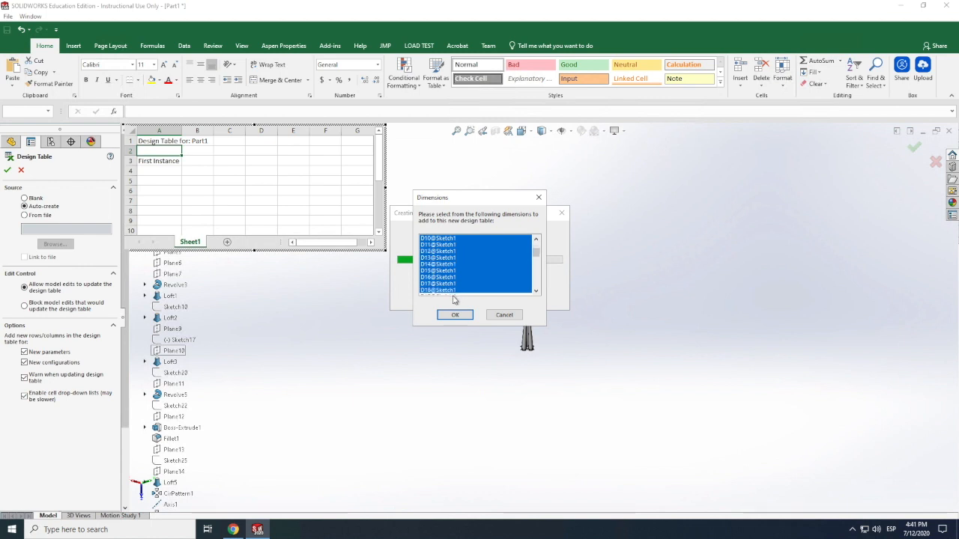
pyautogui.moveTo(453, 300); pyautogui.dragTo(455, 240)
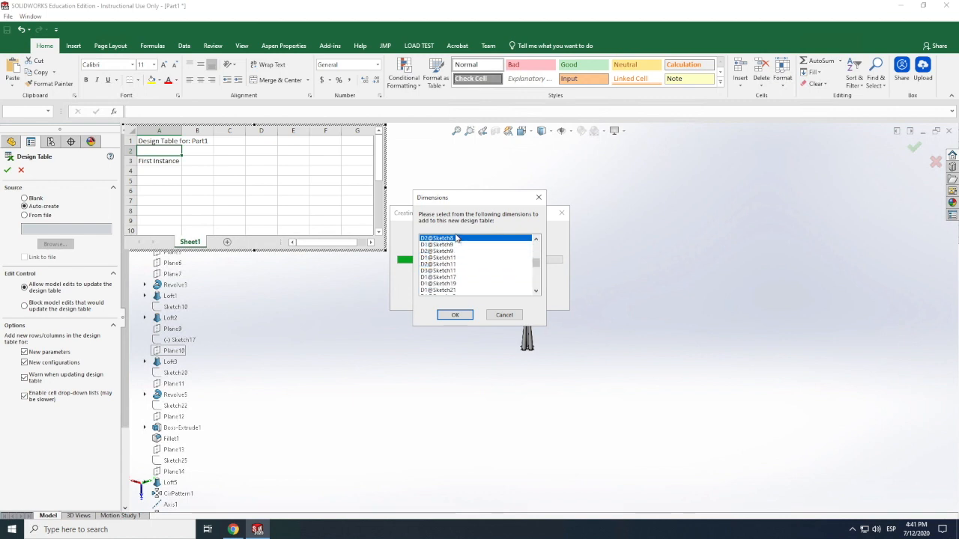
pyautogui.moveTo(456, 232)
pyautogui.mouseDown()
pyautogui.moveTo(462, 266)
pyautogui.moveTo(445, 255)
pyautogui.mouseUp()
pyautogui.click(445, 238)
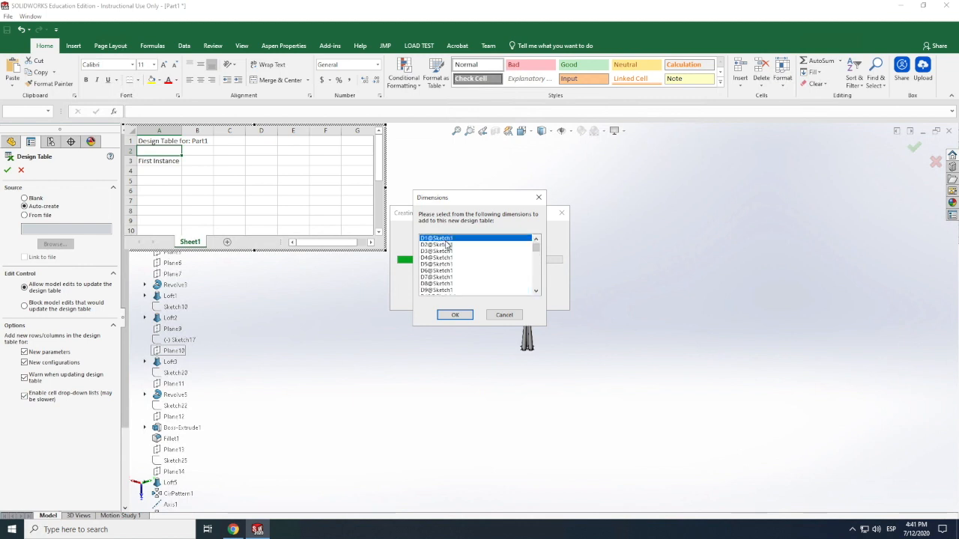
pyautogui.moveTo(454, 259)
pyautogui.mouseDown()
pyautogui.moveTo(454, 306)
pyautogui.moveTo(459, 266)
pyautogui.mouseUp()
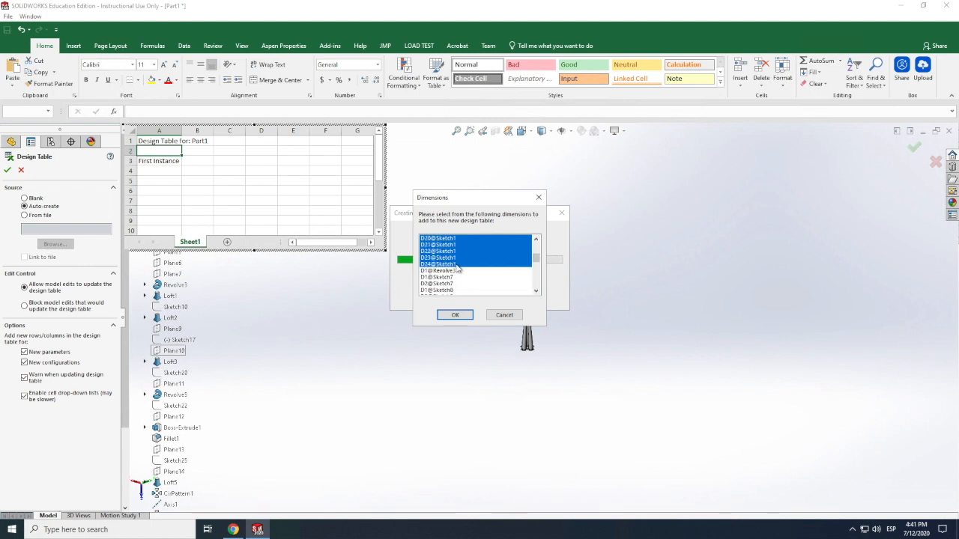
pyautogui.click(459, 313)
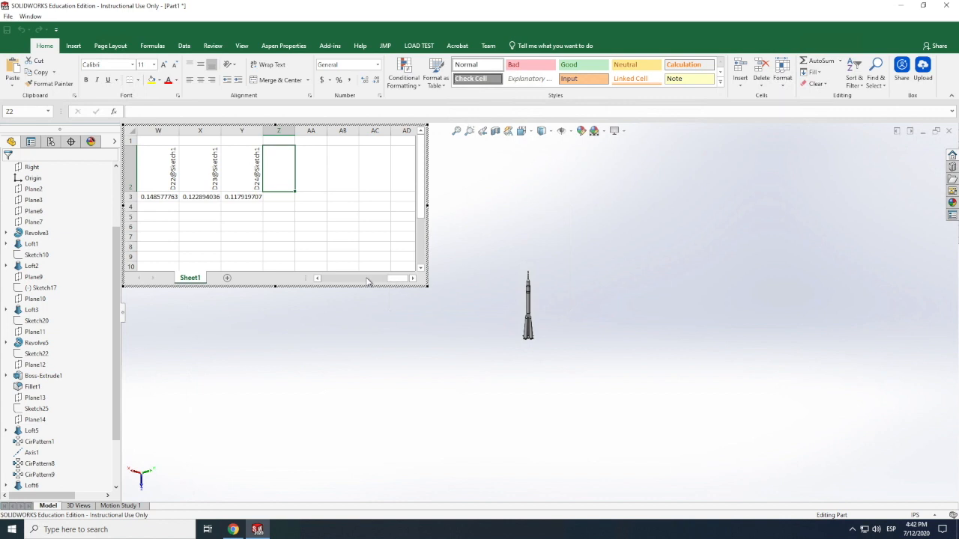
# Step: Copy the complete Default row of the design table into rows 4, 5 and 6
pyautogui.moveTo(255, 197); pyautogui.dragTo(64, 197)
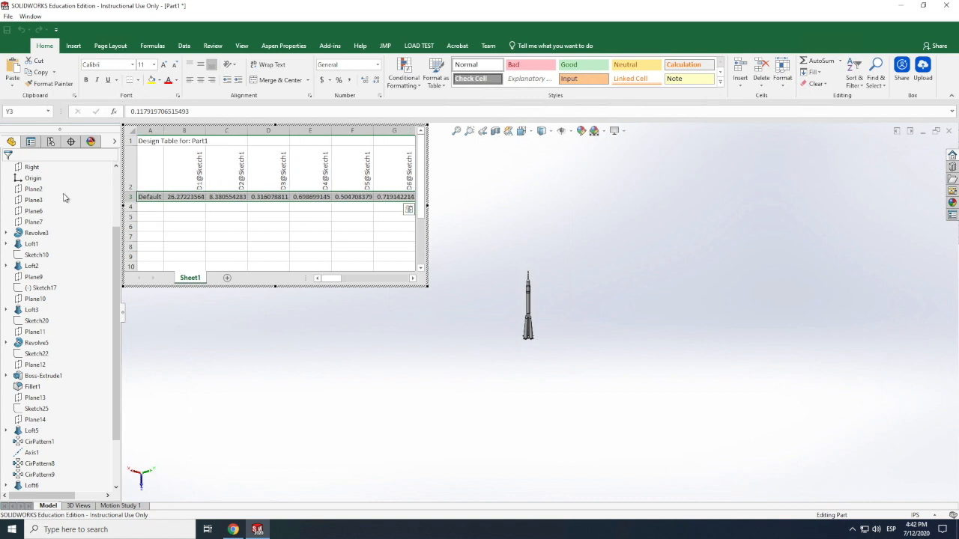
pyautogui.hotkey('ctrl', 'c')
pyautogui.click(145, 205)
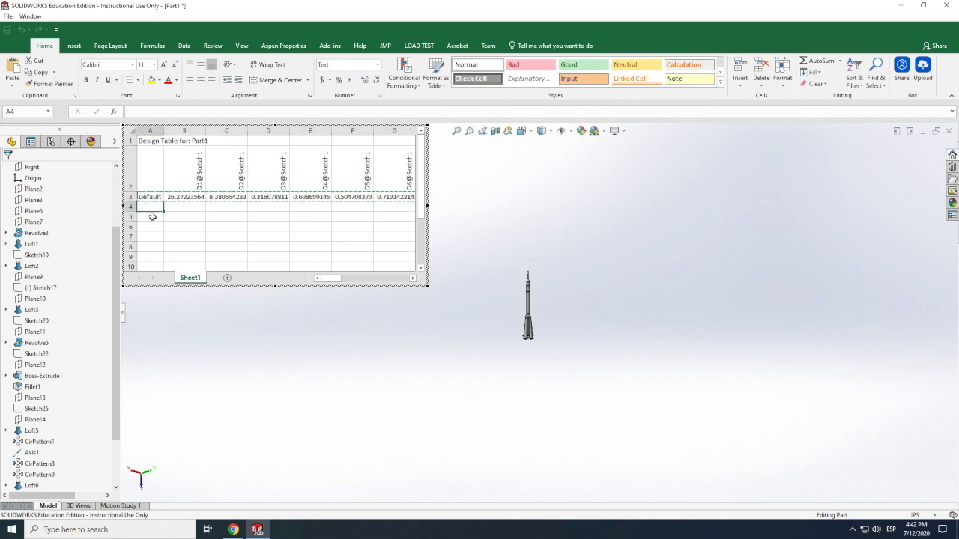
pyautogui.hotkey('ctrl', 'v')
pyautogui.click(153, 218)
pyautogui.hotkey('ctrl', 'v')
pyautogui.click(152, 227)
pyautogui.hotkey('ctrl', 'v')
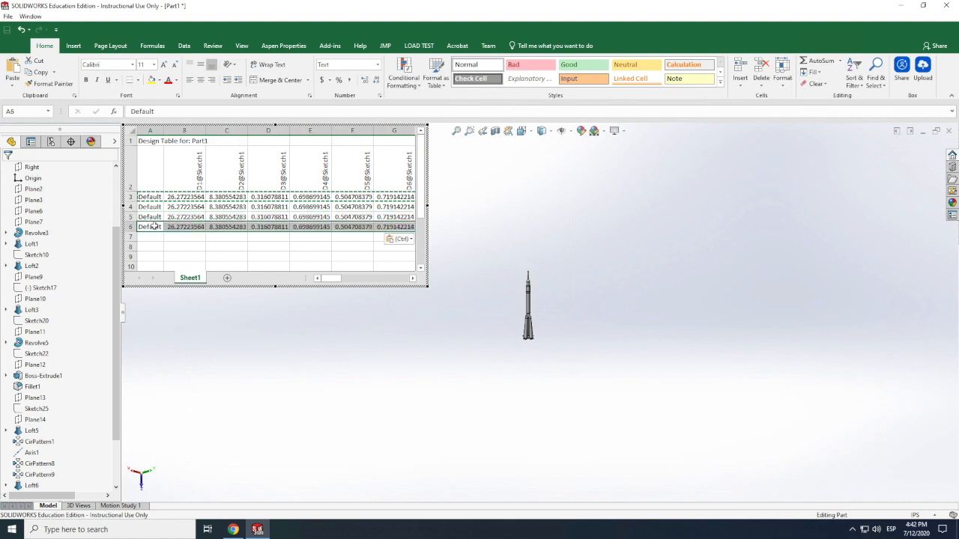
pyautogui.click(238, 256)
# Step: Rename the configurations in rows 4, 5 and 6 of the design table as Soyuz2, Soyuz3 and Soyuz4
pyautogui.doubleClick(149, 206)
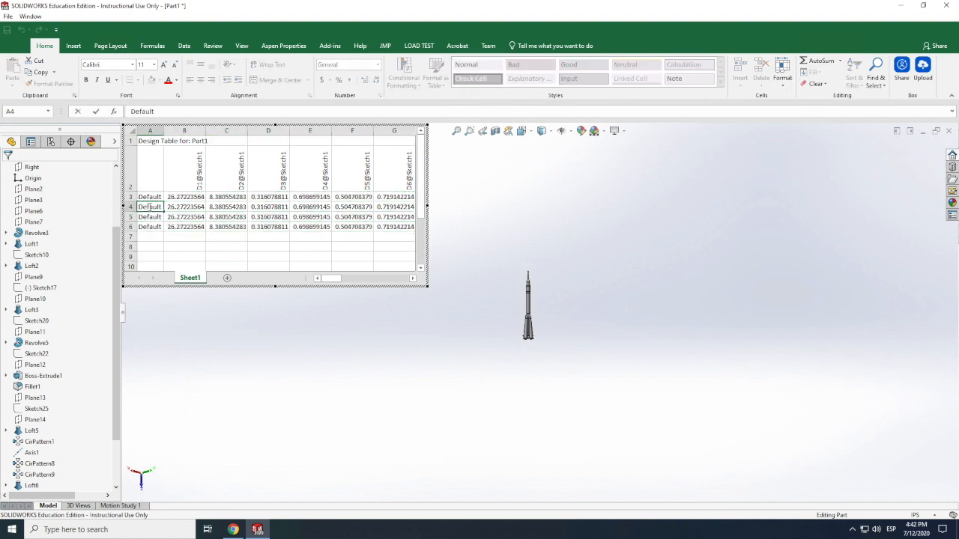
pyautogui.doubleClick(150, 206)
pyautogui.write('So')
pyautogui.click(154, 217)
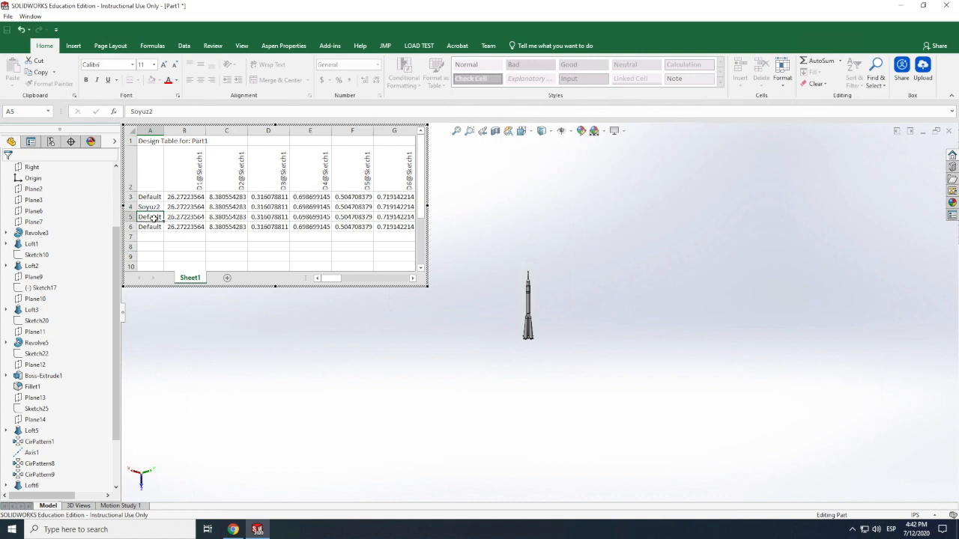
pyautogui.doubleClick(151, 217)
pyautogui.write('S')
pyautogui.doubleClick(154, 226)
pyautogui.doubleClick(158, 230)
pyautogui.write('So')
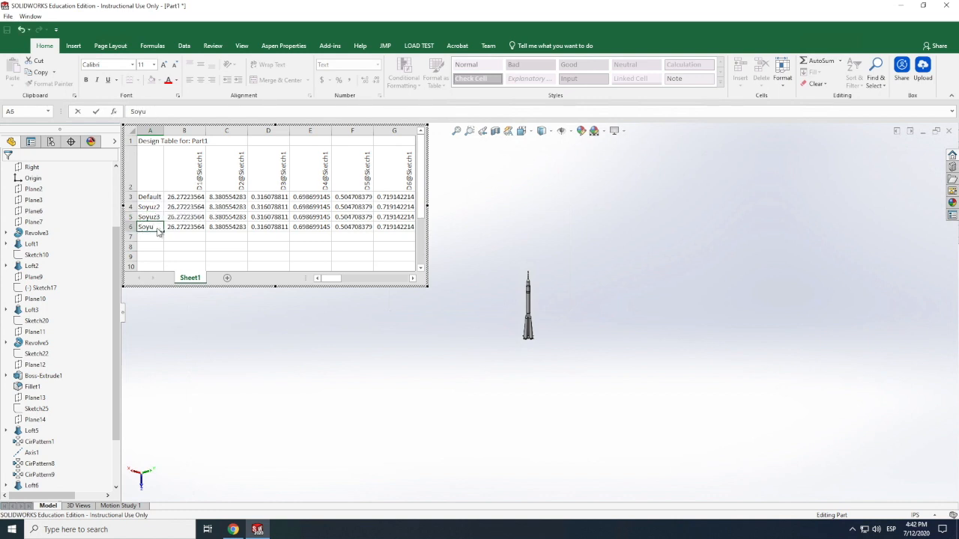
pyautogui.click(210, 244)
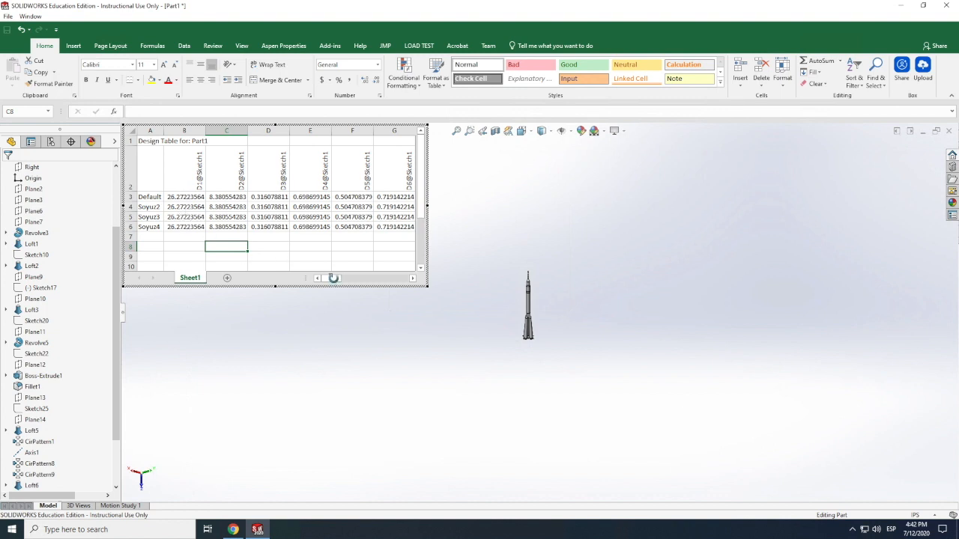
# Step: Set D2@Sketch1 to 20 for the Soyuz2 configuration
pyautogui.moveTo(334, 278); pyautogui.dragTo(334, 277)
pyautogui.click(228, 208)
pyautogui.write('9')
pyautogui.press('Return')
pyautogui.doubleClick(243, 207)
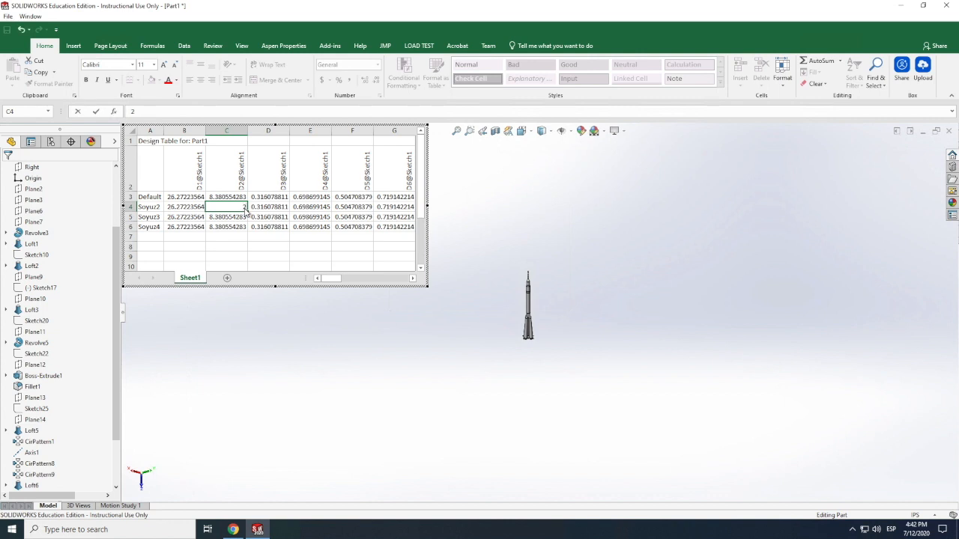
pyautogui.write('20')
pyautogui.press('Return')
# Step: Set D2@Sketch1 to 15 for the Soyuz3 configuration and 5 for Soyuz4
pyautogui.doubleClick(232, 216)
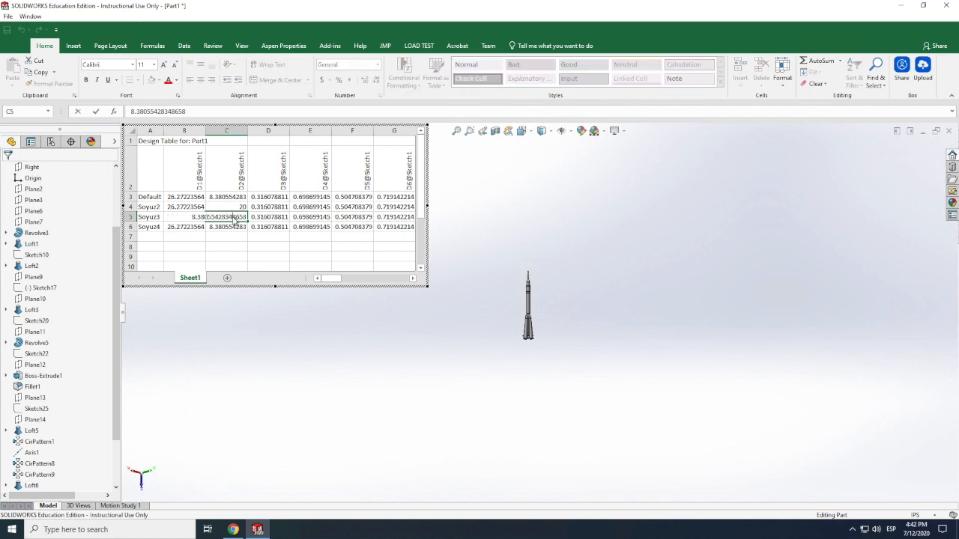
pyautogui.moveTo(193, 218); pyautogui.dragTo(266, 222)
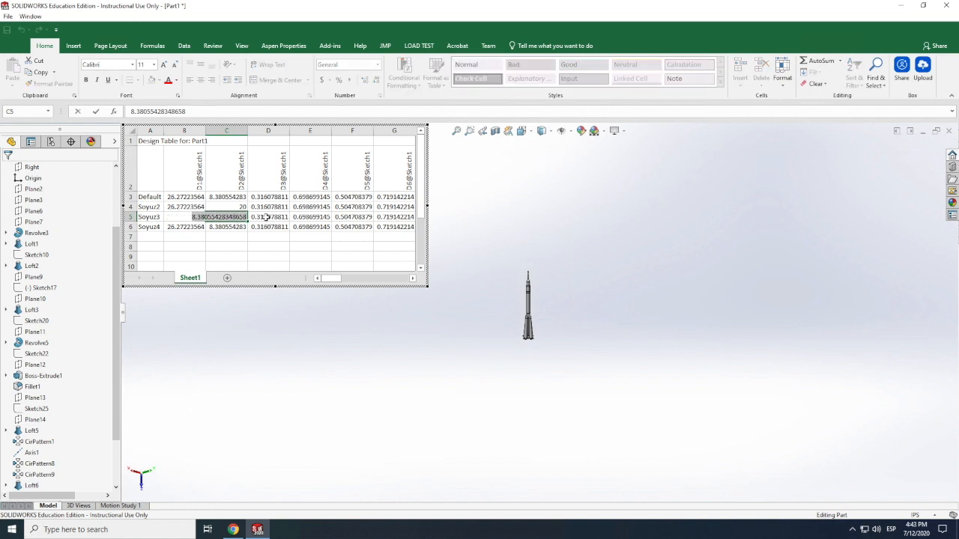
pyautogui.write('3')
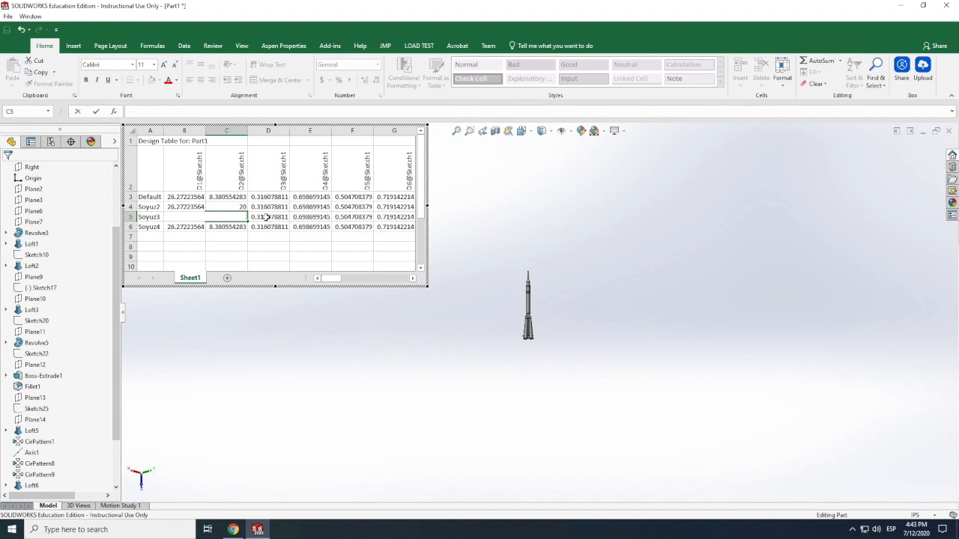
pyautogui.doubleClick(239, 227)
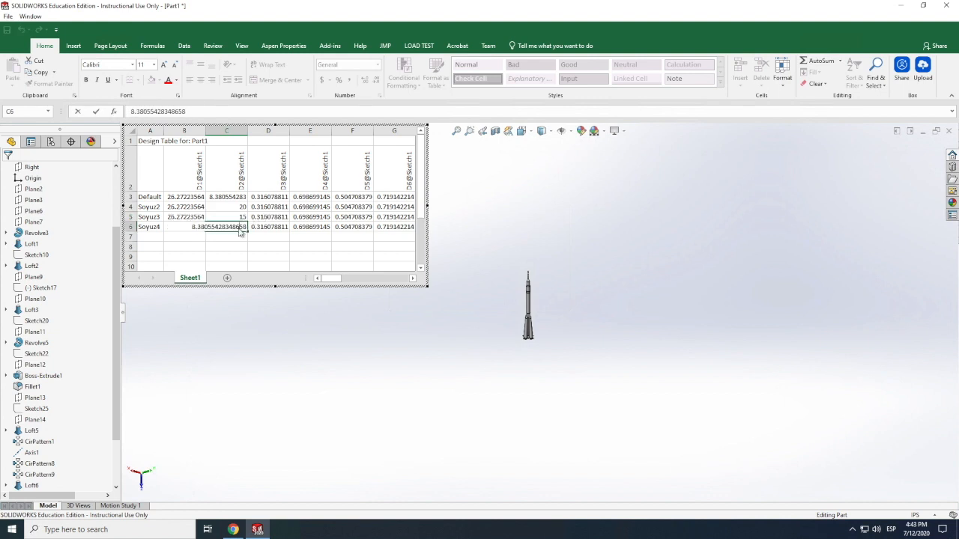
pyautogui.doubleClick(240, 231)
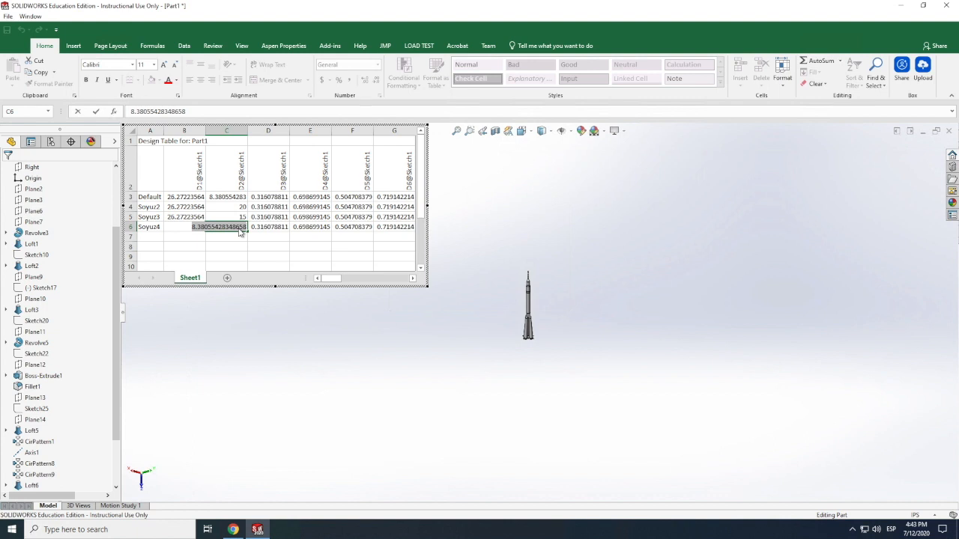
pyautogui.write('1')
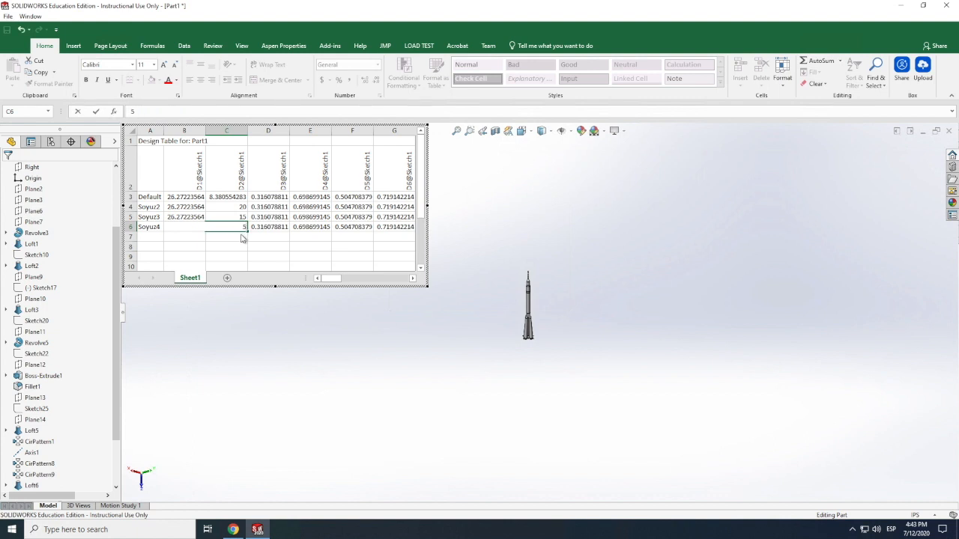
pyautogui.press('Return')
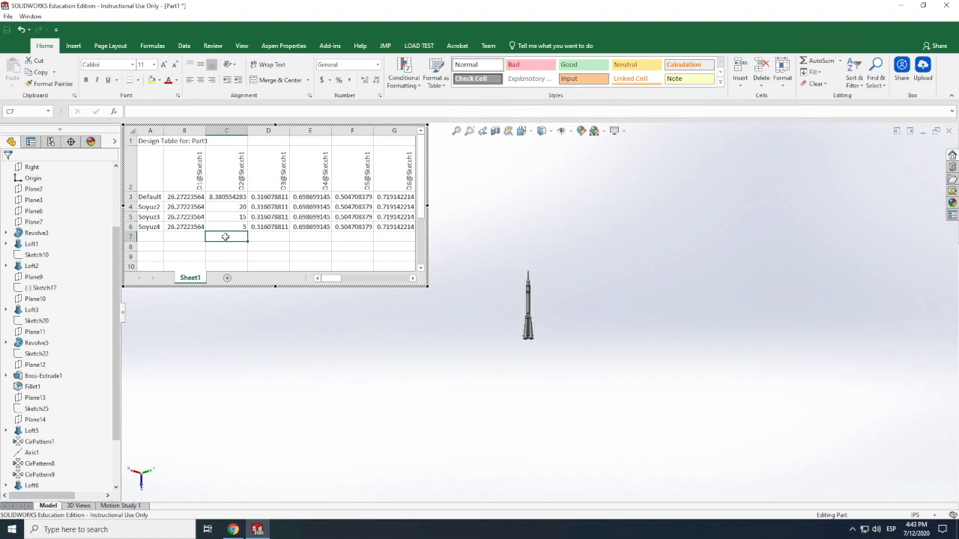
# Step: Finish editing the design table and return to the rocket model
pyautogui.click(201, 257)
pyautogui.click(255, 256)
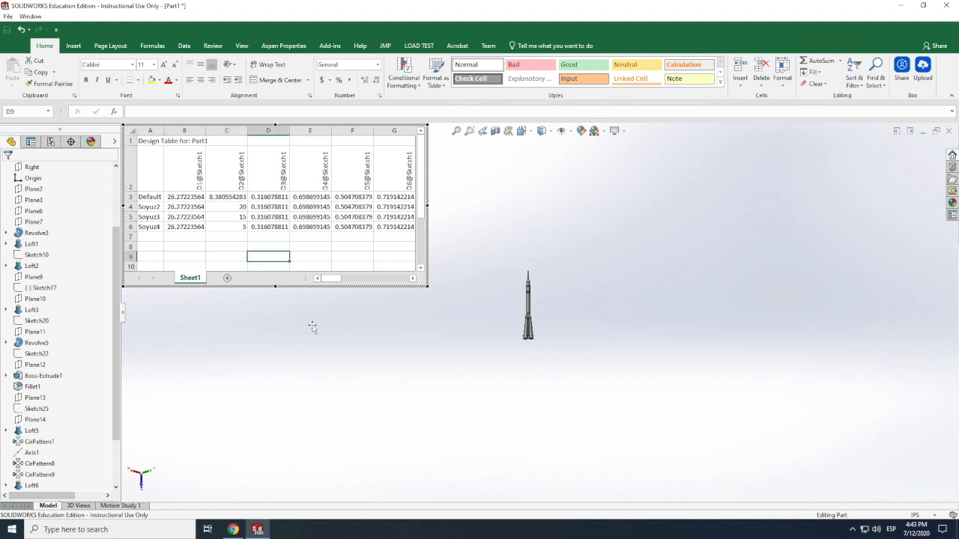
pyautogui.rightClick(329, 312)
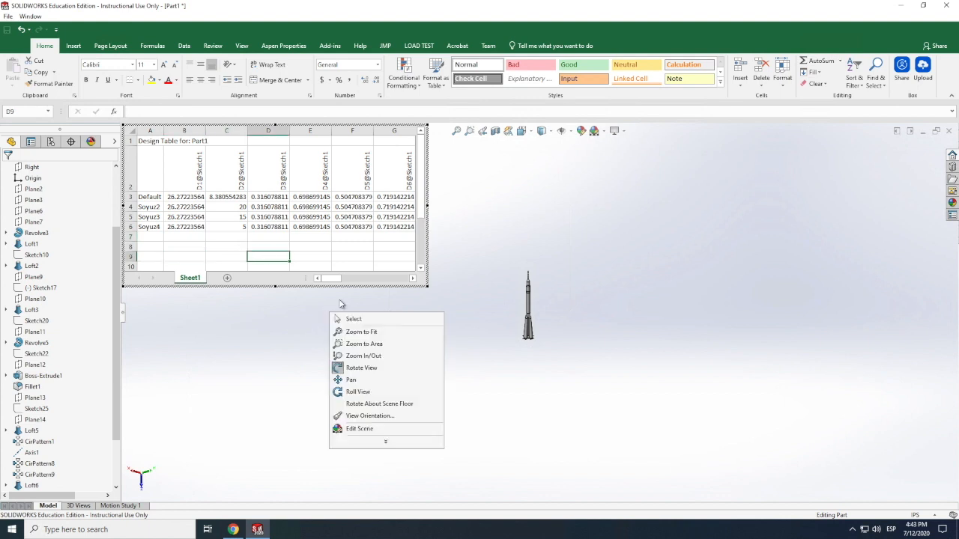
pyautogui.click(346, 257)
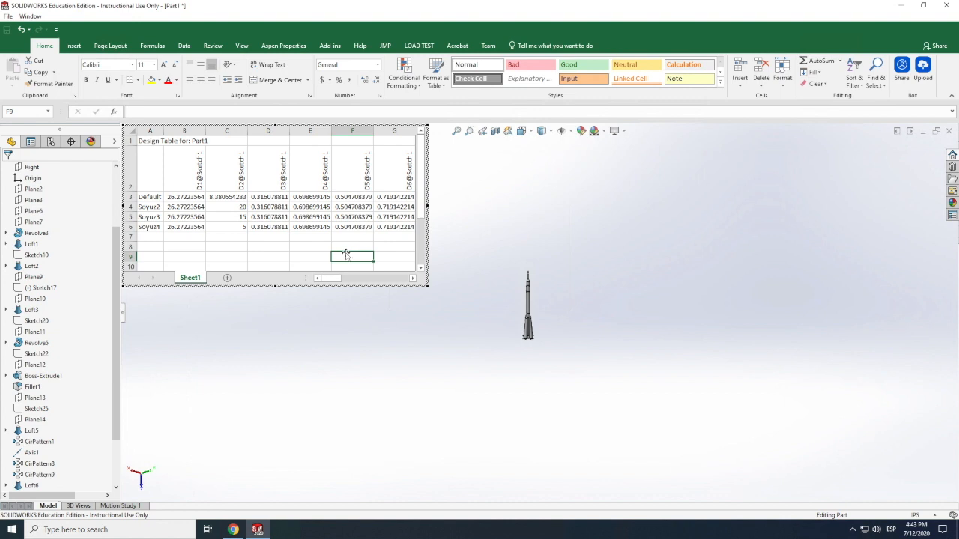
pyautogui.click(349, 249)
pyautogui.moveTo(459, 208); pyautogui.dragTo(465, 228, button='middle')
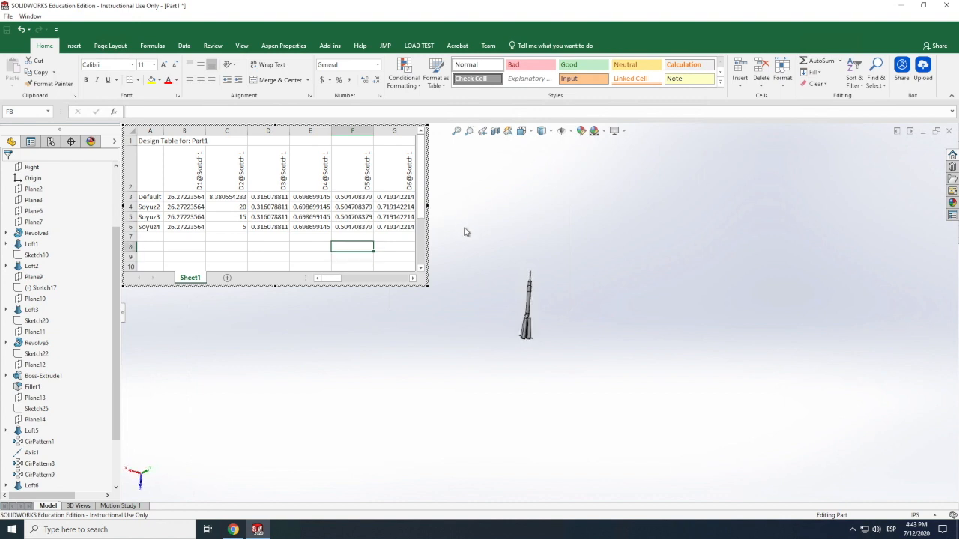
pyautogui.click(470, 259)
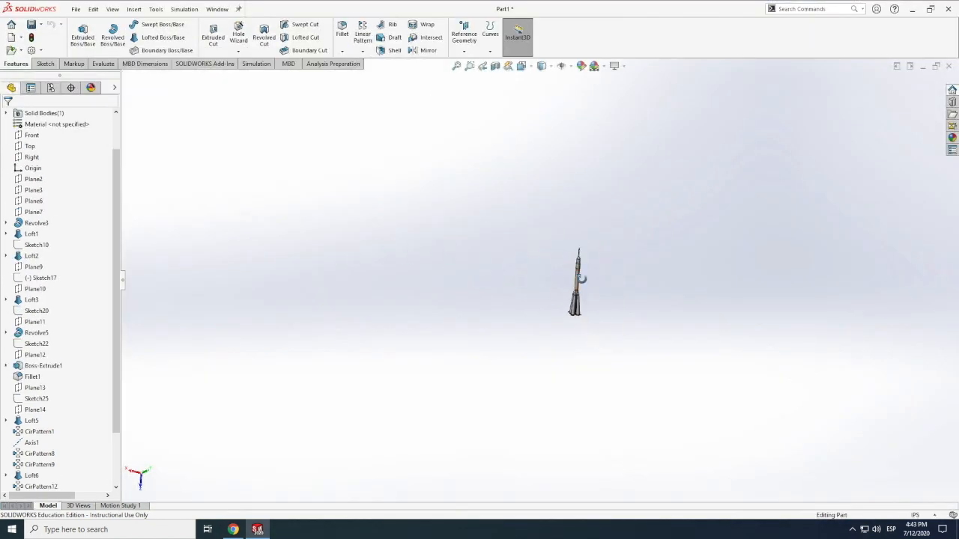
# Step: Check the part's configuration list for the variants from the design table
pyautogui.scroll(-2, 581, 279)
pyautogui.click(51, 89)
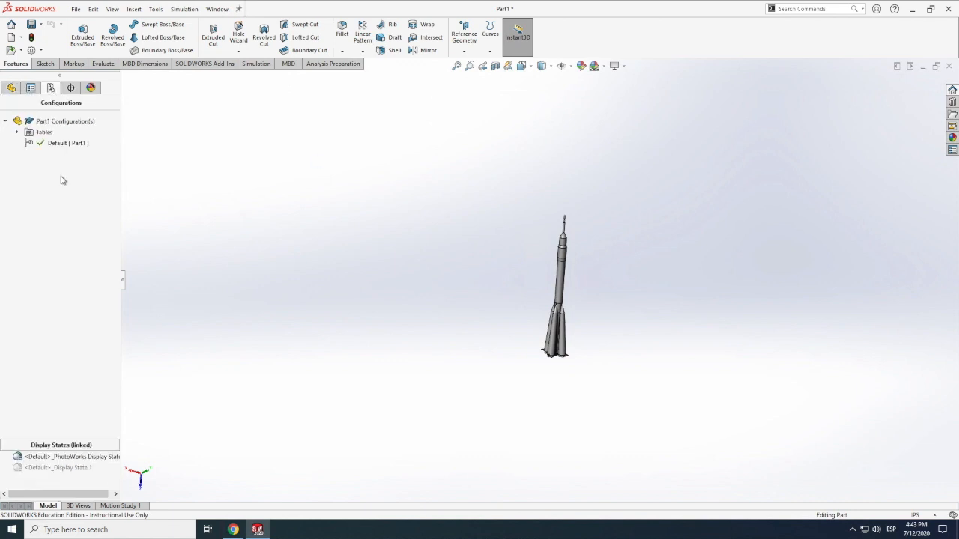
pyautogui.moveTo(554, 285); pyautogui.dragTo(565, 278, button='middle')
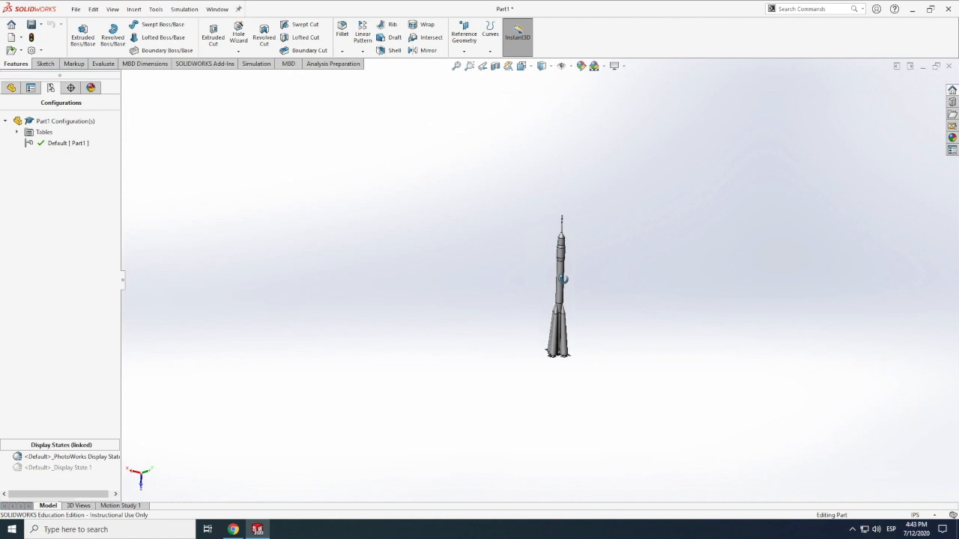
# Step: Open Sketch1 of the Revolve3 feature for editing and inspect its dimensions
pyautogui.click(11, 88)
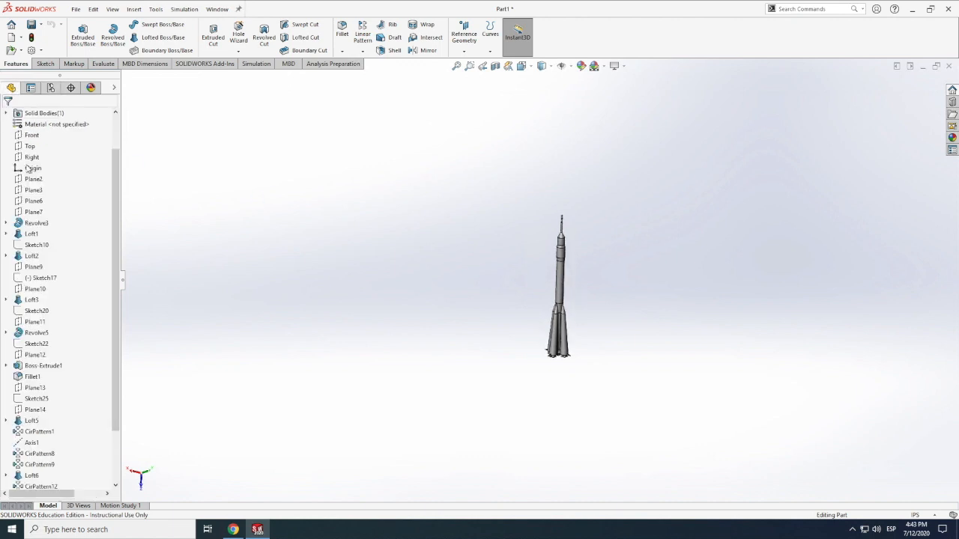
pyautogui.click(7, 224)
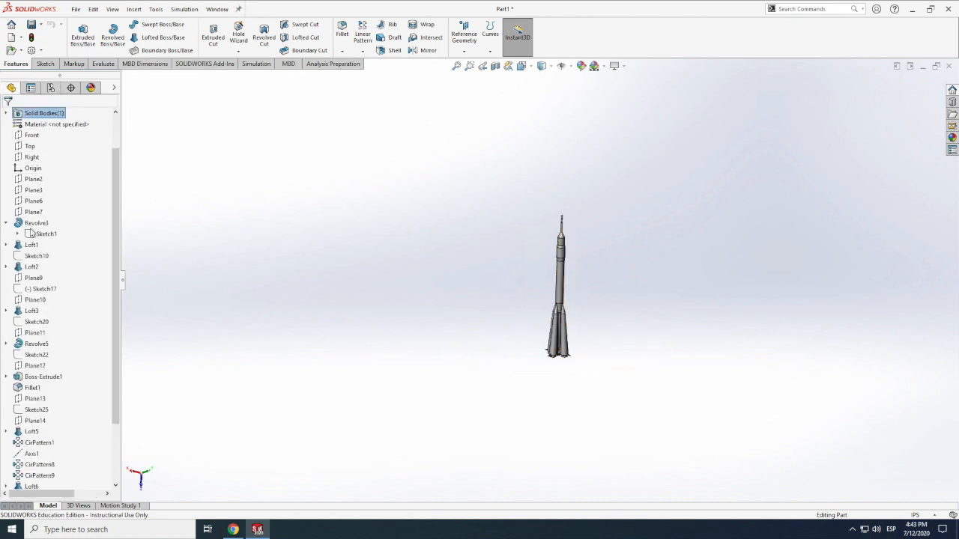
pyautogui.rightClick(47, 234)
pyautogui.click(55, 203)
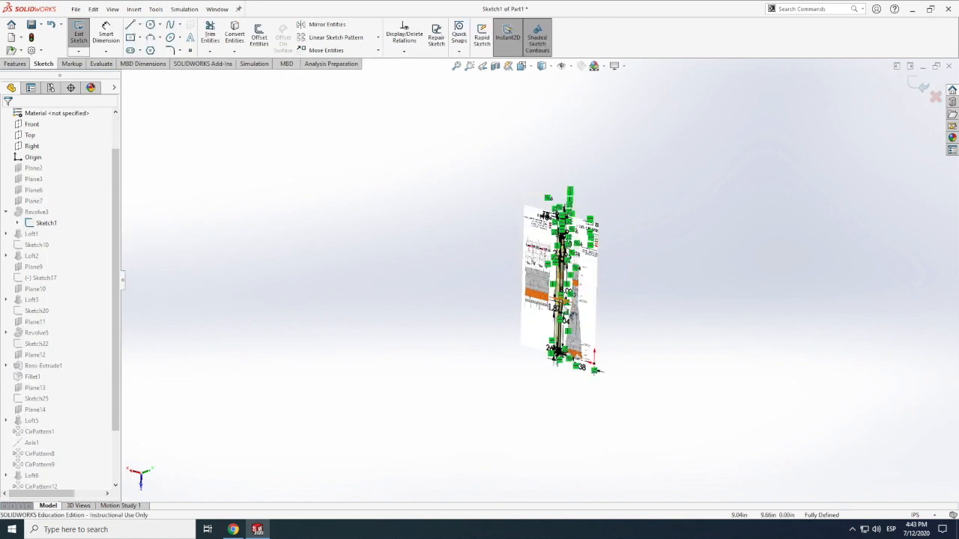
pyautogui.scroll(-3, 563, 322)
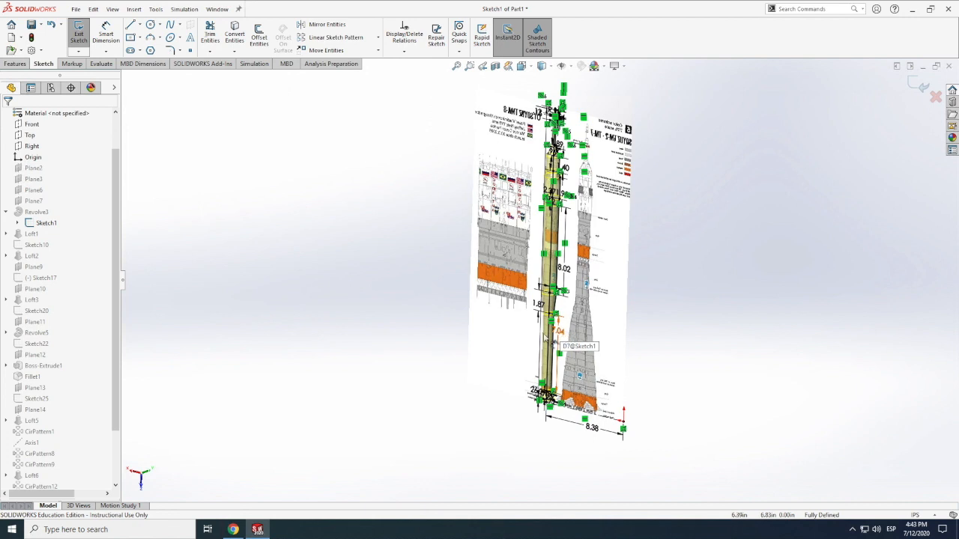
# Step: Delete the rocket body's overall height dimension near its base in Sketch1 and exit the sketch
pyautogui.scroll(-2, 543, 334)
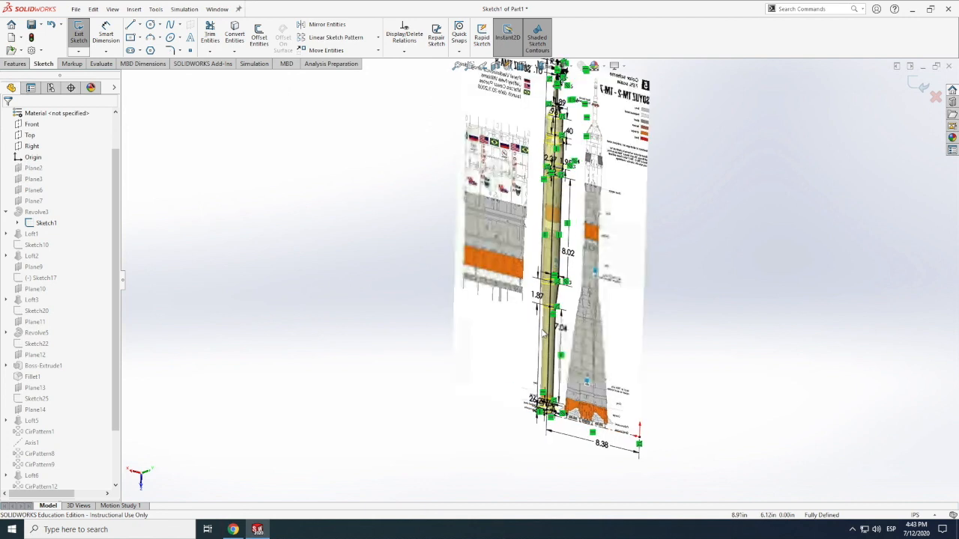
pyautogui.scroll(-2, 546, 372)
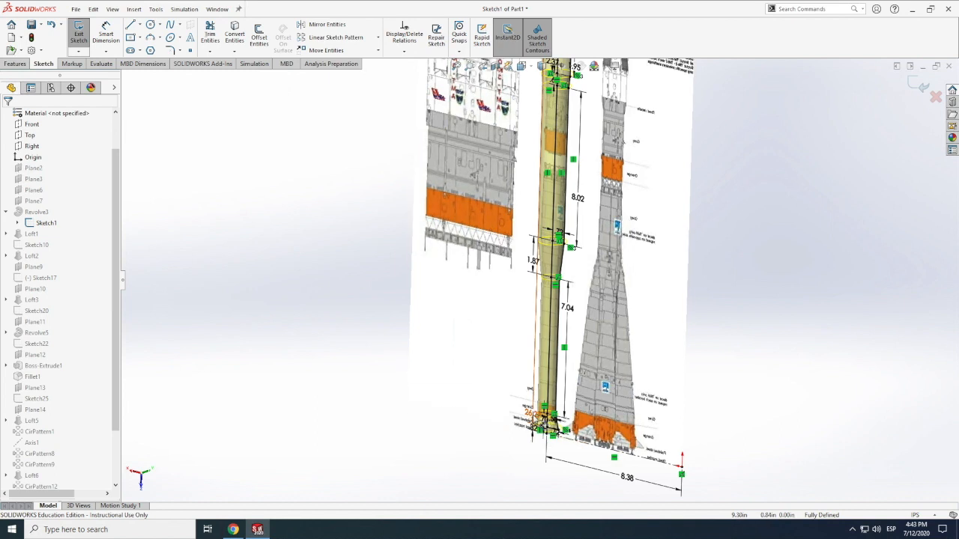
pyautogui.doubleClick(535, 404)
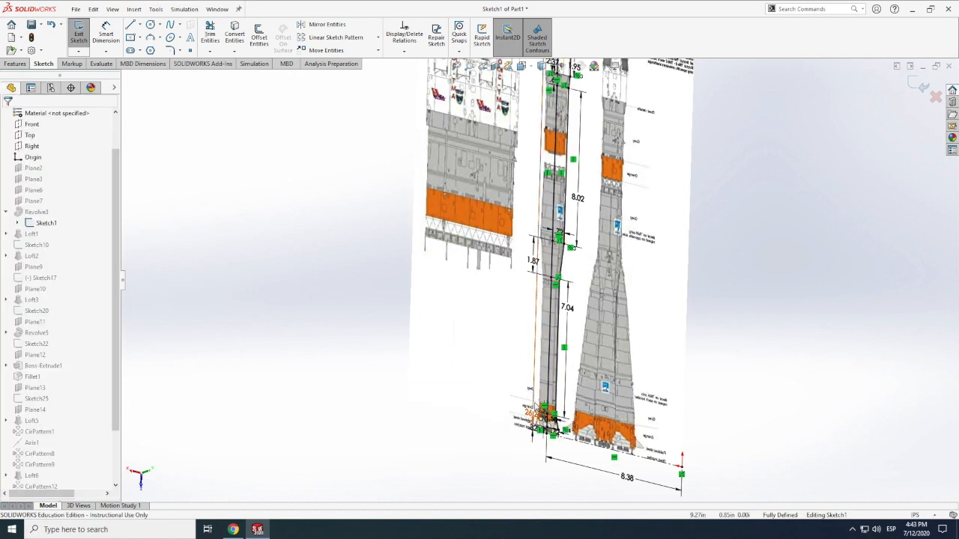
pyautogui.press('Delete')
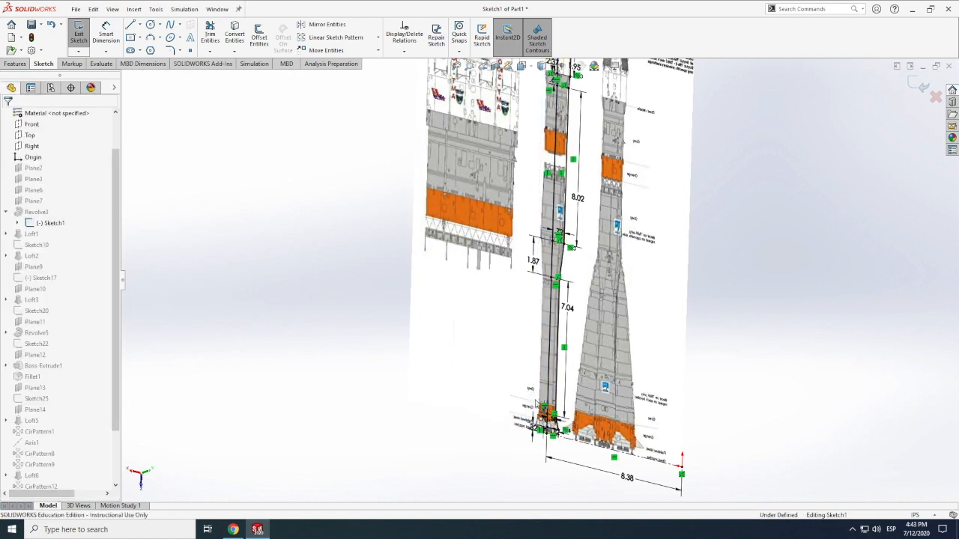
pyautogui.click(78, 36)
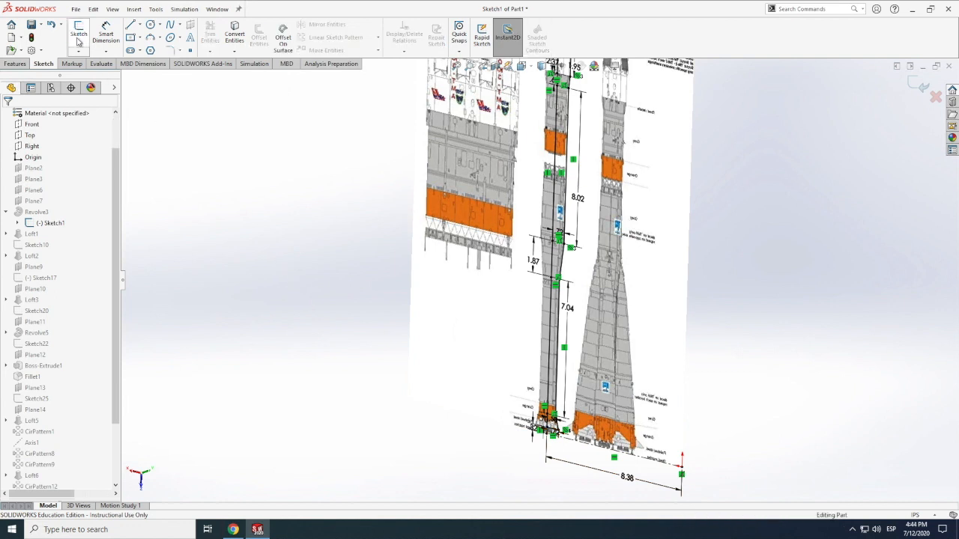
pyautogui.scroll(3, 396, 311)
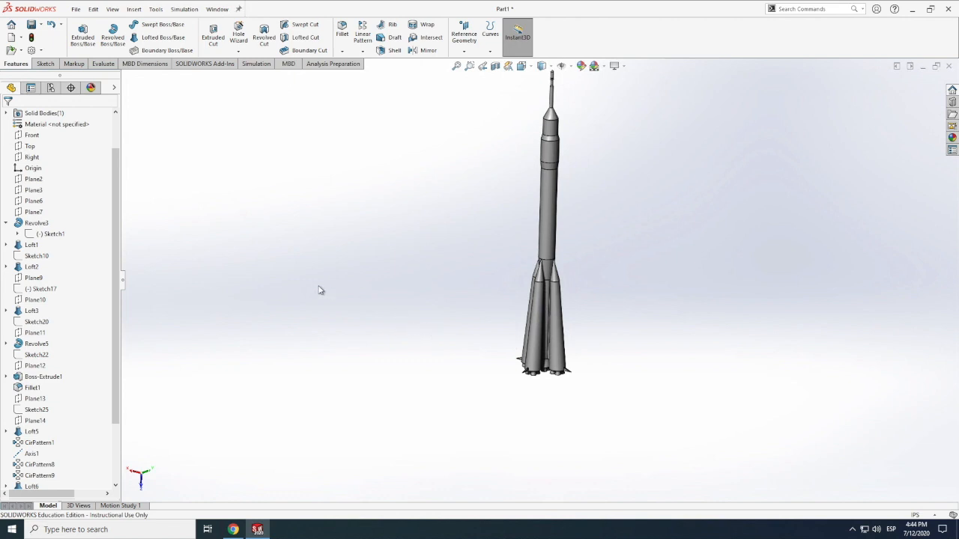
# Step: Open the part's existing design table for editing from its configurations
pyautogui.click(50, 88)
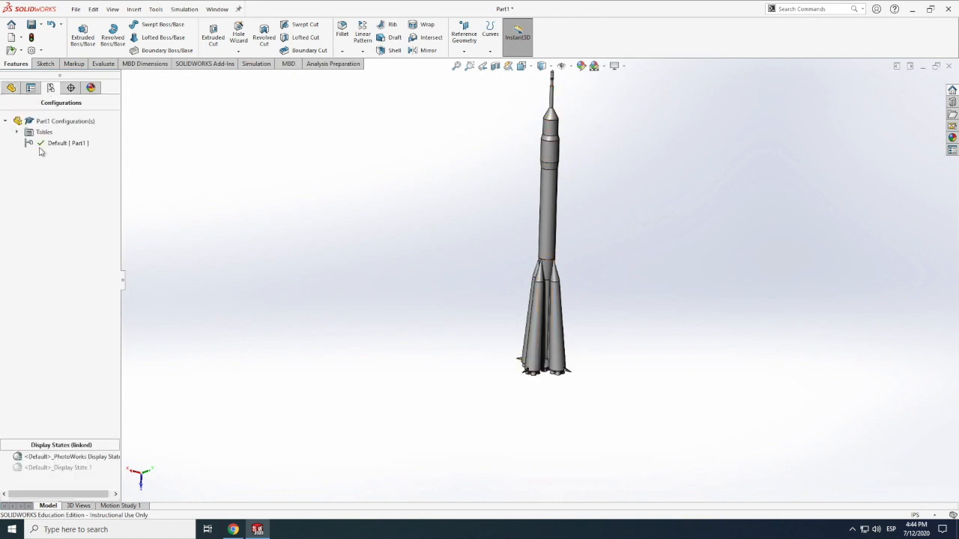
pyautogui.rightClick(42, 133)
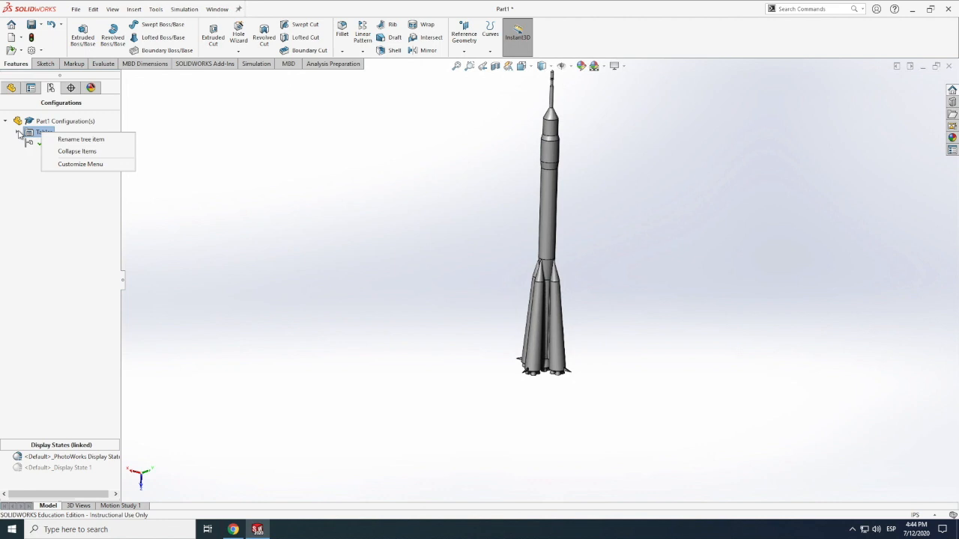
pyautogui.click(18, 133)
pyautogui.rightClick(54, 144)
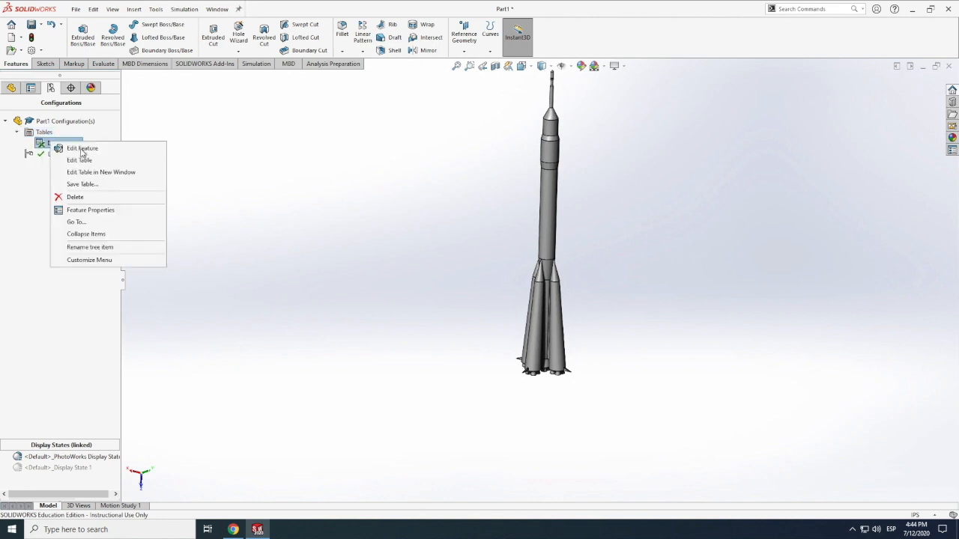
pyautogui.click(79, 159)
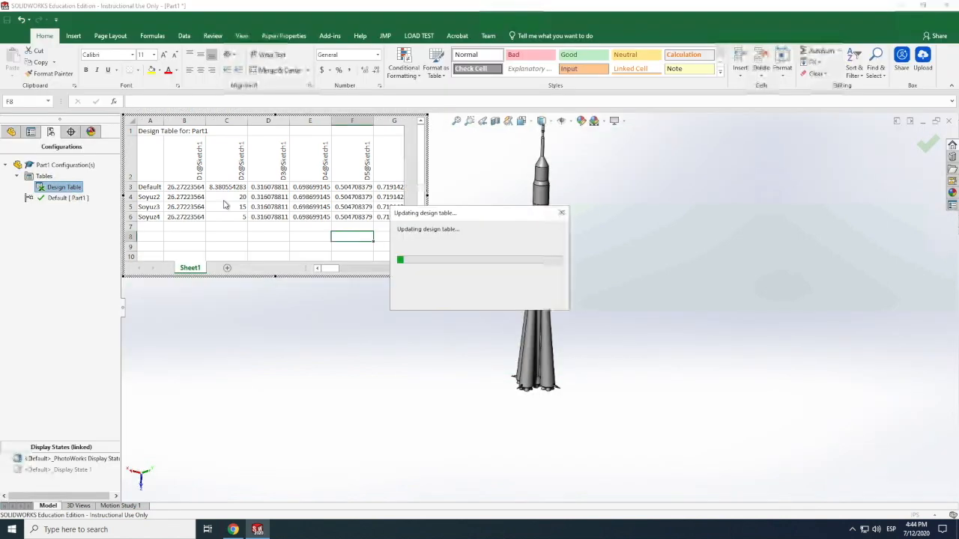
pyautogui.click(441, 362)
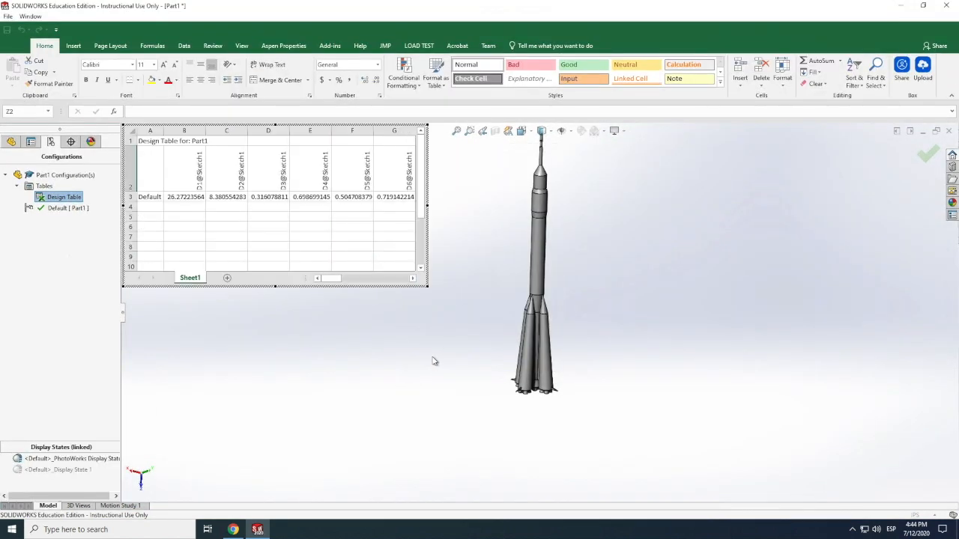
# Step: Check the Default row's Sketch1 dimension values in the design table and close the table
pyautogui.moveTo(150, 197); pyautogui.dragTo(314, 196)
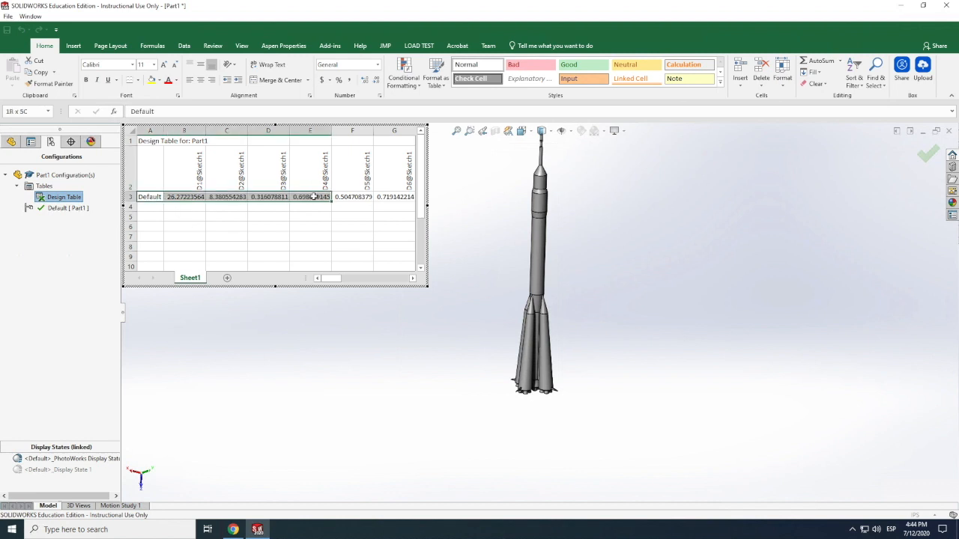
pyautogui.click(198, 217)
pyautogui.click(196, 197)
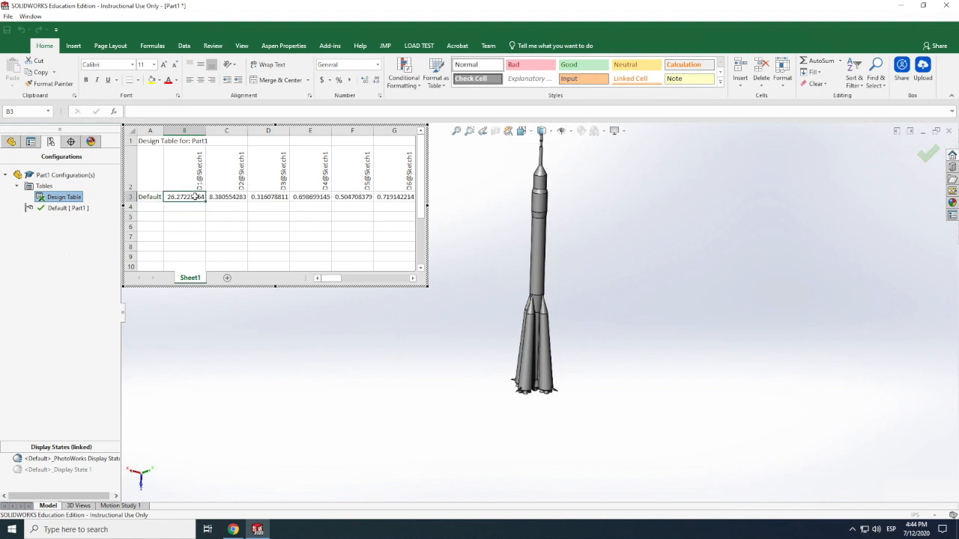
pyautogui.click(179, 214)
pyautogui.moveTo(150, 196); pyautogui.dragTo(479, 212)
pyautogui.click(368, 227)
pyautogui.click(481, 217)
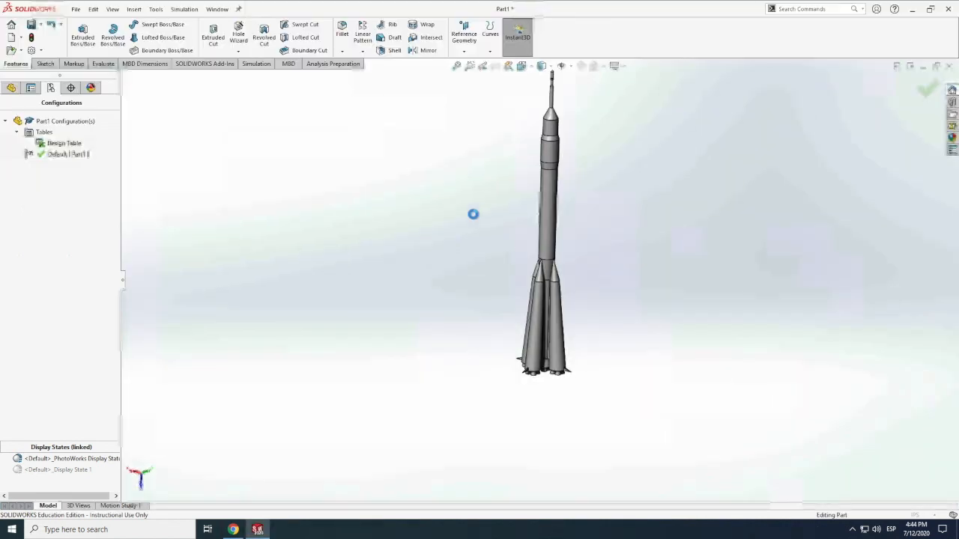
# Step: Reopen Sketch1 of the Revolve3 feature for editing
pyautogui.click(12, 88)
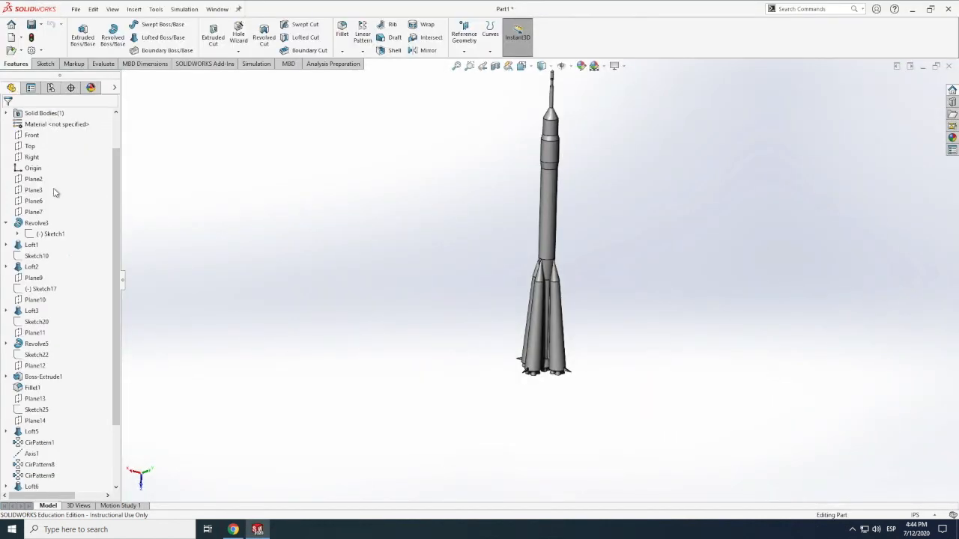
pyautogui.doubleClick(52, 237)
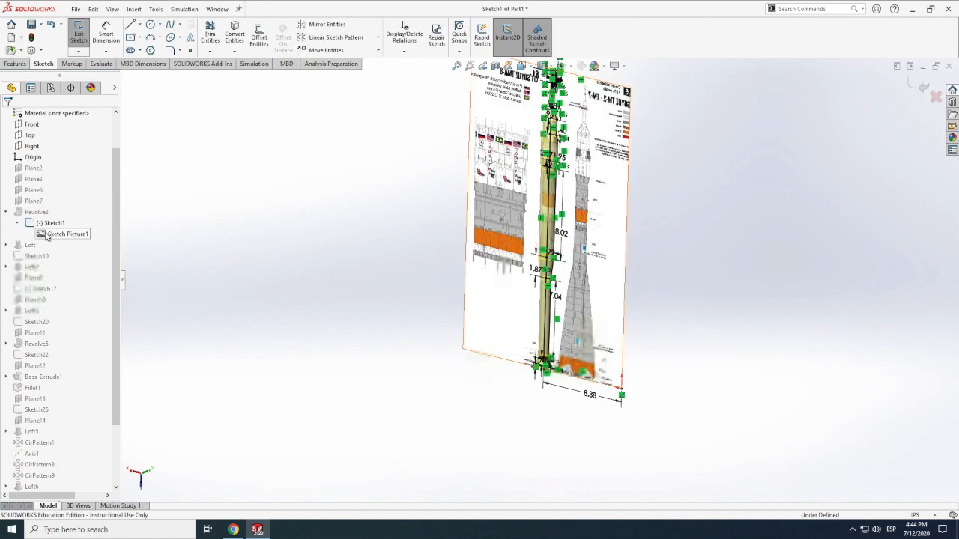
pyautogui.rightClick(52, 234)
pyautogui.click(303, 260)
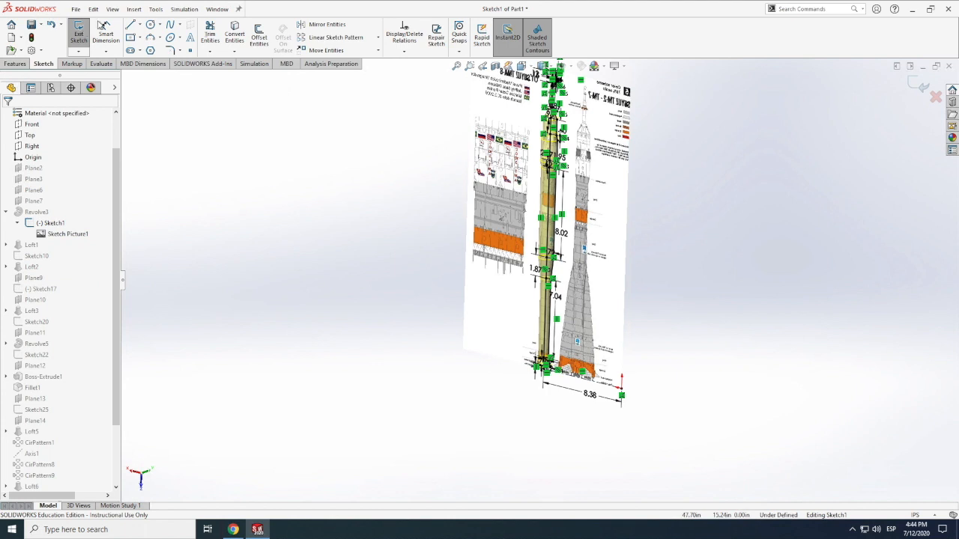
# Step: Rotate Sketch1 and examine the dimensions along the rocket's lower body and base
pyautogui.click(112, 9)
pyautogui.moveTo(135, 70)
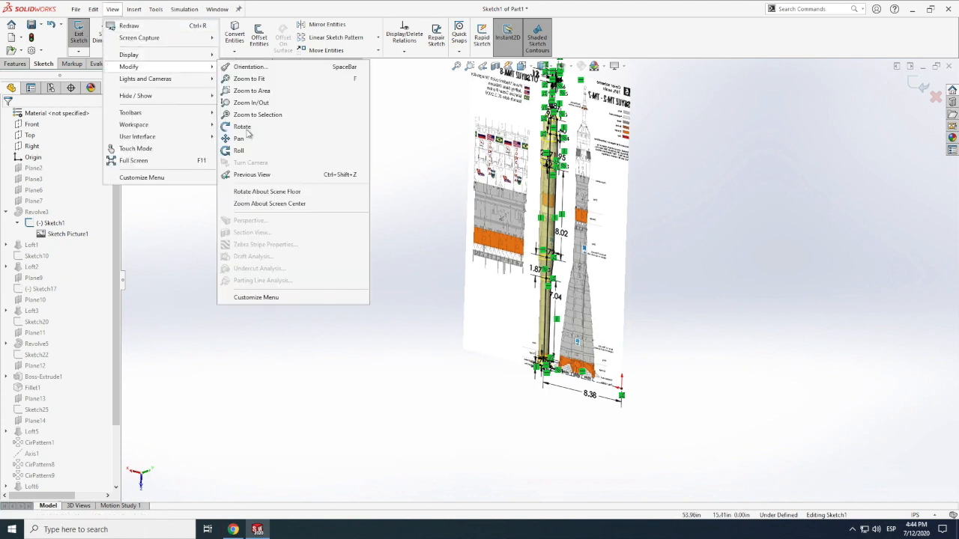
pyautogui.click(239, 127)
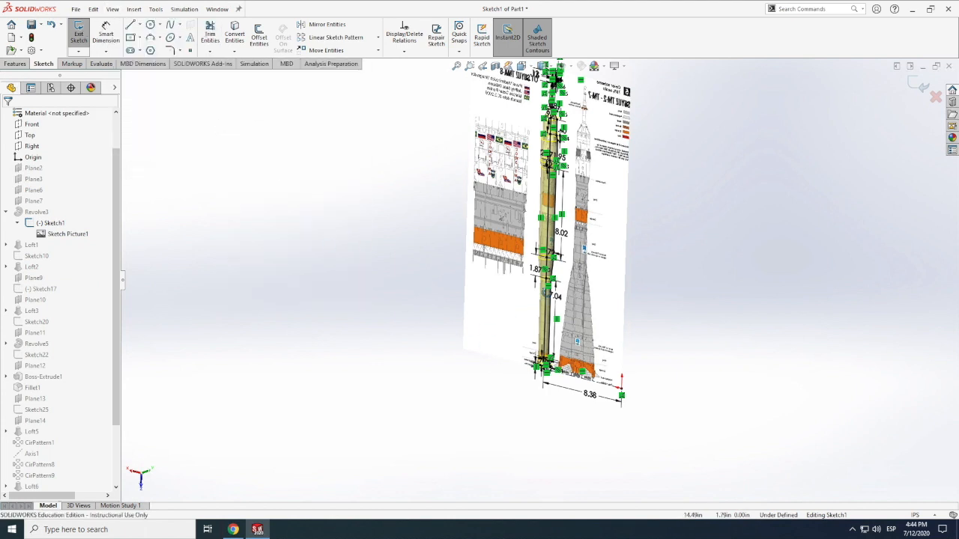
pyautogui.moveTo(557, 288); pyautogui.dragTo(559, 287)
pyautogui.moveTo(559, 328); pyautogui.dragTo(561, 312)
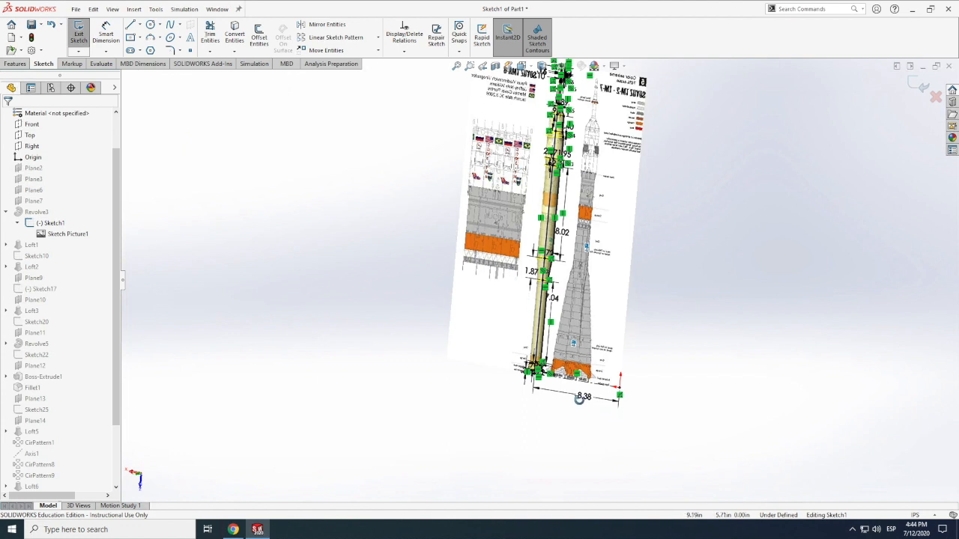
pyautogui.scroll(-2, 586, 397)
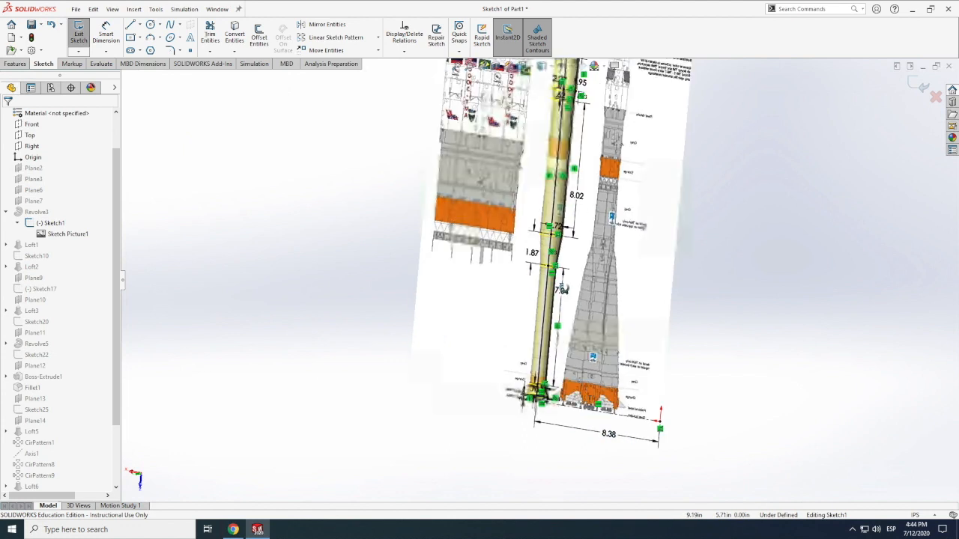
pyautogui.scroll(-2, 564, 296)
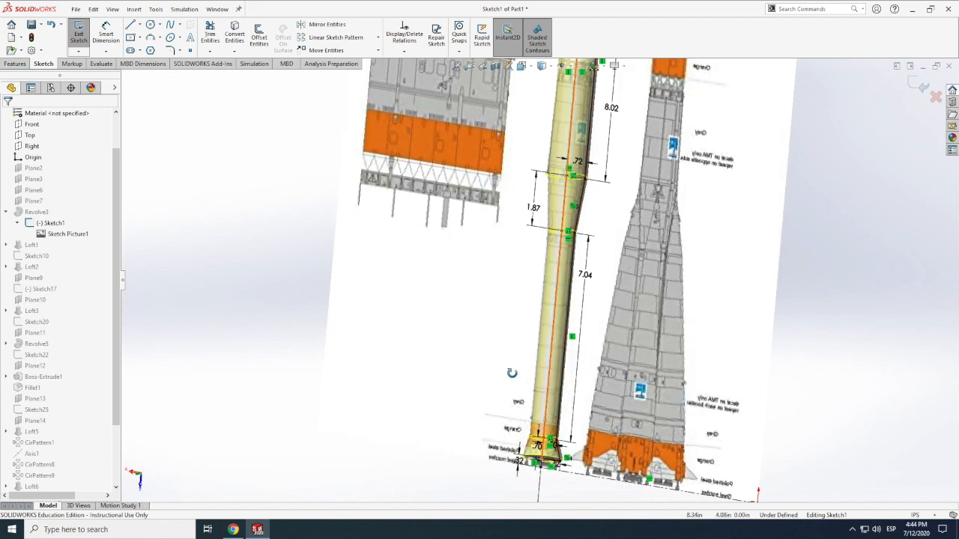
pyautogui.scroll(2, 512, 372)
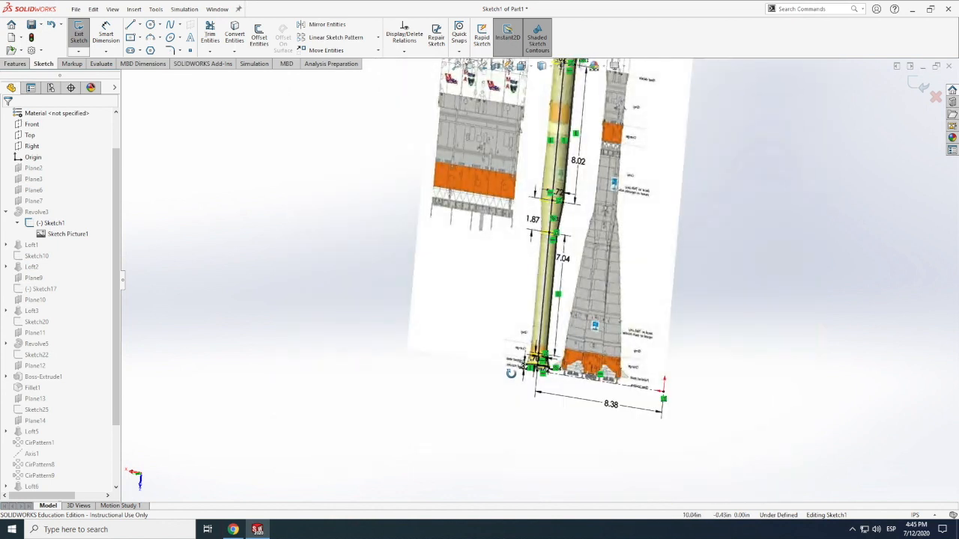
pyautogui.scroll(5, 535, 307)
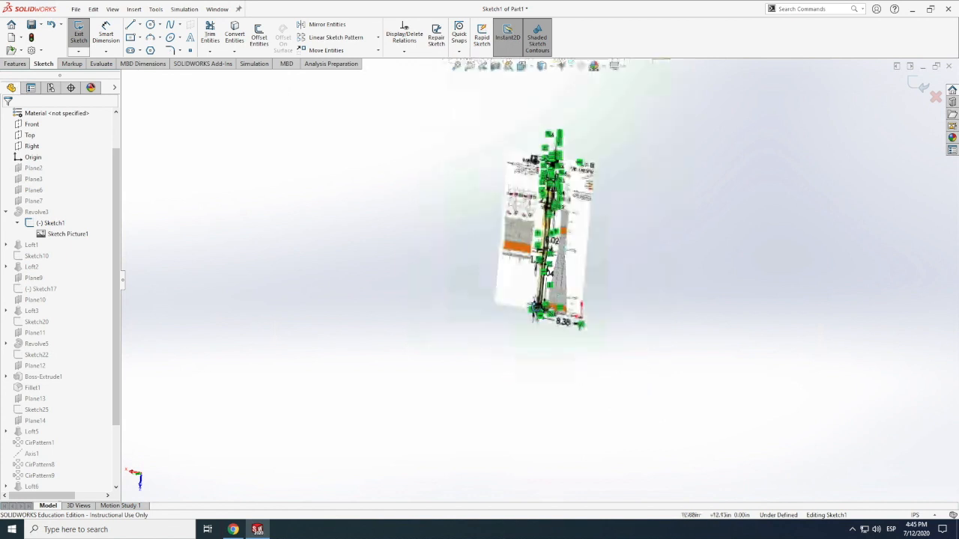
# Step: Examine the Sketch1 dimensions along the rocket's upper body, nose cone and escape tower up to the rounded tip
pyautogui.scroll(2, 549, 308)
pyautogui.scroll(-4, 549, 307)
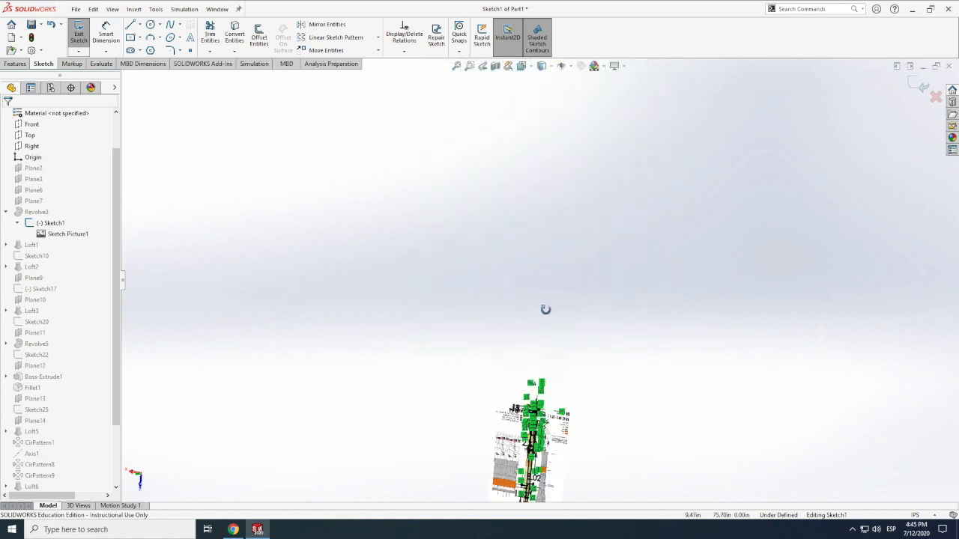
pyautogui.scroll(-1, 529, 441)
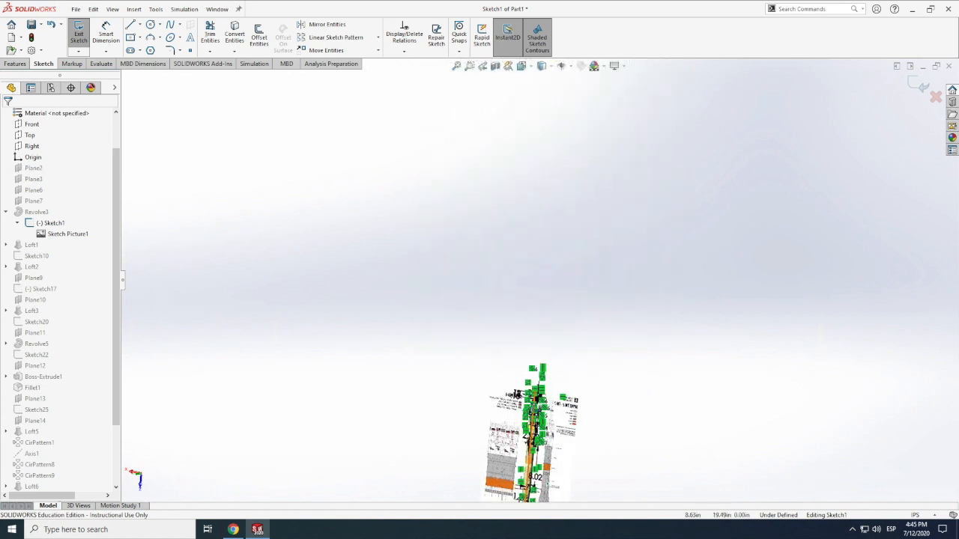
pyautogui.scroll(-3, 537, 404)
pyautogui.scroll(-1, 551, 308)
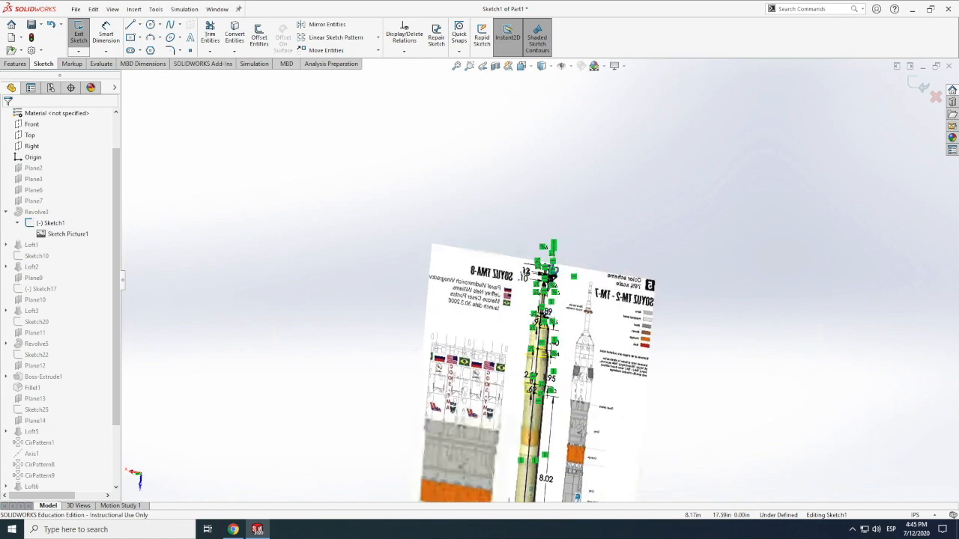
pyautogui.scroll(-2, 552, 273)
pyautogui.scroll(-2, 593, 265)
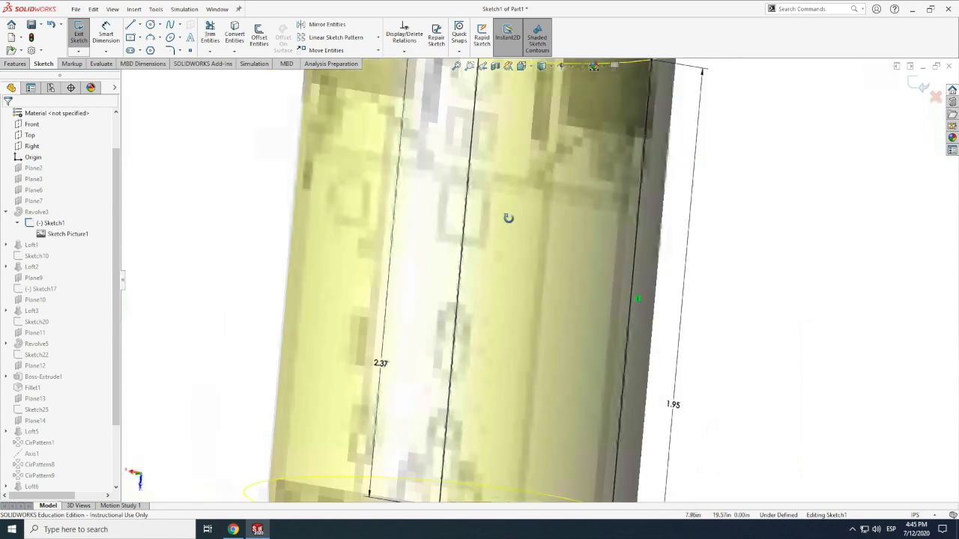
pyautogui.moveTo(592, 265); pyautogui.dragTo(509, 216, button='middle')
pyautogui.scroll(2, 508, 218)
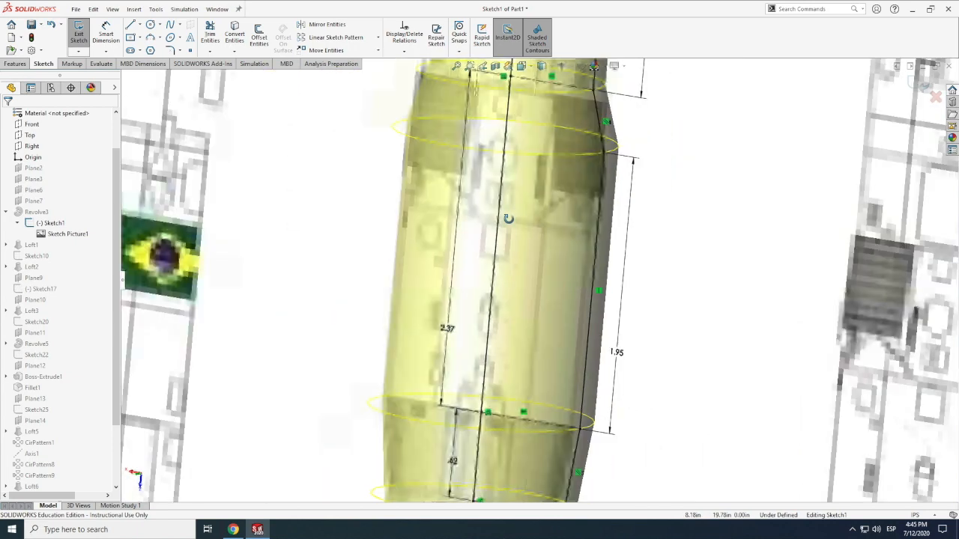
pyautogui.scroll(2, 508, 218)
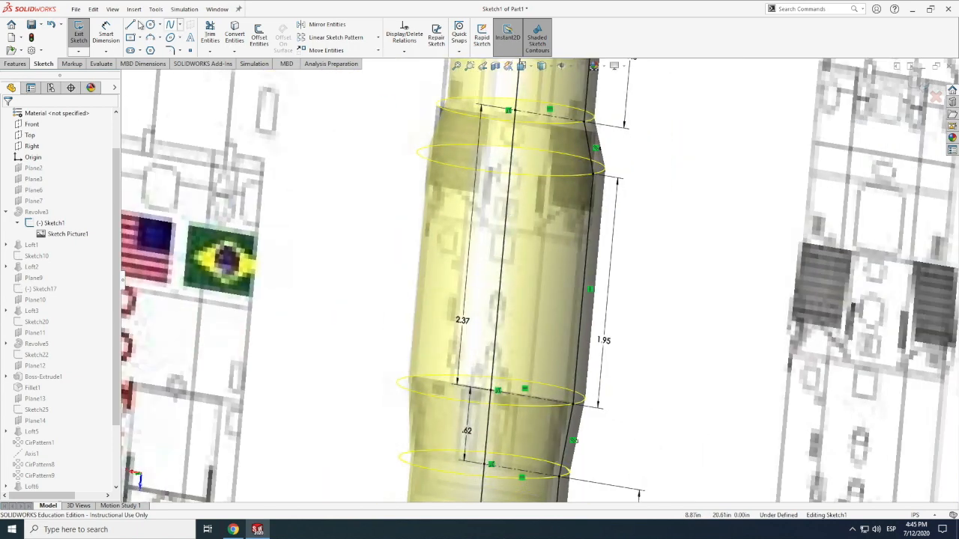
pyautogui.click(114, 10)
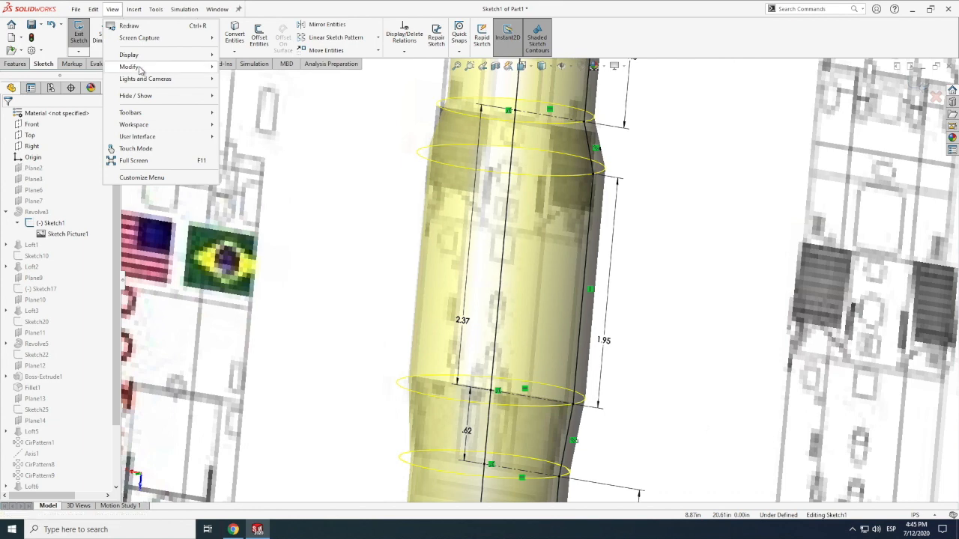
pyautogui.moveTo(139, 71)
pyautogui.click(239, 138)
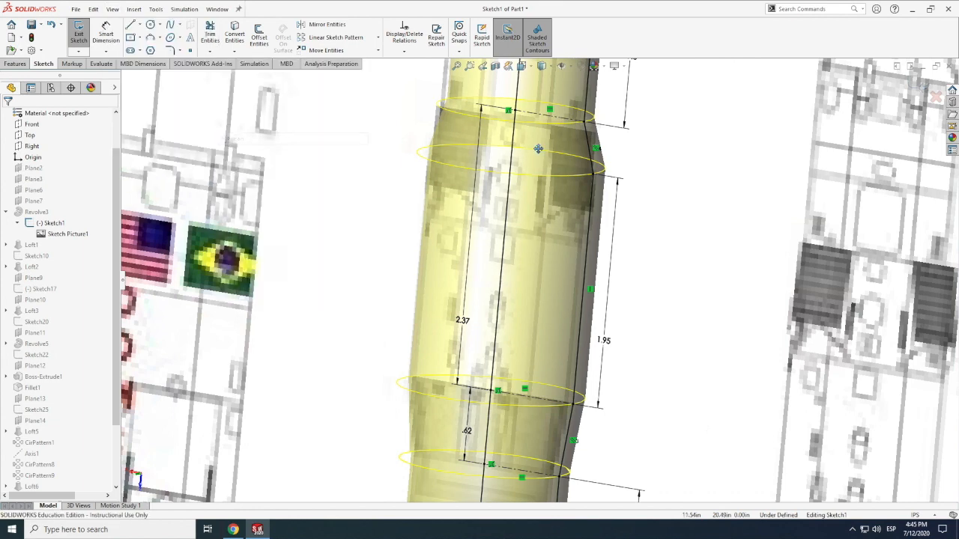
pyautogui.scroll(1, 644, 149)
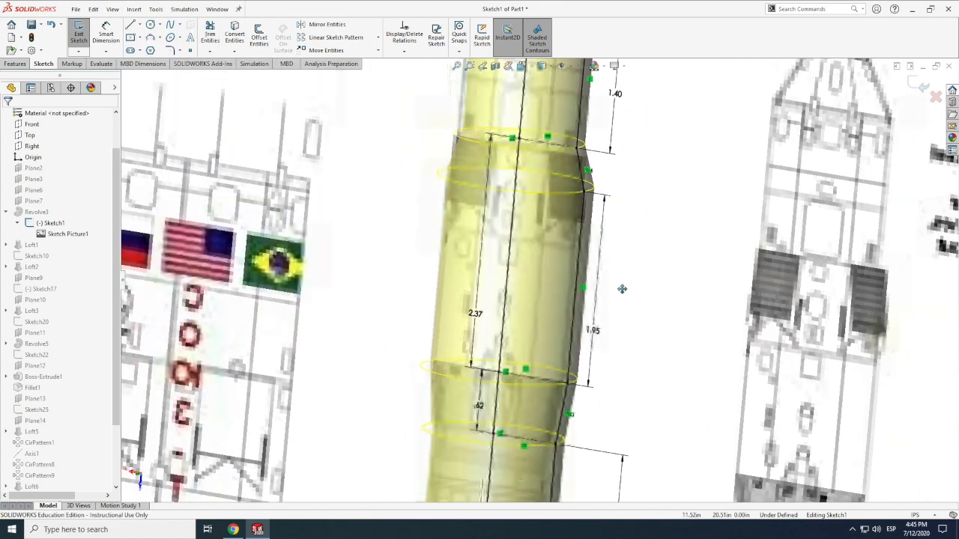
pyautogui.moveTo(603, 148); pyautogui.dragTo(595, 298)
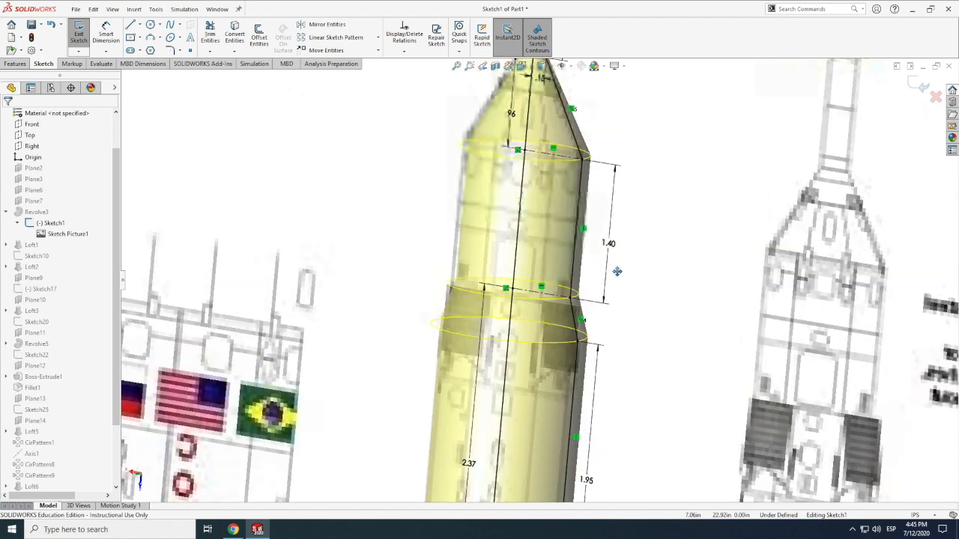
pyautogui.scroll(-1, 611, 274)
pyautogui.moveTo(649, 105); pyautogui.dragTo(605, 322)
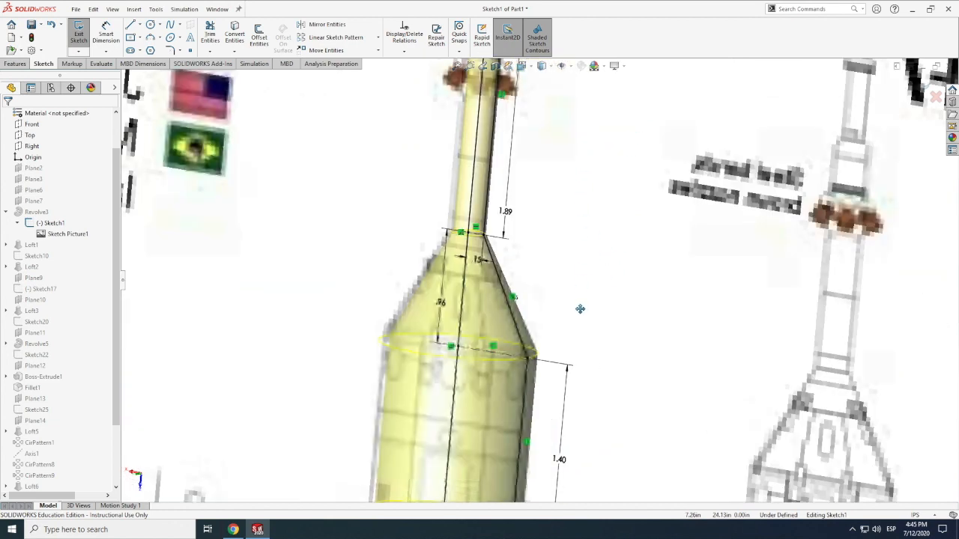
pyautogui.moveTo(615, 127); pyautogui.dragTo(580, 309)
pyautogui.moveTo(586, 66); pyautogui.dragTo(587, 216)
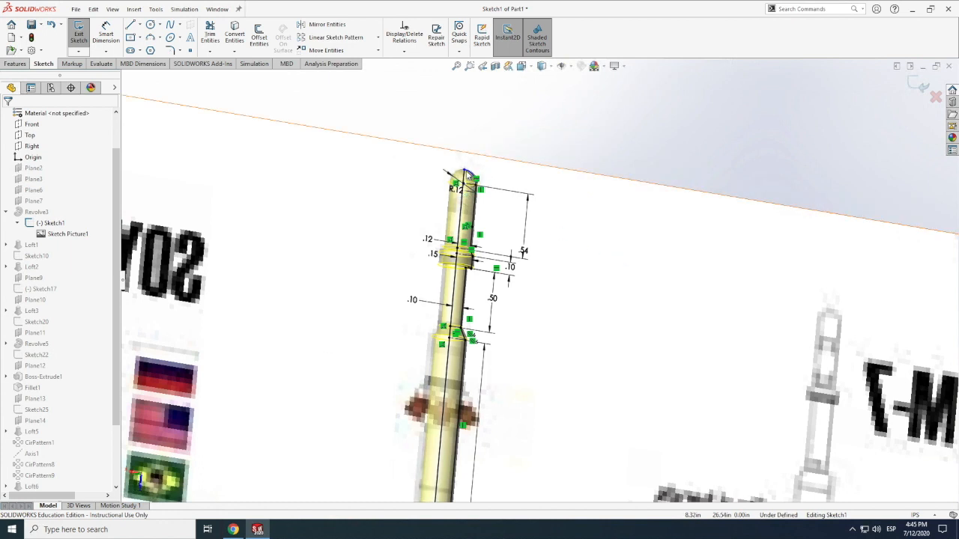
# Step: Dimension the distance from the rocket's tip point to the centreline point at the bottom of the 0.50 segment, and exit Sketch1
pyautogui.click(110, 34)
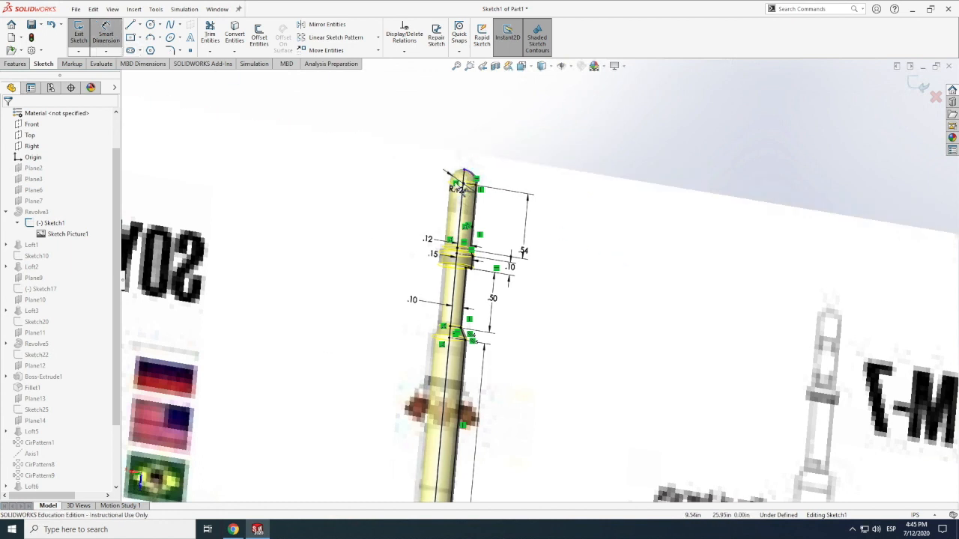
pyautogui.click(464, 172)
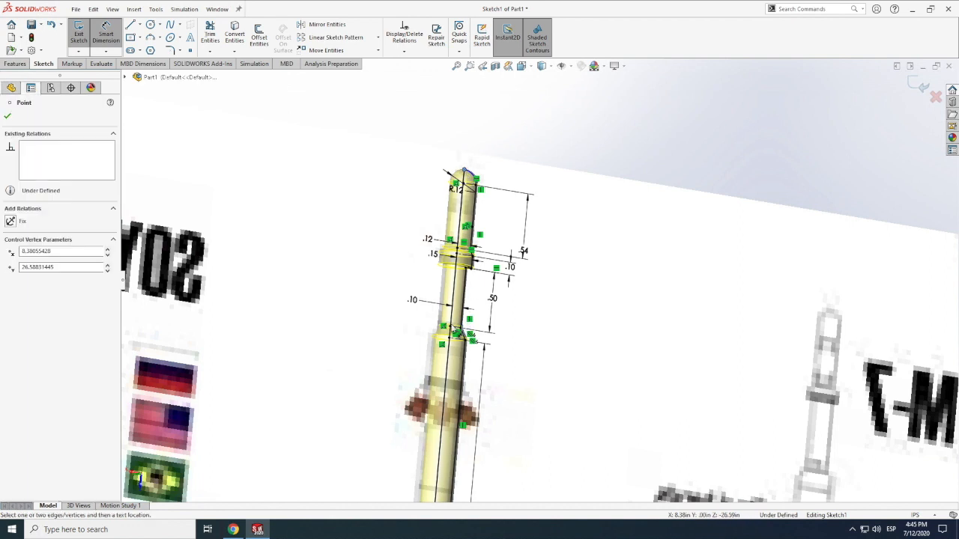
pyautogui.click(443, 327)
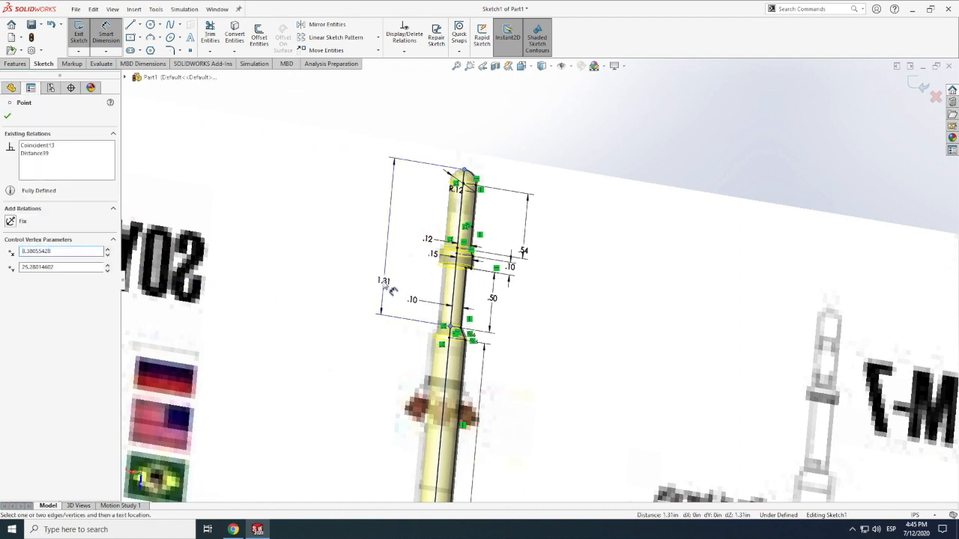
pyautogui.click(384, 289)
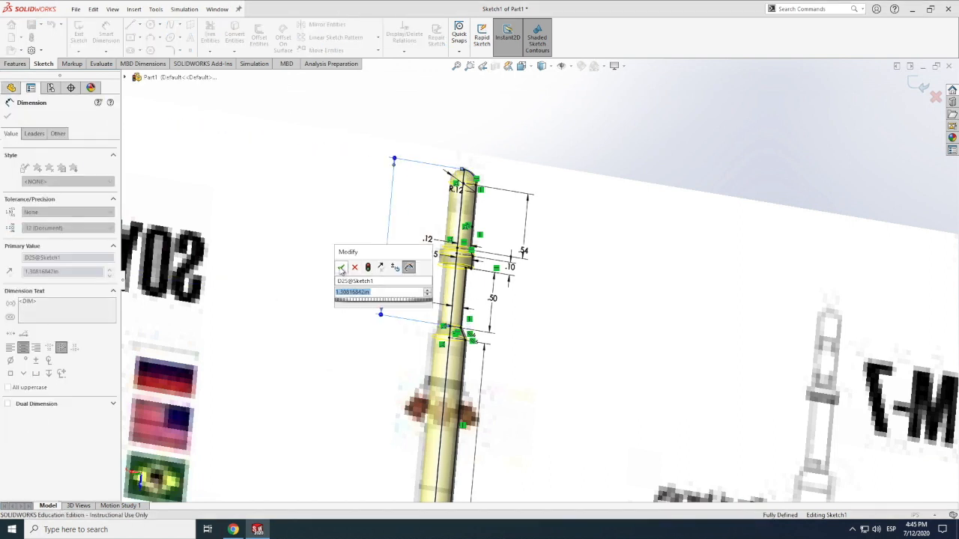
pyautogui.click(341, 267)
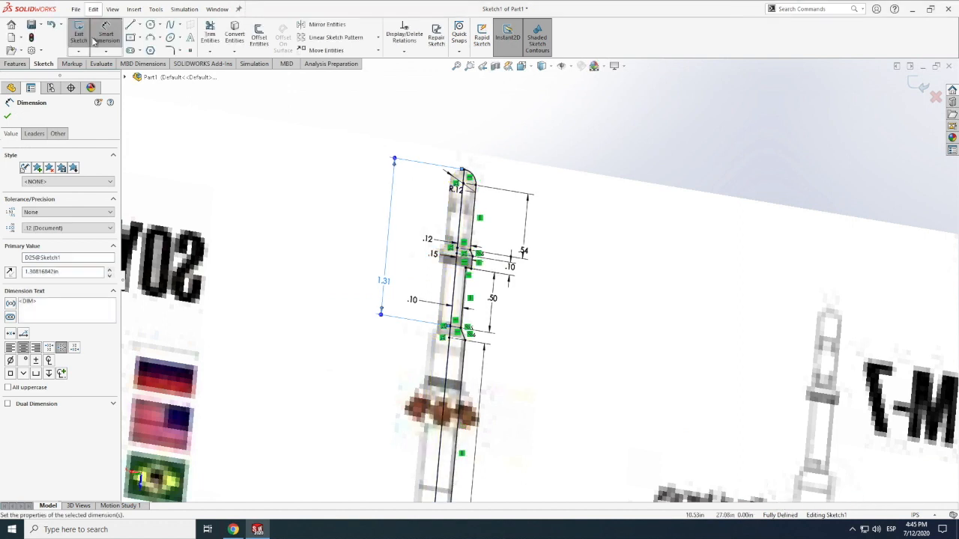
pyautogui.click(79, 35)
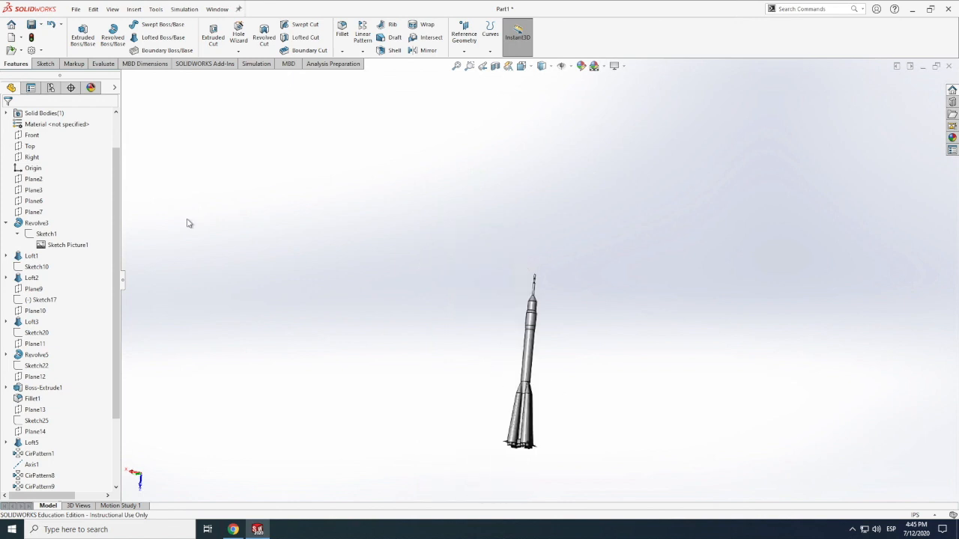
# Step: Reopen Sketch1 under Revolve3 to check its definition and exit the sketch
pyautogui.click(50, 88)
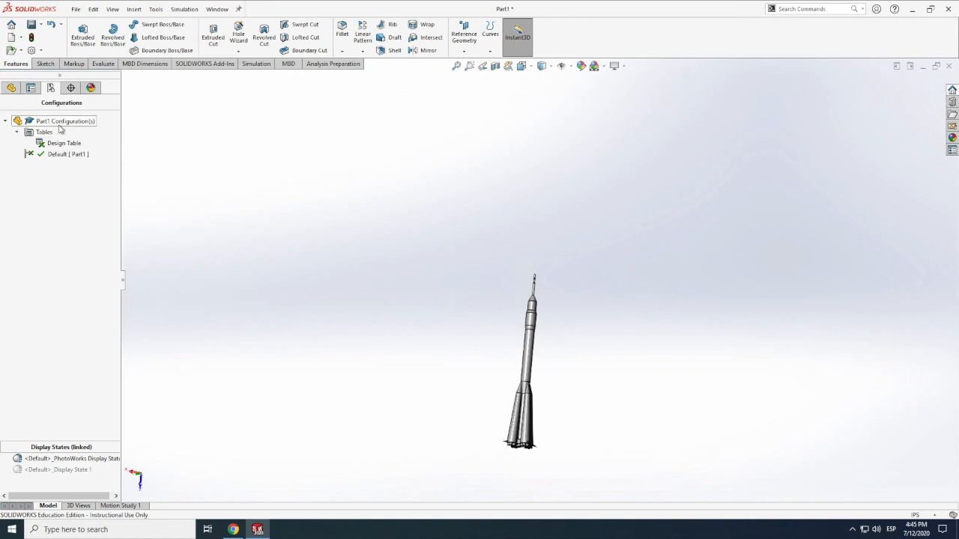
pyautogui.click(11, 88)
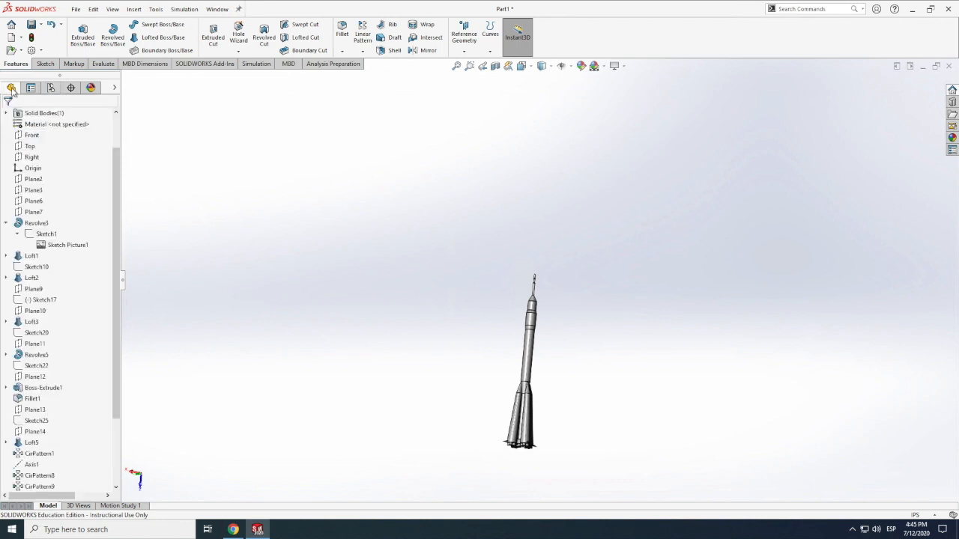
pyautogui.click(17, 233)
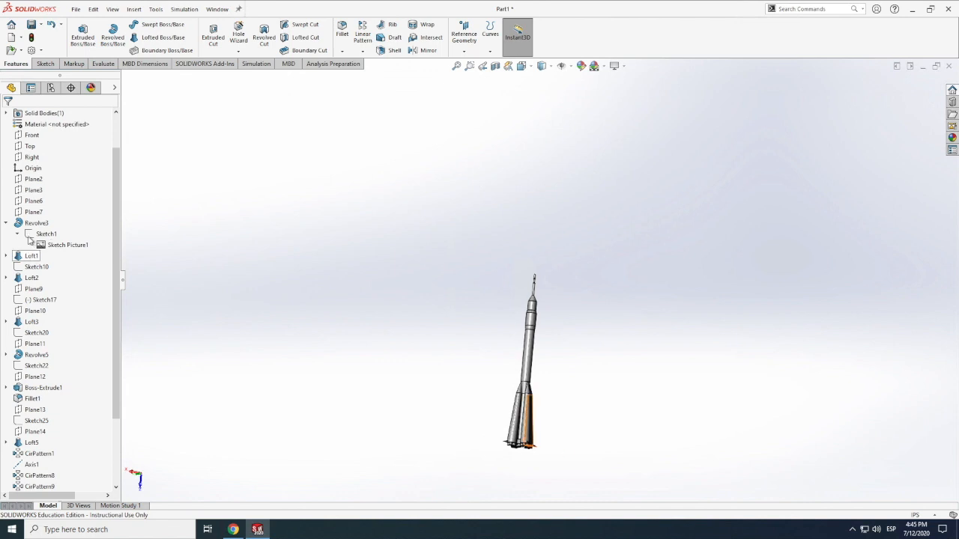
pyautogui.click(7, 223)
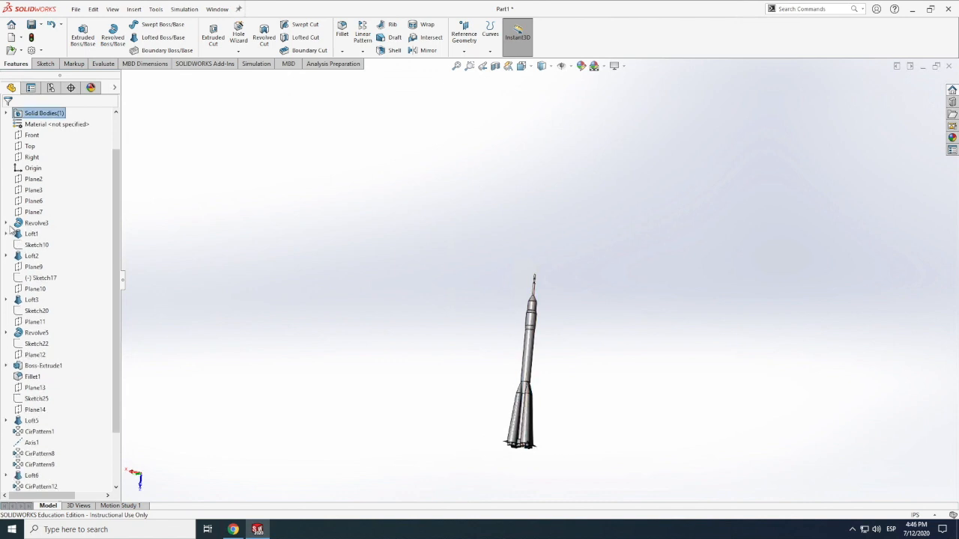
pyautogui.click(7, 224)
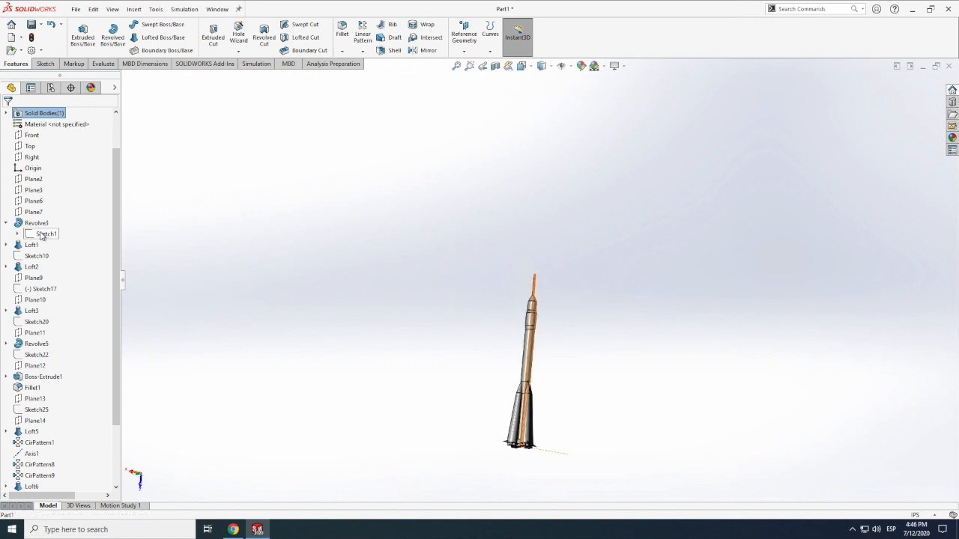
pyautogui.click(31, 236)
pyautogui.click(18, 235)
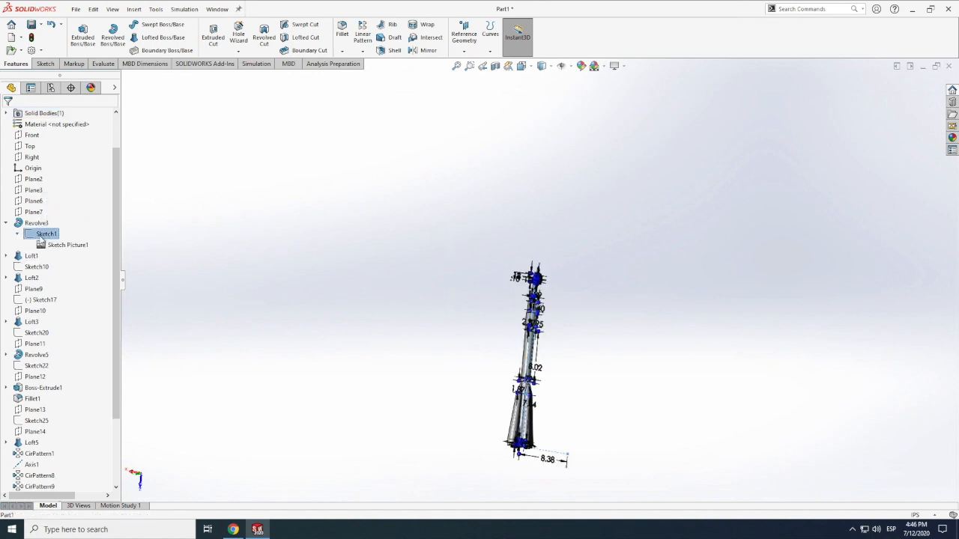
pyautogui.rightClick(41, 237)
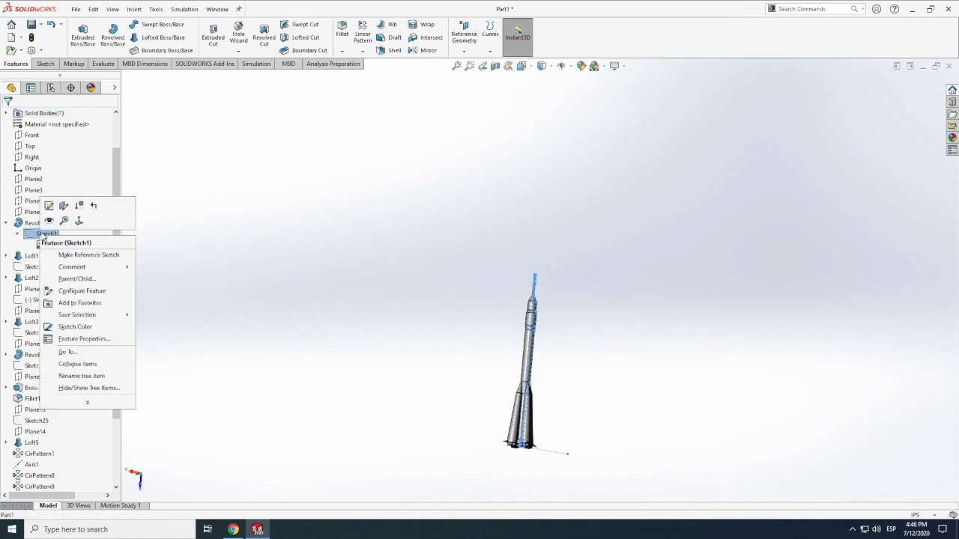
pyautogui.click(50, 204)
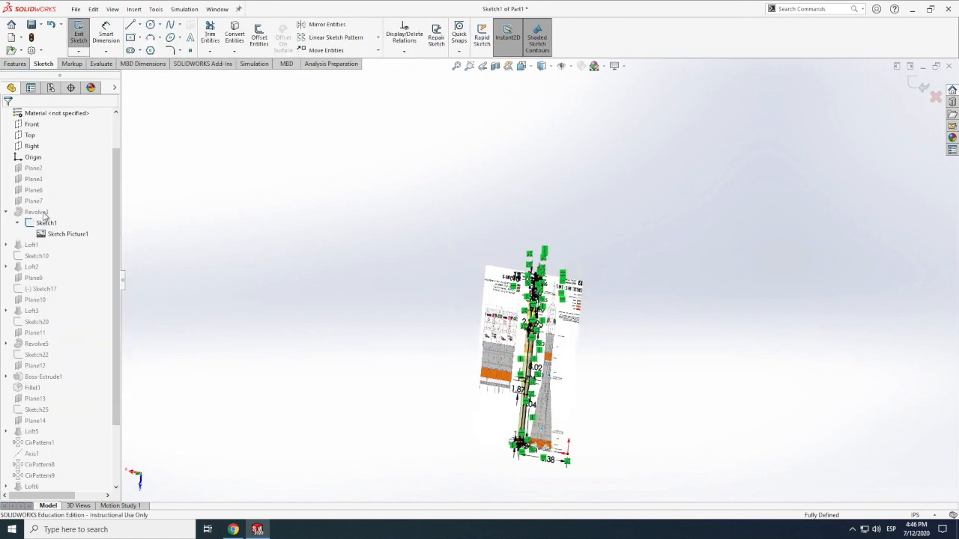
pyautogui.click(78, 38)
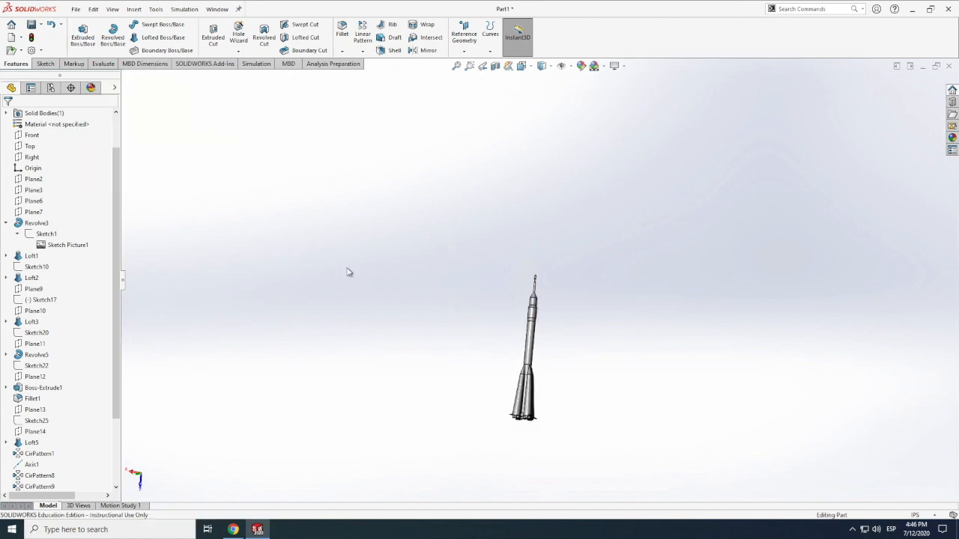
# Step: Delete the existing design table from the part's configurations
pyautogui.click(51, 88)
pyautogui.click(52, 143)
pyautogui.rightClick(47, 144)
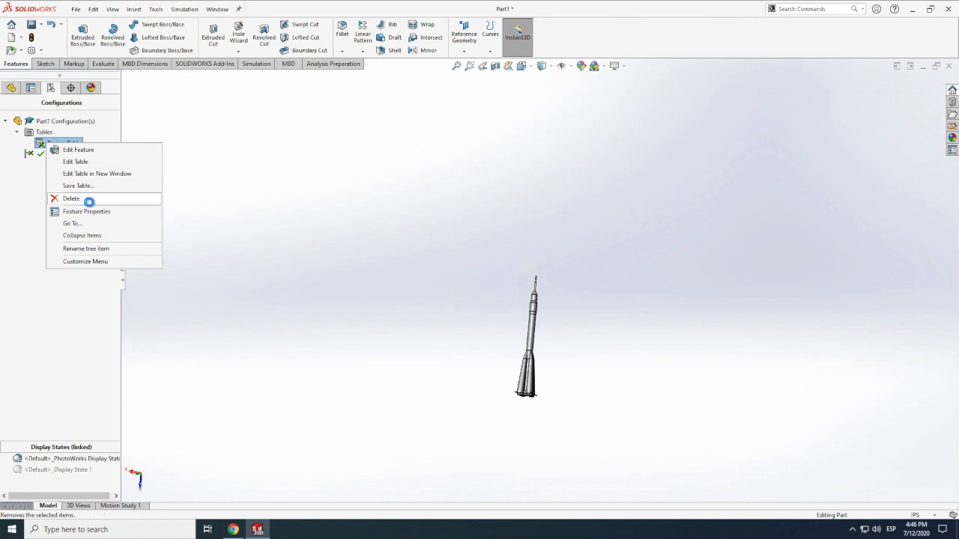
pyautogui.click(88, 198)
pyautogui.click(457, 258)
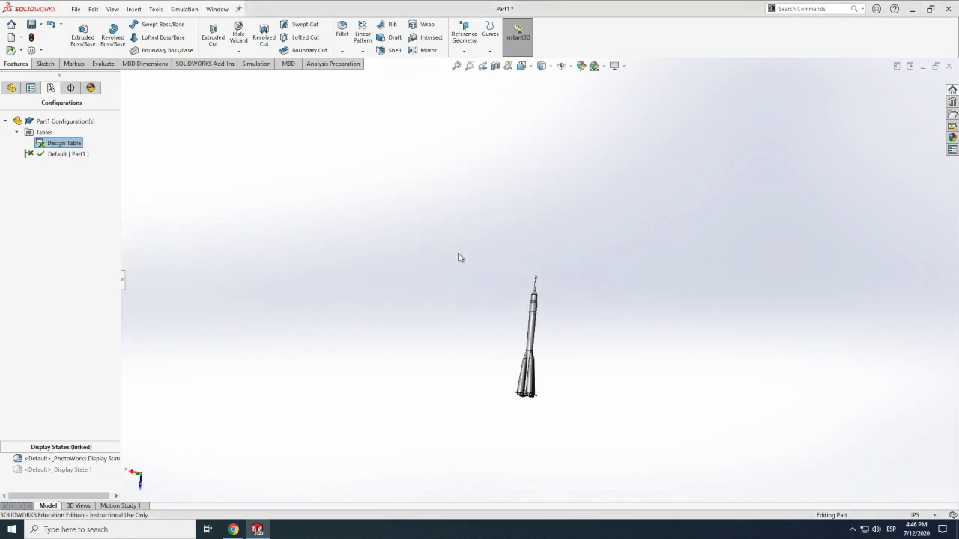
# Step: Insert an auto-created design table containing the Sketch1 dimensions D2 through D25
pyautogui.click(132, 10)
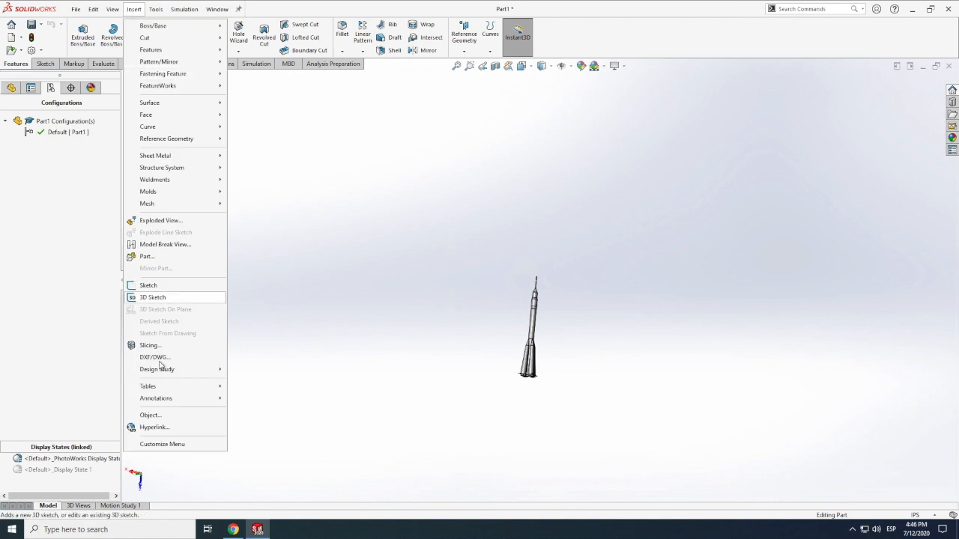
pyautogui.moveTo(163, 391)
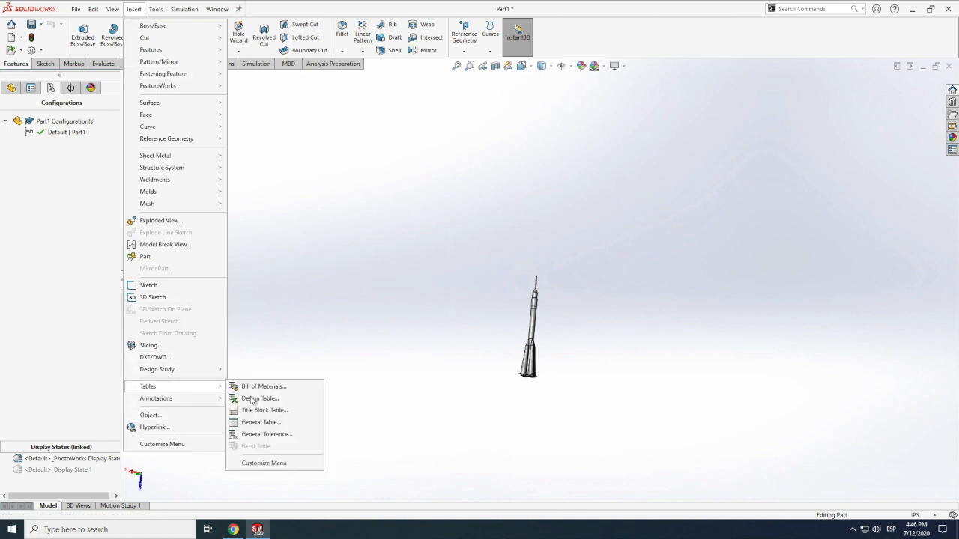
pyautogui.click(251, 399)
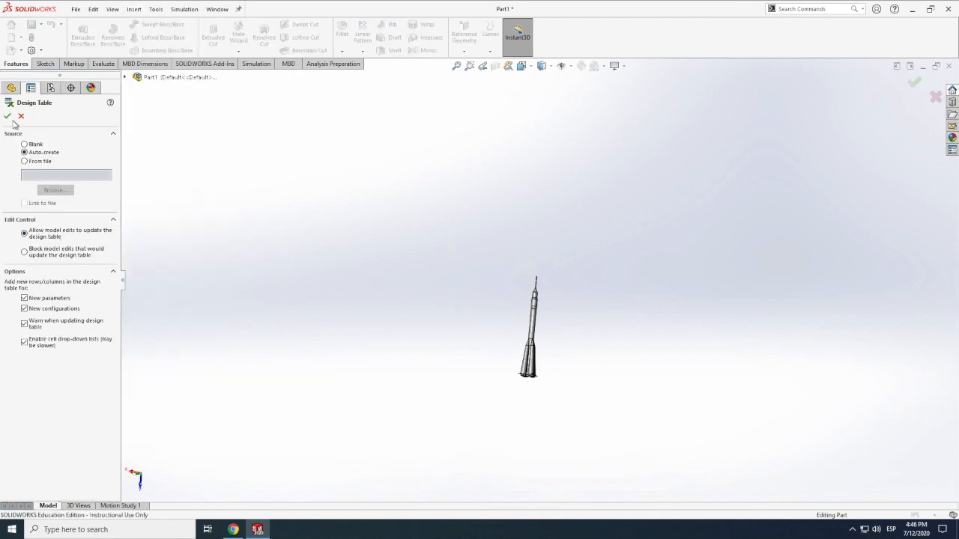
pyautogui.click(7, 116)
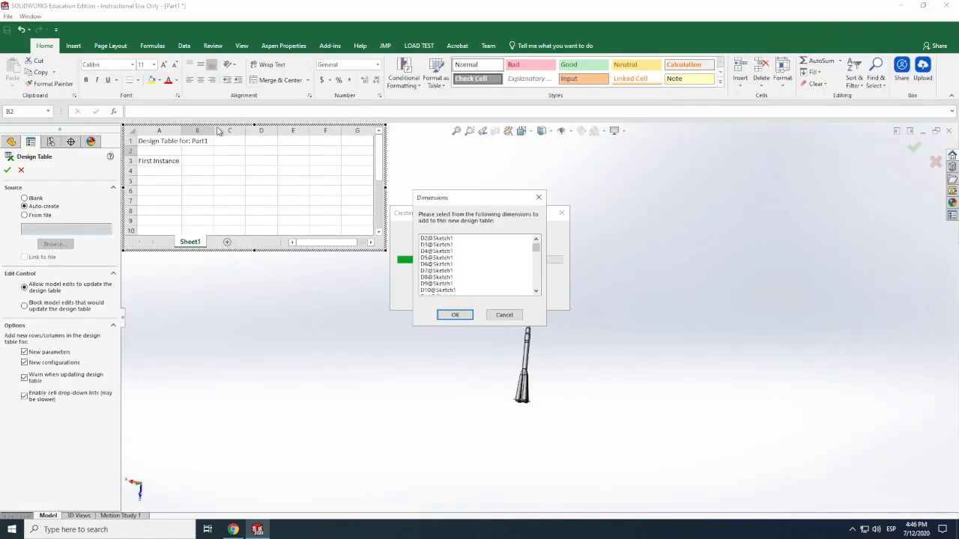
pyautogui.moveTo(446, 242)
pyautogui.mouseDown()
pyautogui.moveTo(449, 306)
pyautogui.moveTo(455, 239)
pyautogui.moveTo(458, 248)
pyautogui.mouseUp()
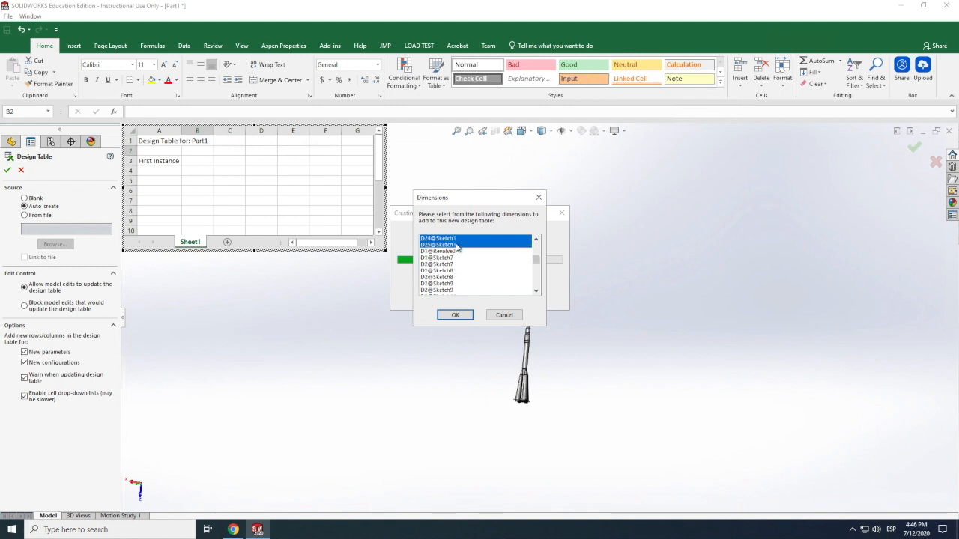
pyautogui.click(455, 315)
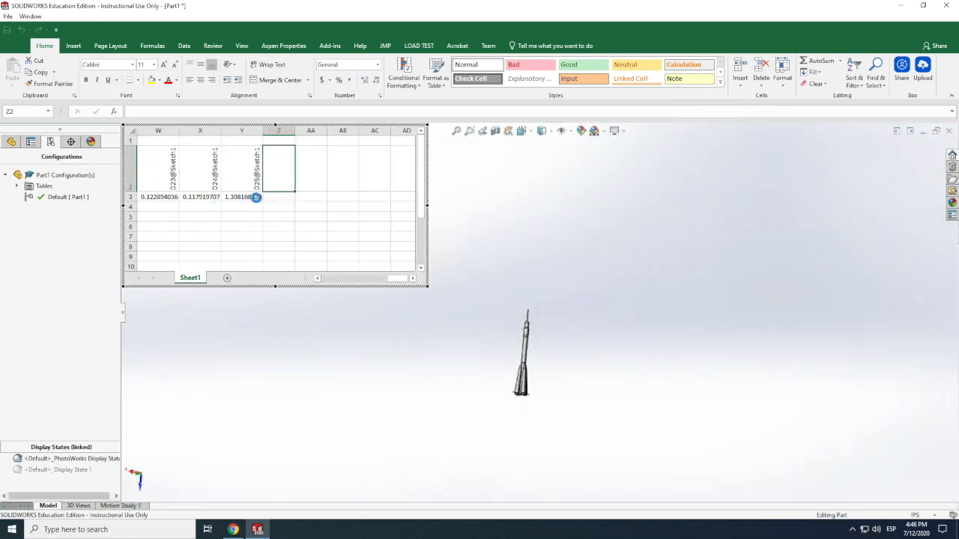
# Step: Try to copy the whole Default row of the design table, through D25, into row 4
pyautogui.click(255, 236)
pyautogui.moveTo(249, 195); pyautogui.dragTo(66, 196)
pyautogui.moveTo(57, 197); pyautogui.dragTo(55, 197)
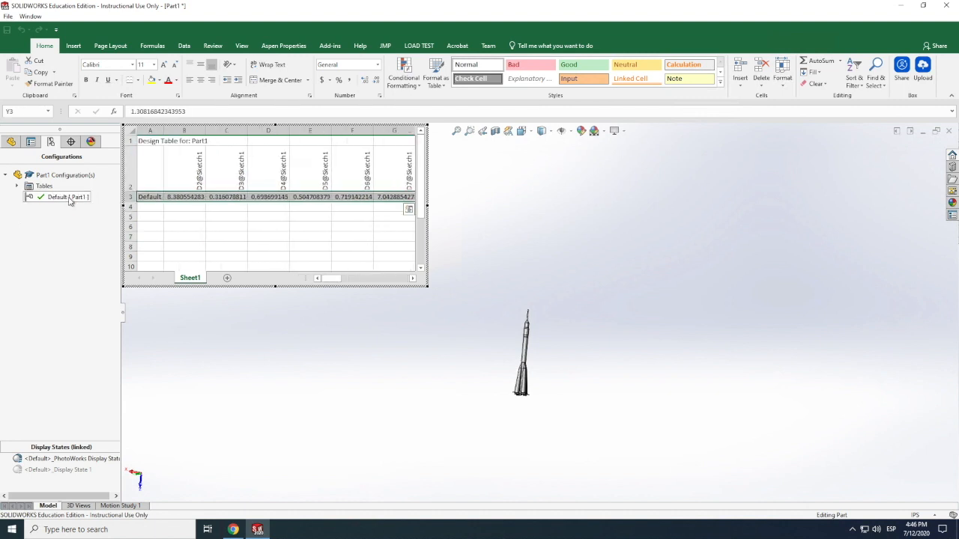
pyautogui.click(148, 208)
pyautogui.click(149, 217)
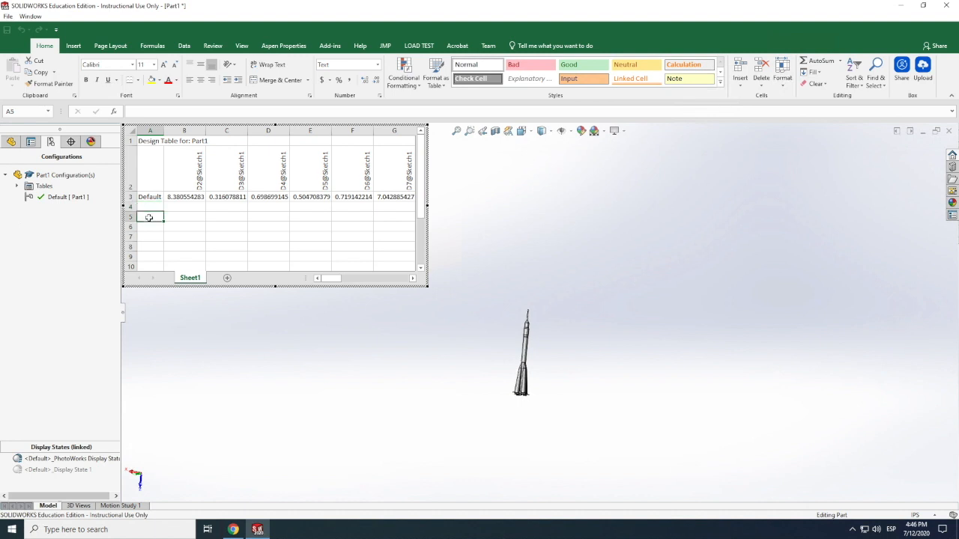
pyautogui.click(149, 208)
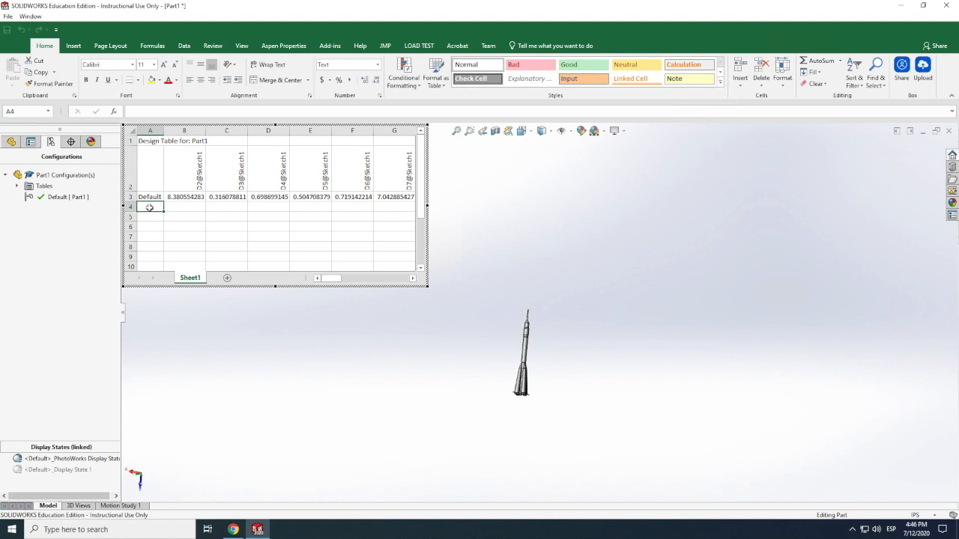
pyautogui.moveTo(148, 201); pyautogui.dragTo(331, 197)
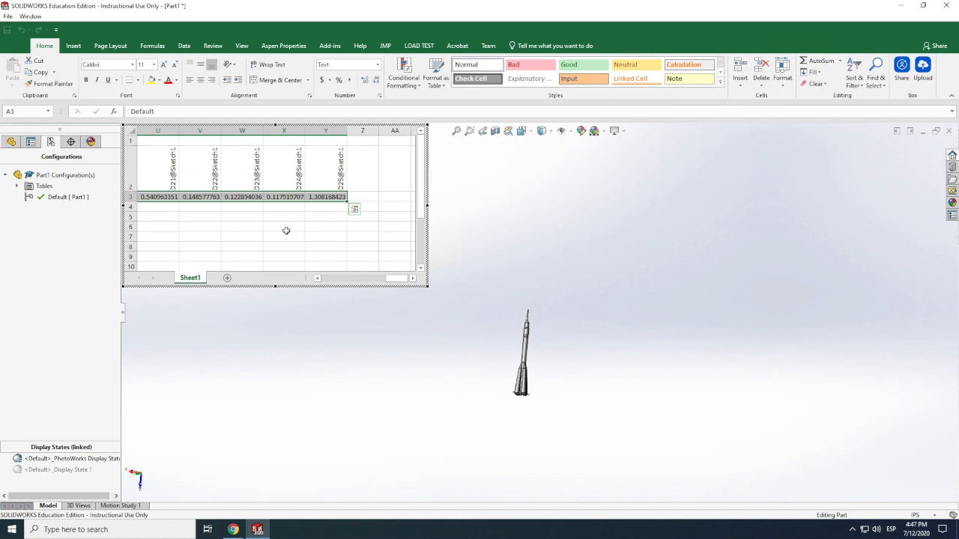
pyautogui.moveTo(397, 278); pyautogui.dragTo(246, 280)
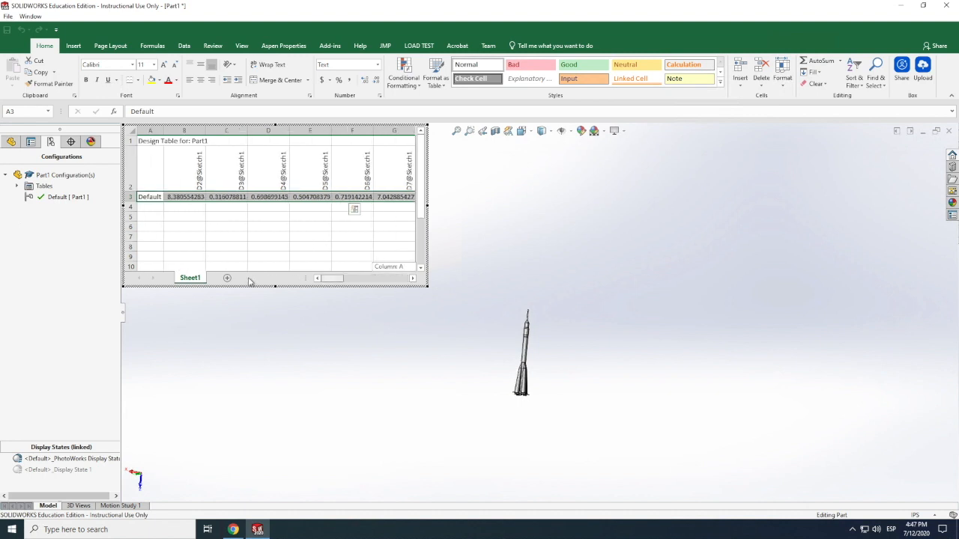
pyautogui.click(156, 208)
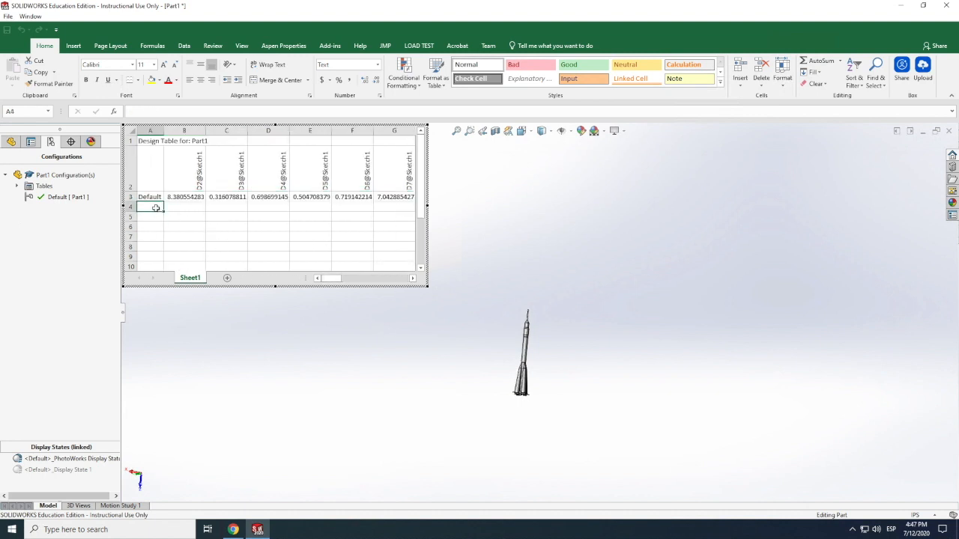
pyautogui.moveTo(151, 197); pyautogui.dragTo(335, 198)
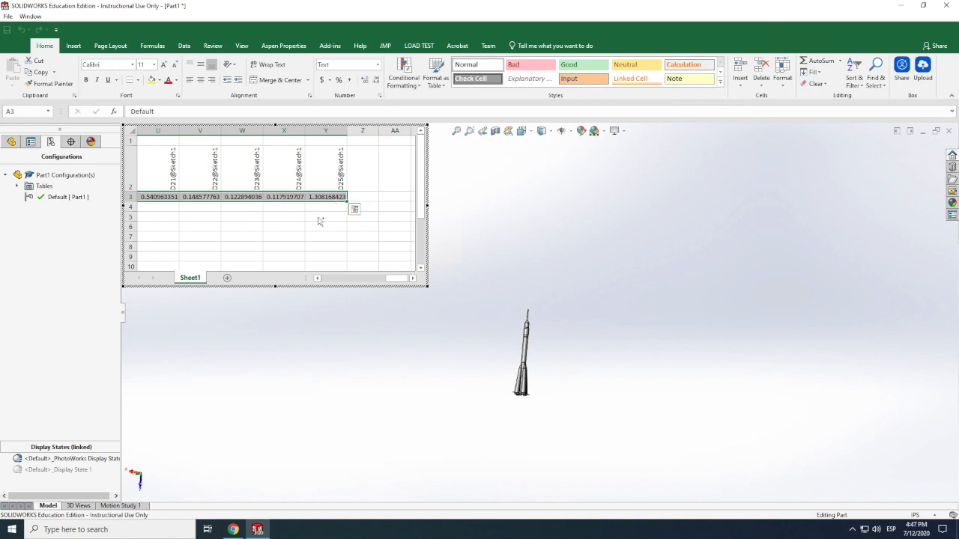
pyautogui.moveTo(395, 283); pyautogui.dragTo(310, 284)
pyautogui.click(142, 207)
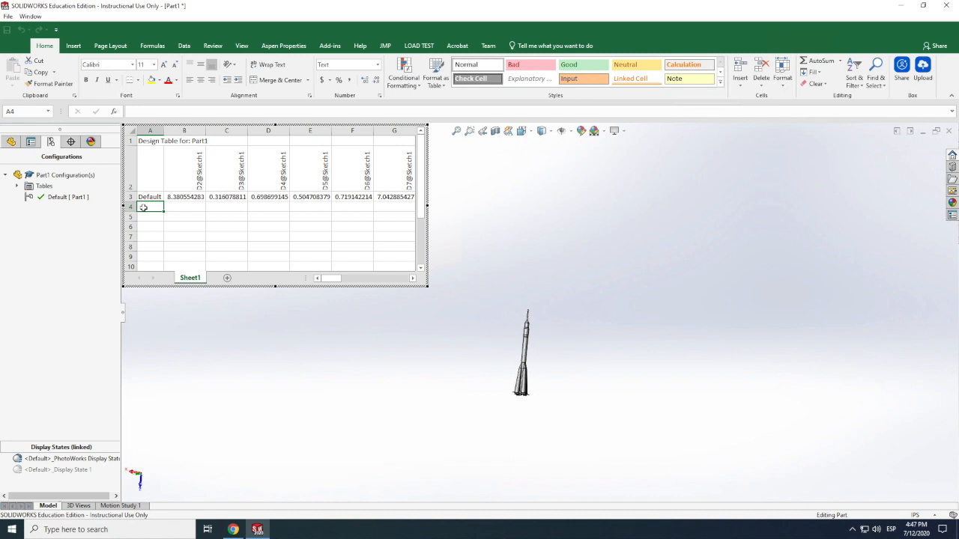
pyautogui.moveTo(158, 197); pyautogui.dragTo(188, 197)
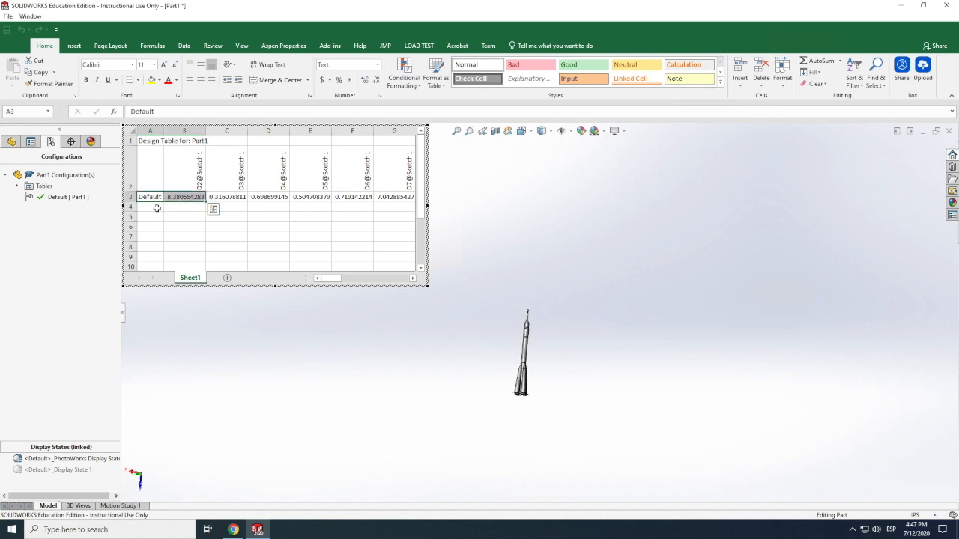
pyautogui.click(155, 207)
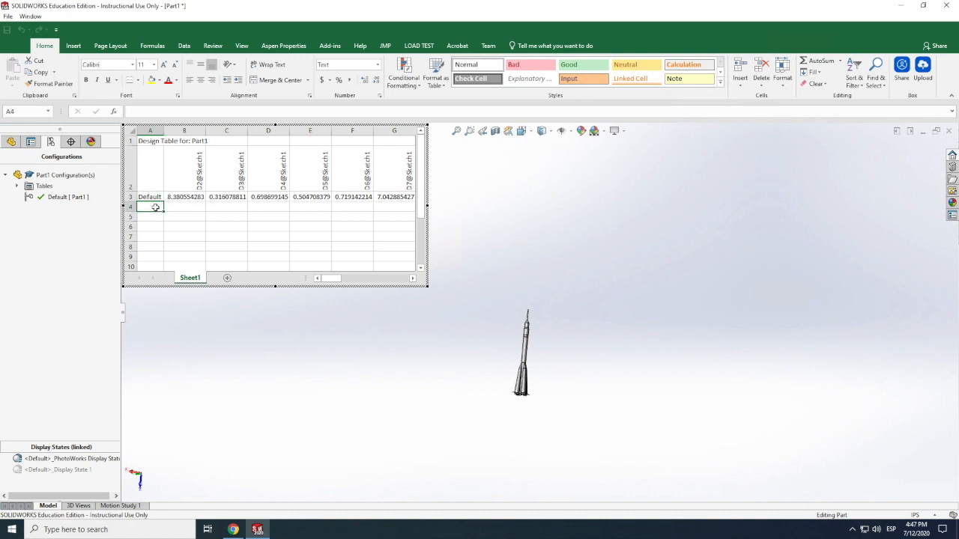
pyautogui.keyDown('shift'); pyautogui.click(234, 208); pyautogui.keyUp('shift')
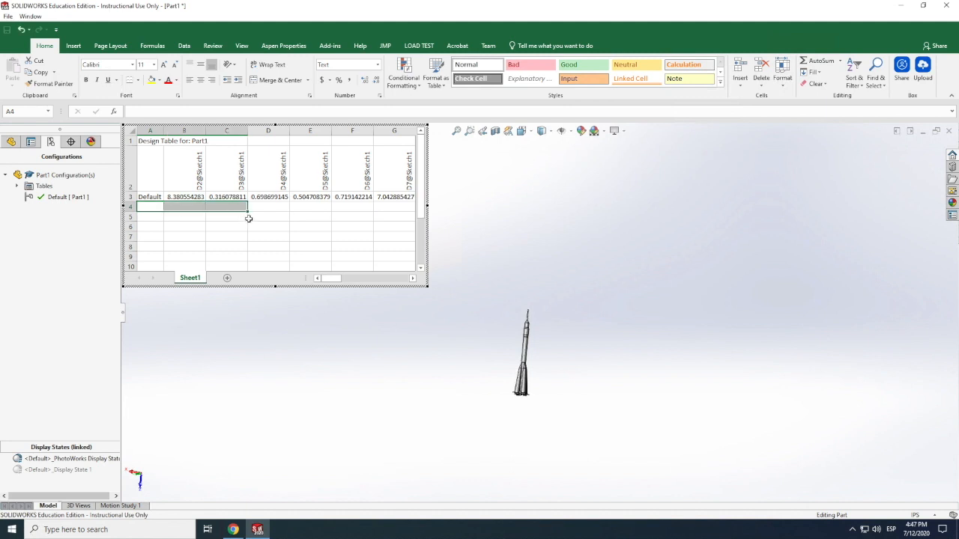
pyautogui.click(254, 225)
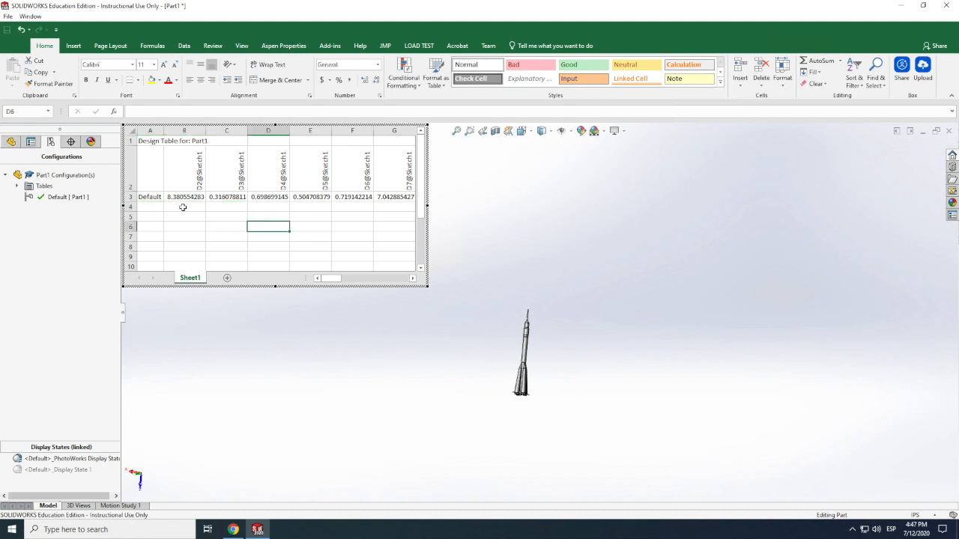
# Step: Close the design table and reopen it for editing without adding any further configurations or parameters
pyautogui.click(469, 214)
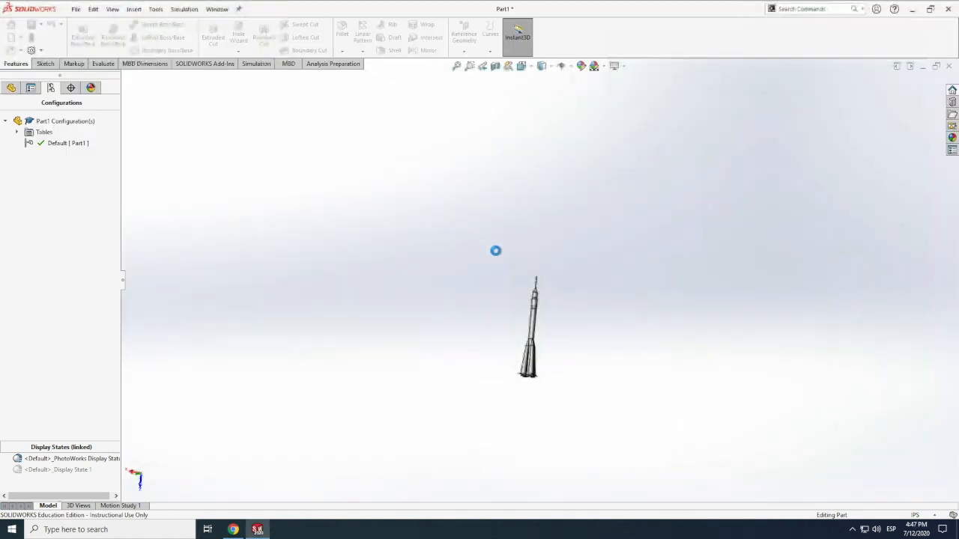
pyautogui.click(17, 133)
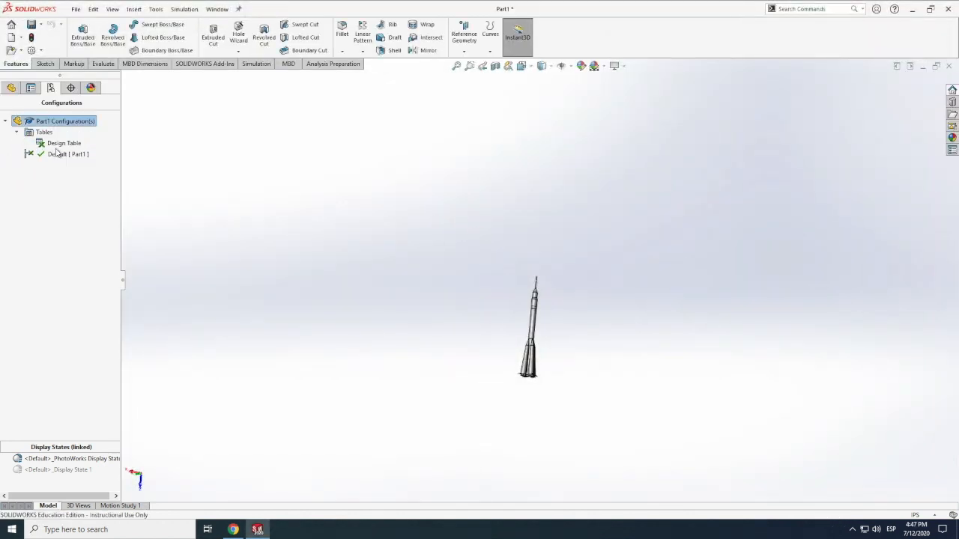
pyautogui.rightClick(54, 143)
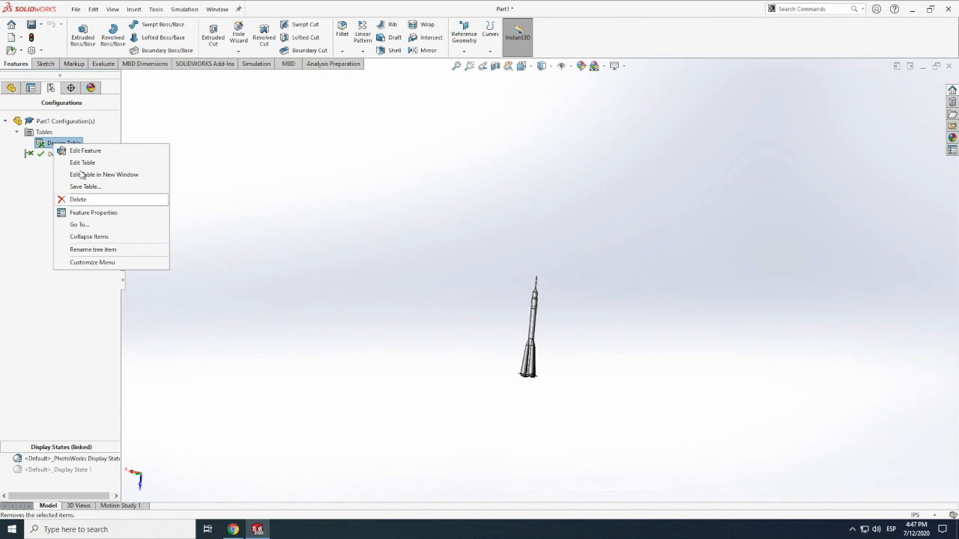
pyautogui.click(82, 163)
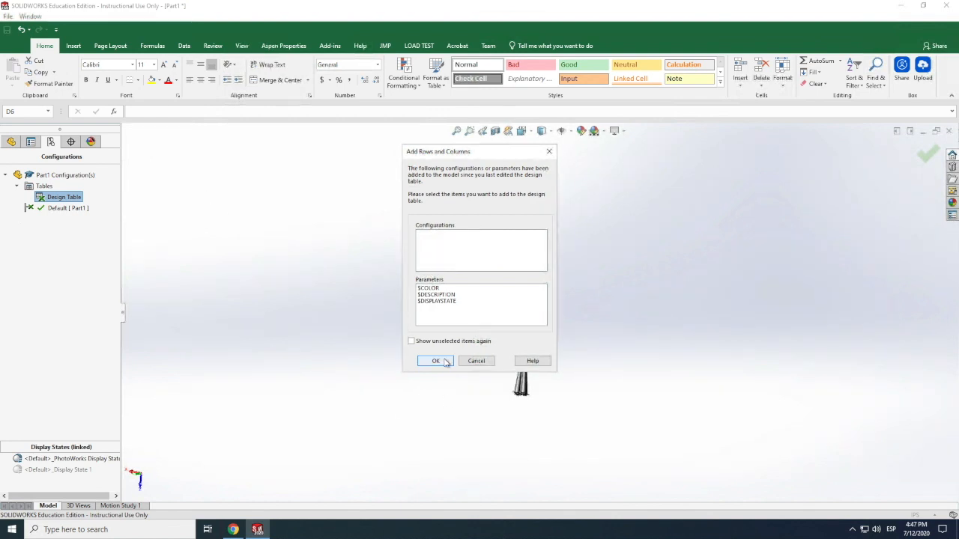
pyautogui.click(442, 360)
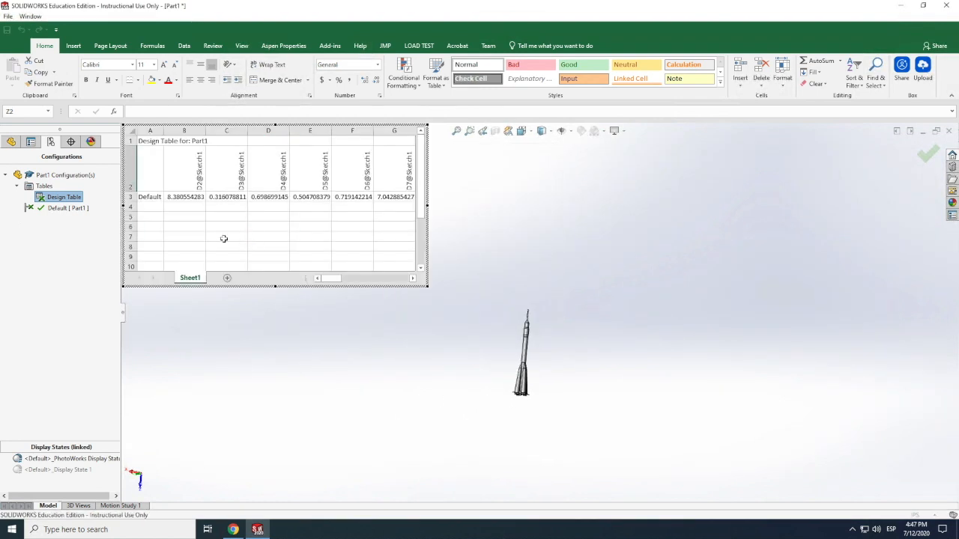
# Step: Copy the Default row's name and D2 through D6 values into row 4 of the design table
pyautogui.moveTo(148, 197); pyautogui.dragTo(335, 196)
pyautogui.hotkey('ctrl', 'c')
pyautogui.click(150, 207)
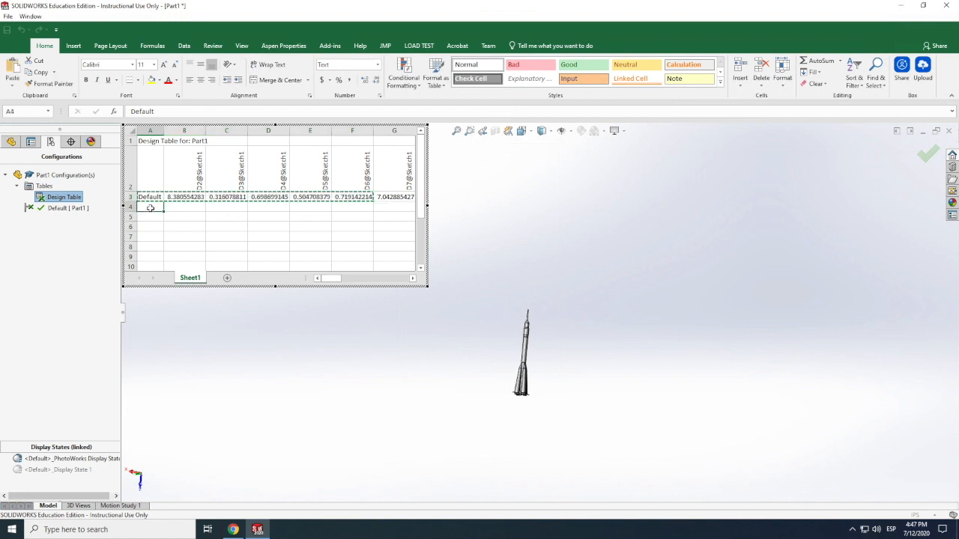
pyautogui.hotkey('ctrl', 'v')
# Step: Try to fill row 4 from the D7 column onward with the Default row's remaining values
pyautogui.moveTo(393, 197); pyautogui.dragTo(321, 202)
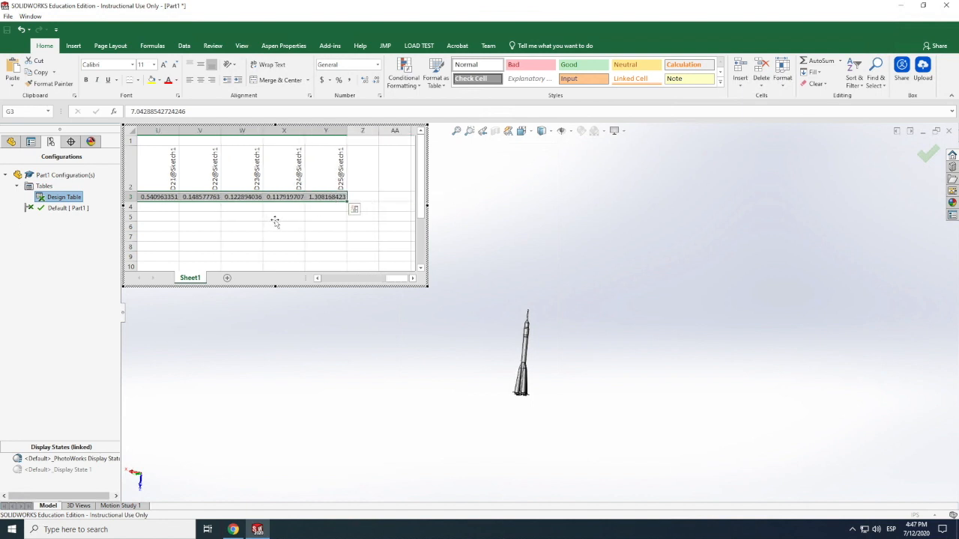
pyautogui.moveTo(374, 281); pyautogui.dragTo(339, 279)
pyautogui.click(325, 208)
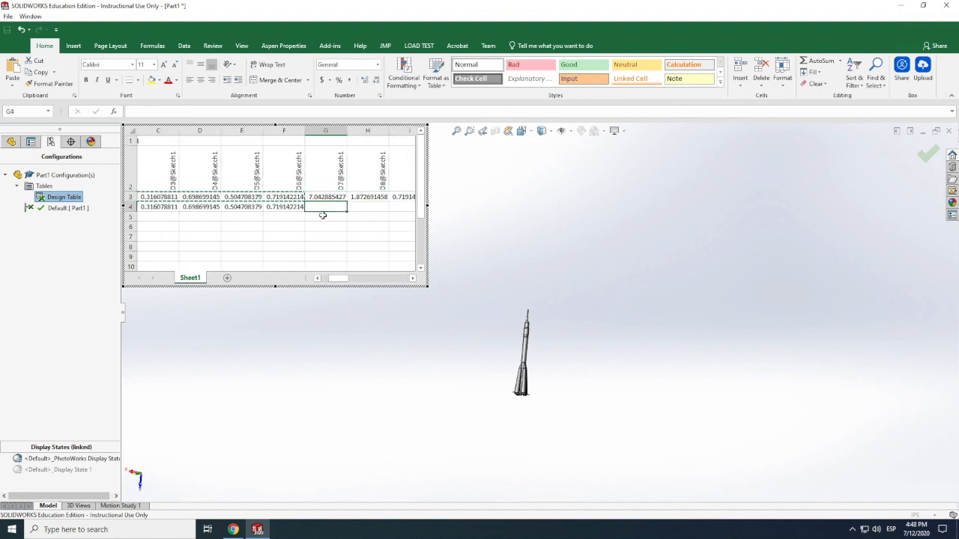
pyautogui.hotkey('ctrl', 'v')
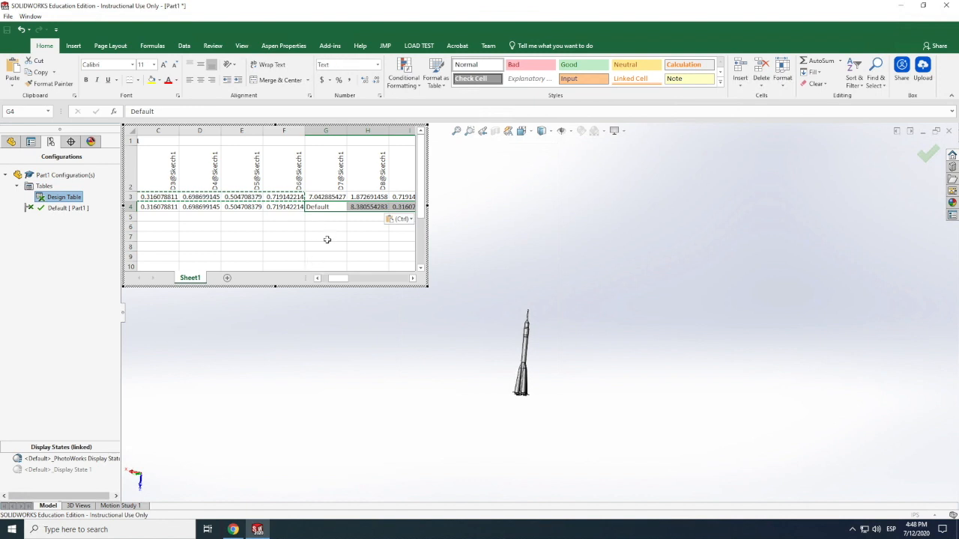
# Step: Copy the Default row's D7 through D25 values into rows 4, 5 and 6
pyautogui.moveTo(318, 198)
pyautogui.mouseDown()
pyautogui.moveTo(517, 203)
pyautogui.moveTo(317, 193)
pyautogui.moveTo(326, 203)
pyautogui.mouseUp()
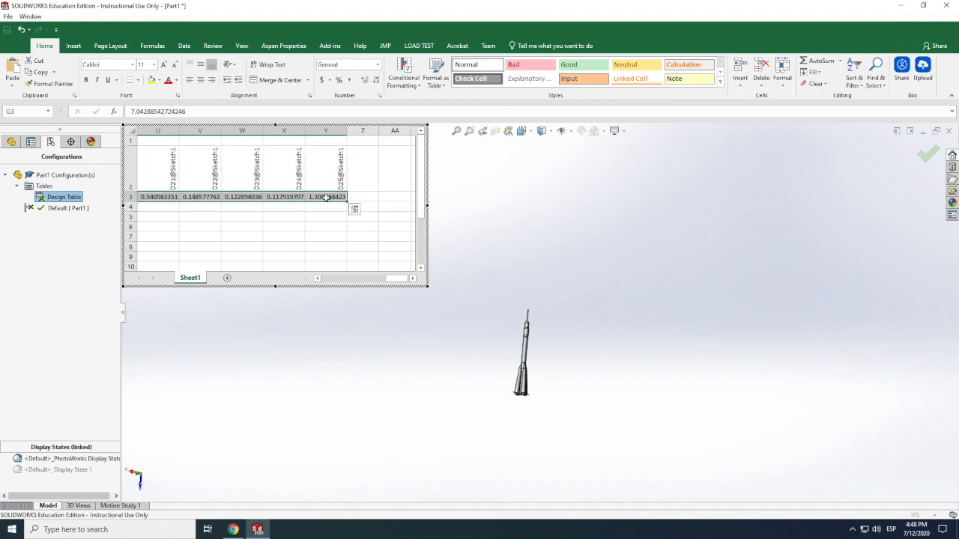
pyautogui.hotkey('ctrl', 'c')
pyautogui.moveTo(427, 285); pyautogui.dragTo(341, 281)
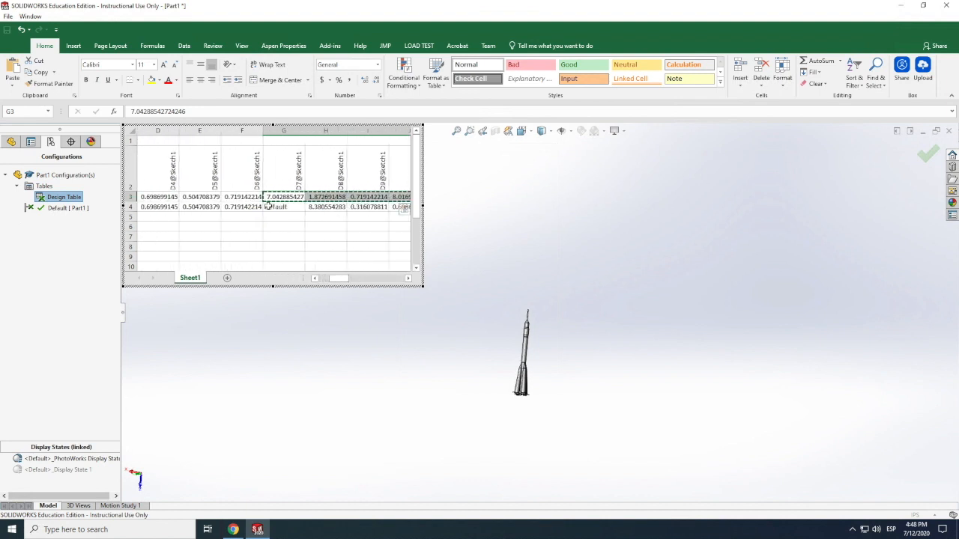
pyautogui.click(276, 208)
pyautogui.hotkey('ctrl', 'v')
pyautogui.click(278, 217)
pyautogui.hotkey('ctrl', 'v')
pyautogui.click(278, 227)
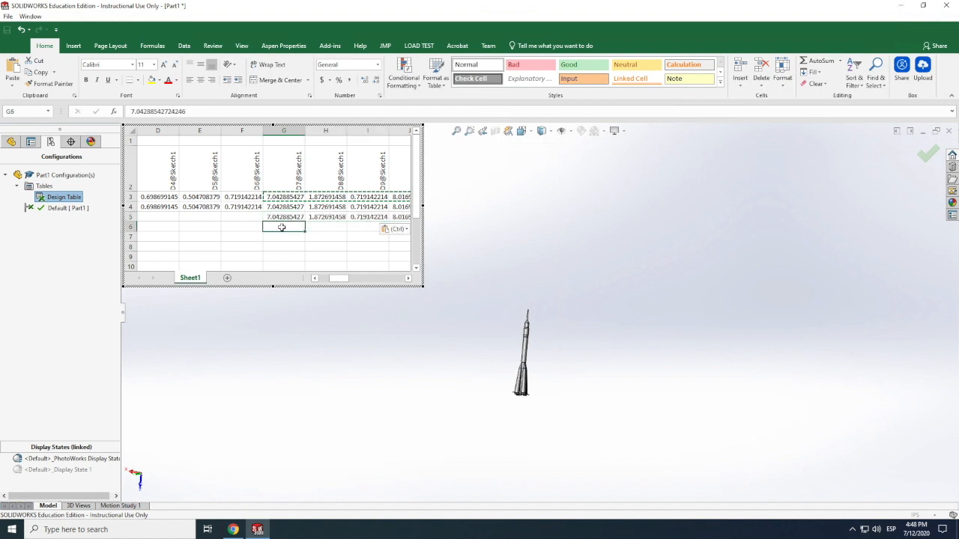
pyautogui.hotkey('ctrl', 'v')
# Step: Copy row 4's configuration name and D2 through D6 values into rows 5 and 6
pyautogui.moveTo(337, 281); pyautogui.dragTo(307, 281)
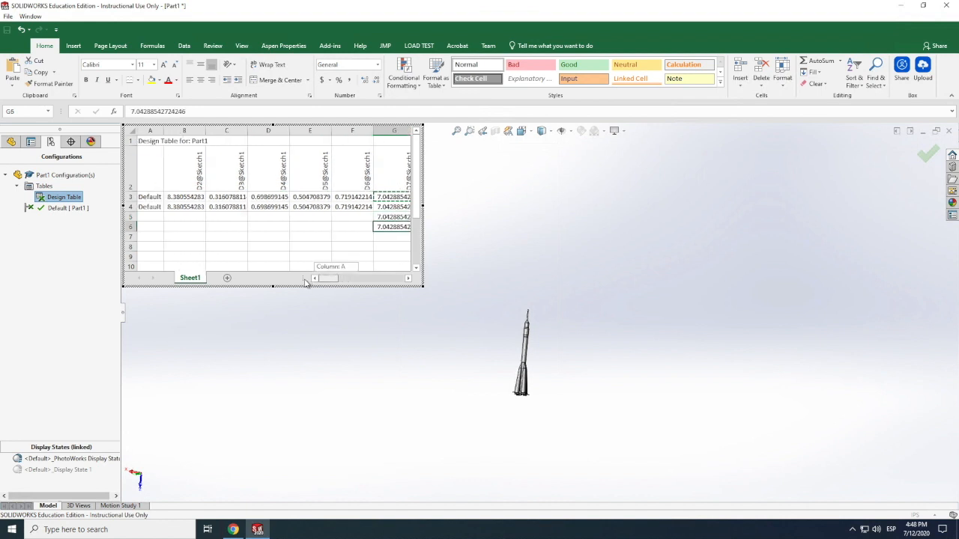
pyautogui.moveTo(150, 207); pyautogui.dragTo(345, 208)
pyautogui.hotkey('ctrl', 'c')
pyautogui.click(150, 217)
pyautogui.hotkey('ctrl', 'v')
pyautogui.click(153, 227)
pyautogui.hotkey('ctrl', 'v')
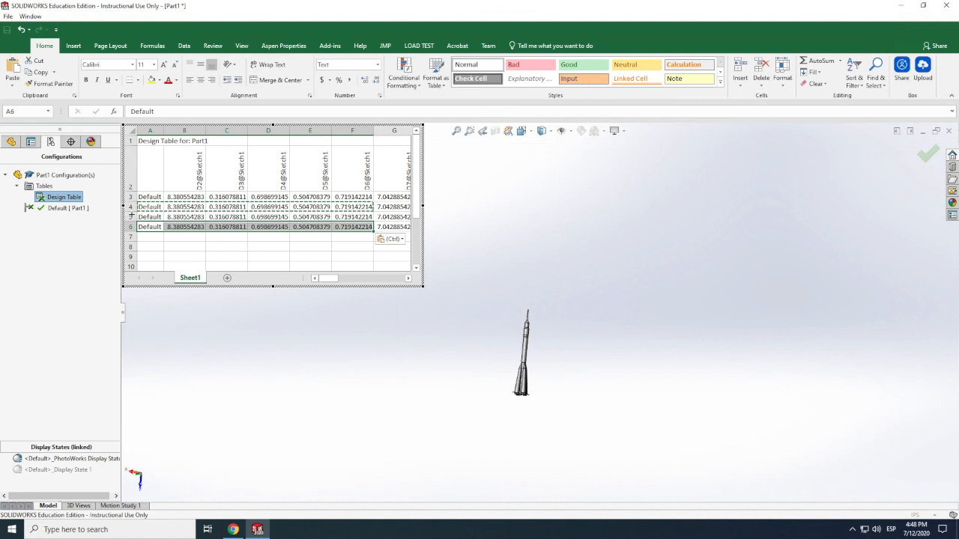
# Step: Rename the configurations in rows 4, 5 and 6 of the design table as S1, S2 and S3
pyautogui.click(156, 208)
pyautogui.doubleClick(155, 207)
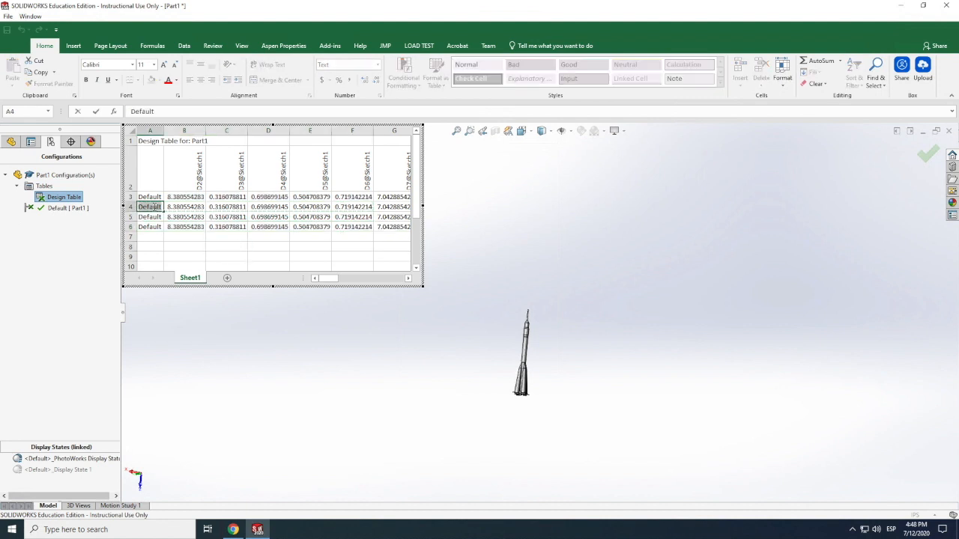
pyautogui.write('S1')
pyautogui.click(148, 217)
pyautogui.doubleClick(149, 217)
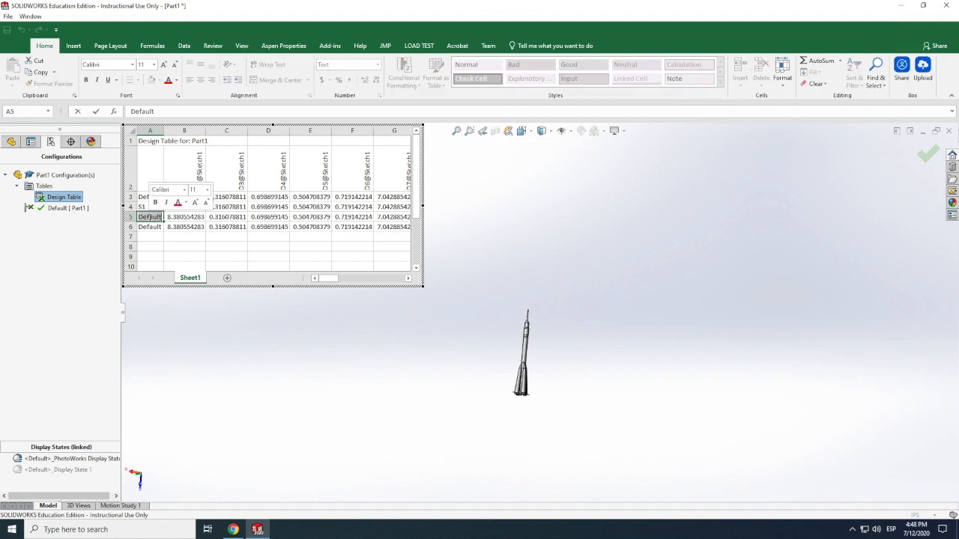
pyautogui.write('S2')
pyautogui.click(150, 227)
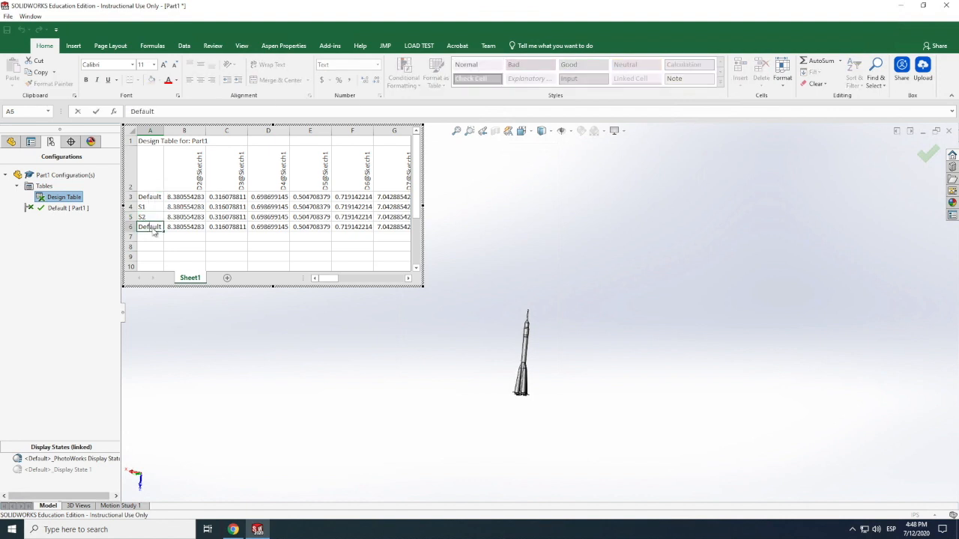
pyautogui.doubleClick(151, 227)
pyautogui.write('S3')
pyautogui.click(213, 255)
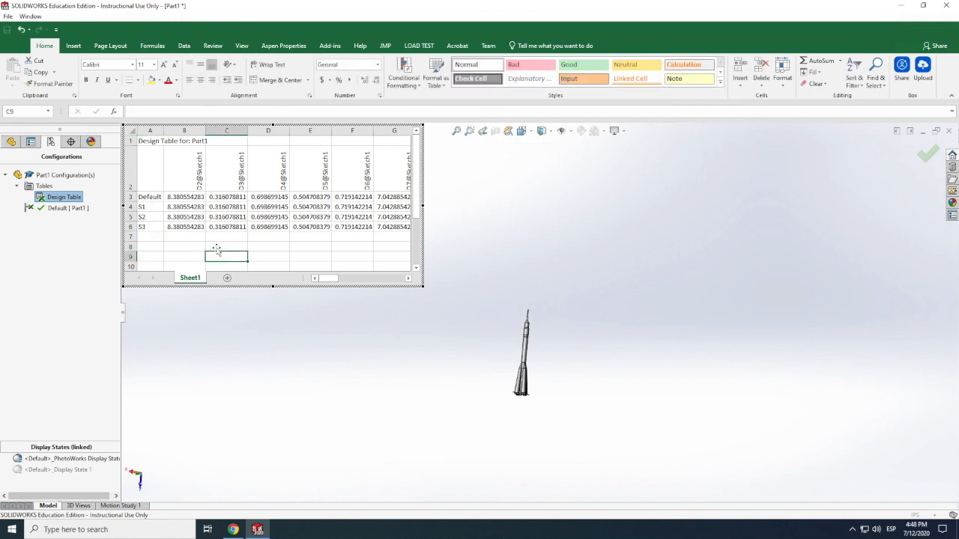
# Step: Set D7@Sketch1 in the design table to 8 for S1, 10 for S2 and 15 for S3
pyautogui.moveTo(321, 279); pyautogui.dragTo(304, 203)
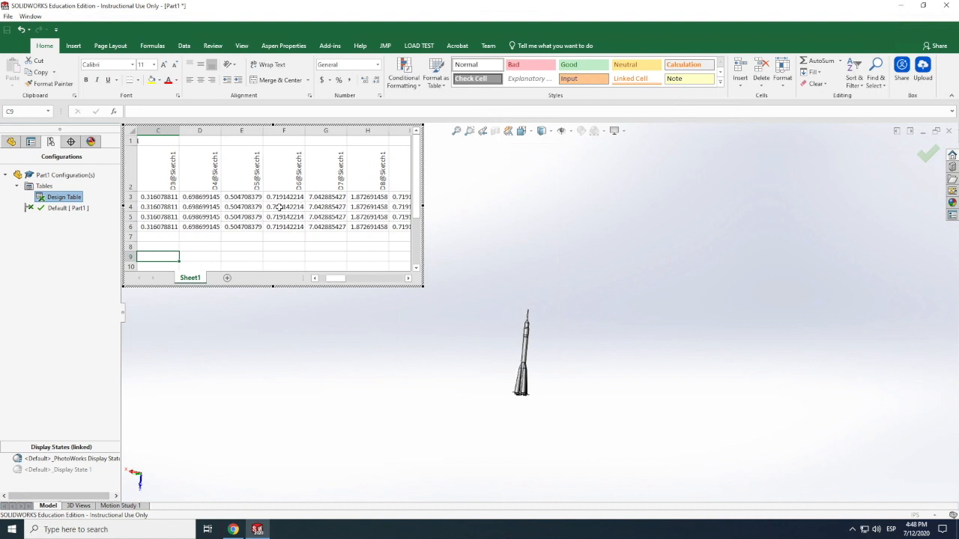
pyautogui.click(279, 208)
pyautogui.doubleClick(330, 207)
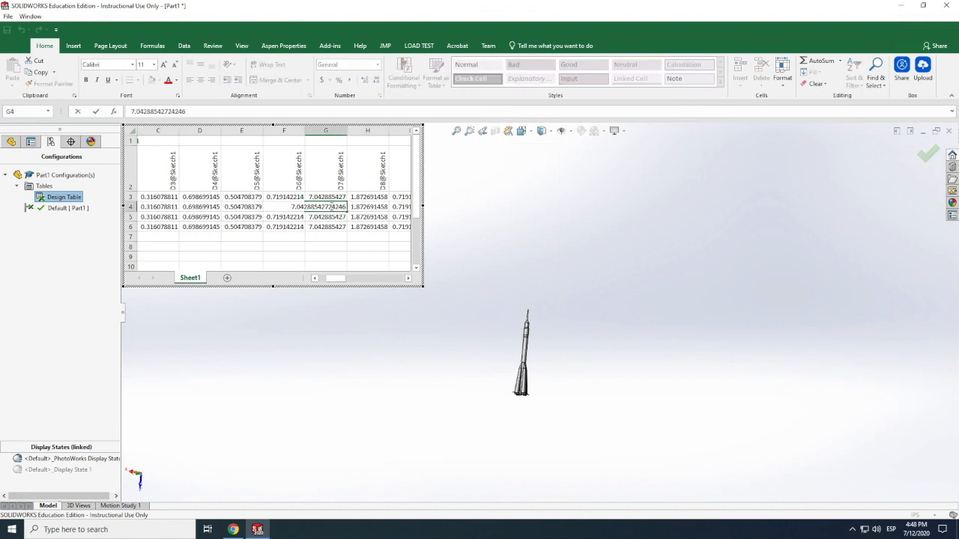
pyautogui.doubleClick(331, 207)
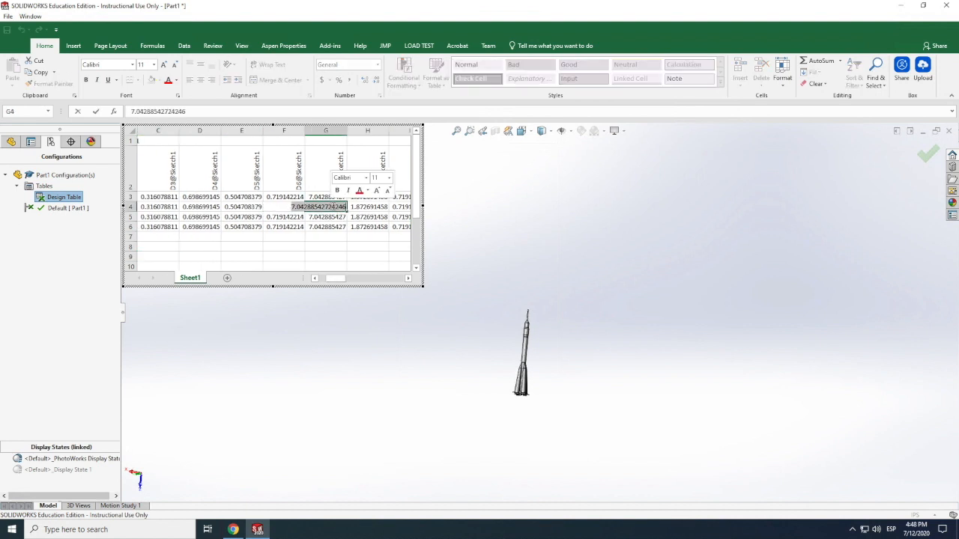
pyautogui.write('8')
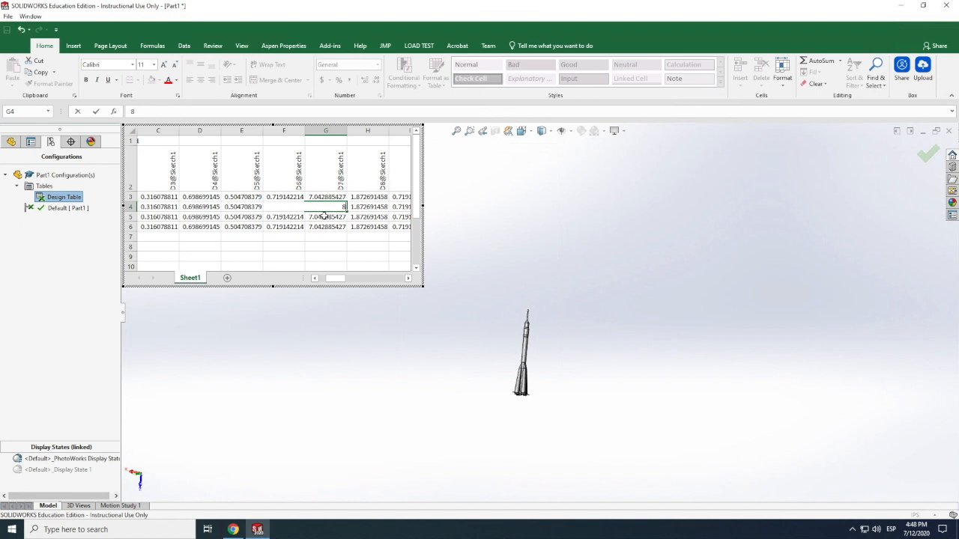
pyautogui.doubleClick(323, 216)
pyautogui.doubleClick(324, 216)
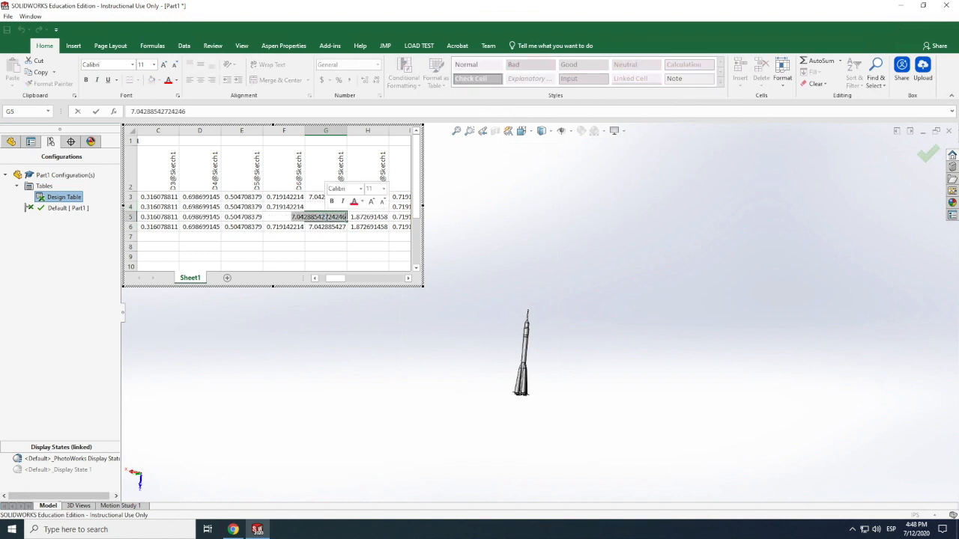
pyautogui.write('10')
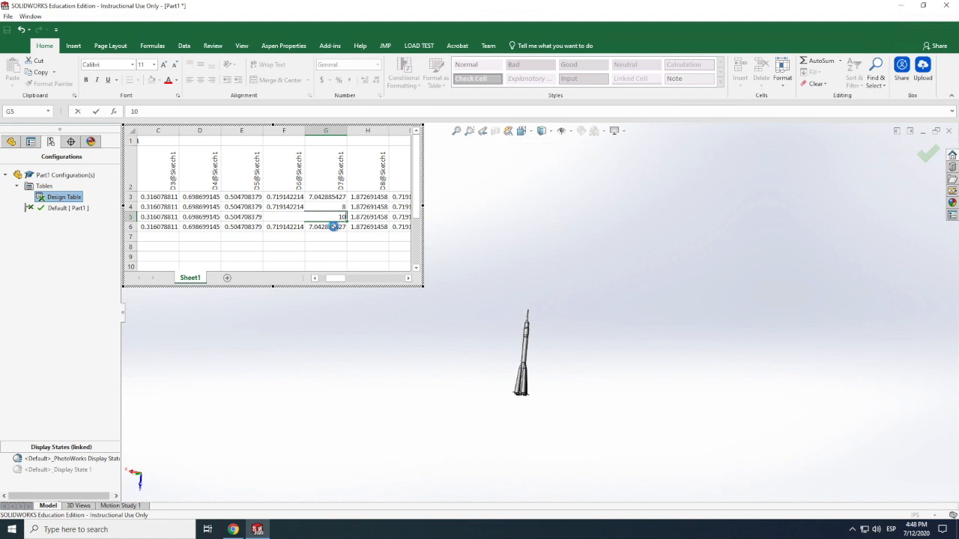
pyautogui.doubleClick(333, 226)
pyautogui.doubleClick(332, 226)
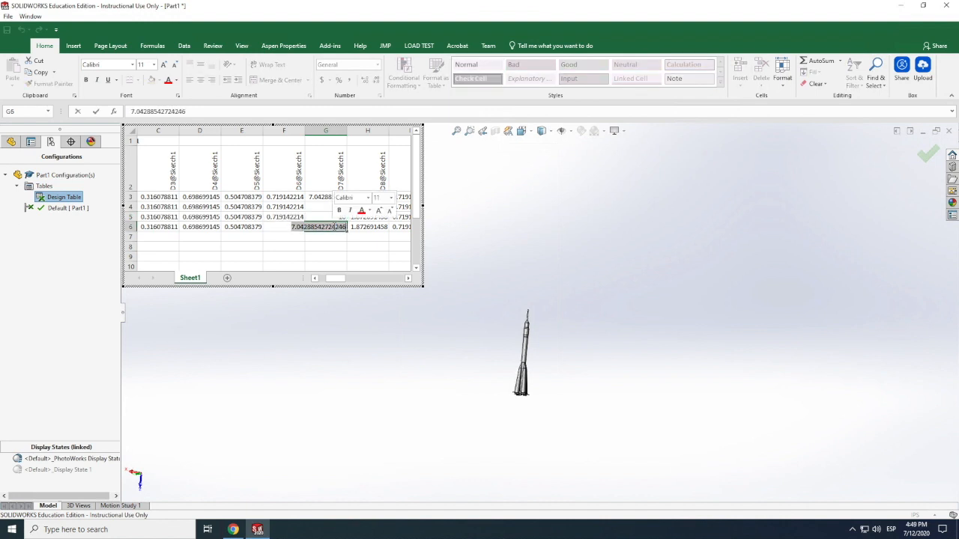
pyautogui.write('15')
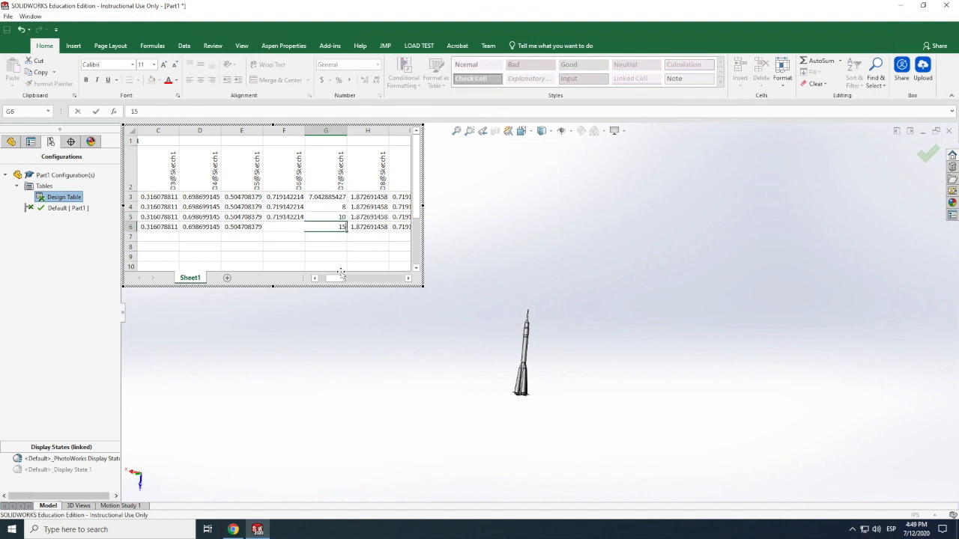
pyautogui.click(360, 257)
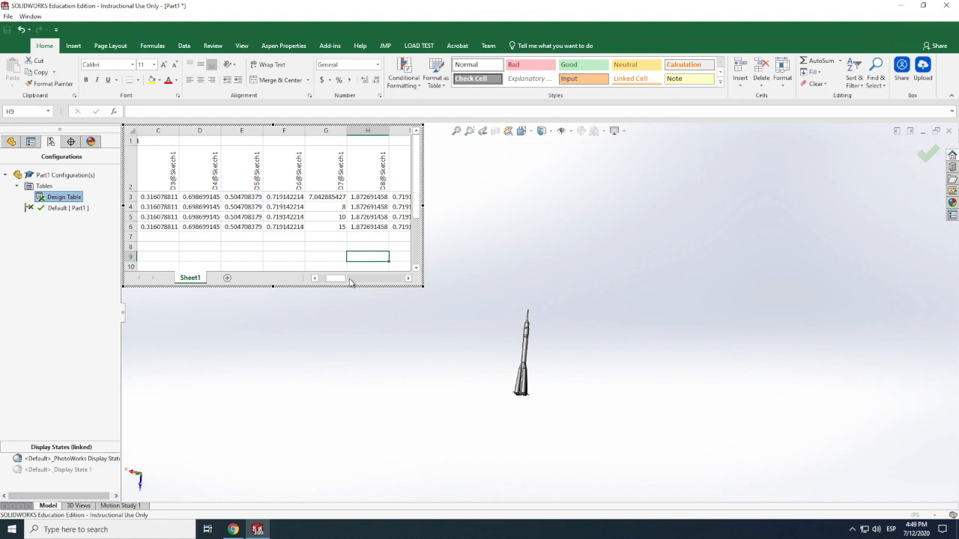
# Step: Set D10@Sketch1 to 9 for configuration S1 in the design table
pyautogui.moveTo(346, 282); pyautogui.dragTo(356, 279)
pyautogui.doubleClick(284, 206)
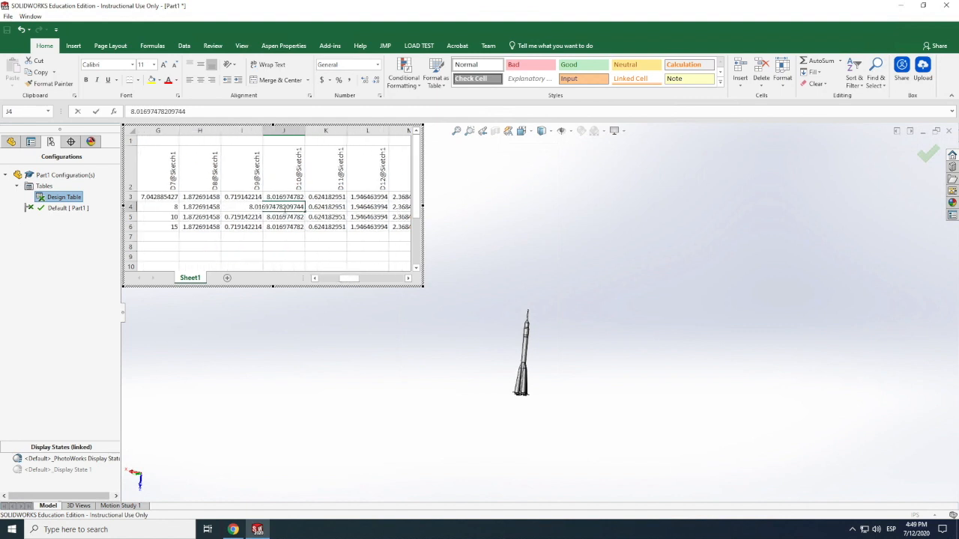
pyautogui.doubleClick(285, 207)
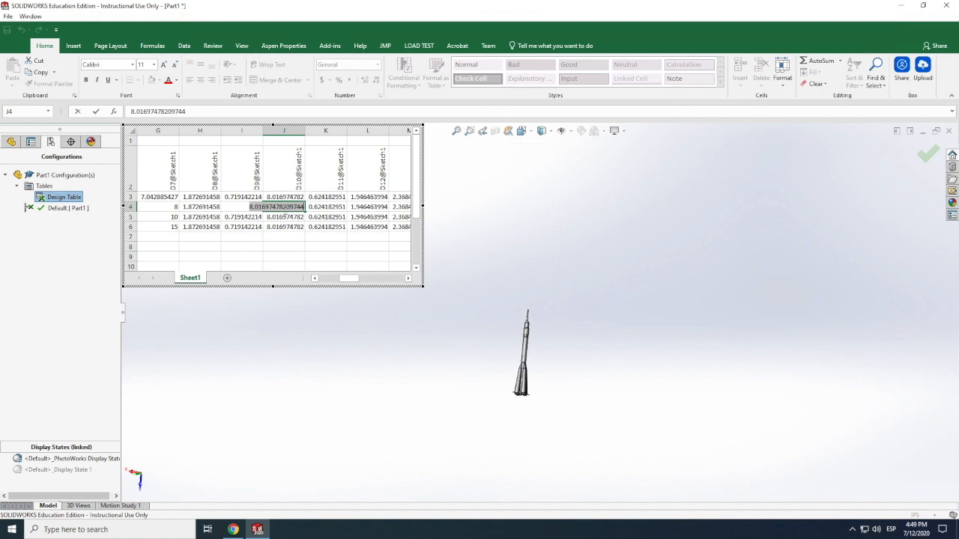
pyautogui.write('9')
pyautogui.press('Return')
# Step: Change D7@Sketch1 of configuration S1 to 7
pyautogui.click(175, 209)
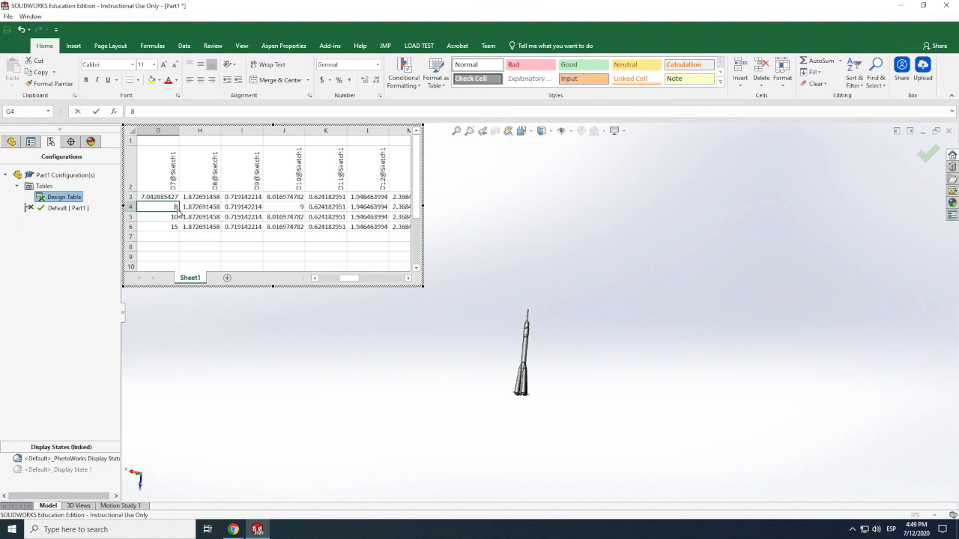
pyautogui.doubleClick(177, 209)
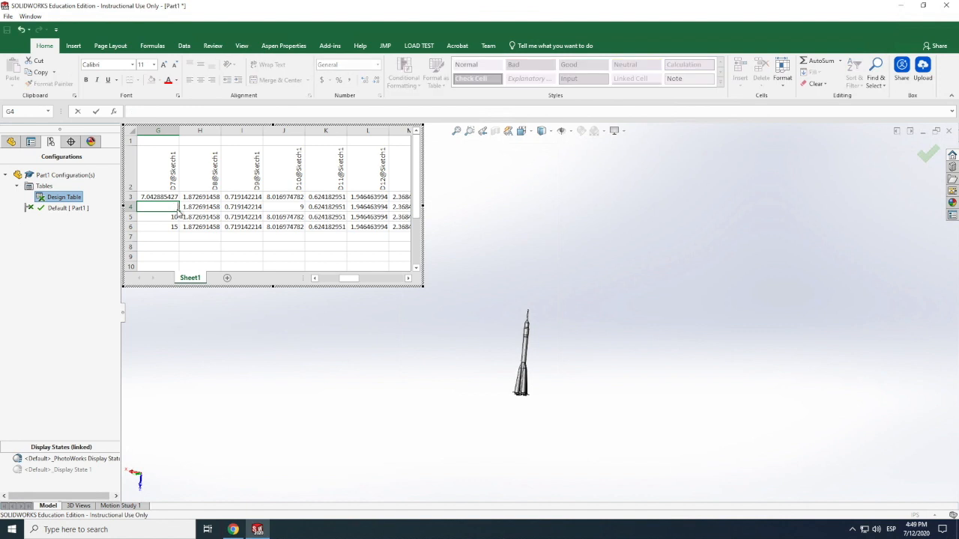
pyautogui.click(299, 257)
# Step: Set D10@Sketch1 to 10 for configuration S2
pyautogui.doubleClick(296, 217)
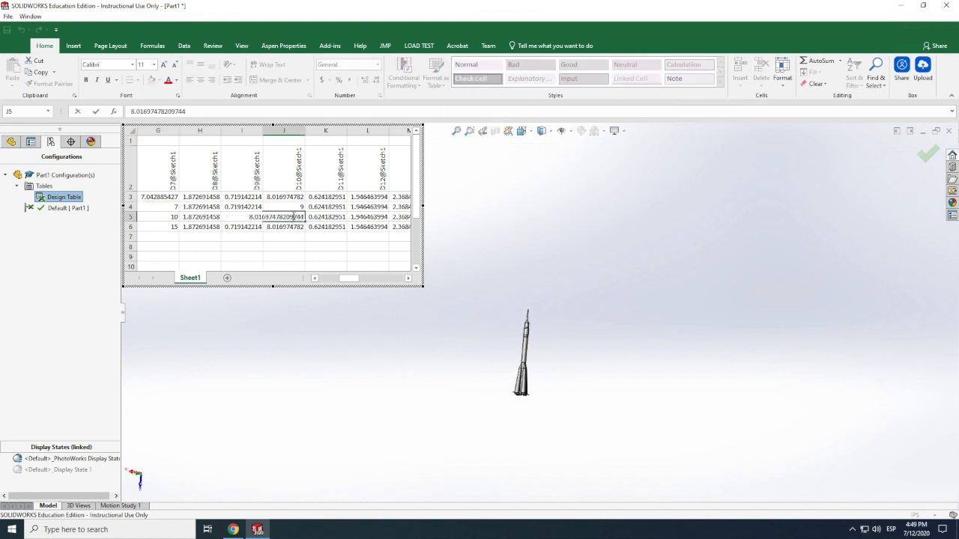
pyautogui.doubleClick(296, 217)
pyautogui.write('1')
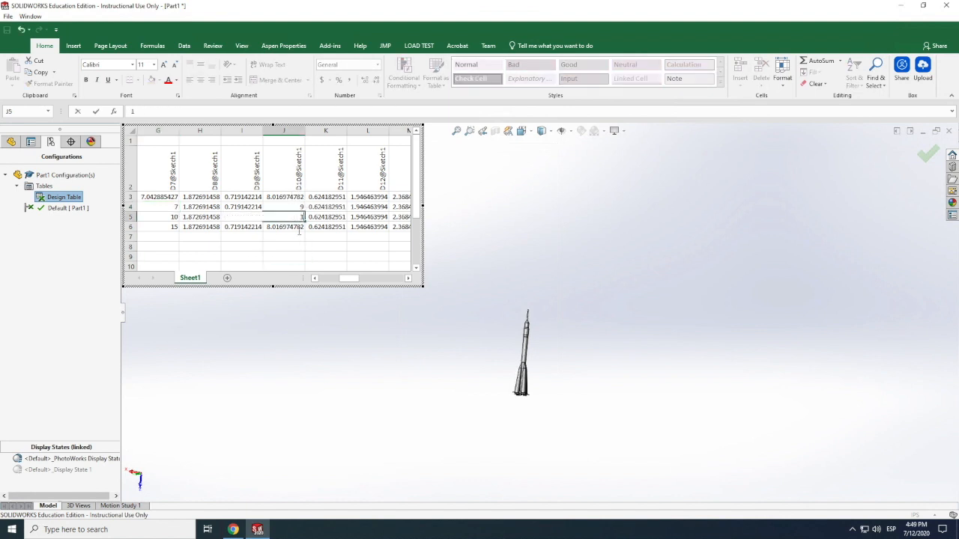
pyautogui.write('0')
pyautogui.click(300, 243)
# Step: Set D10@Sketch1 to 12 for configuration S3 and close the design table to generate the new configurations
pyautogui.doubleClick(289, 227)
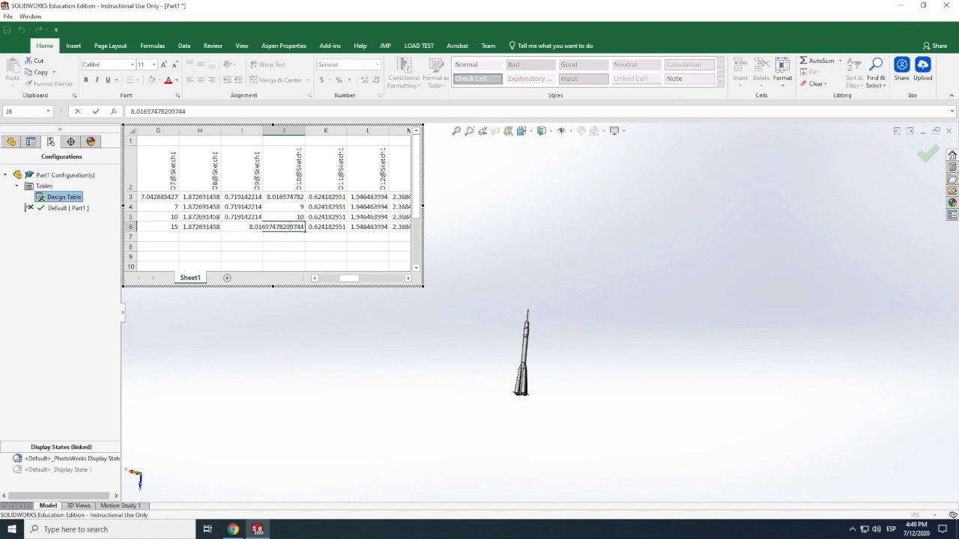
pyautogui.doubleClick(288, 226)
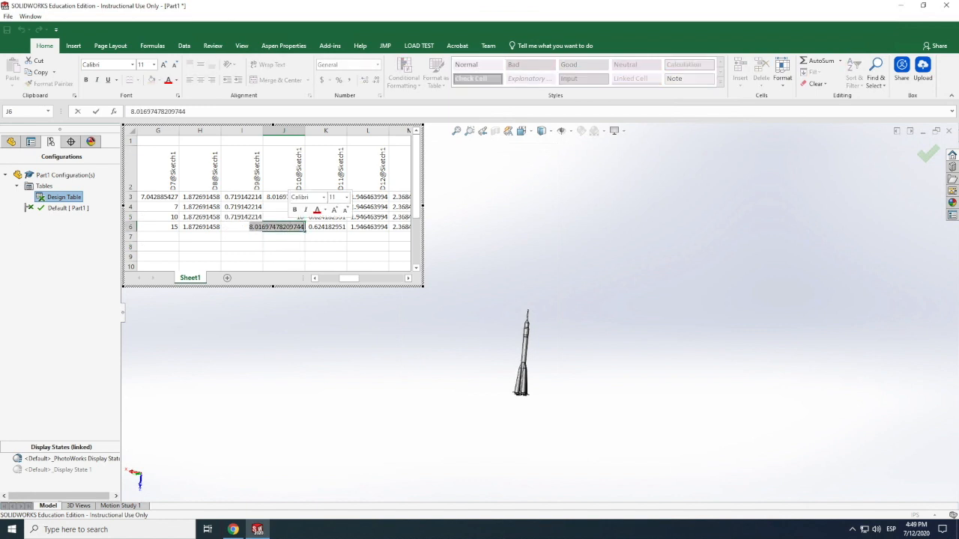
pyautogui.write('12')
pyautogui.click(332, 248)
pyautogui.click(458, 225)
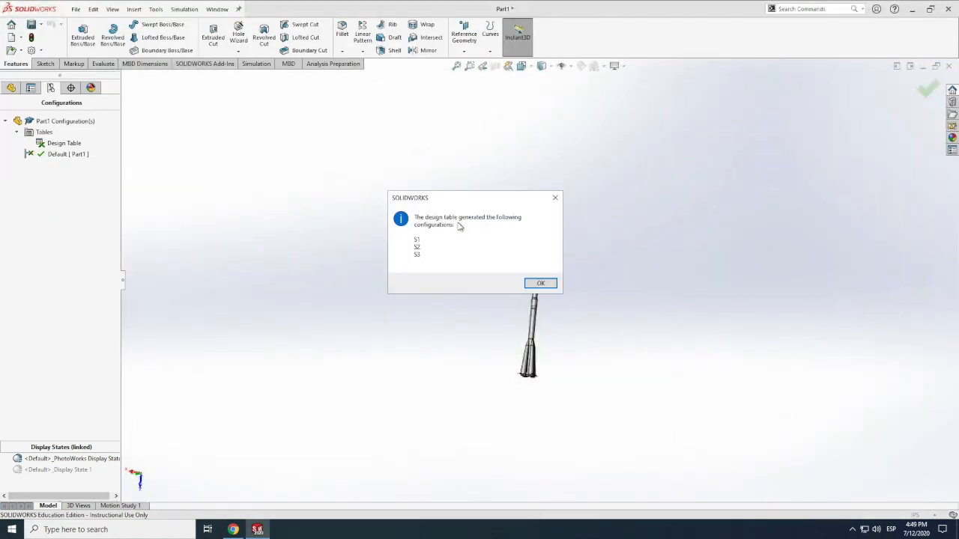
pyautogui.click(535, 284)
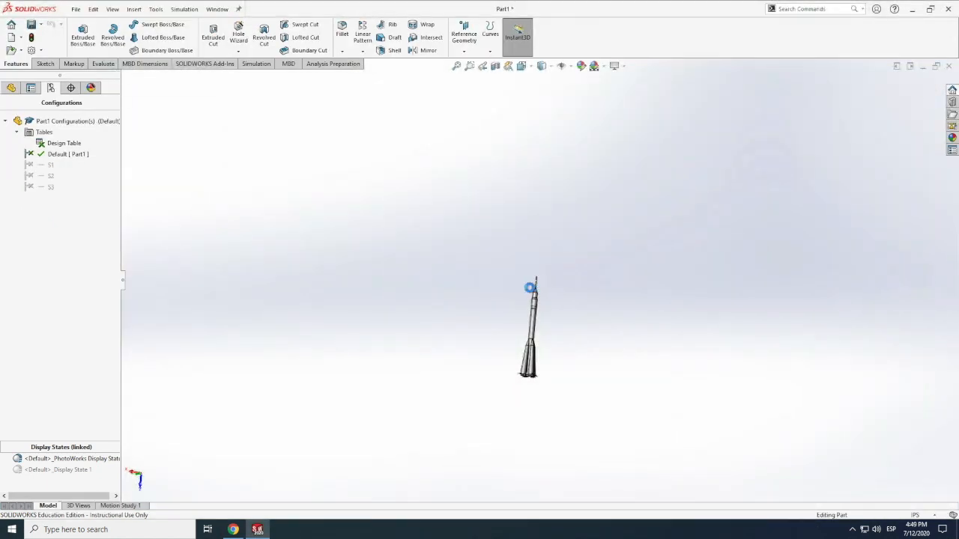
# Step: Activate configurations S1, S2 and S3 in turn to compare the rocket's proportions, and return to Default
pyautogui.scroll(-5, 547, 367)
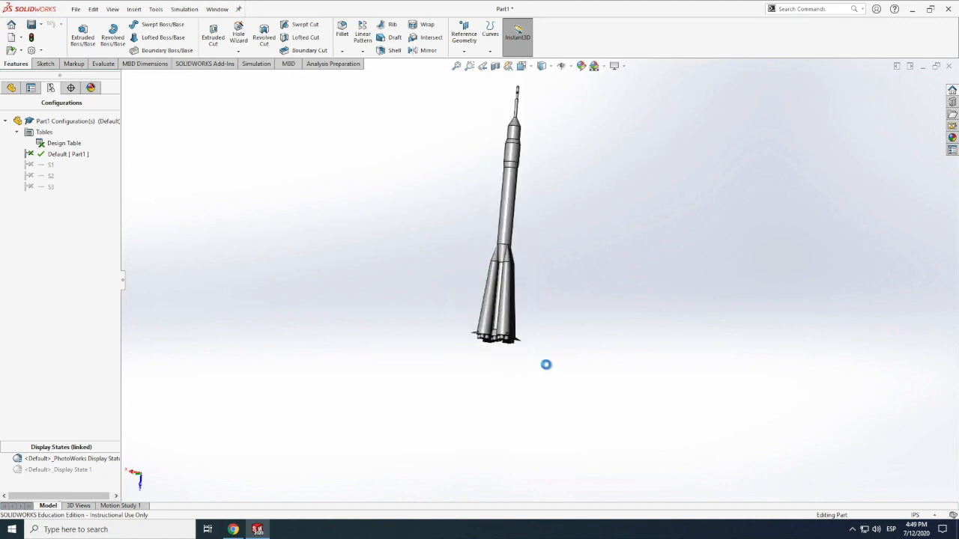
pyautogui.doubleClick(41, 164)
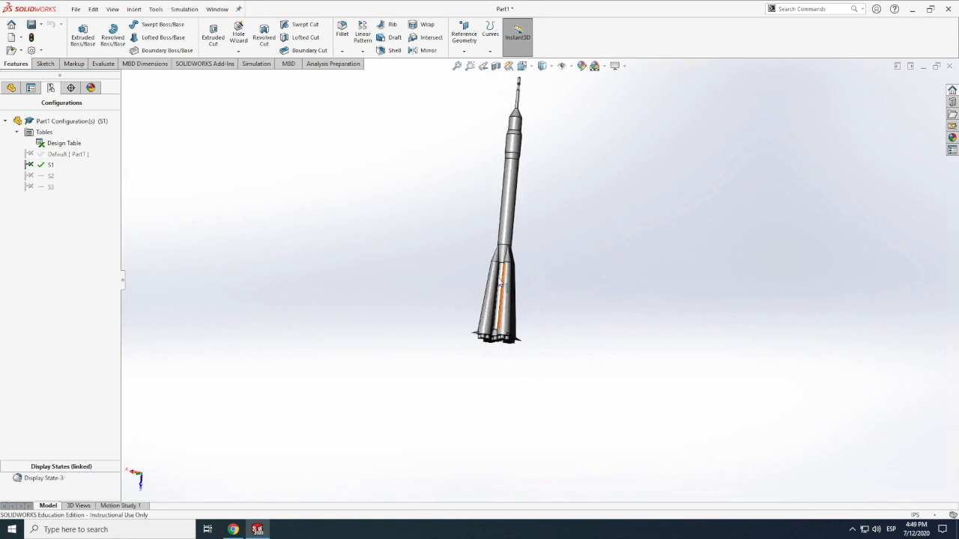
pyautogui.doubleClick(41, 175)
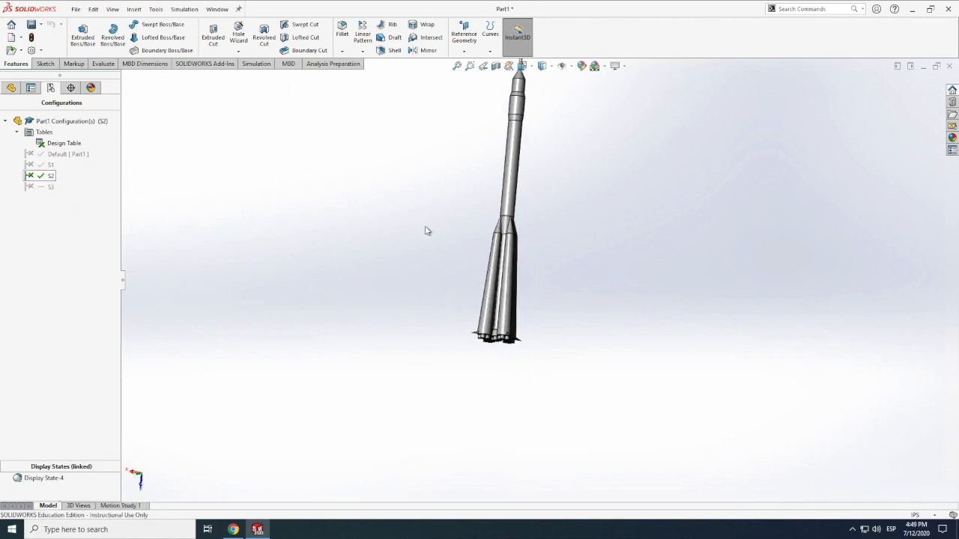
pyautogui.scroll(3, 538, 270)
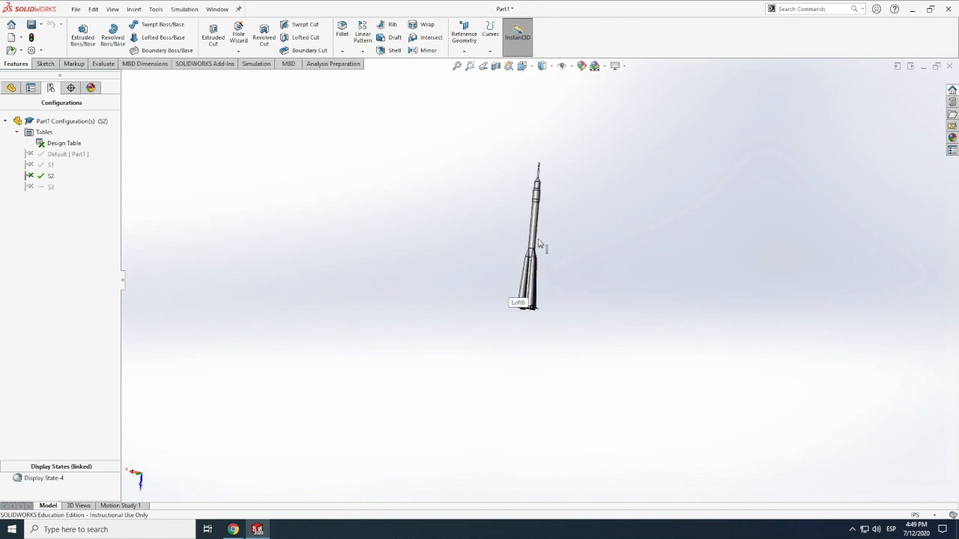
pyautogui.scroll(-2, 541, 242)
pyautogui.scroll(1, 424, 243)
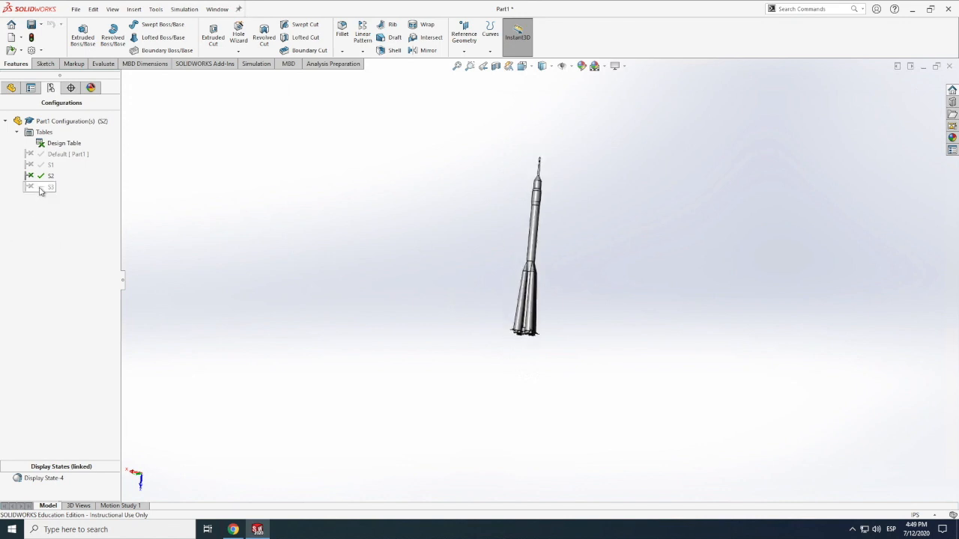
pyautogui.doubleClick(41, 188)
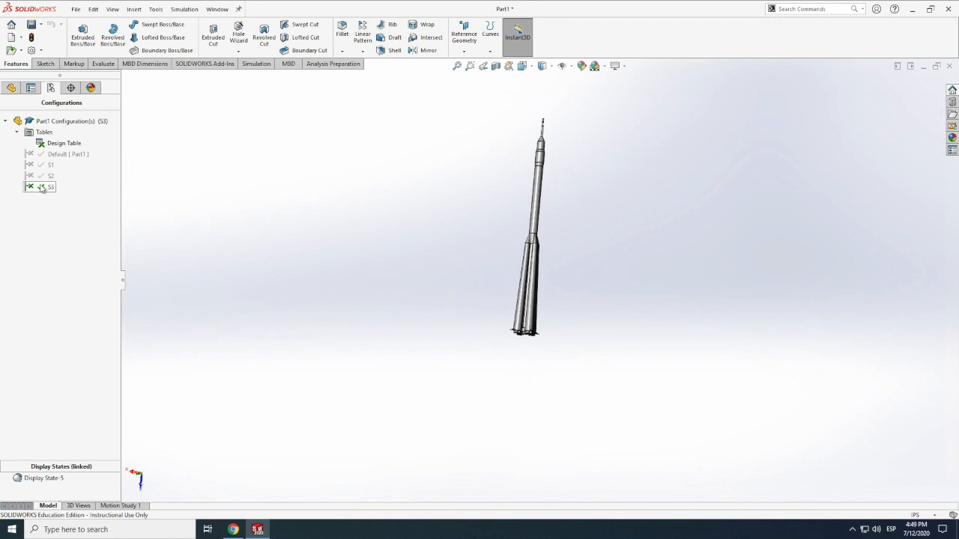
pyautogui.doubleClick(39, 155)
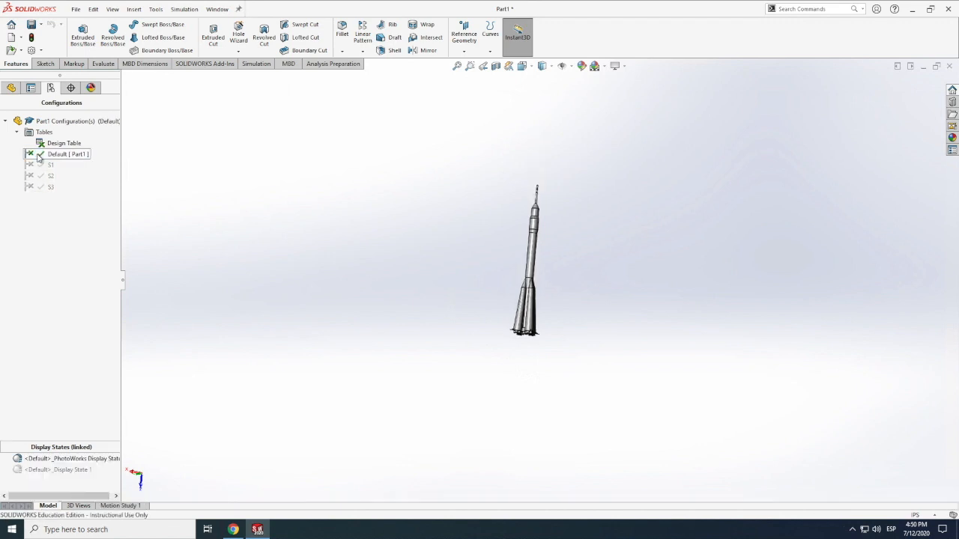
# Step: Rotate and enlarge the view to examine the complete rocket in the Default configuration from several sides
pyautogui.click(113, 9)
pyautogui.moveTo(129, 67)
pyautogui.click(243, 127)
pyautogui.moveTo(557, 293); pyautogui.dragTo(538, 352)
pyautogui.scroll(-5, 529, 292)
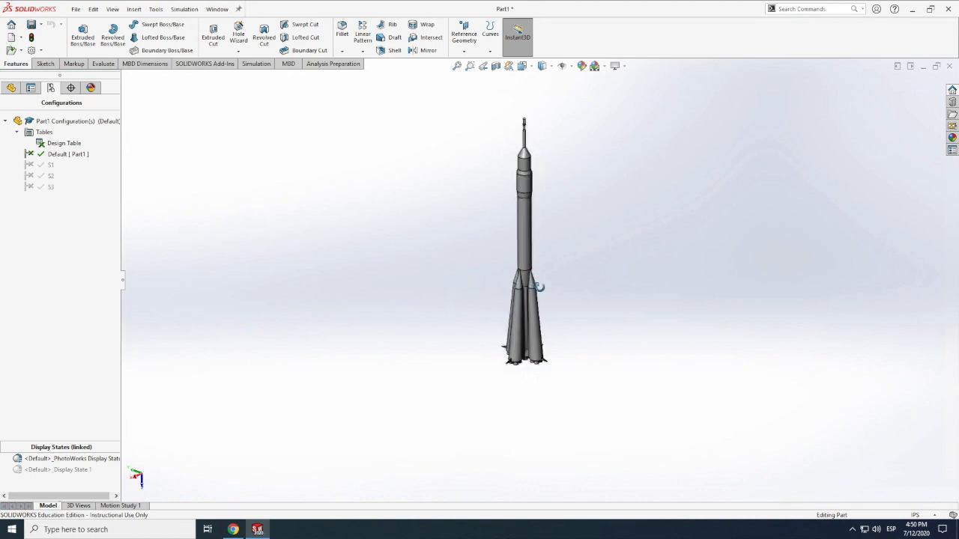
pyautogui.moveTo(524, 307); pyautogui.dragTo(518, 271)
pyautogui.moveTo(517, 278); pyautogui.dragTo(531, 259, button='middle')
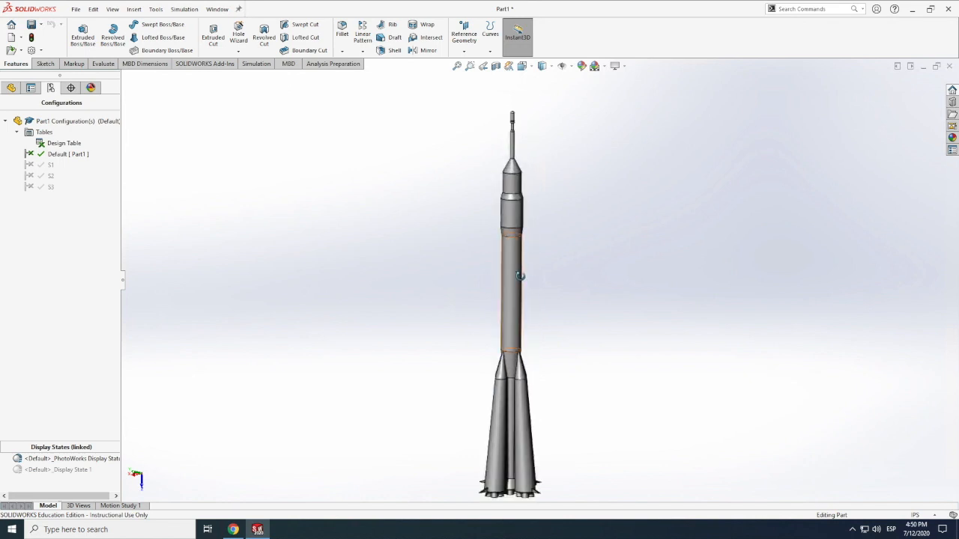
pyautogui.rightClick(53, 145)
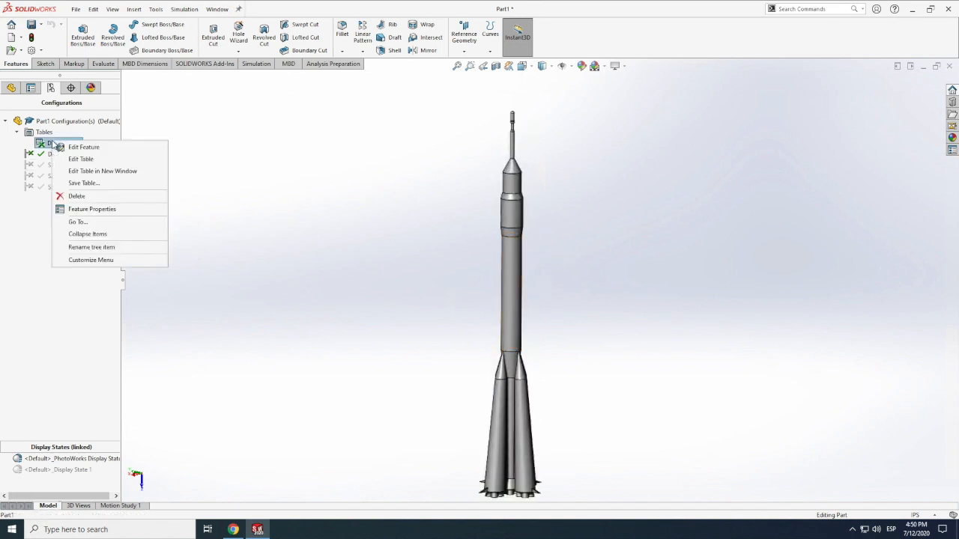
pyautogui.moveTo(281, 236); pyautogui.dragTo(270, 223, button='middle')
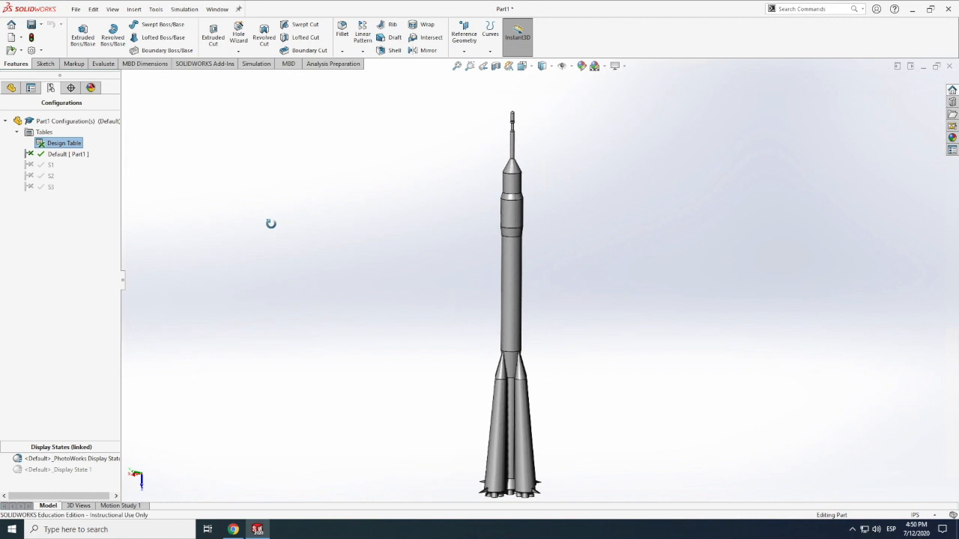